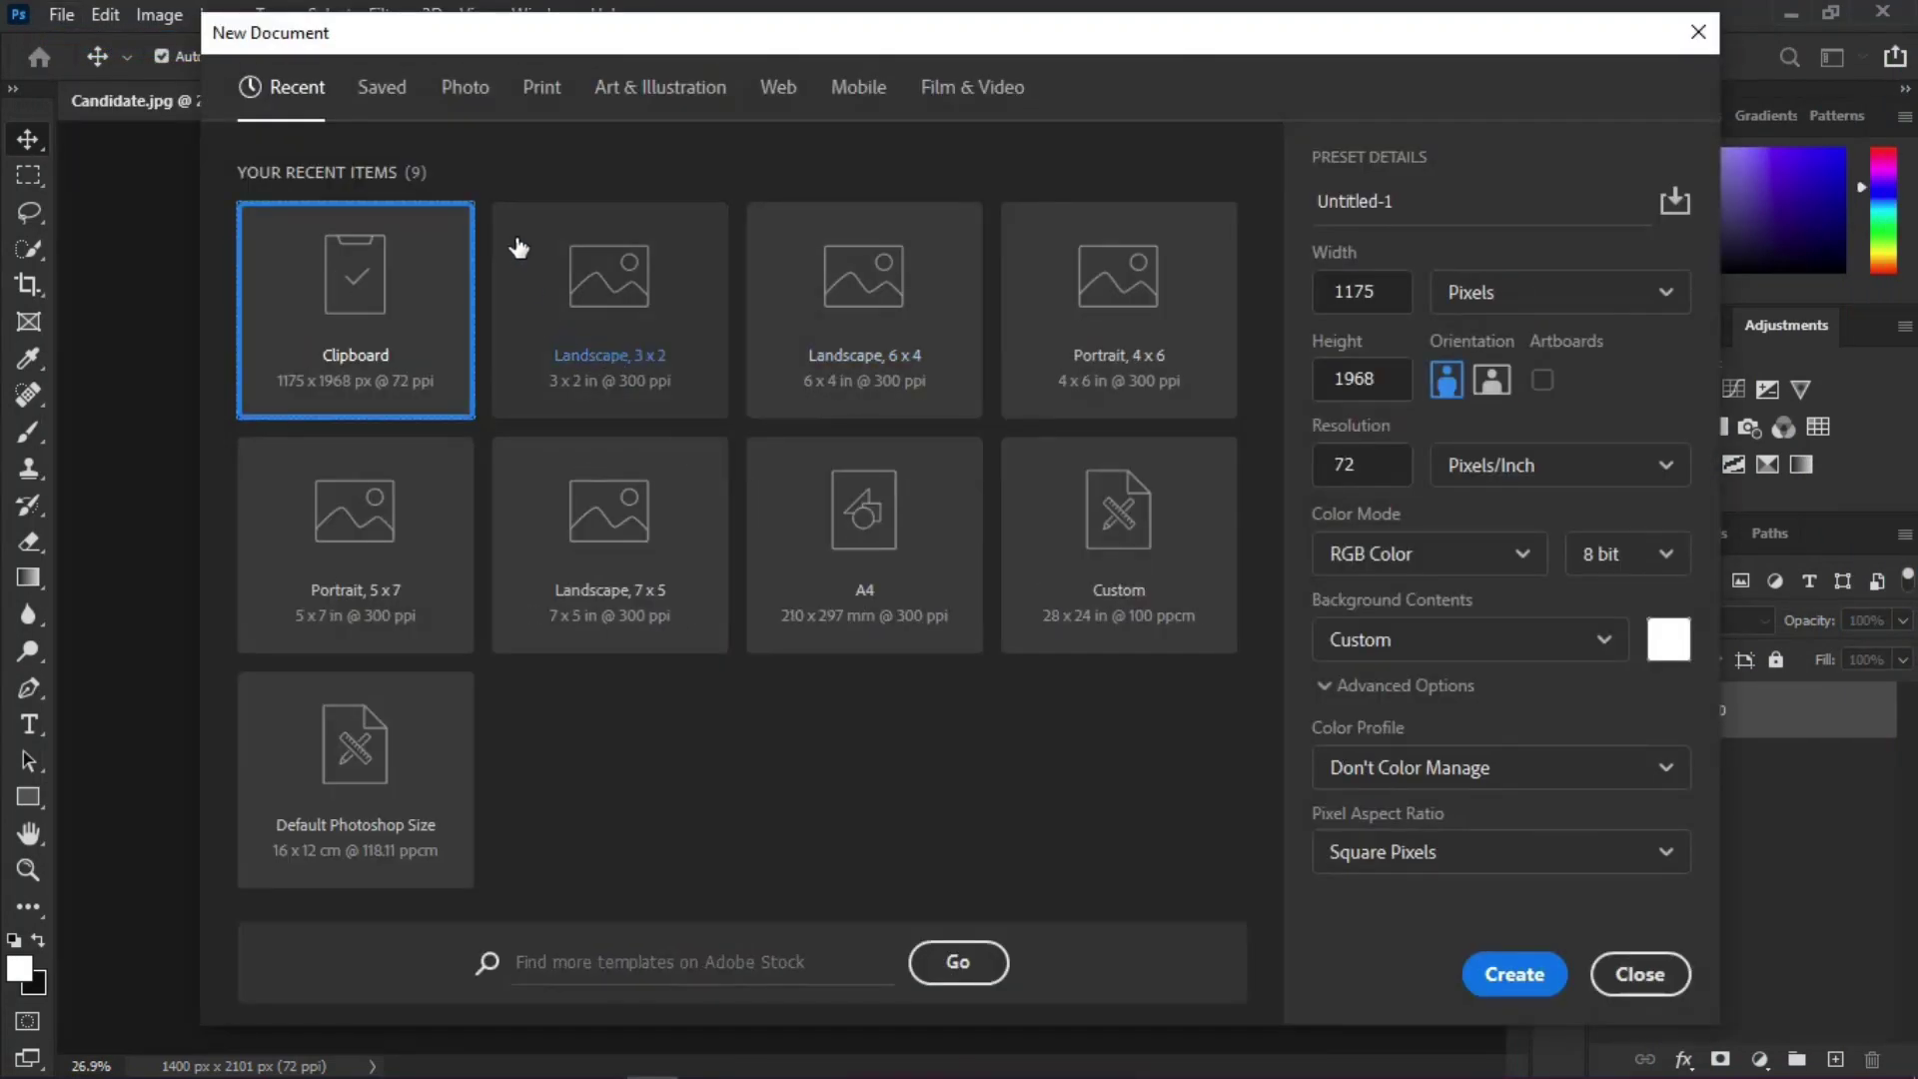
Step: Create a new 900 x 600 px document from the Photo preset Landscape 3 x 2 (300 ppi)
click(467, 88)
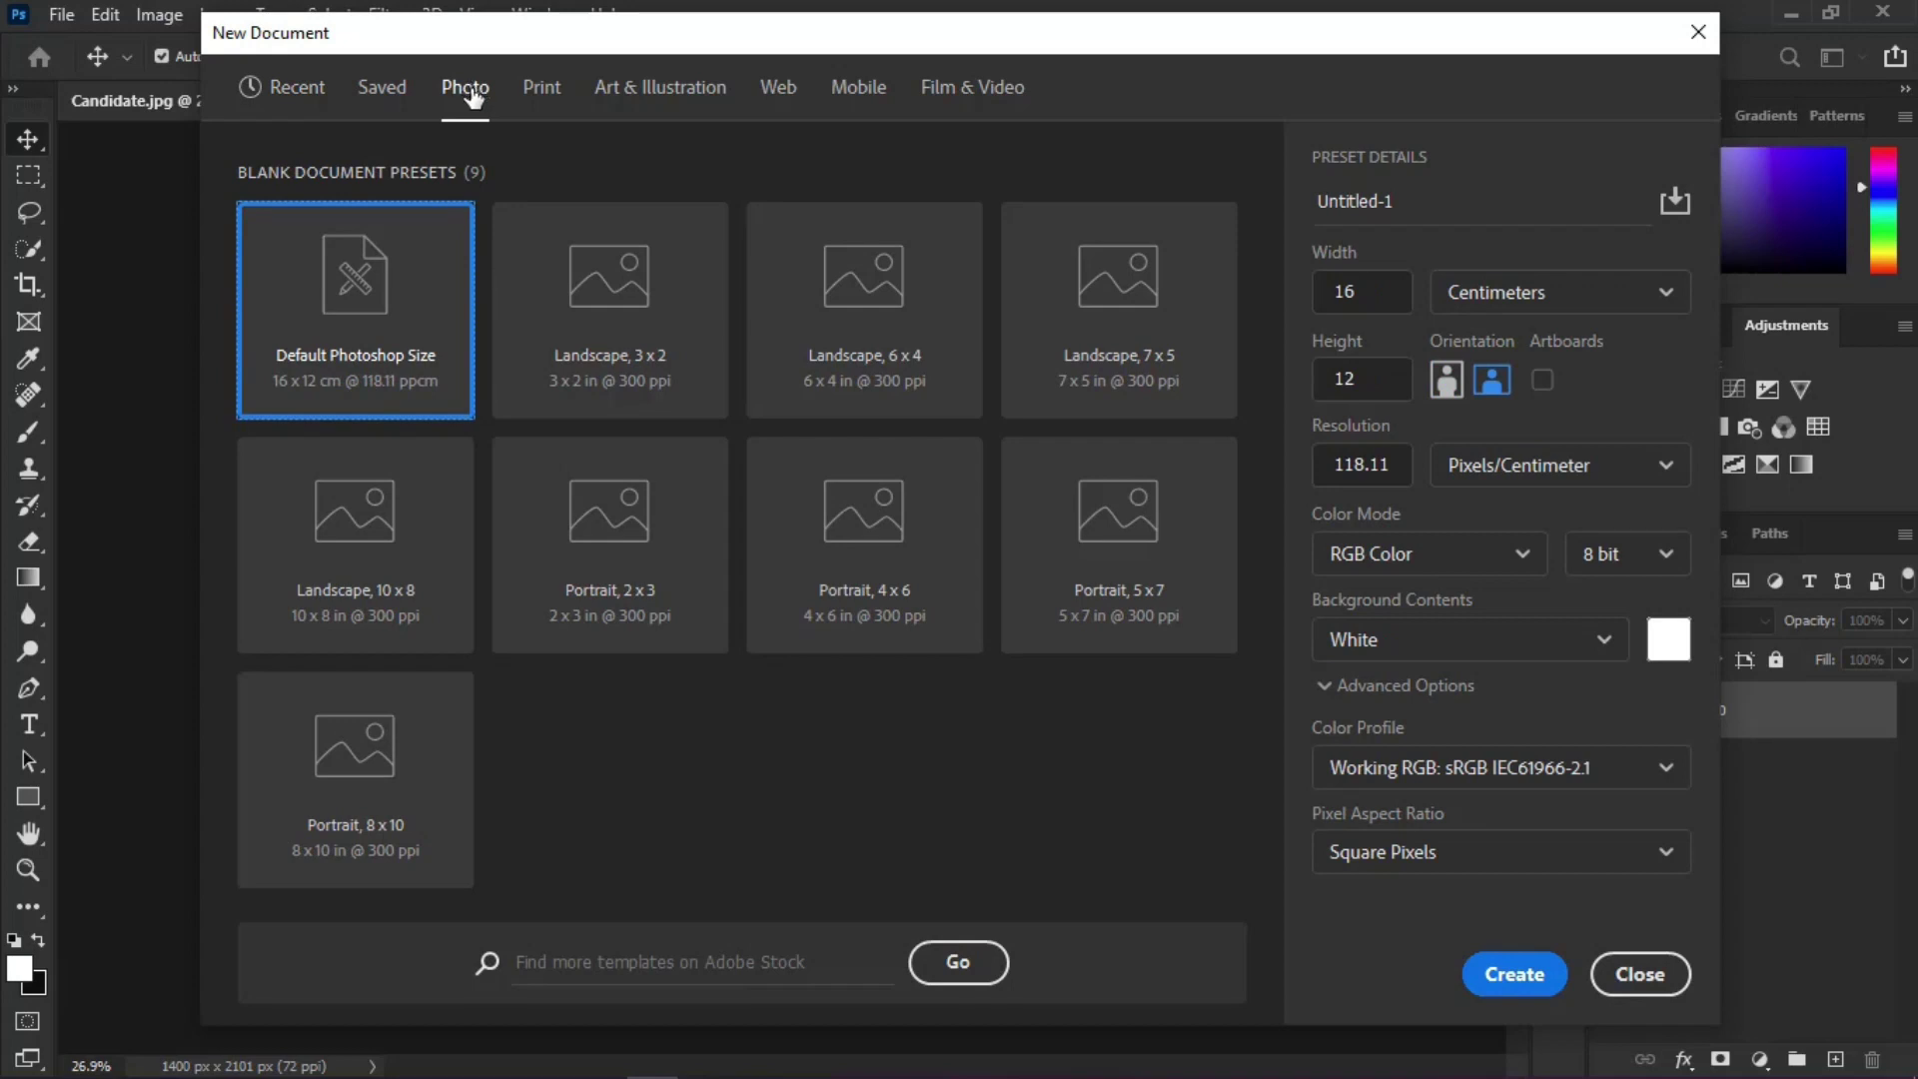
click(631, 349)
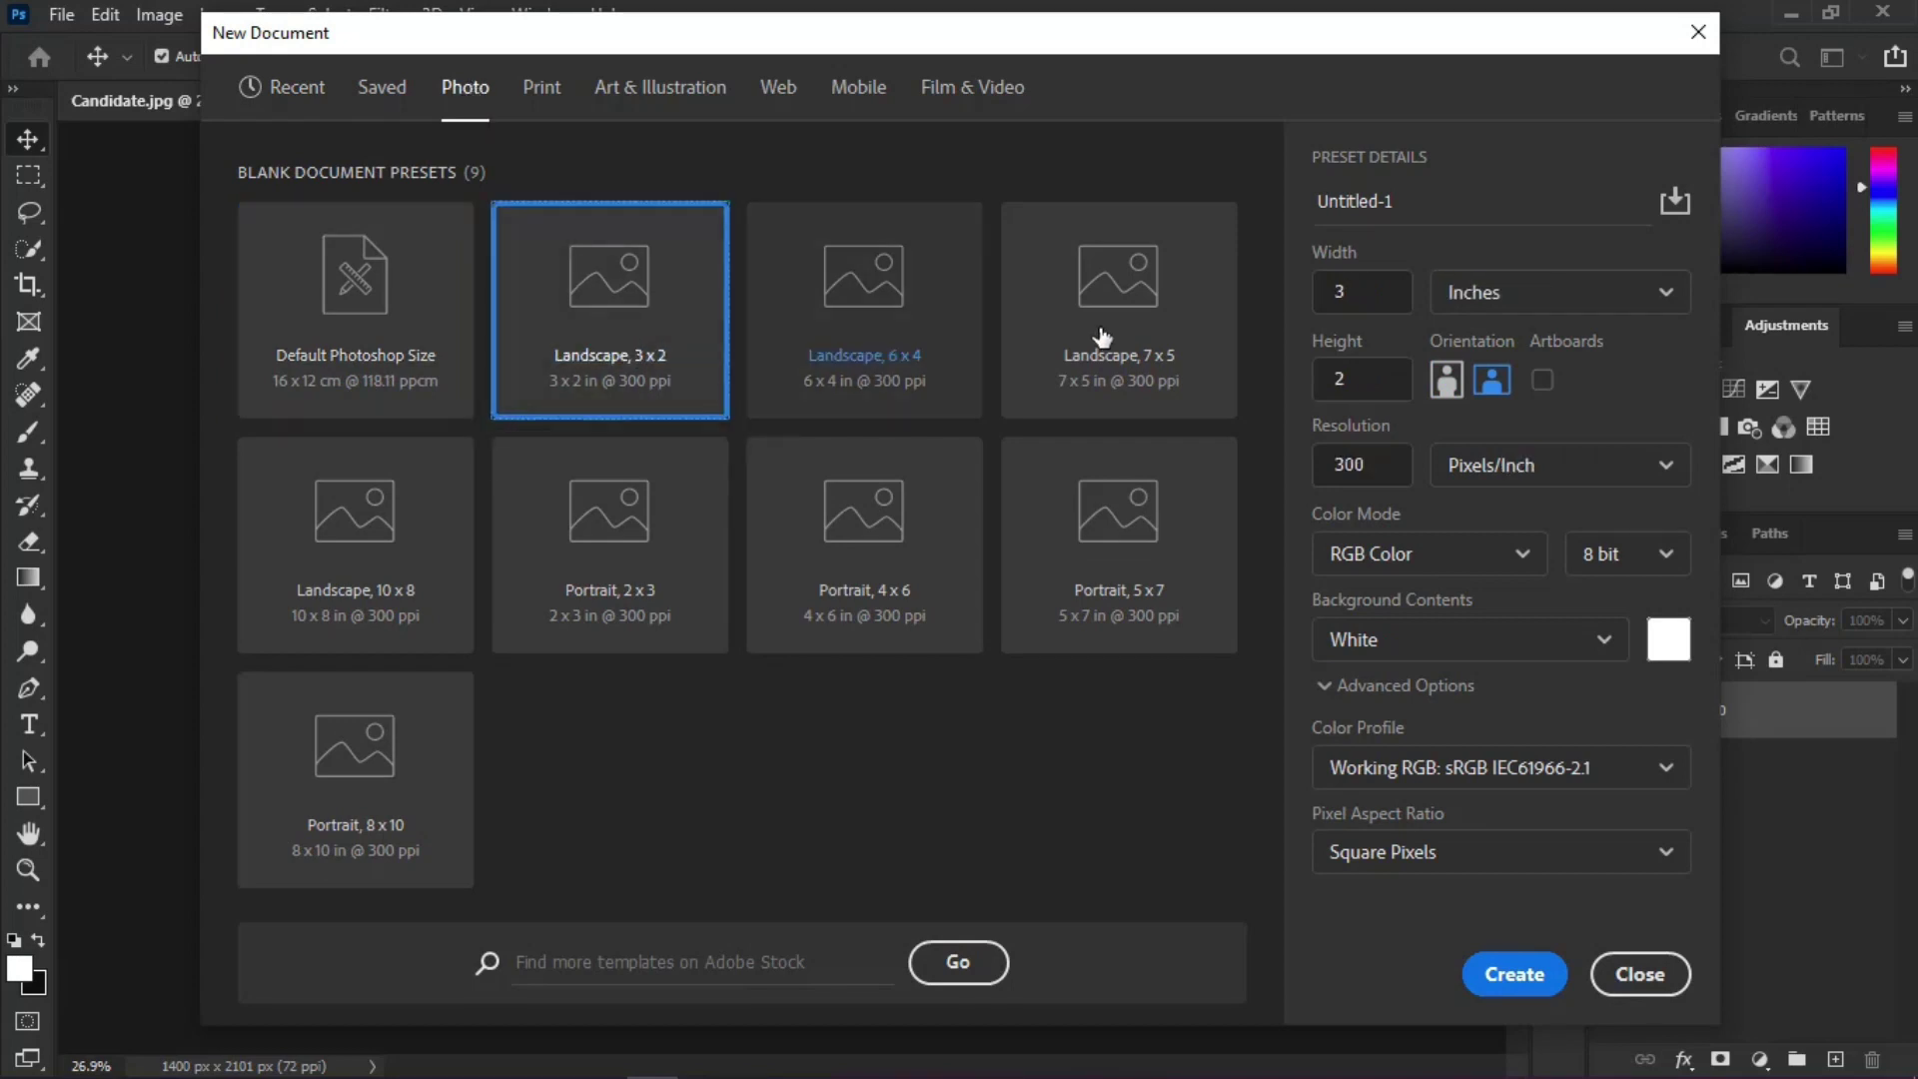
click(1515, 975)
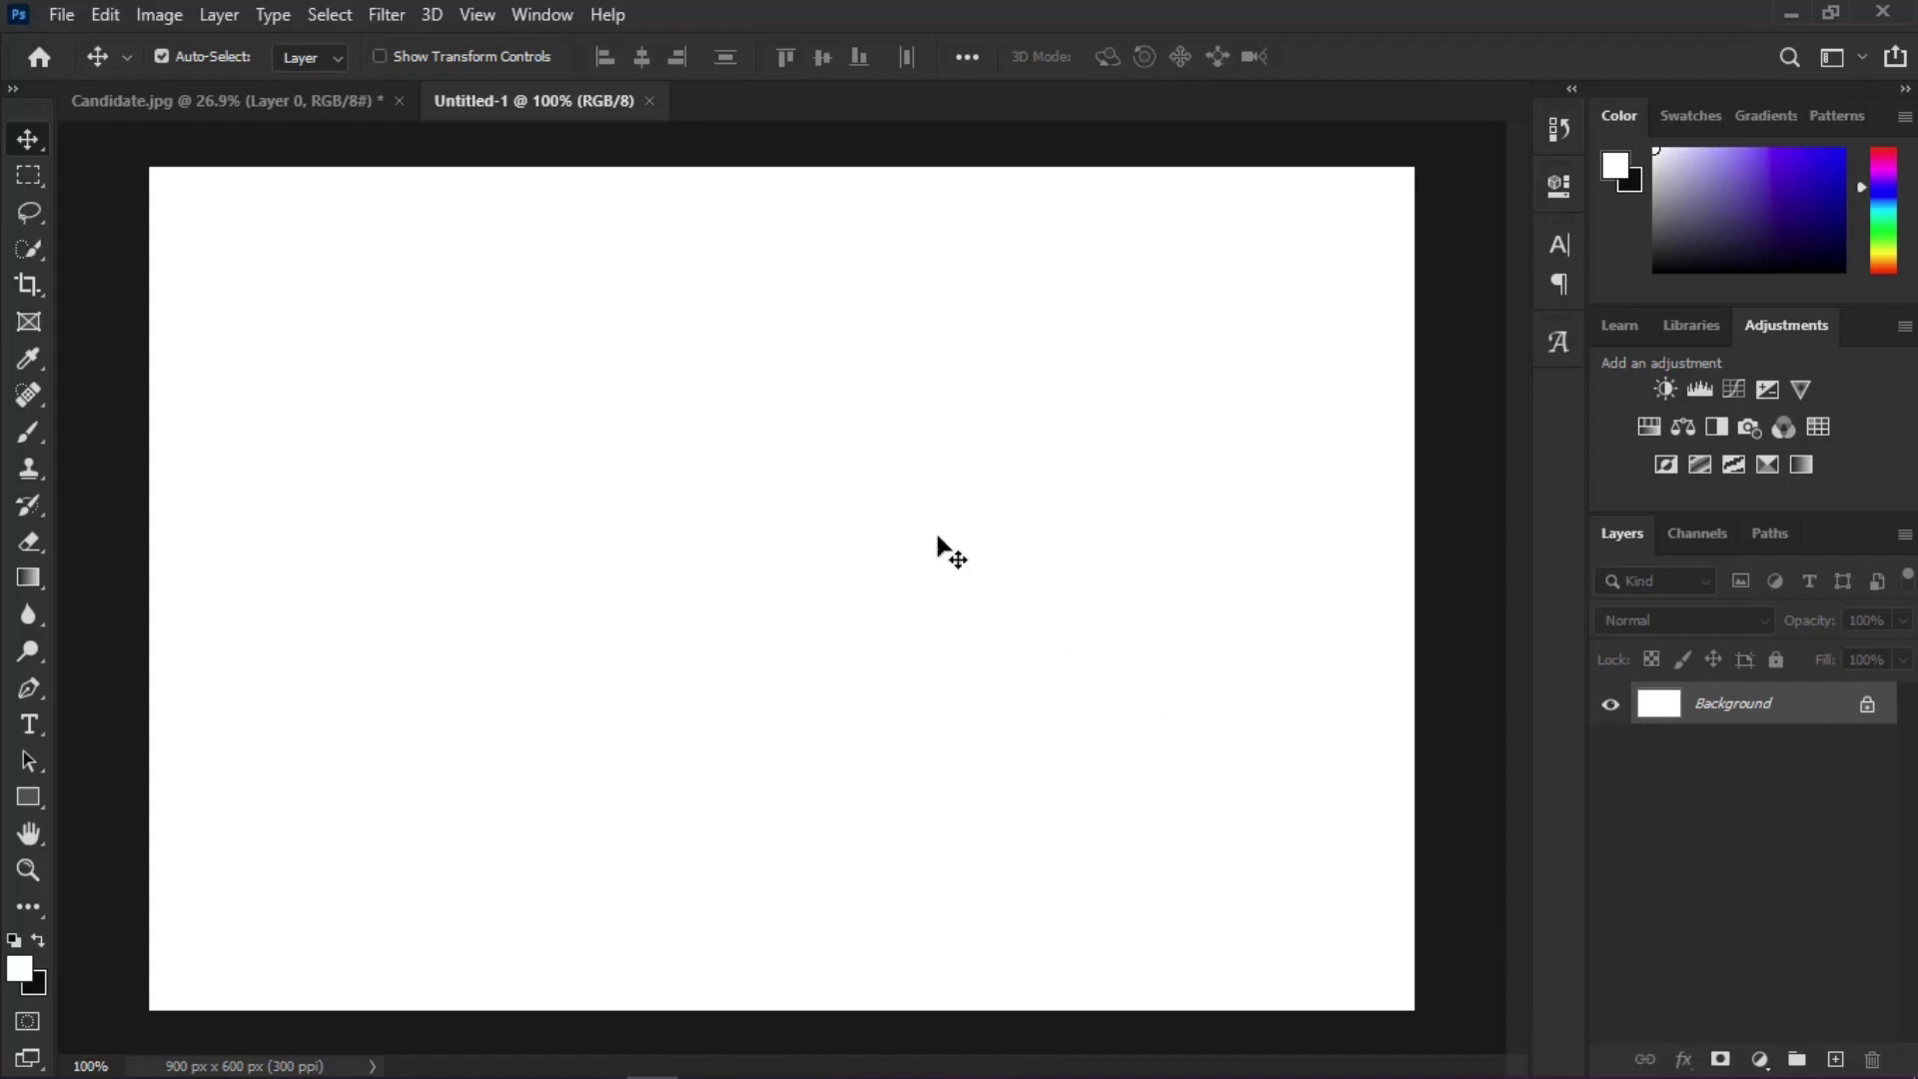
Step: Drag the candidate cut-out layer from Candidate.jpg into the Untitled-1 poster document
click(237, 104)
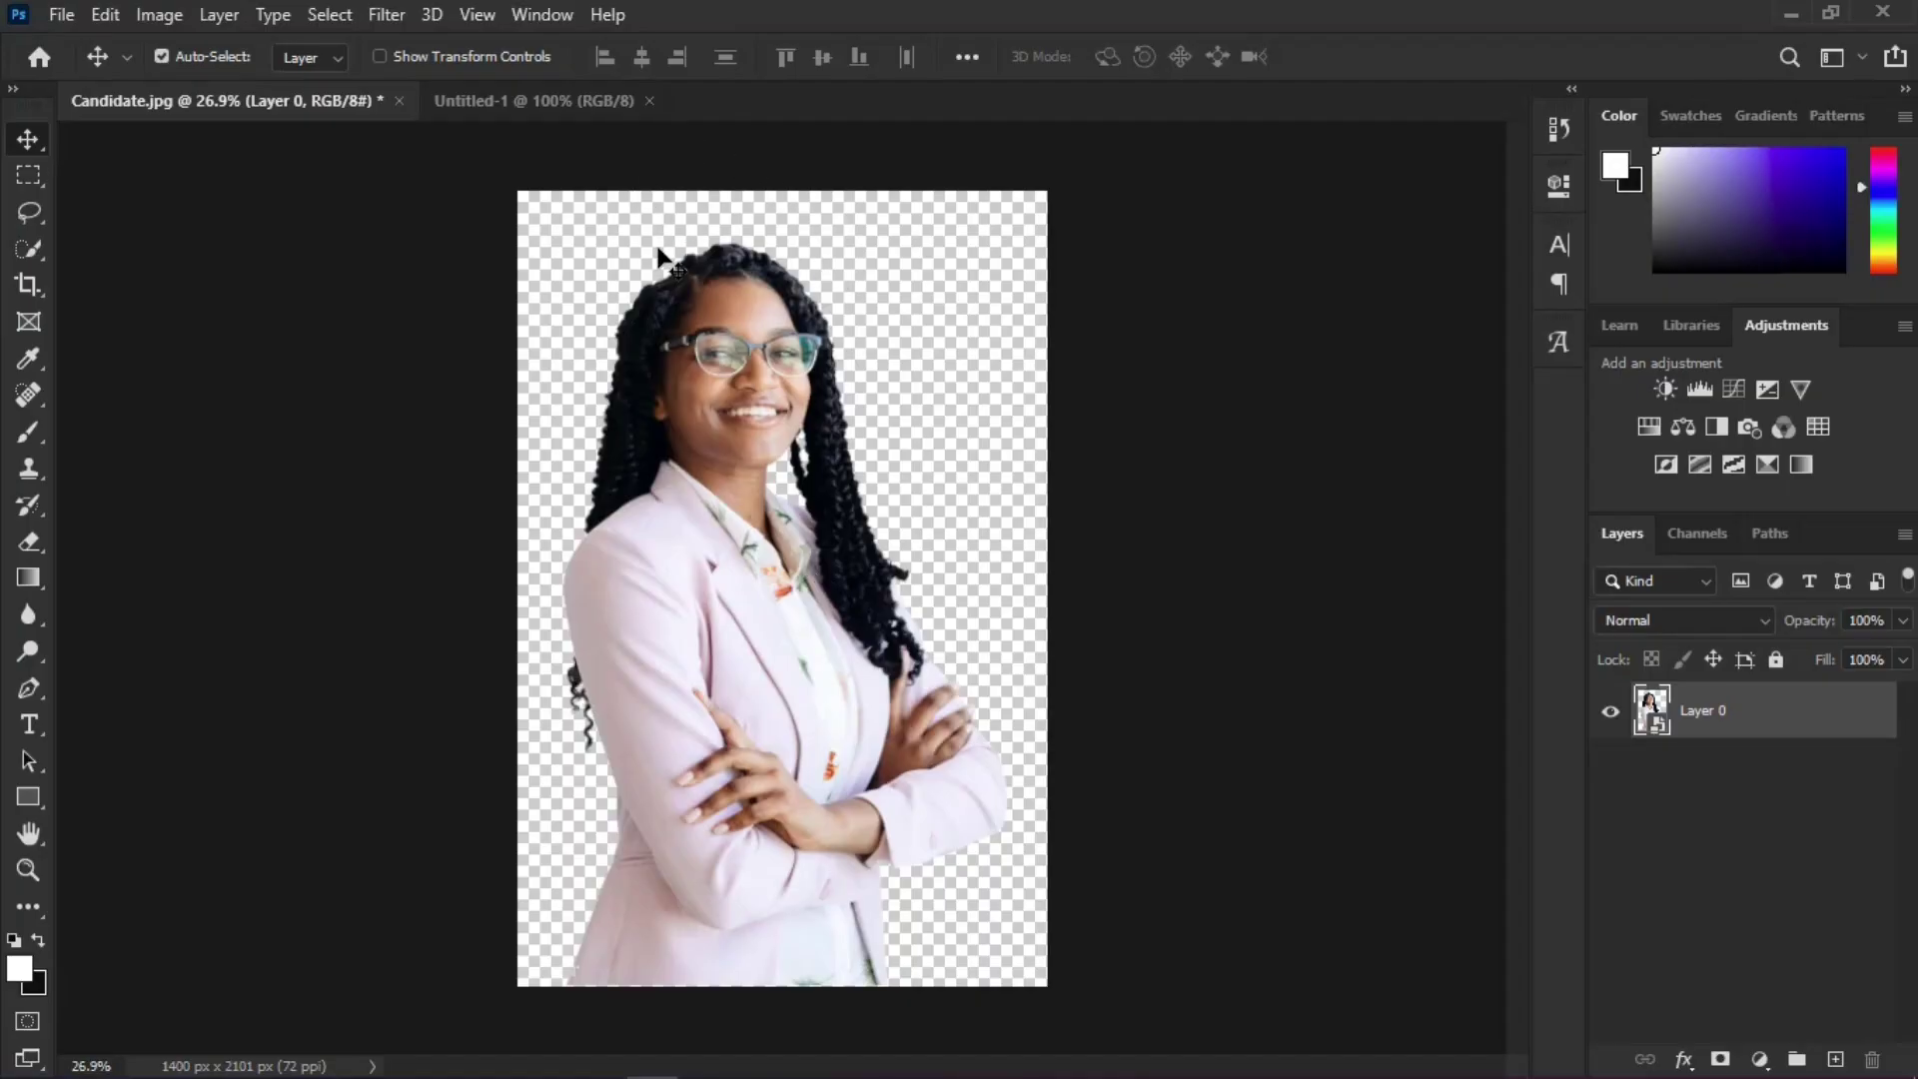
scroll(799, 530, up, 4)
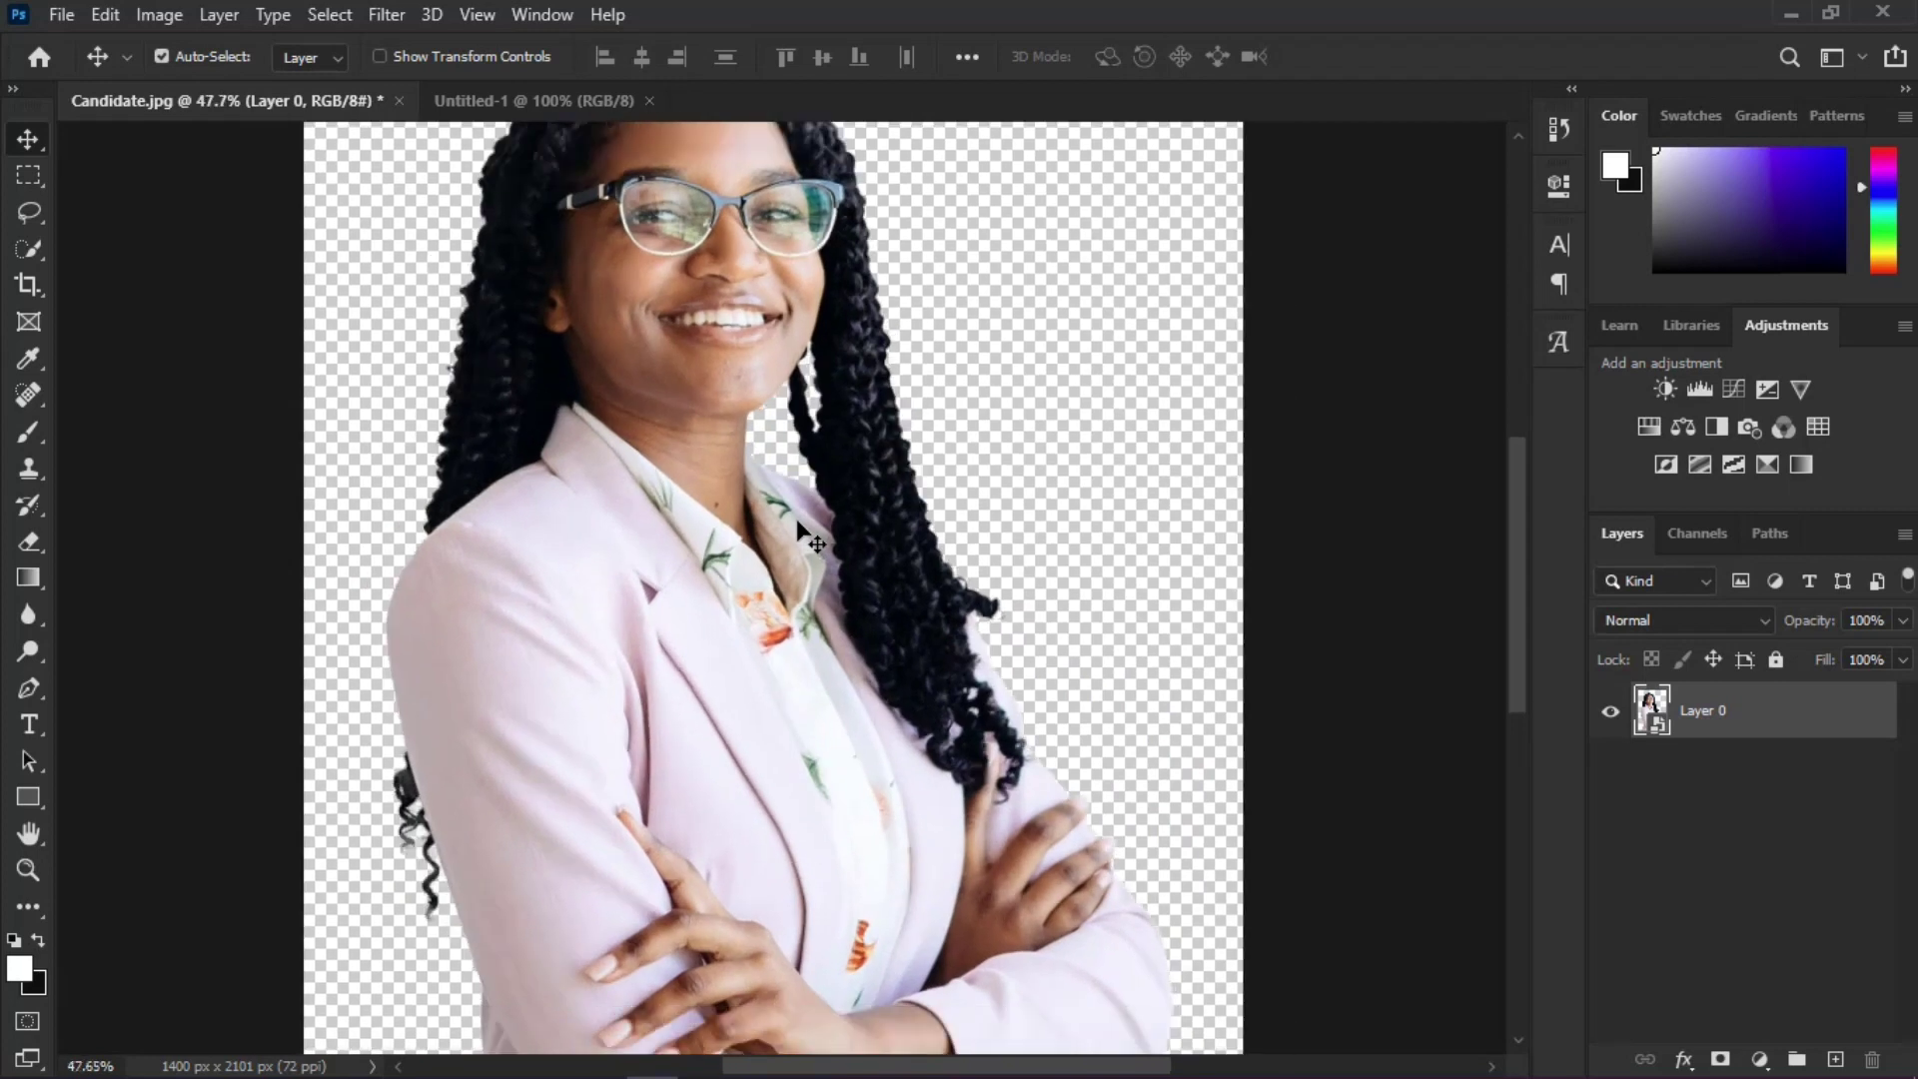
scroll(799, 530, down, 4)
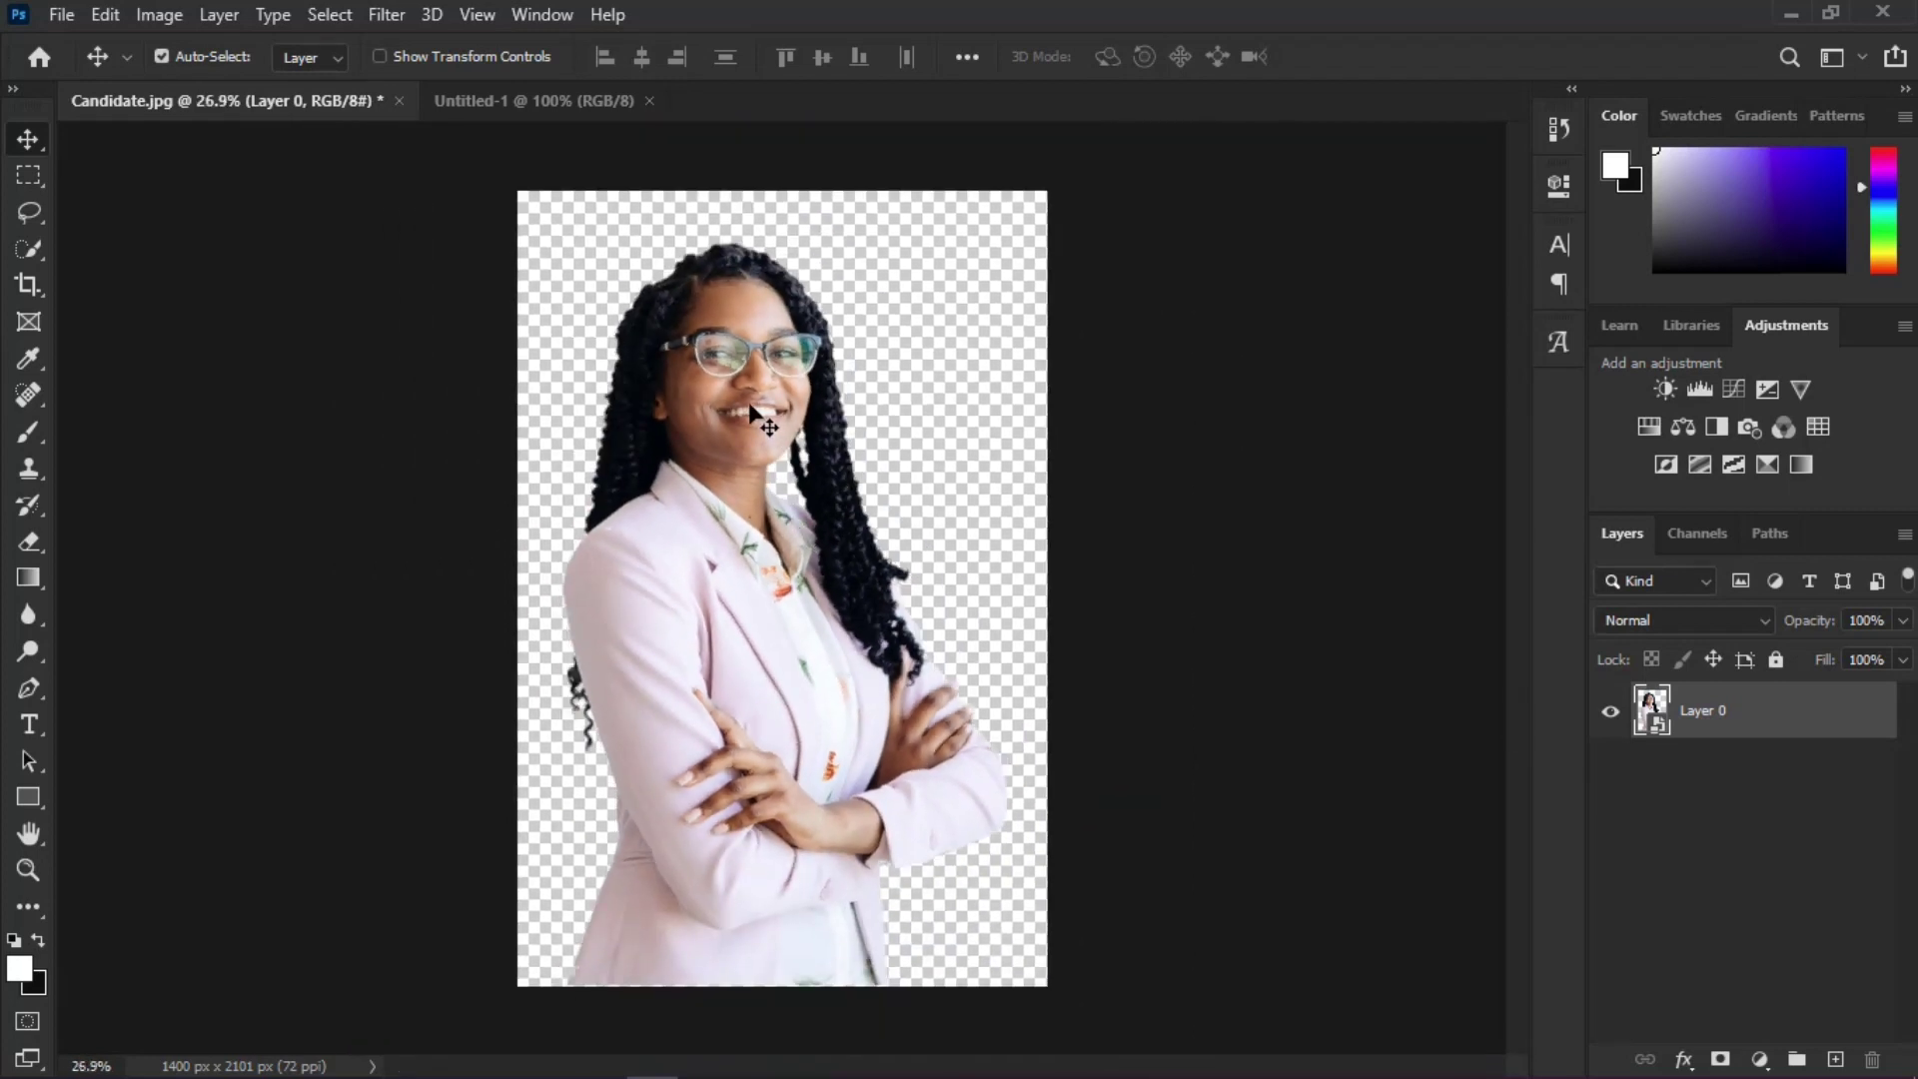
drag(759, 416, 560, 108)
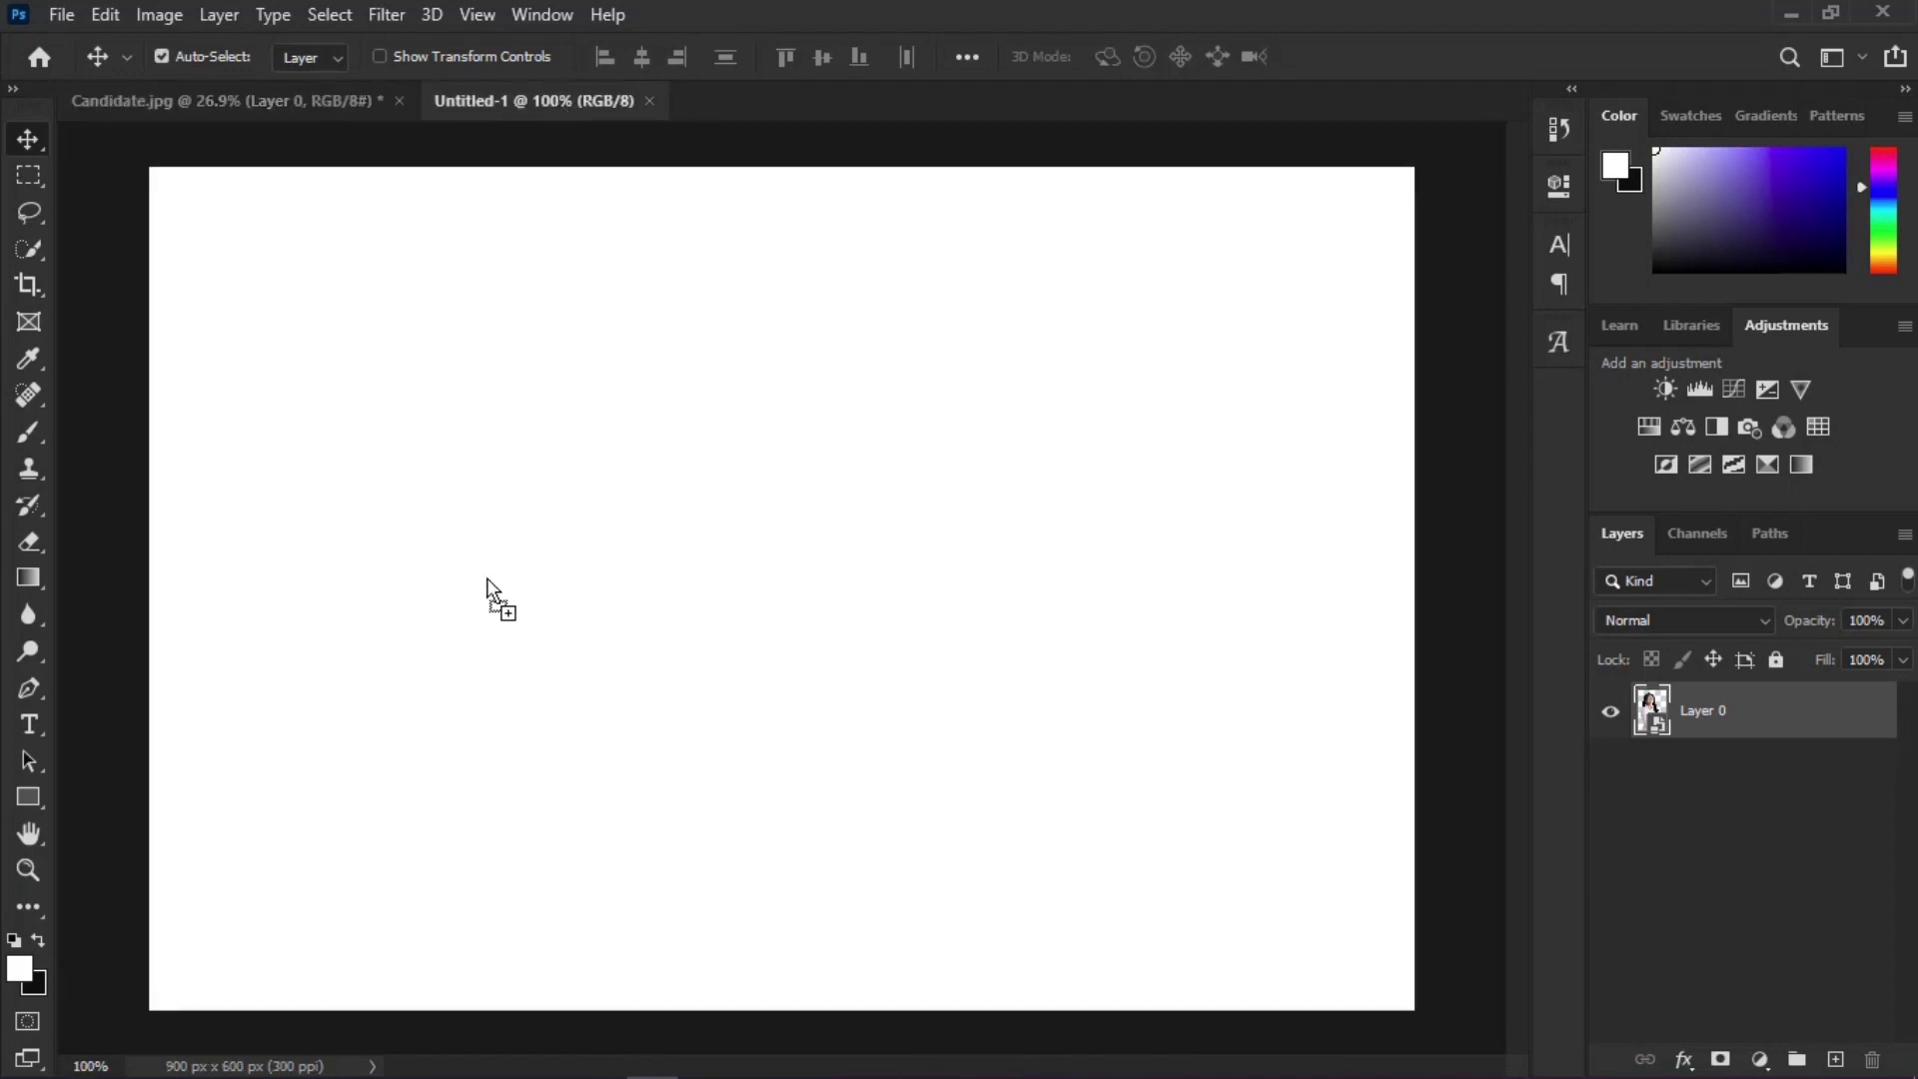
drag(487, 579, 489, 577)
scroll(502, 588, down, 4)
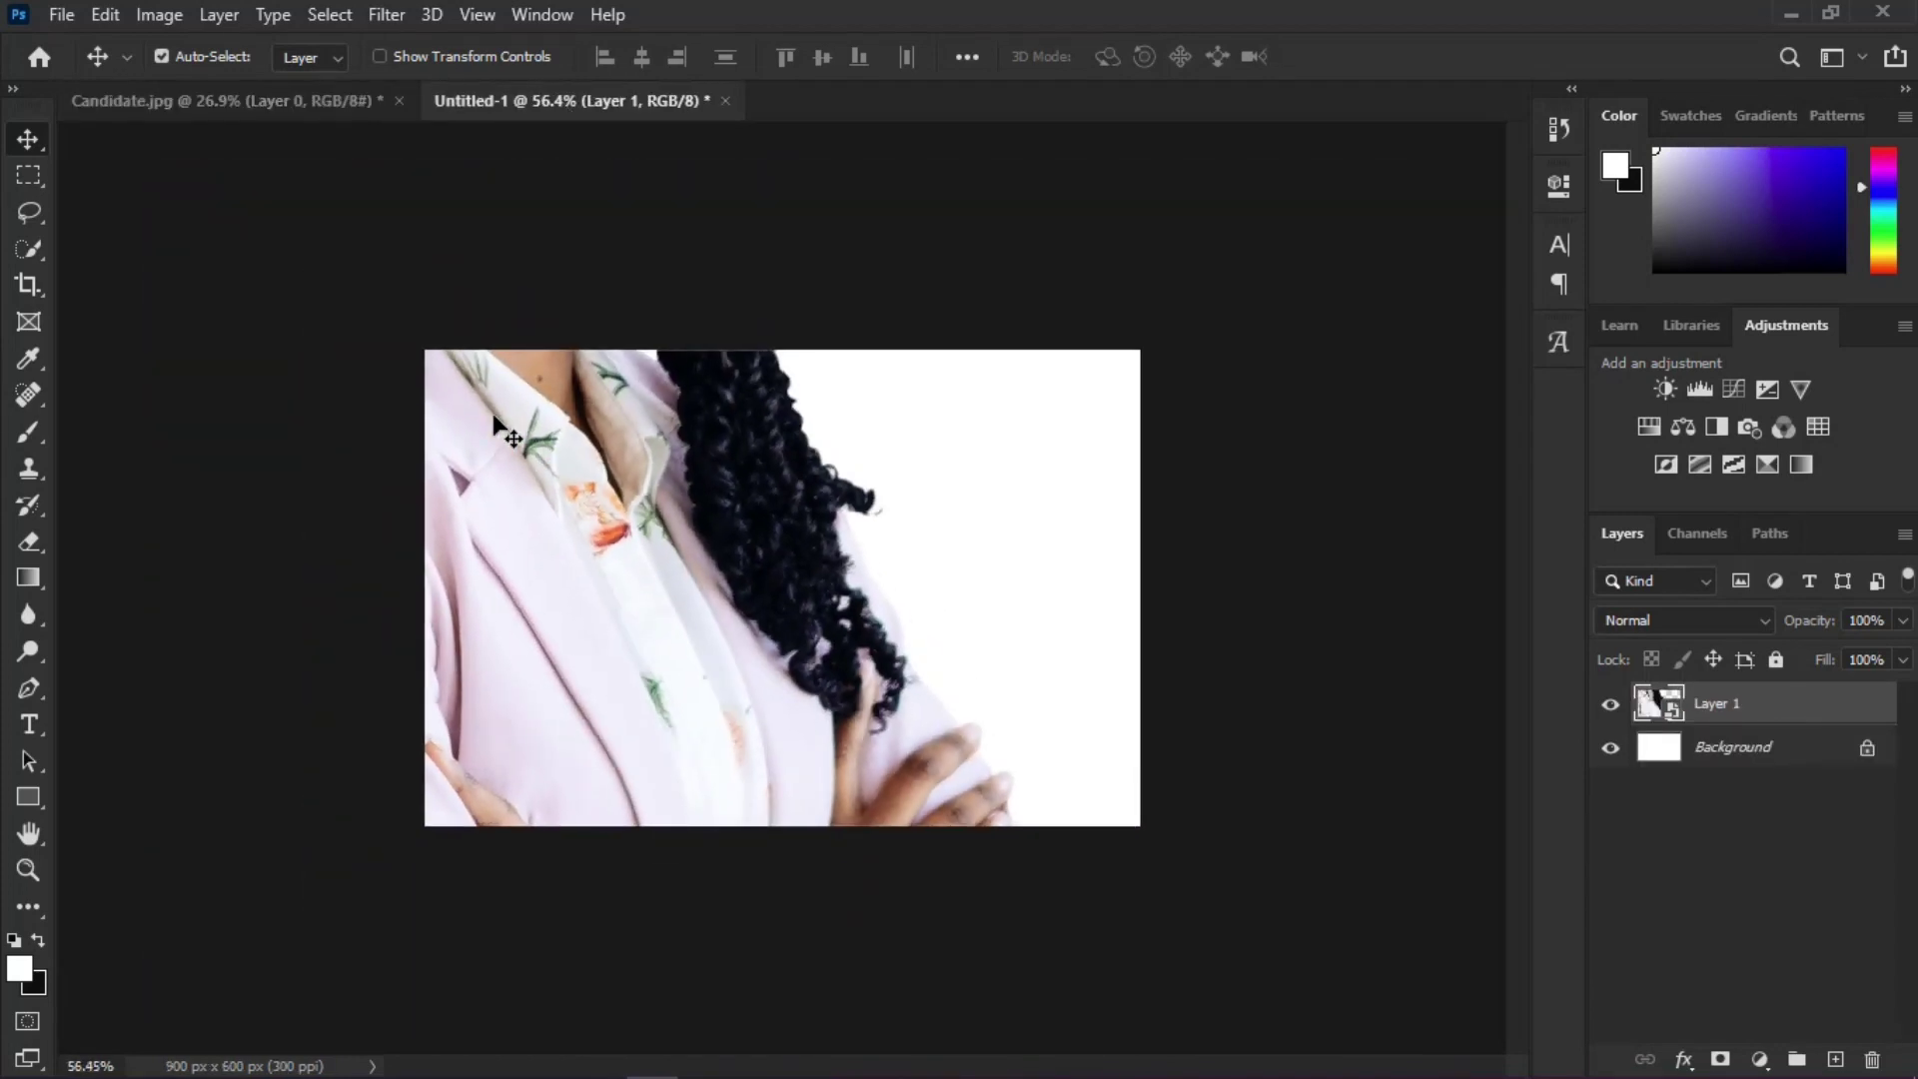
scroll(739, 470, up, 3)
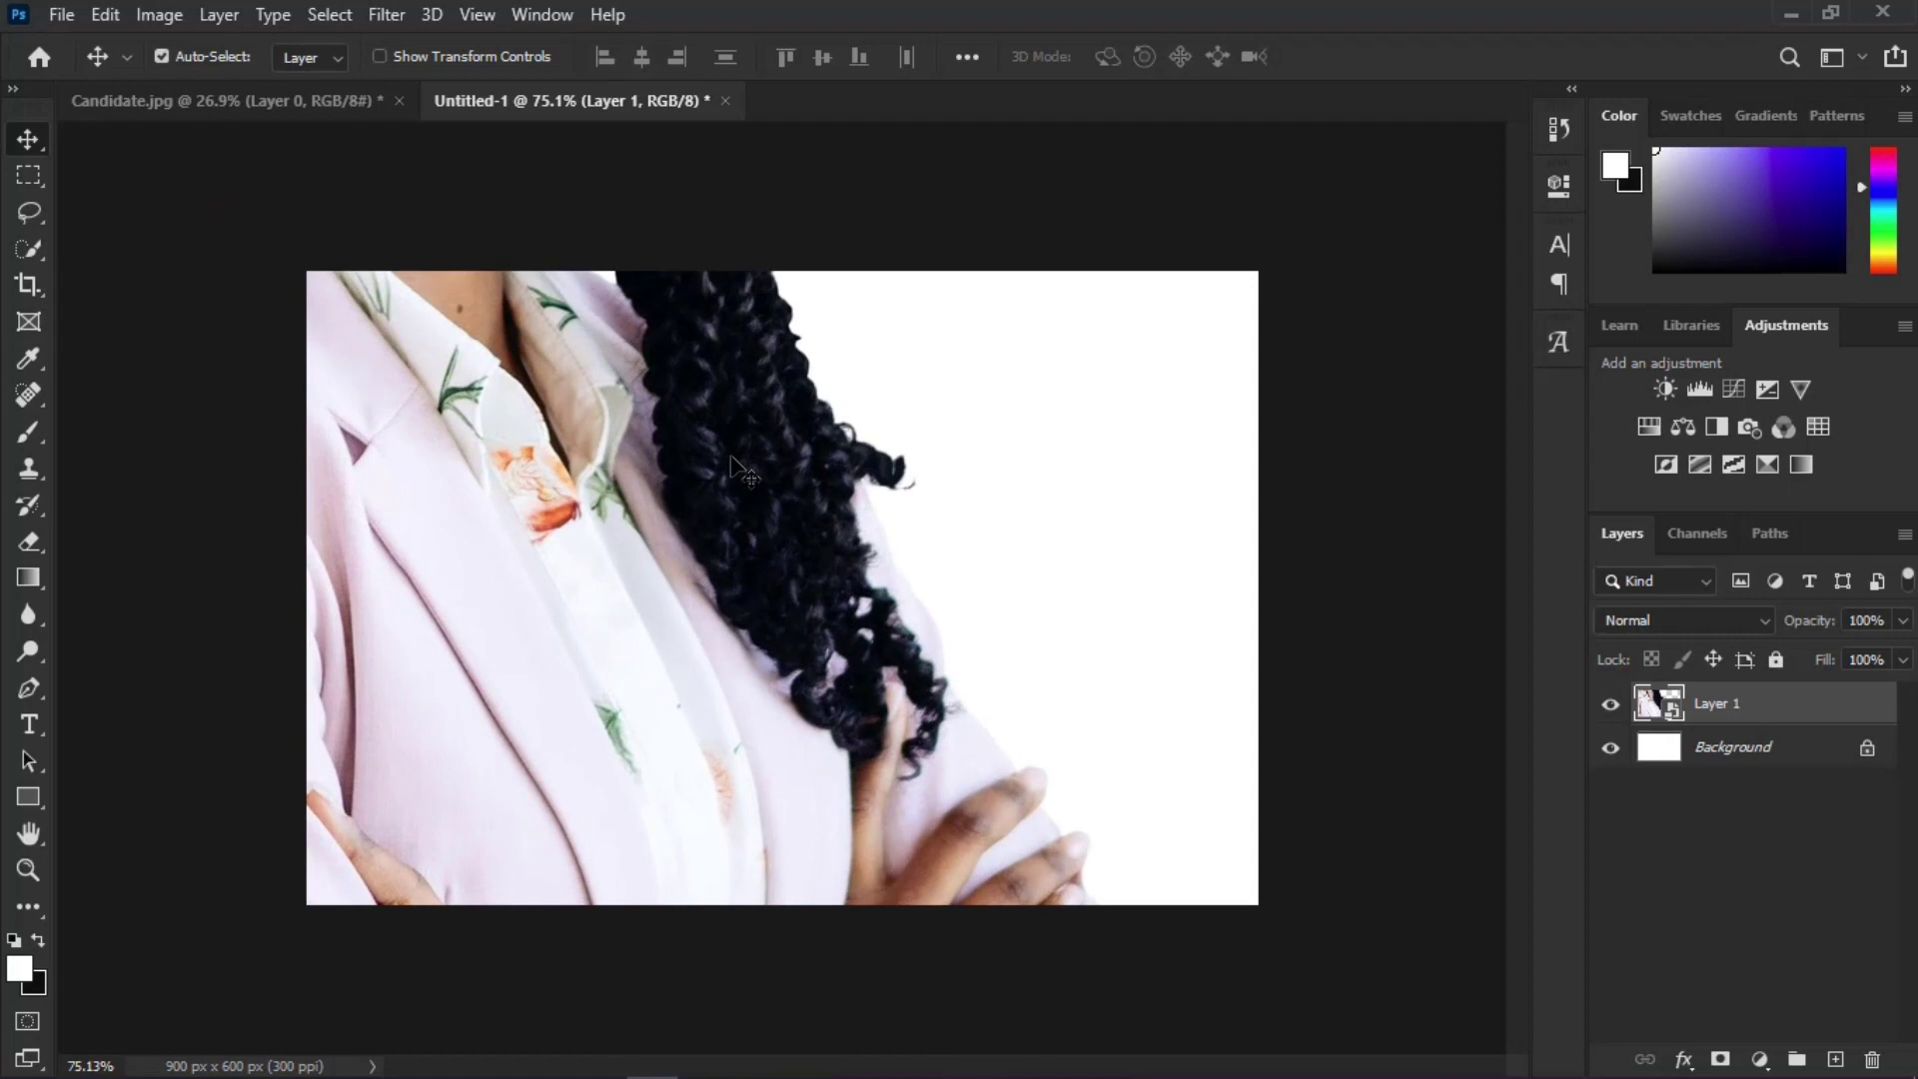
Step: Scale the candidate portrait down with Ctrl+T and position it on the left of the canvas
key(ctrl)
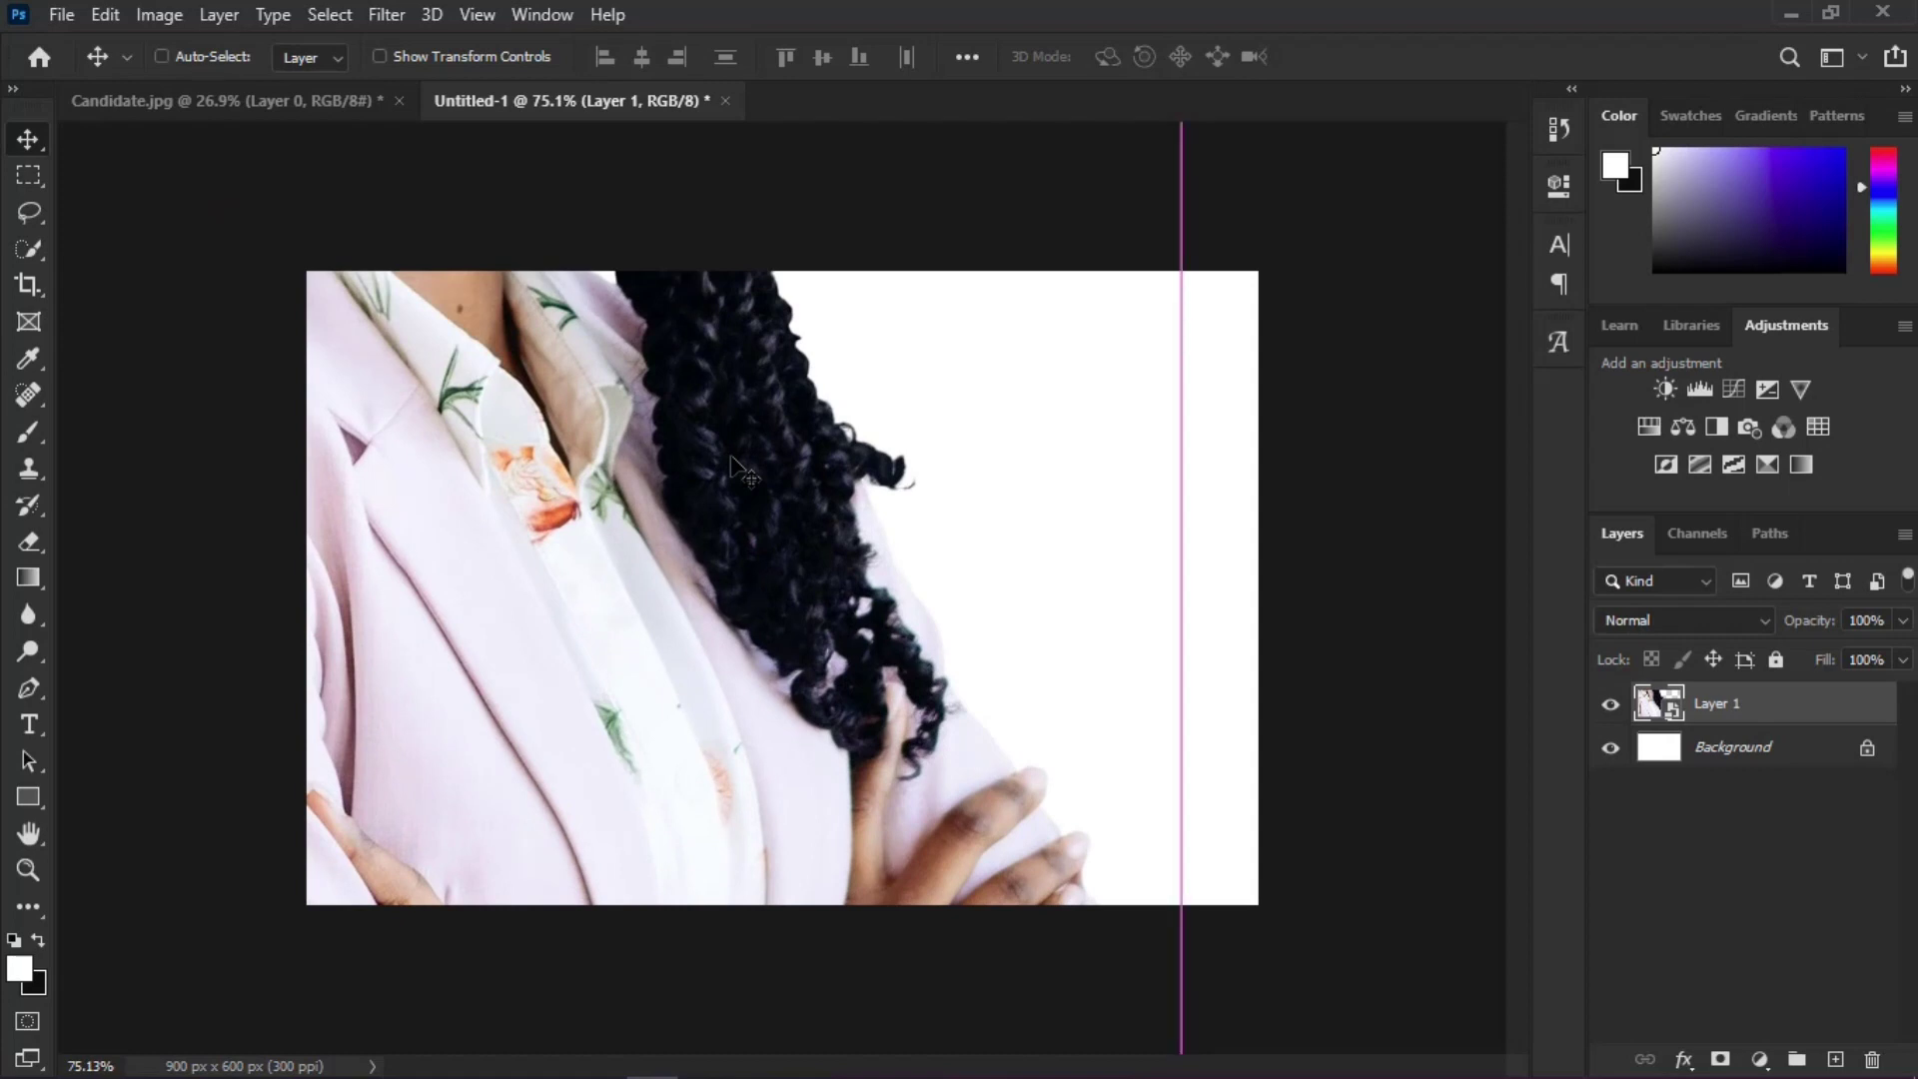
key(ctrl+t)
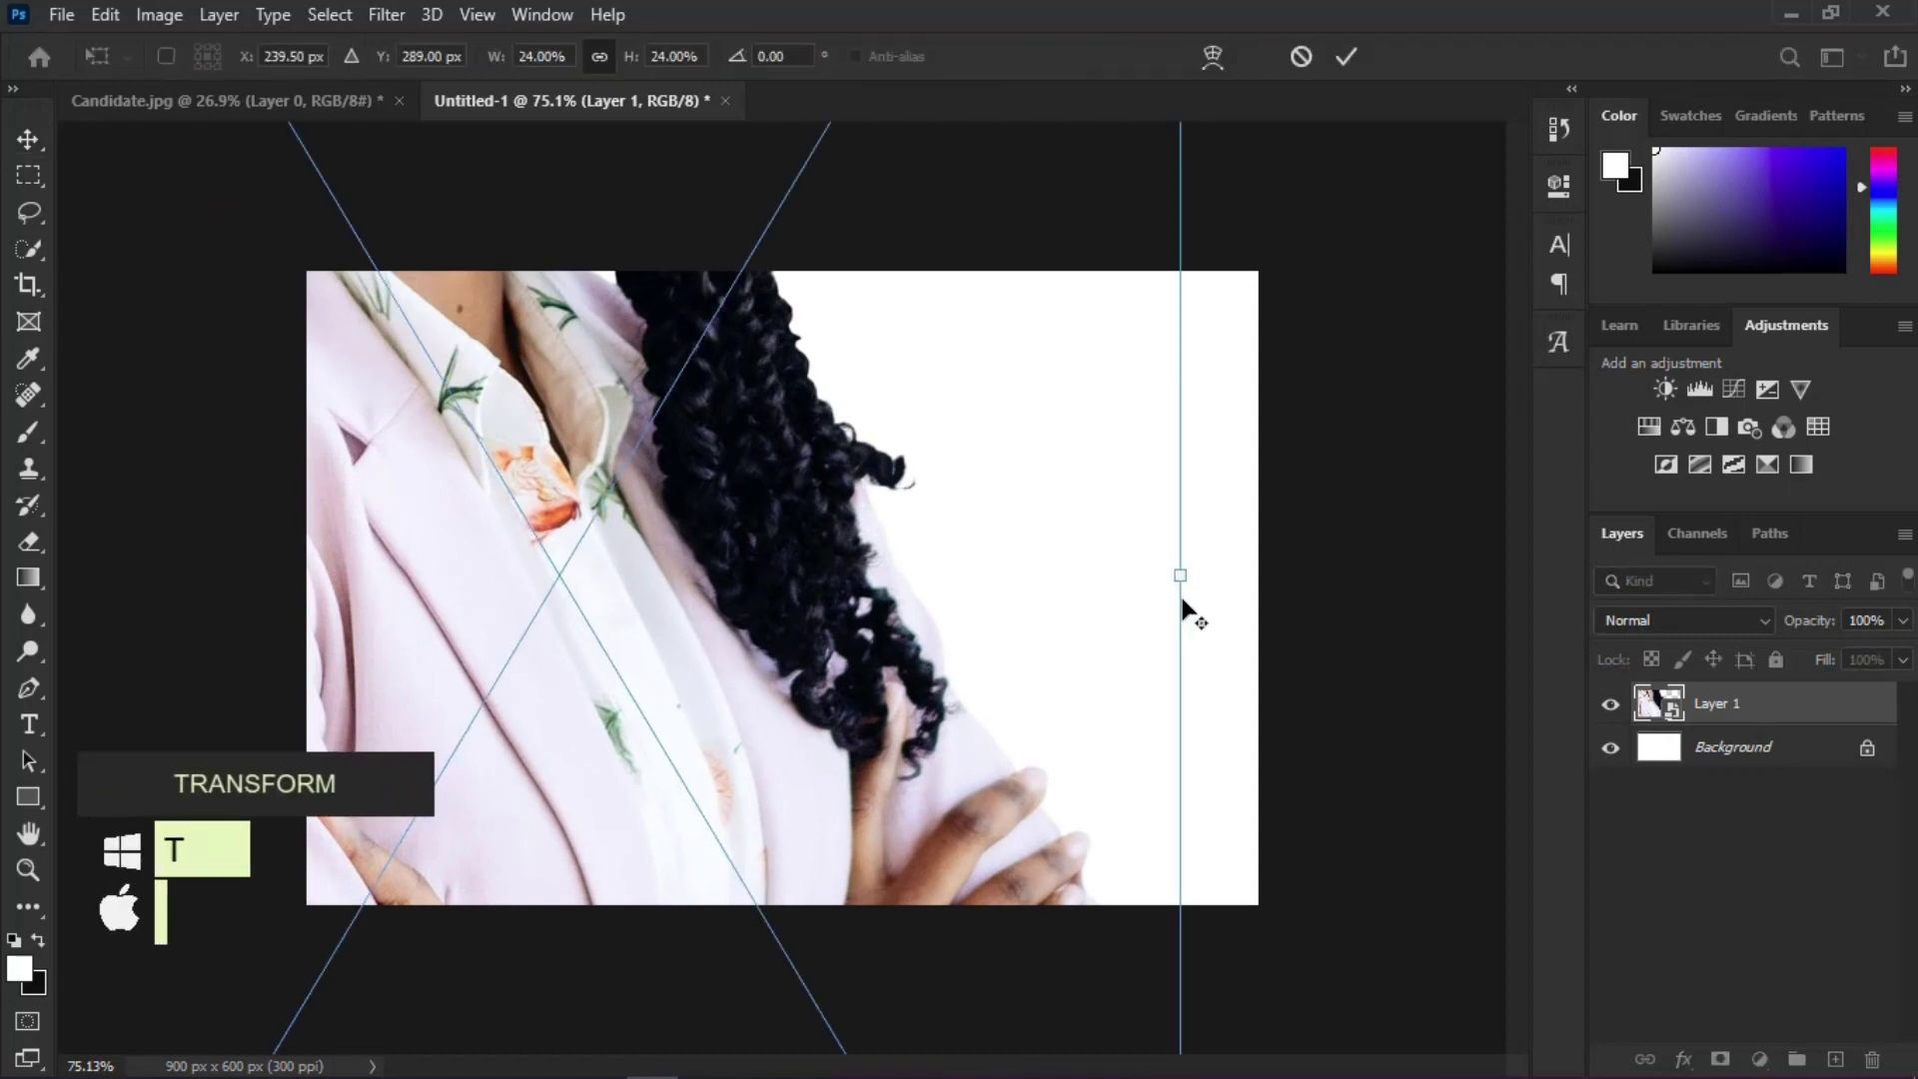
drag(1171, 582, 679, 620)
key(Return)
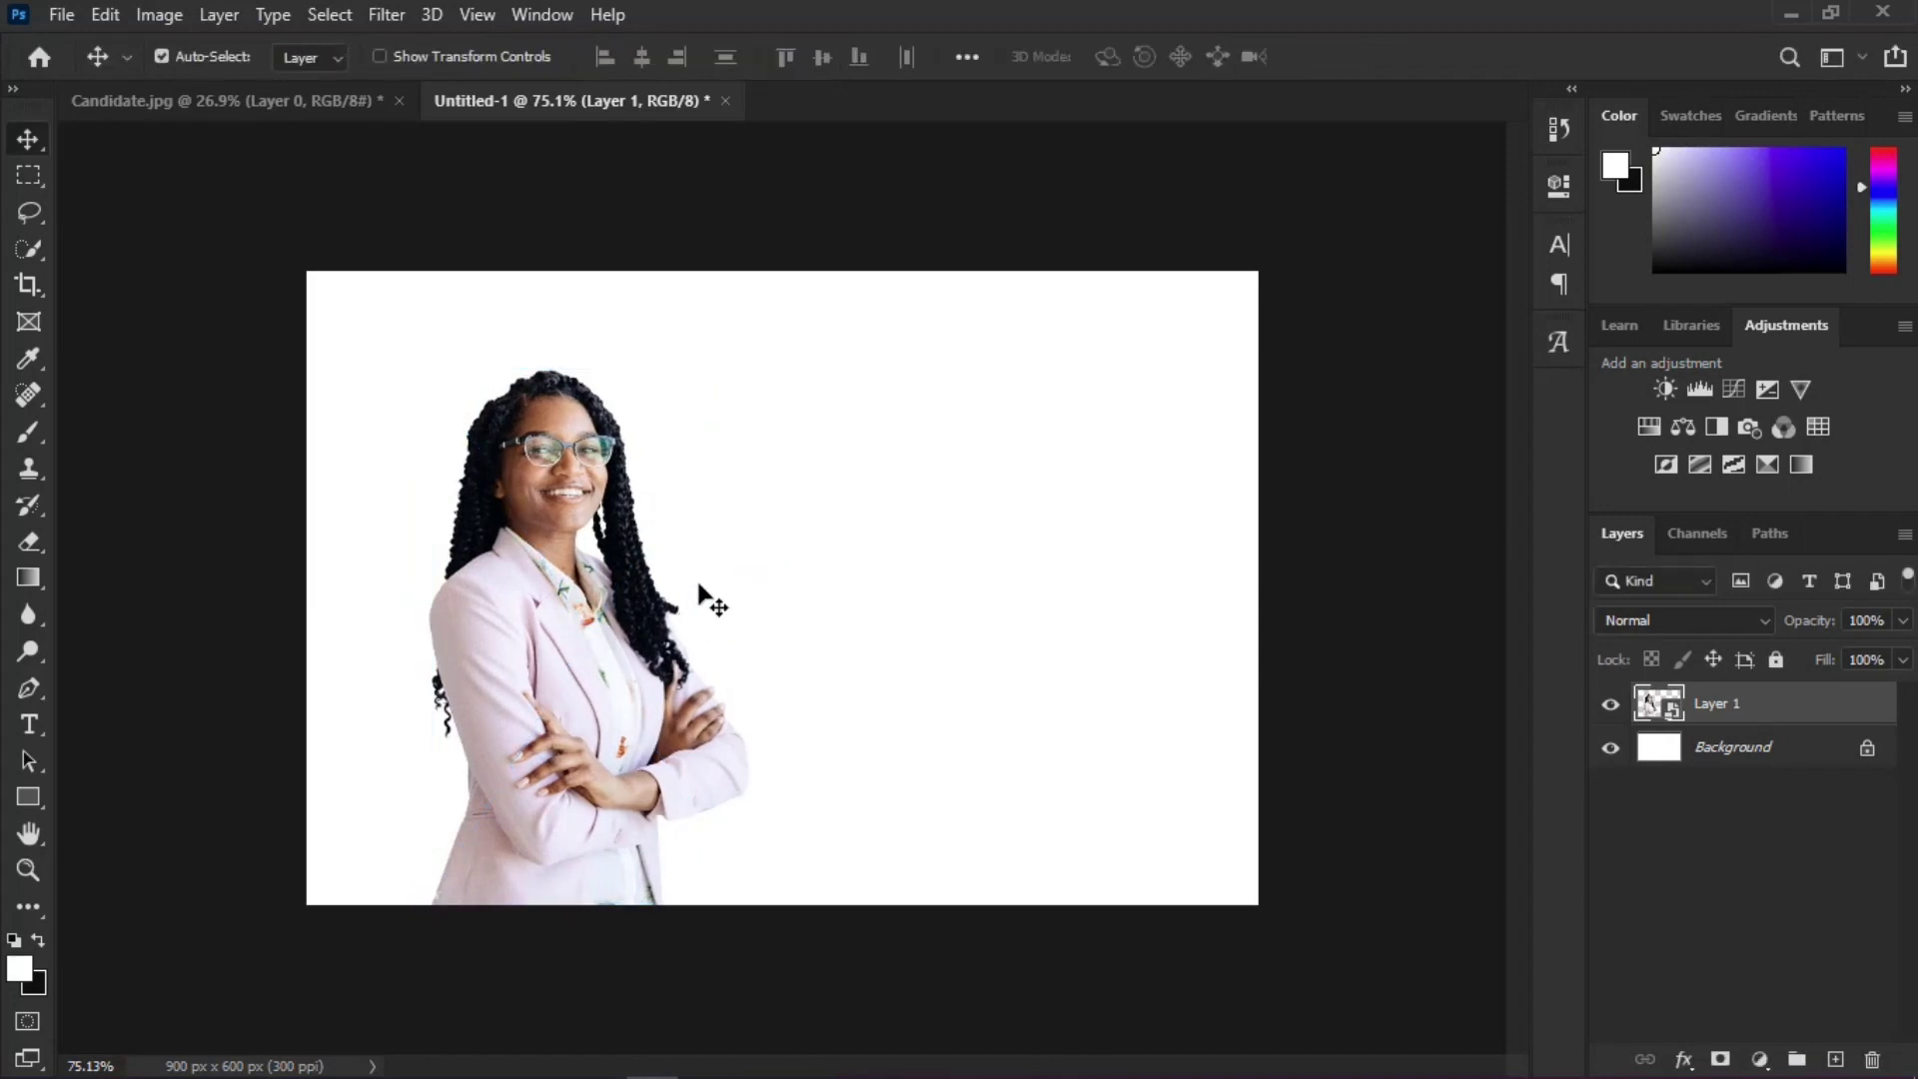
scroll(700, 595, up, 1)
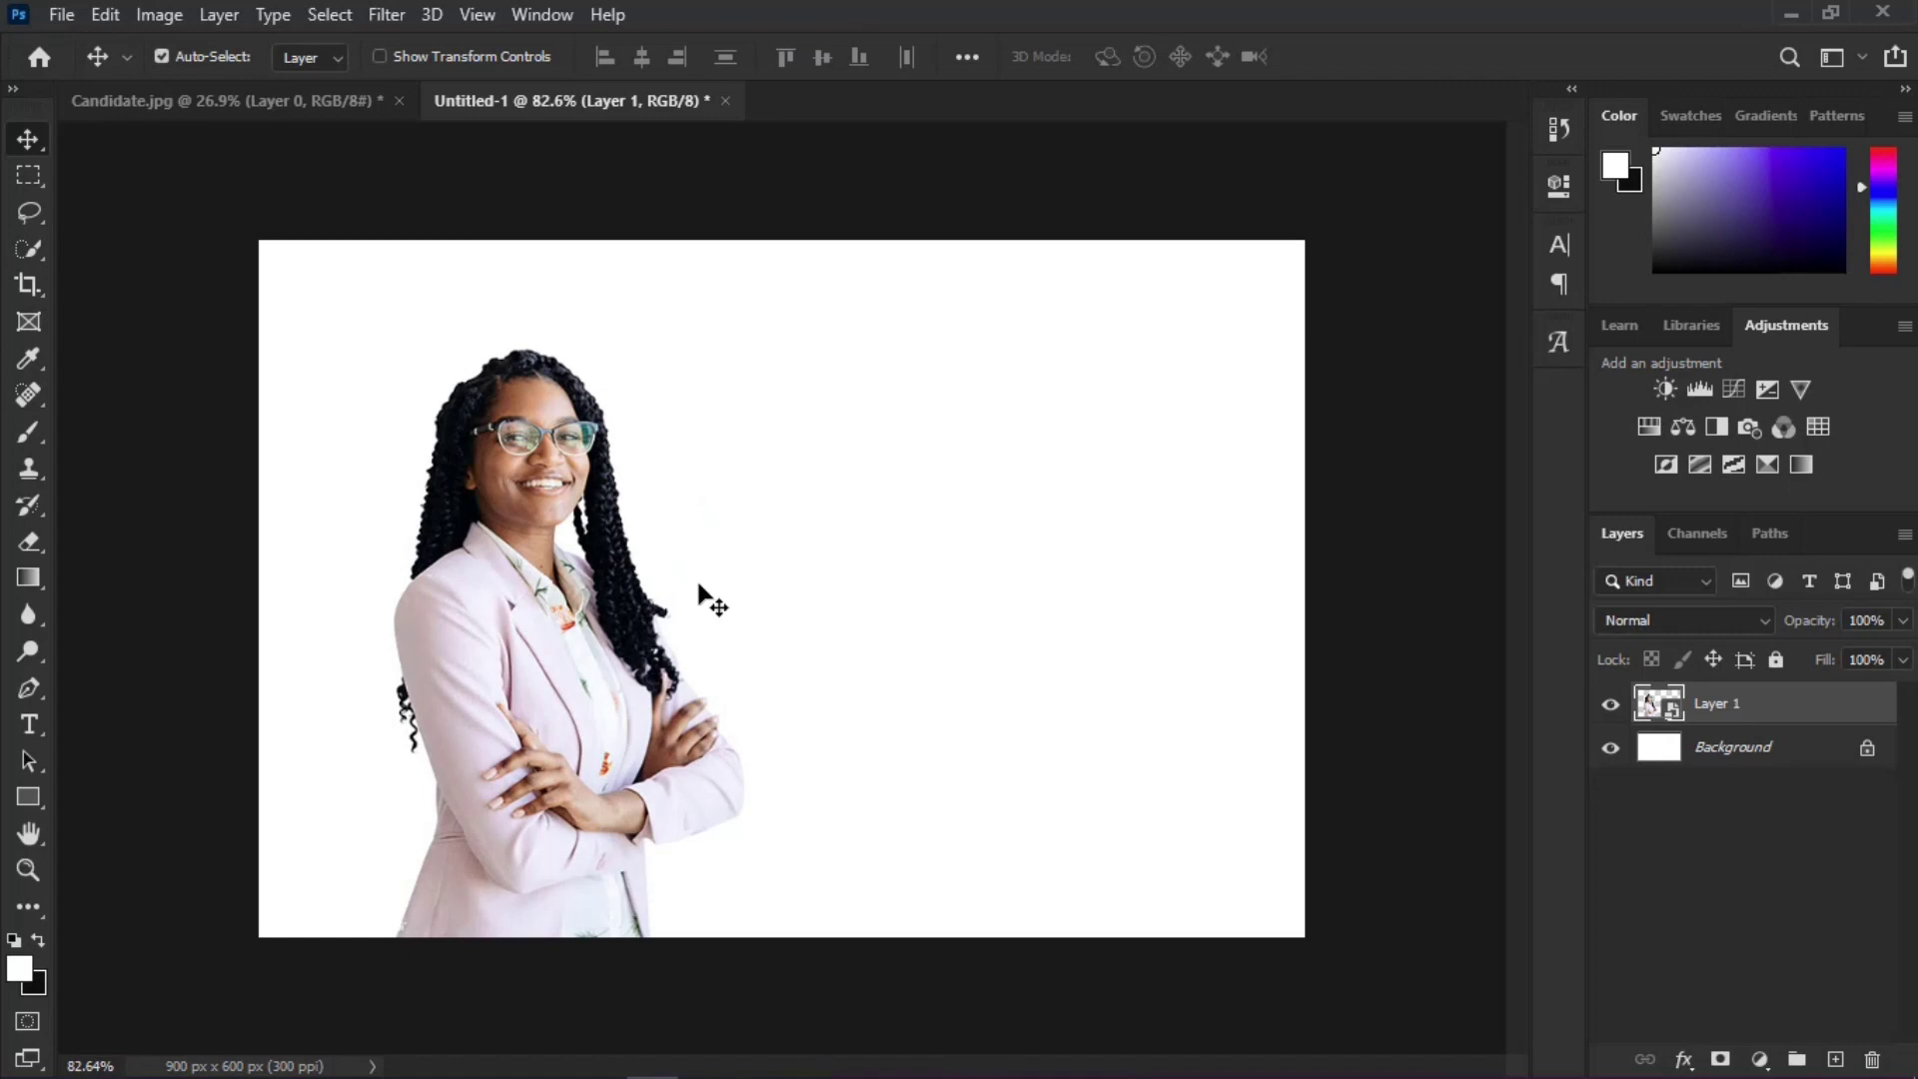
key(ctrl)
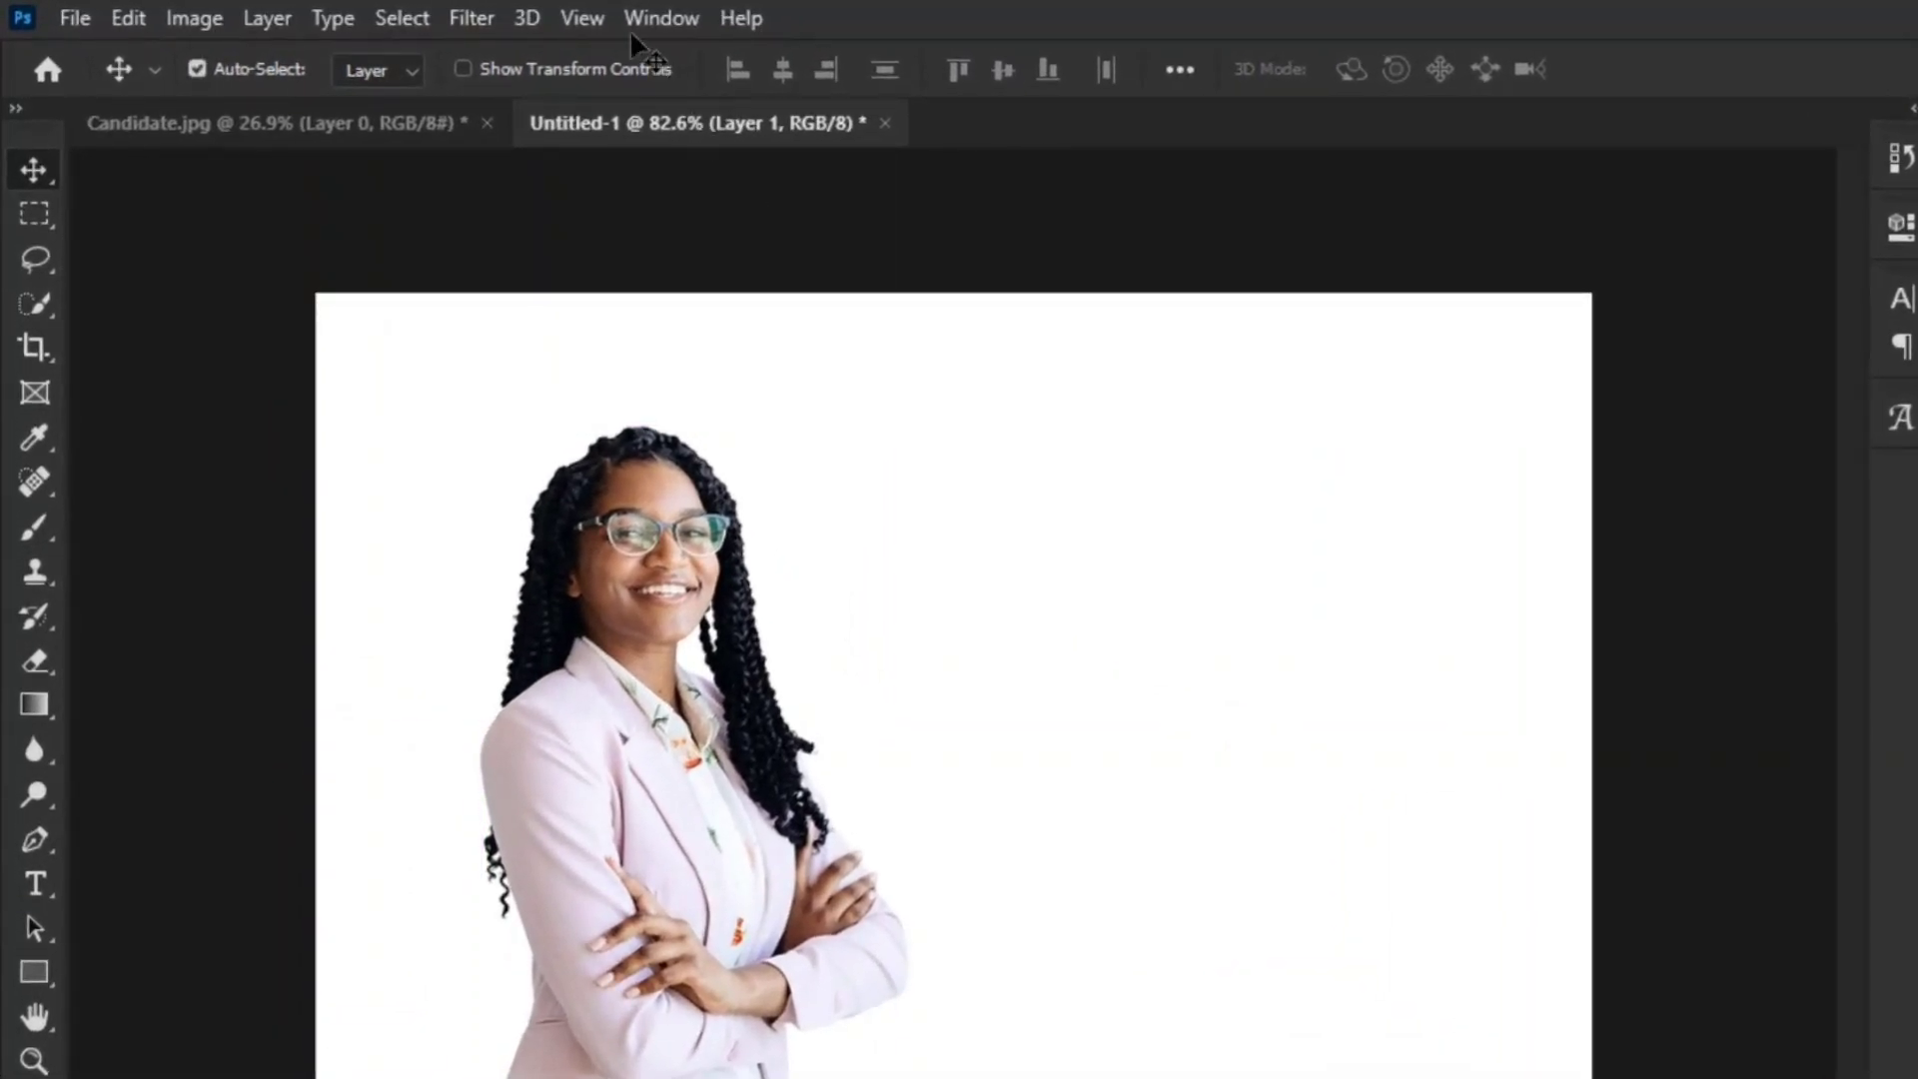
Step: Turn on rulers and pull margin and centre guides across the poster
click(585, 18)
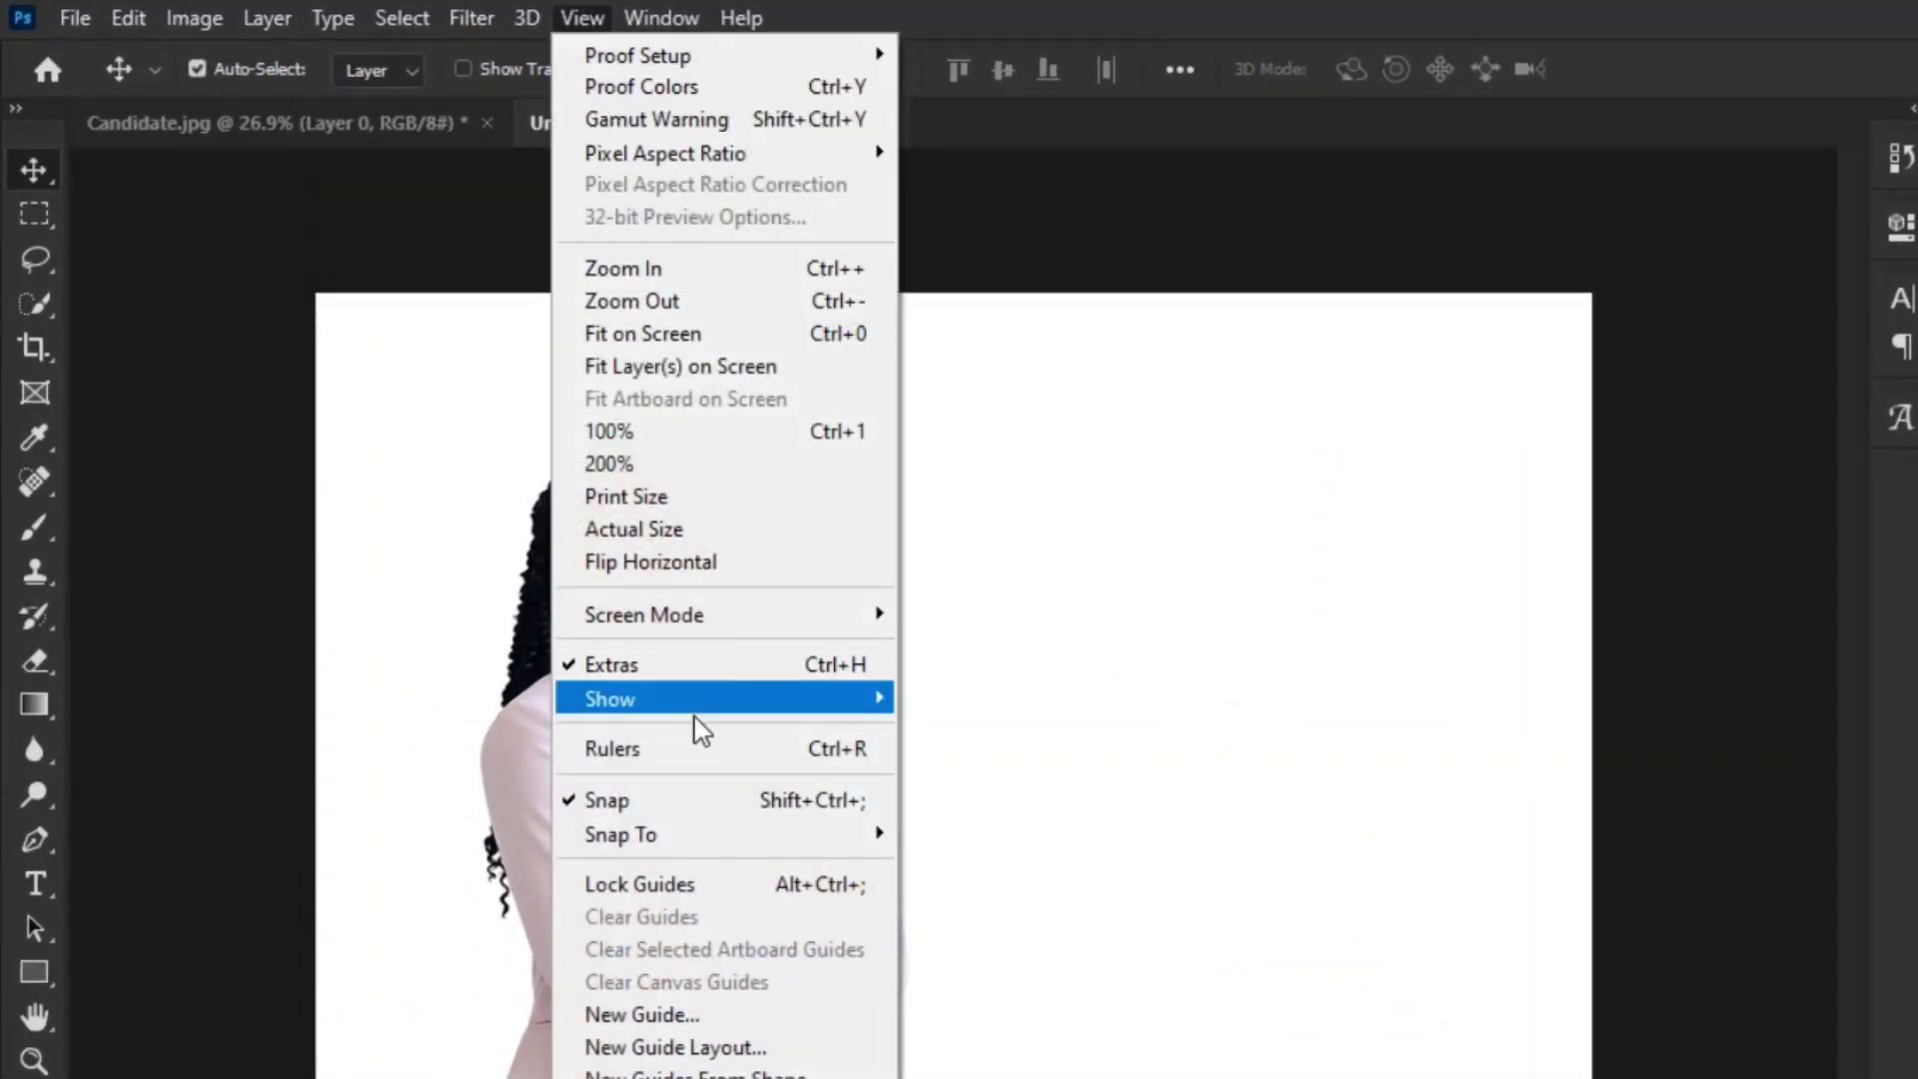
click(699, 749)
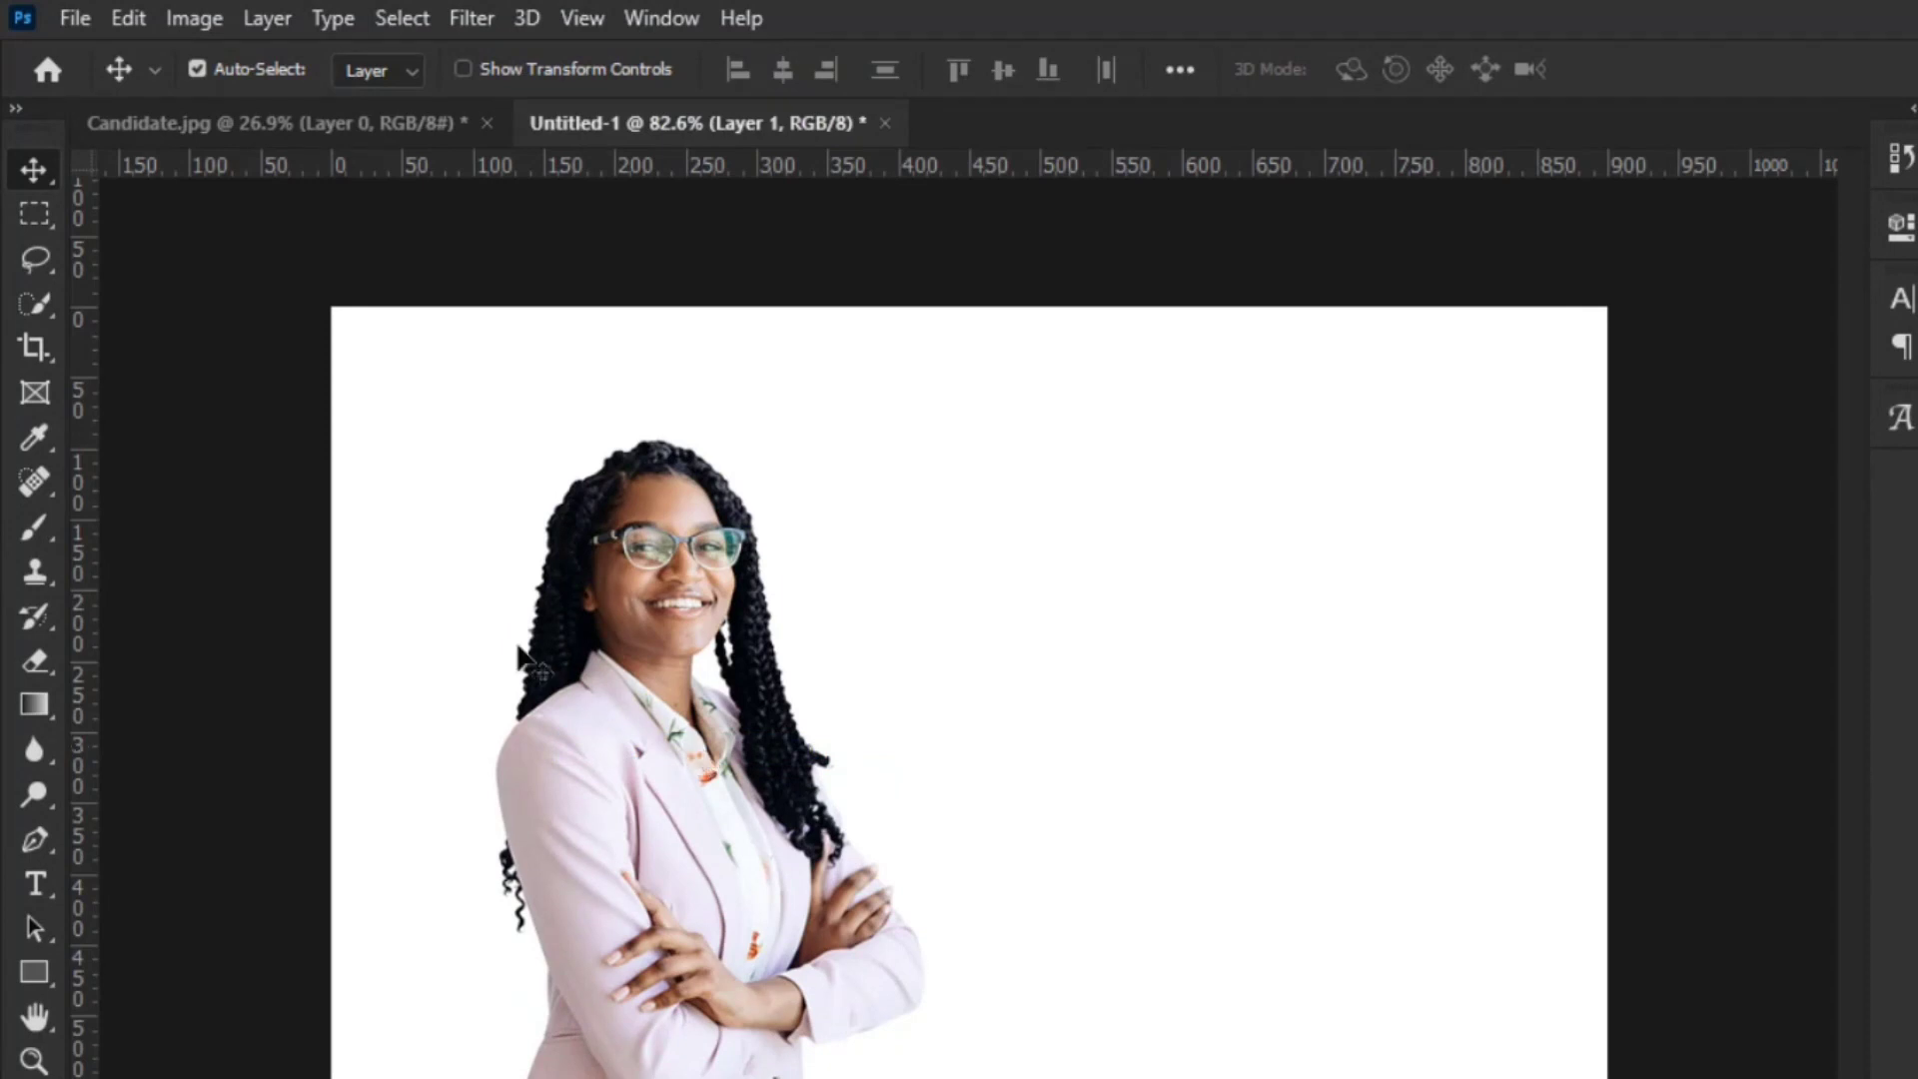
drag(80, 455, 463, 537)
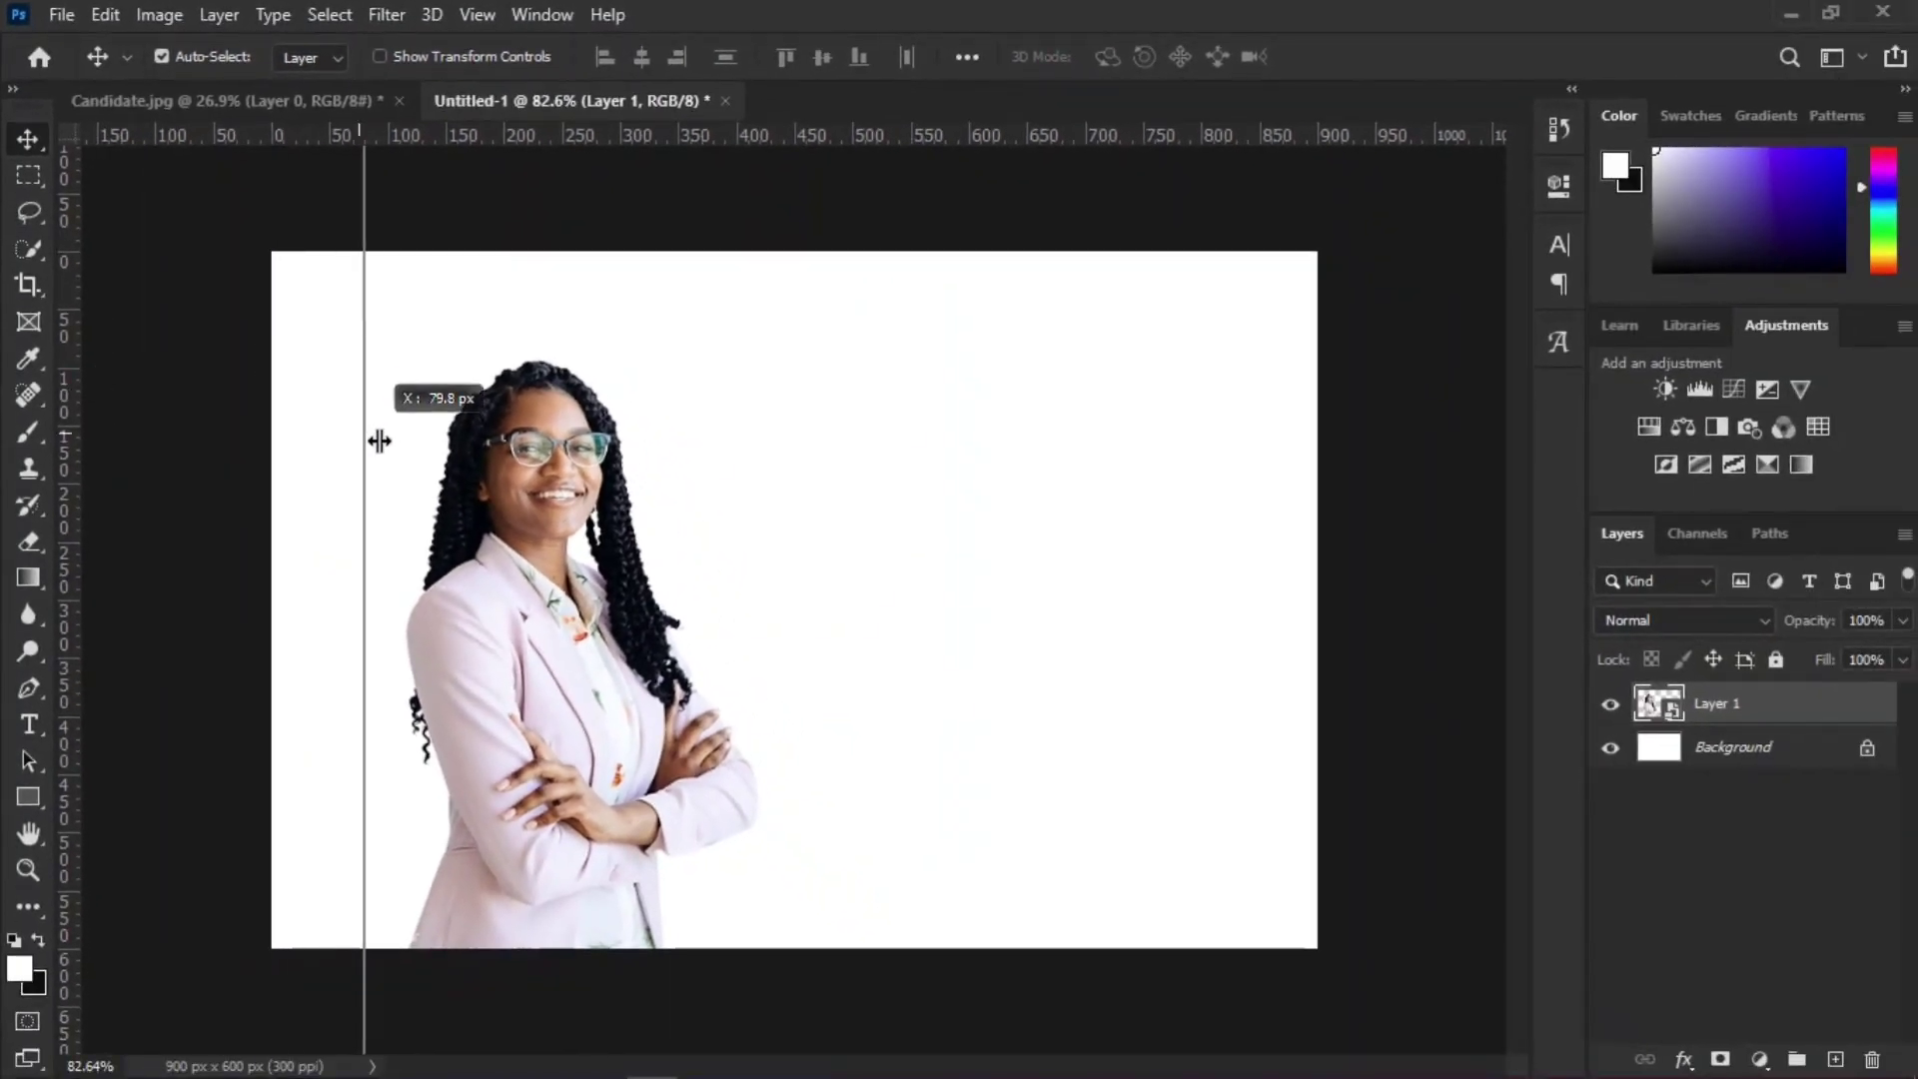
drag(379, 440, 407, 442)
drag(70, 297, 1165, 433)
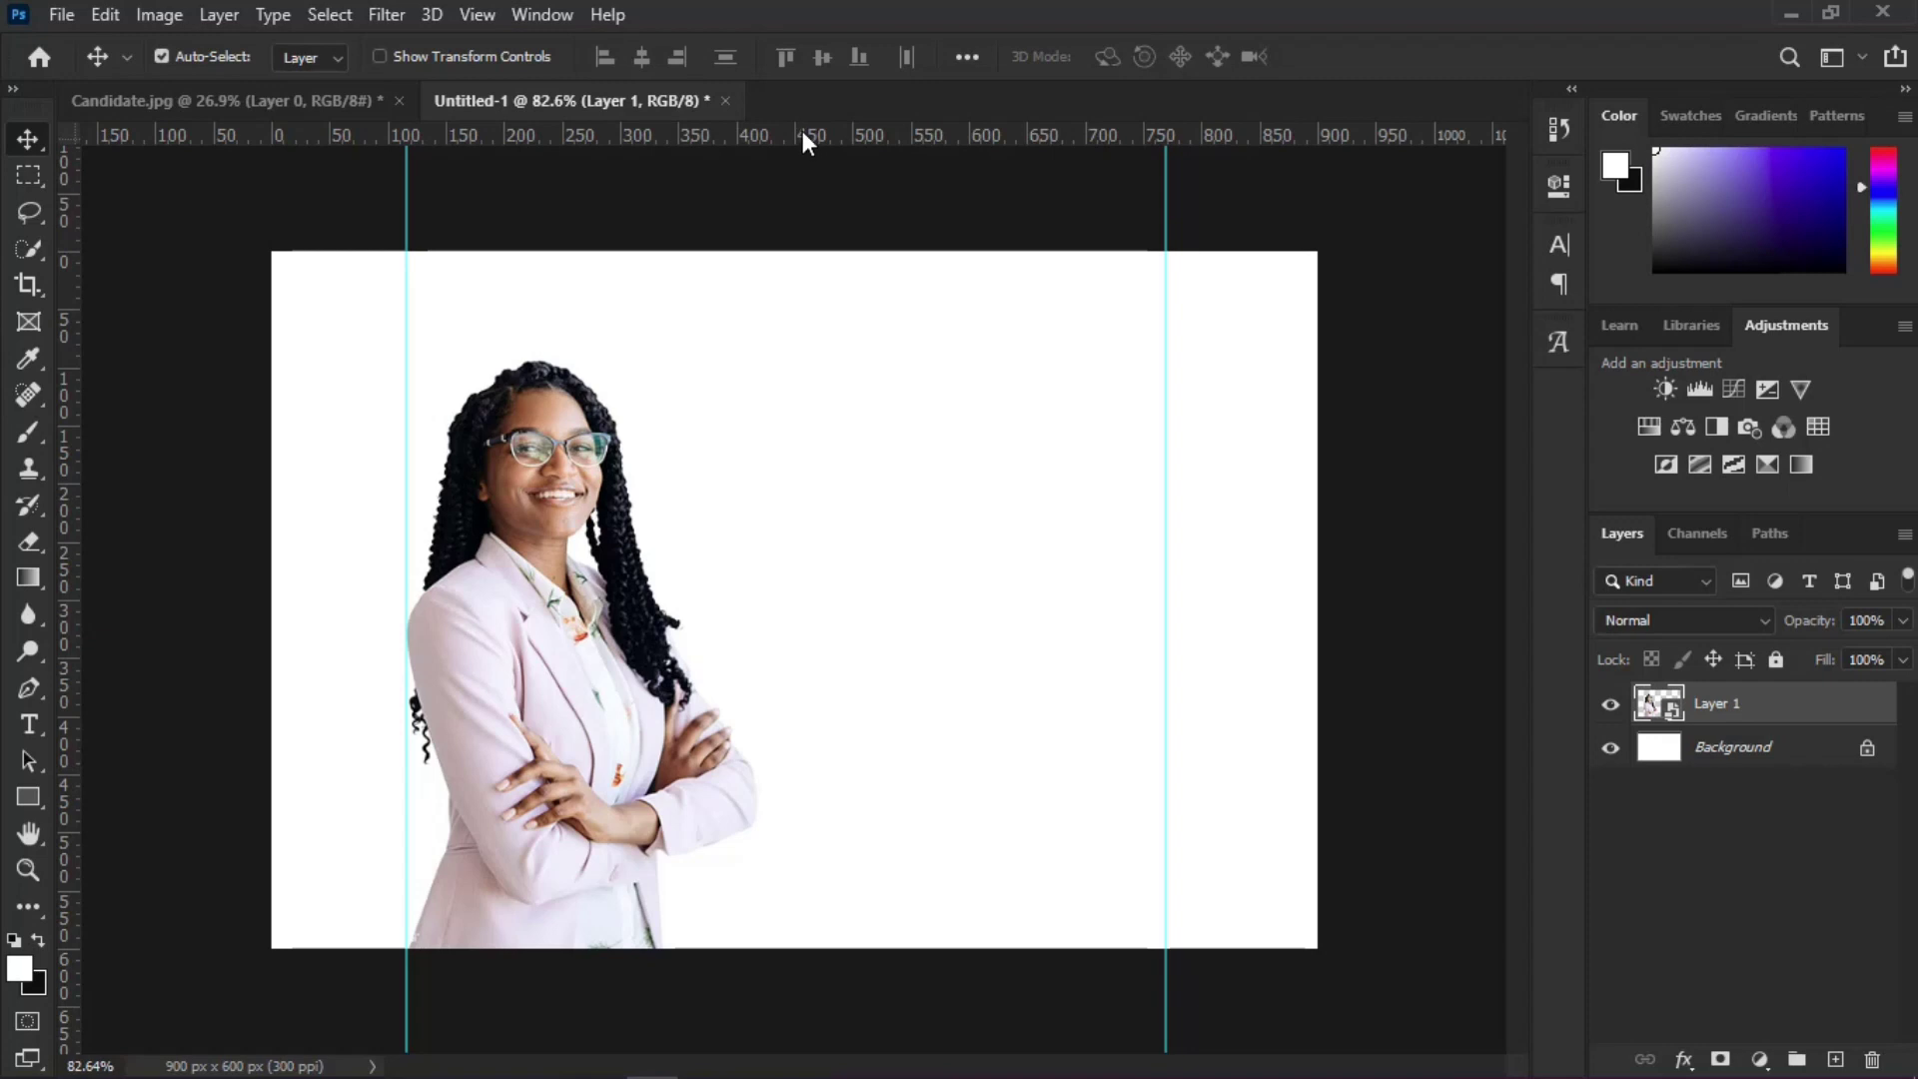
drag(807, 140, 827, 890)
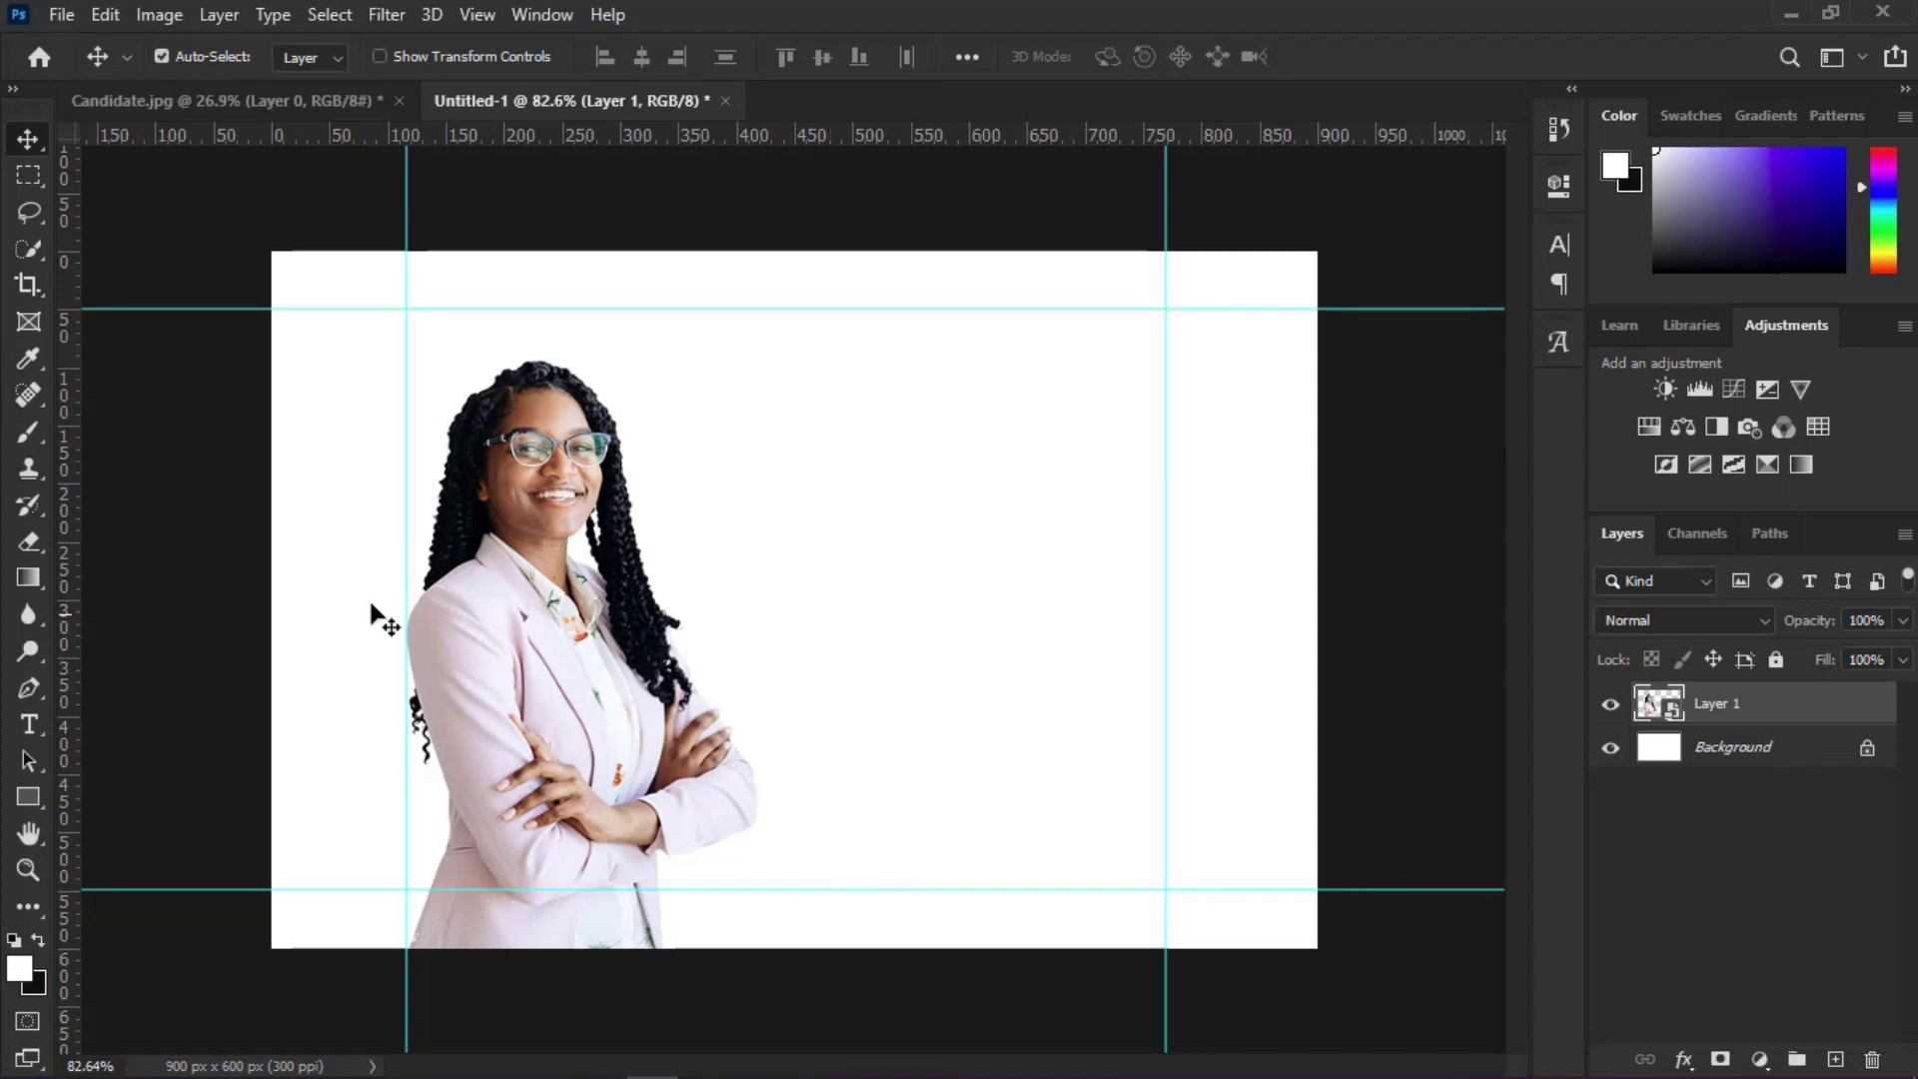
drag(80, 451, 758, 502)
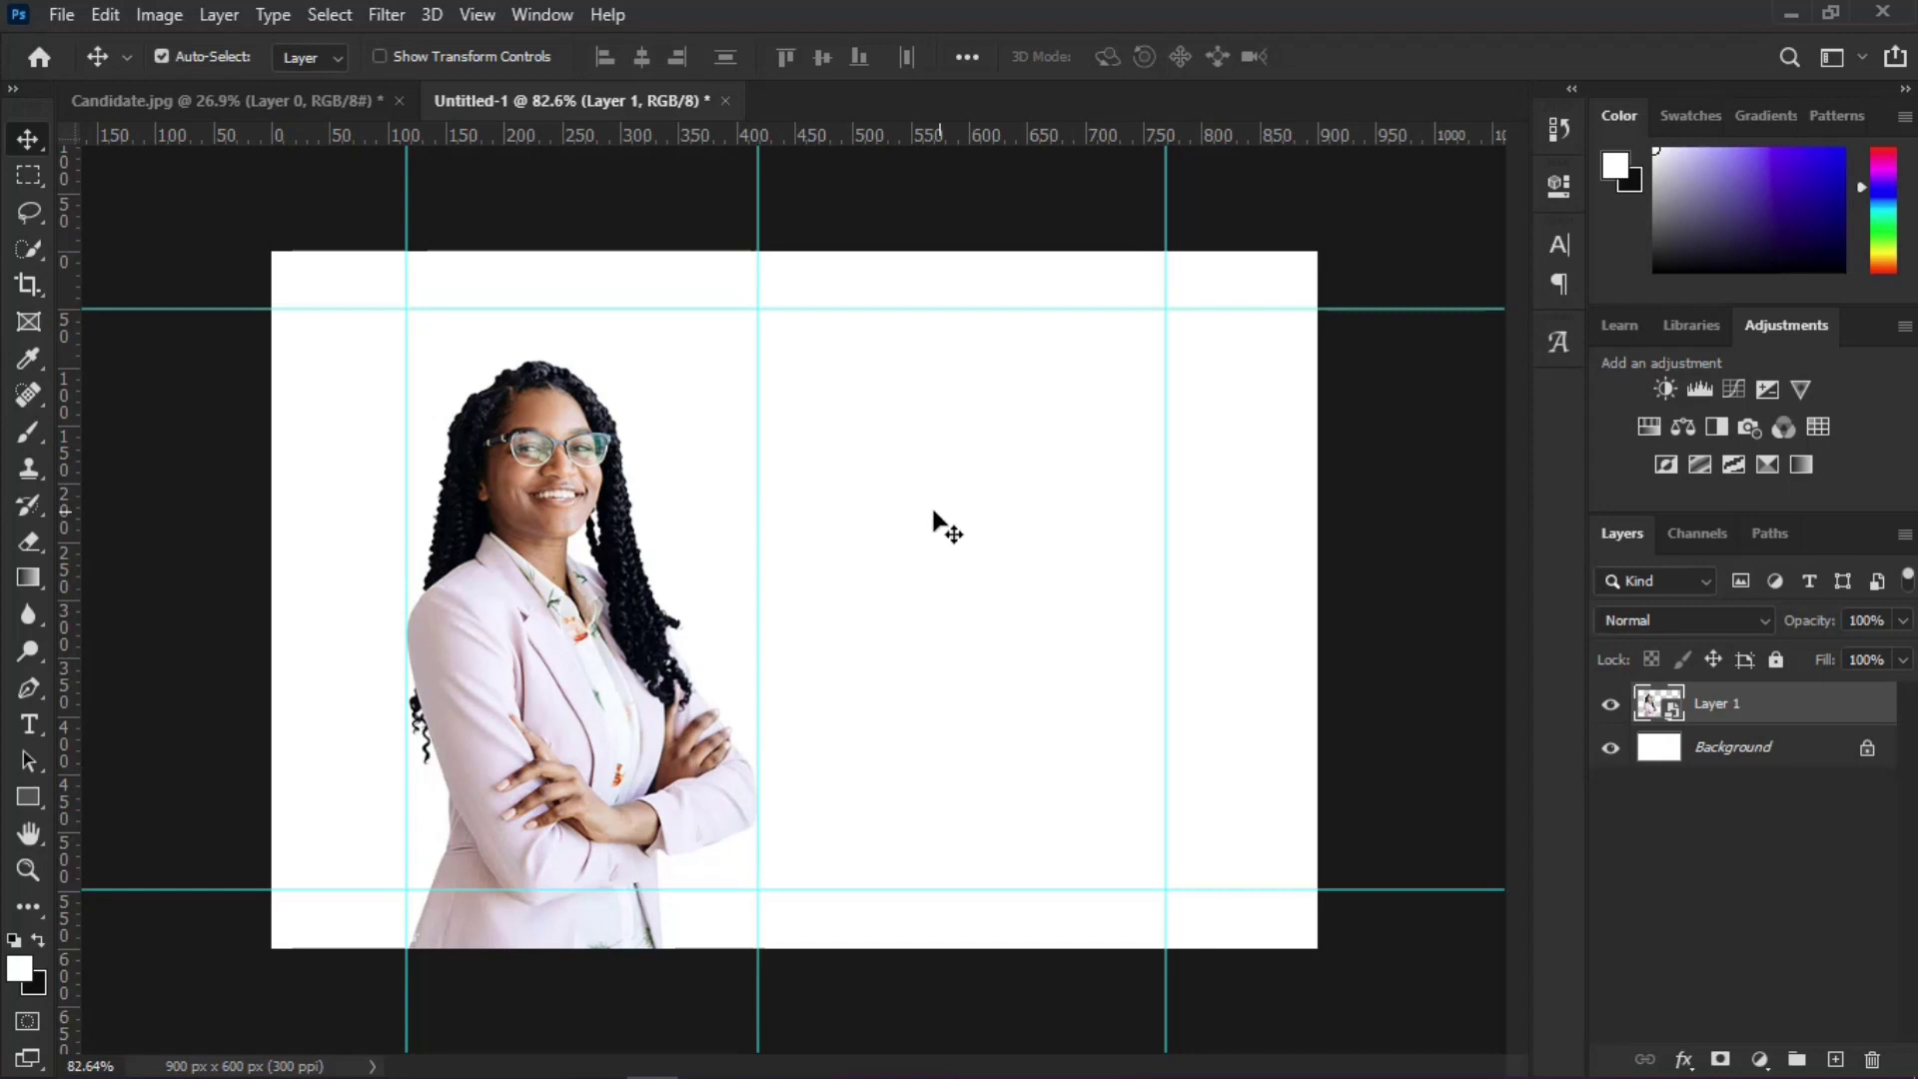
Step: Open photo.png and Infotess.png in Photoshop by dragging them from File Explorer
key(alt+Tab)
click(1029, 414)
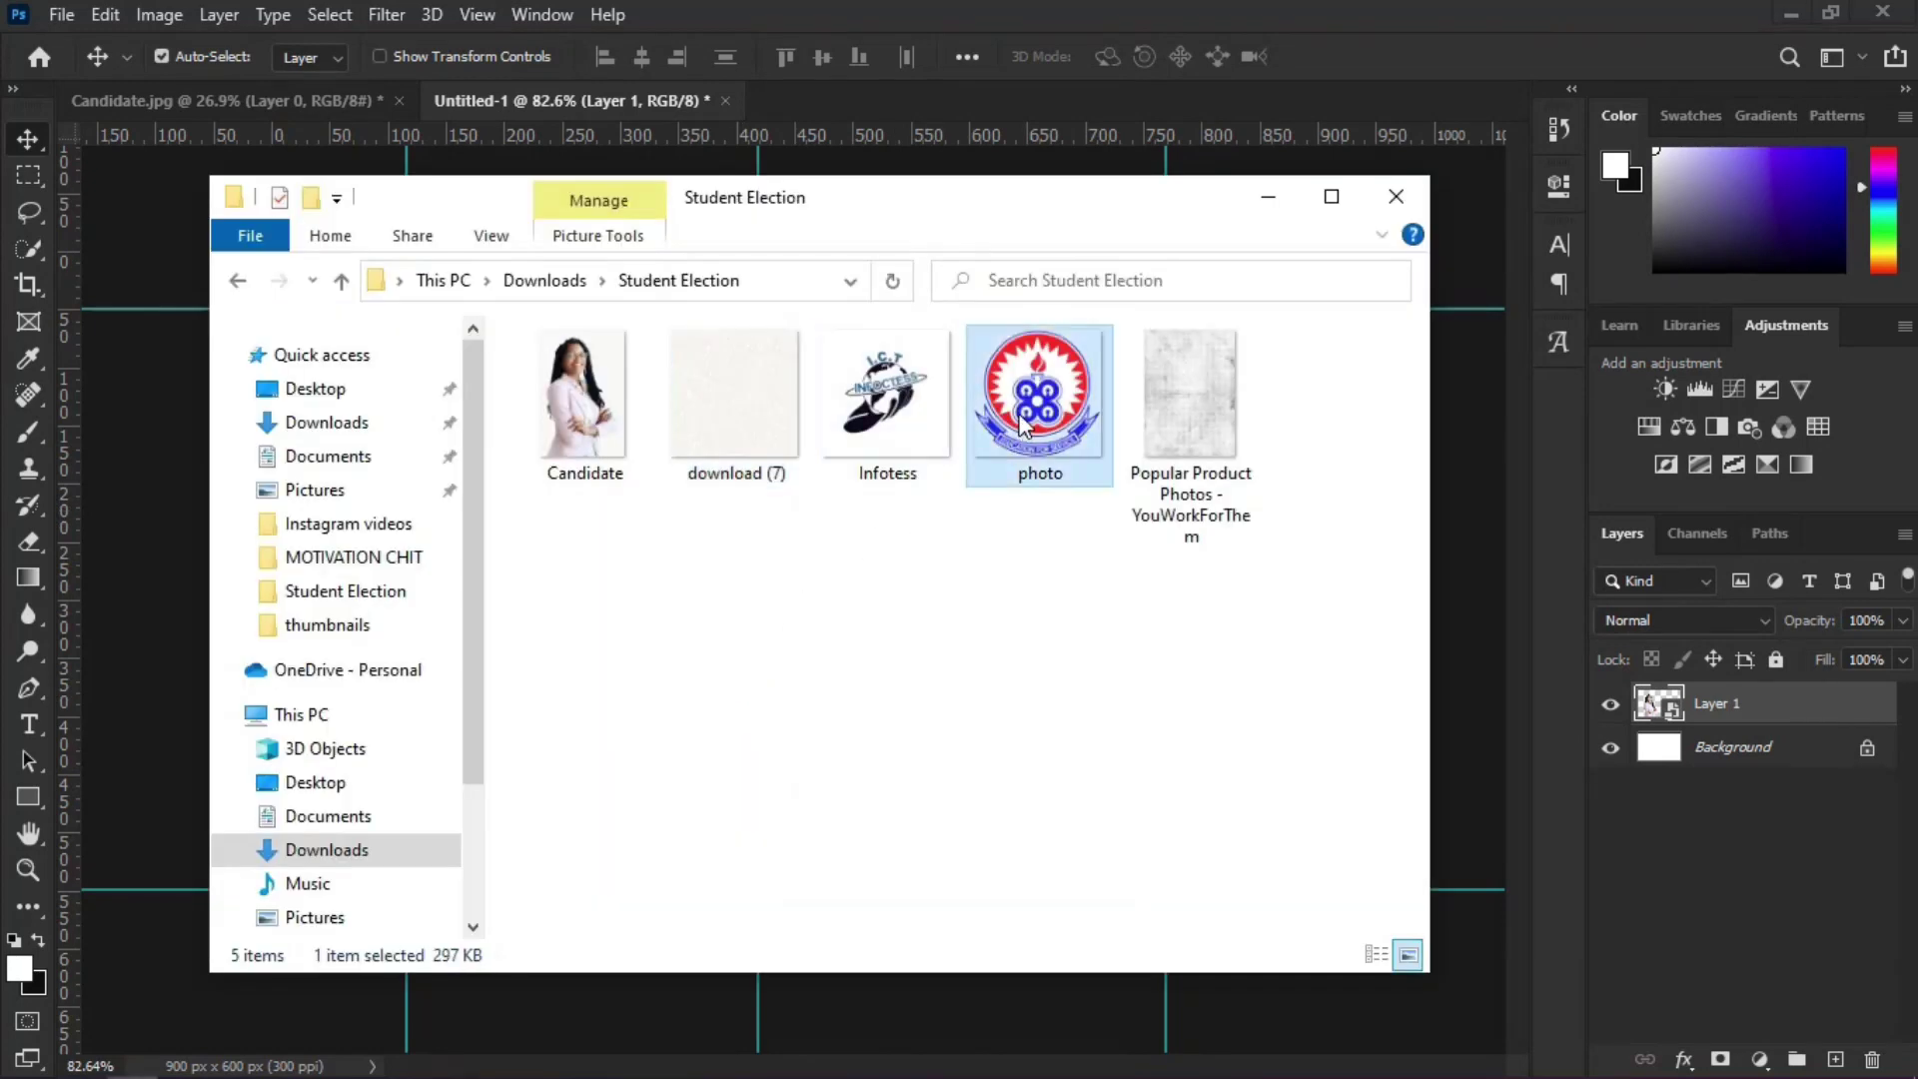
ctrl+click(892, 420)
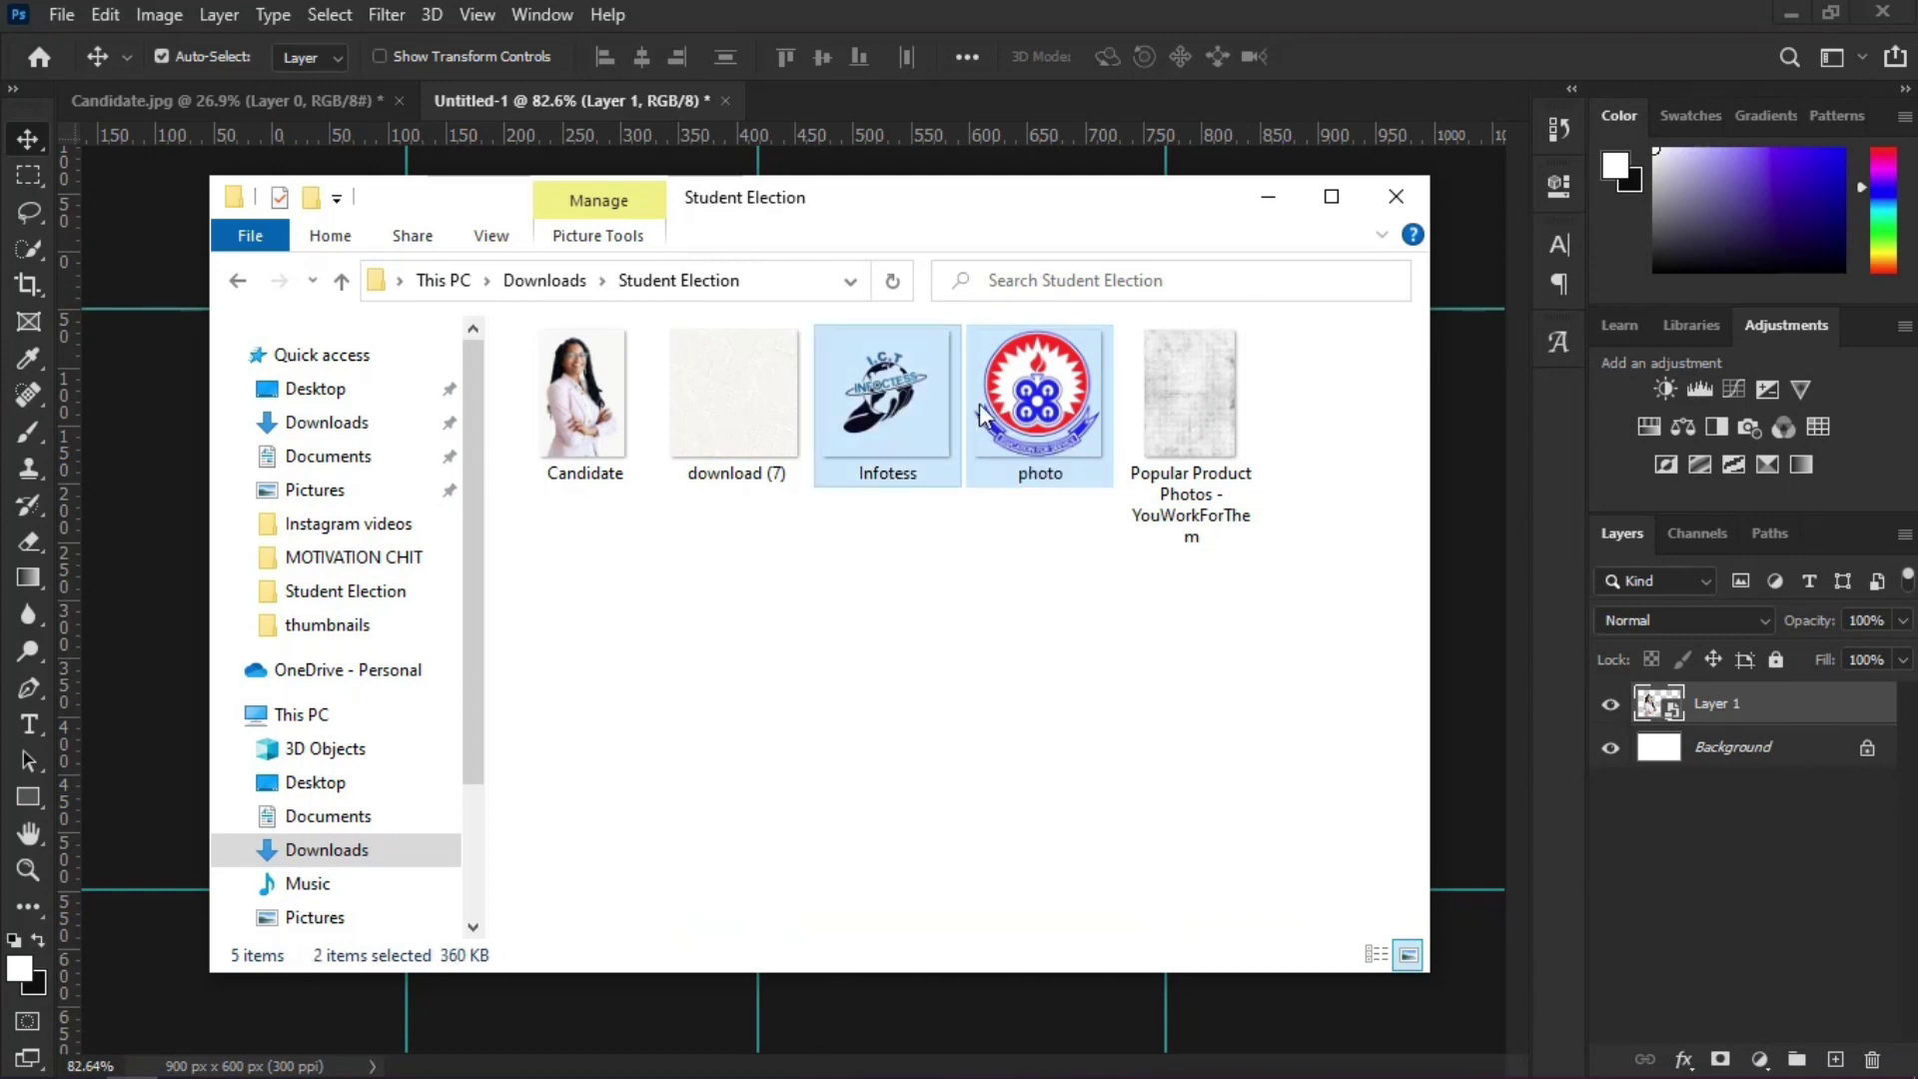
drag(1021, 410, 1047, 98)
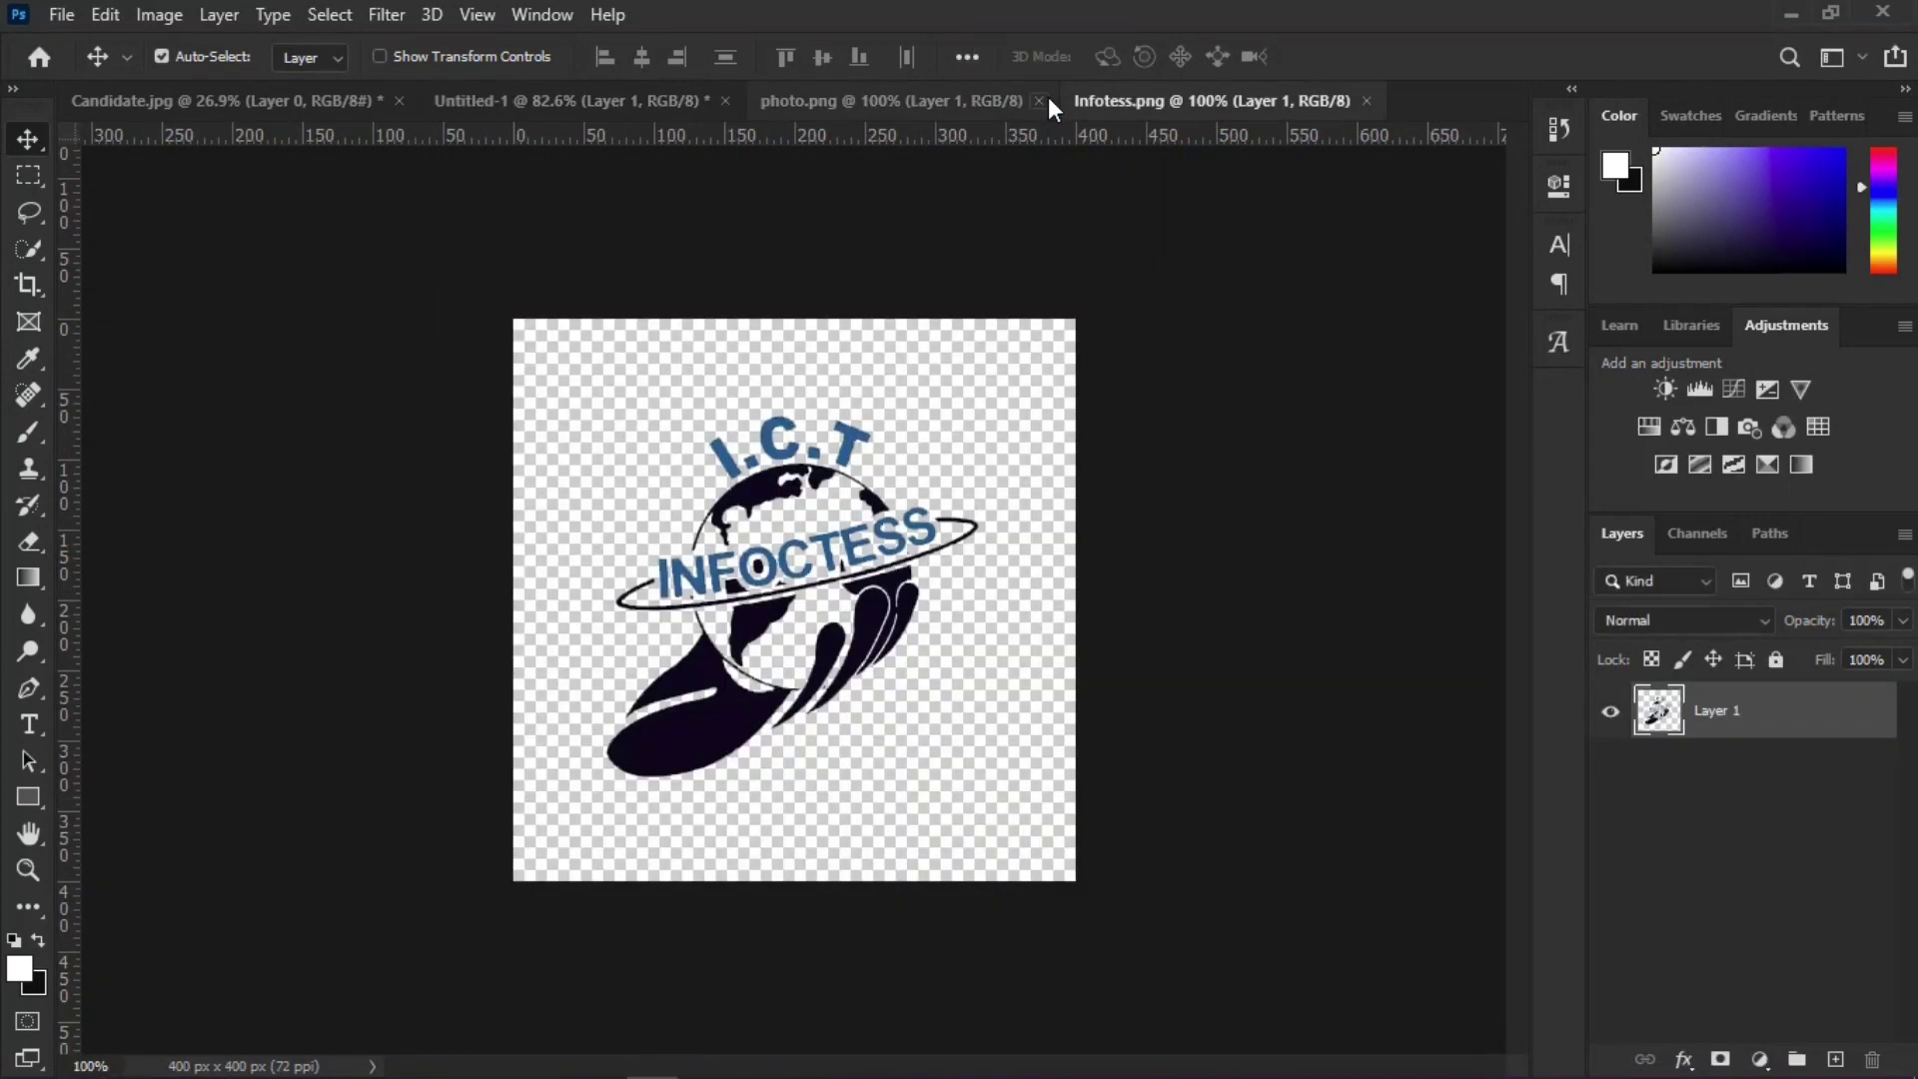
Step: Drag the emblem from photo.png and the INFOCTESS logo from Infotess.png onto the poster canvas
scroll(869, 199, up, 1)
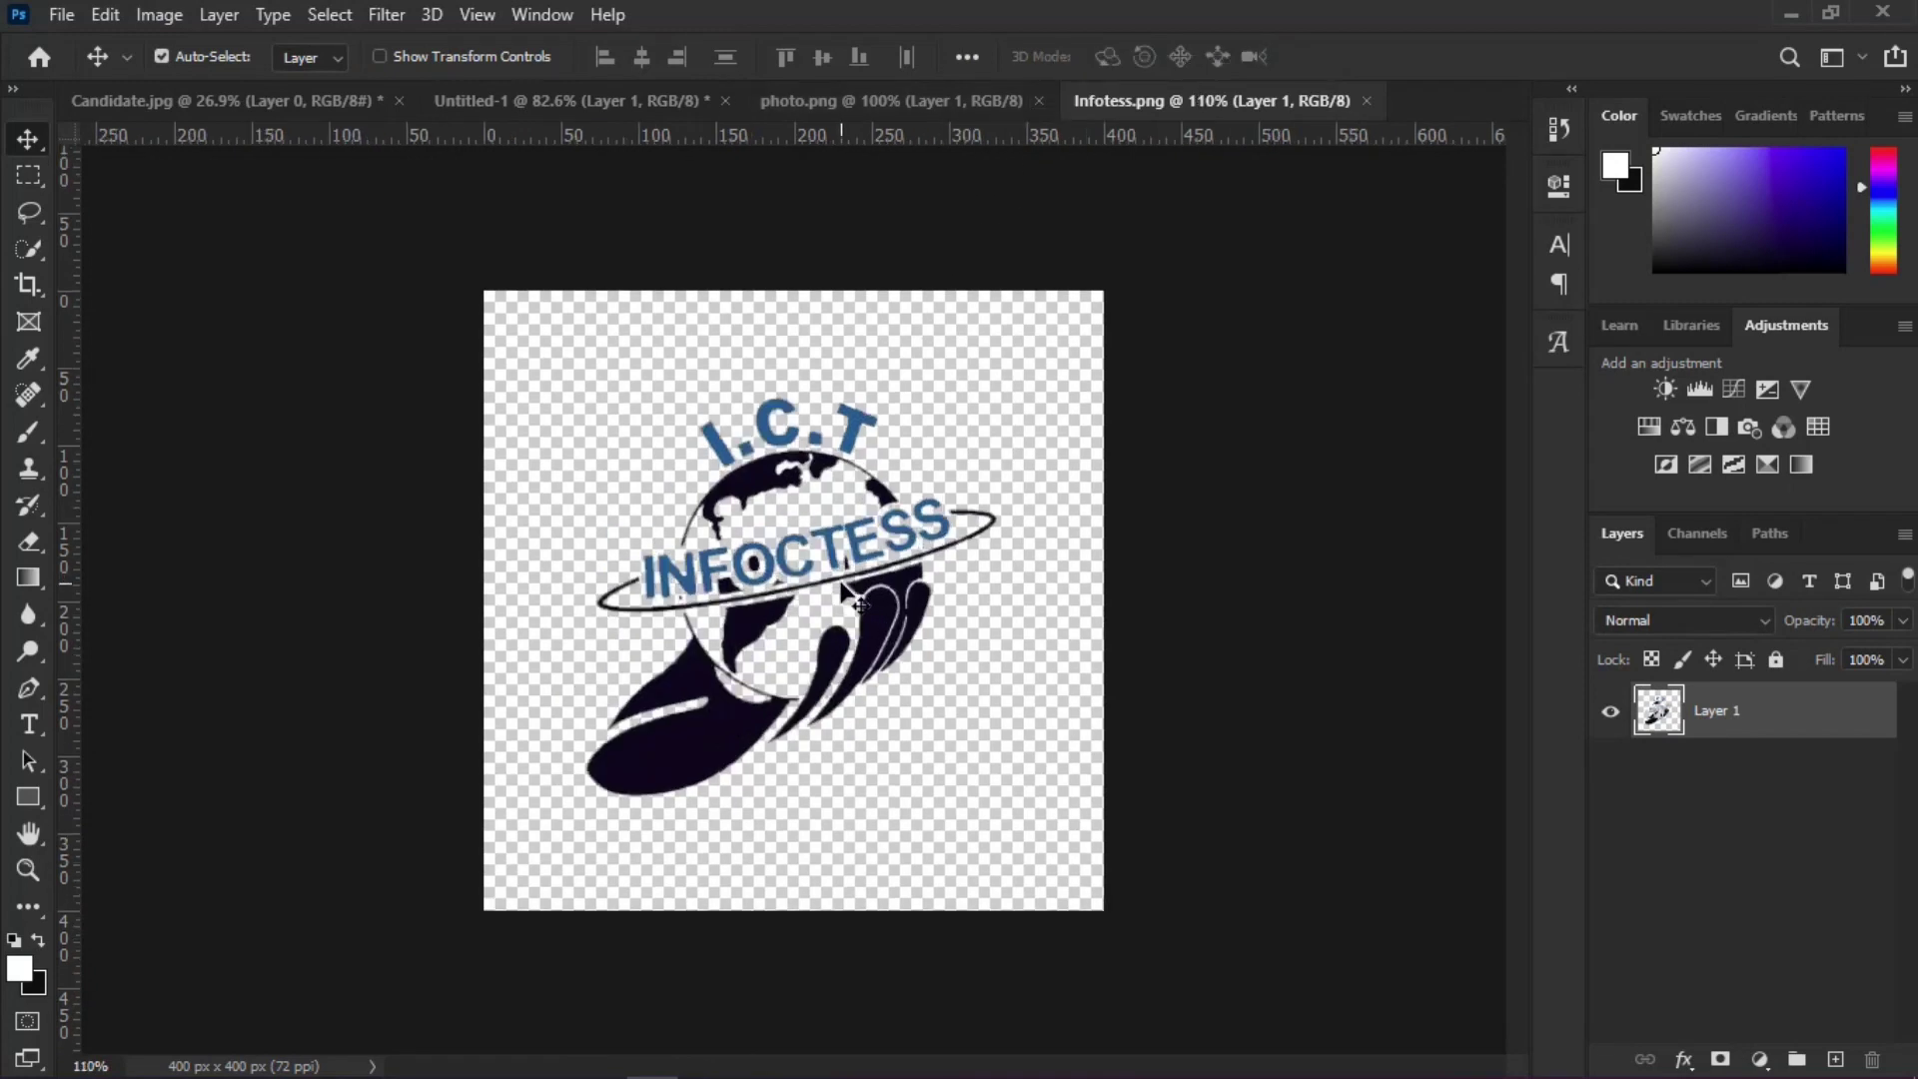
click(891, 104)
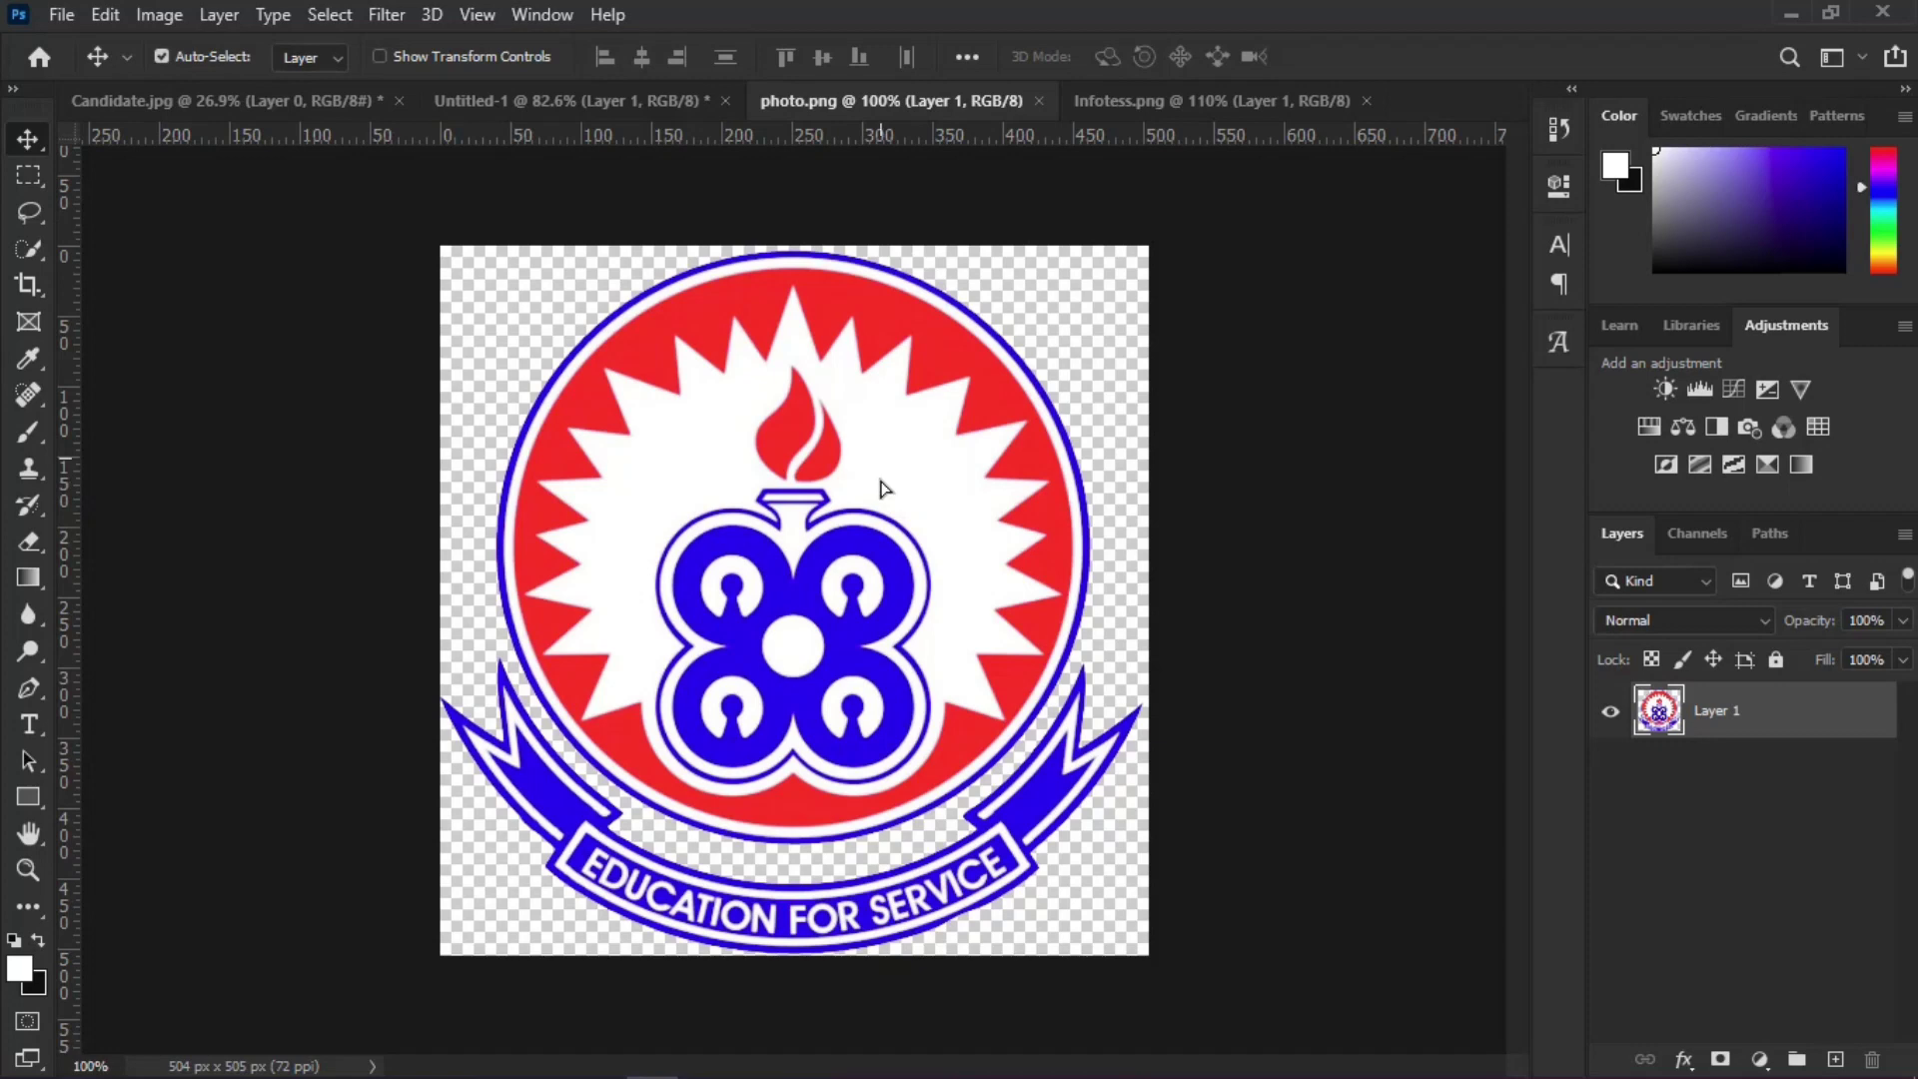
drag(879, 490, 872, 387)
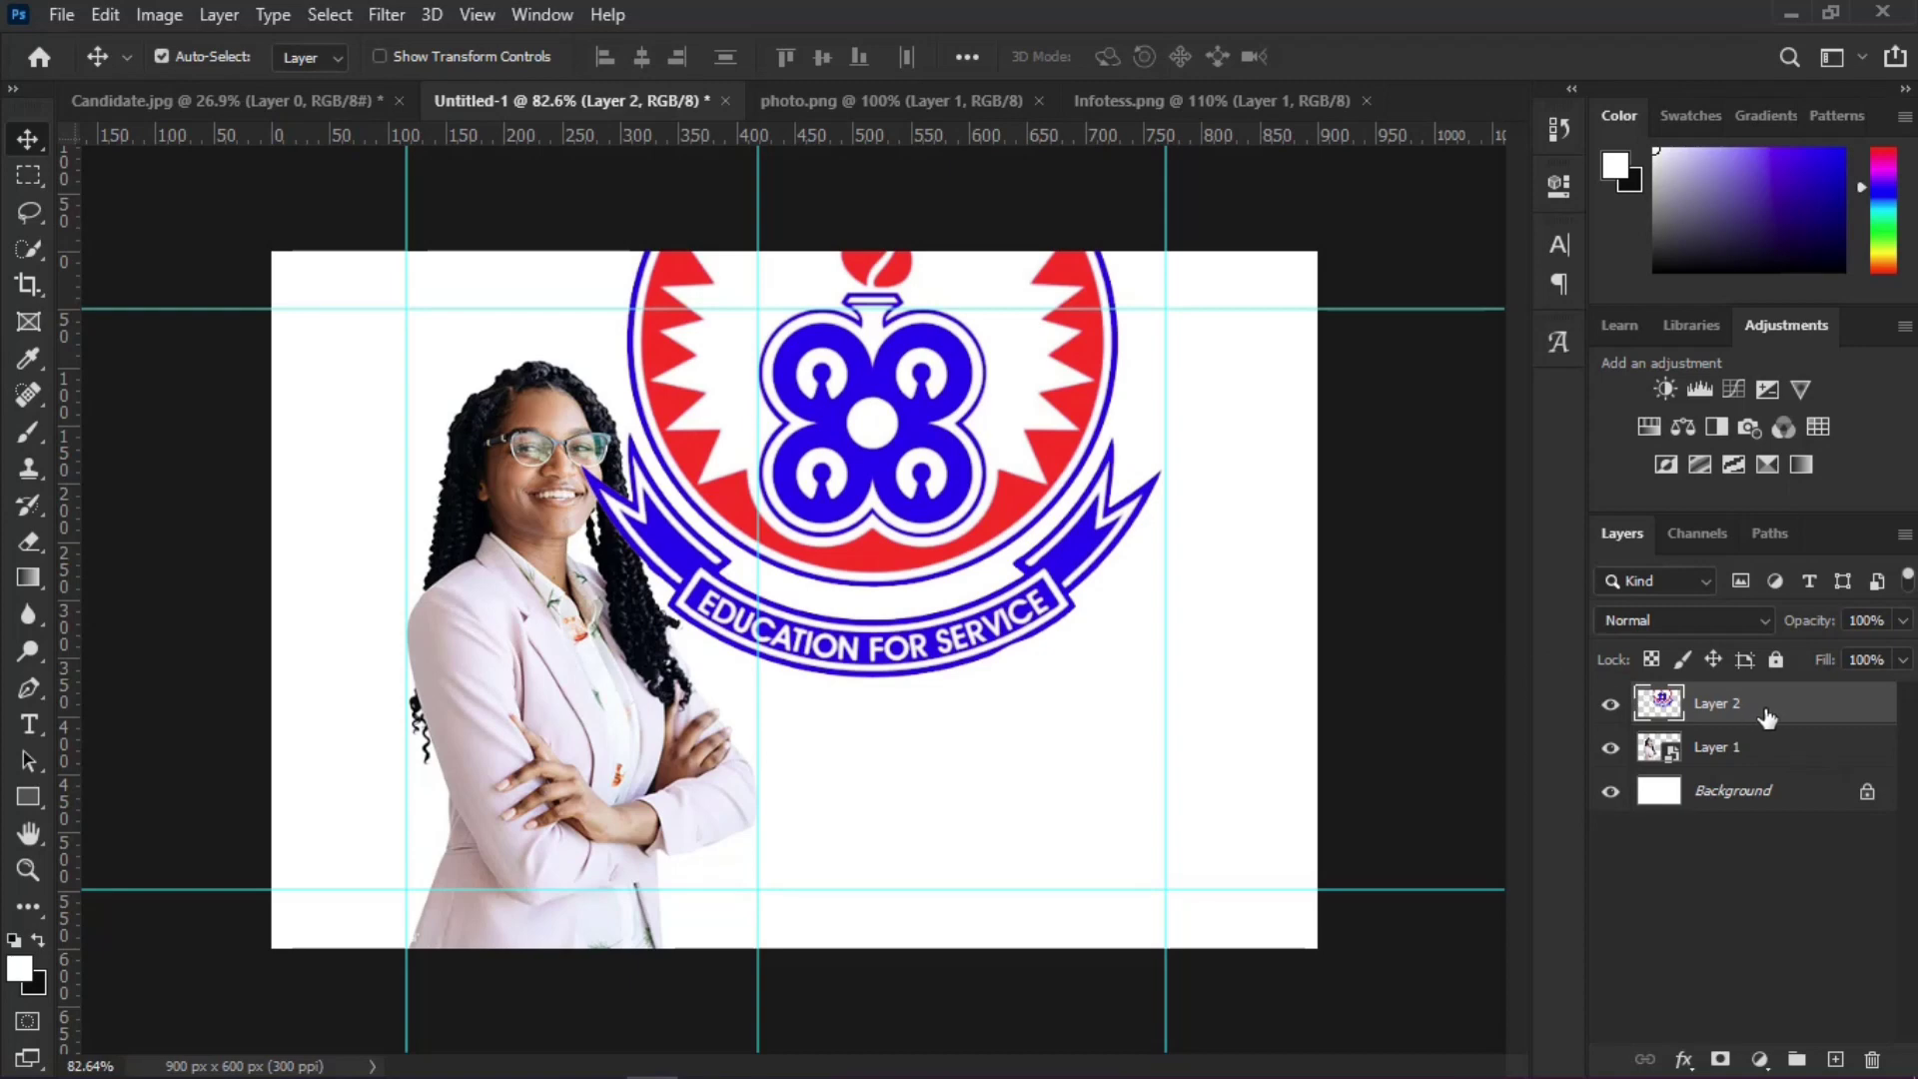
click(1190, 100)
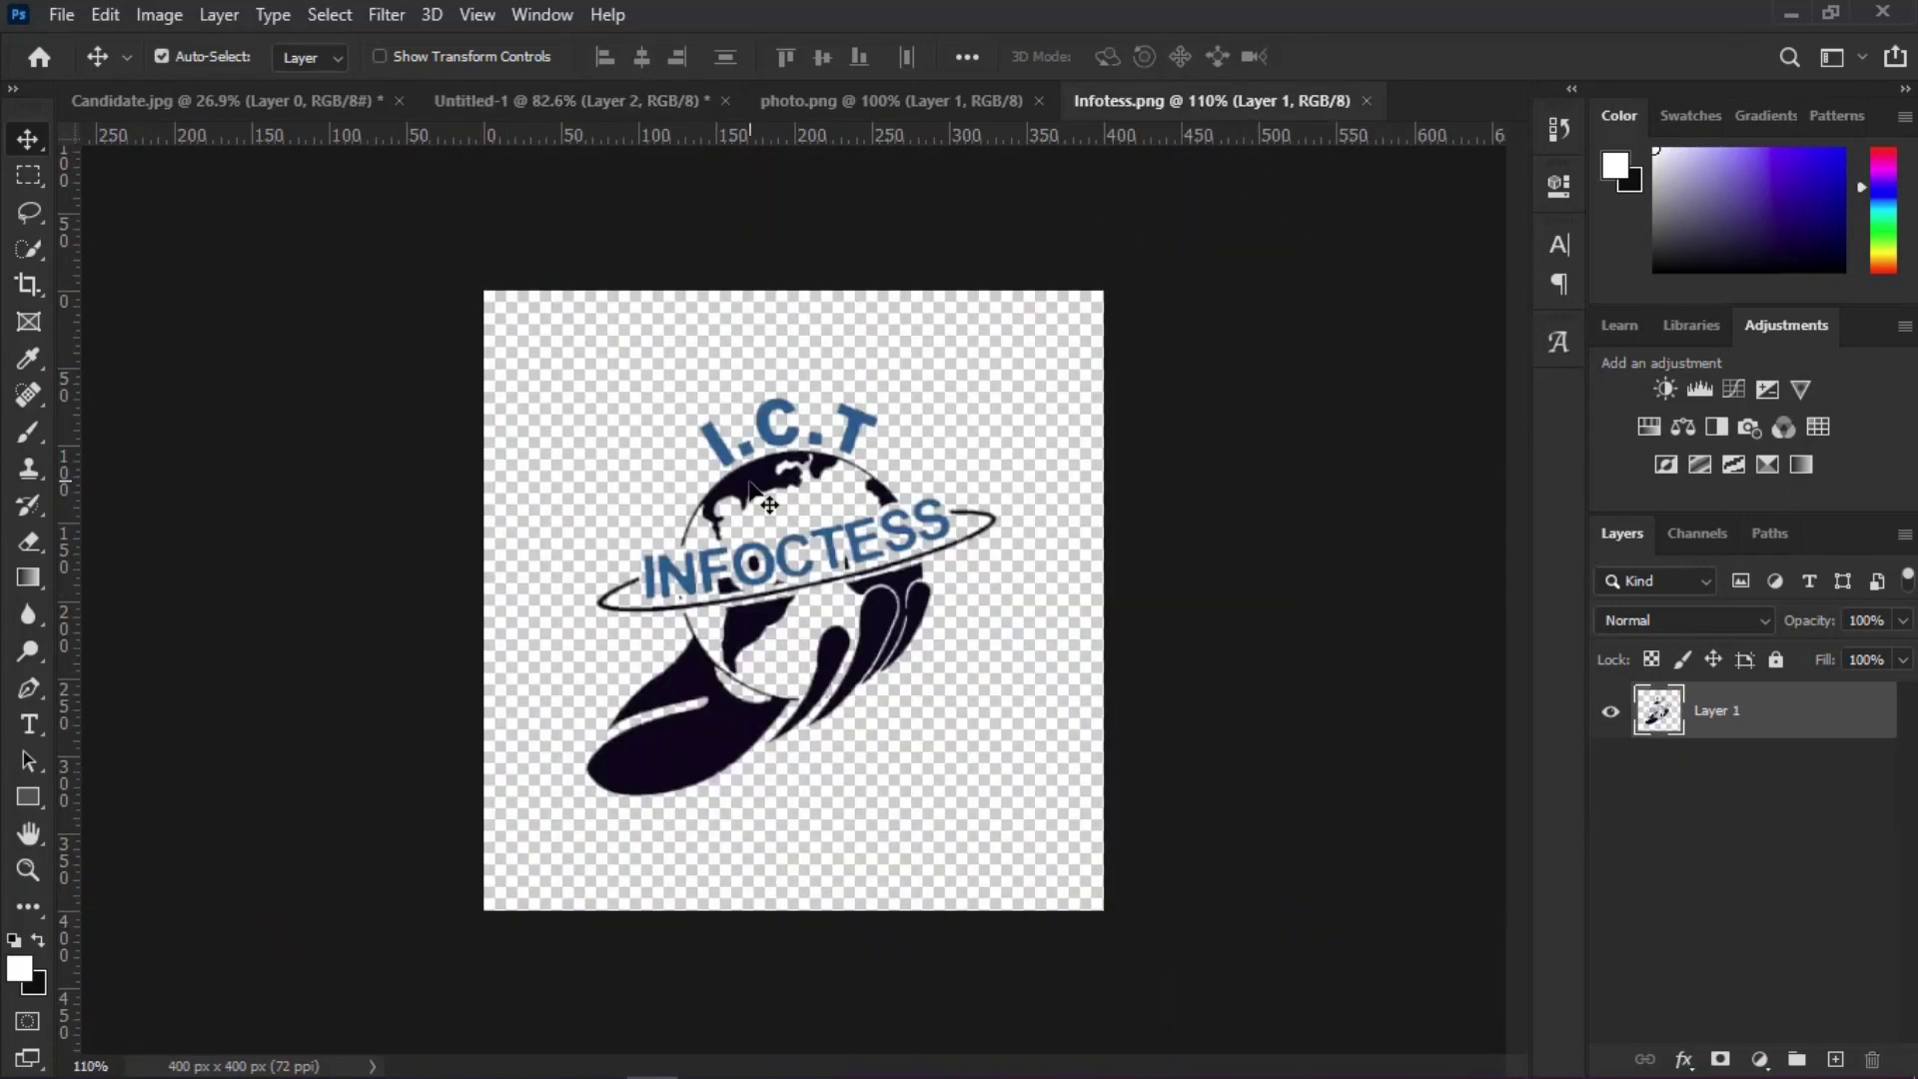
drag(770, 504, 593, 188)
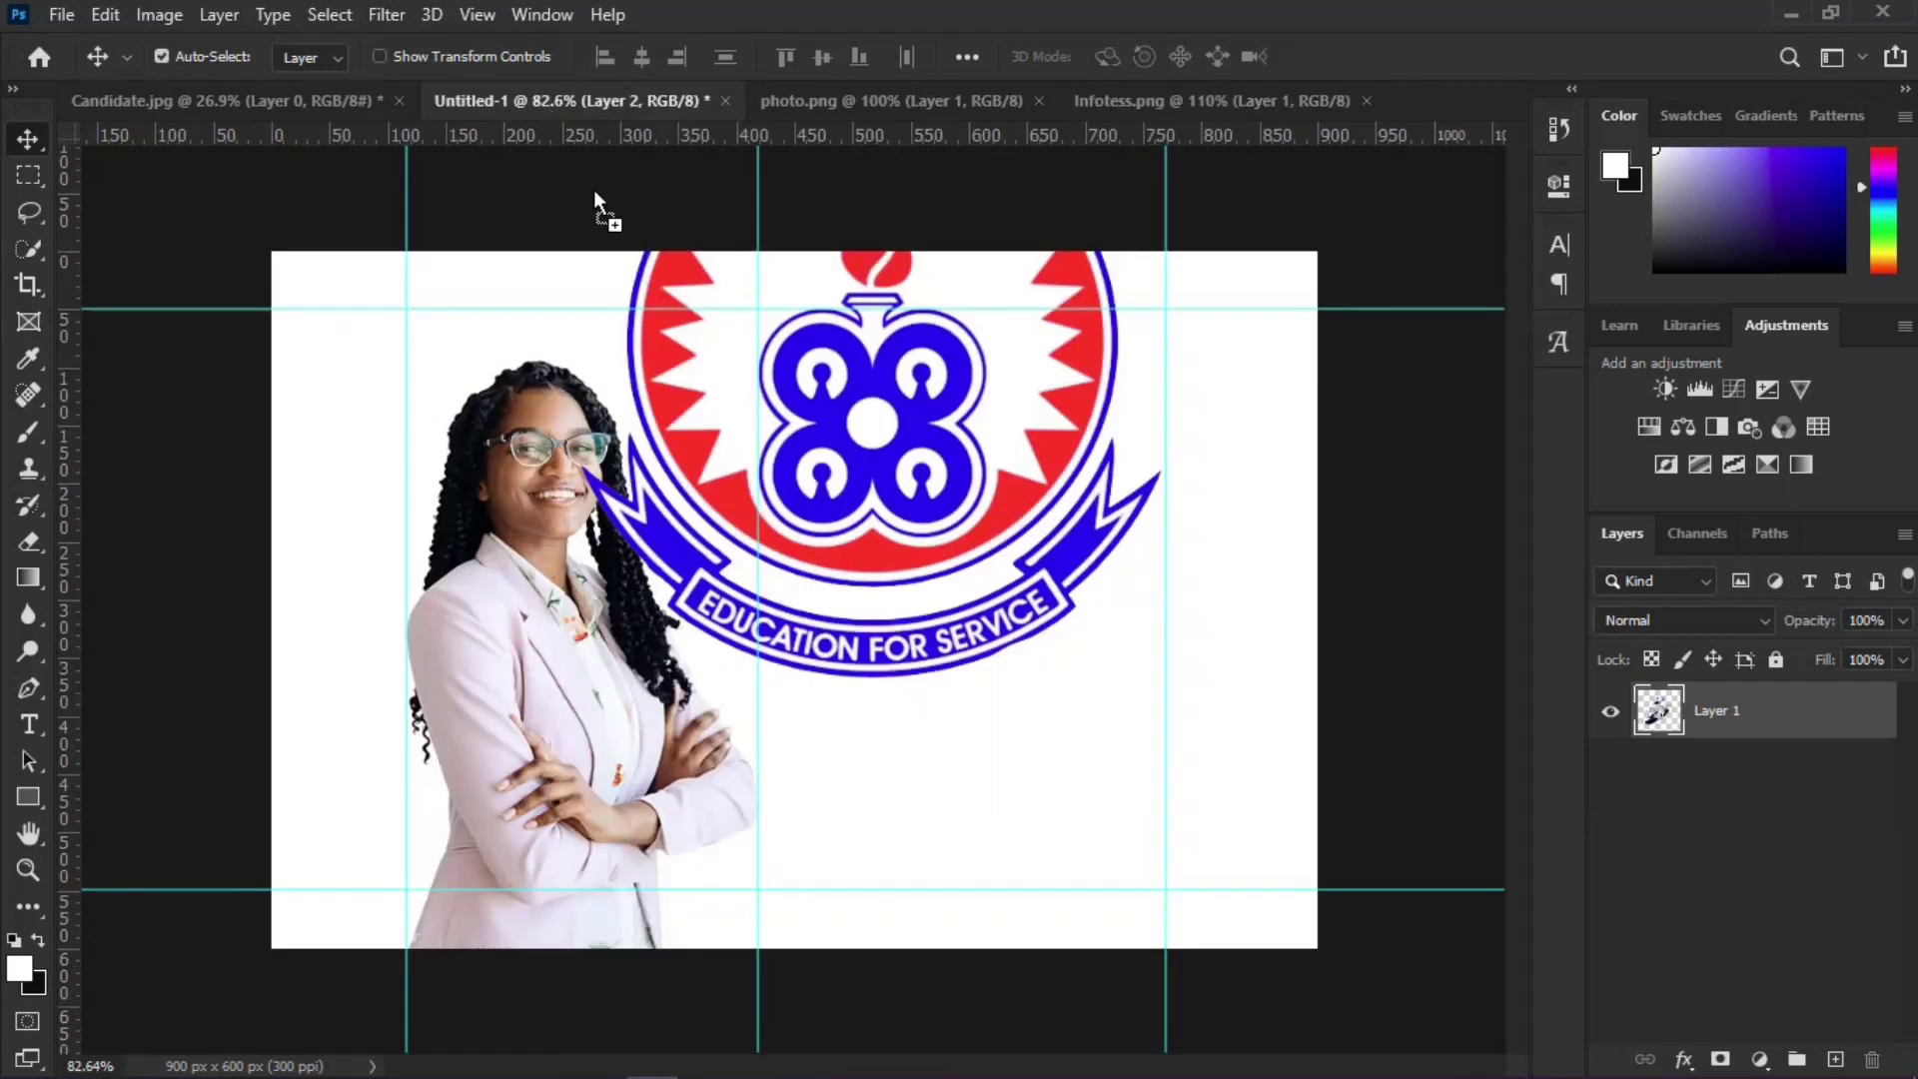
drag(959, 661, 959, 661)
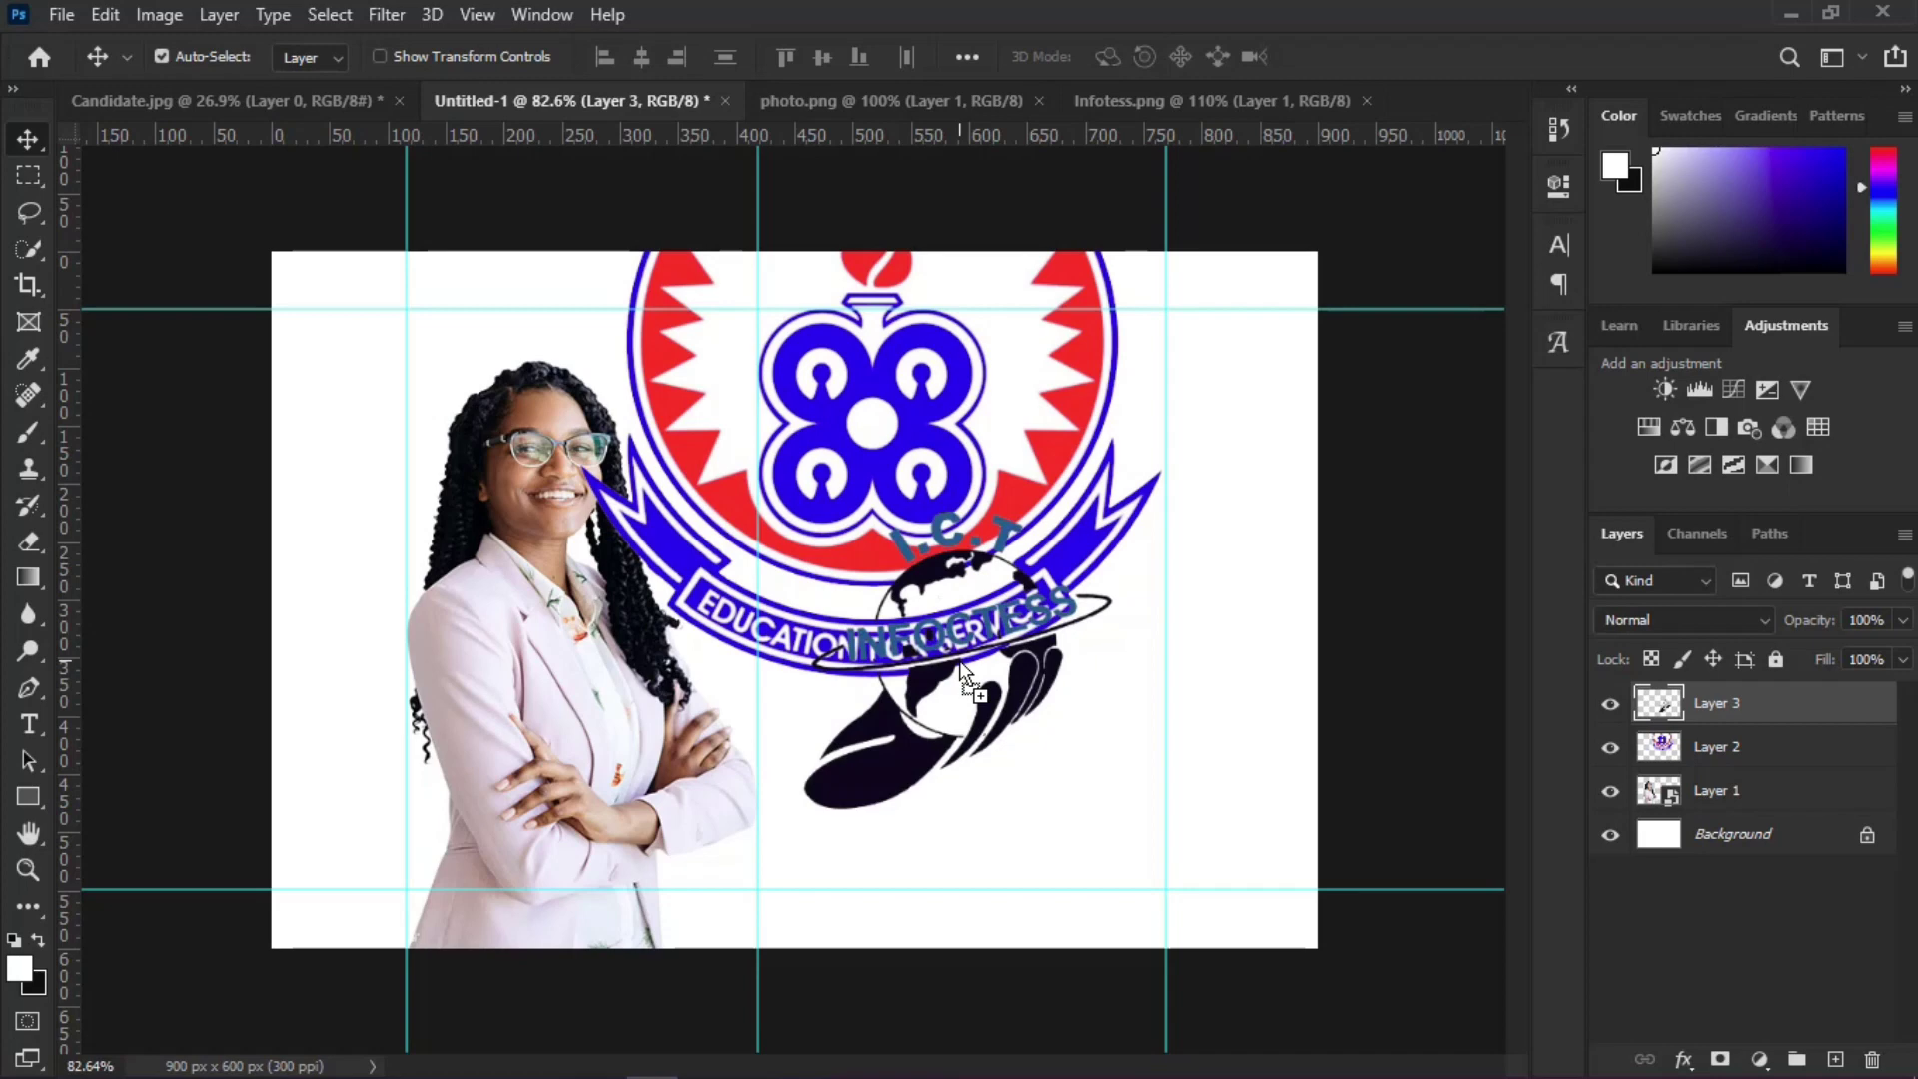
Step: Convert the emblem and Layer 3 logo layers into smart objects
right_click(1802, 756)
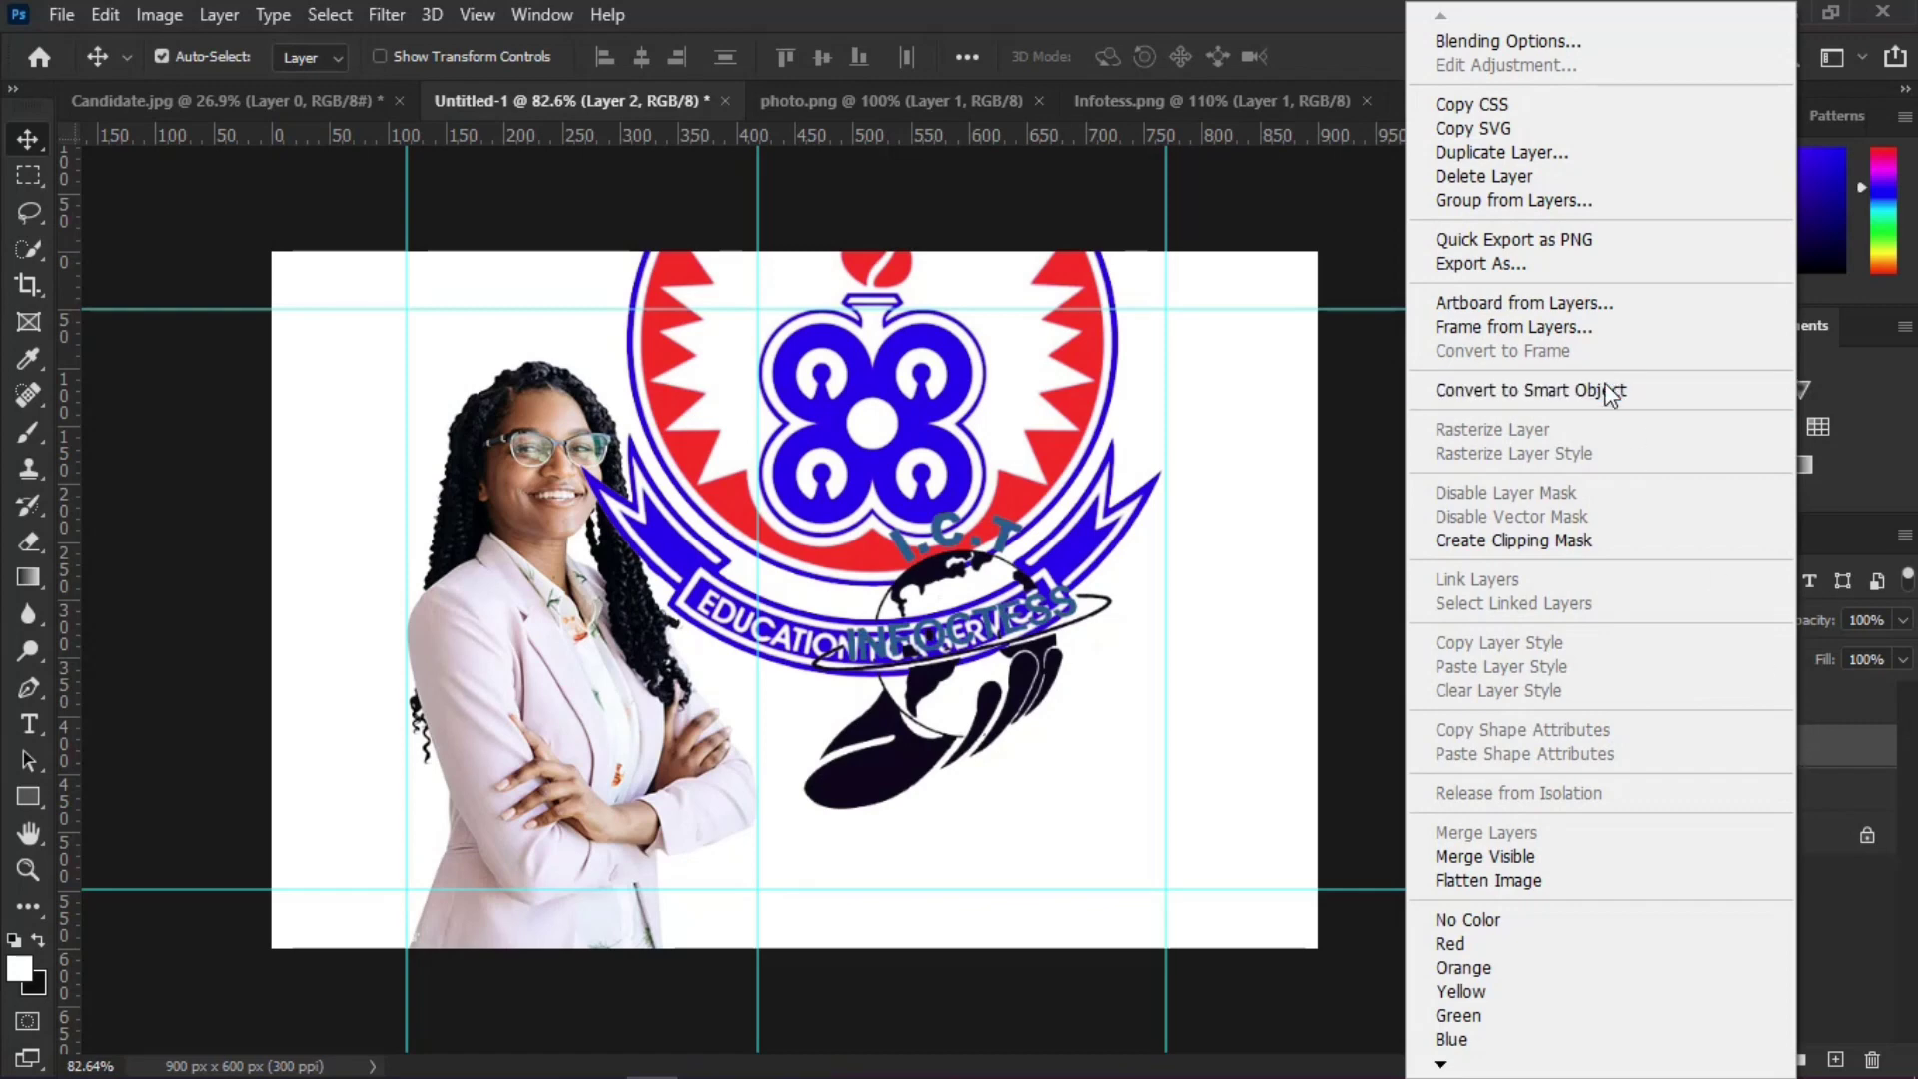
click(1606, 388)
right_click(1772, 723)
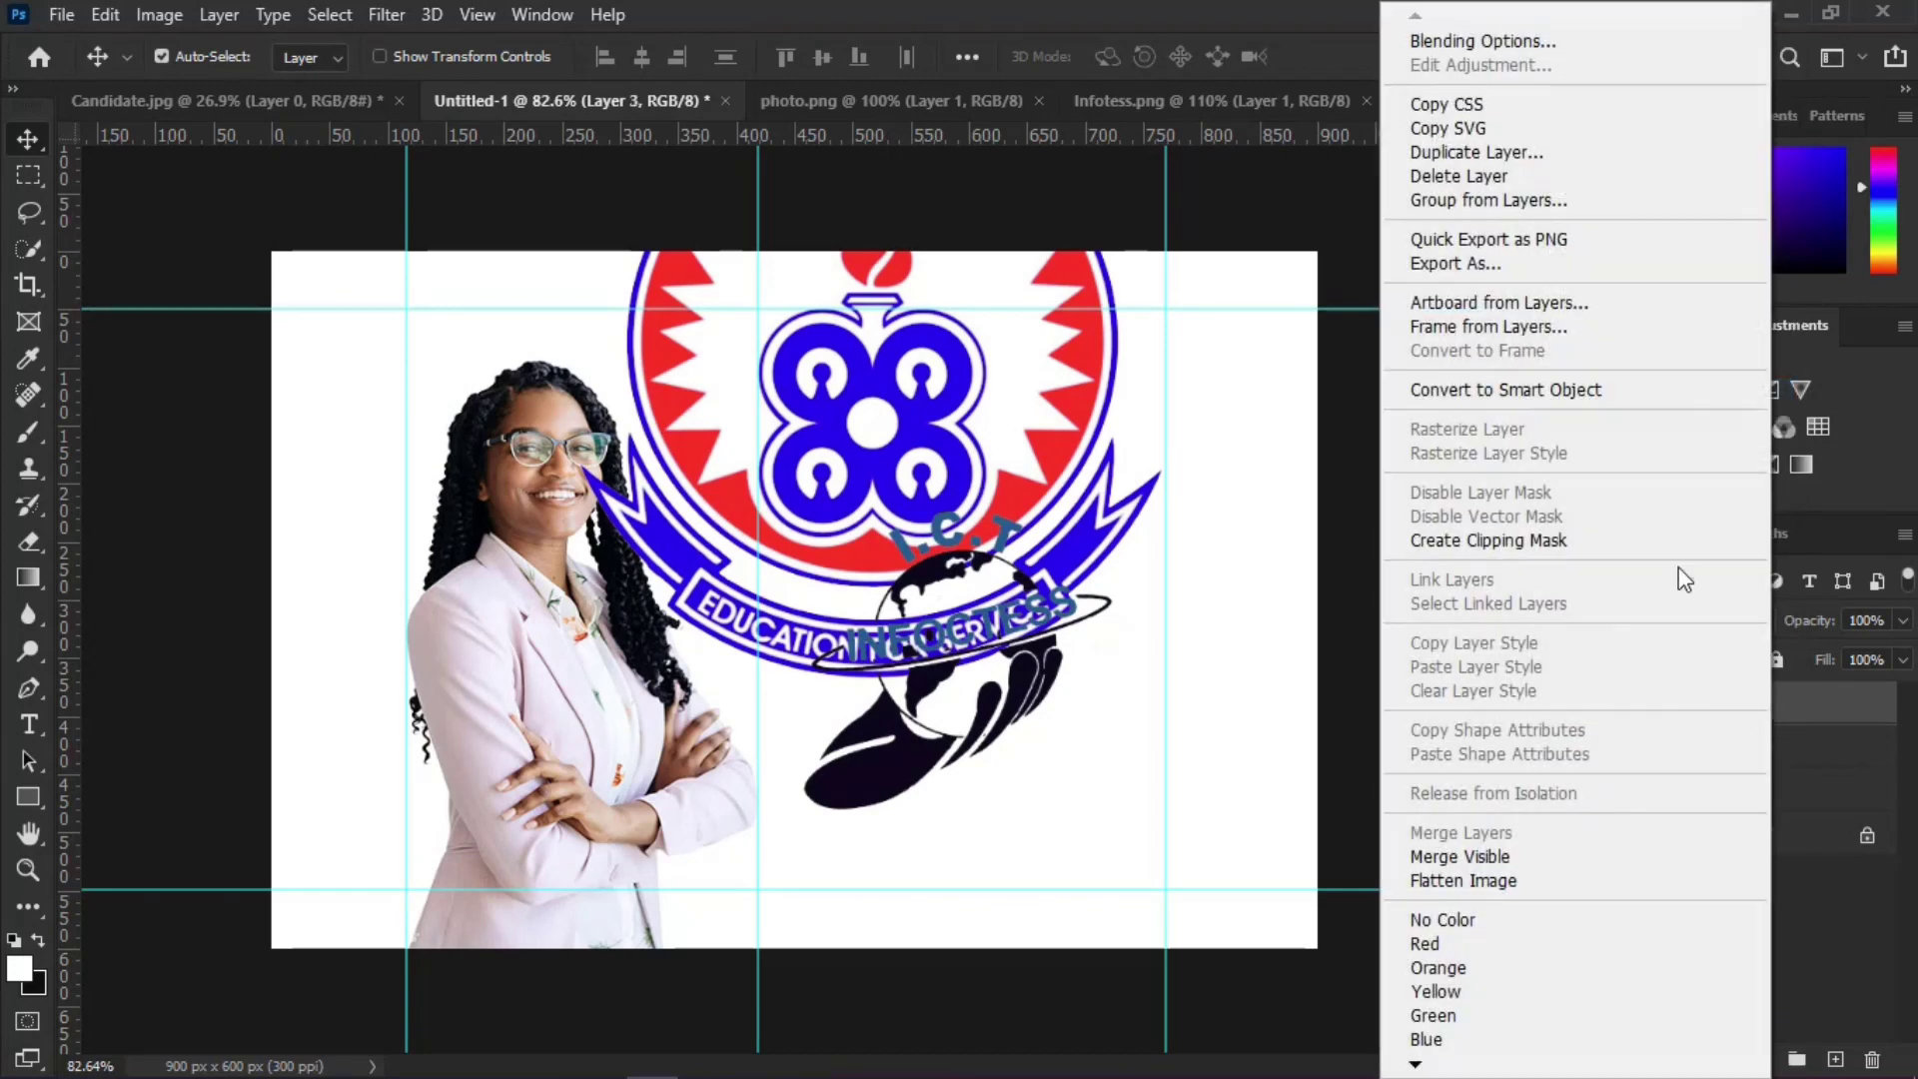
click(1554, 391)
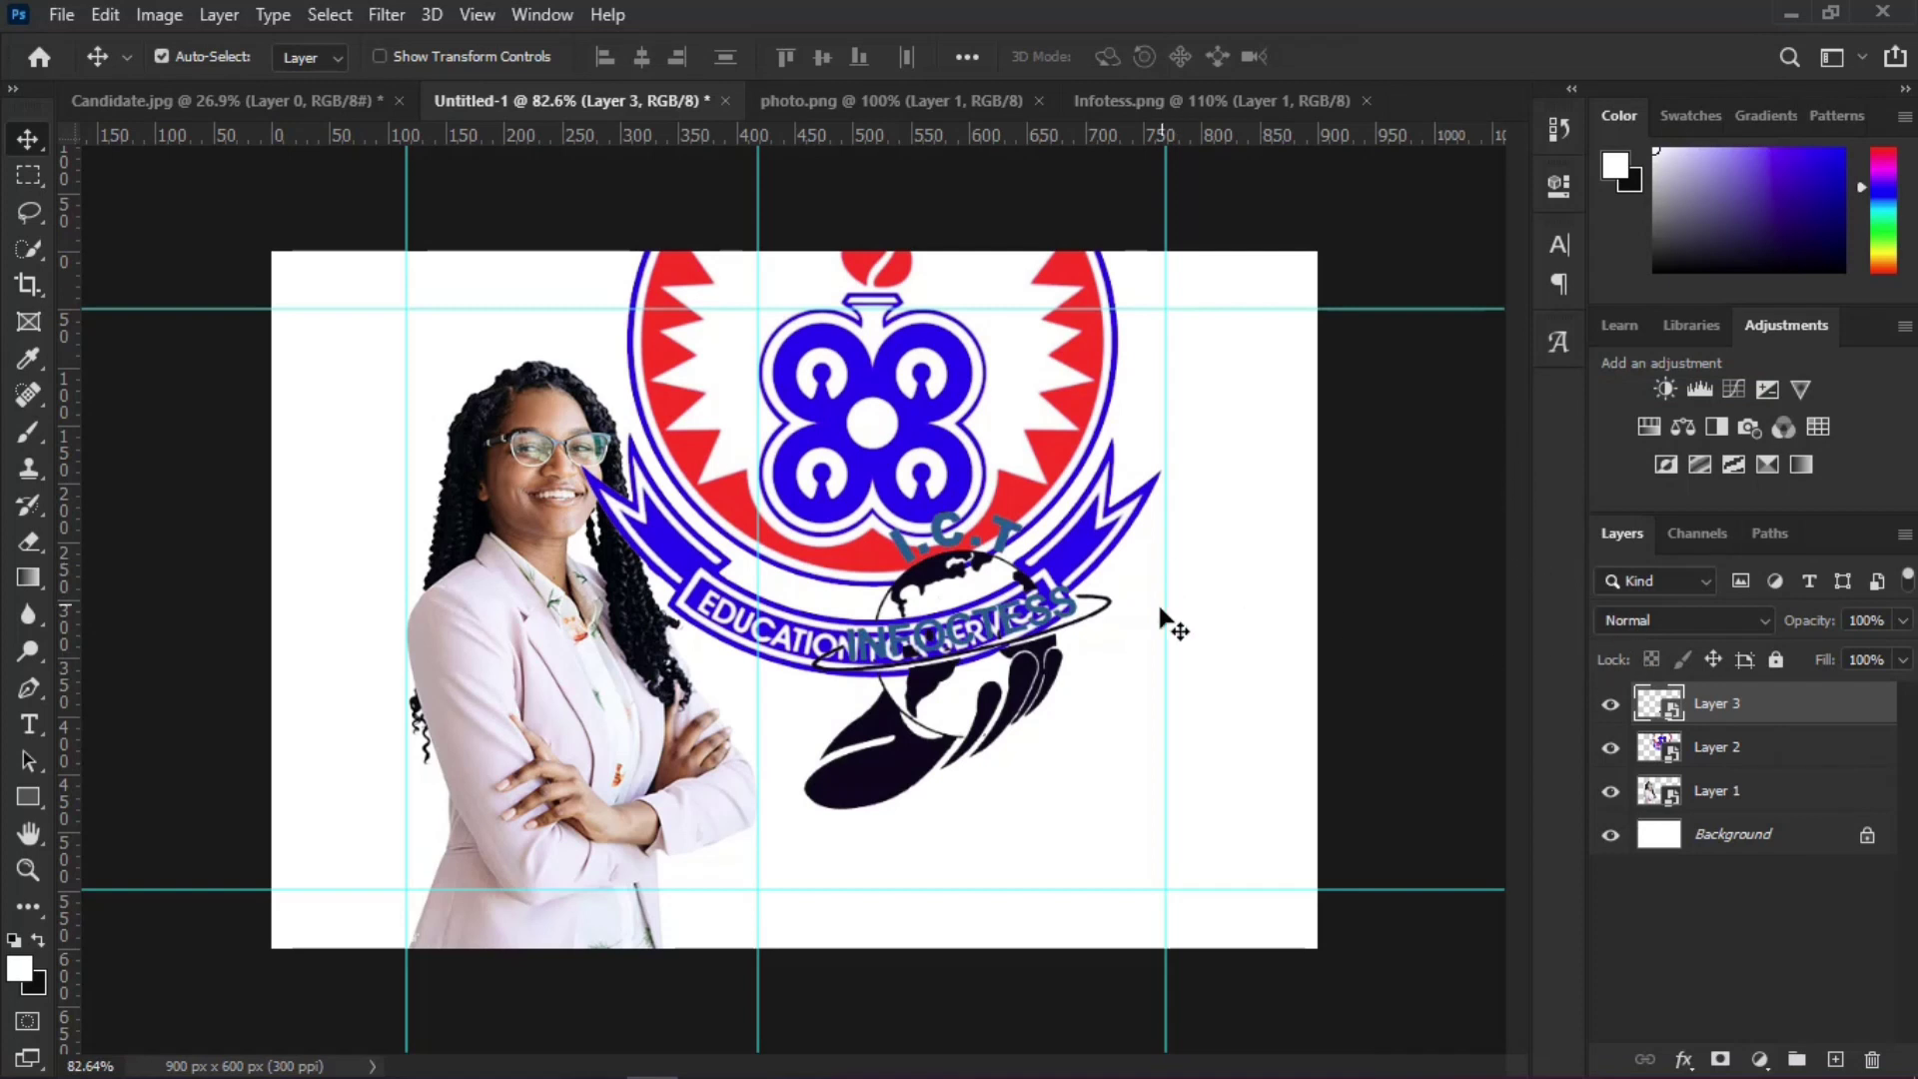
Step: Rename Layer 2 to 'UEW Logo' and begin renaming Layer 3
click(1768, 747)
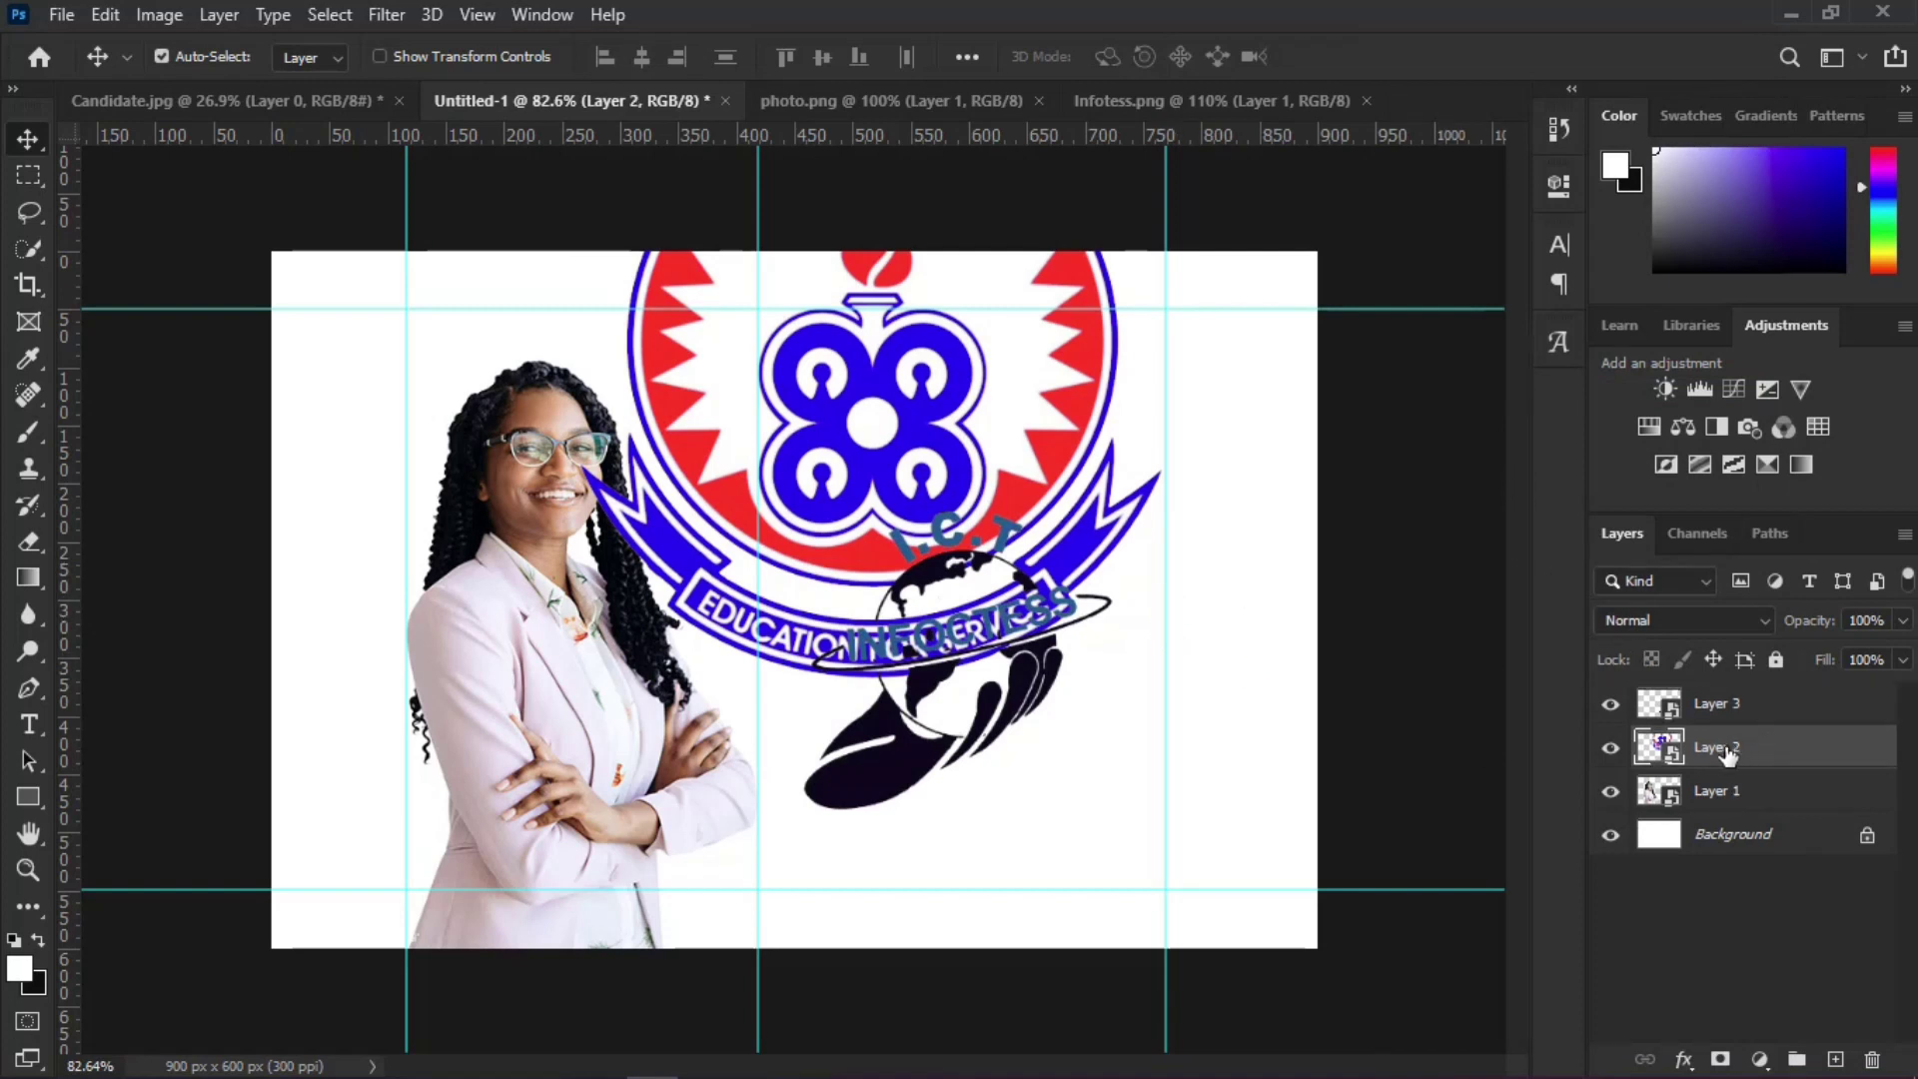
double_click(1719, 747)
key(Return)
double_click(1718, 703)
Step: Name Layer 3 'INFOCTESS', then shrink the UEW logo and place it at the top guide corner
text(INFOCTESS)
key(Return)
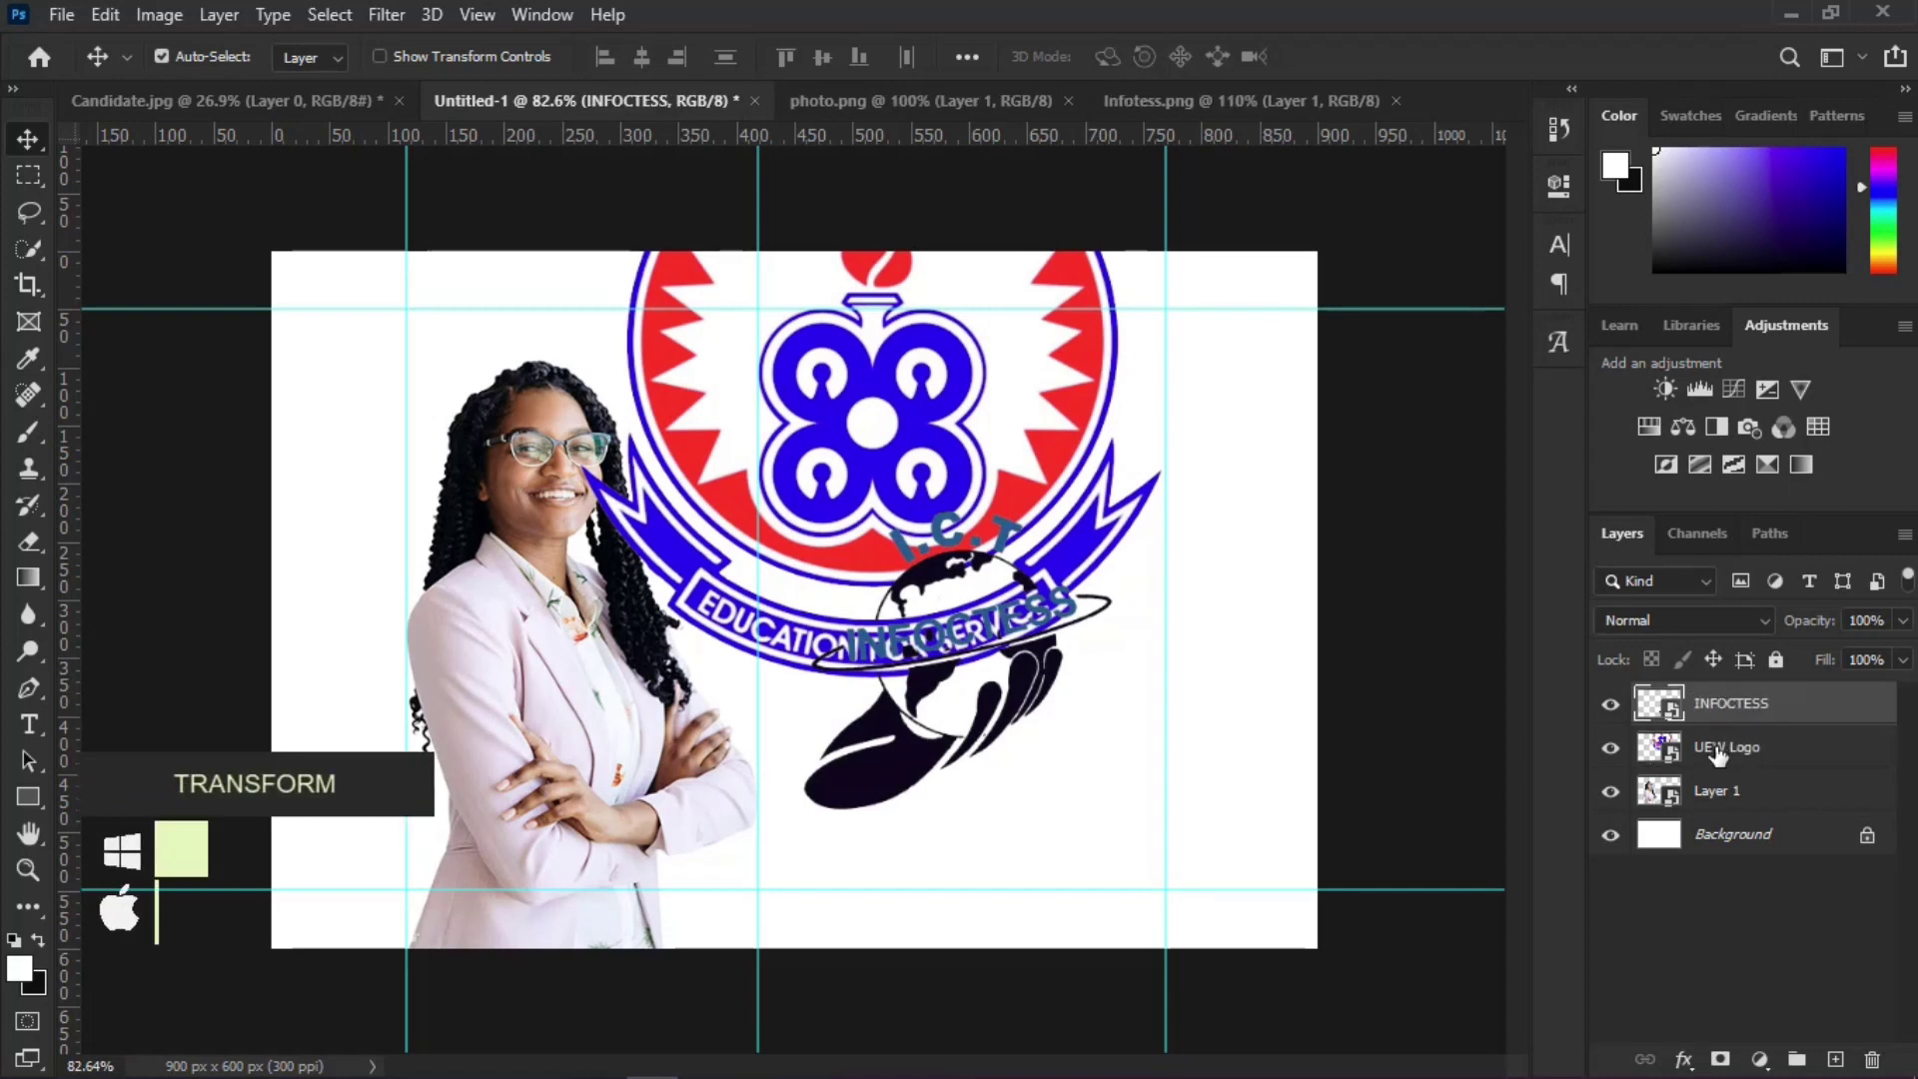
click(1718, 749)
key(ctrl+t)
drag(1184, 399, 902, 389)
scroll(826, 464, up, 3)
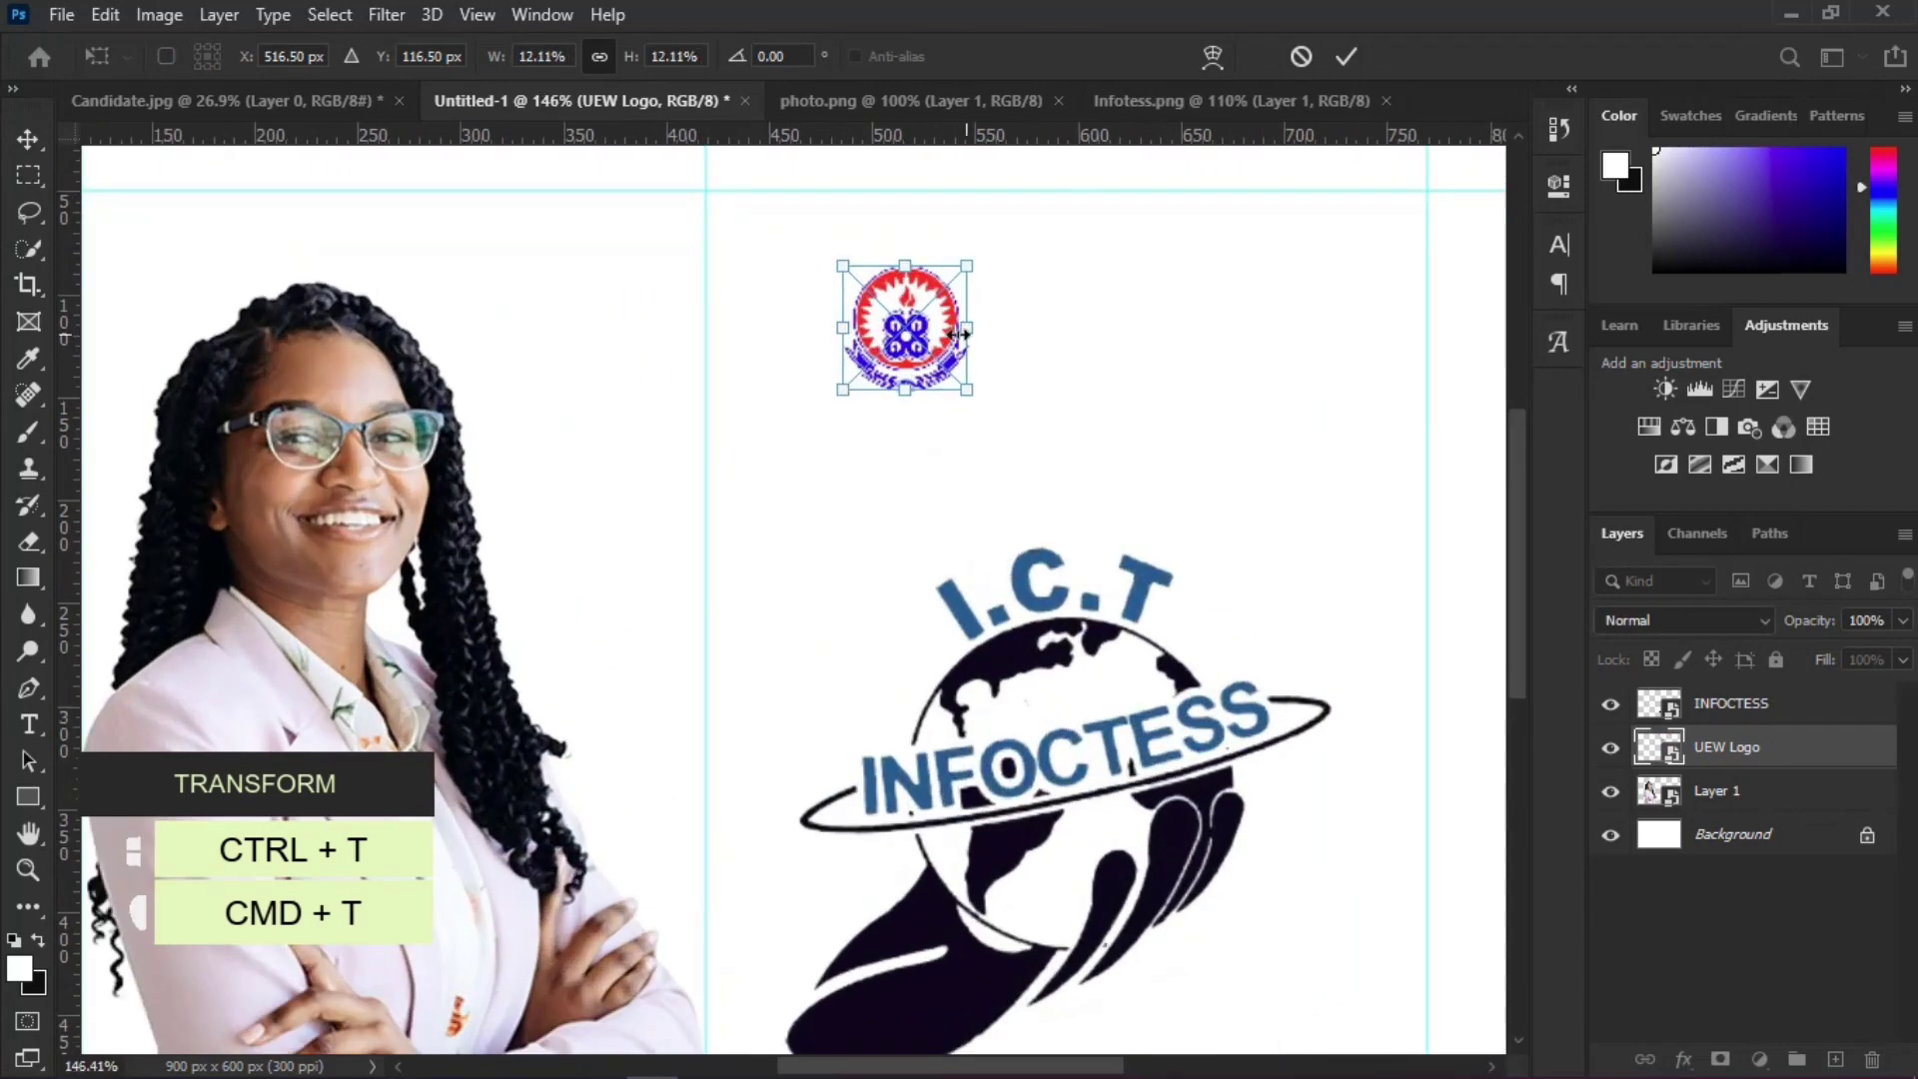
drag(961, 334, 780, 258)
key(Return)
Step: Shrink the INFOCTESS logo and set it beside the UEW logo at top centre
ctrl+click(1021, 646)
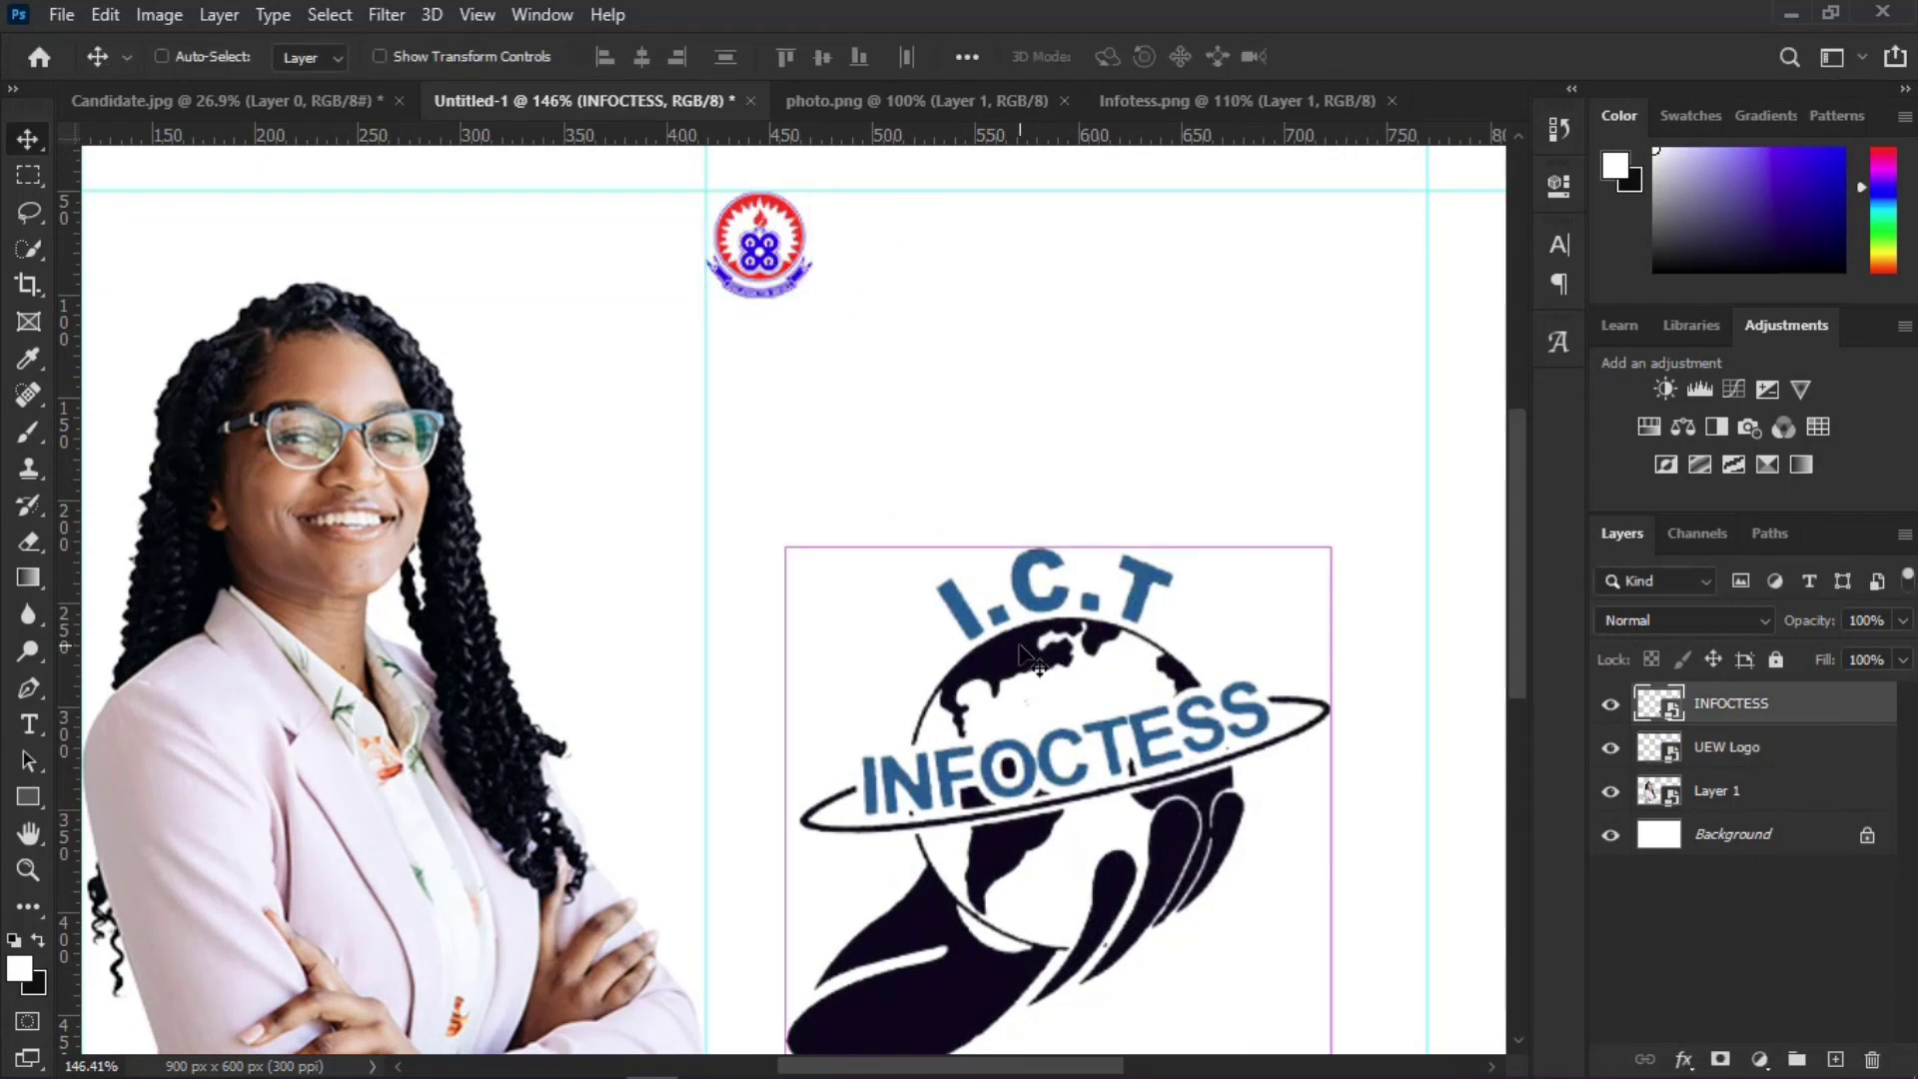
key(ctrl+t)
drag(1330, 802, 925, 299)
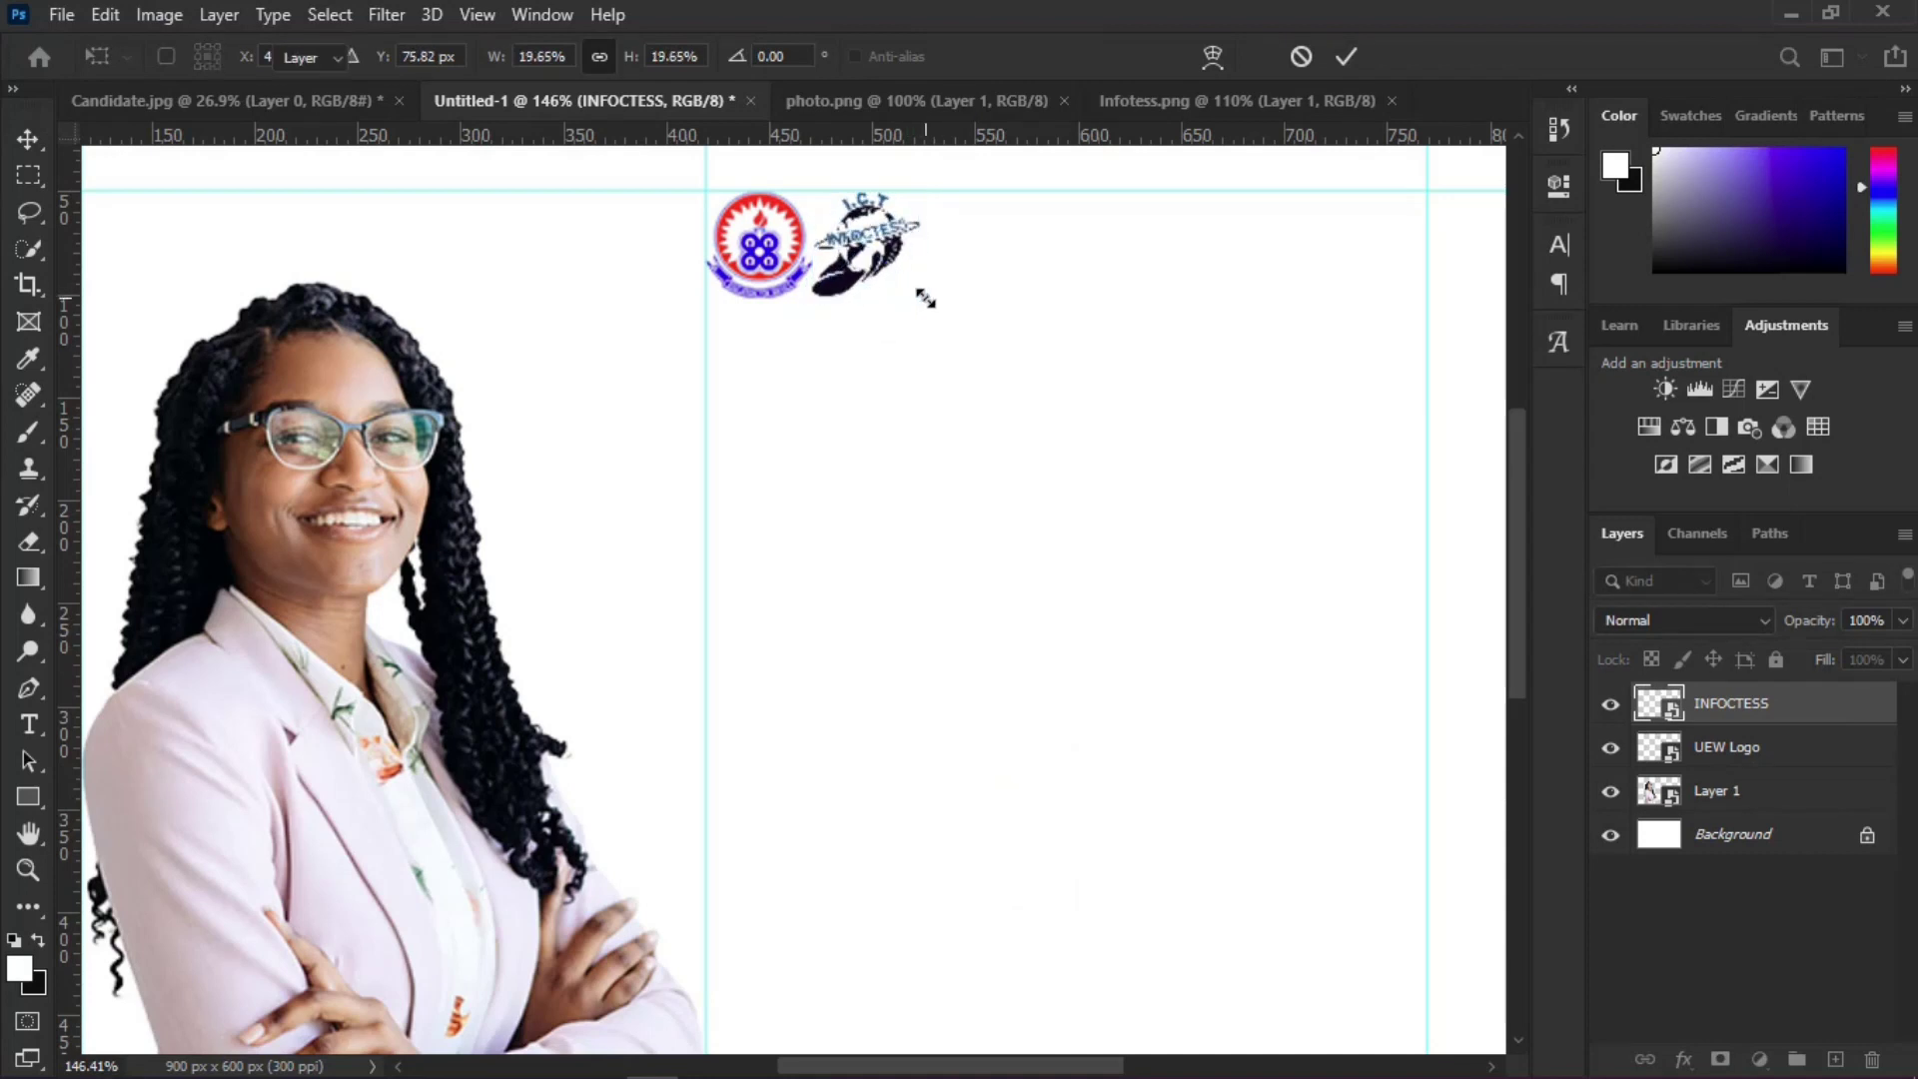
key(Return)
scroll(716, 416, down, 1)
scroll(857, 300, down, 1)
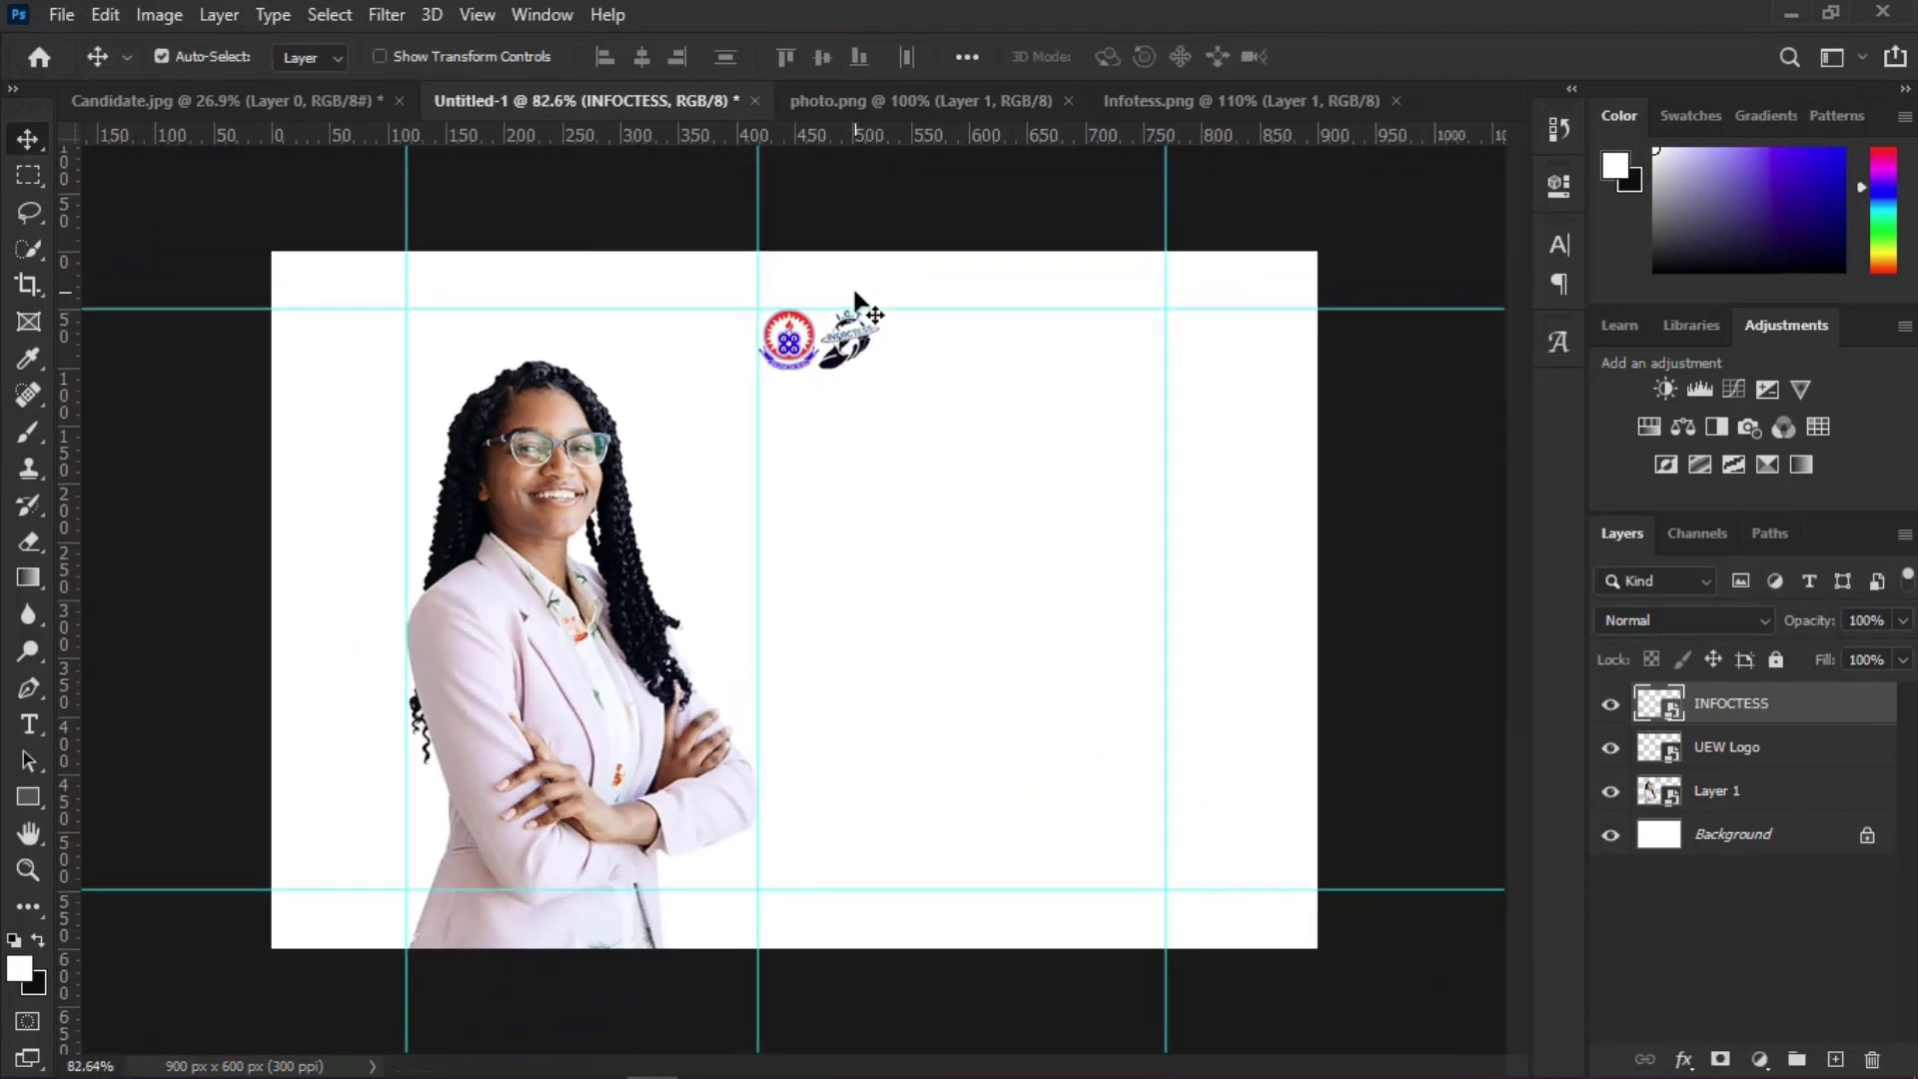
scroll(857, 300, up, 1)
scroll(781, 590, up, 1)
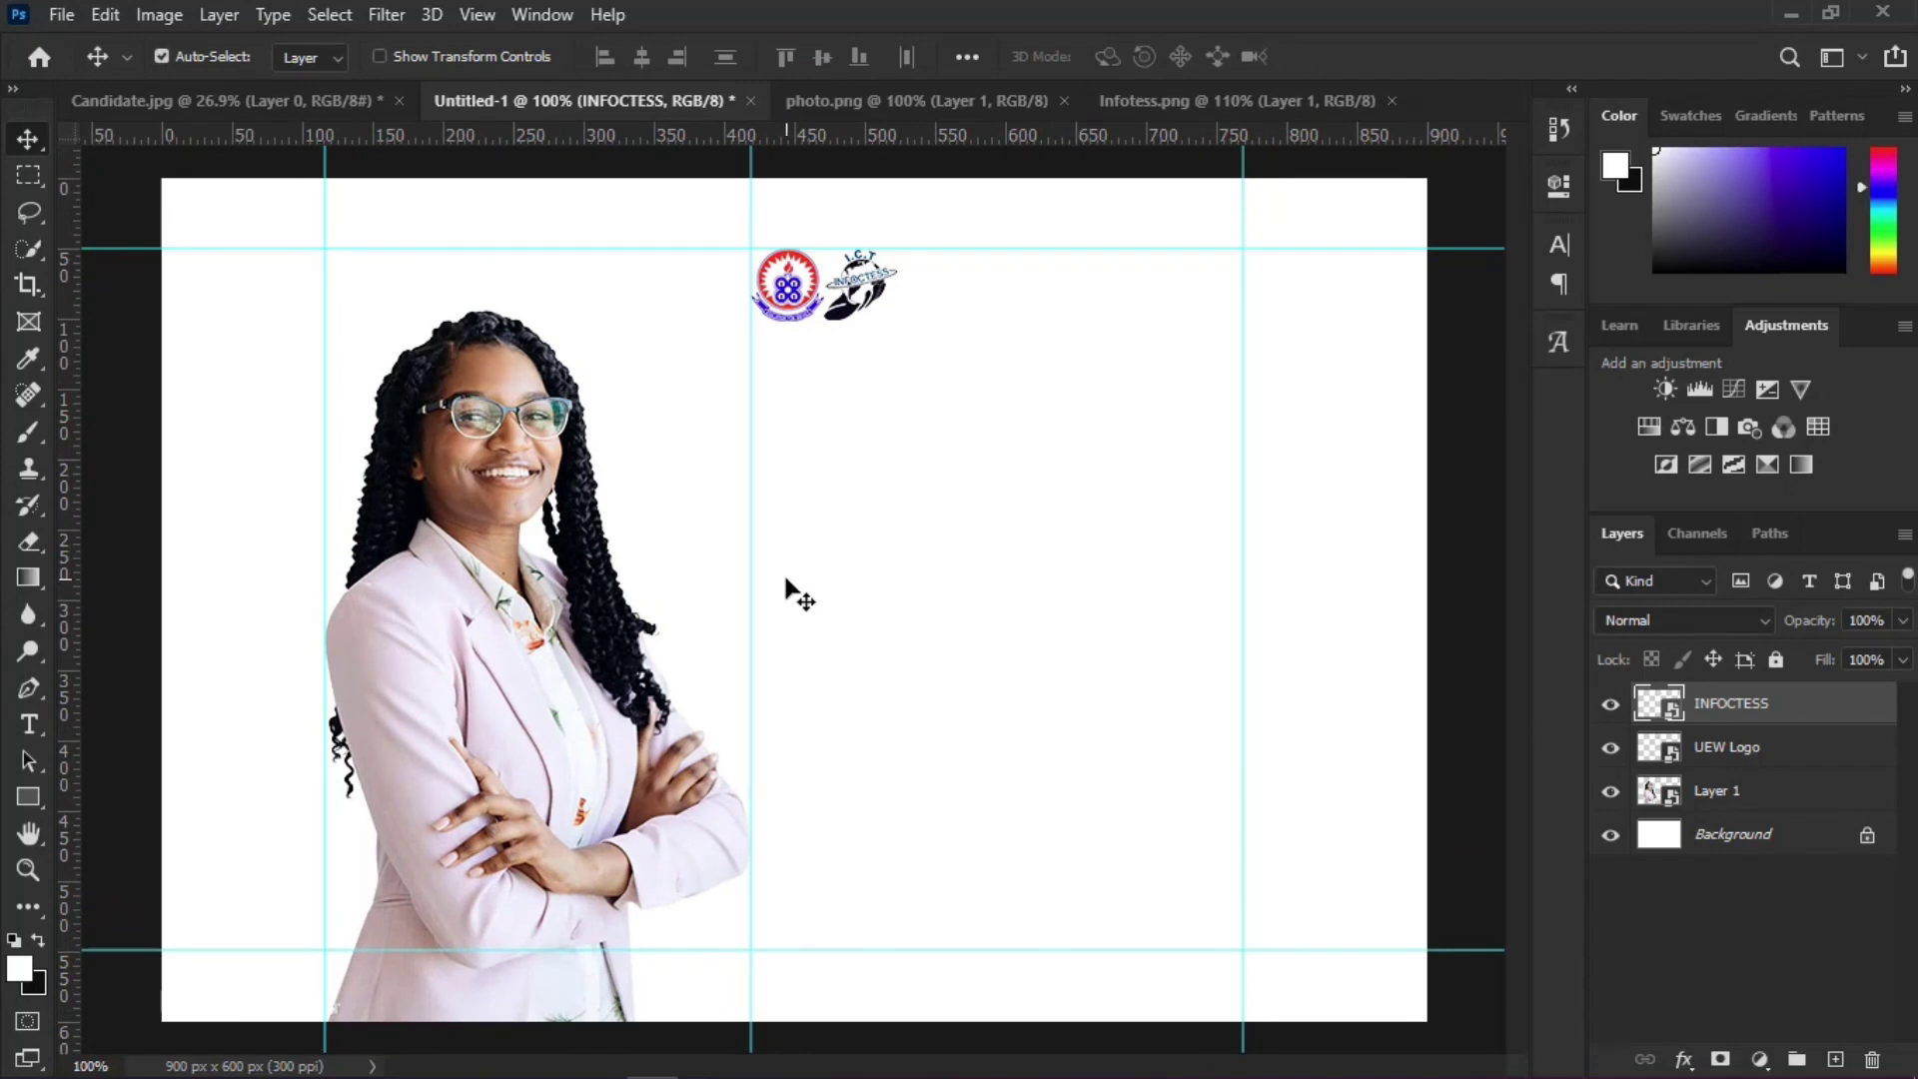
Step: Choose the Type tool with Acumin Variable Concept ExtraCondensed at 6 pt as the font
click(30, 724)
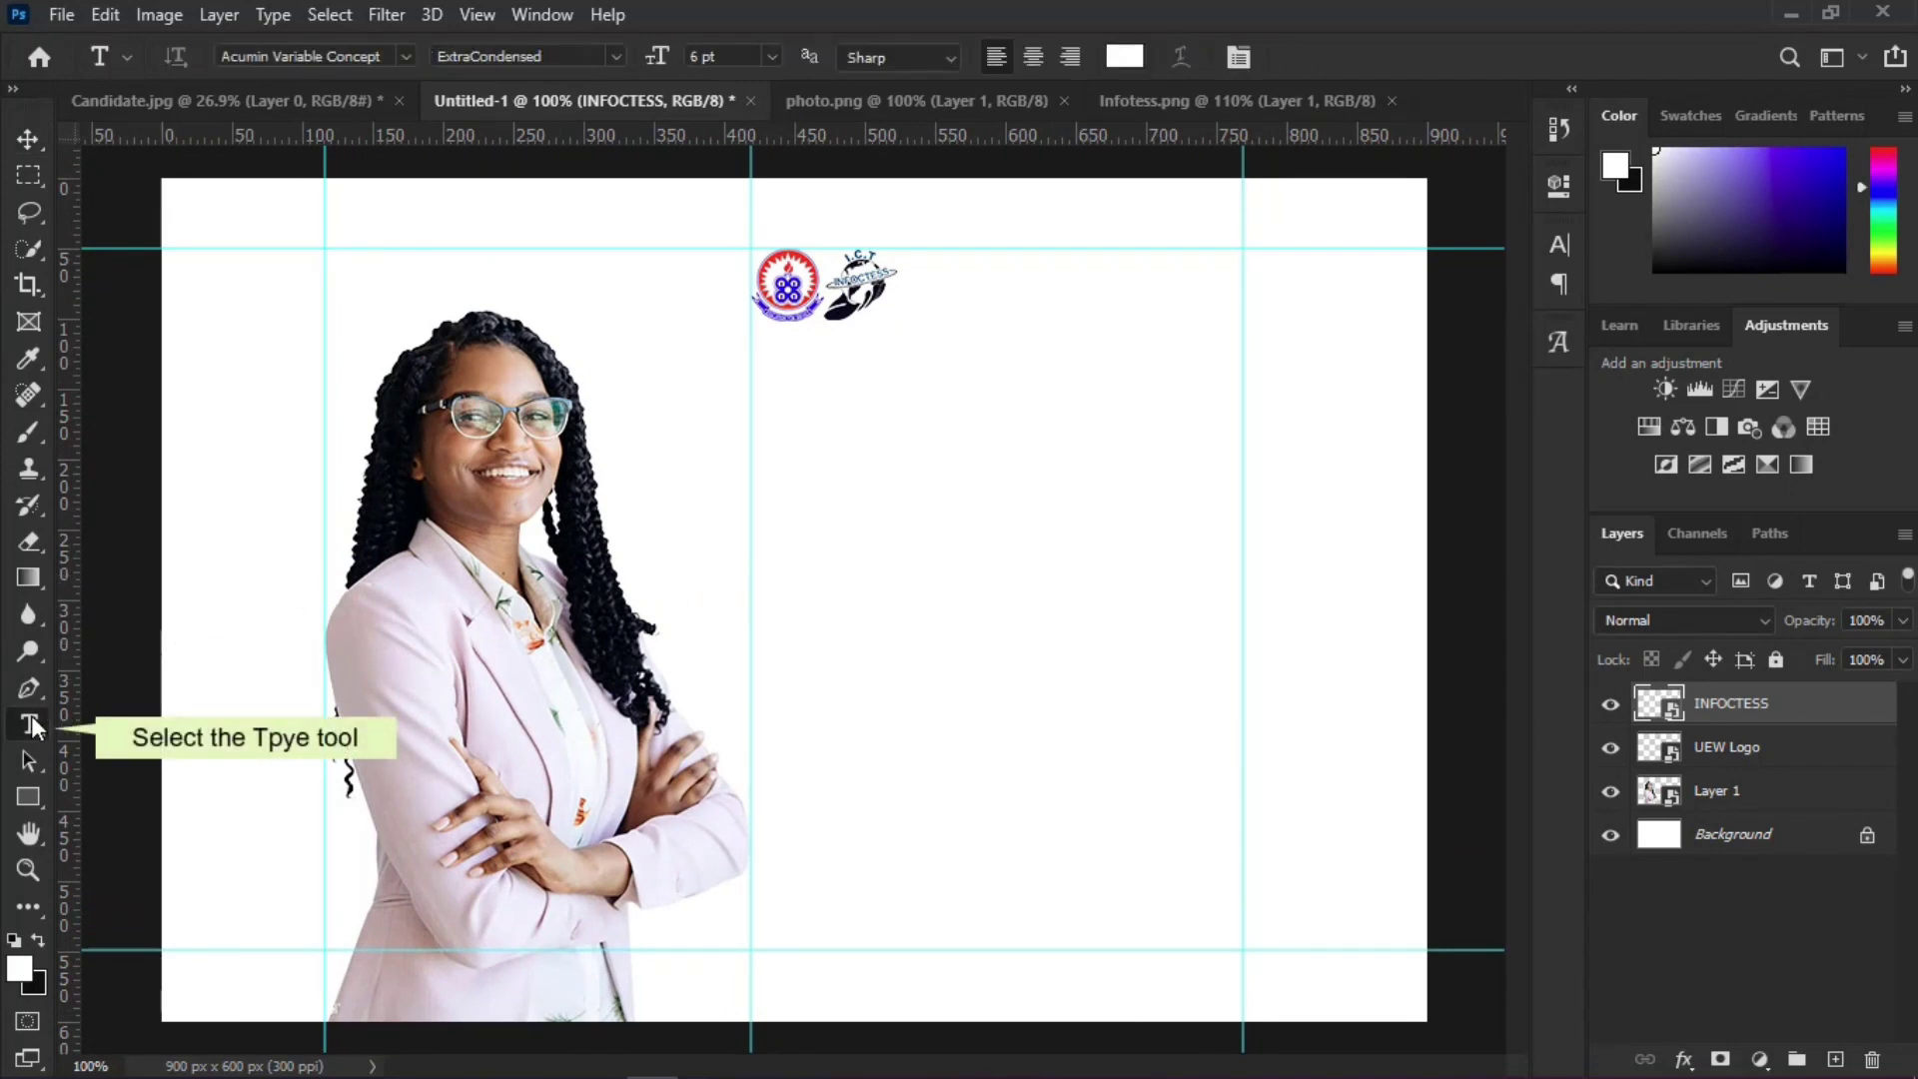
click(406, 56)
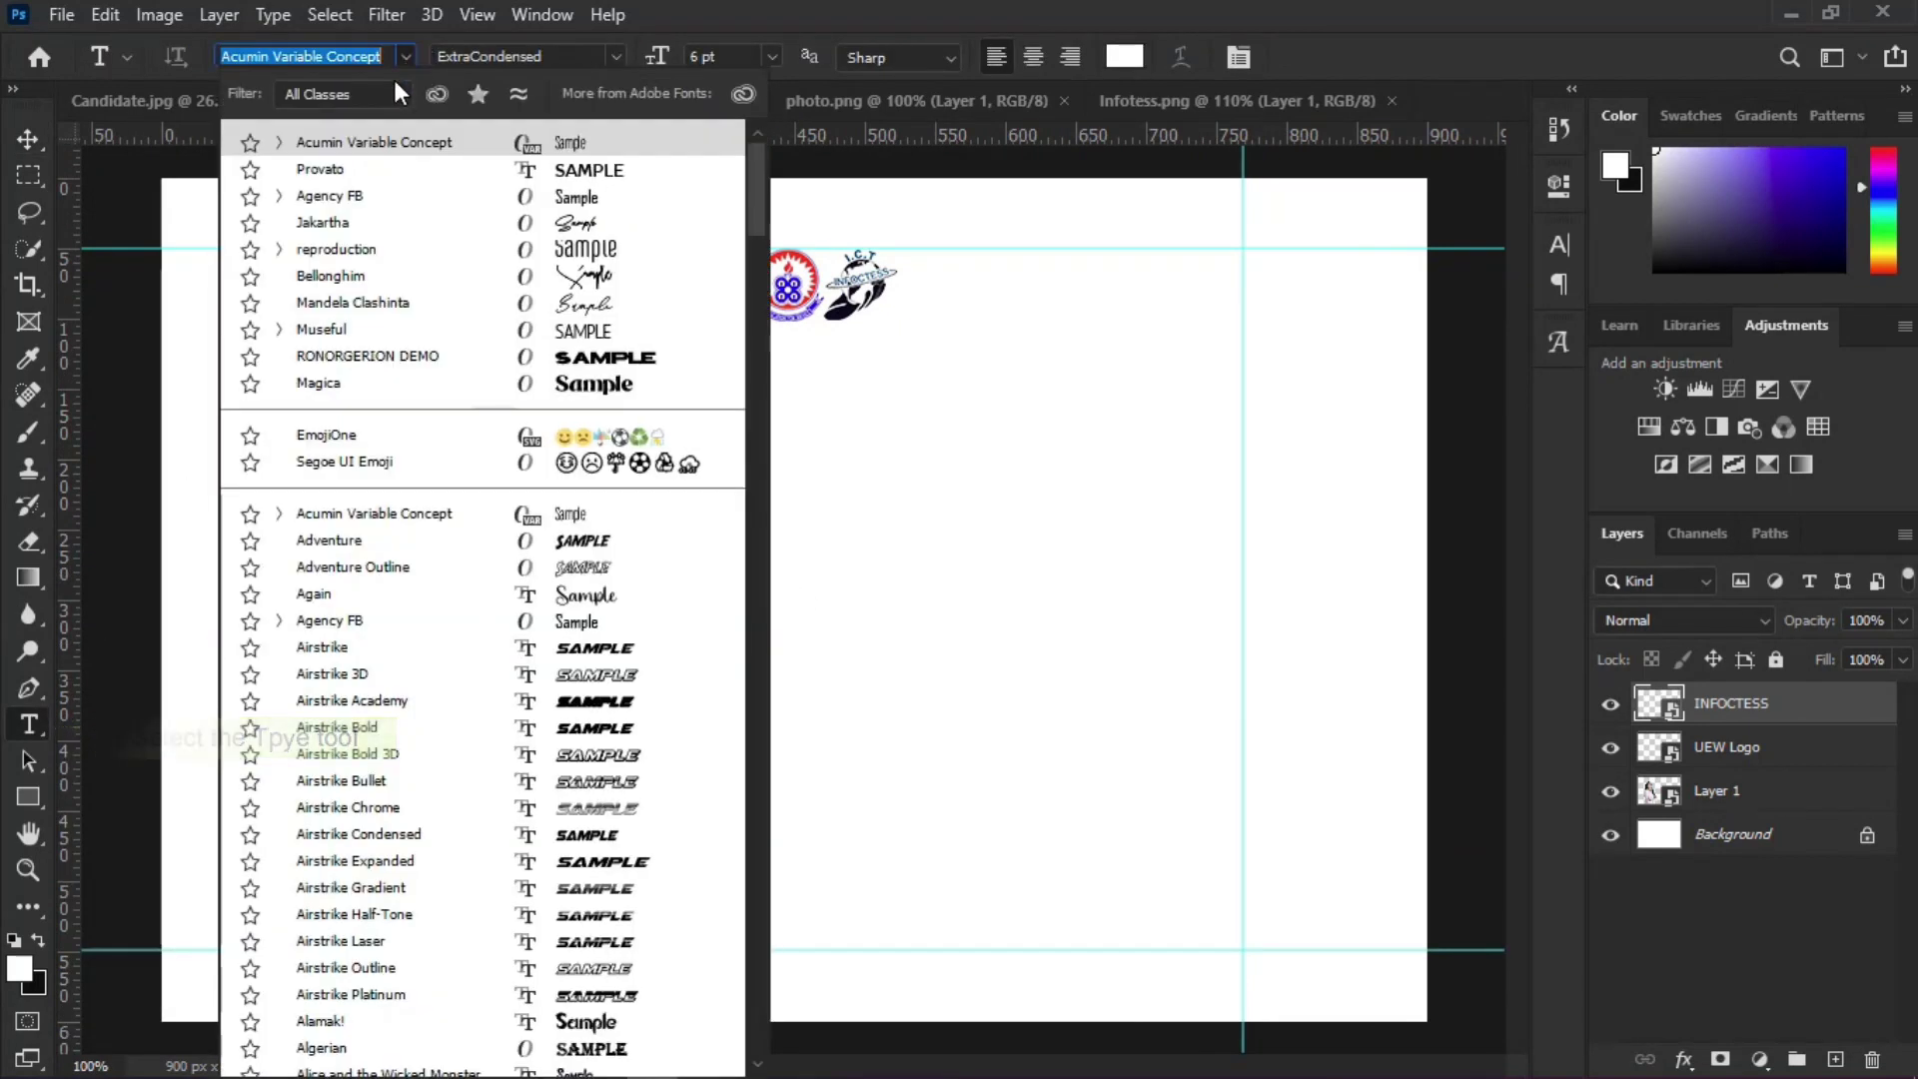
click(443, 150)
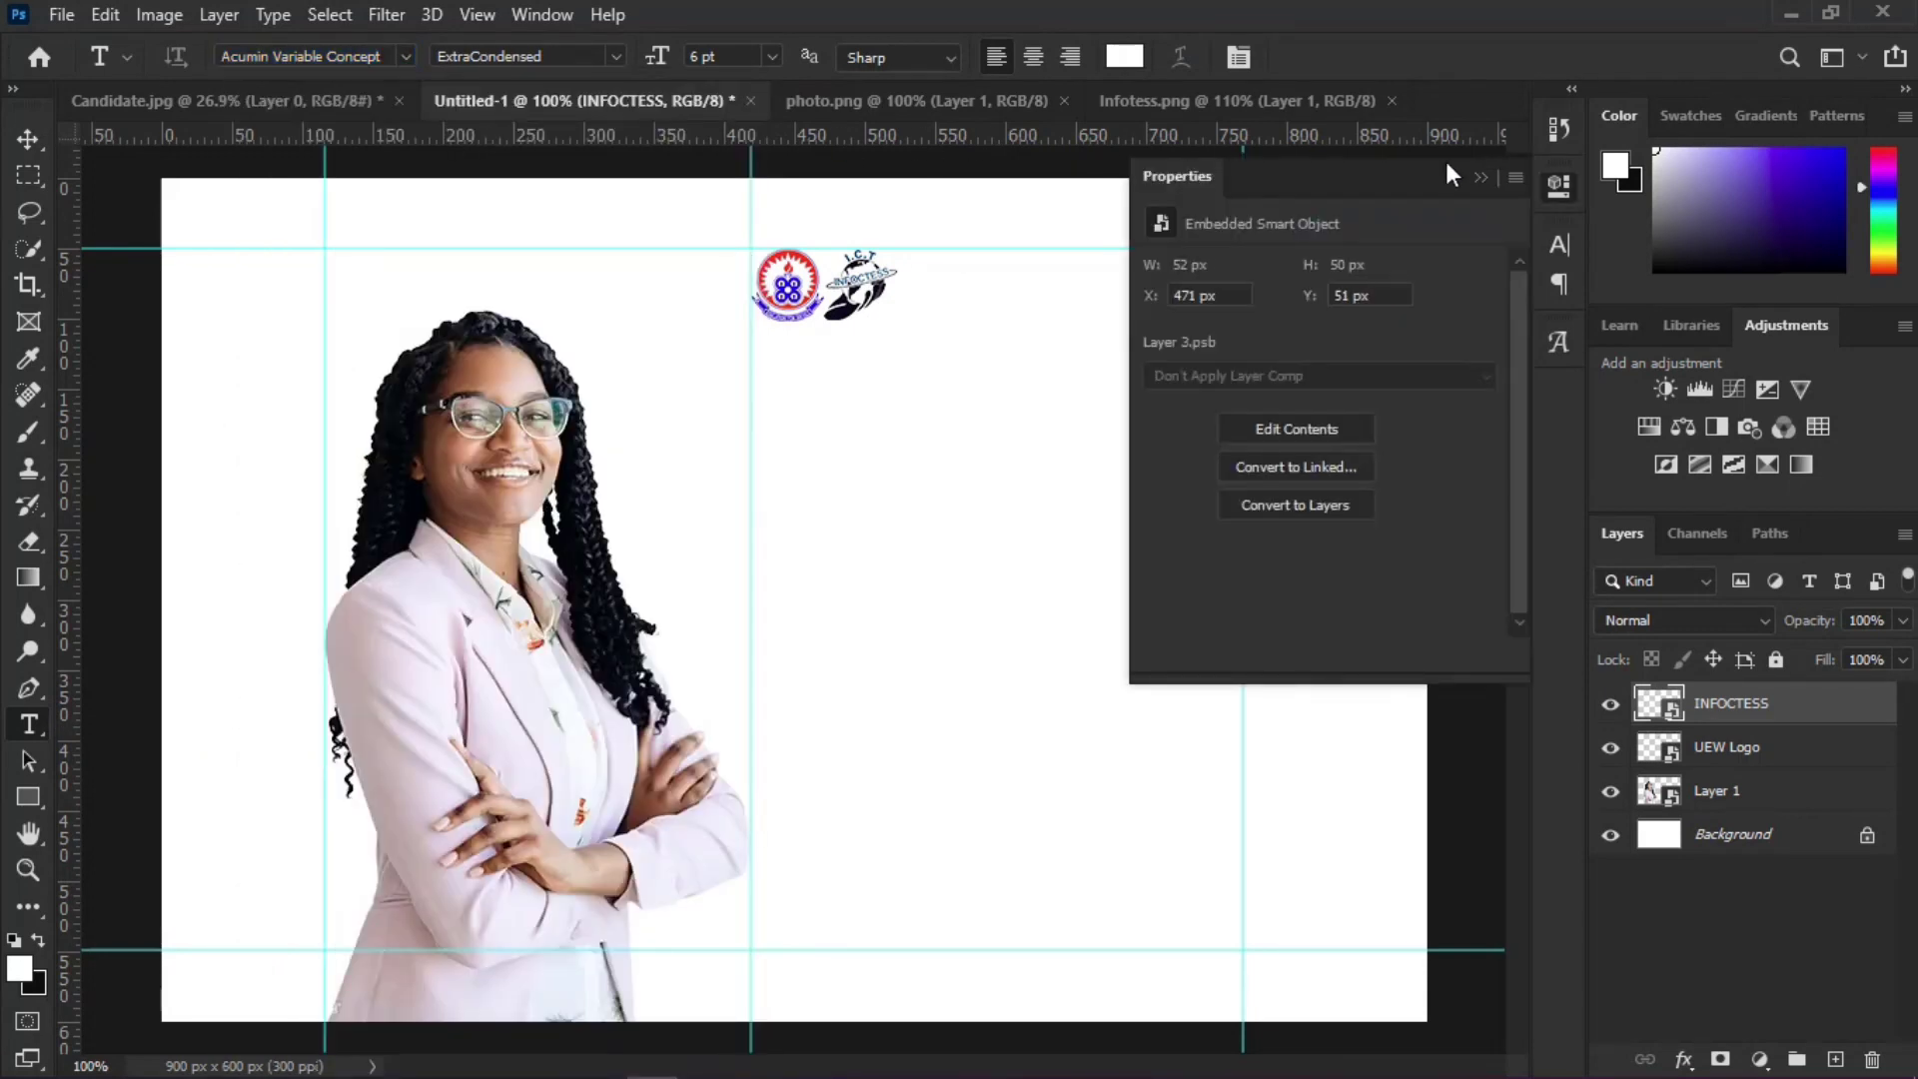
click(1478, 178)
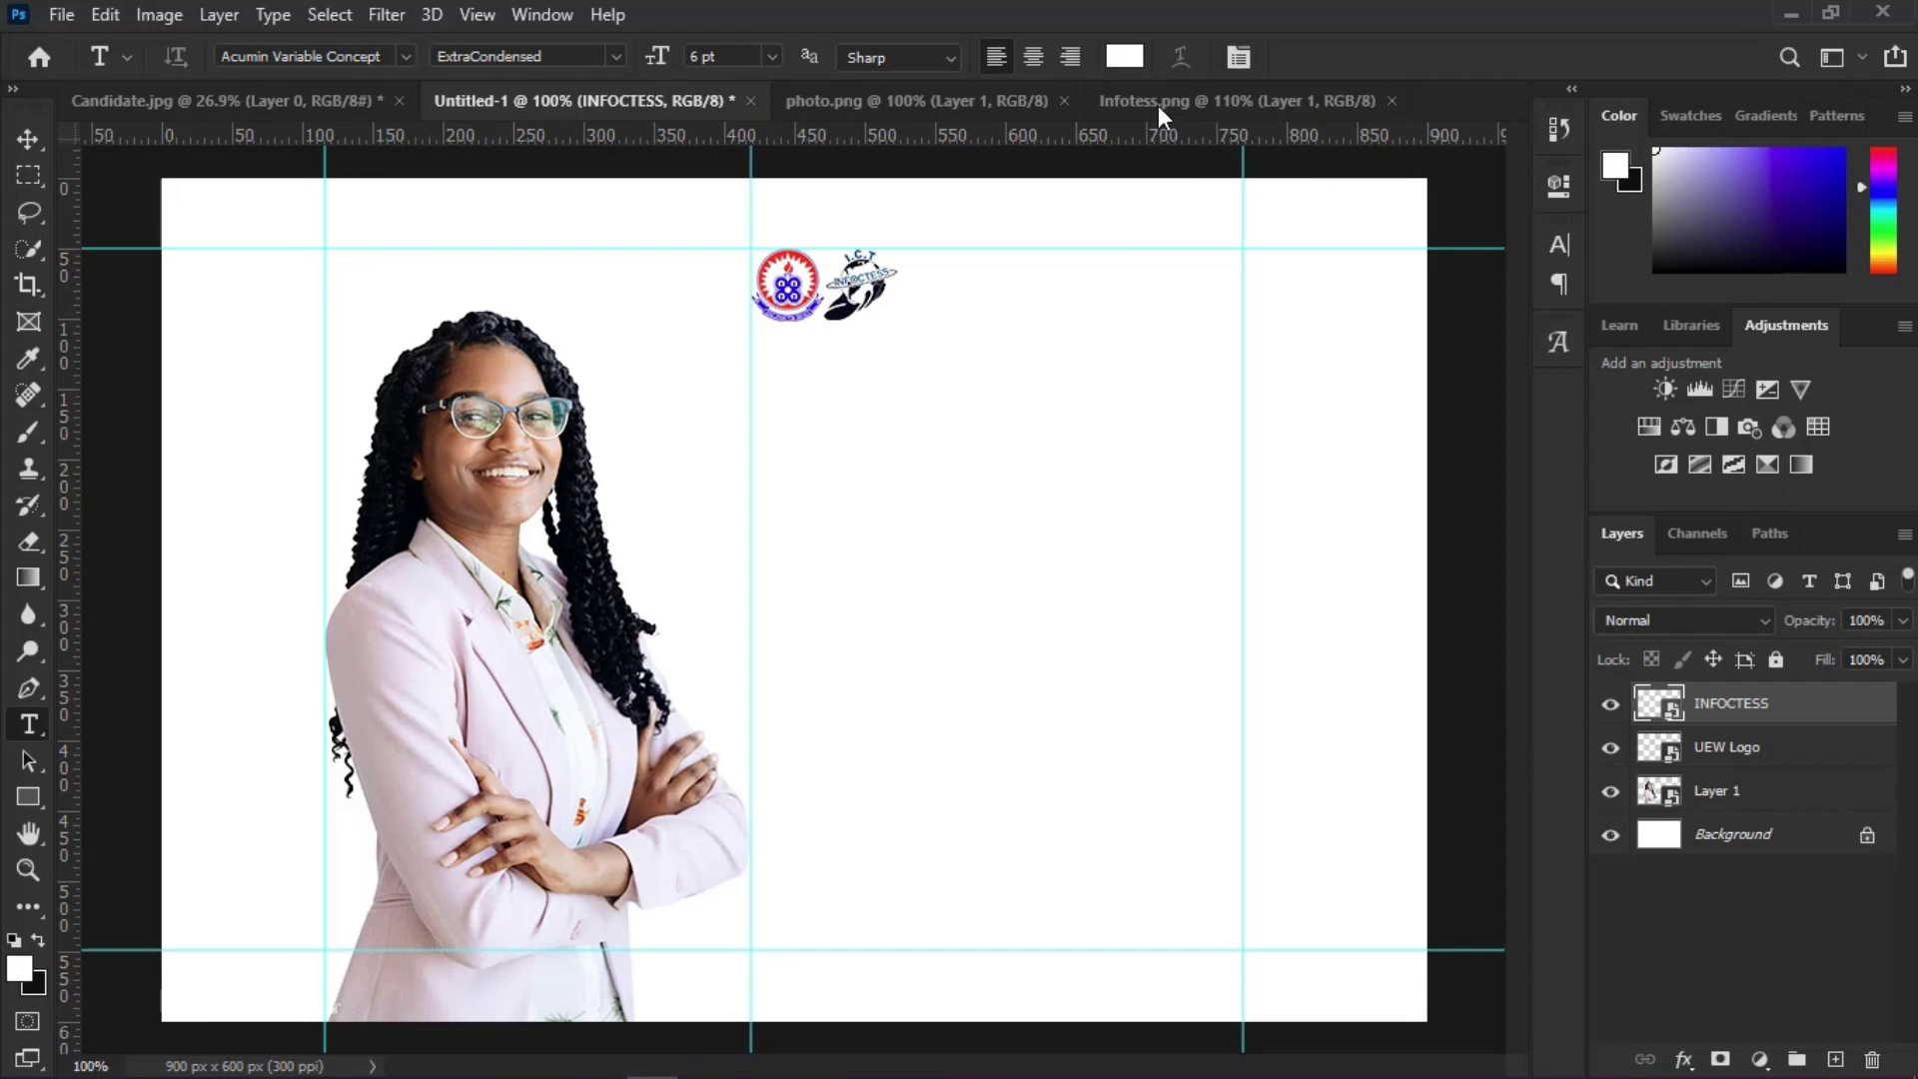
Step: Set the text colour to the logo's dark purple using the eyedropper
click(1123, 57)
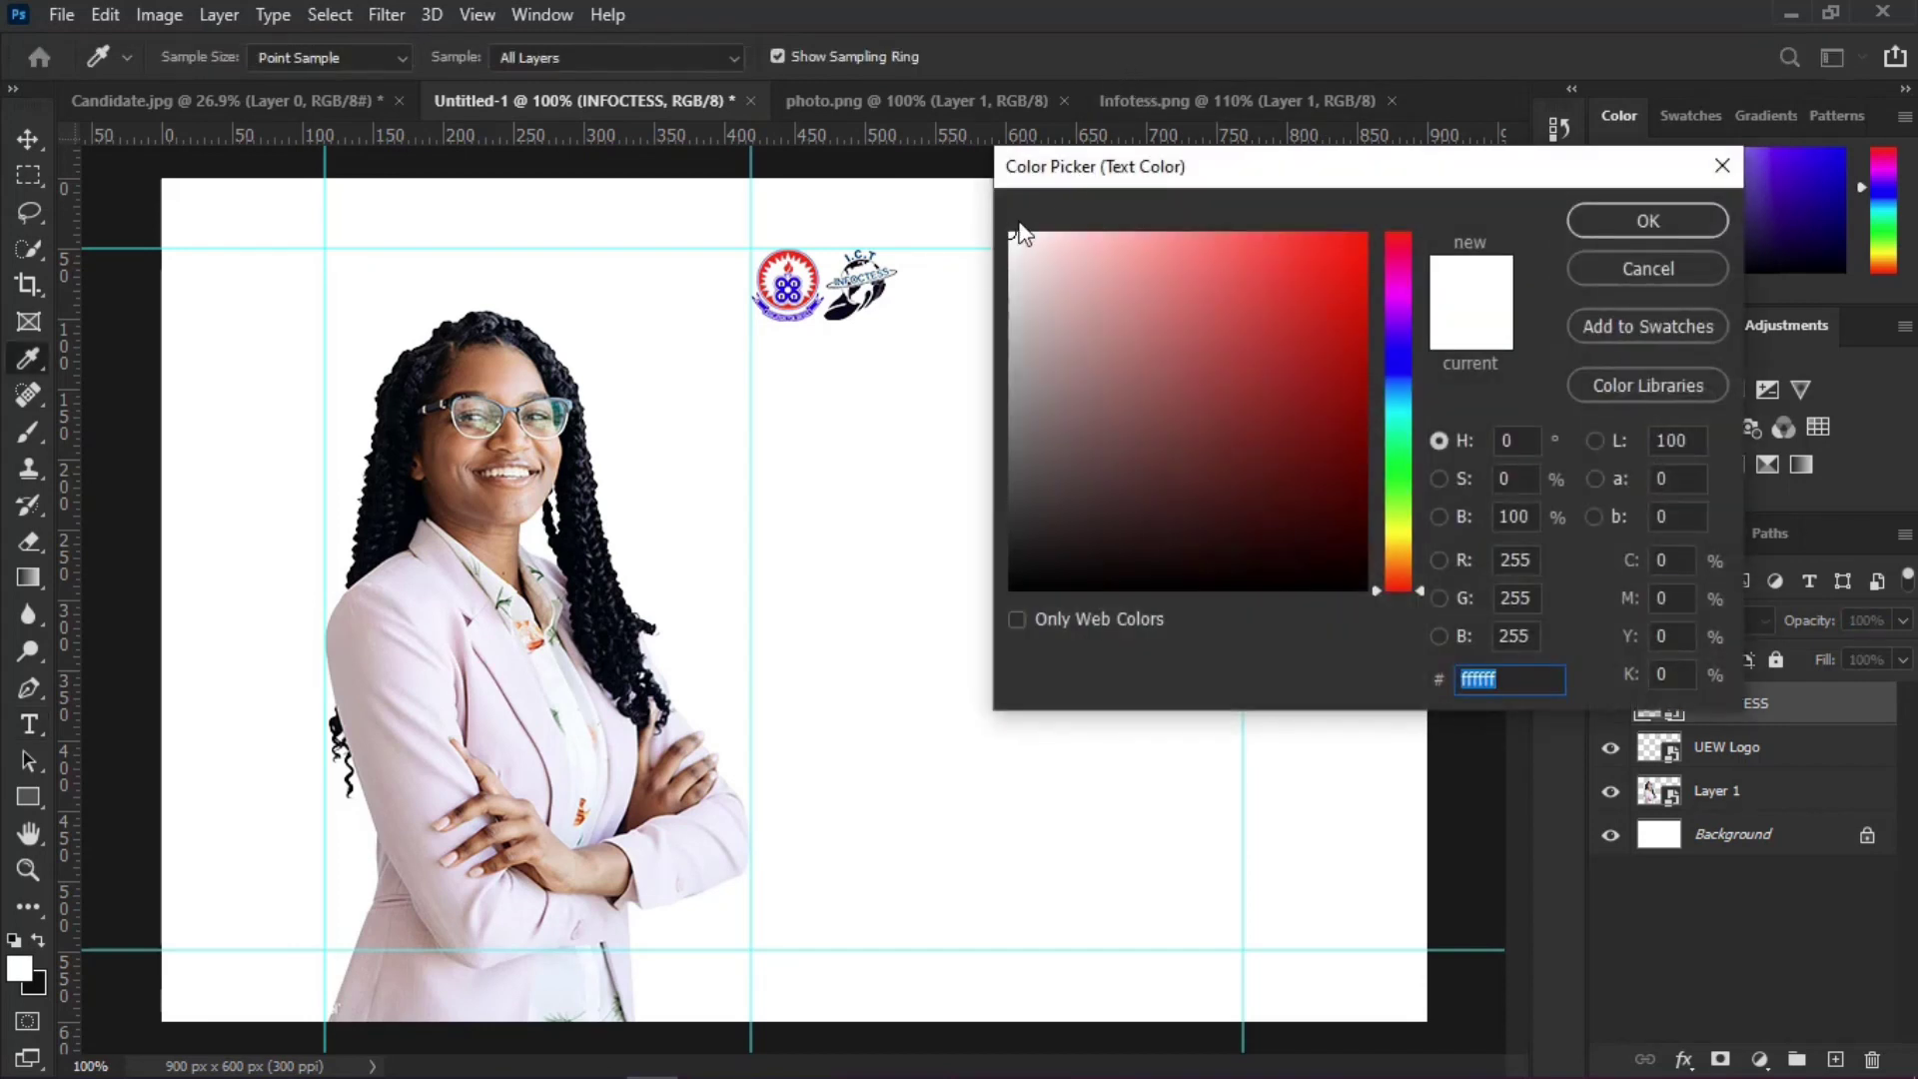
click(831, 325)
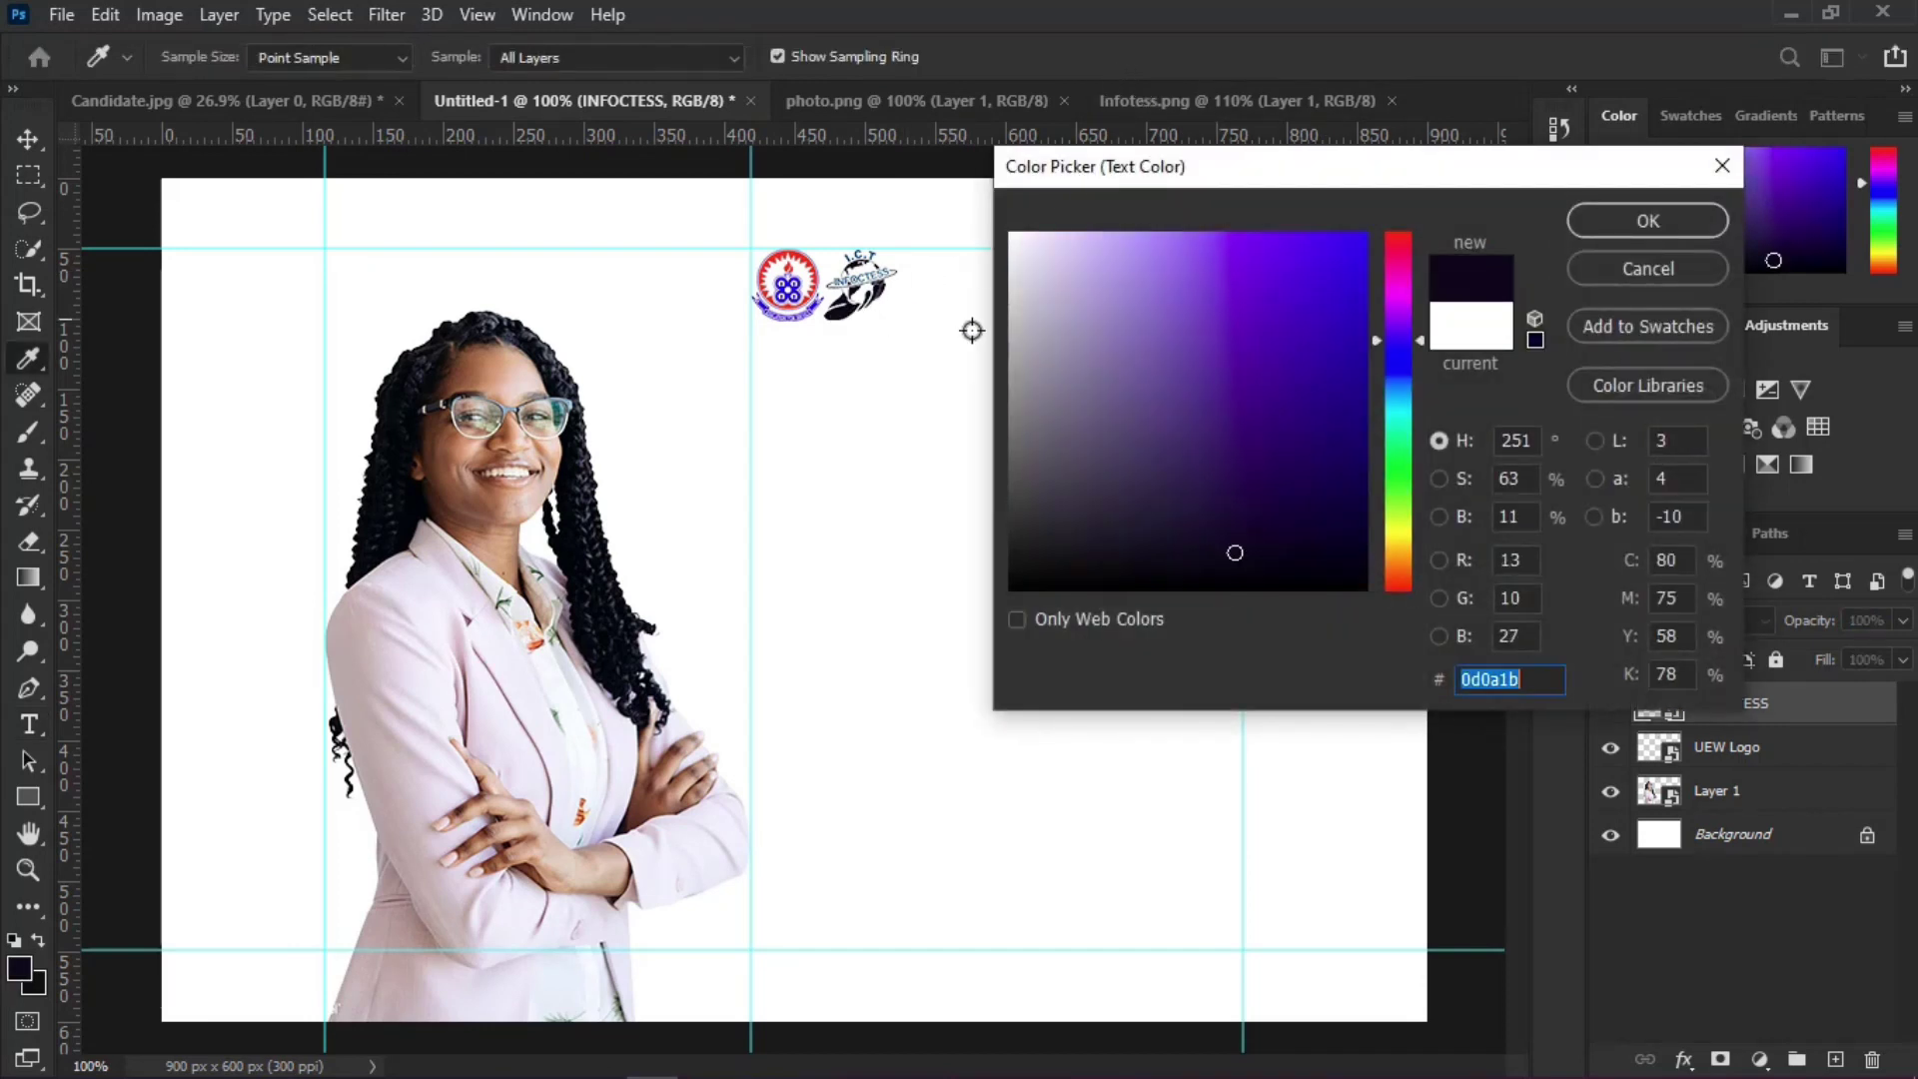
click(1640, 224)
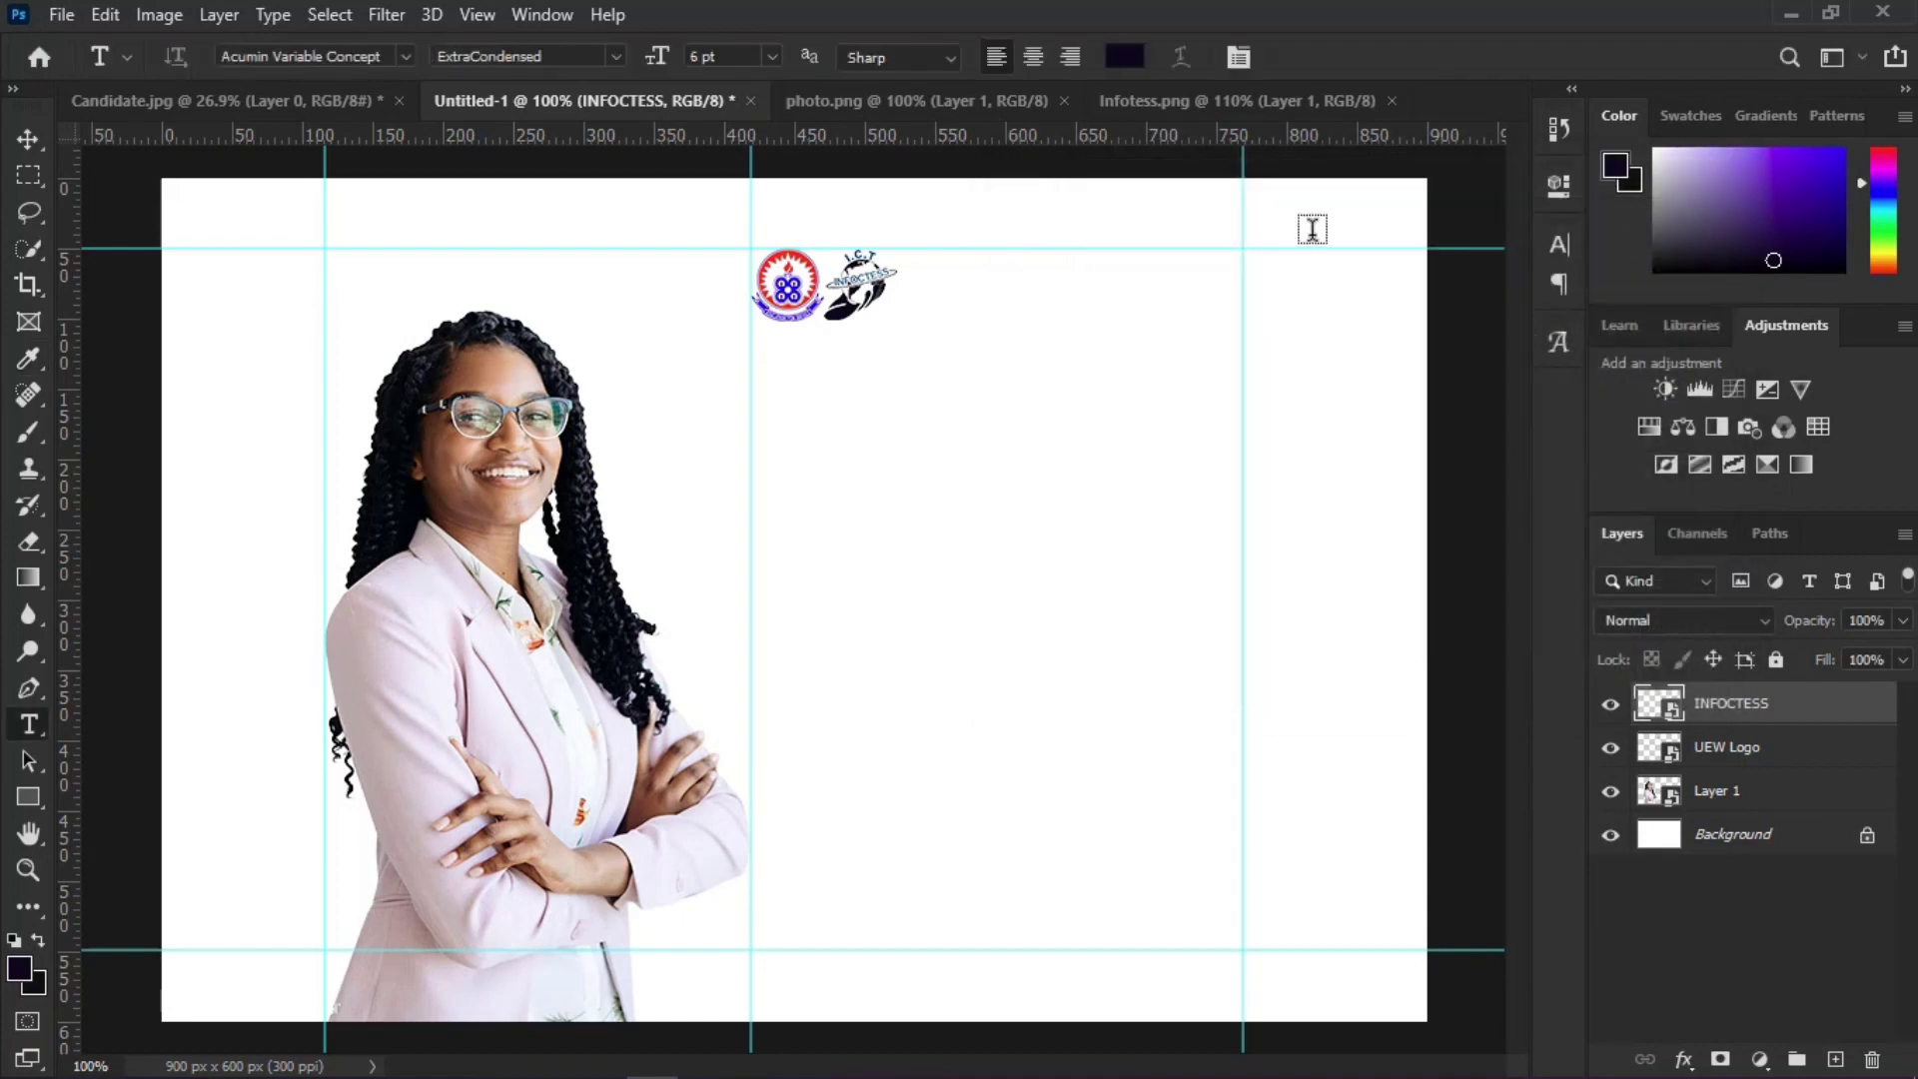
Step: Type the header 'UNIVERSITY OF EDUCATION, WINNEBA' / 'DEPARTMENT OF ICT EDUCATION' beside the logos
click(924, 276)
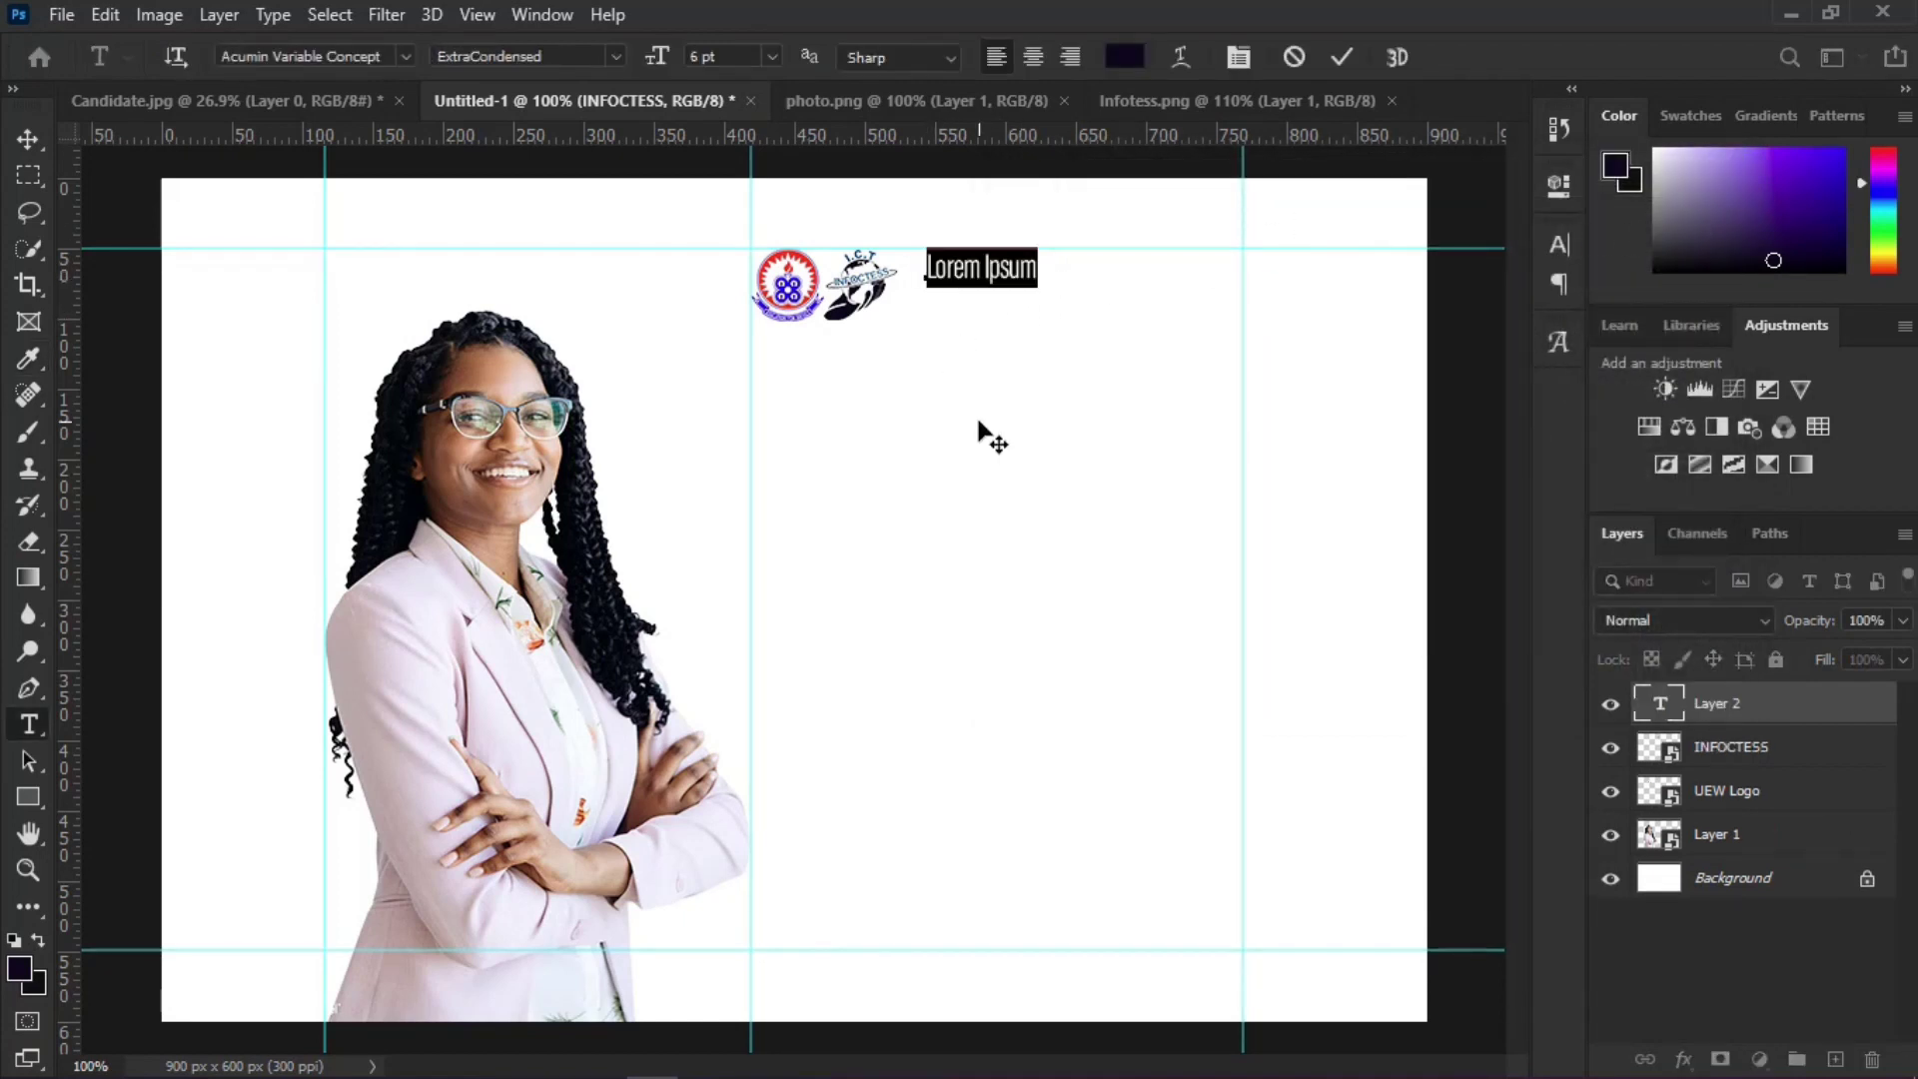
text(UNIVERSITY)
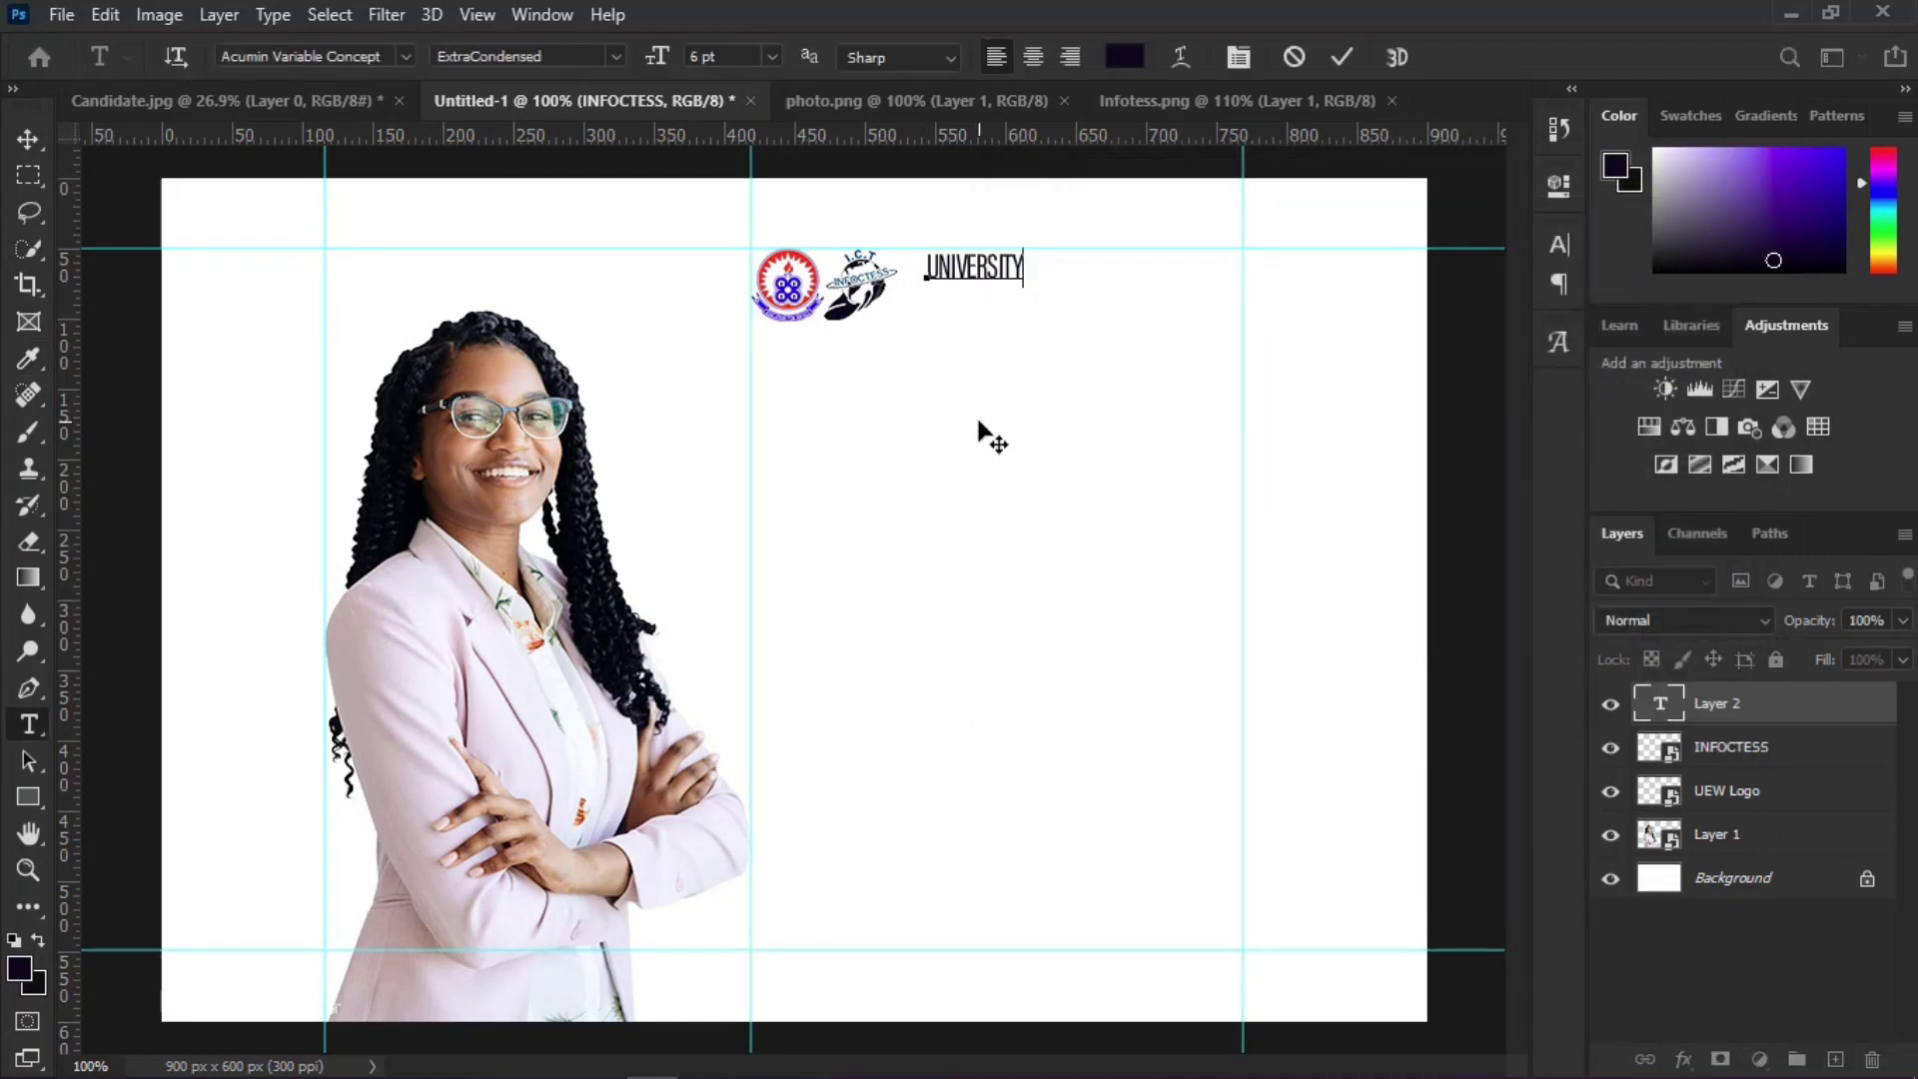
text( OF EDUCATION, WINNEBA )
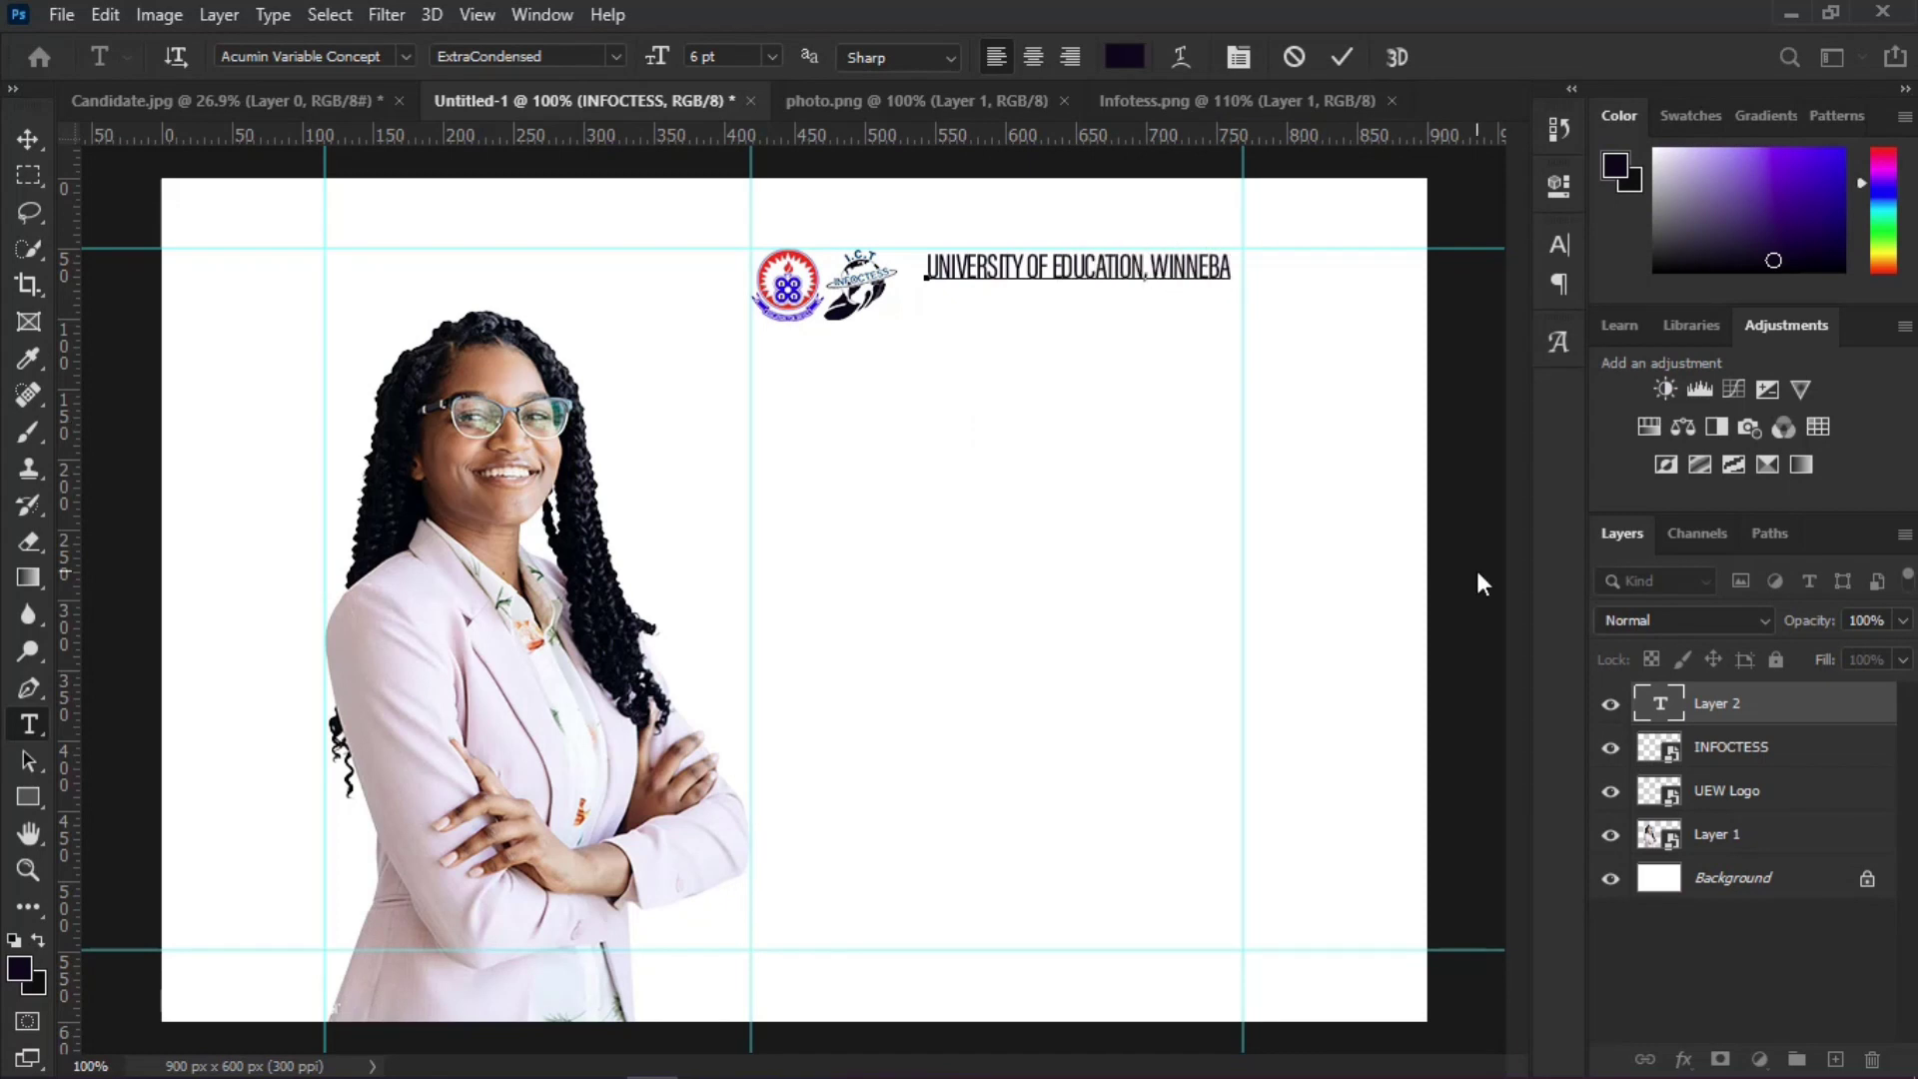
text(DEPARTMENT OF ICT EDUCATION)
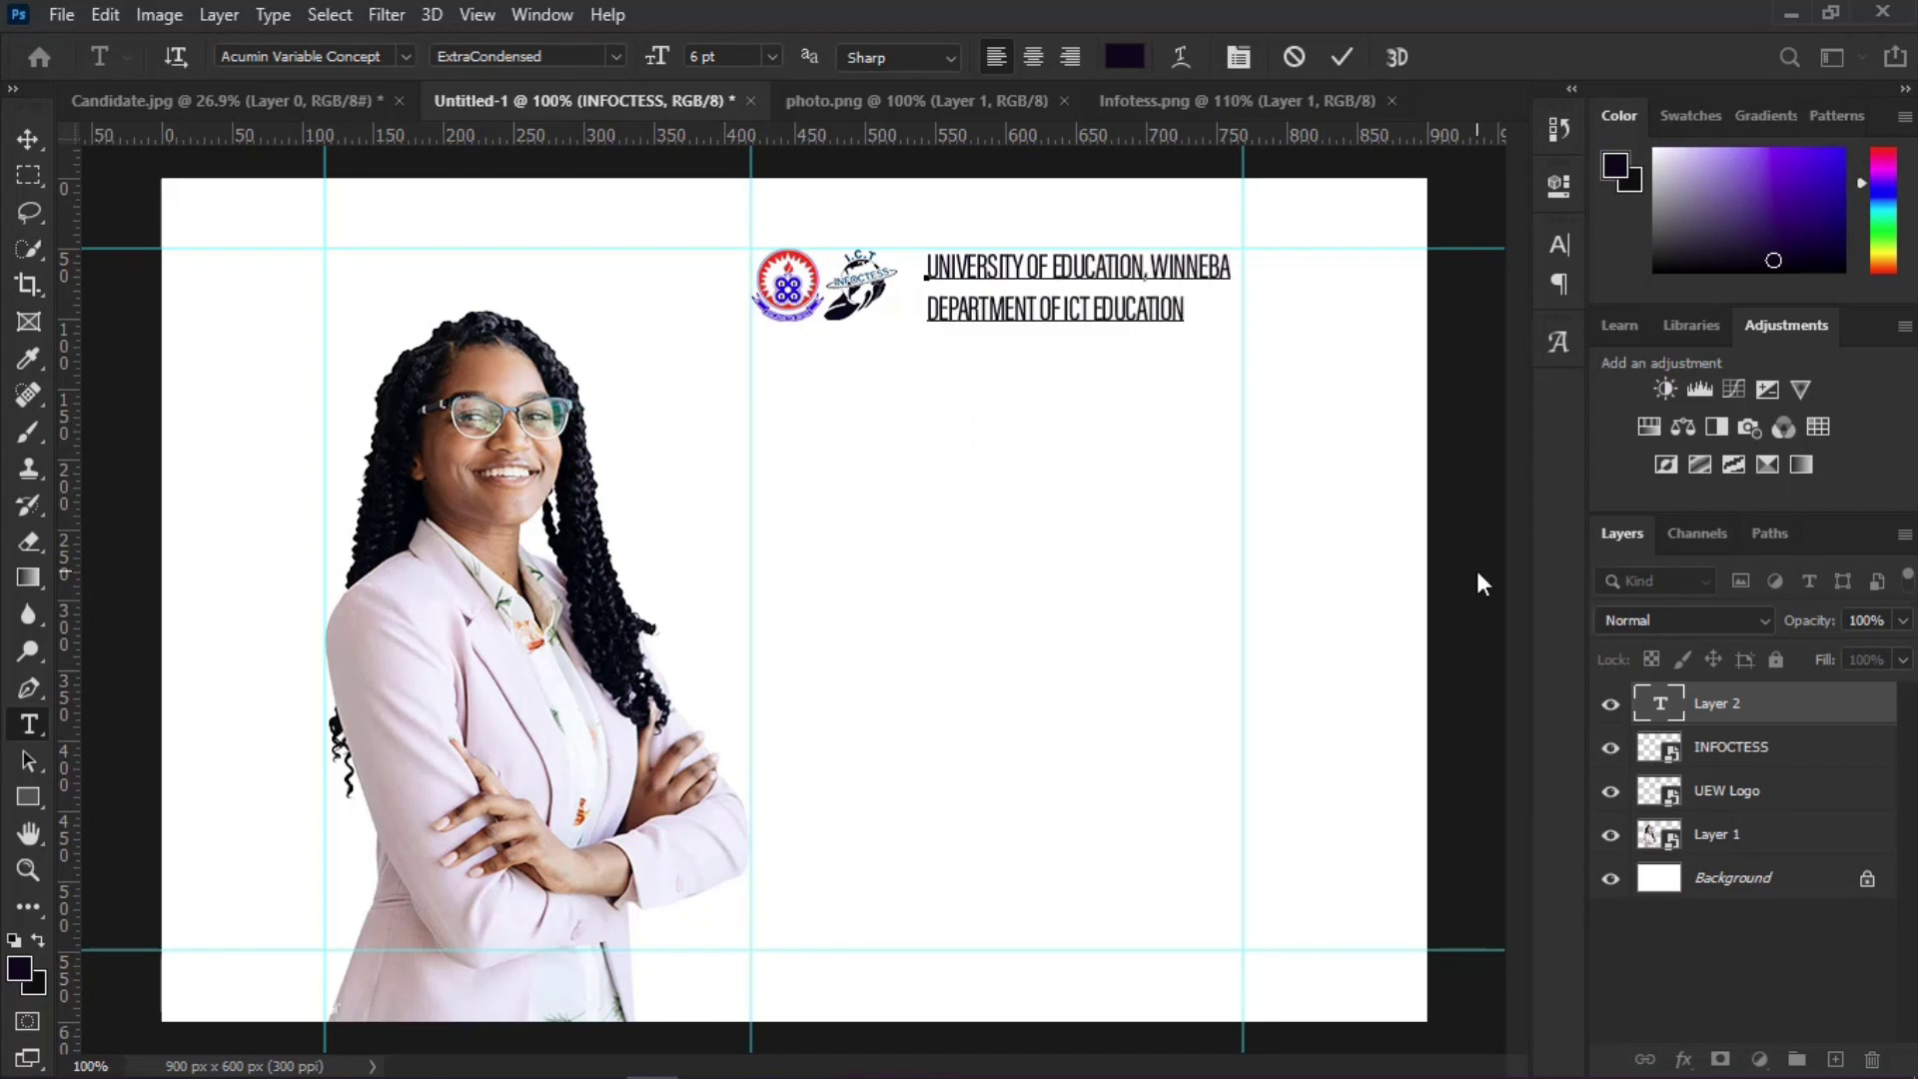
scroll(1245, 304, up, 3)
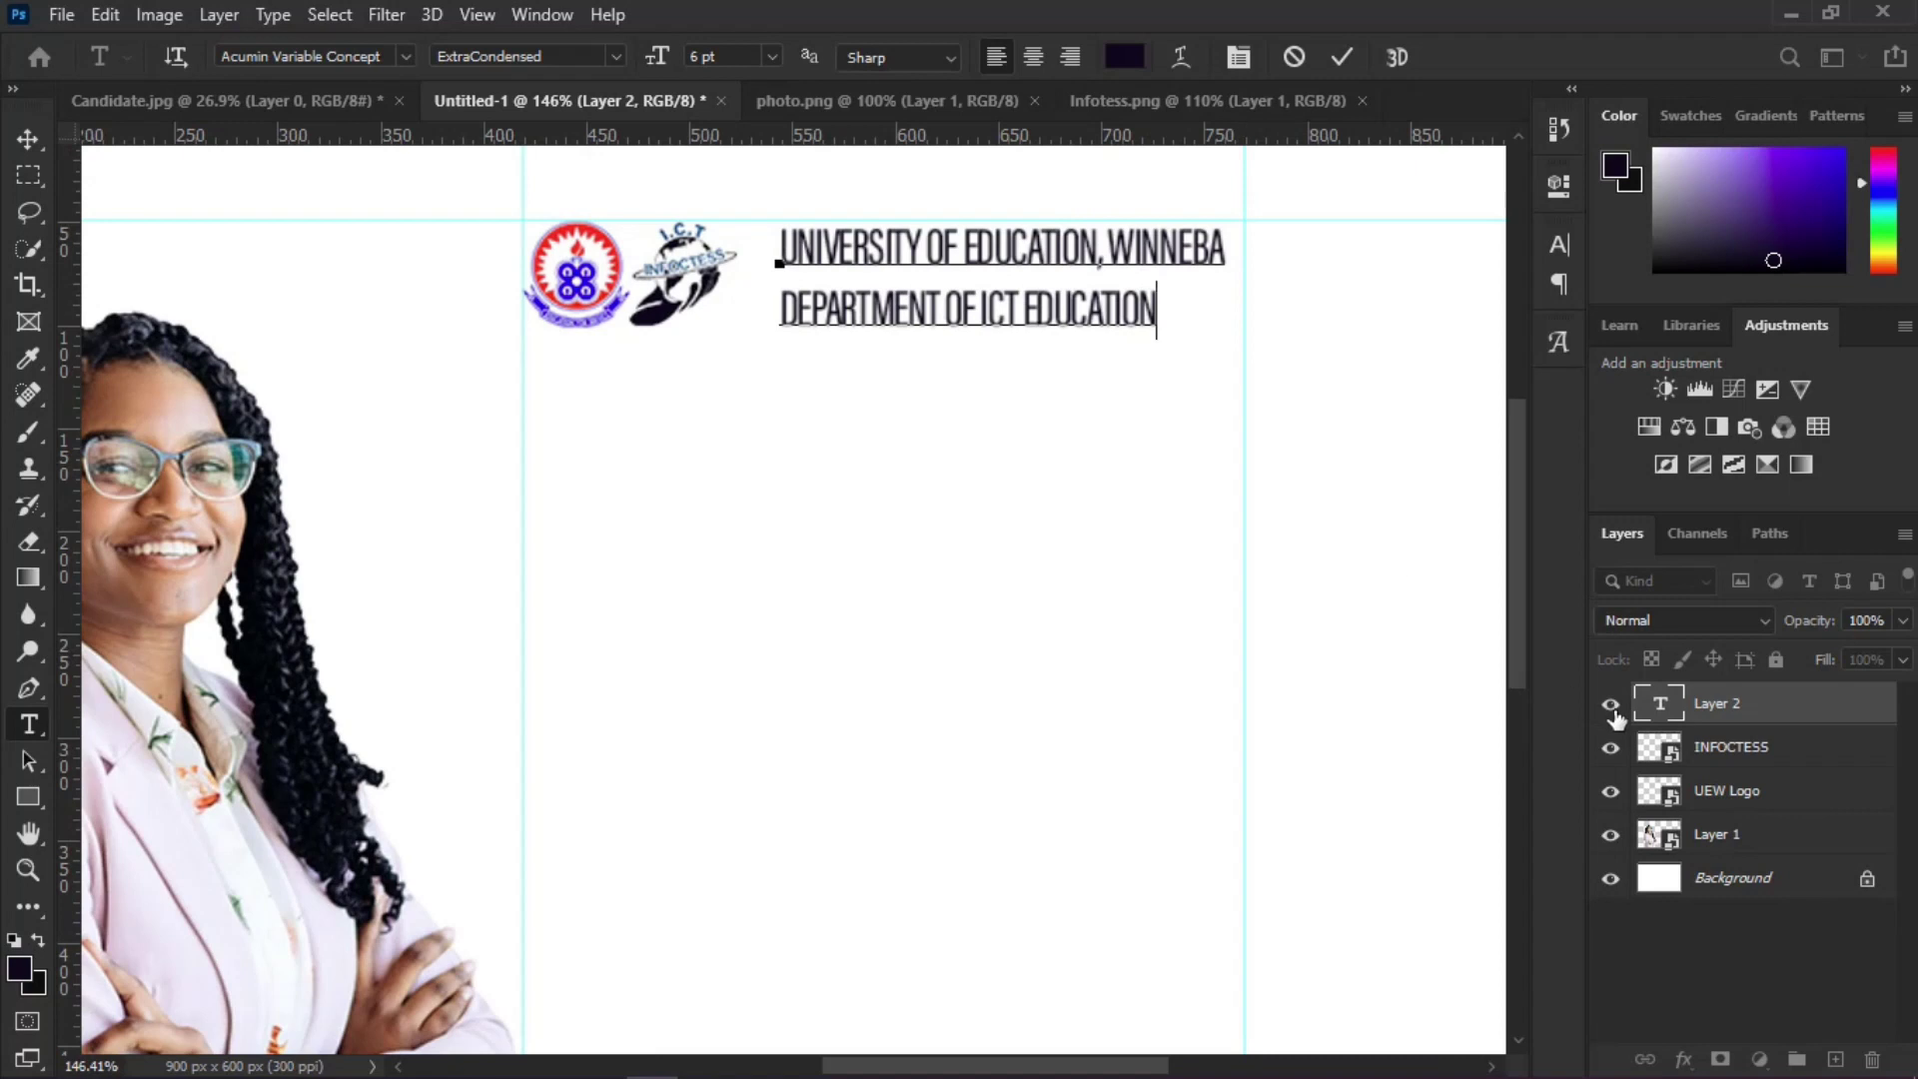
double_click(1658, 706)
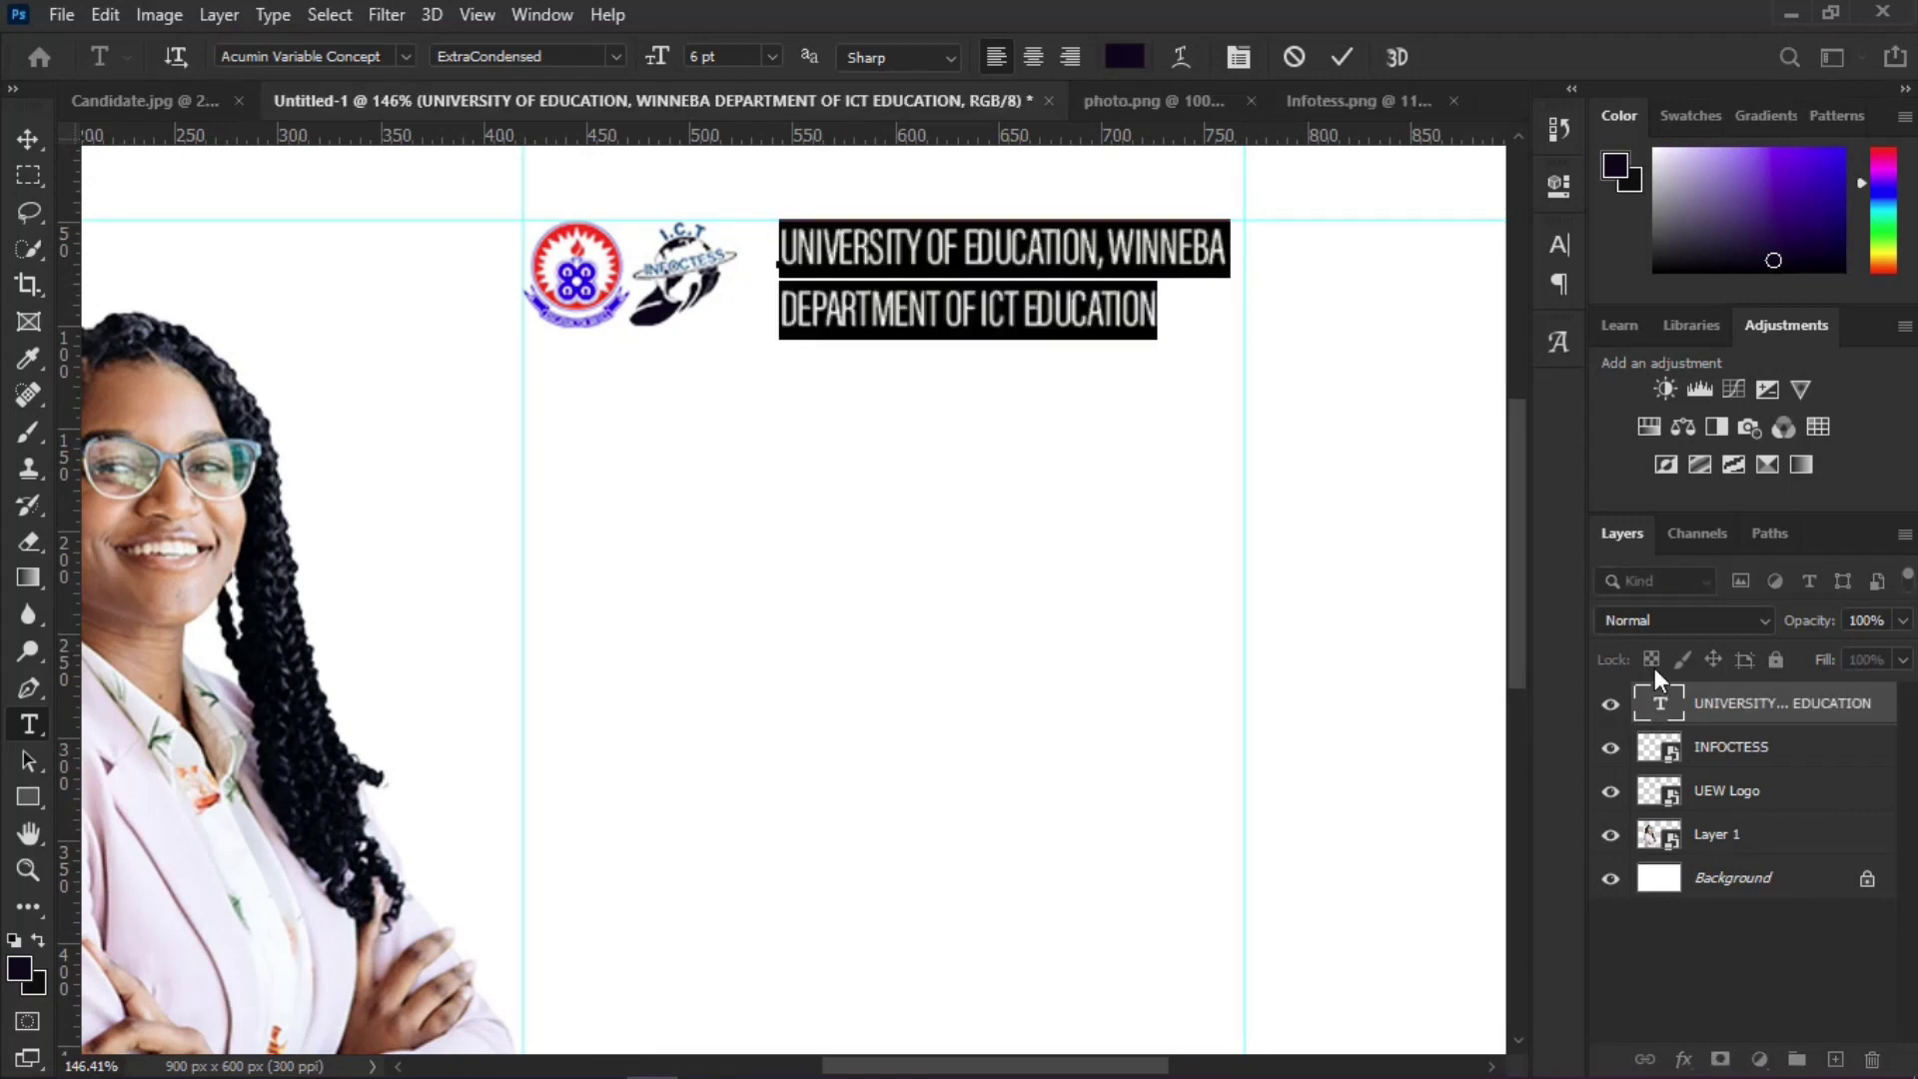
Step: Give the header 5 pt leading, 0 tracking and the Condensed Medium style, then commit it
click(1562, 246)
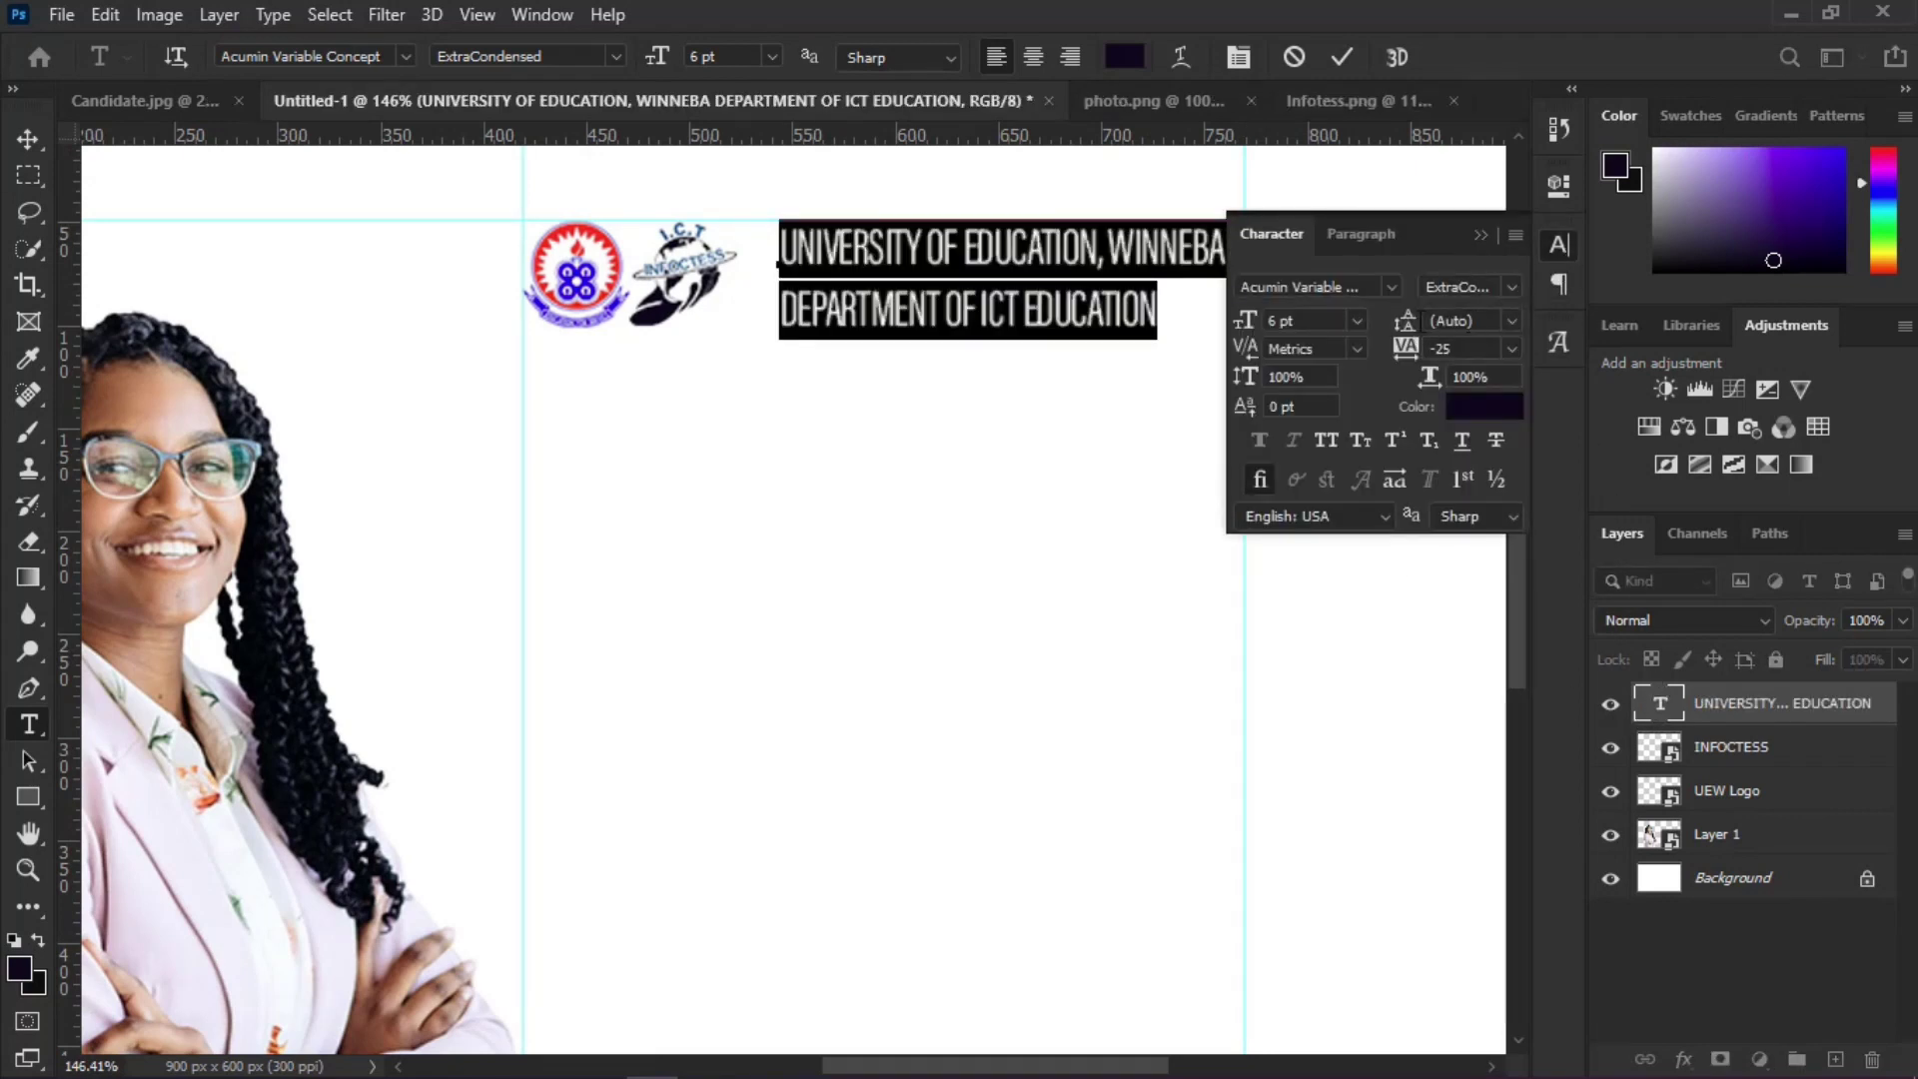
drag(1406, 325, 1405, 335)
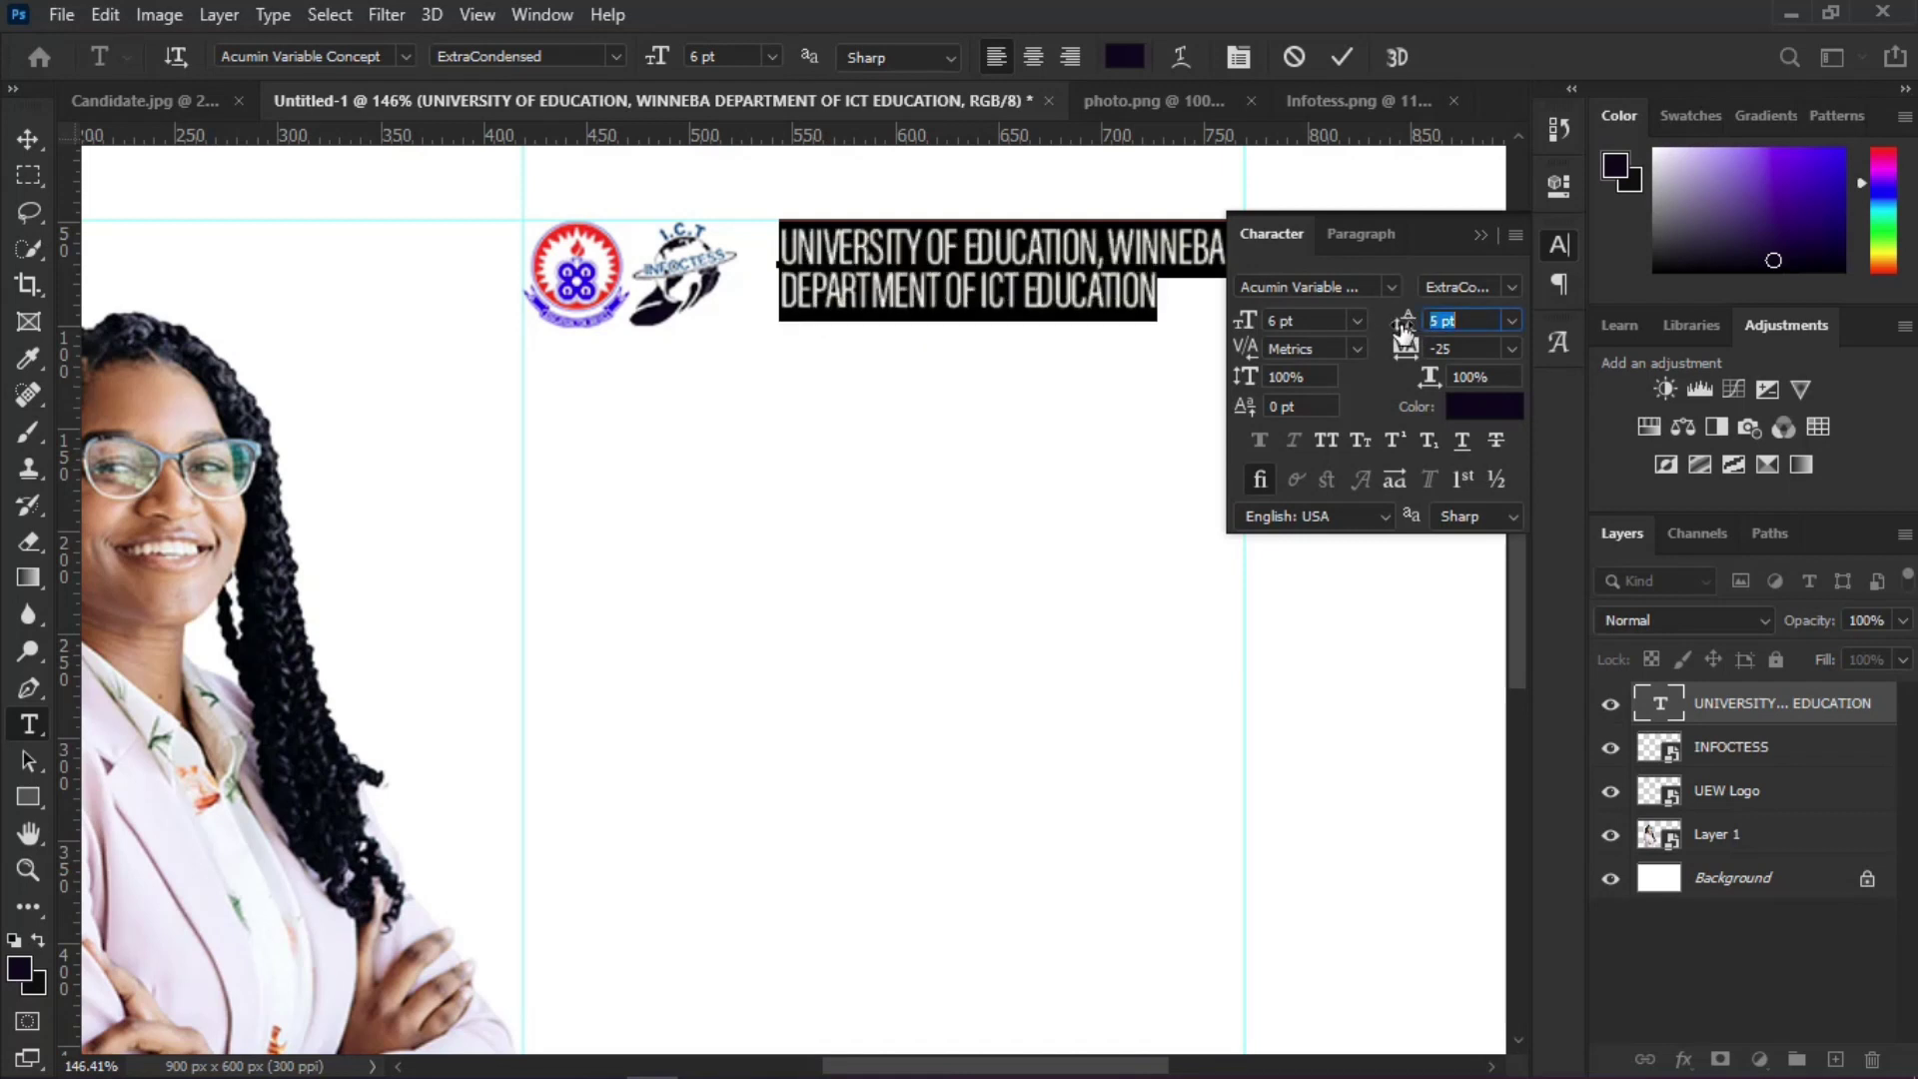
click(1477, 262)
click(1511, 349)
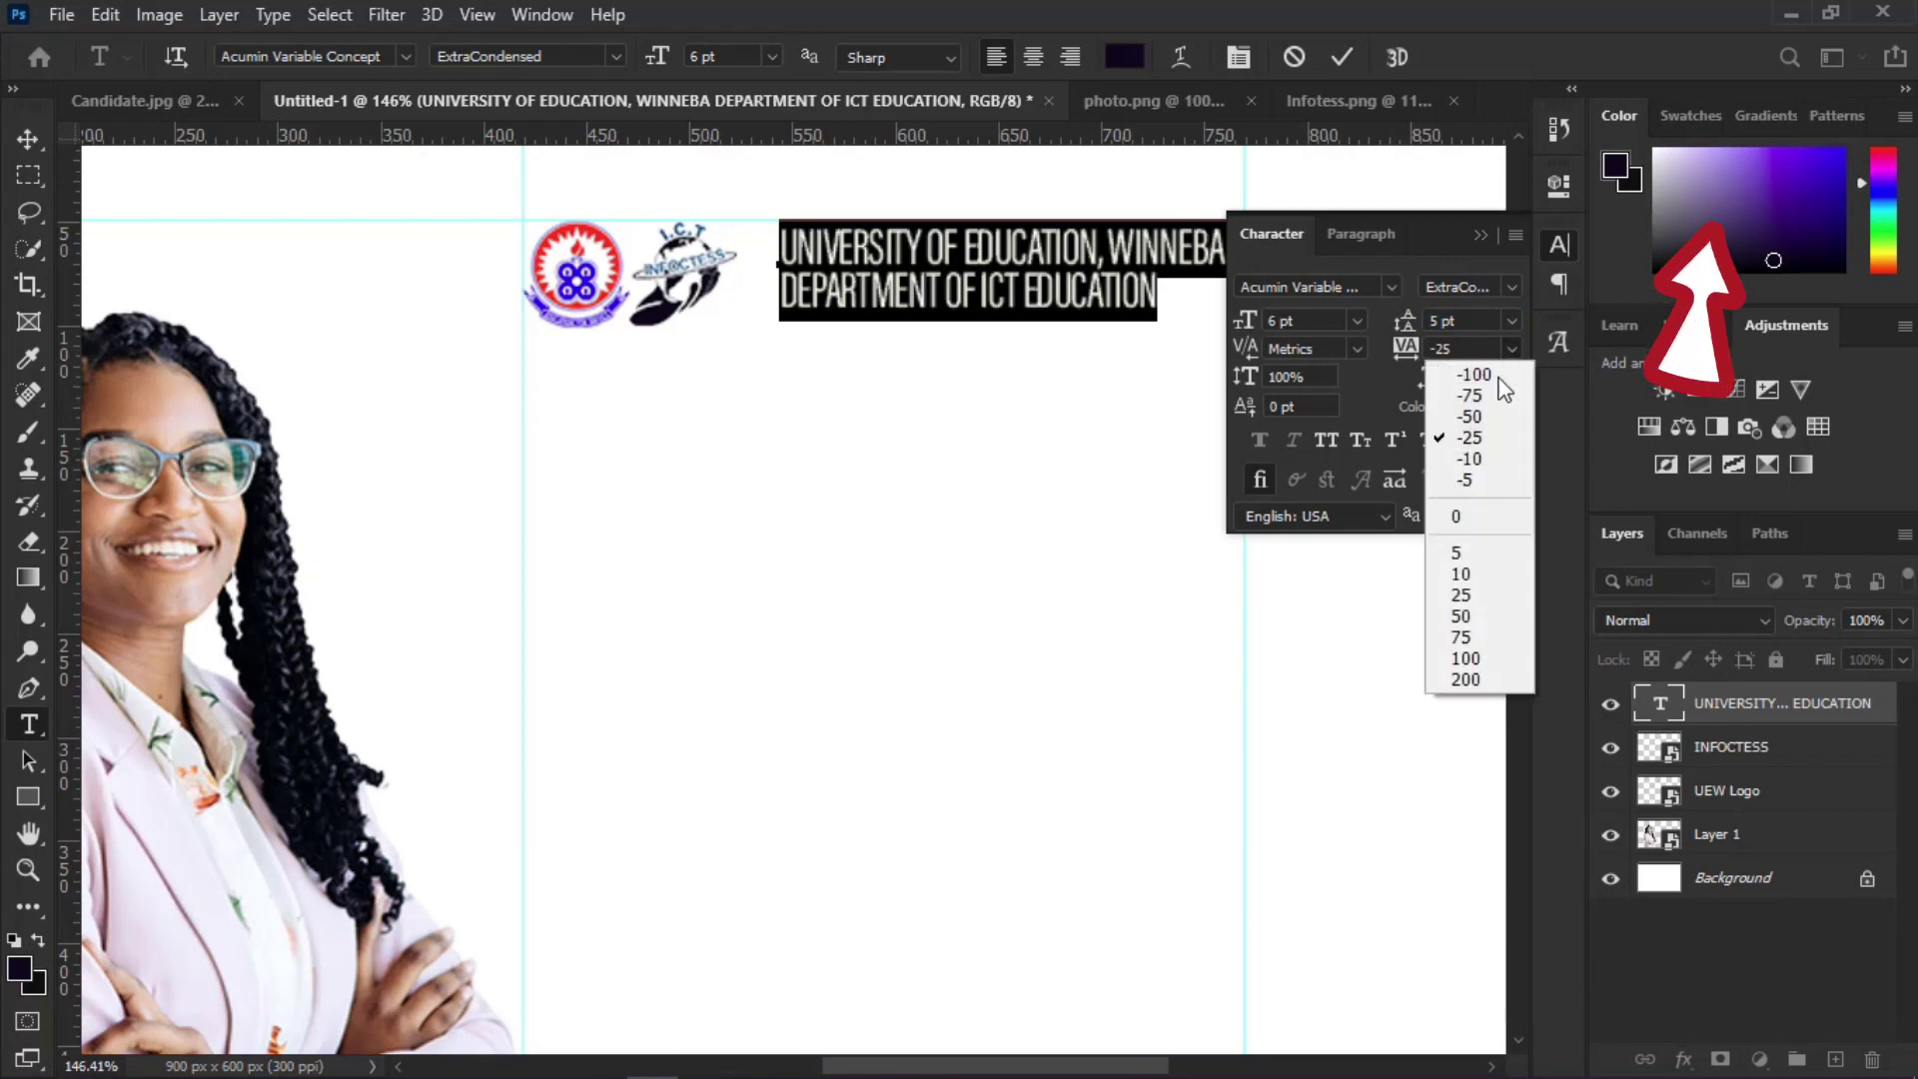
click(1469, 517)
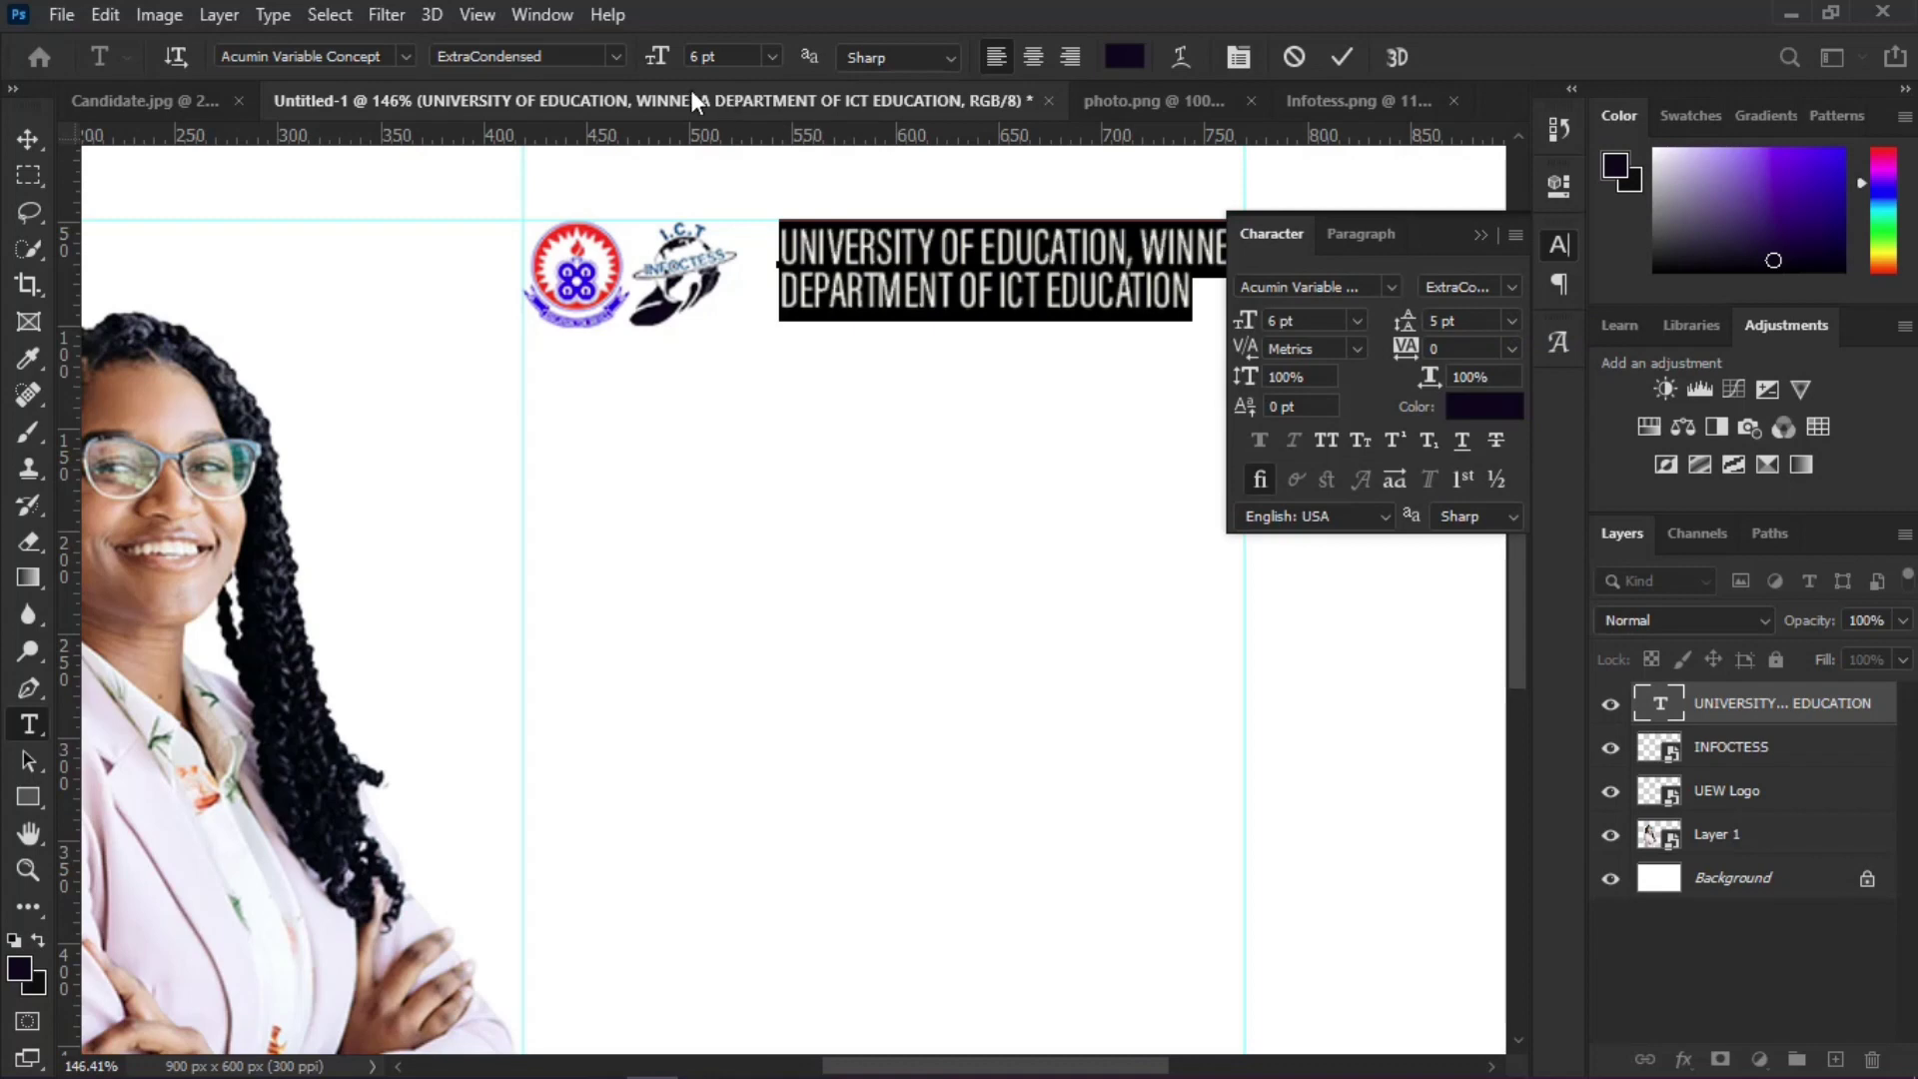
click(615, 56)
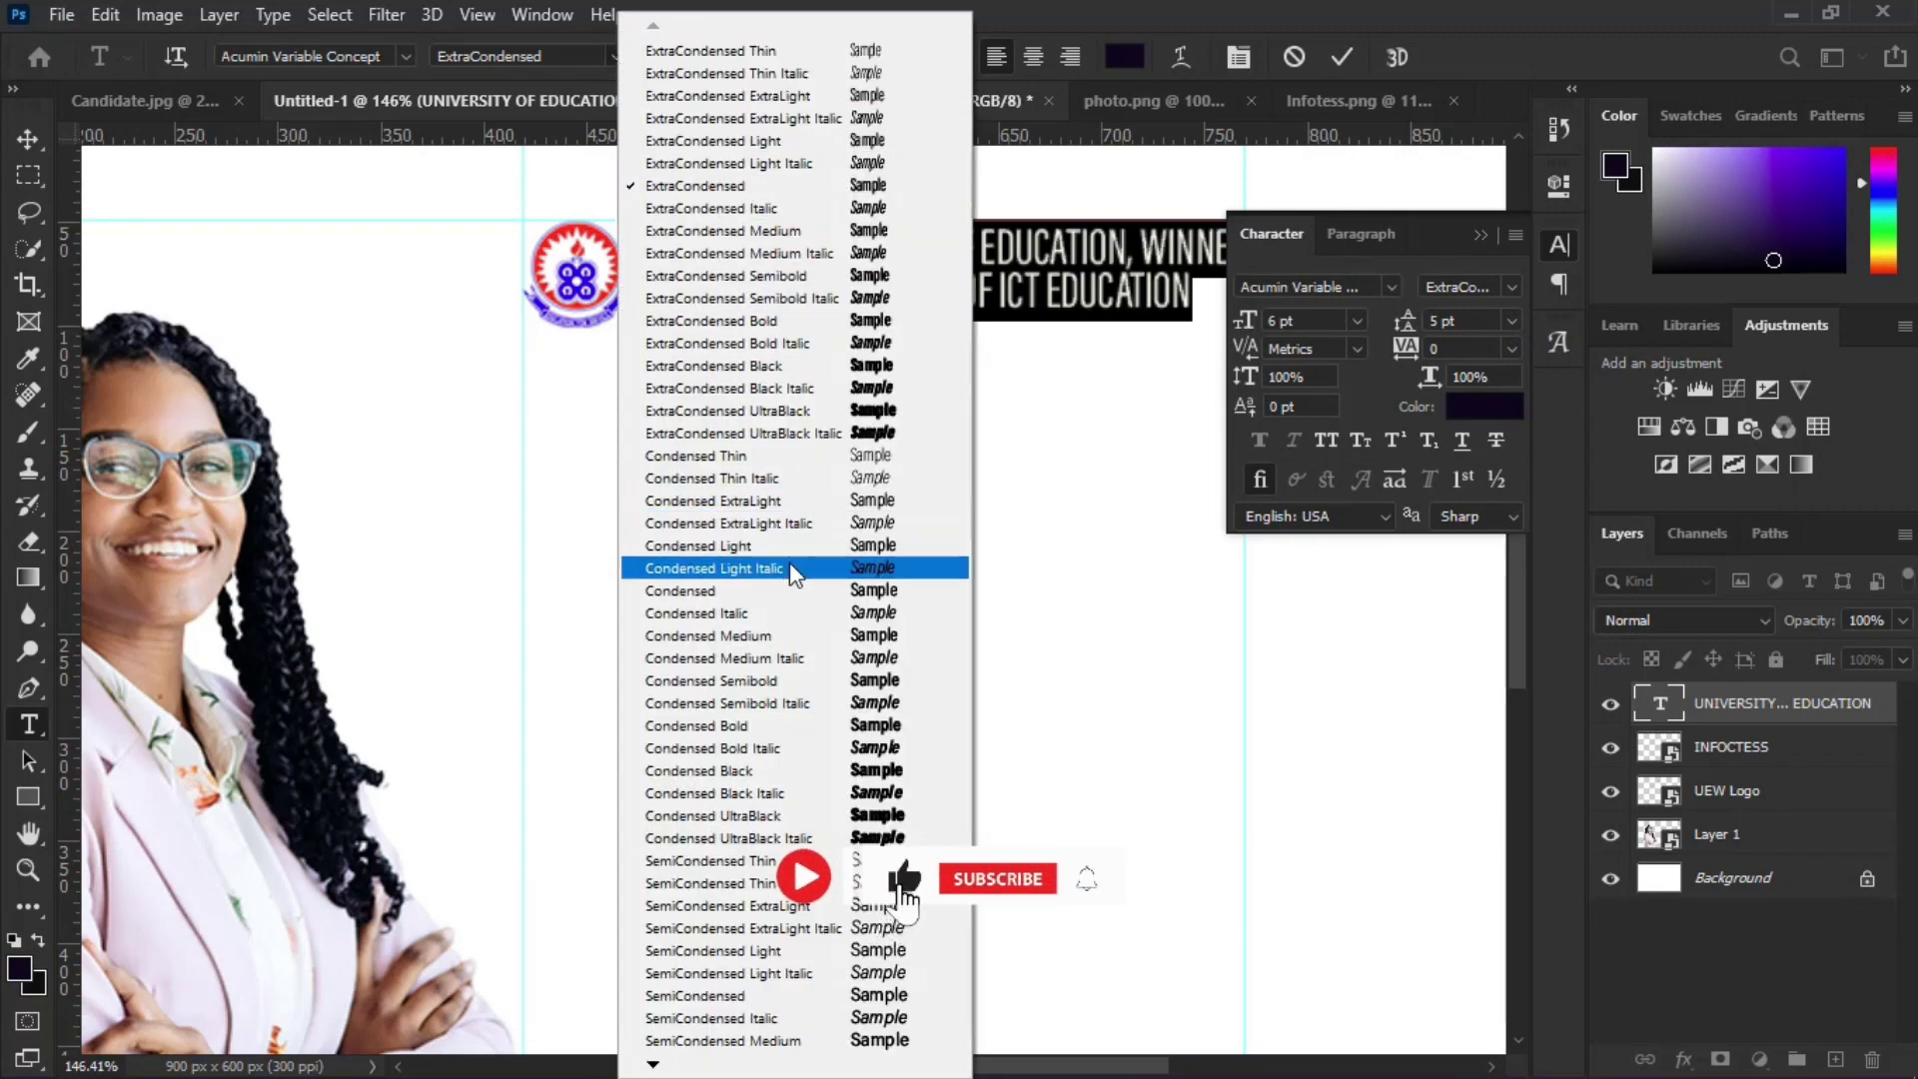
click(808, 634)
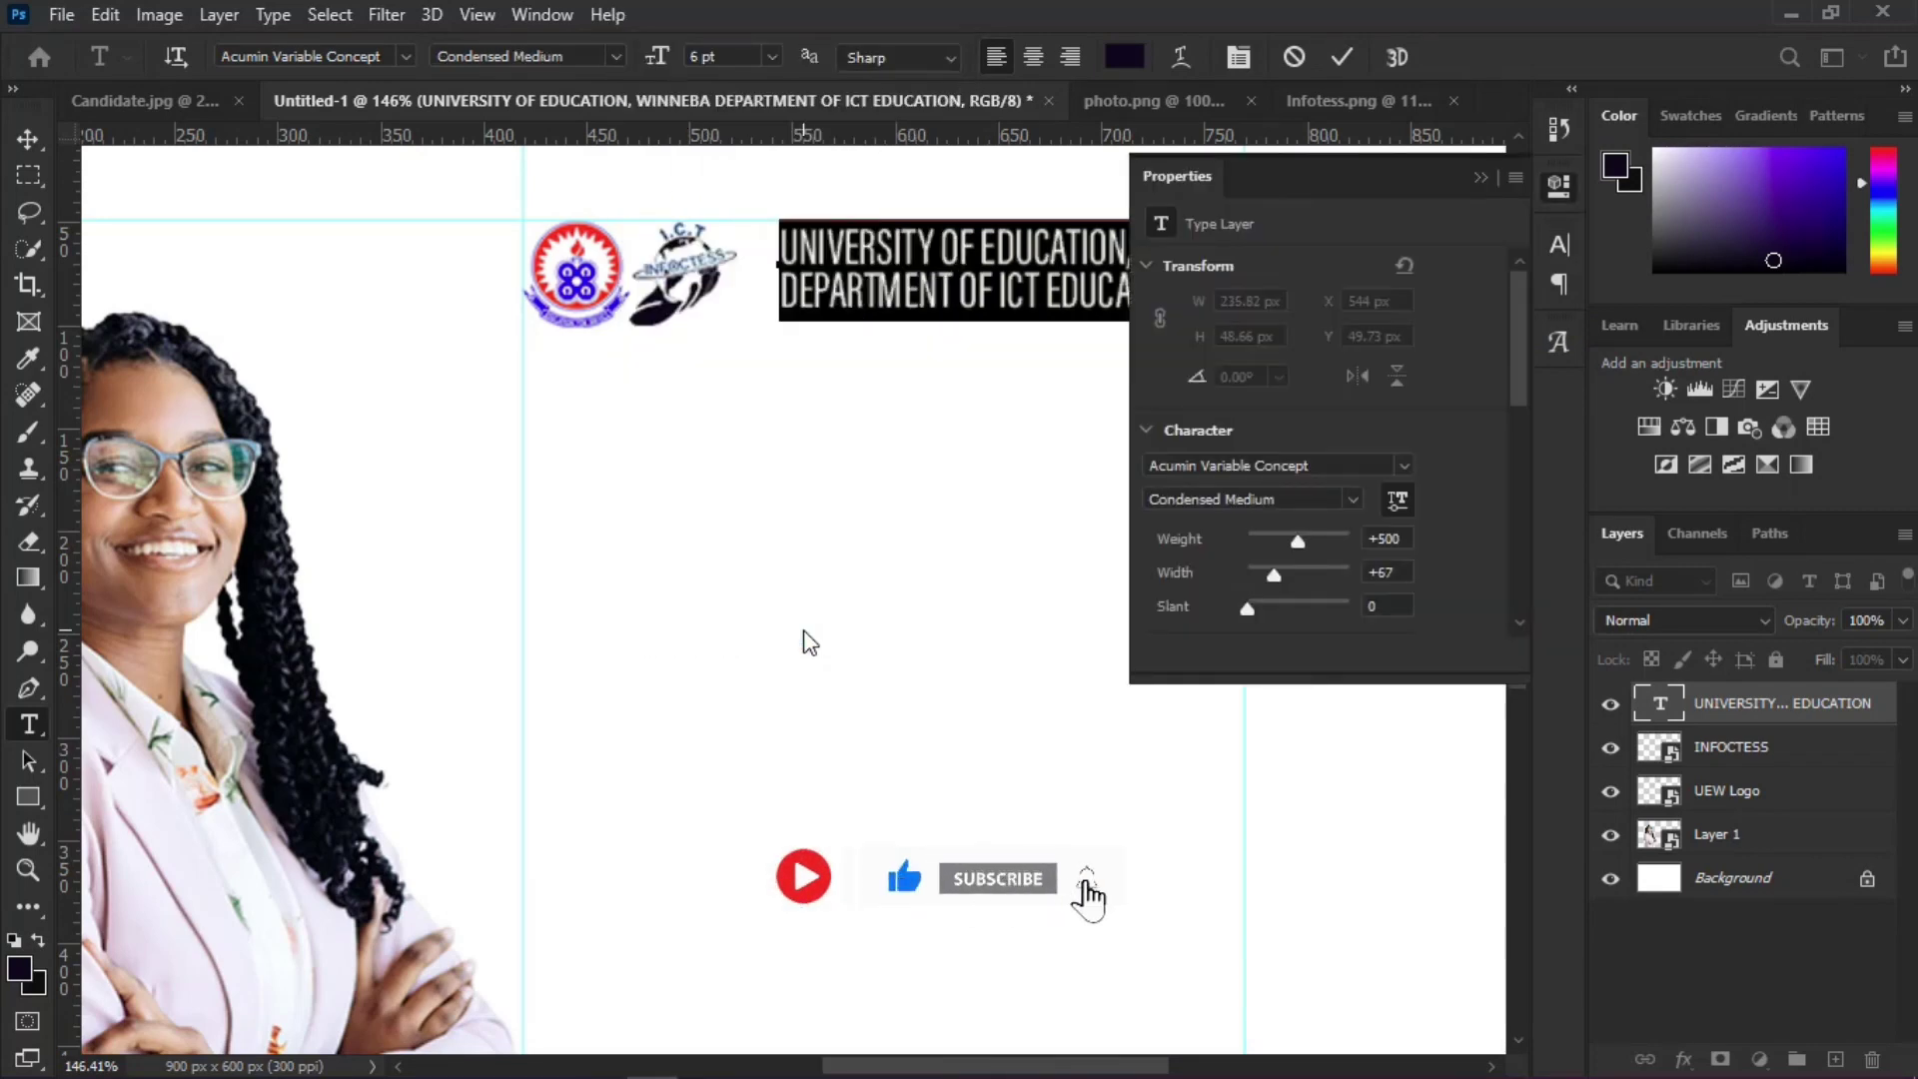
click(1480, 177)
click(1695, 714)
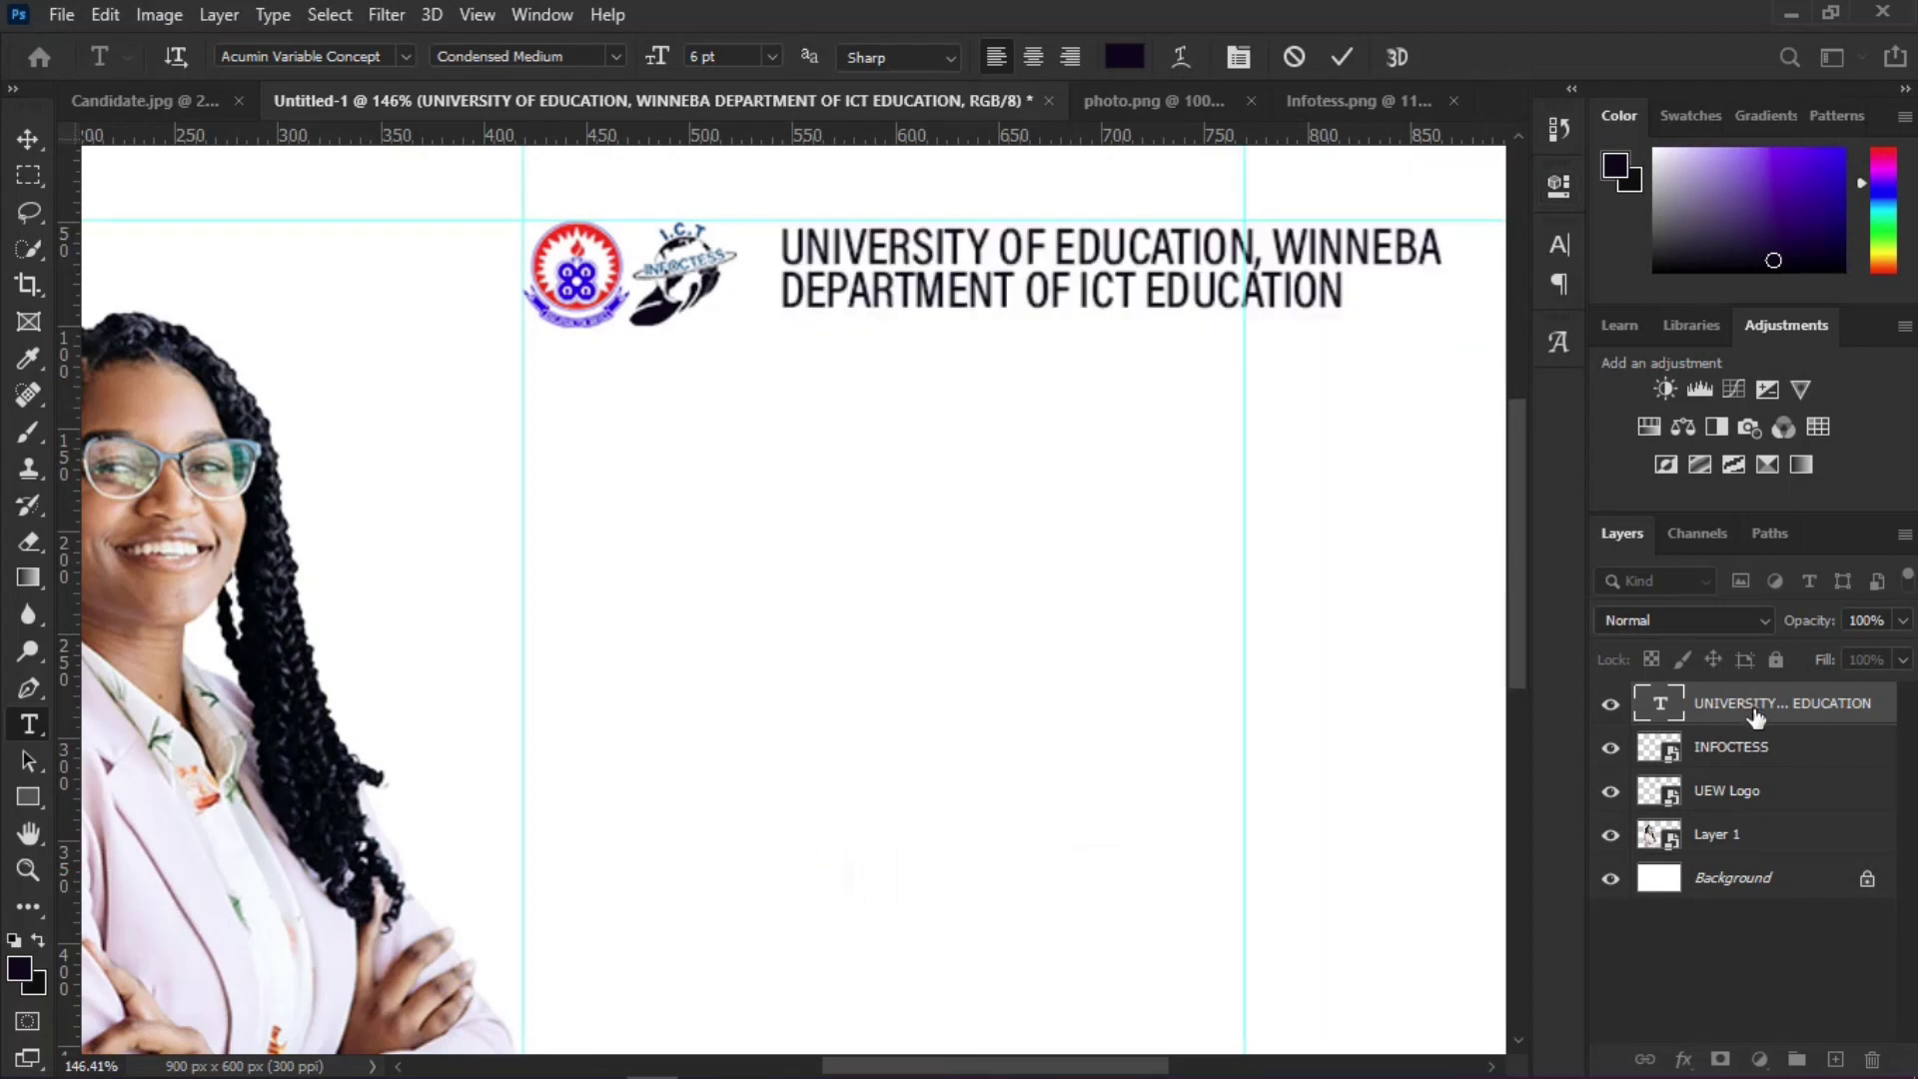
scroll(800, 568, down, 3)
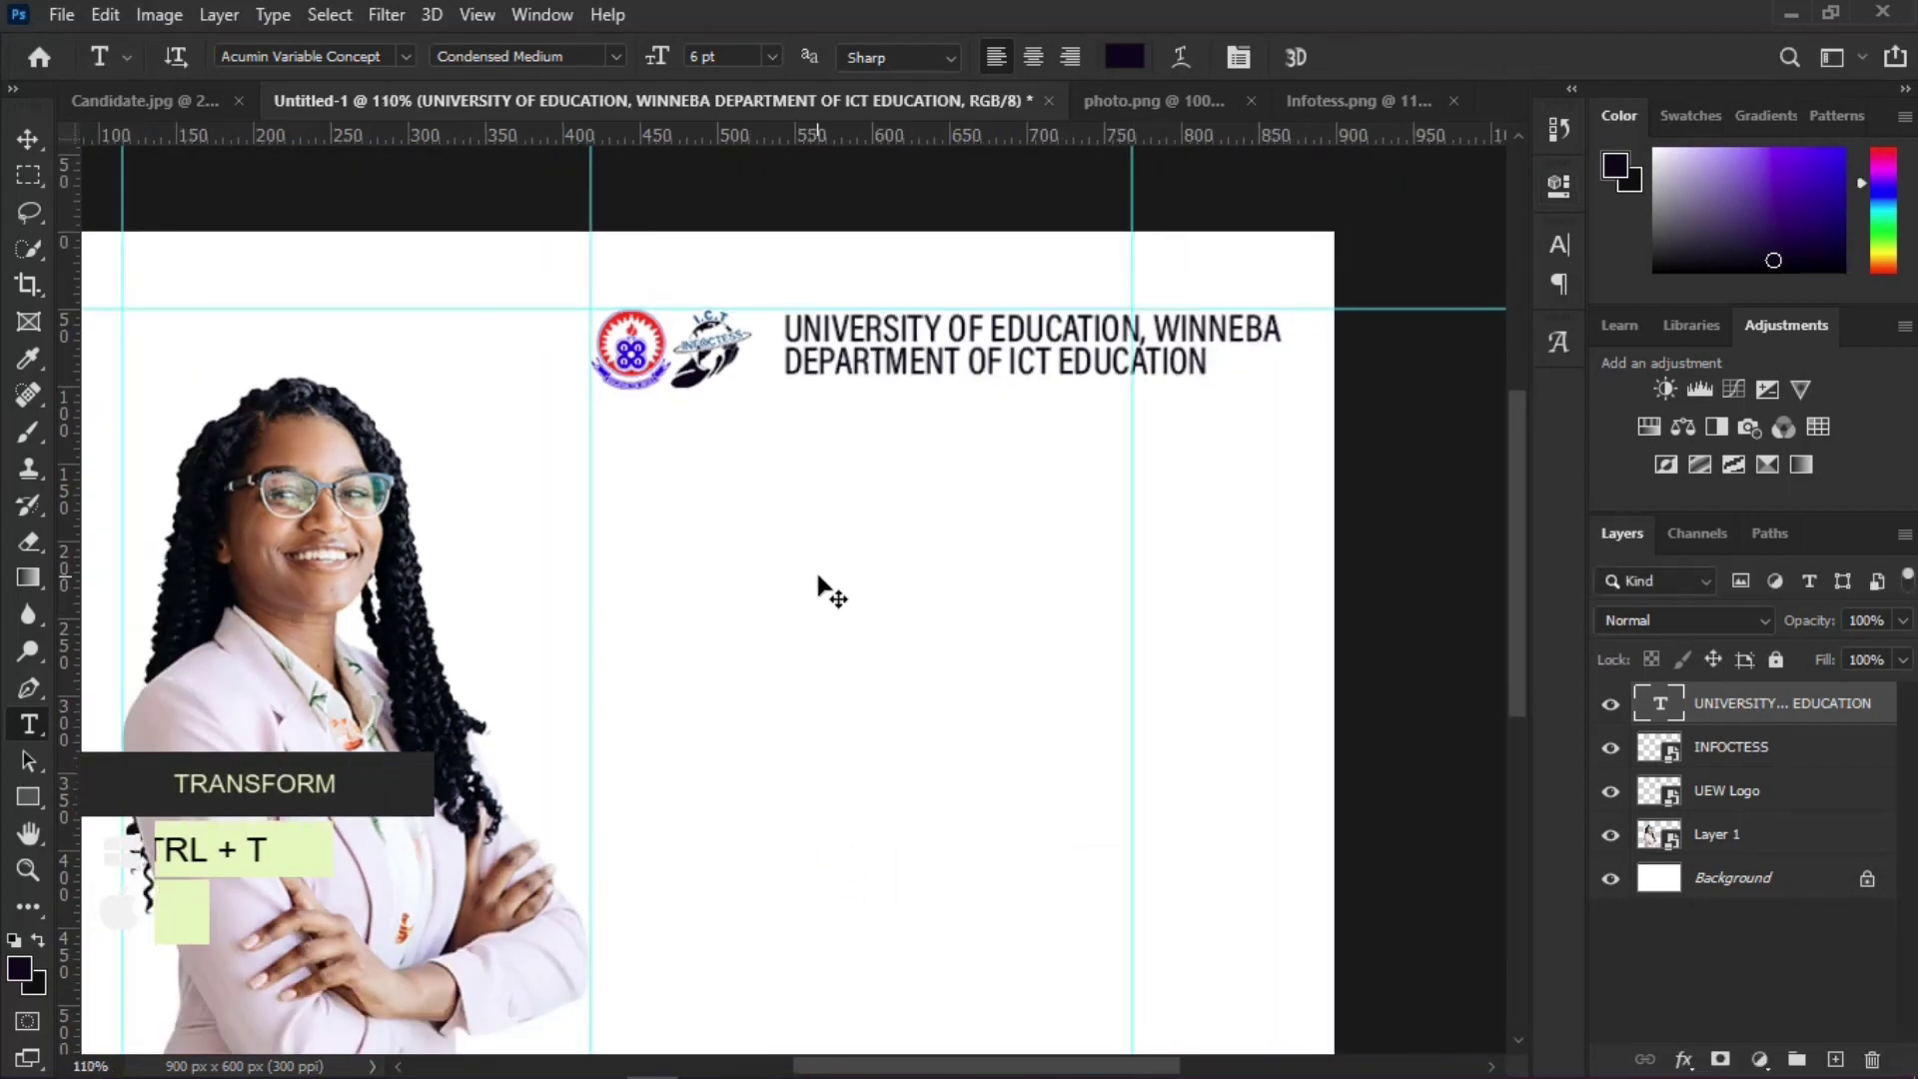
Step: Scale the header text to about 70% and nudge it slightly left
key(ctrl+t)
drag(1272, 378, 1126, 360)
drag(1014, 347, 1017, 360)
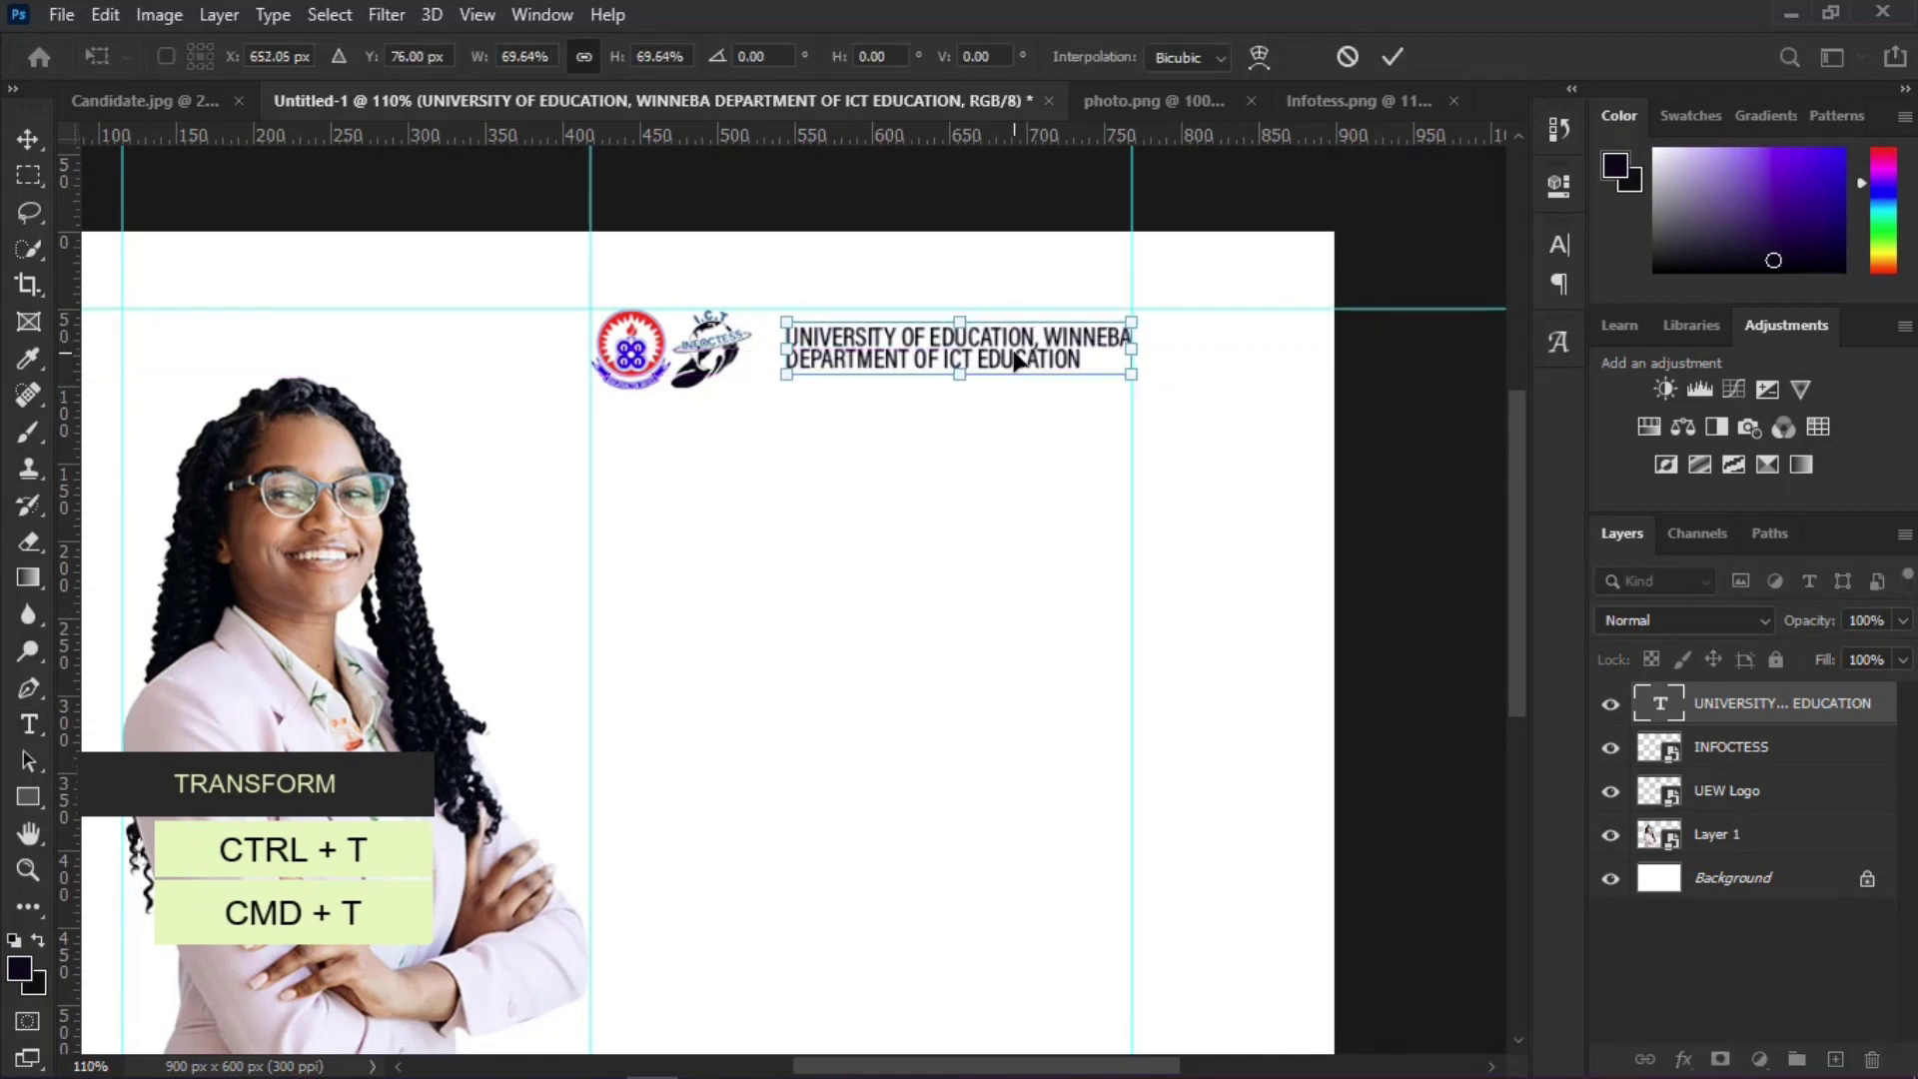
key(shift+Left)
key(Return)
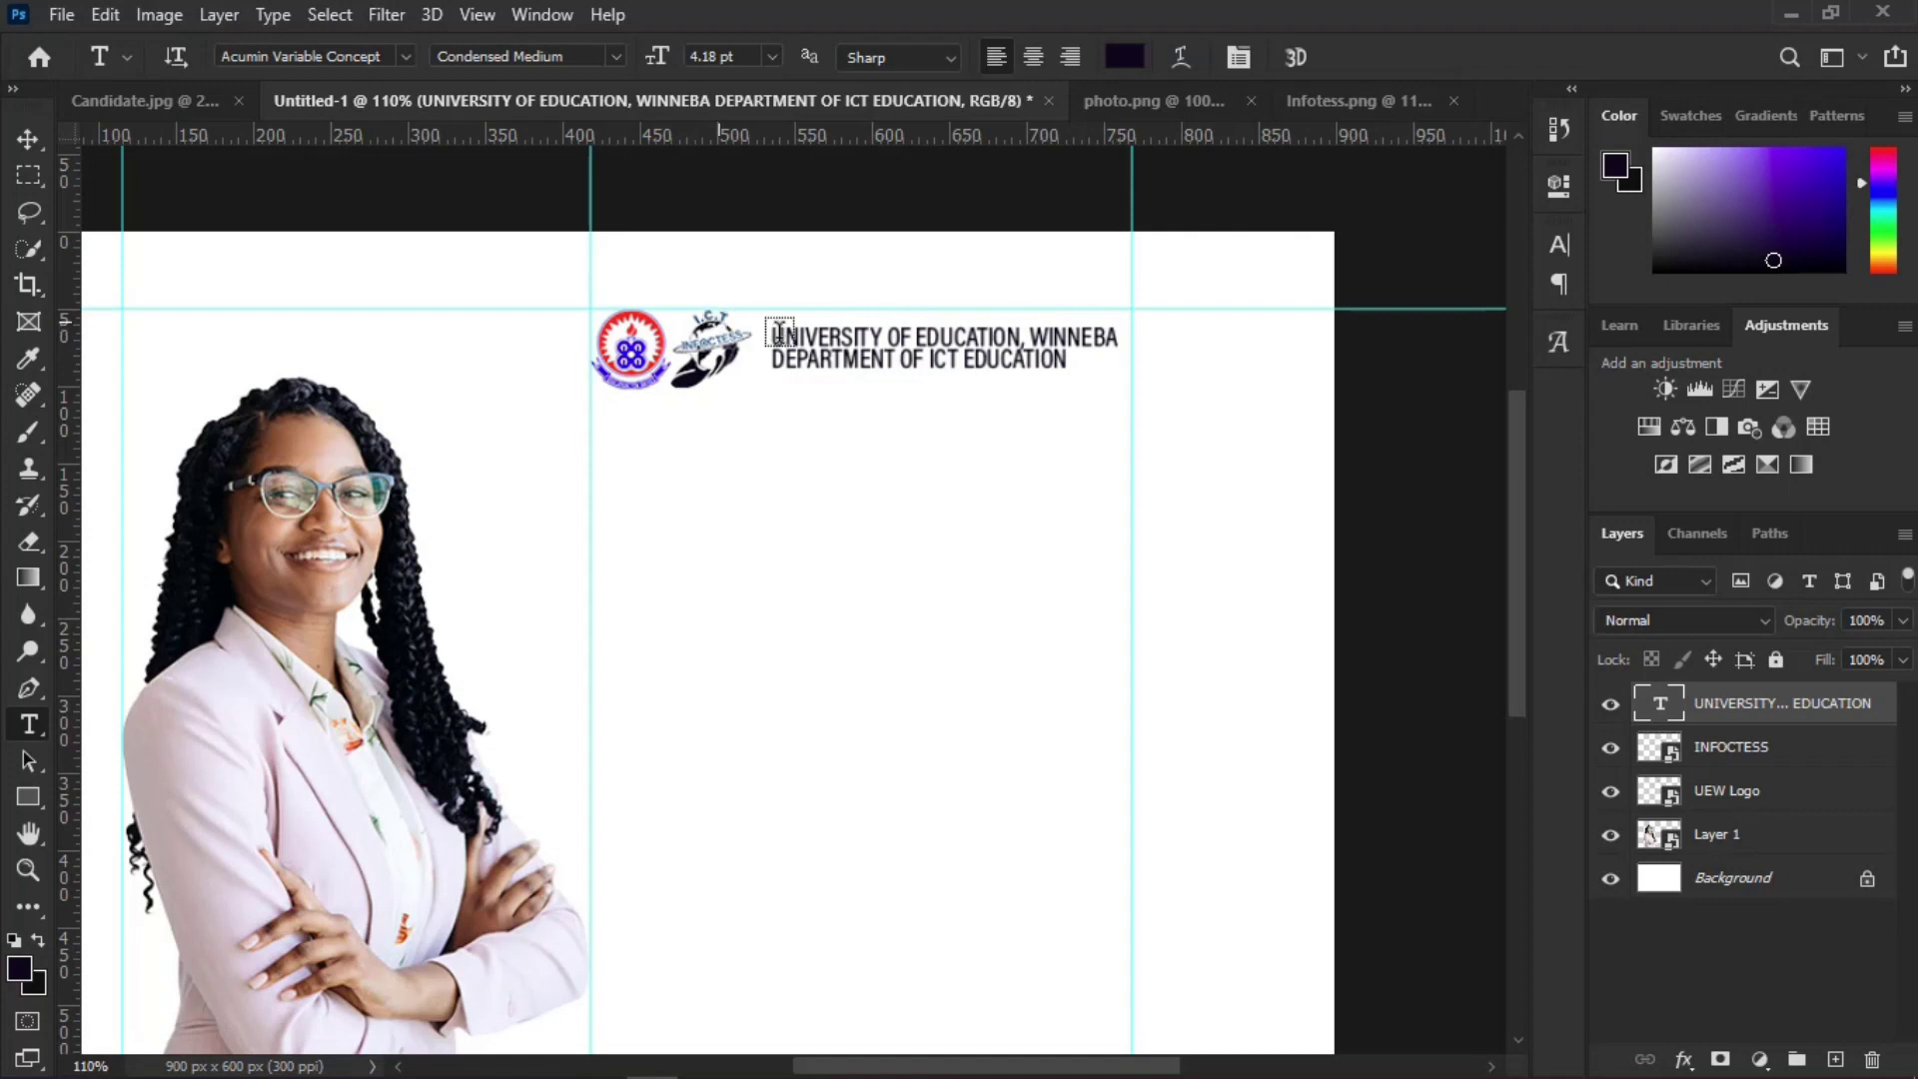
Step: Select both logos and the header text and move them slightly lower
key(v)
scroll(779, 330, down, 2)
click(1774, 799)
shift+click(1775, 707)
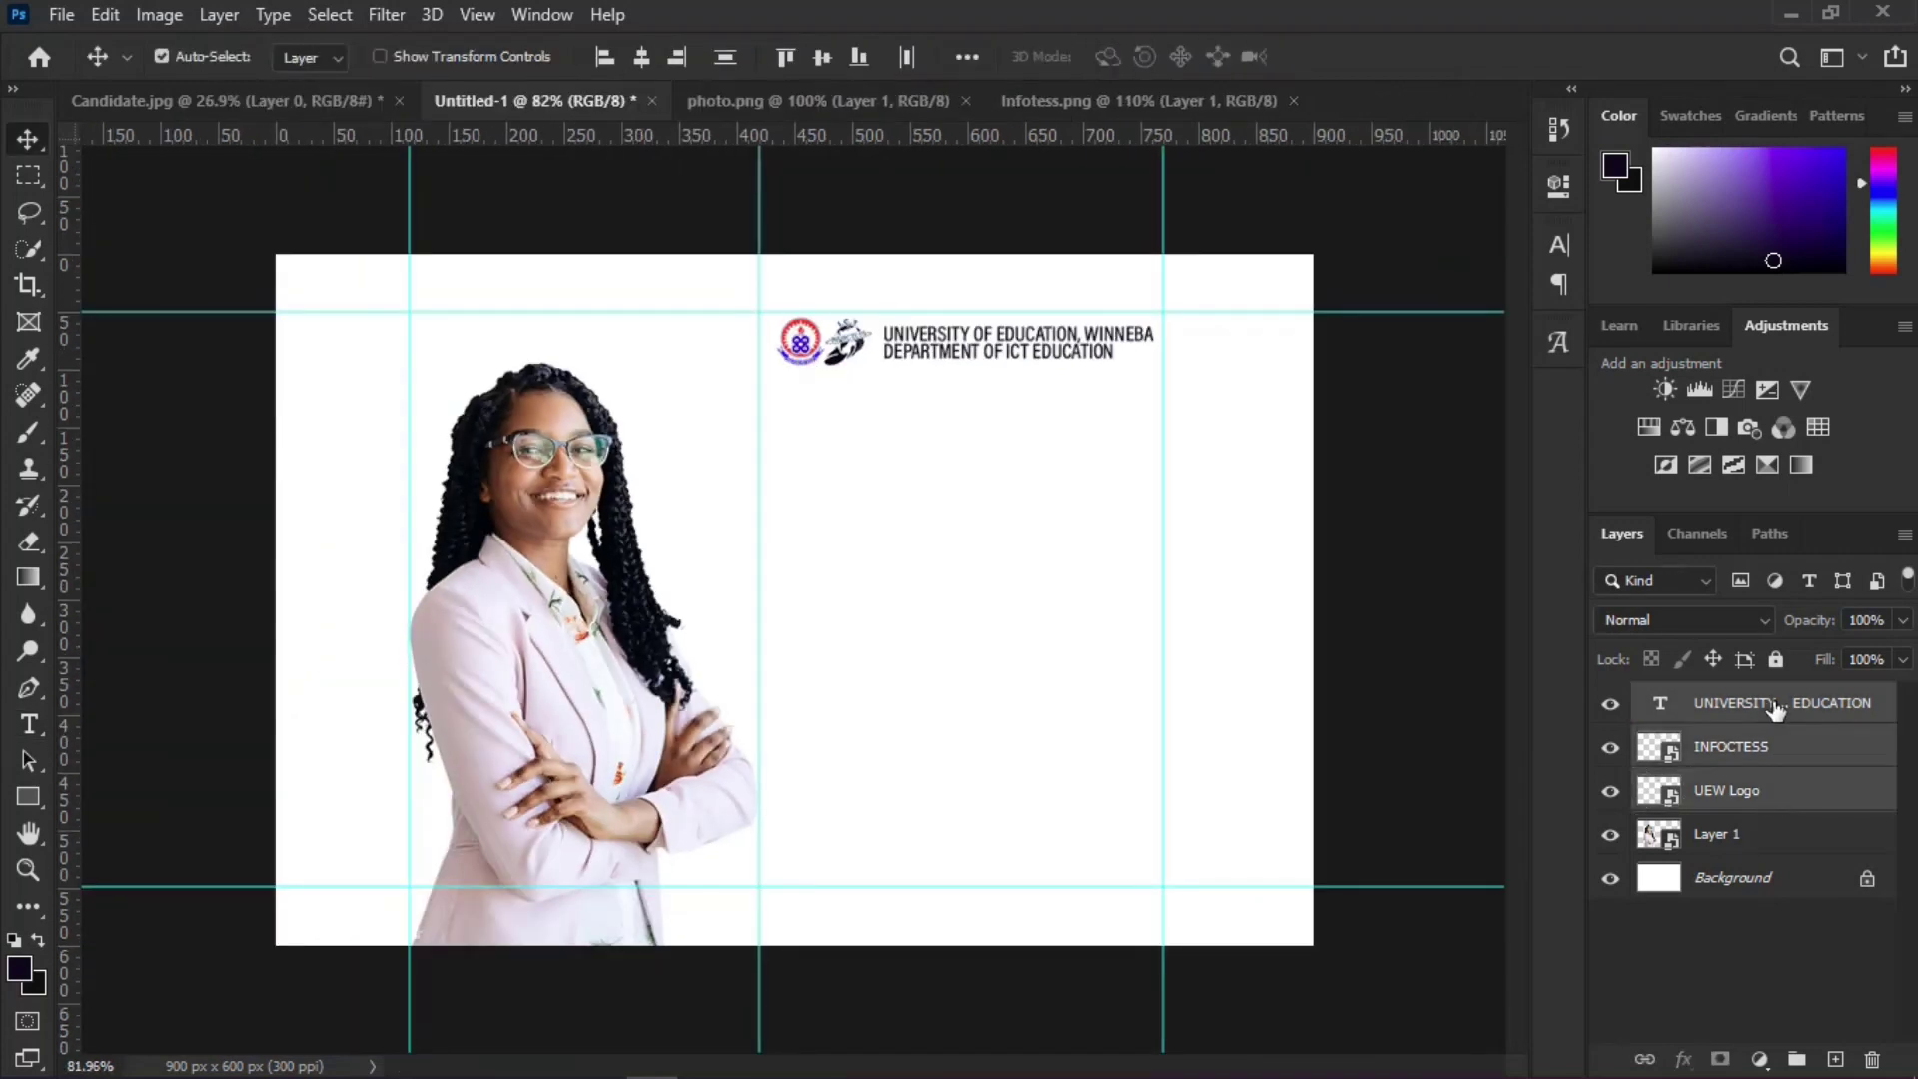
drag(1021, 350, 1019, 401)
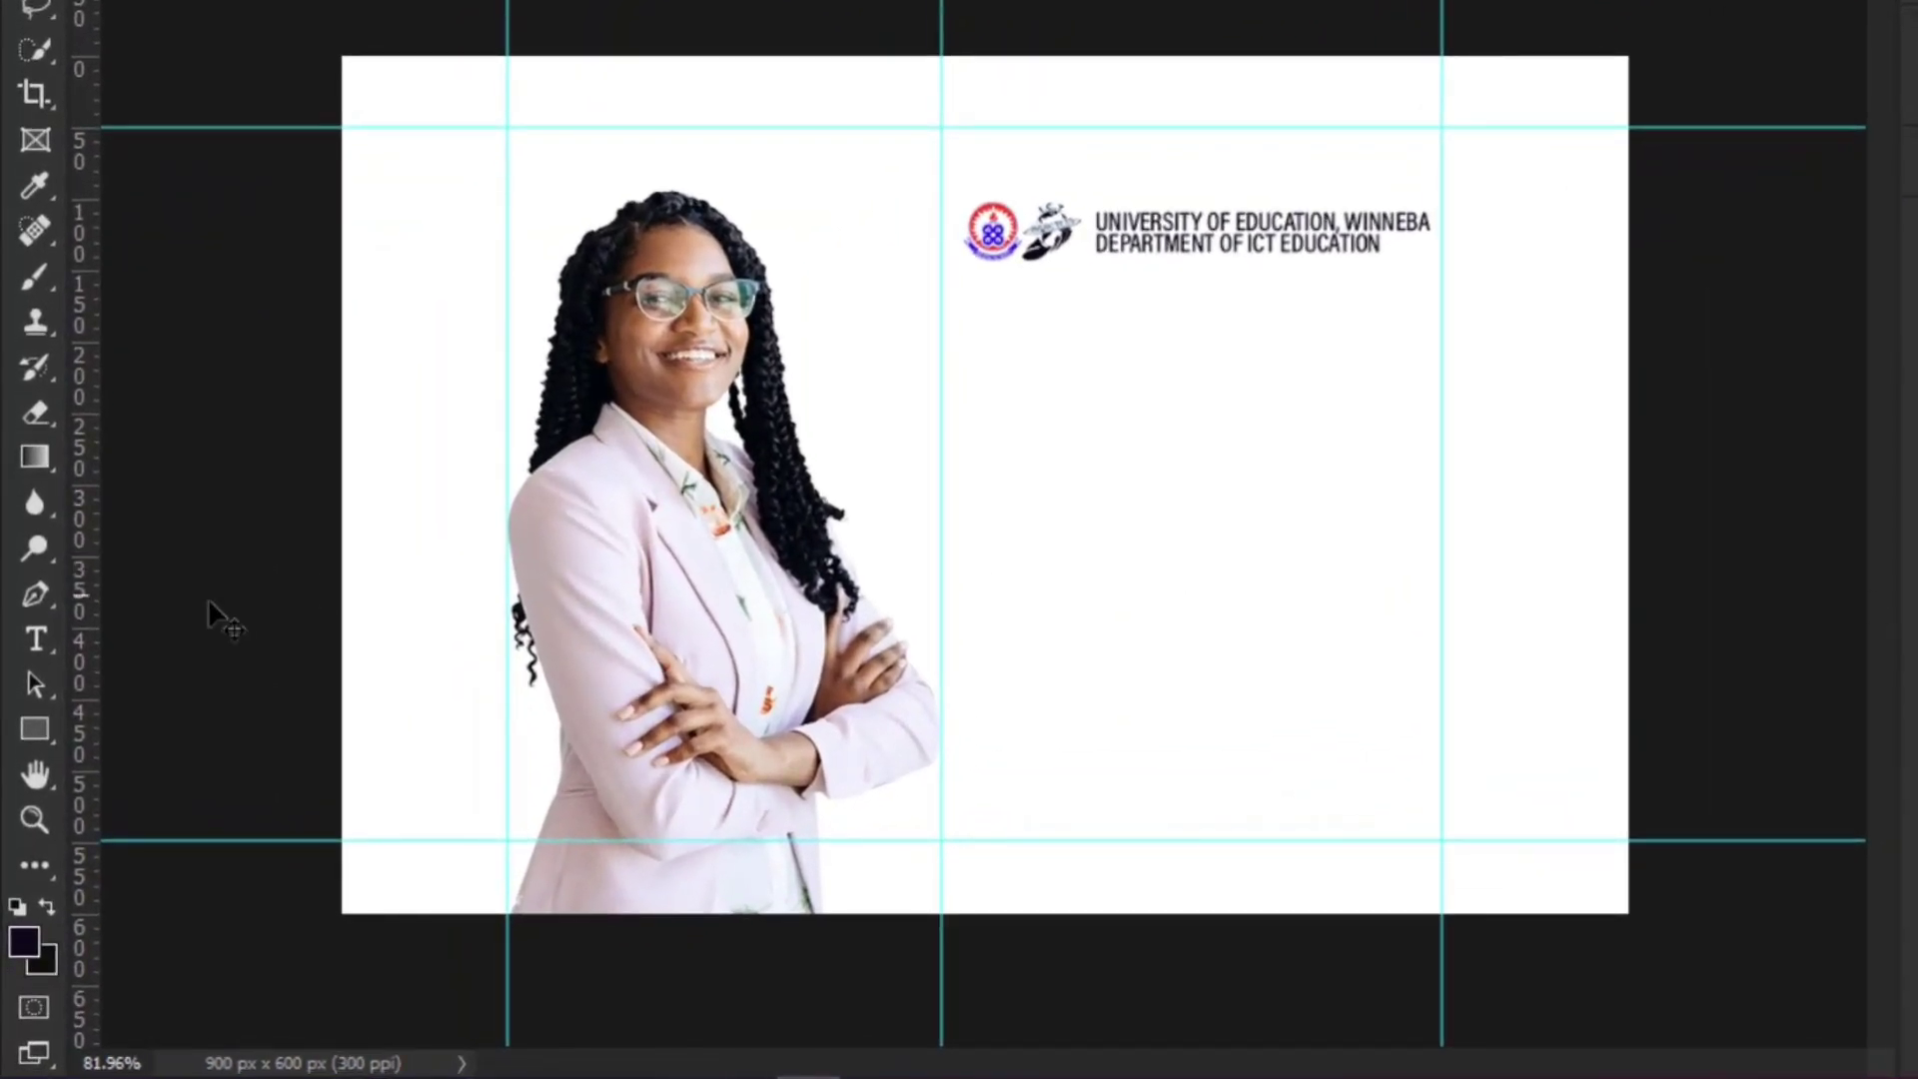
Step: Add a 'Lorem Ipsum' text line in Condensed Black 36 pt and drag it under the header
click(39, 635)
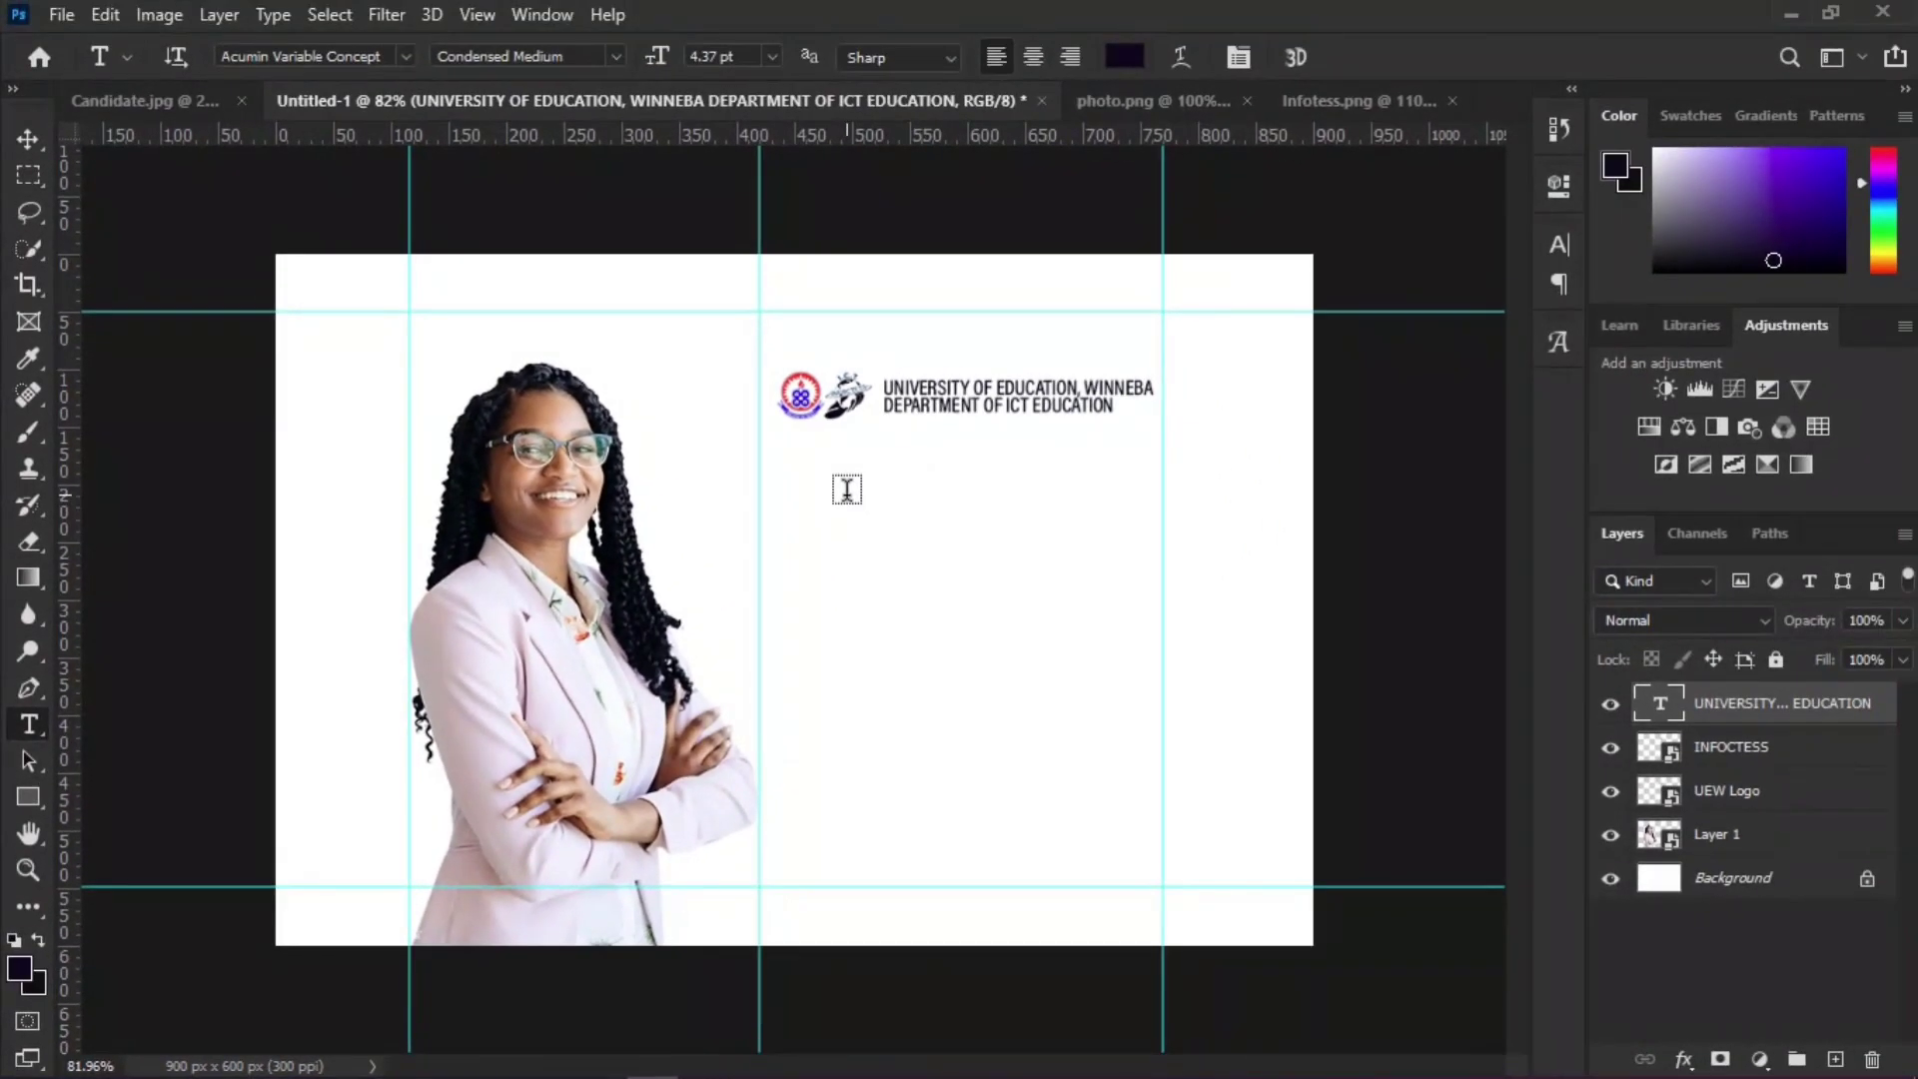
click(846, 490)
key(ctrl+plus)
key(ctrl+plus)
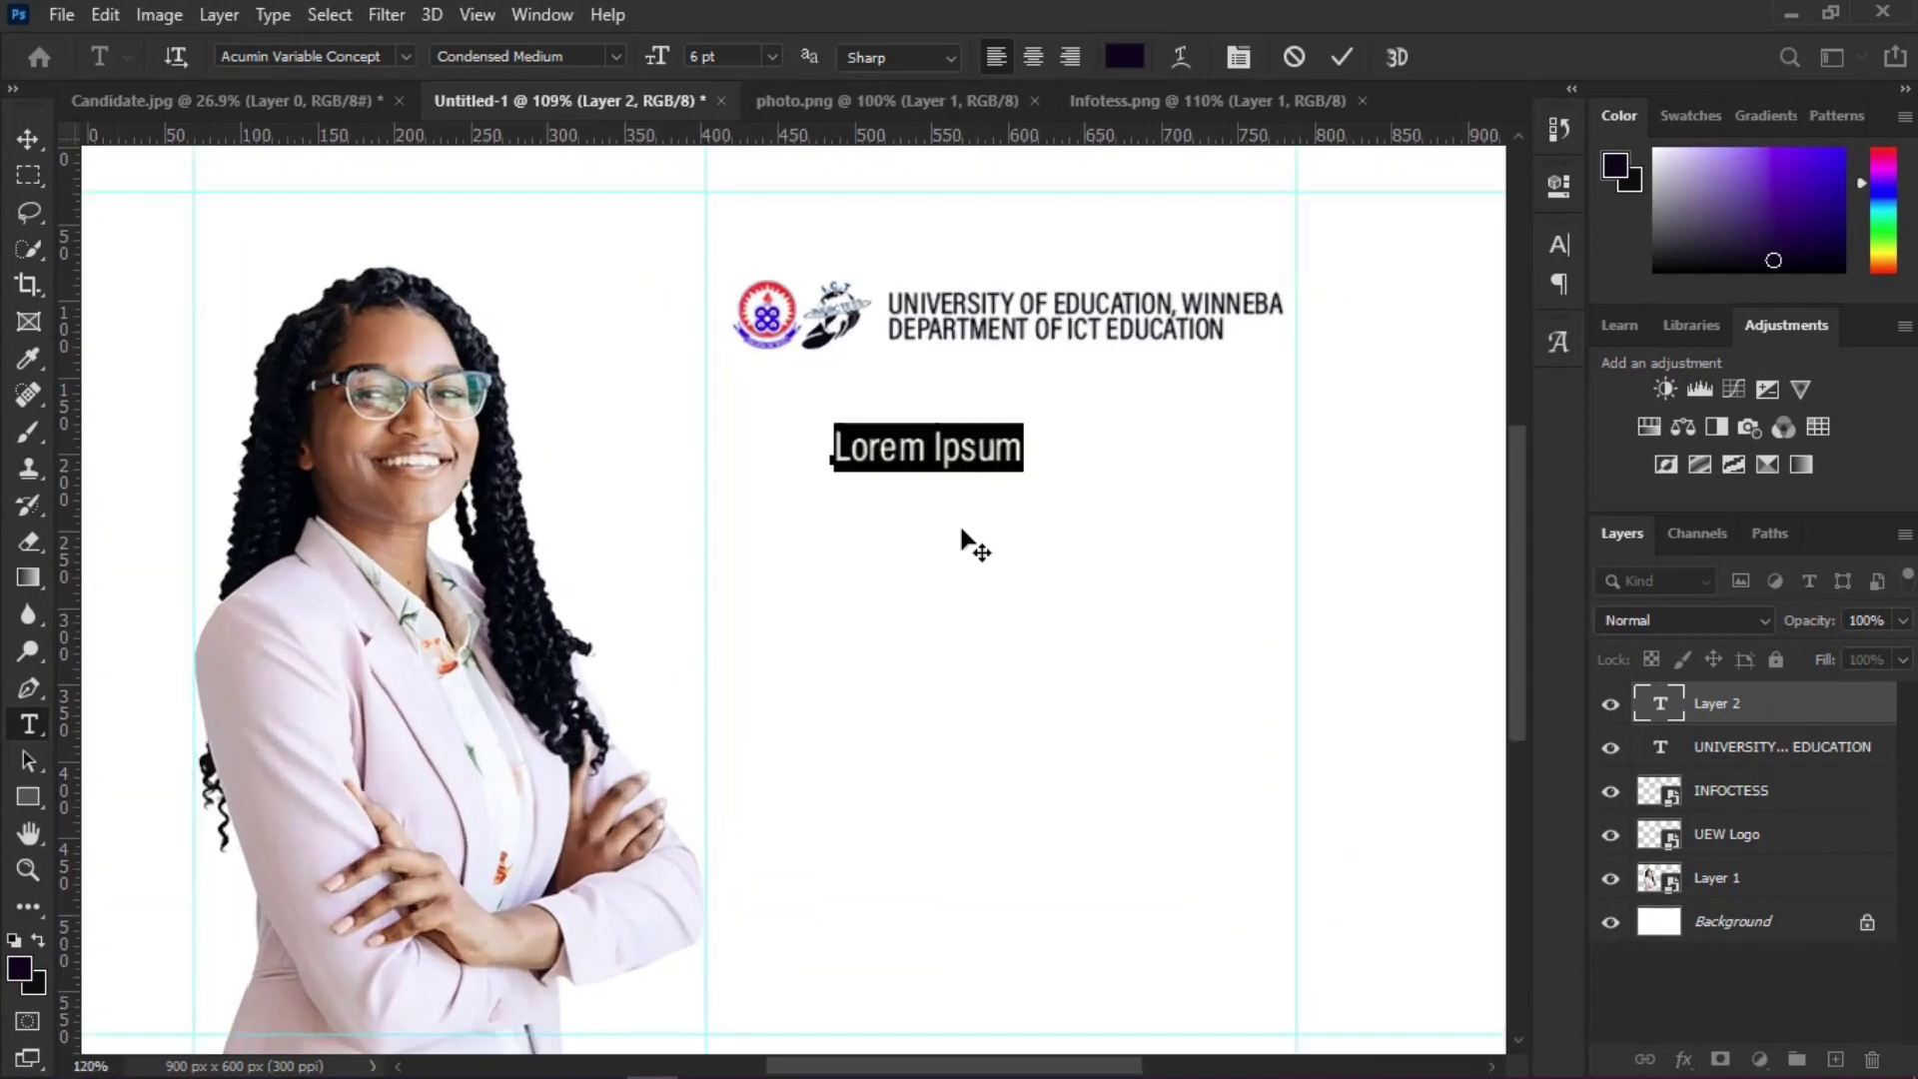
click(616, 57)
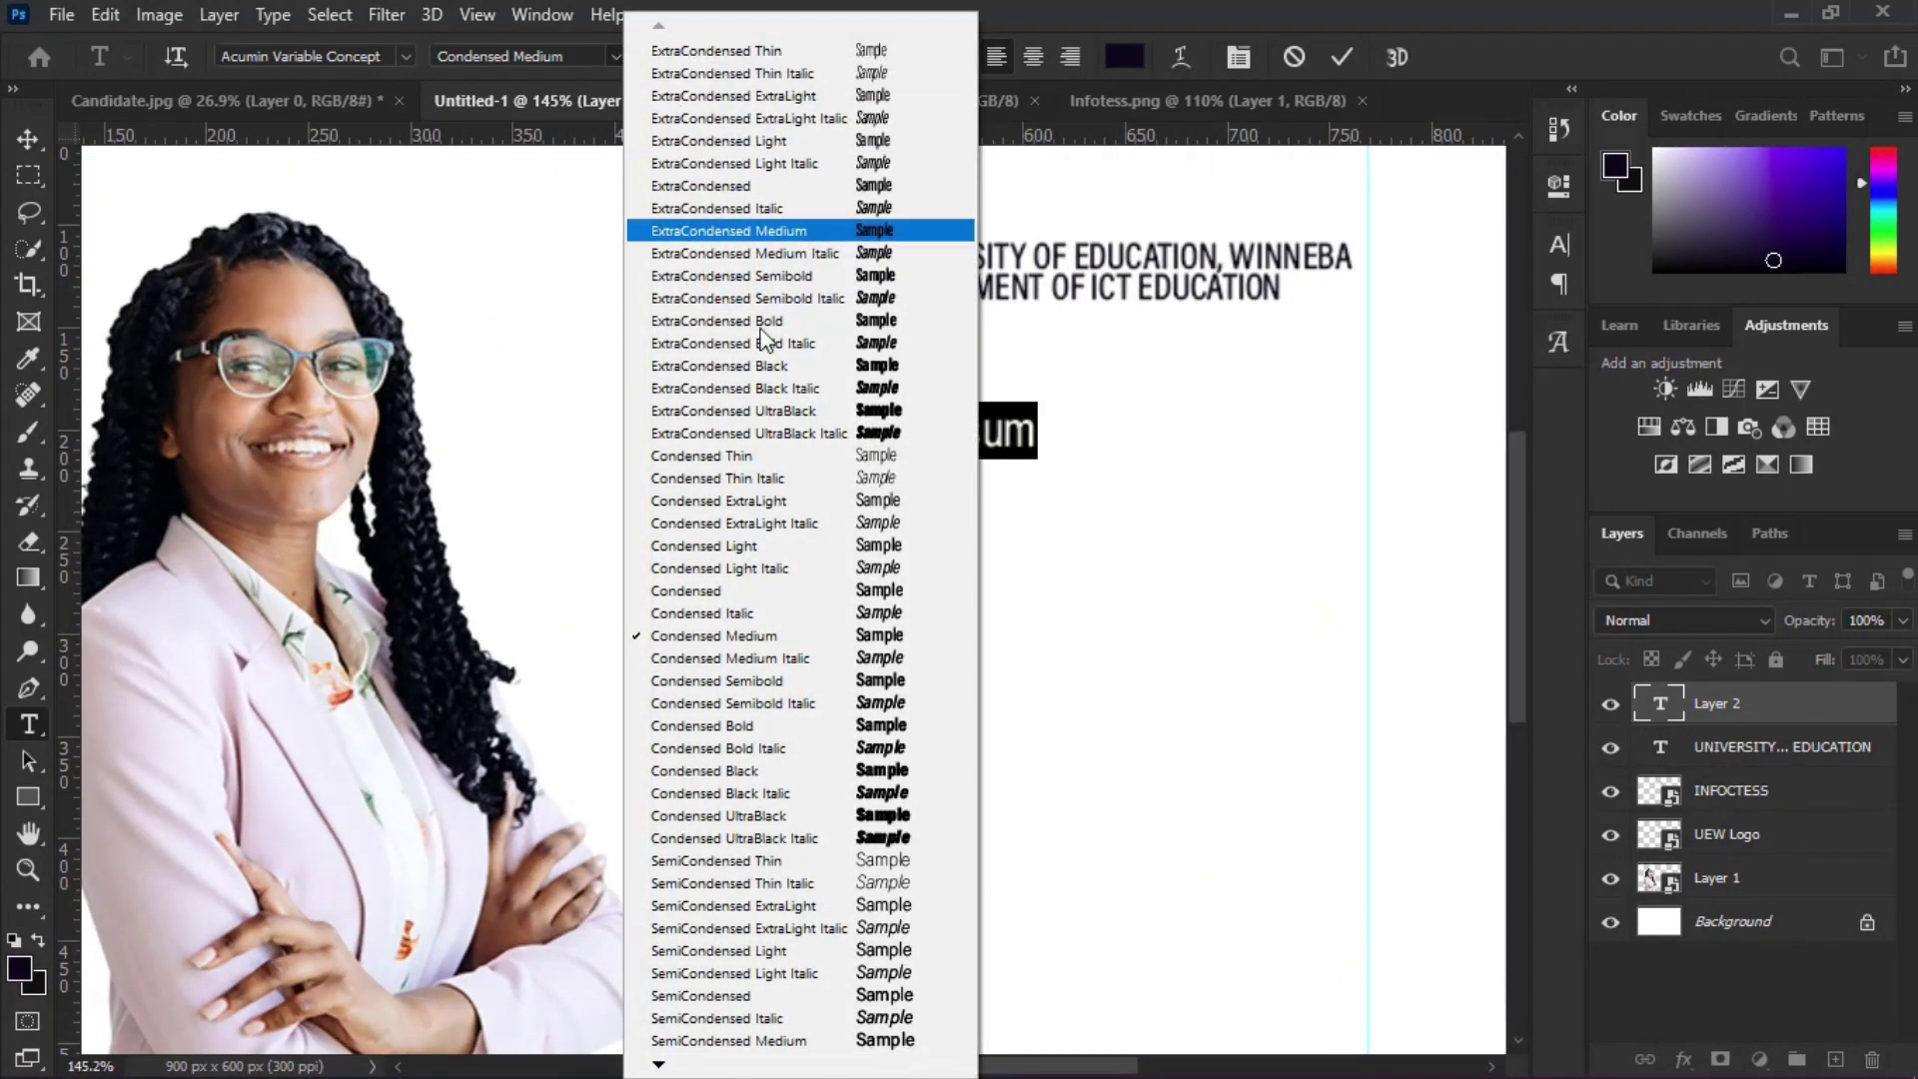
click(867, 771)
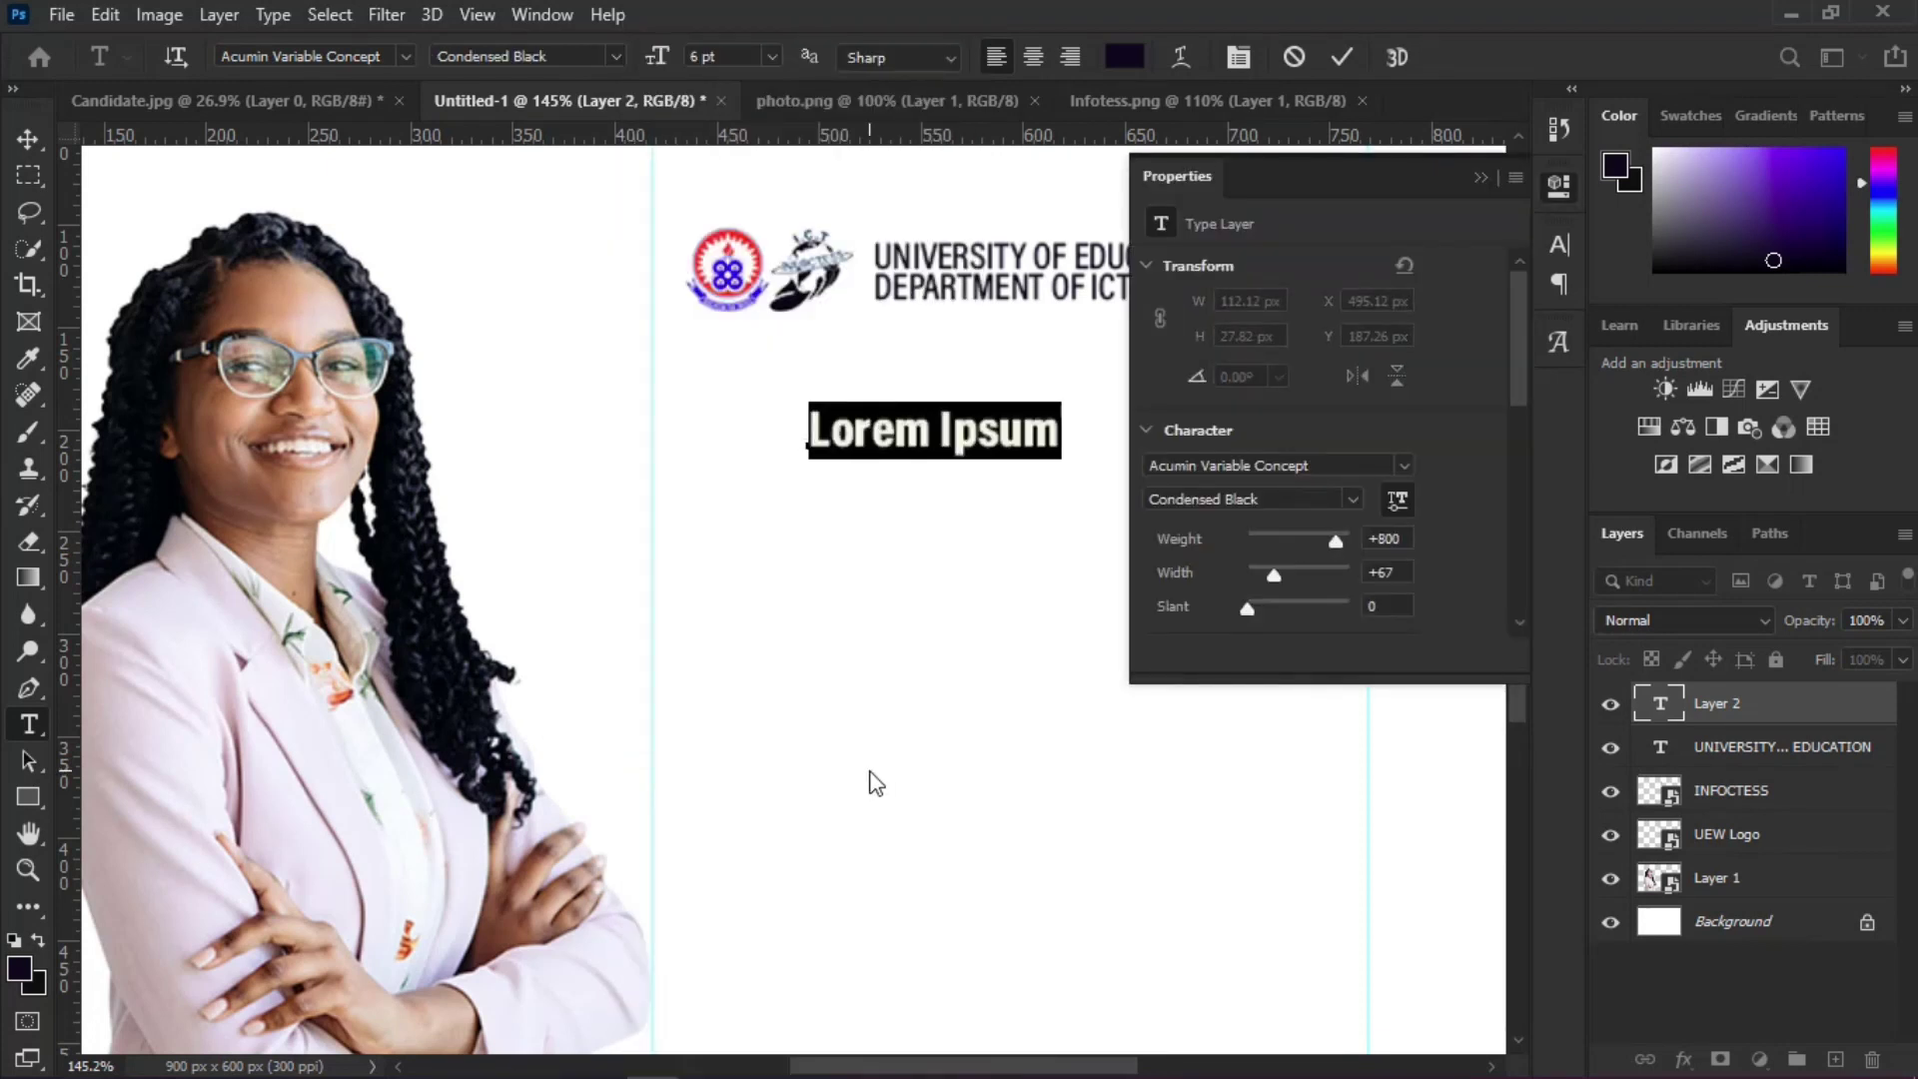
click(779, 54)
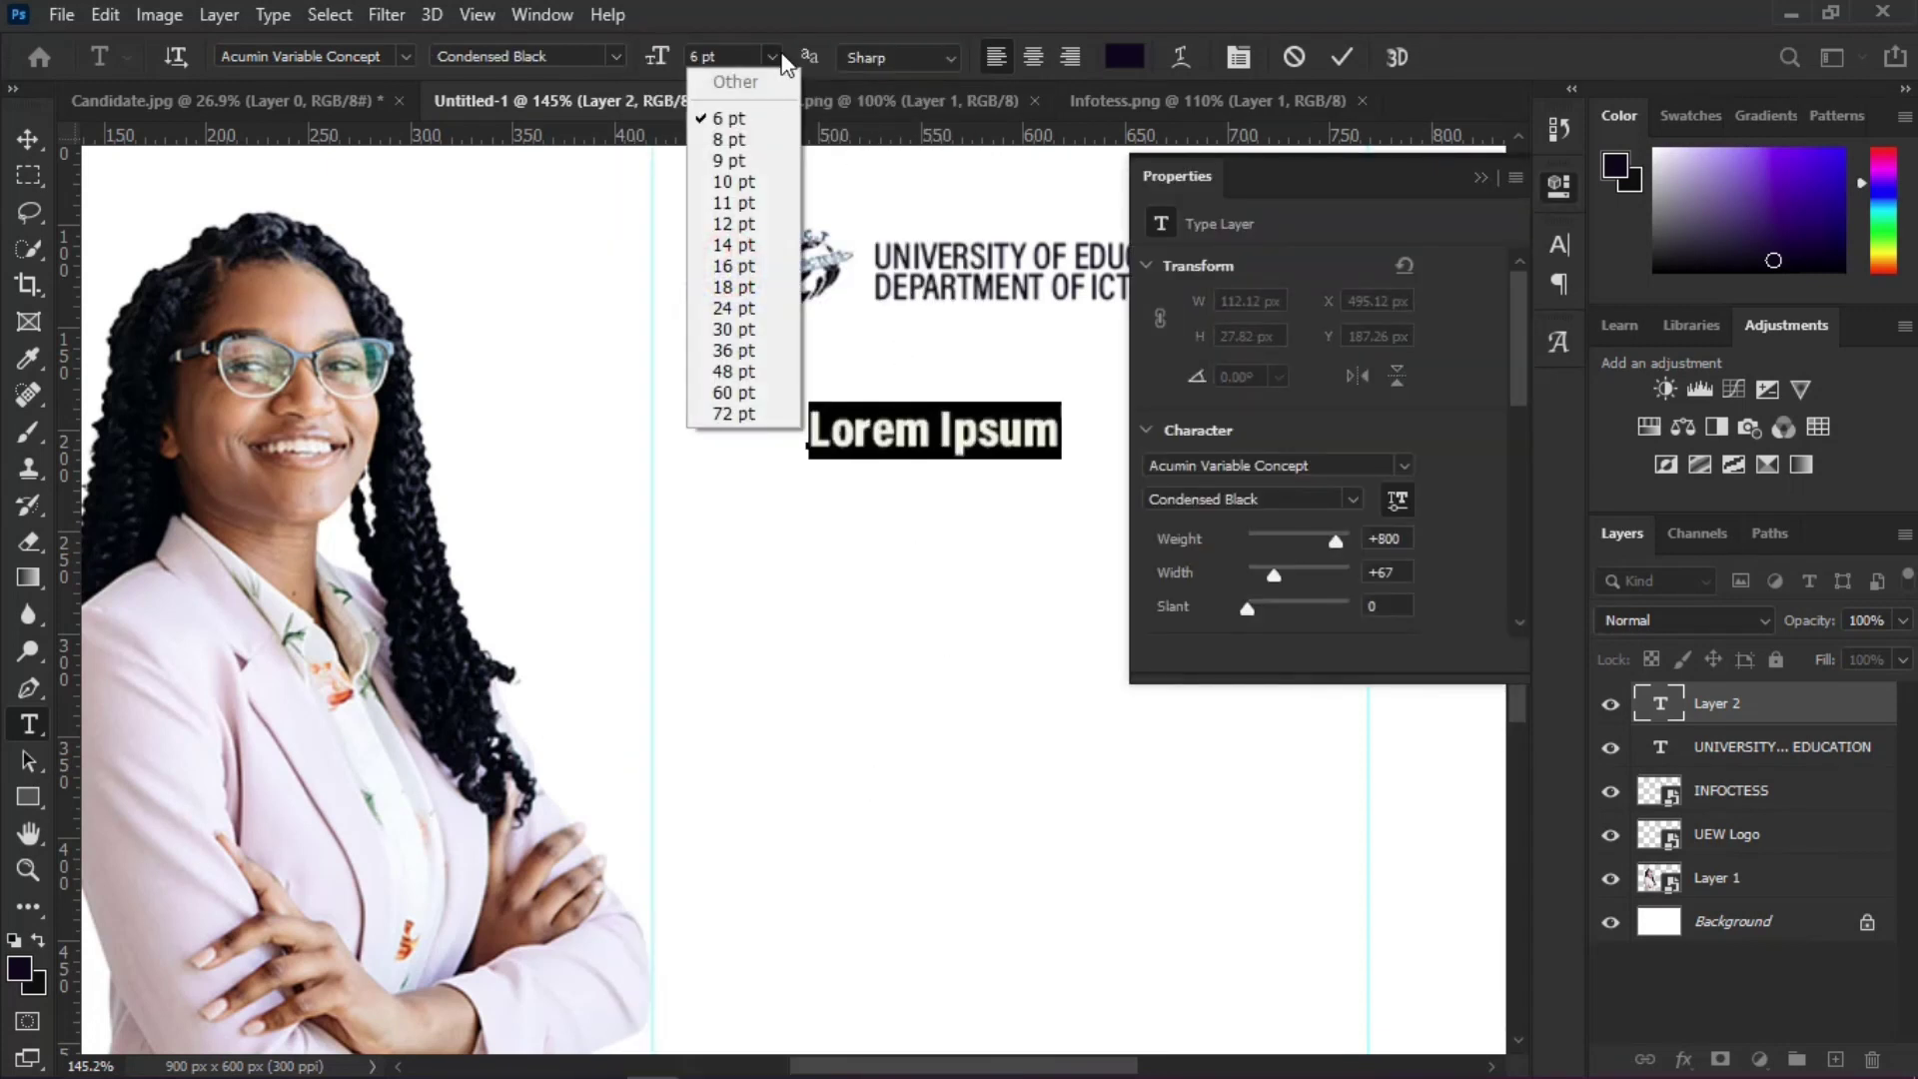
click(758, 352)
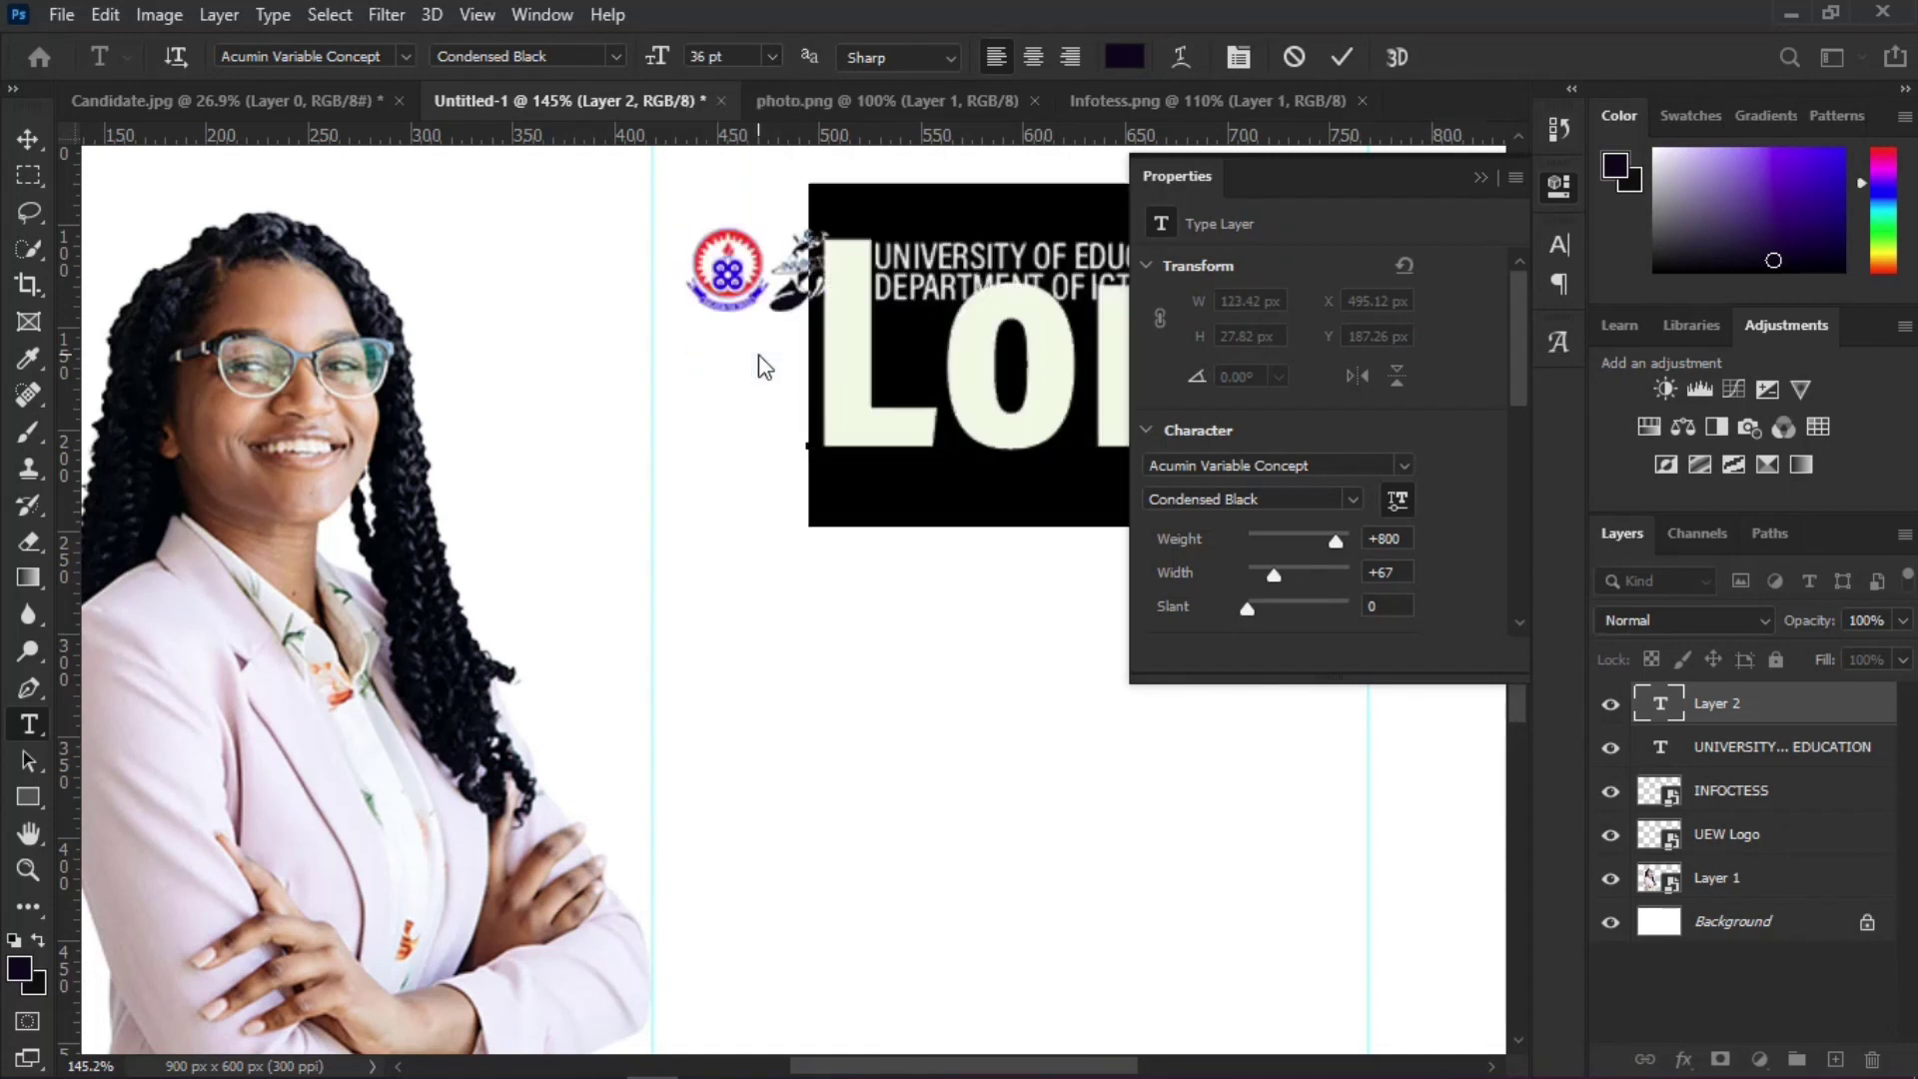
drag(1061, 625, 952, 809)
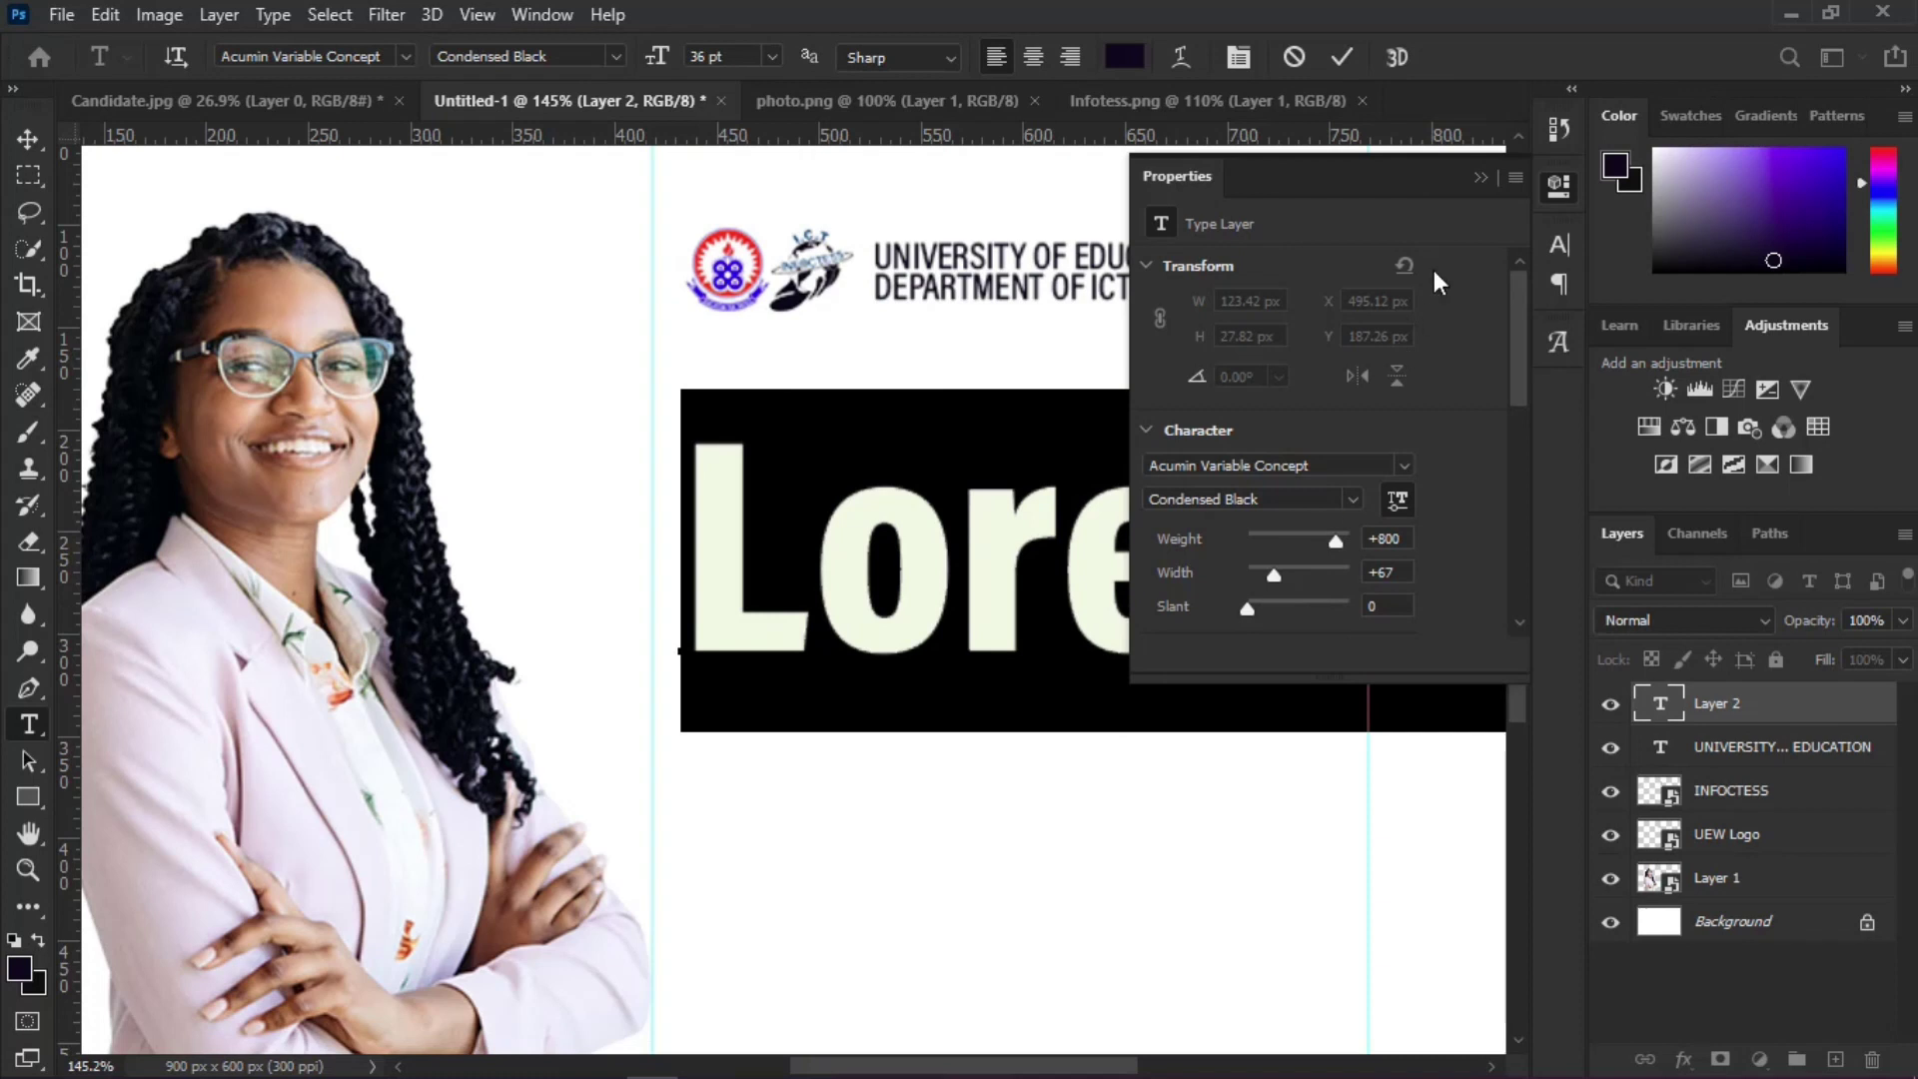
Step: Set leading to Auto and tracking to -50, then type SARAH and commit it
click(1558, 252)
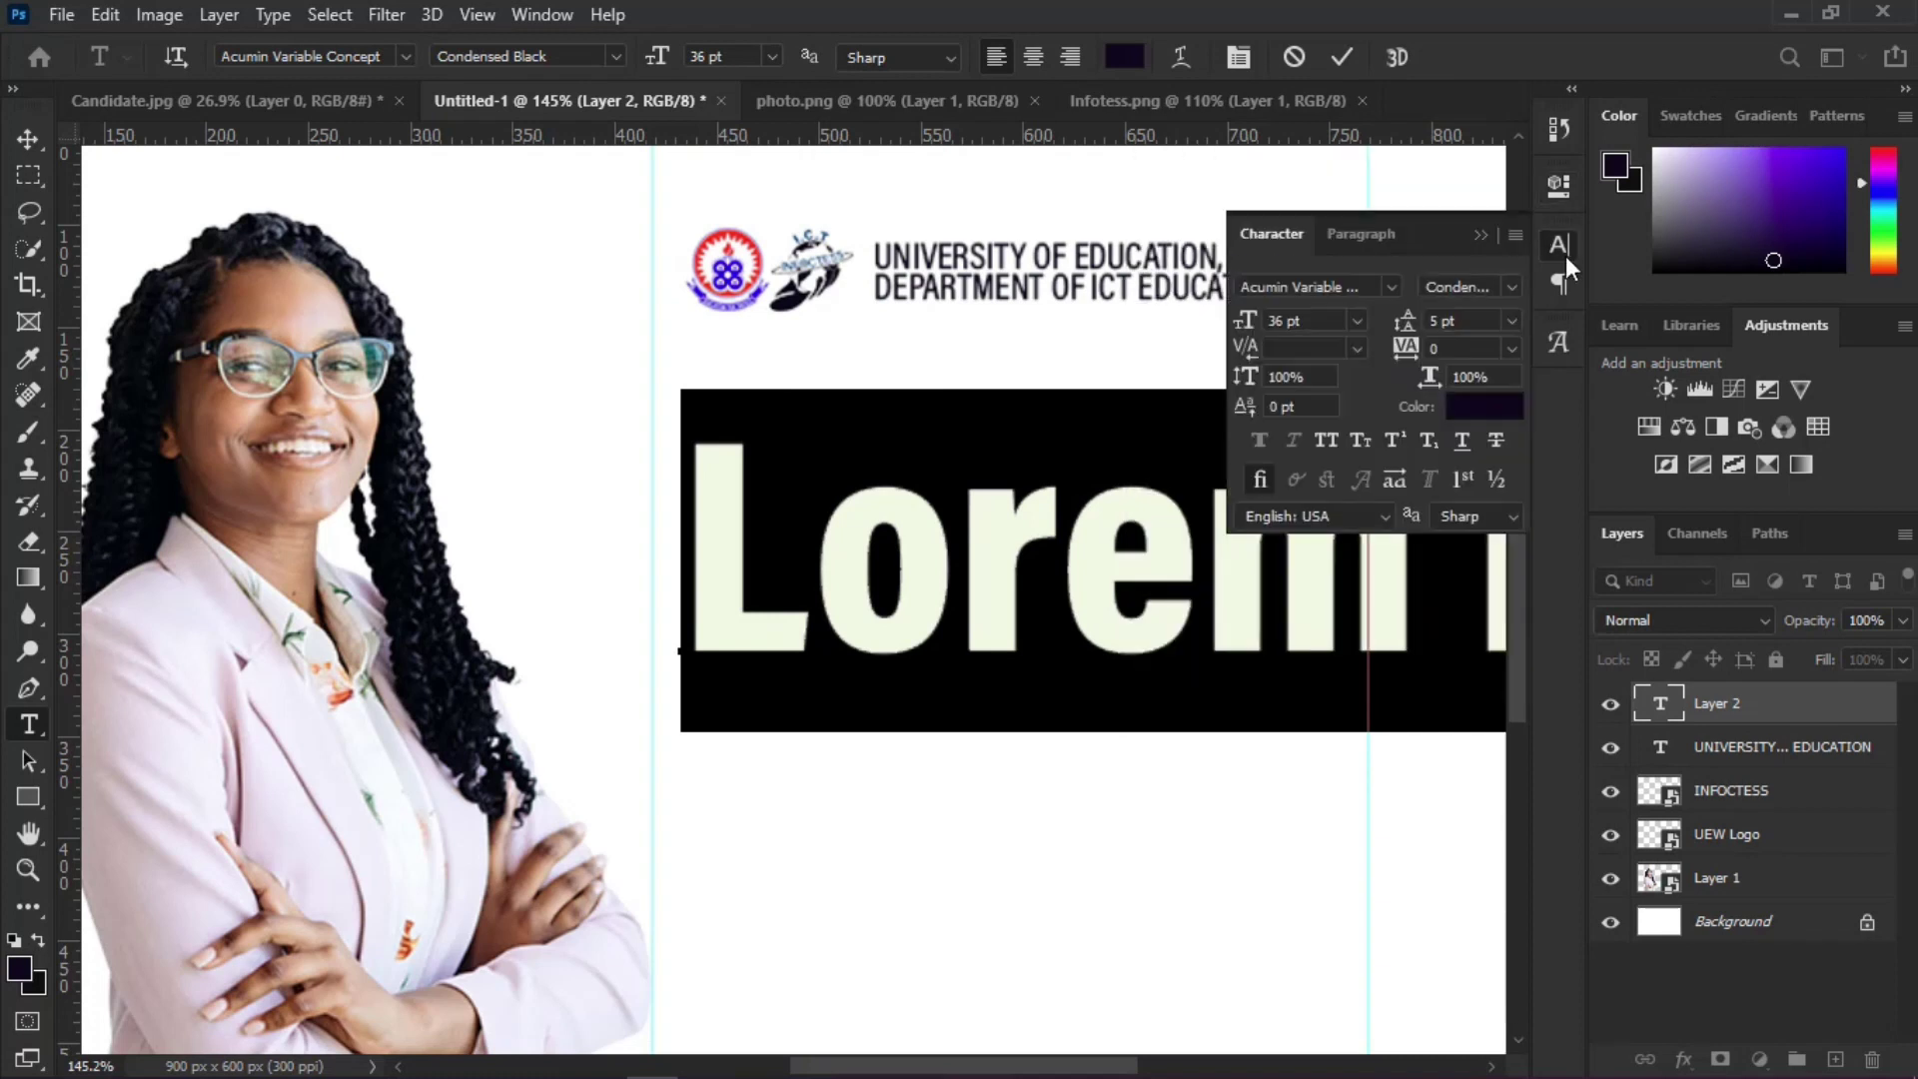
click(1513, 321)
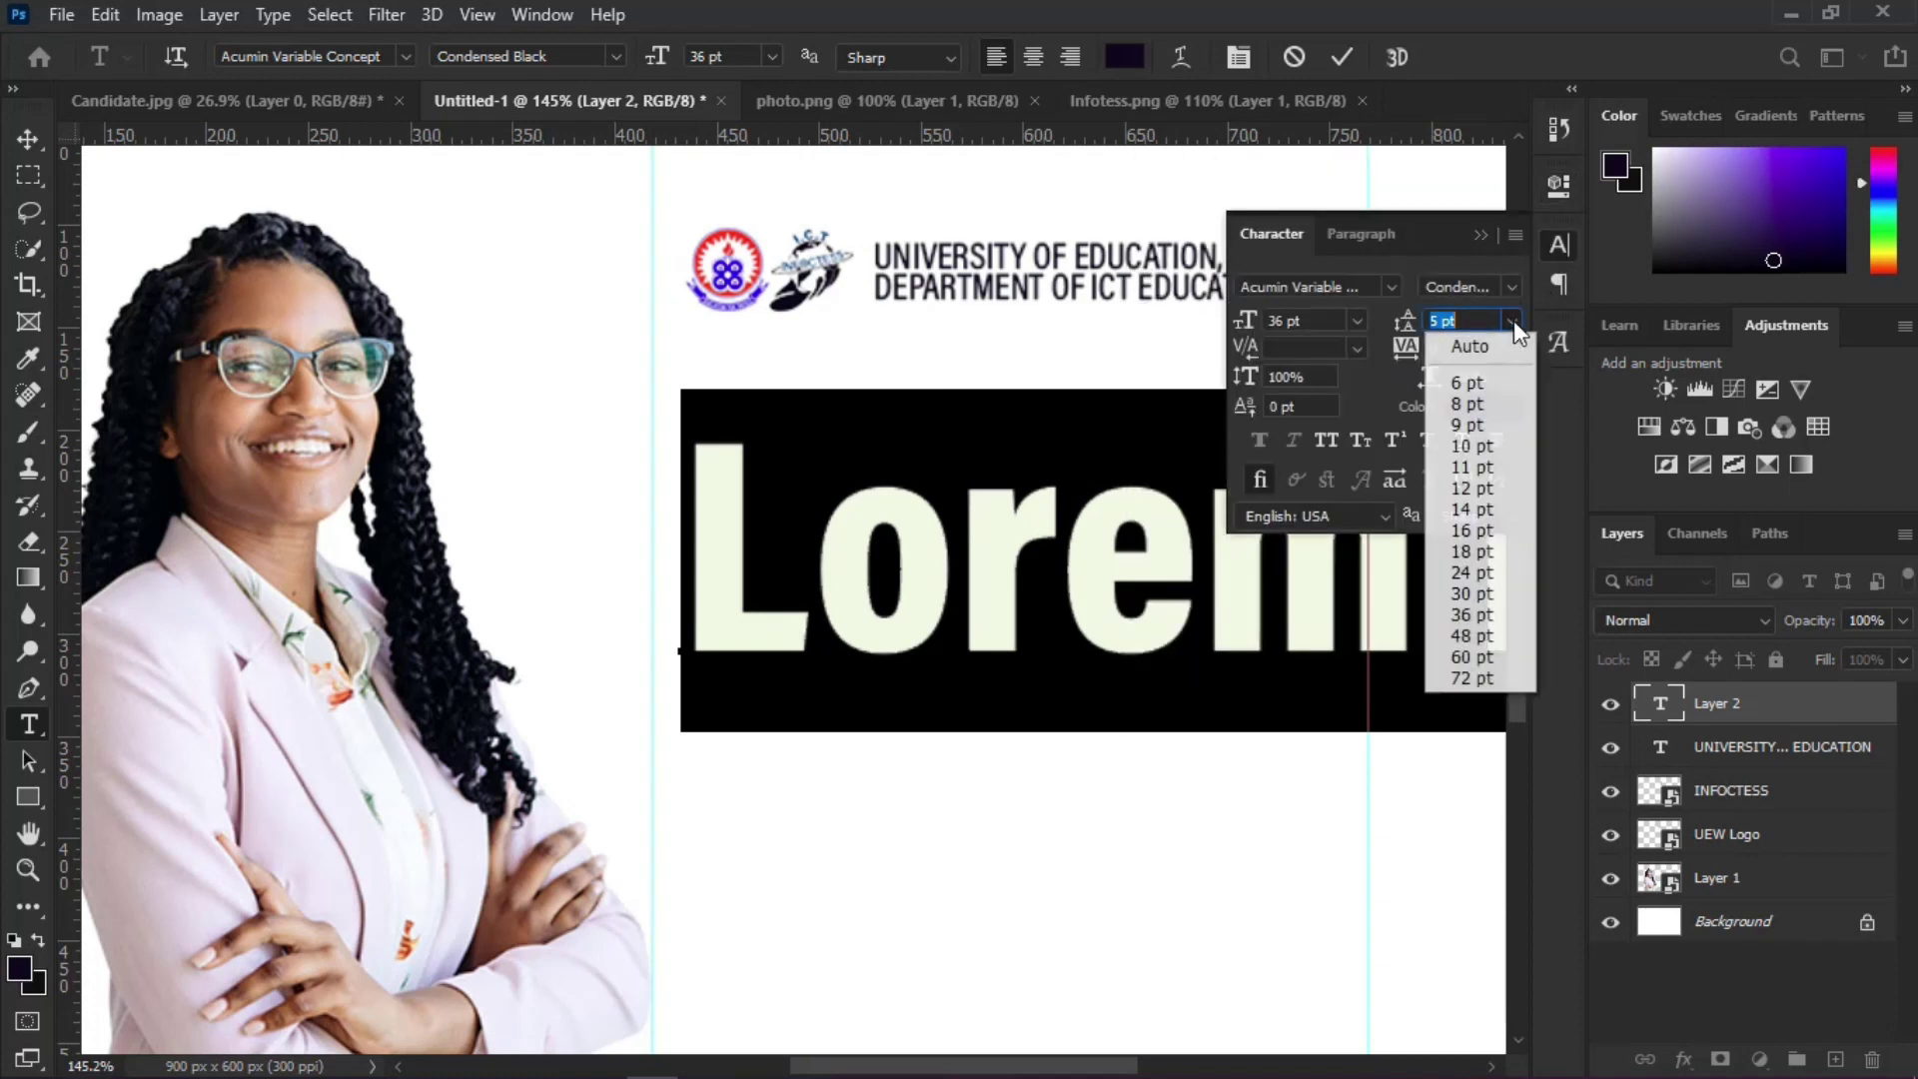
click(1514, 319)
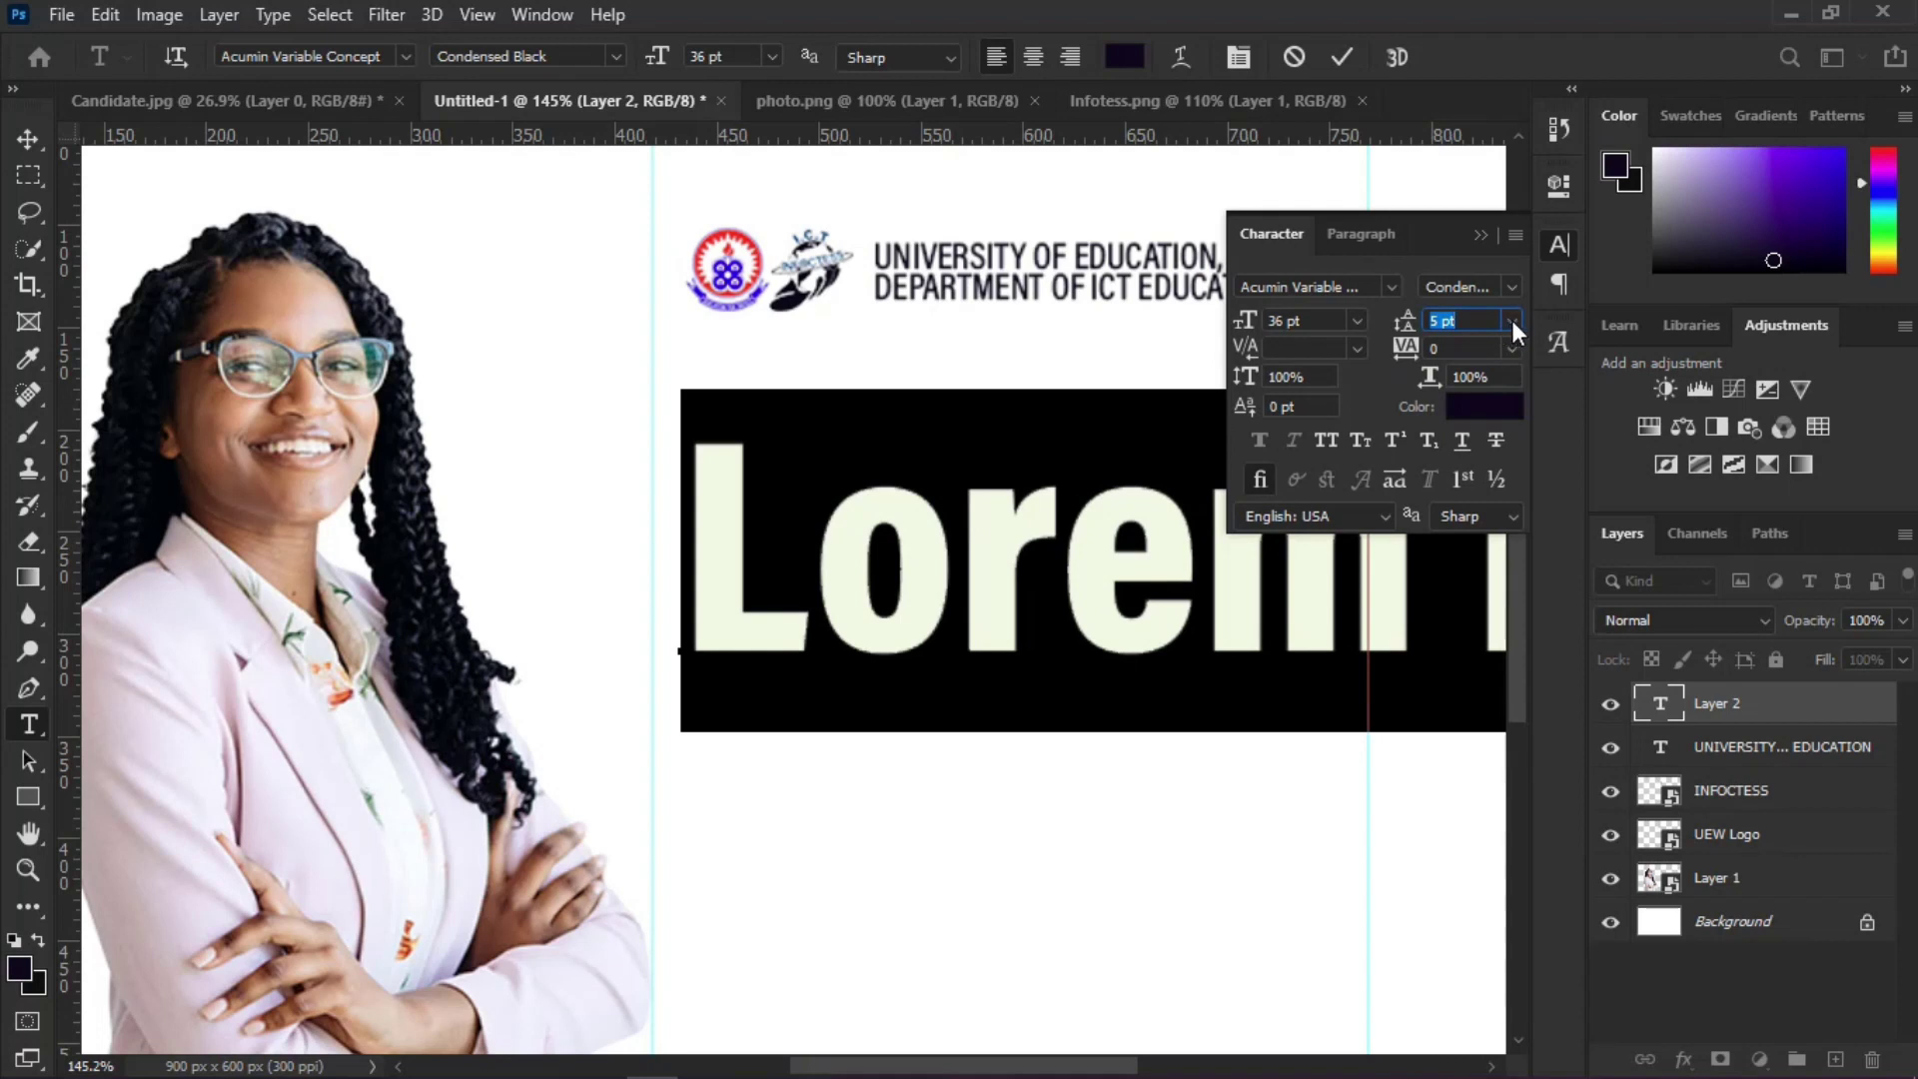
click(1512, 320)
click(1504, 344)
click(1510, 347)
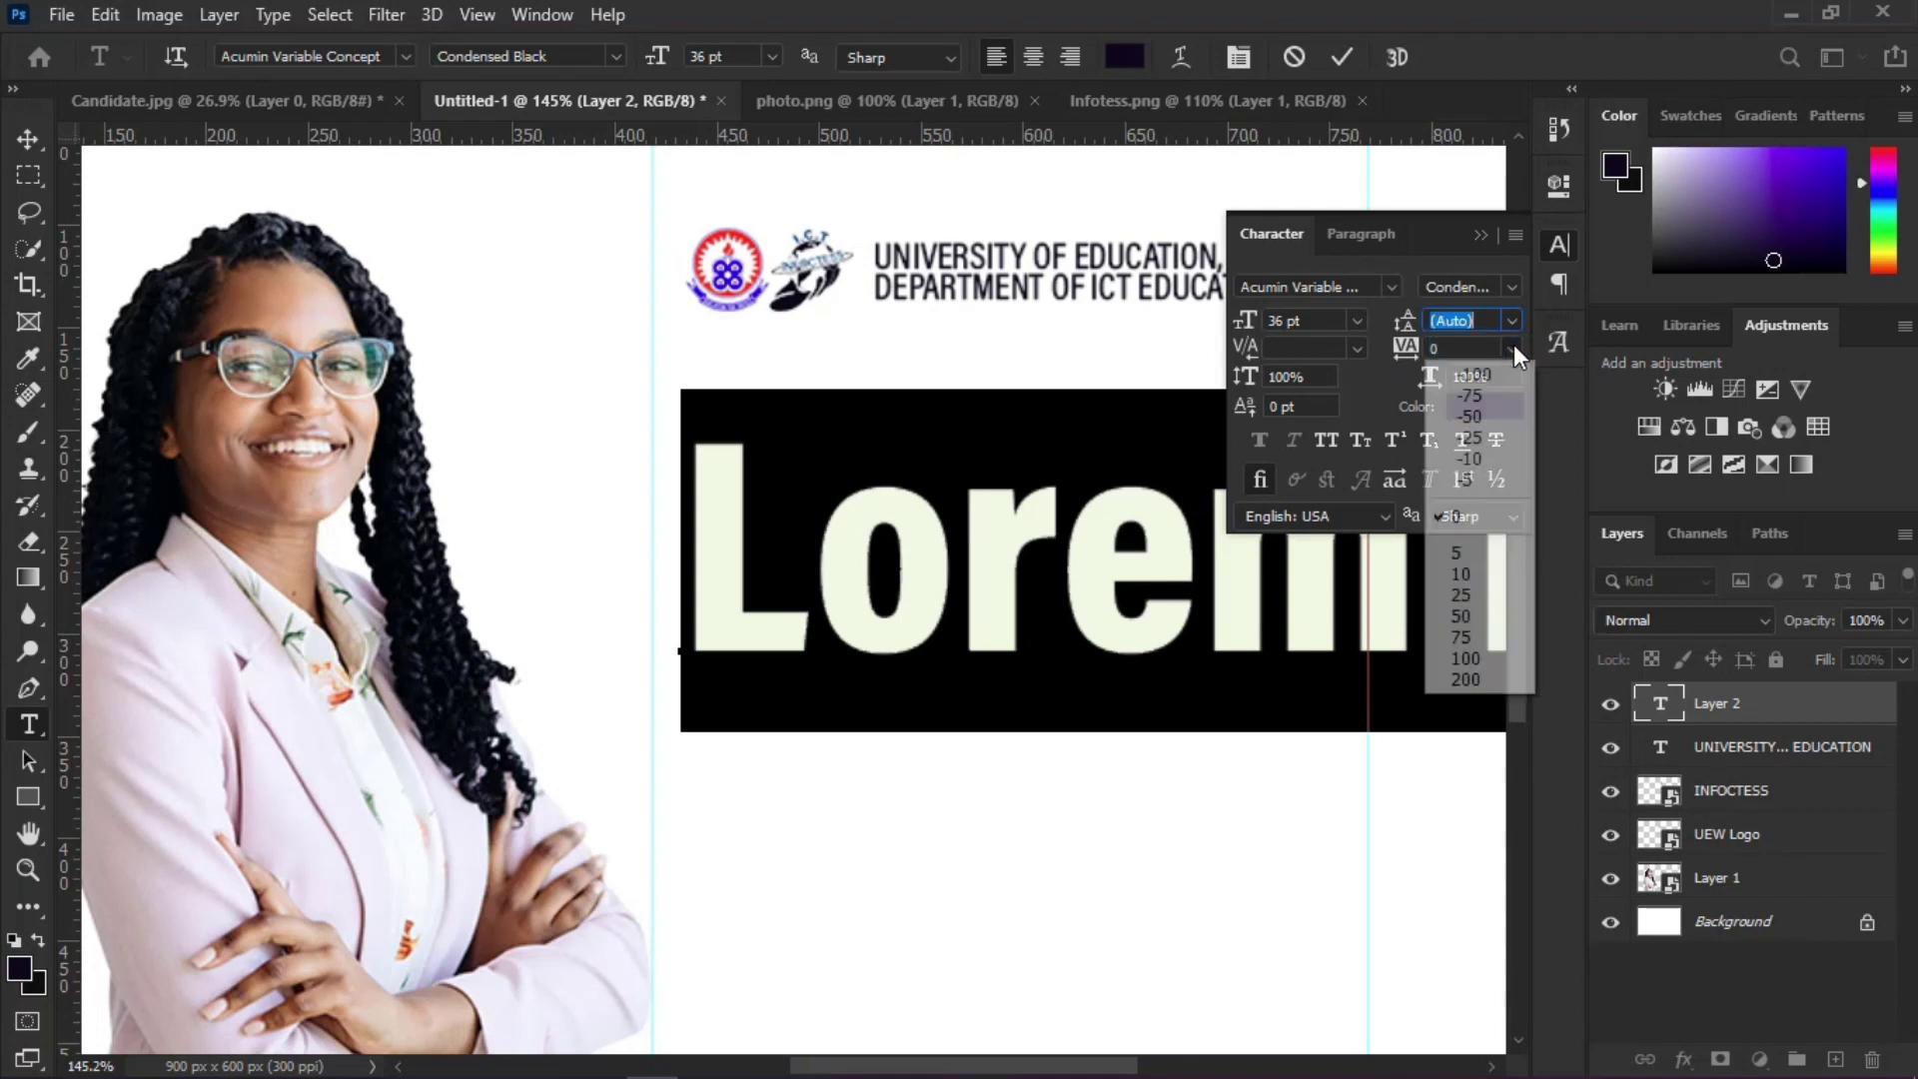
click(1478, 418)
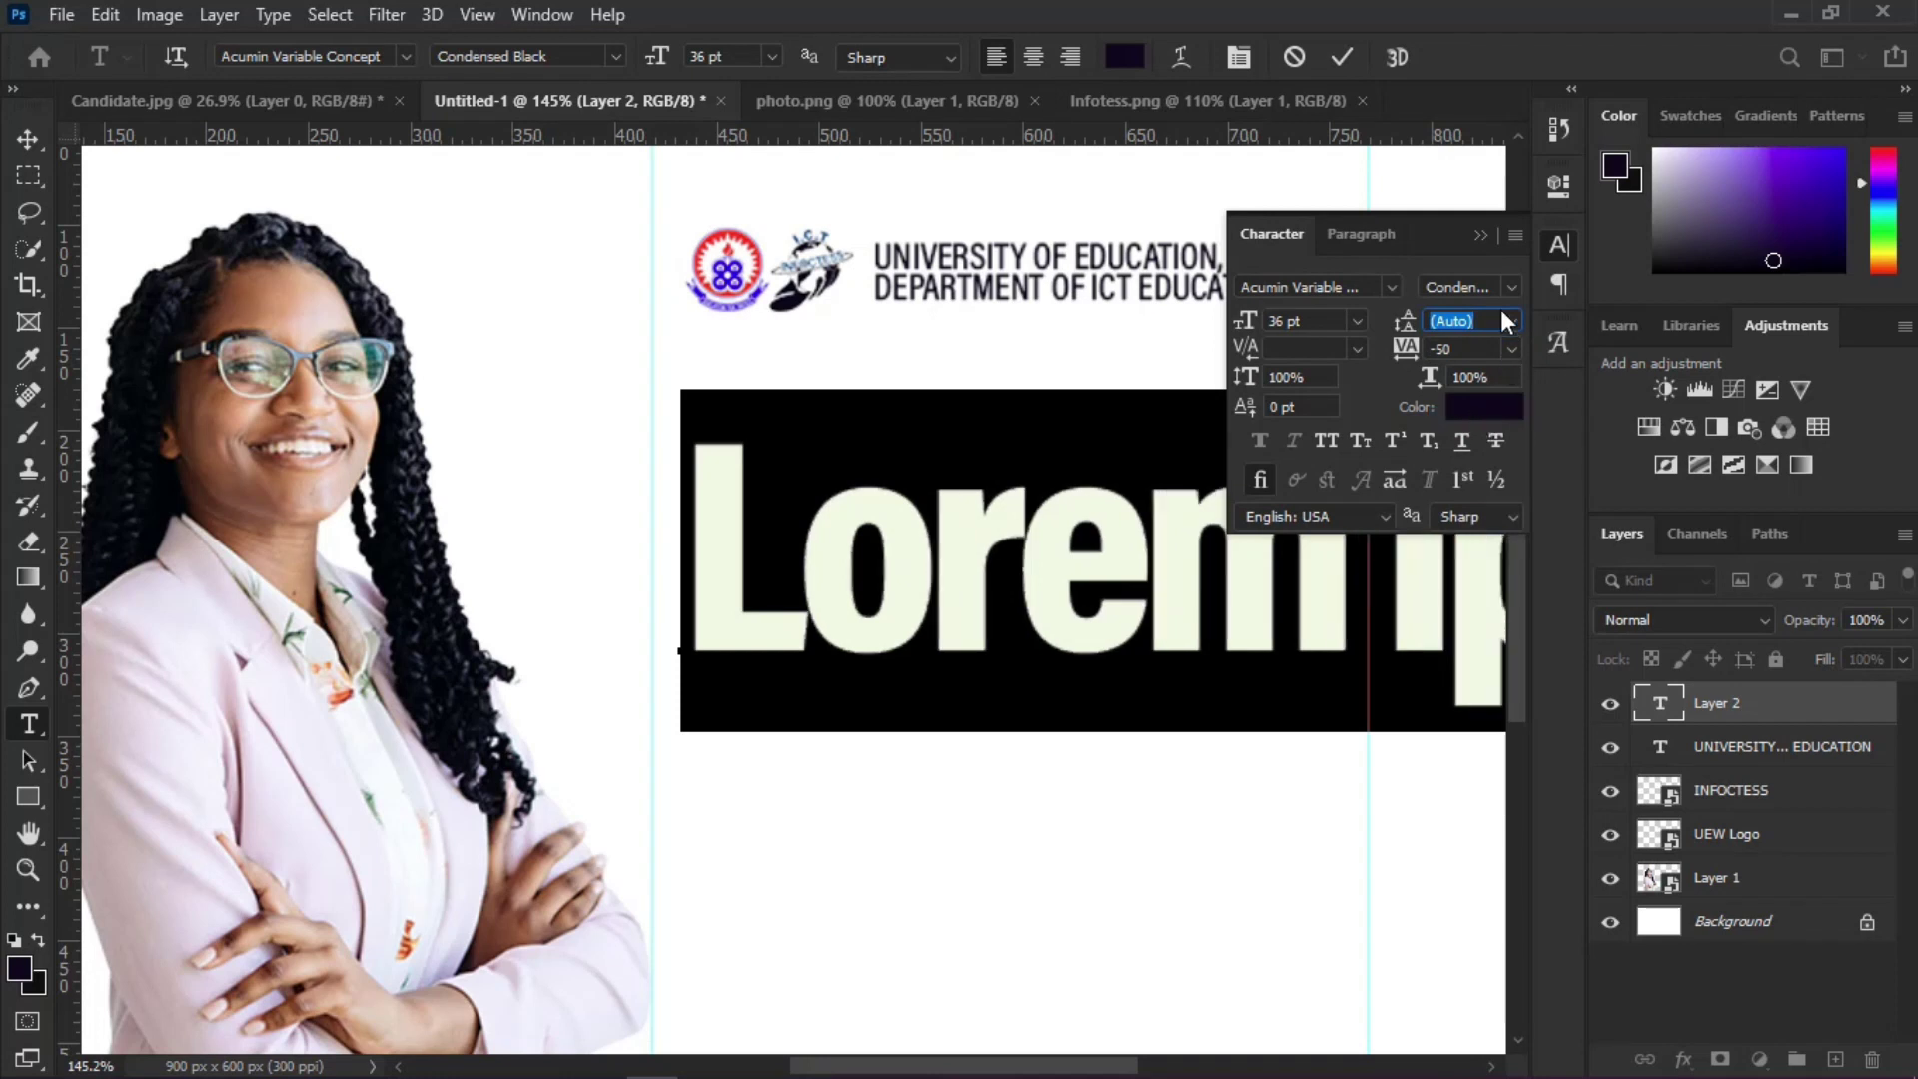
click(1480, 235)
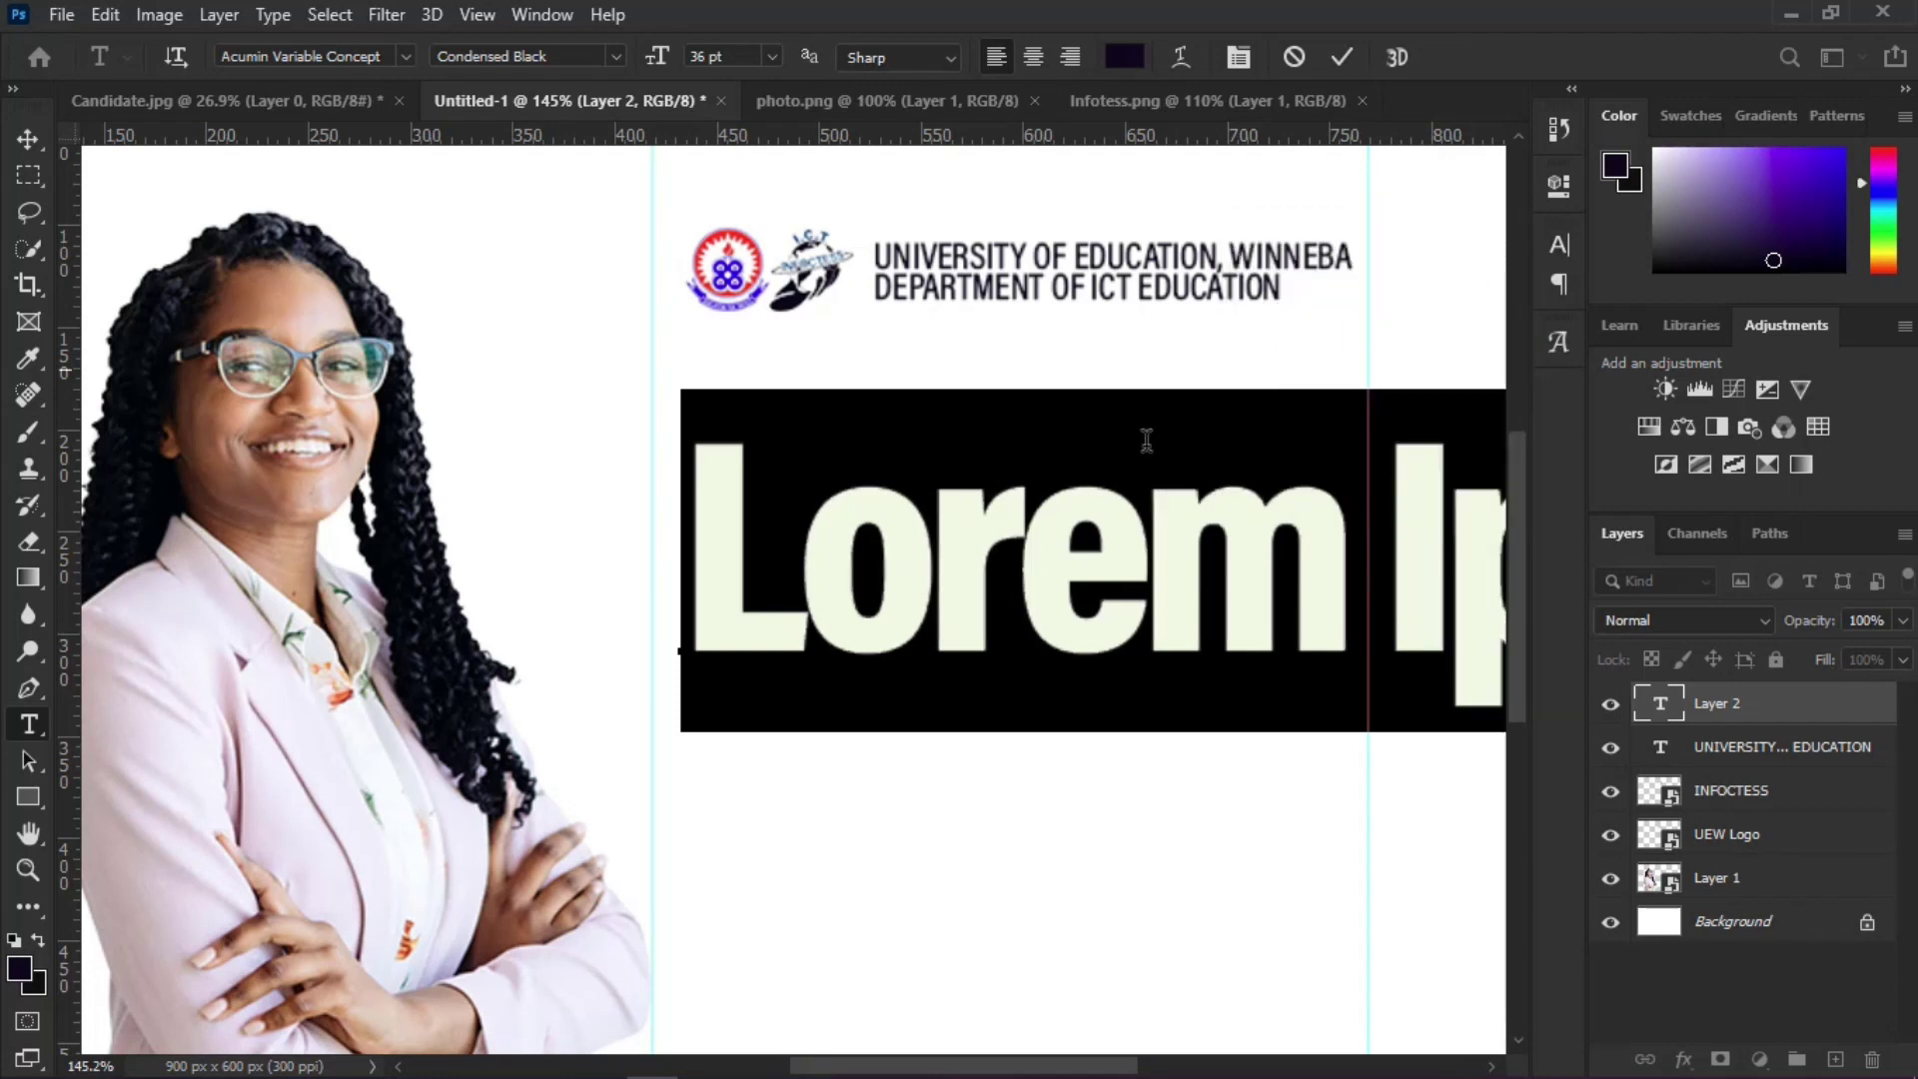
text(SARAH)
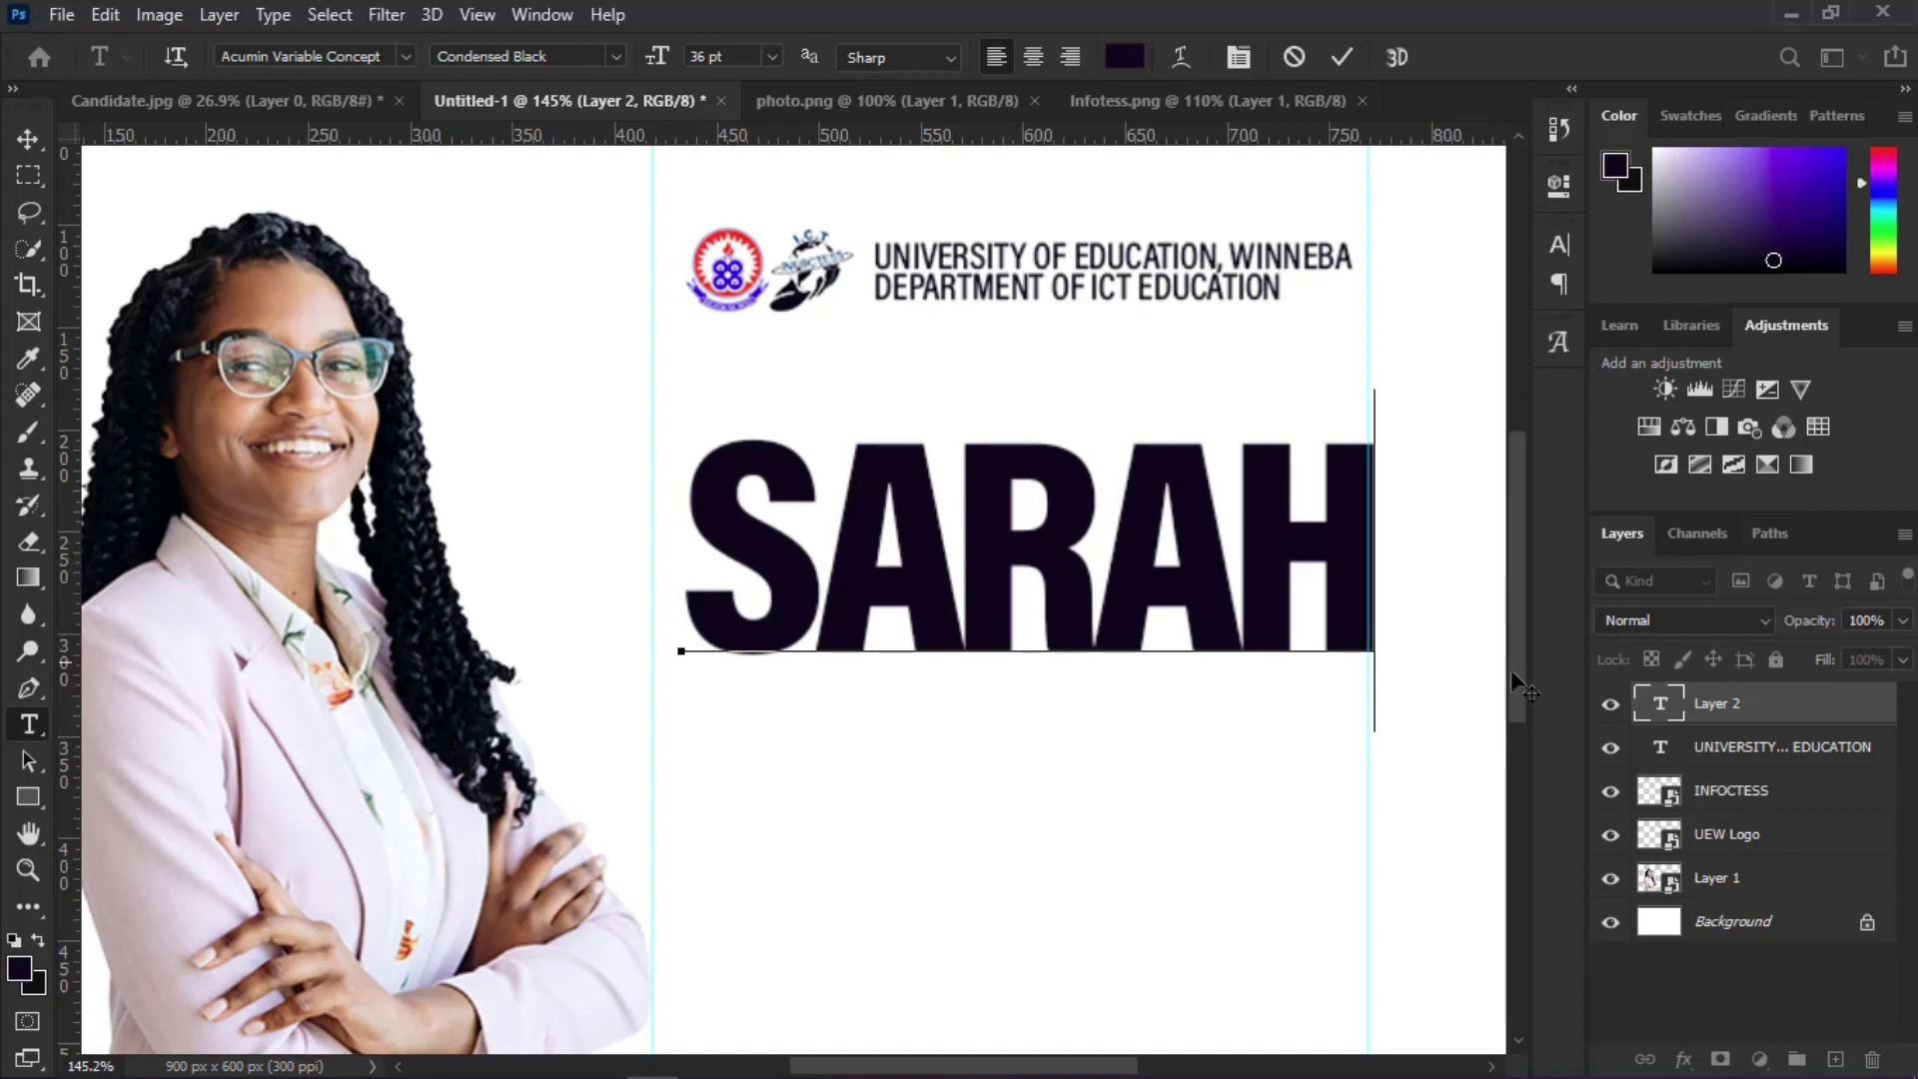
click(1718, 702)
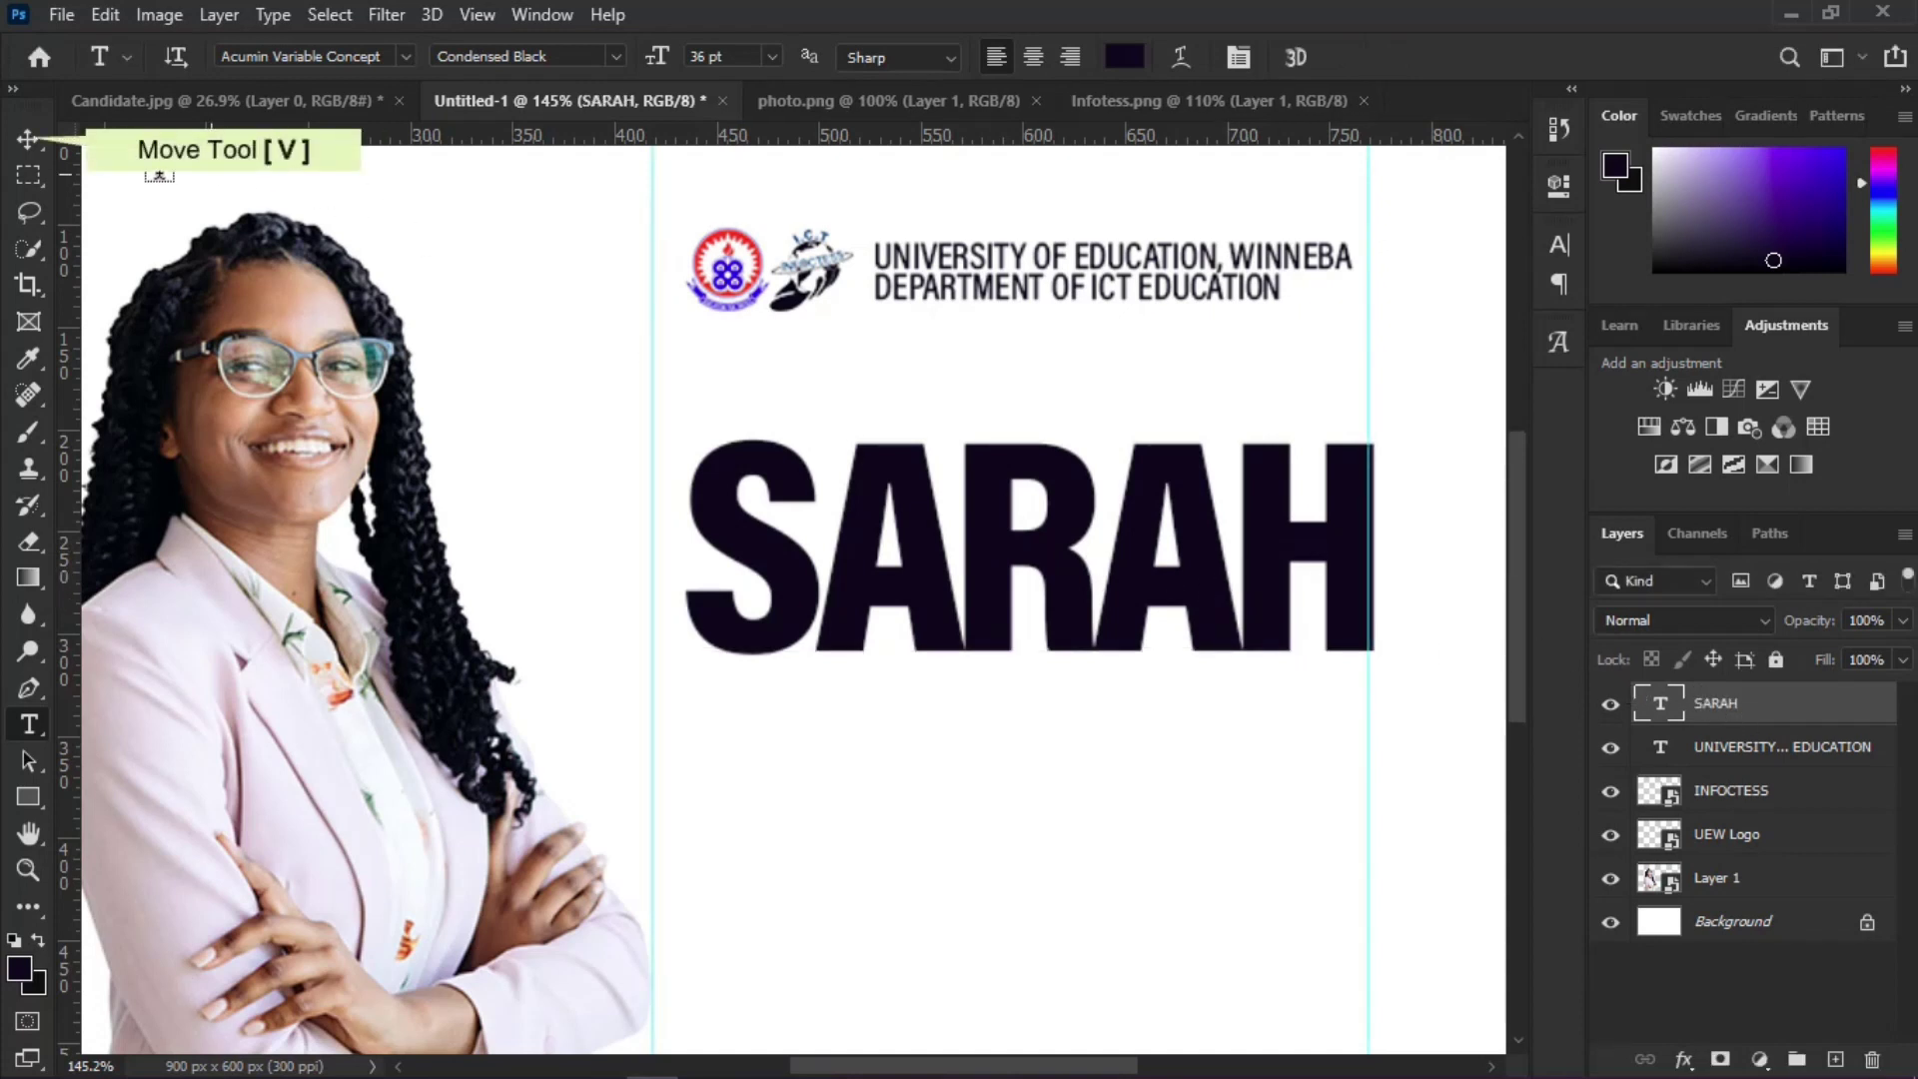
Step: Nudge SARAH left, drag a duplicate directly below it, and open the copy for text editing
click(28, 142)
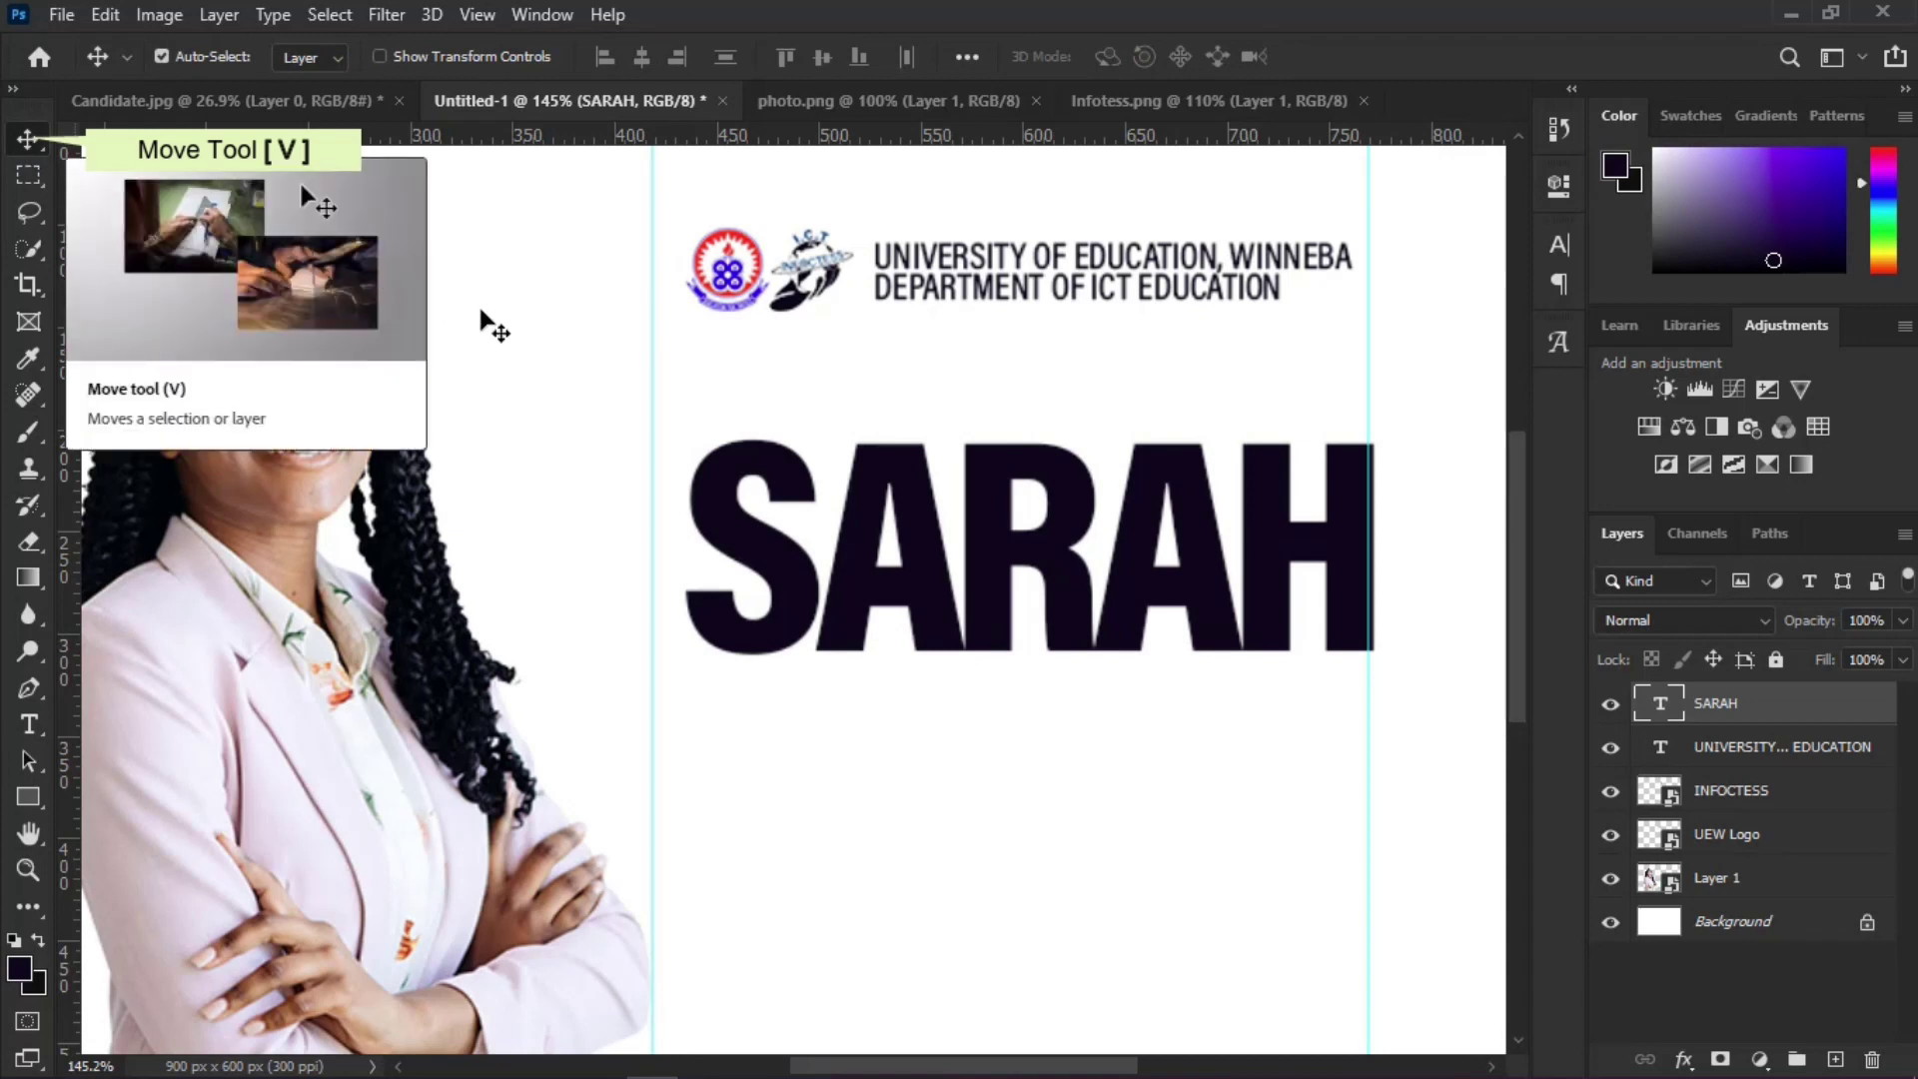
drag(1045, 547, 1016, 546)
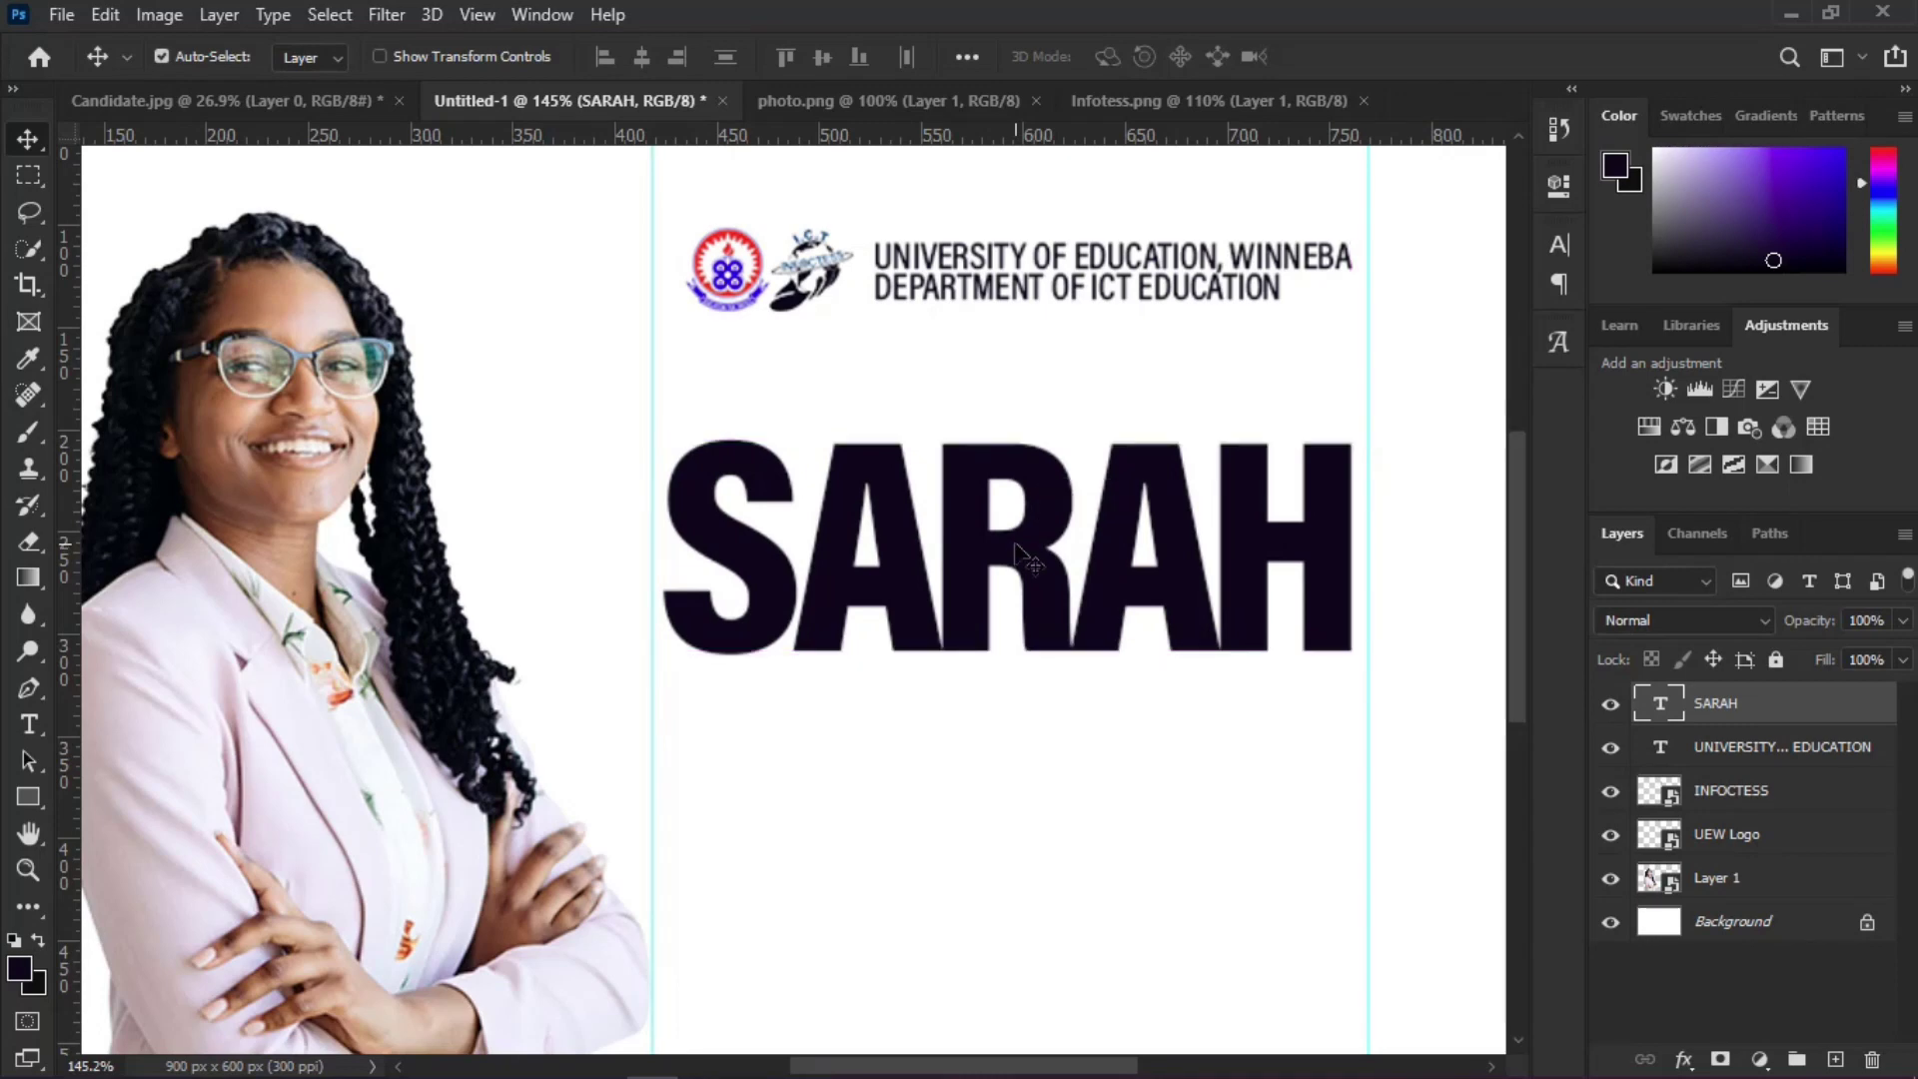
key(ctrl+0)
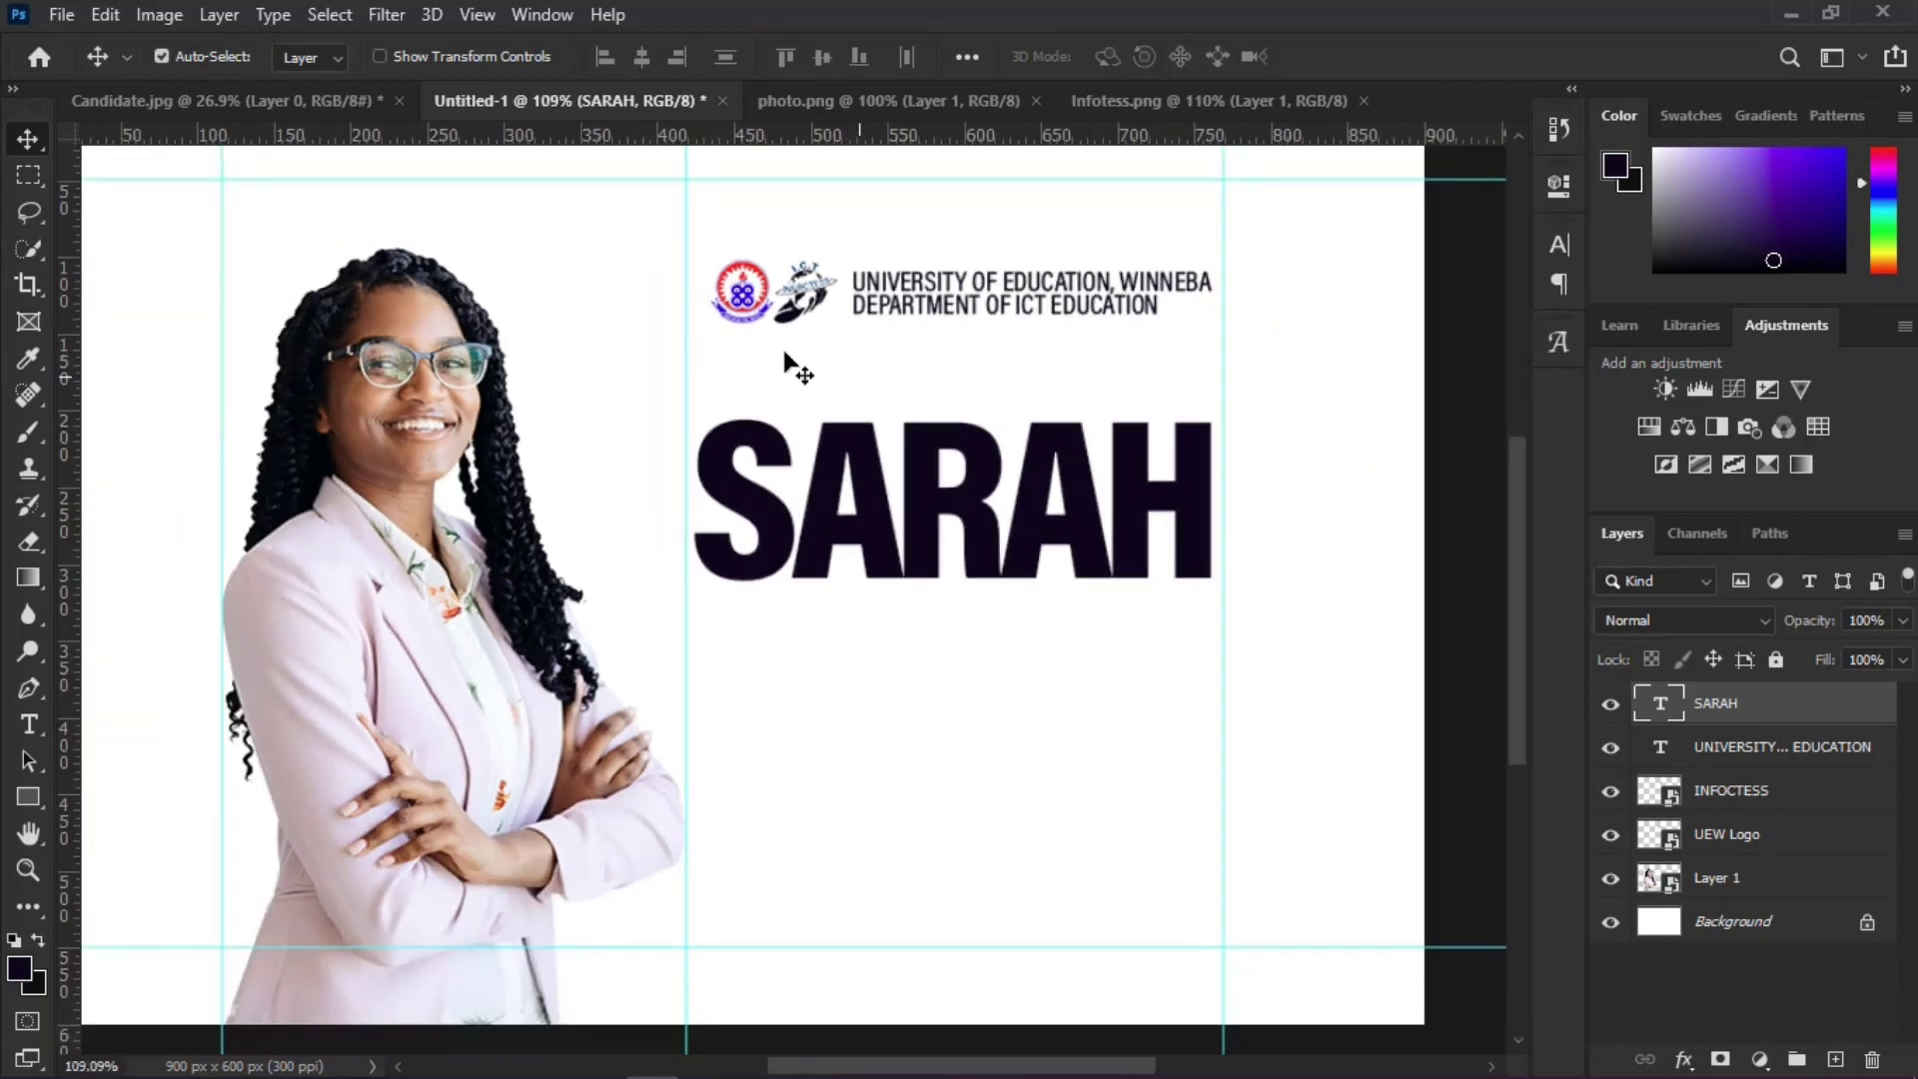
key(ctrl)
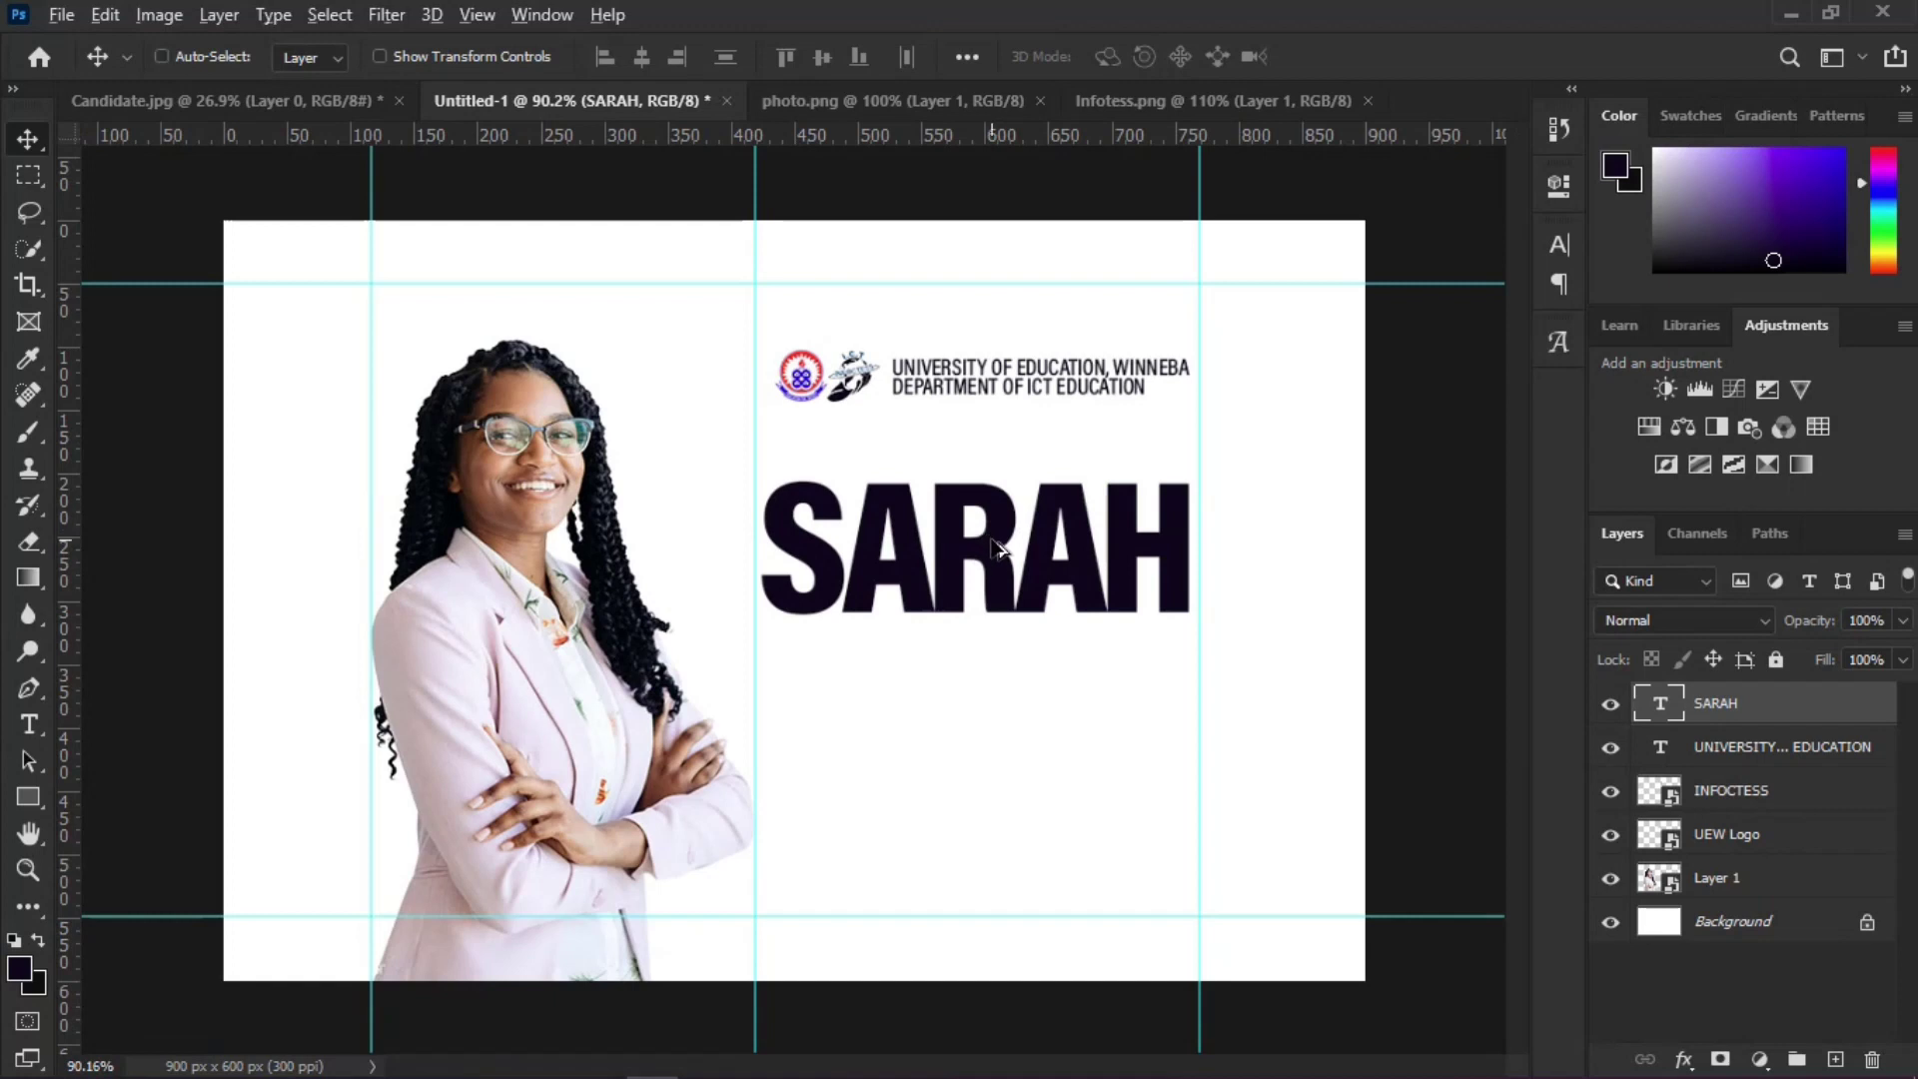
drag(997, 547, 974, 684)
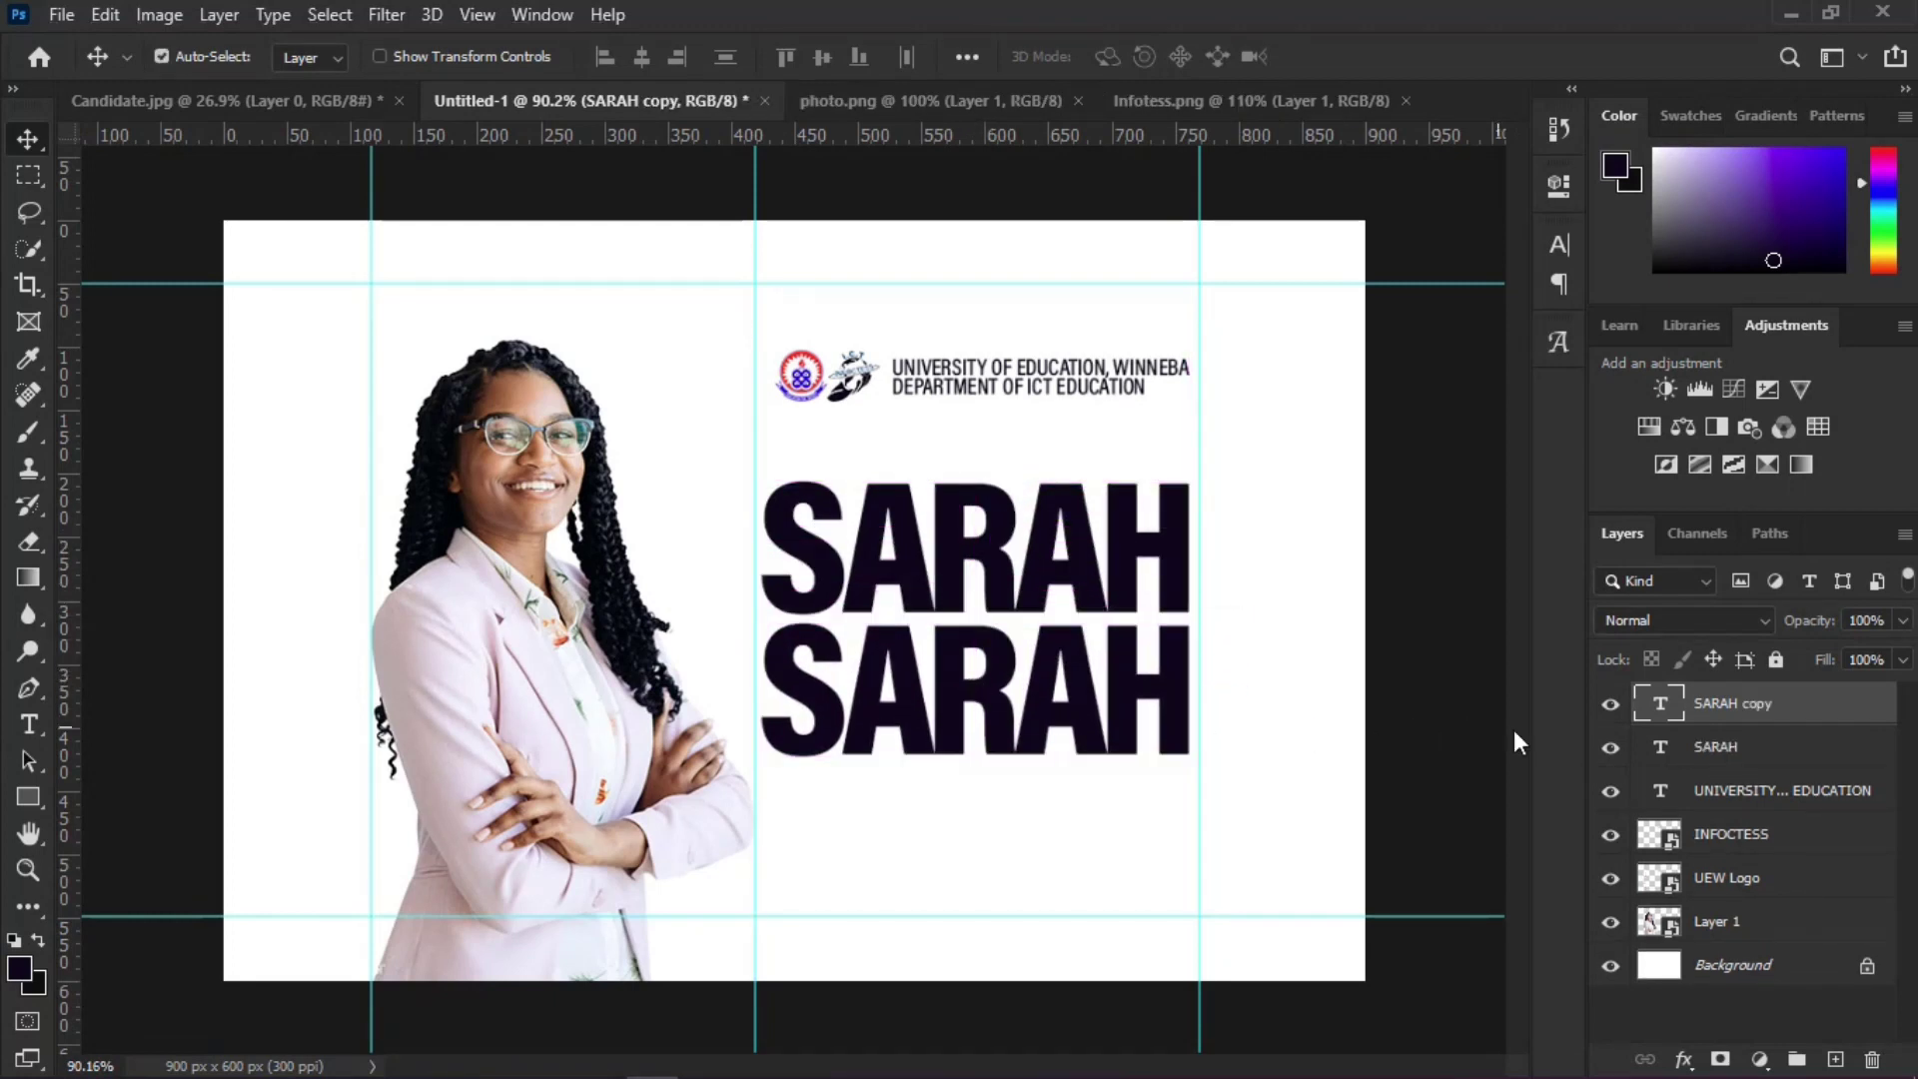
double_click(1658, 711)
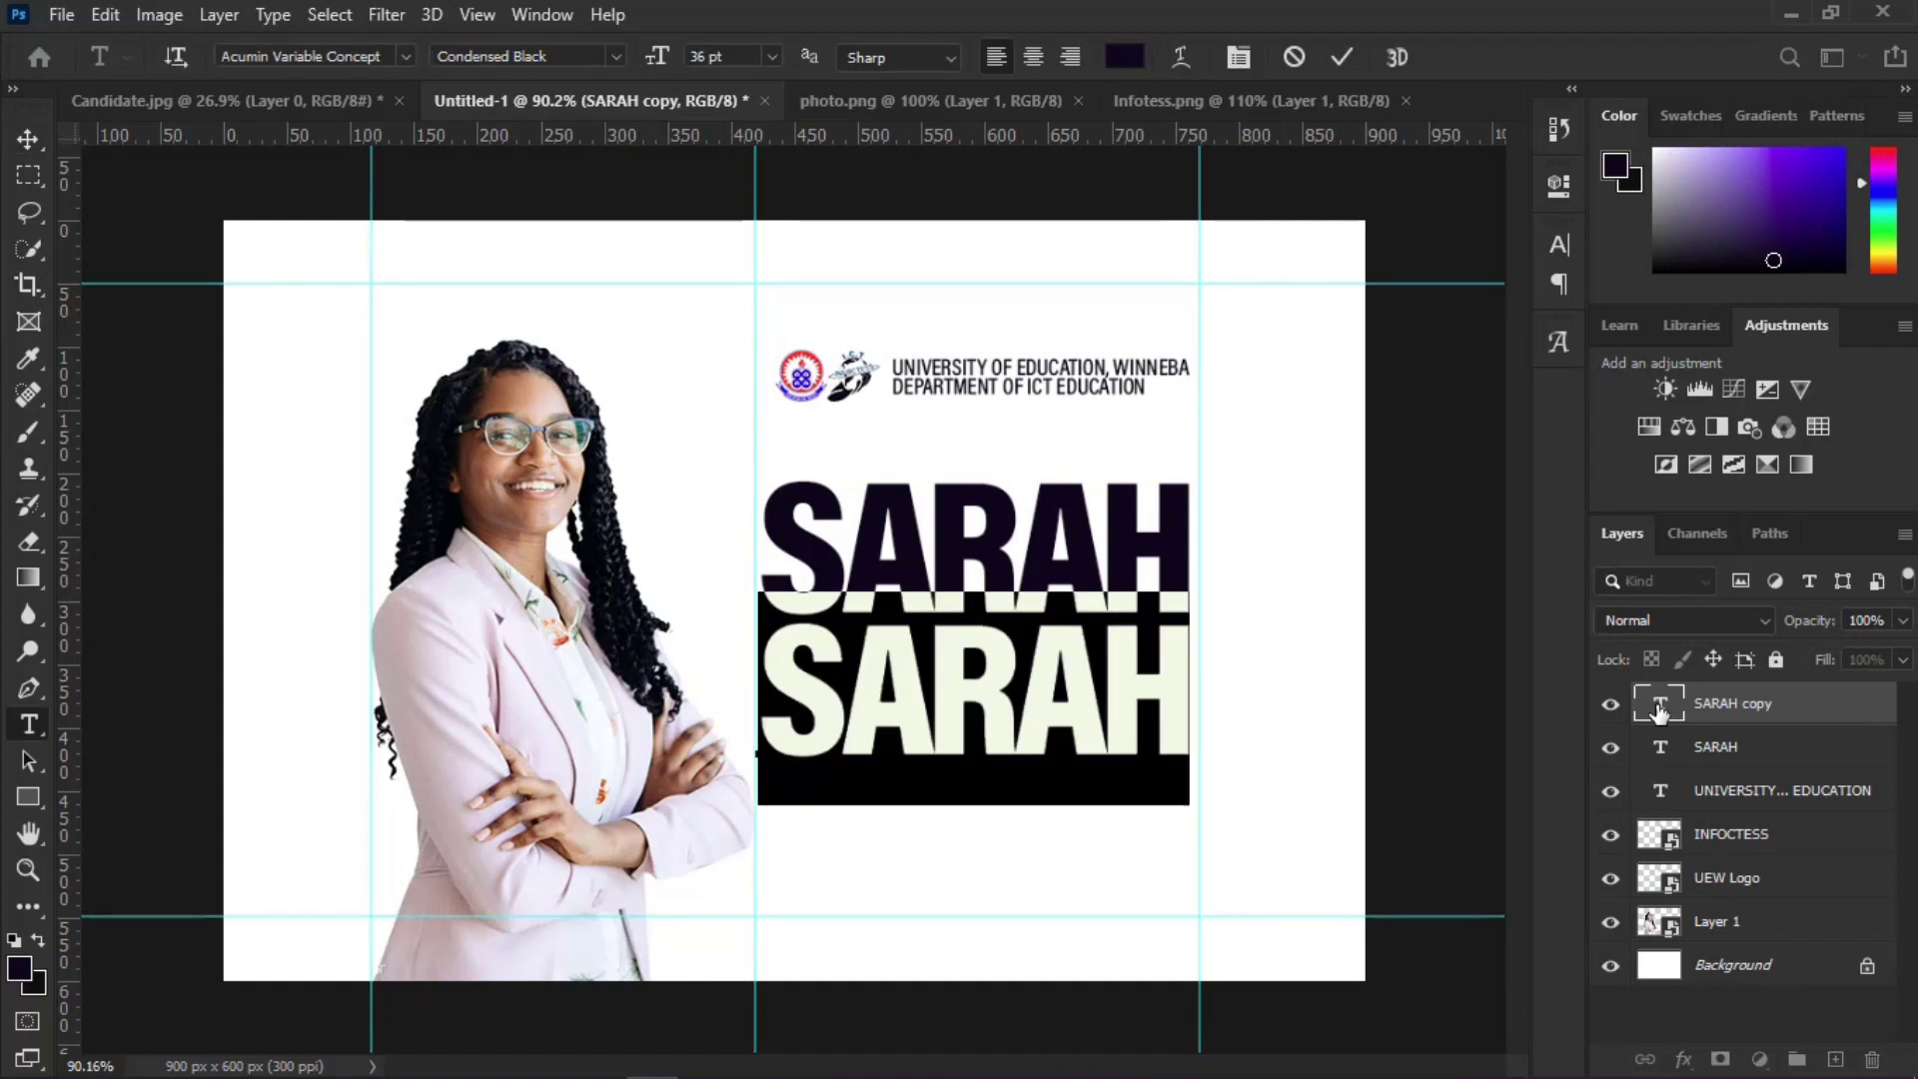
Step: Change the copied line to DARKO, commit it, and nudge SARAH slightly left
text(DARKO)
key(ctrl+Return)
key(v)
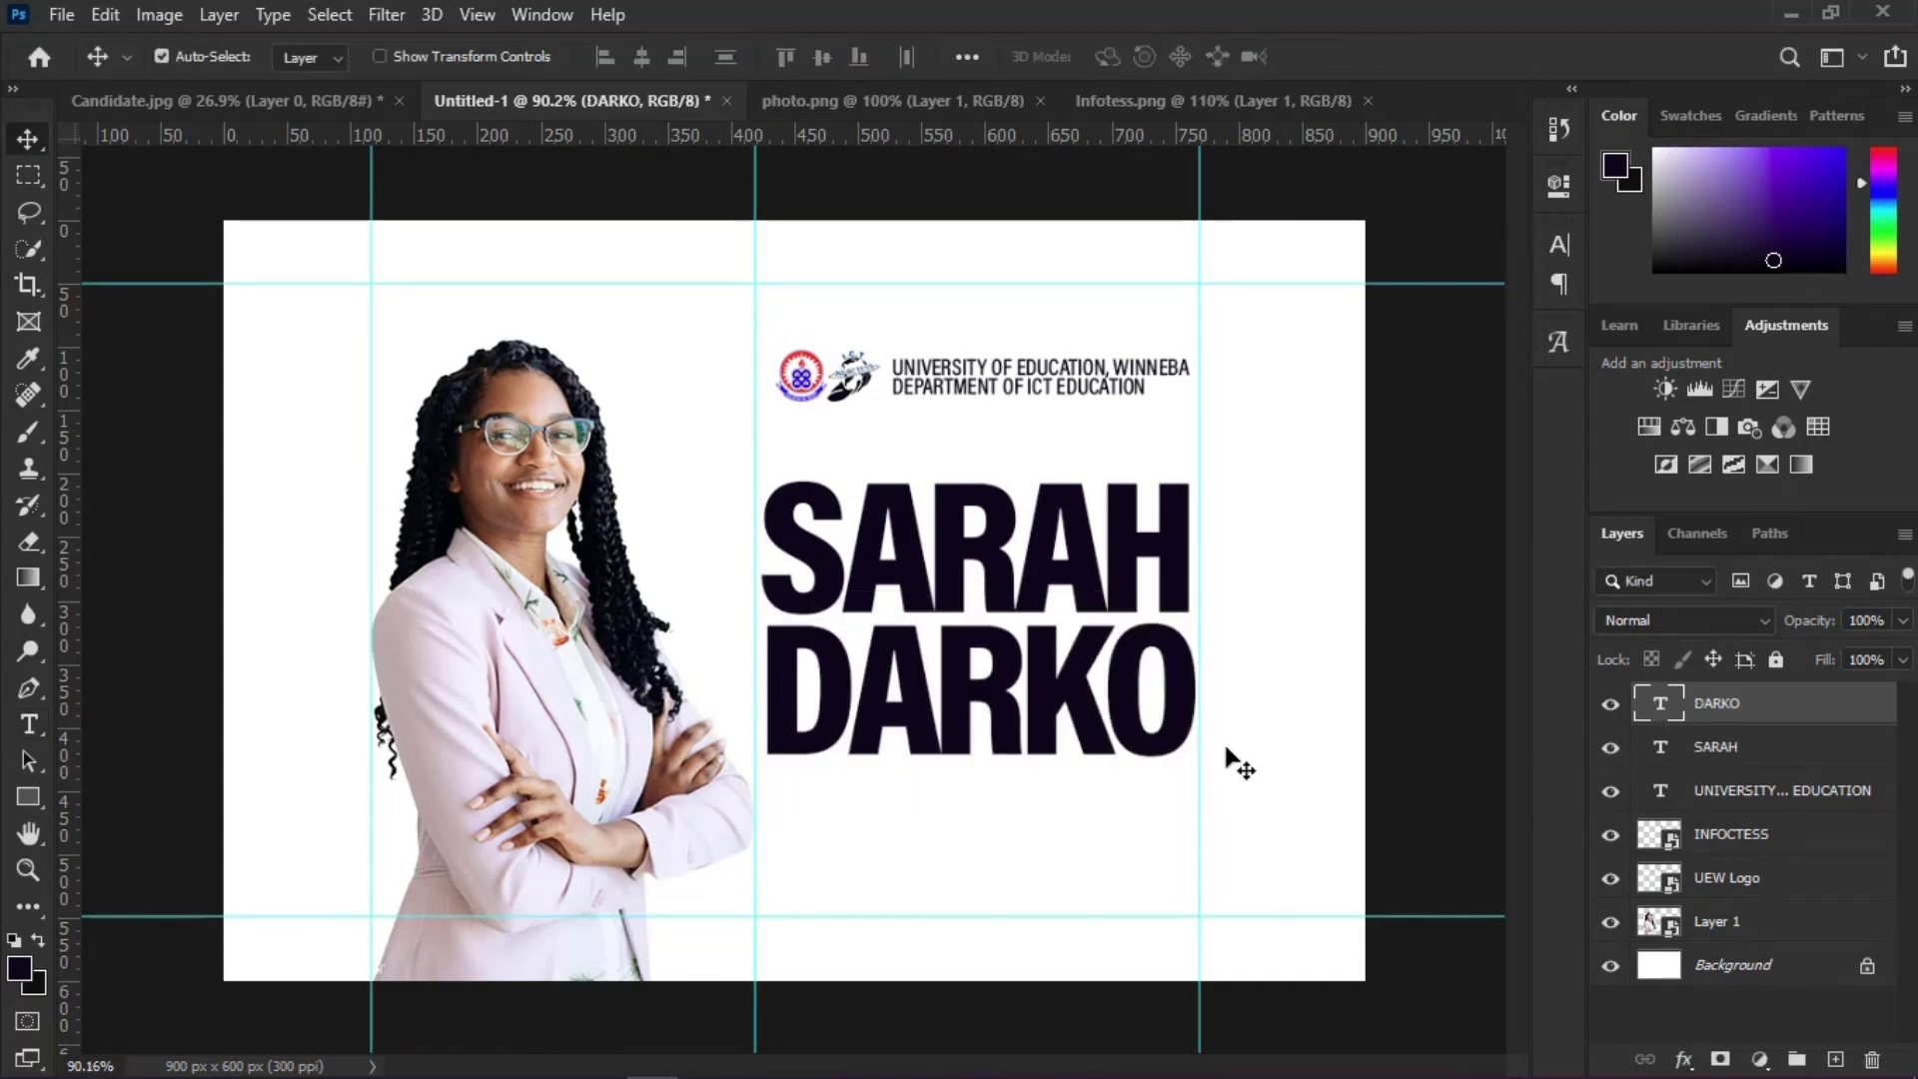
scroll(976, 729, up, 6)
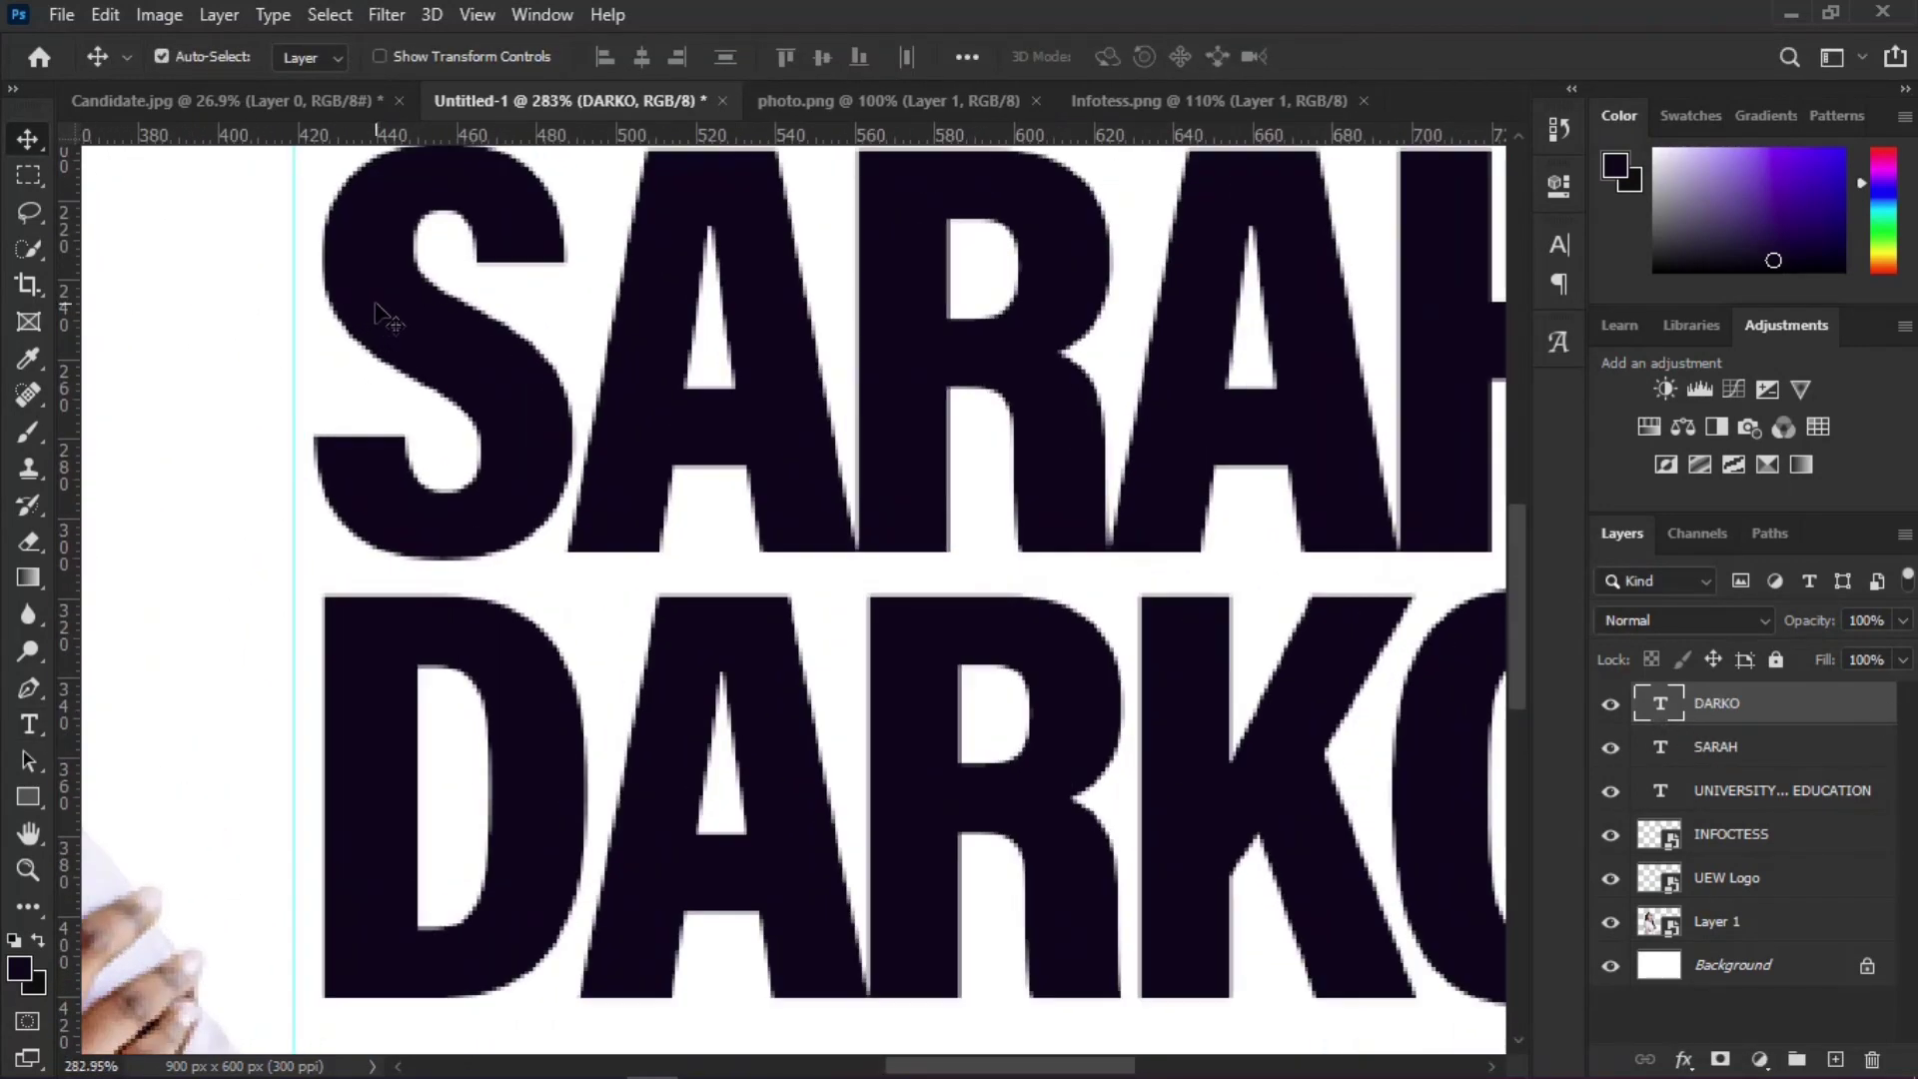
drag(378, 308, 357, 309)
scroll(358, 310, down, 3)
scroll(1096, 330, up, 2)
Step: Scale SARAH up to about 104% with Free Transform
key(ctrl+t)
scroll(1054, 680, up, 2)
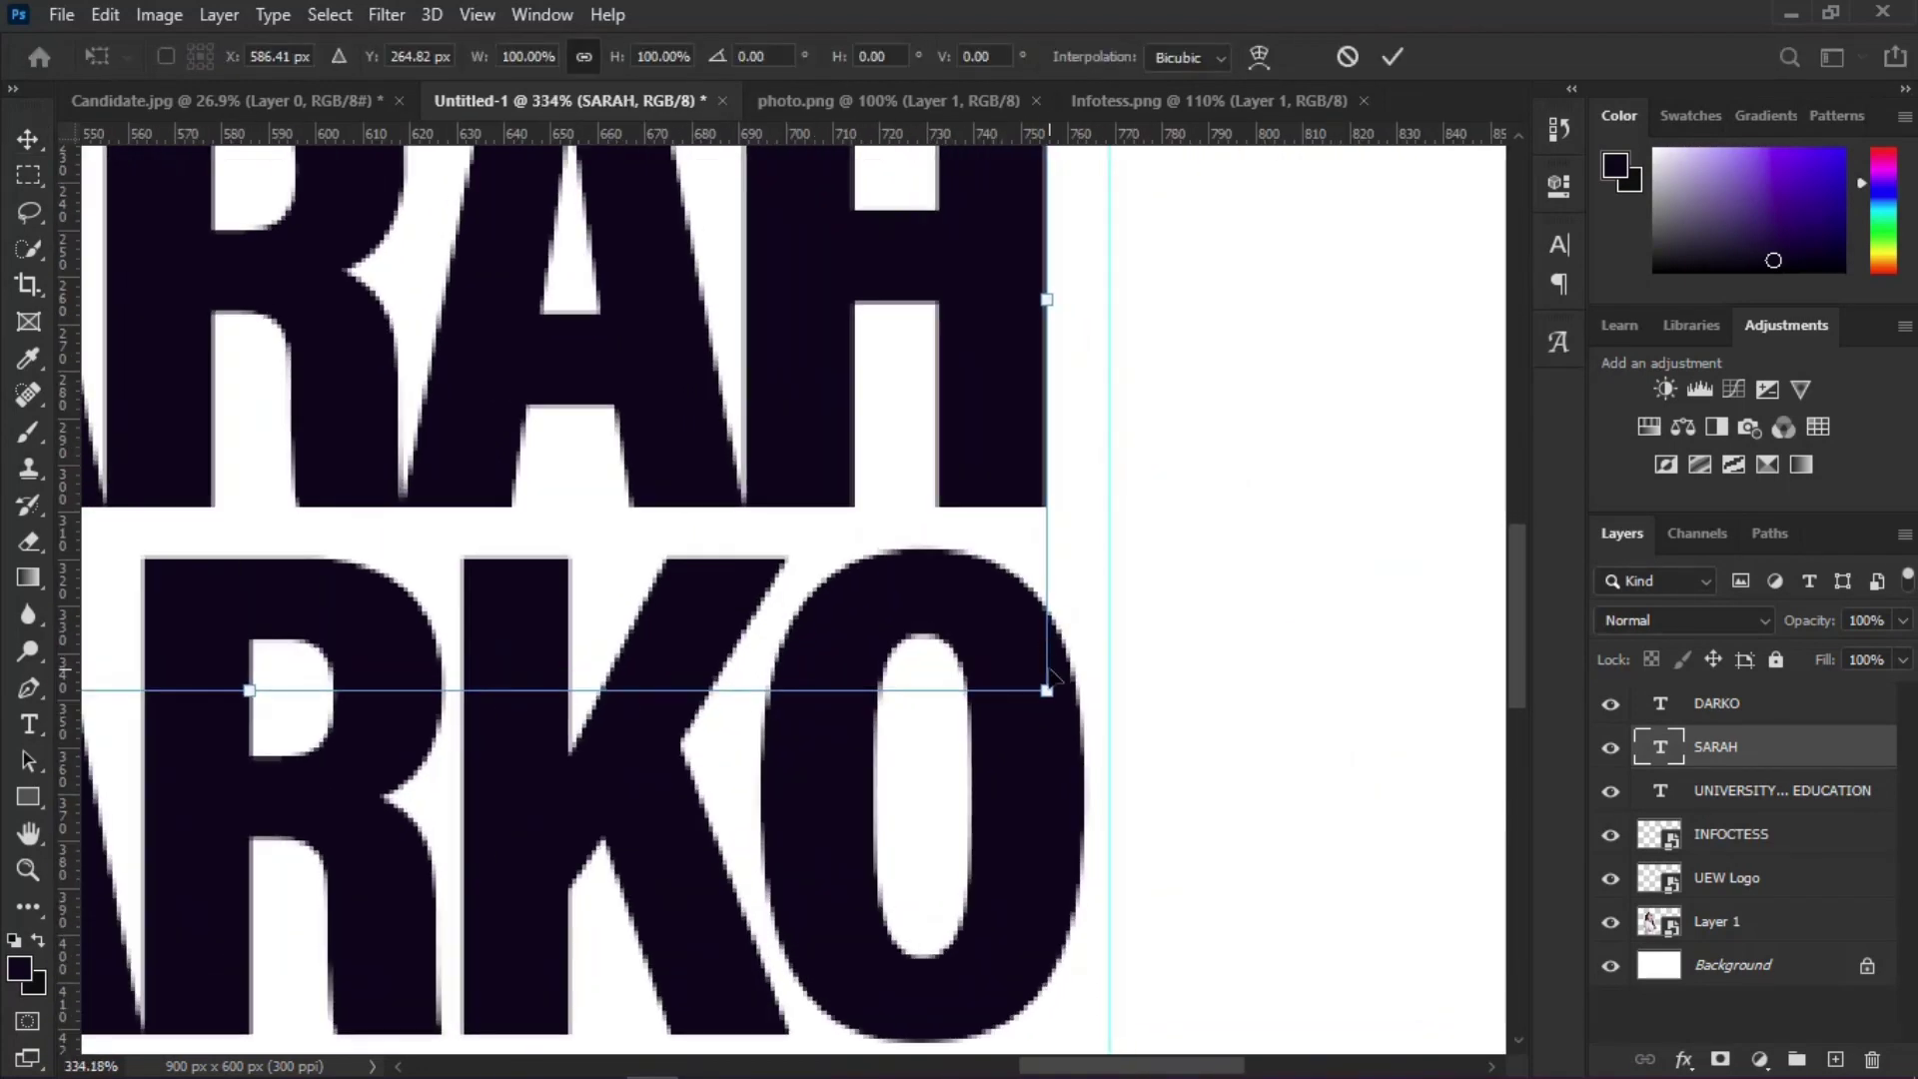
drag(1047, 689, 1099, 734)
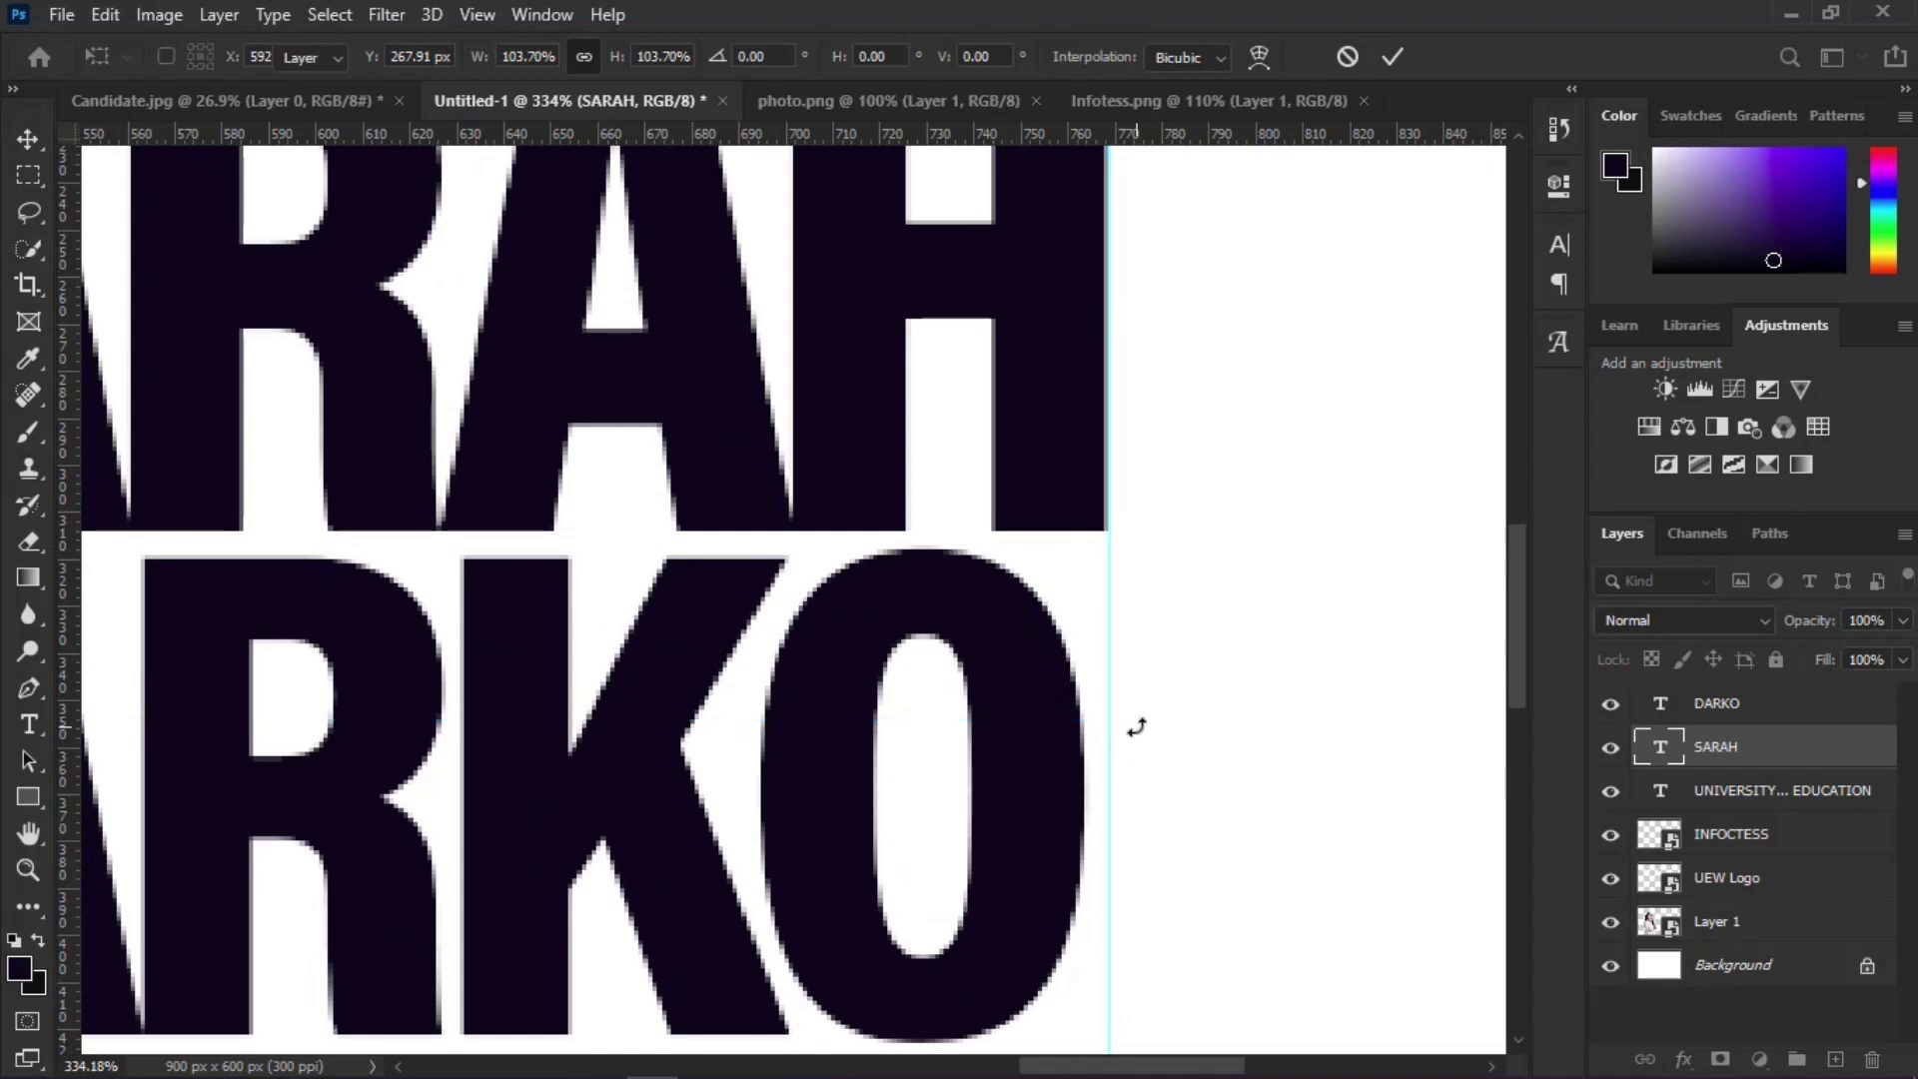
key(Return)
scroll(1370, 706, down, 2)
scroll(300, 706, up, 2)
Step: Nudge DARKO slightly left and scale it up to about 104%
drag(300, 706, 308, 718)
scroll(236, 642, down, 2)
key(ctrl+t)
scroll(950, 783, up, 2)
drag(822, 935, 861, 967)
key(Return)
scroll(1053, 591, down, 3)
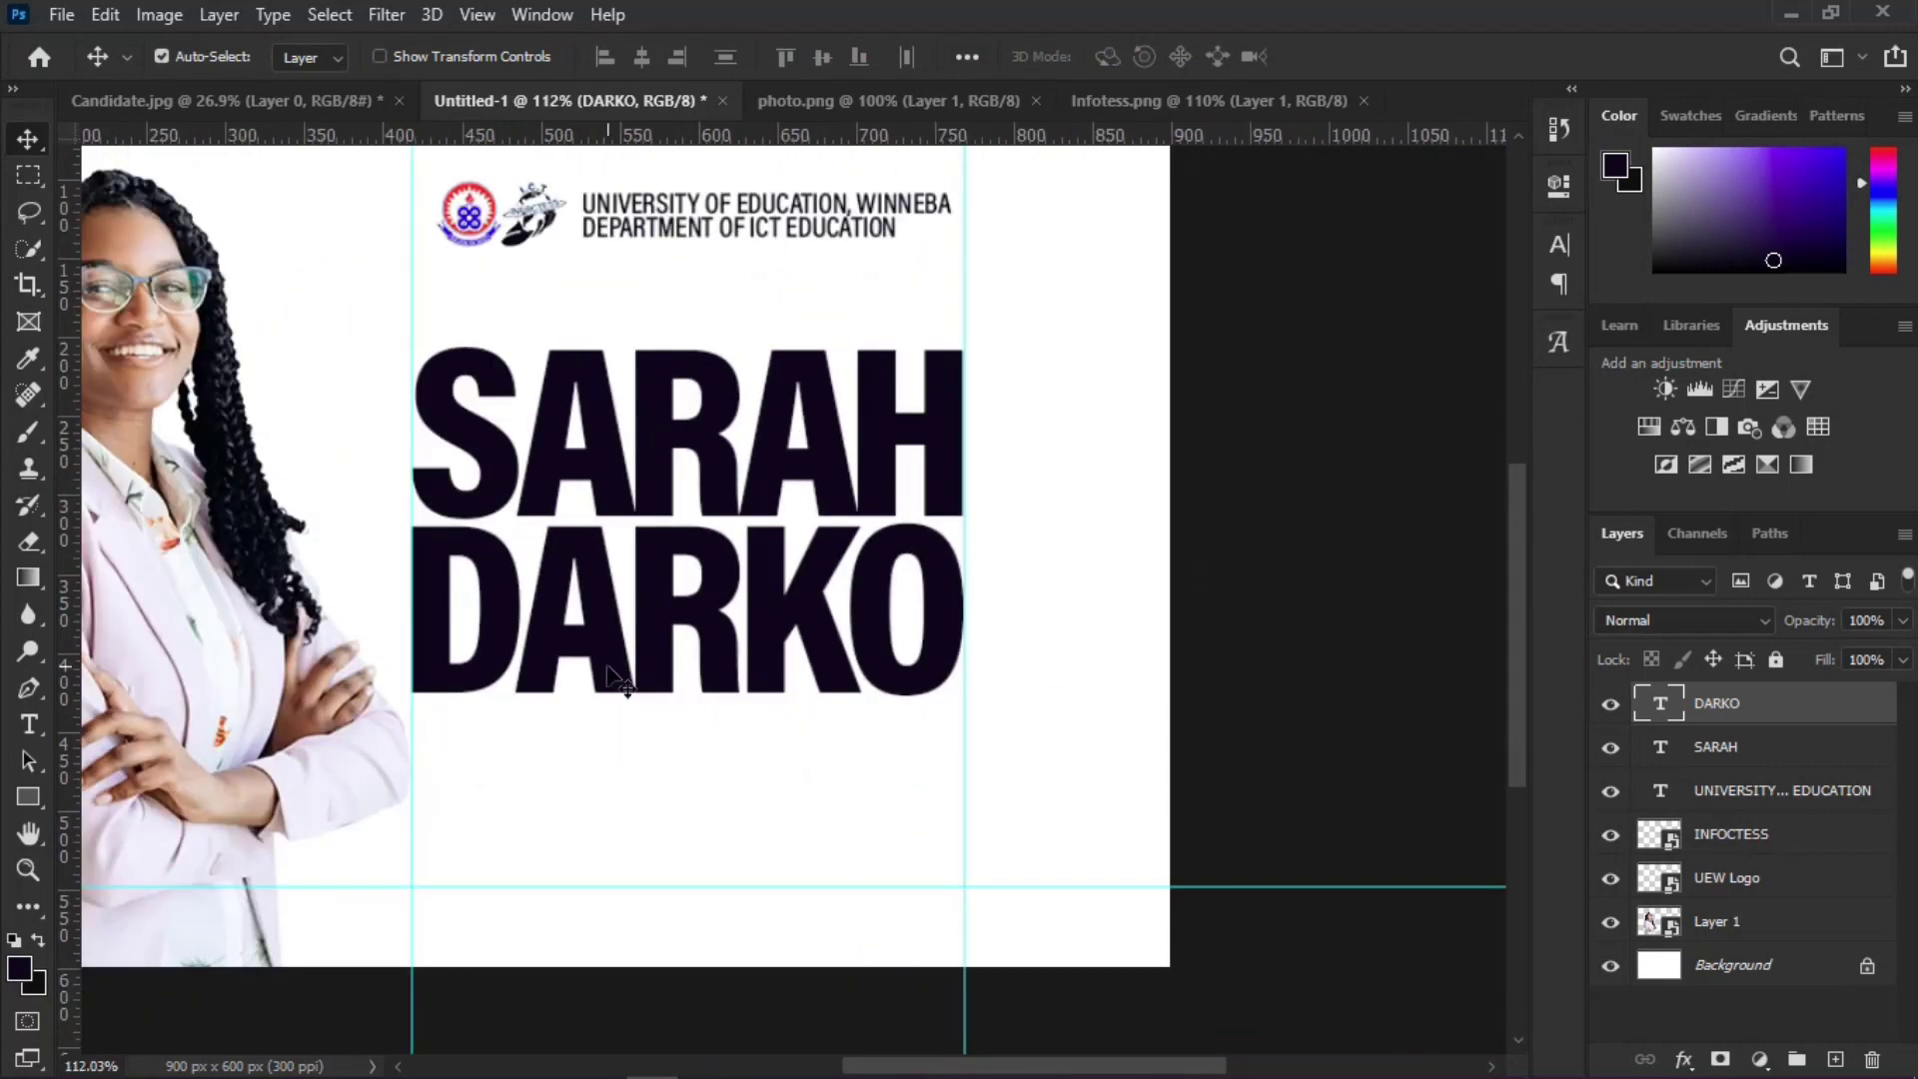
scroll(759, 570, down, 2)
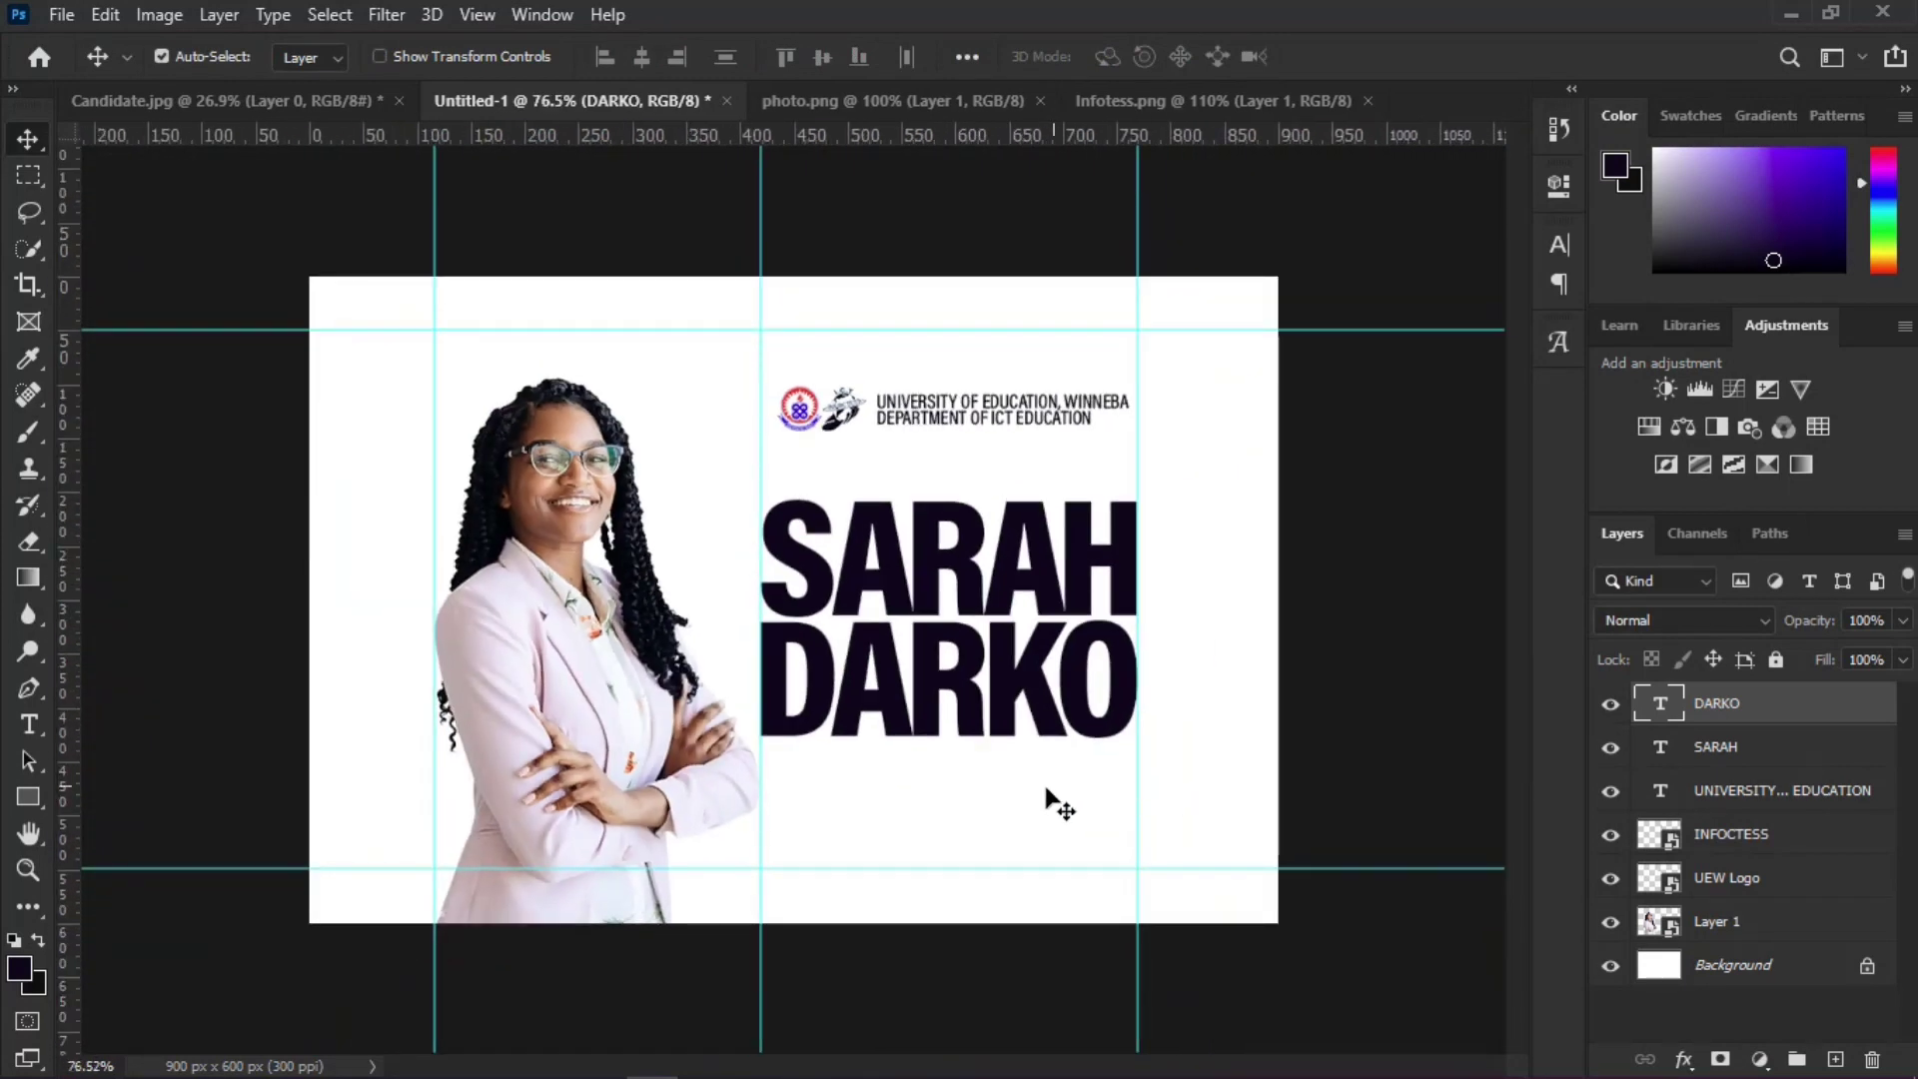
scroll(1045, 793, up, 1)
scroll(1045, 793, up, 1)
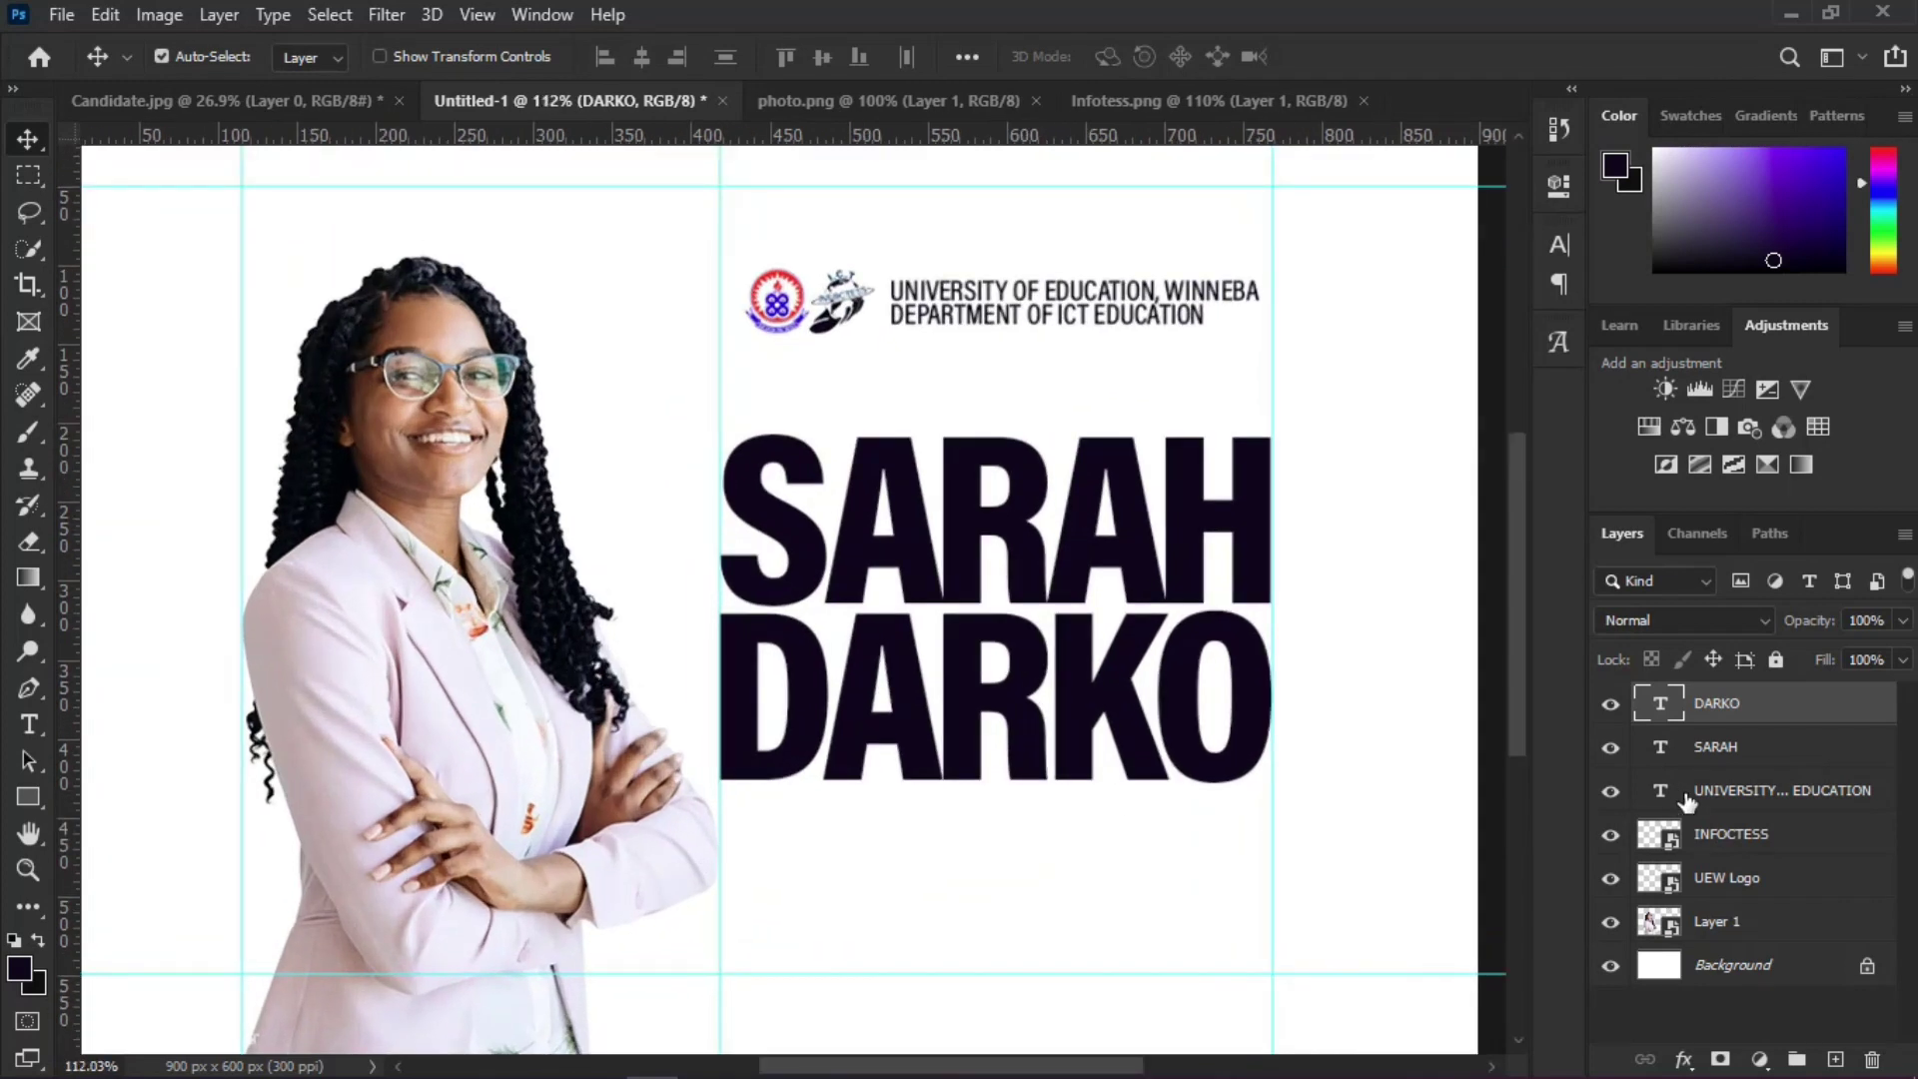
Step: Select SARAH and DARKO, shift them up, and group them into a group named NAME
ctrl+click(1730, 747)
key(shift+Up)
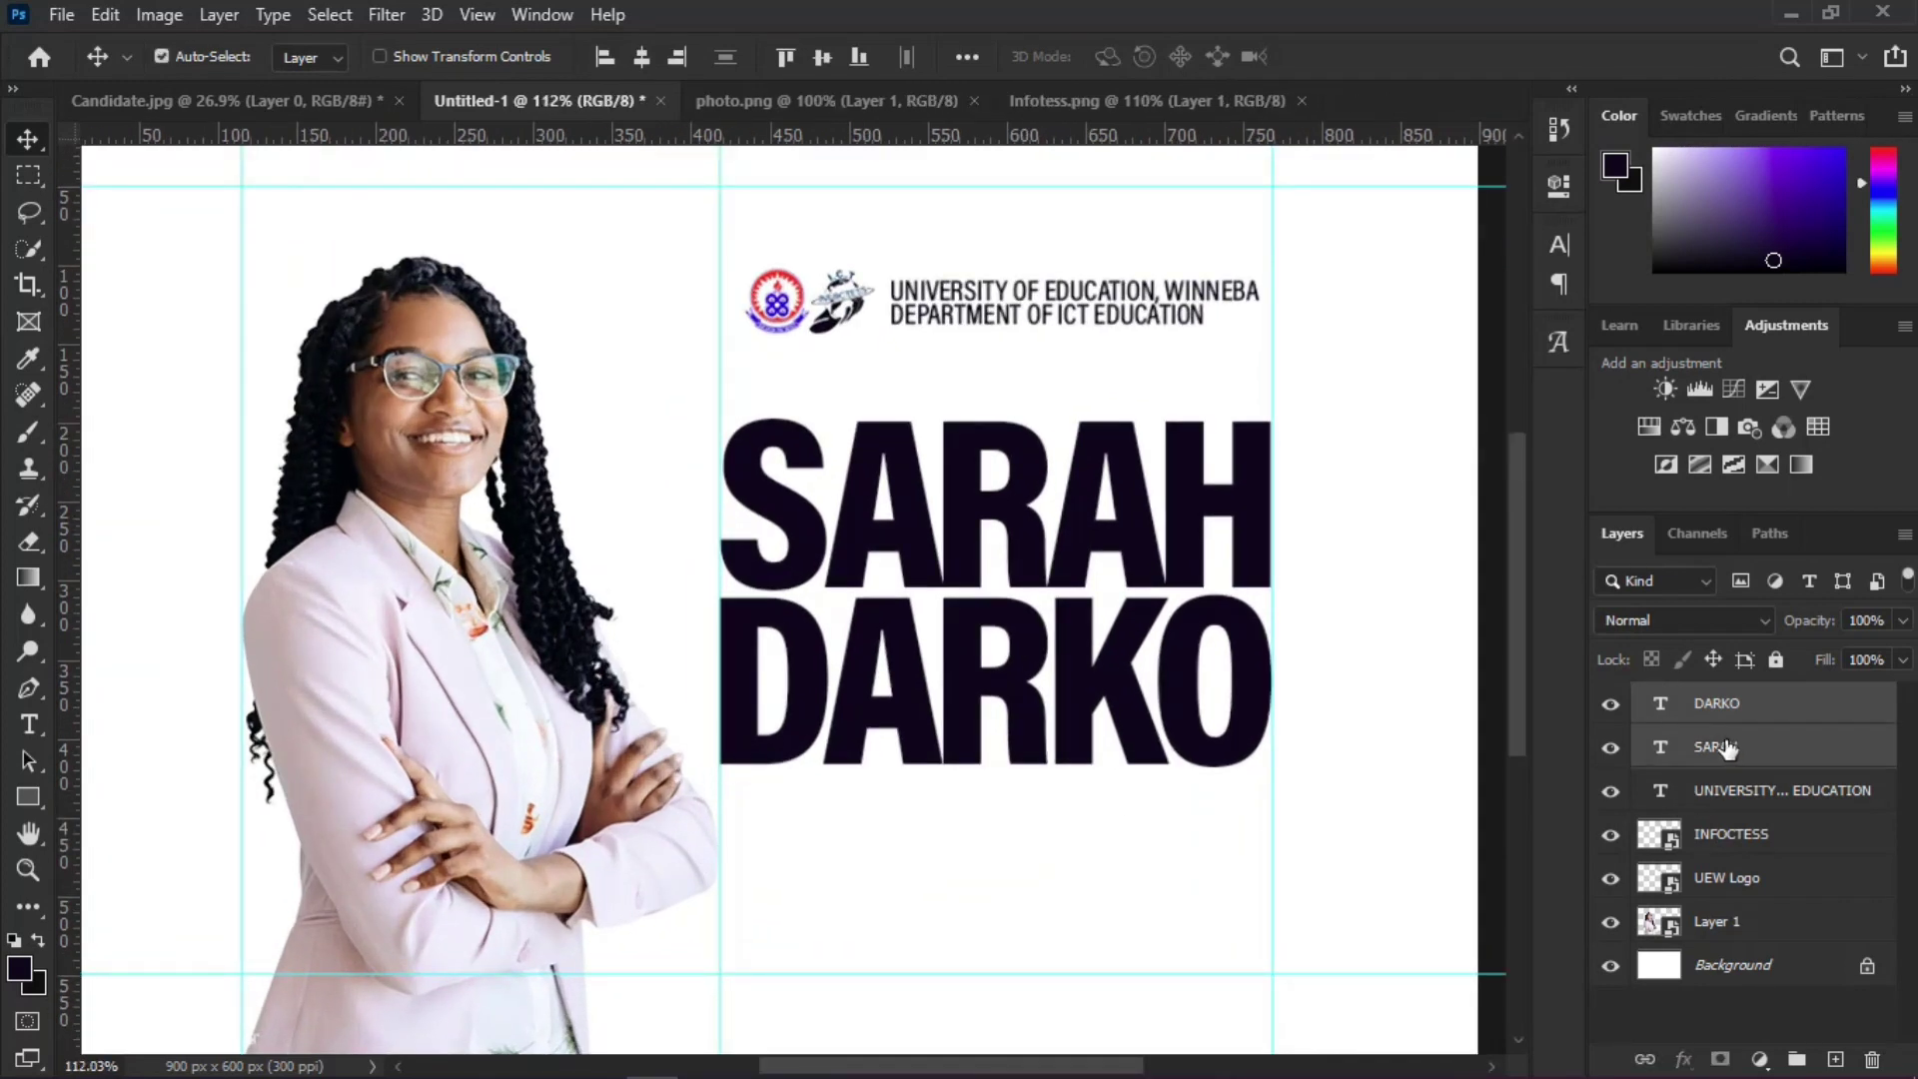
click(1811, 1059)
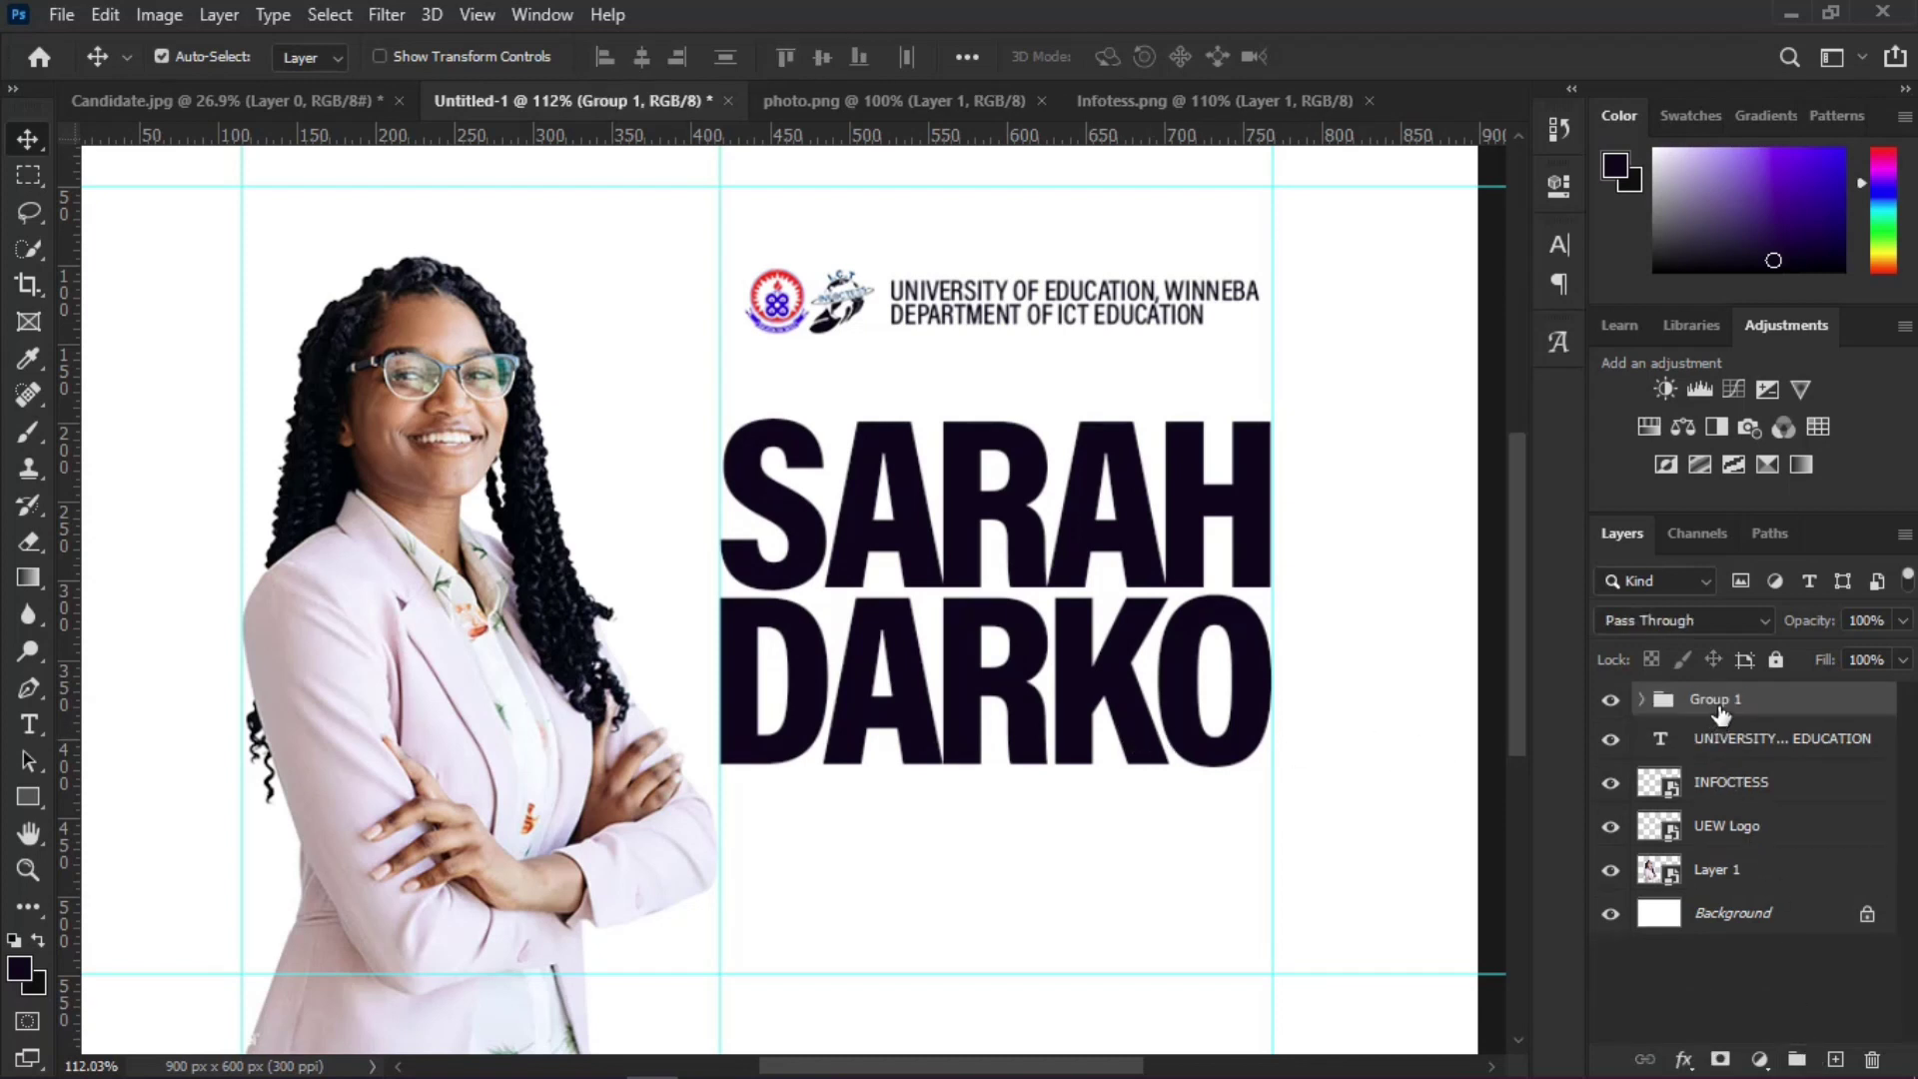
double_click(1719, 702)
text(NAME)
key(Return)
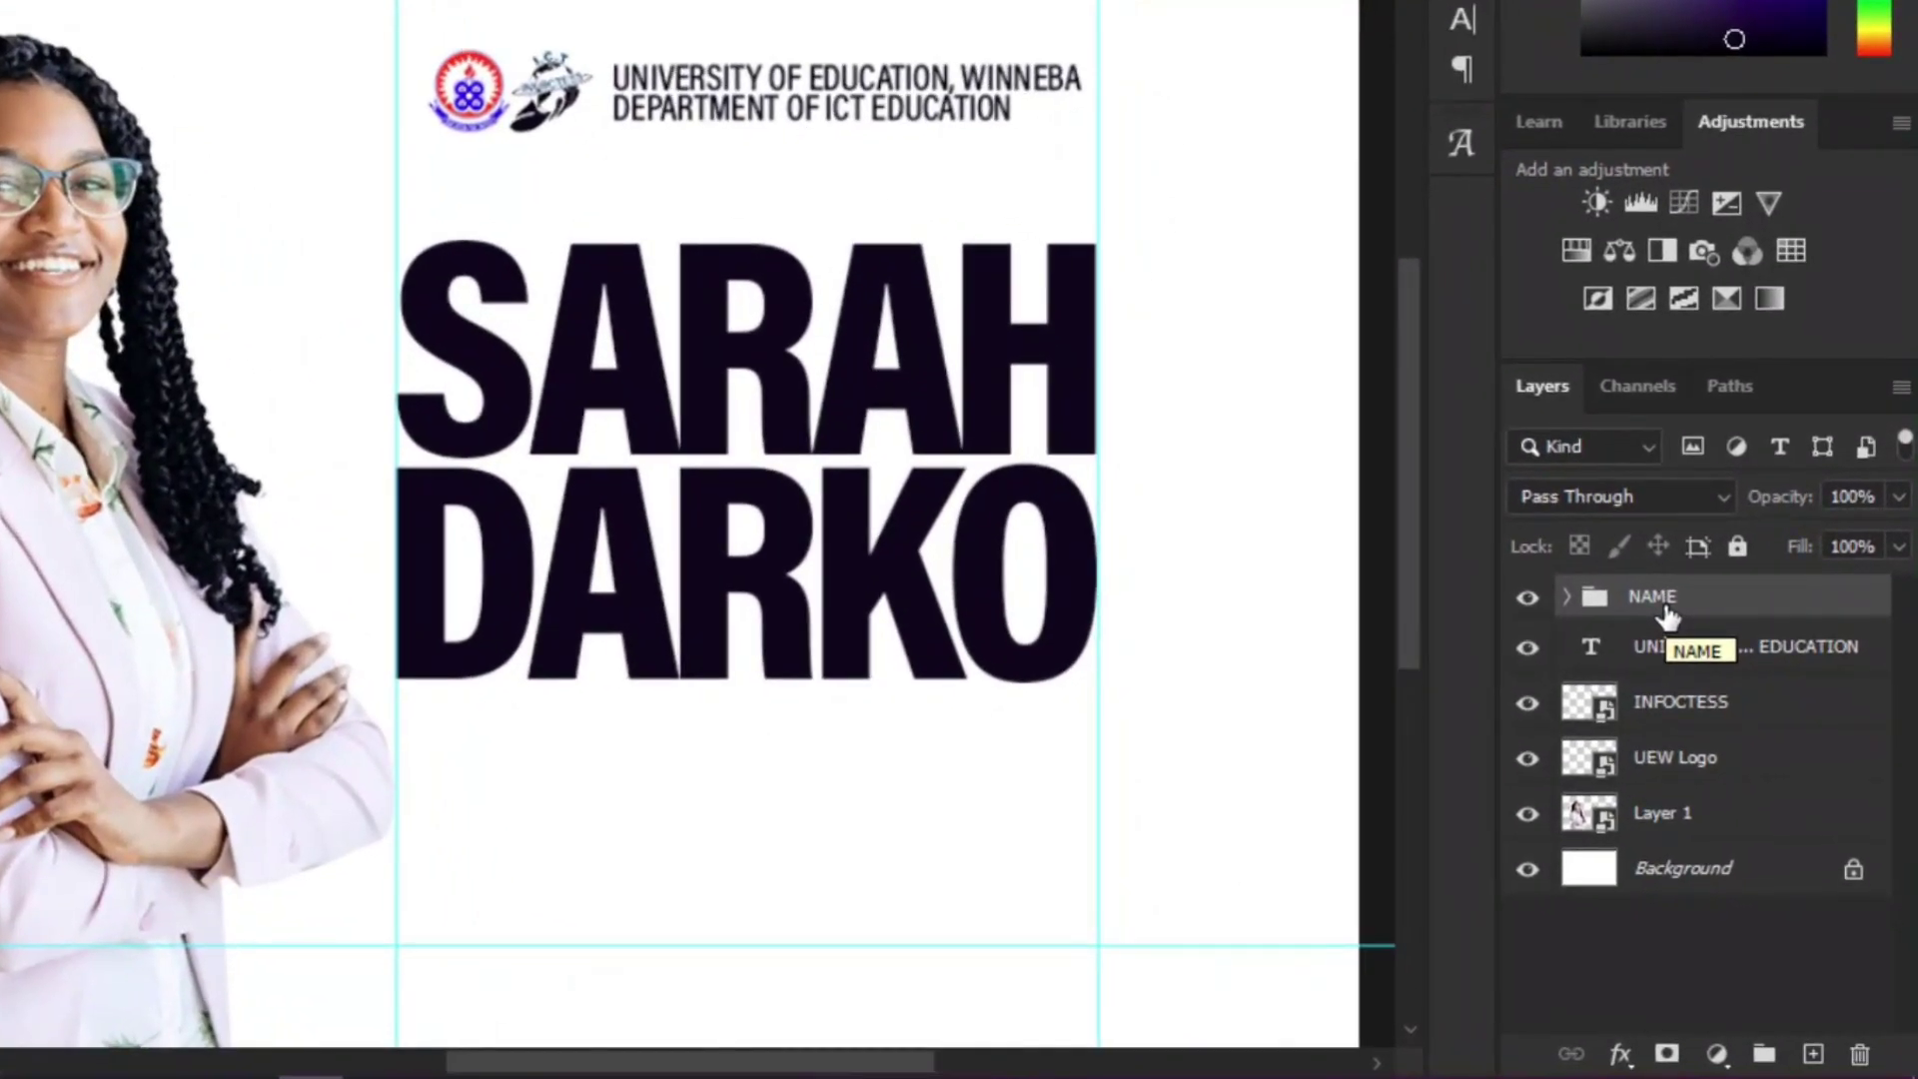
Step: Add a Gradient fill layer and set its left stop to dark purple 0d062e
click(1717, 1054)
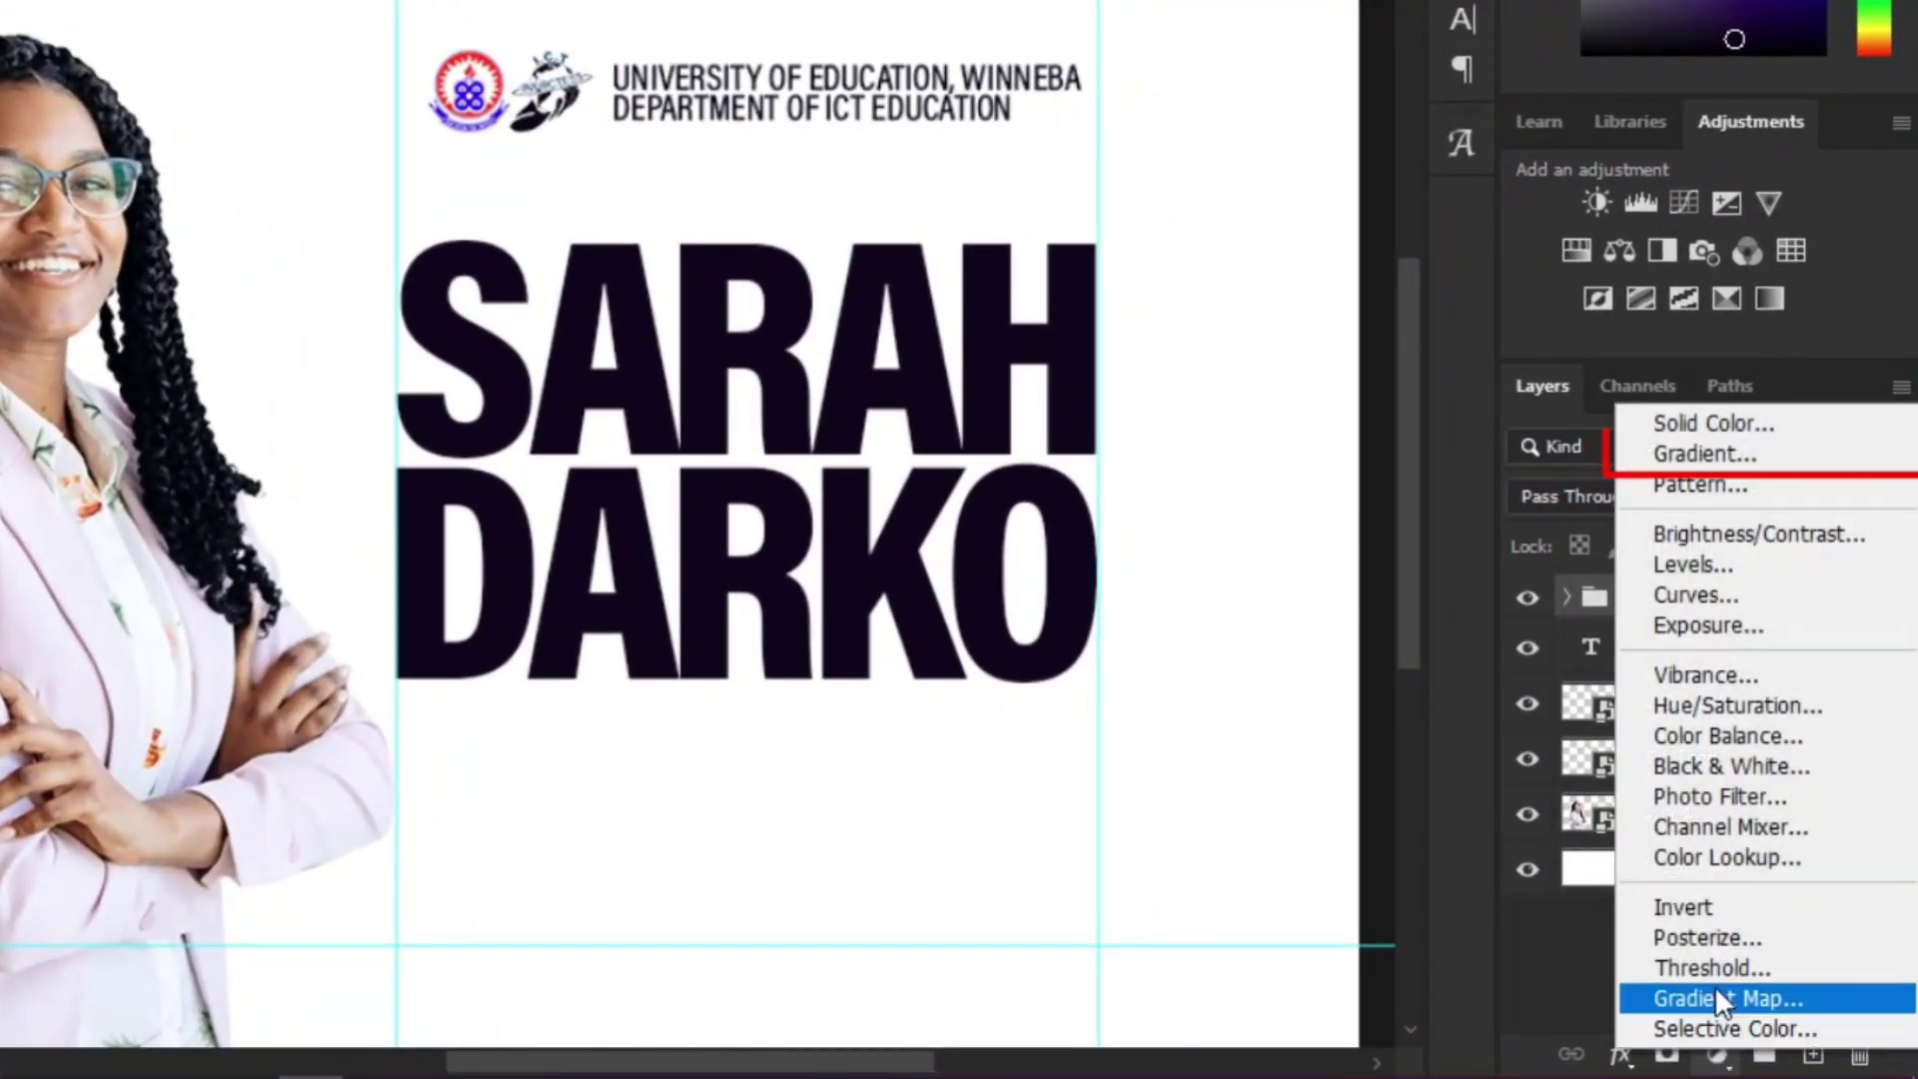
click(1718, 455)
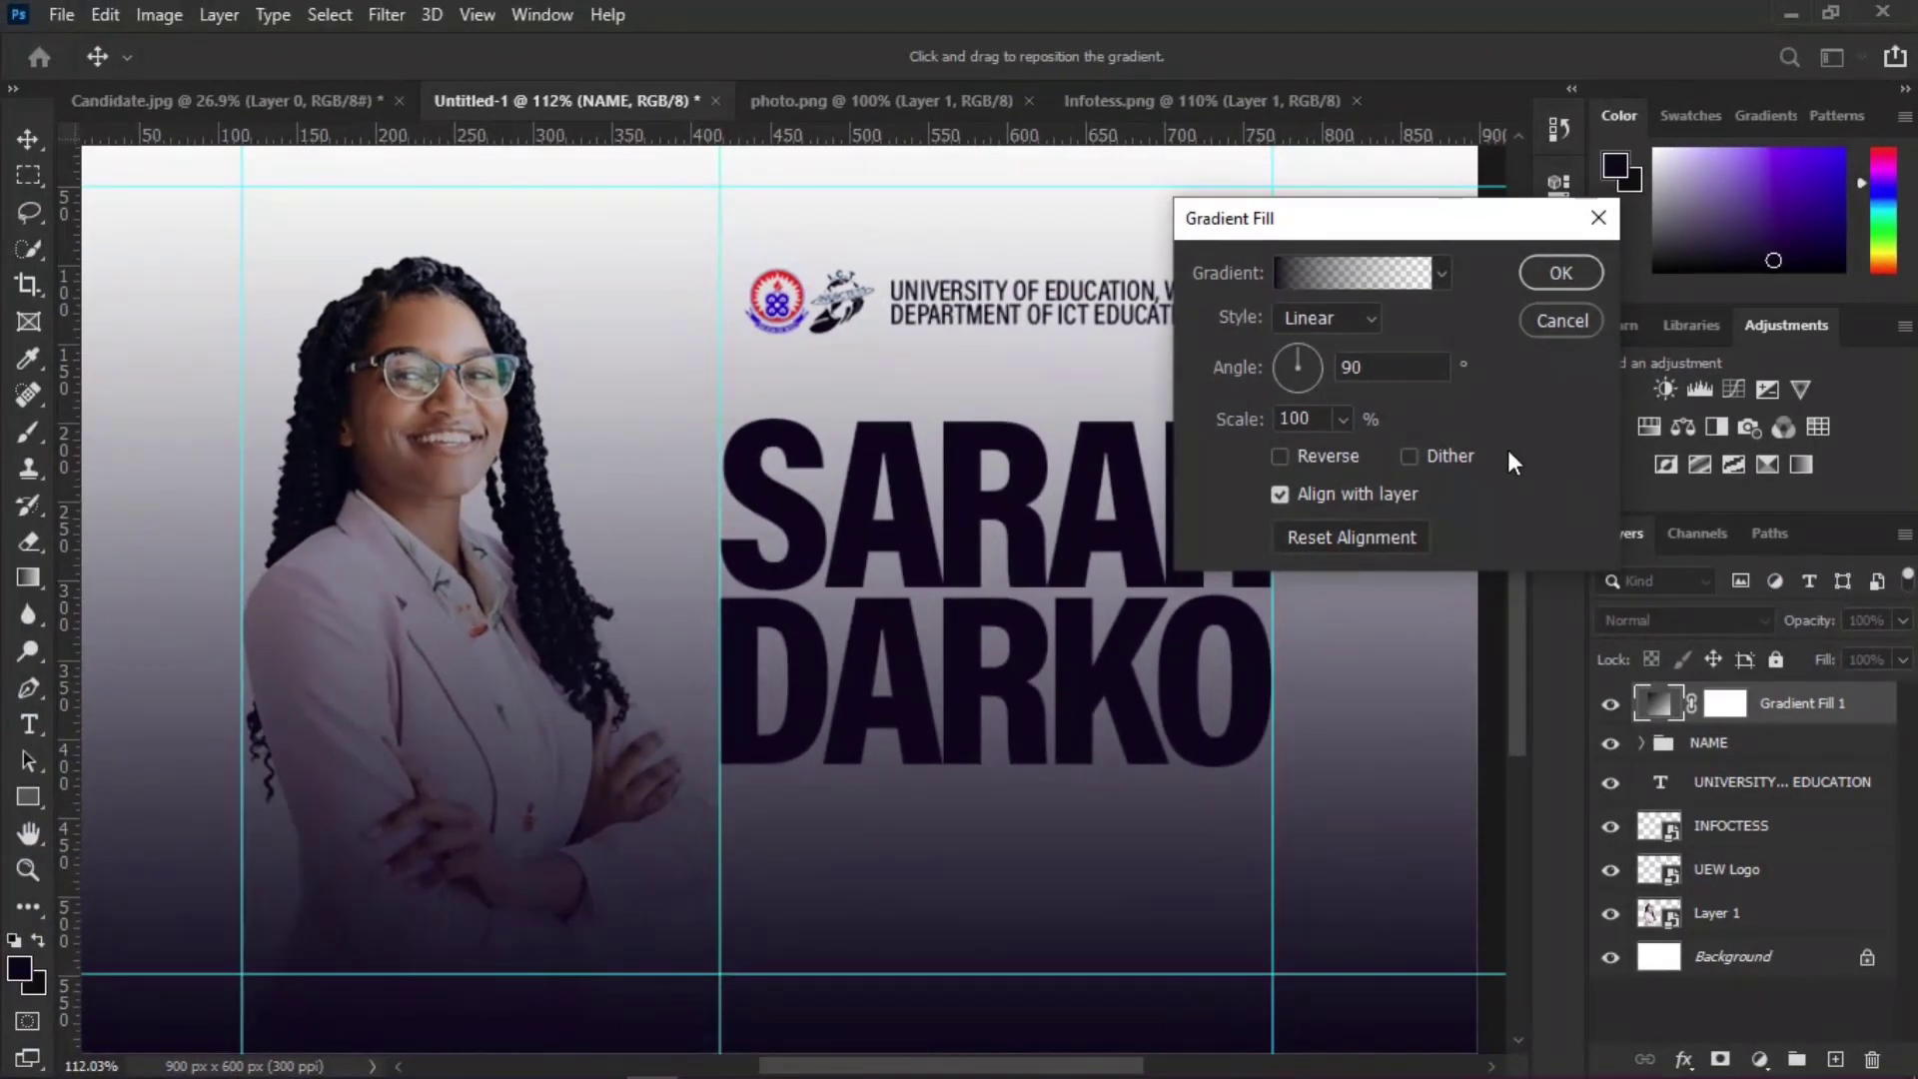
click(1353, 284)
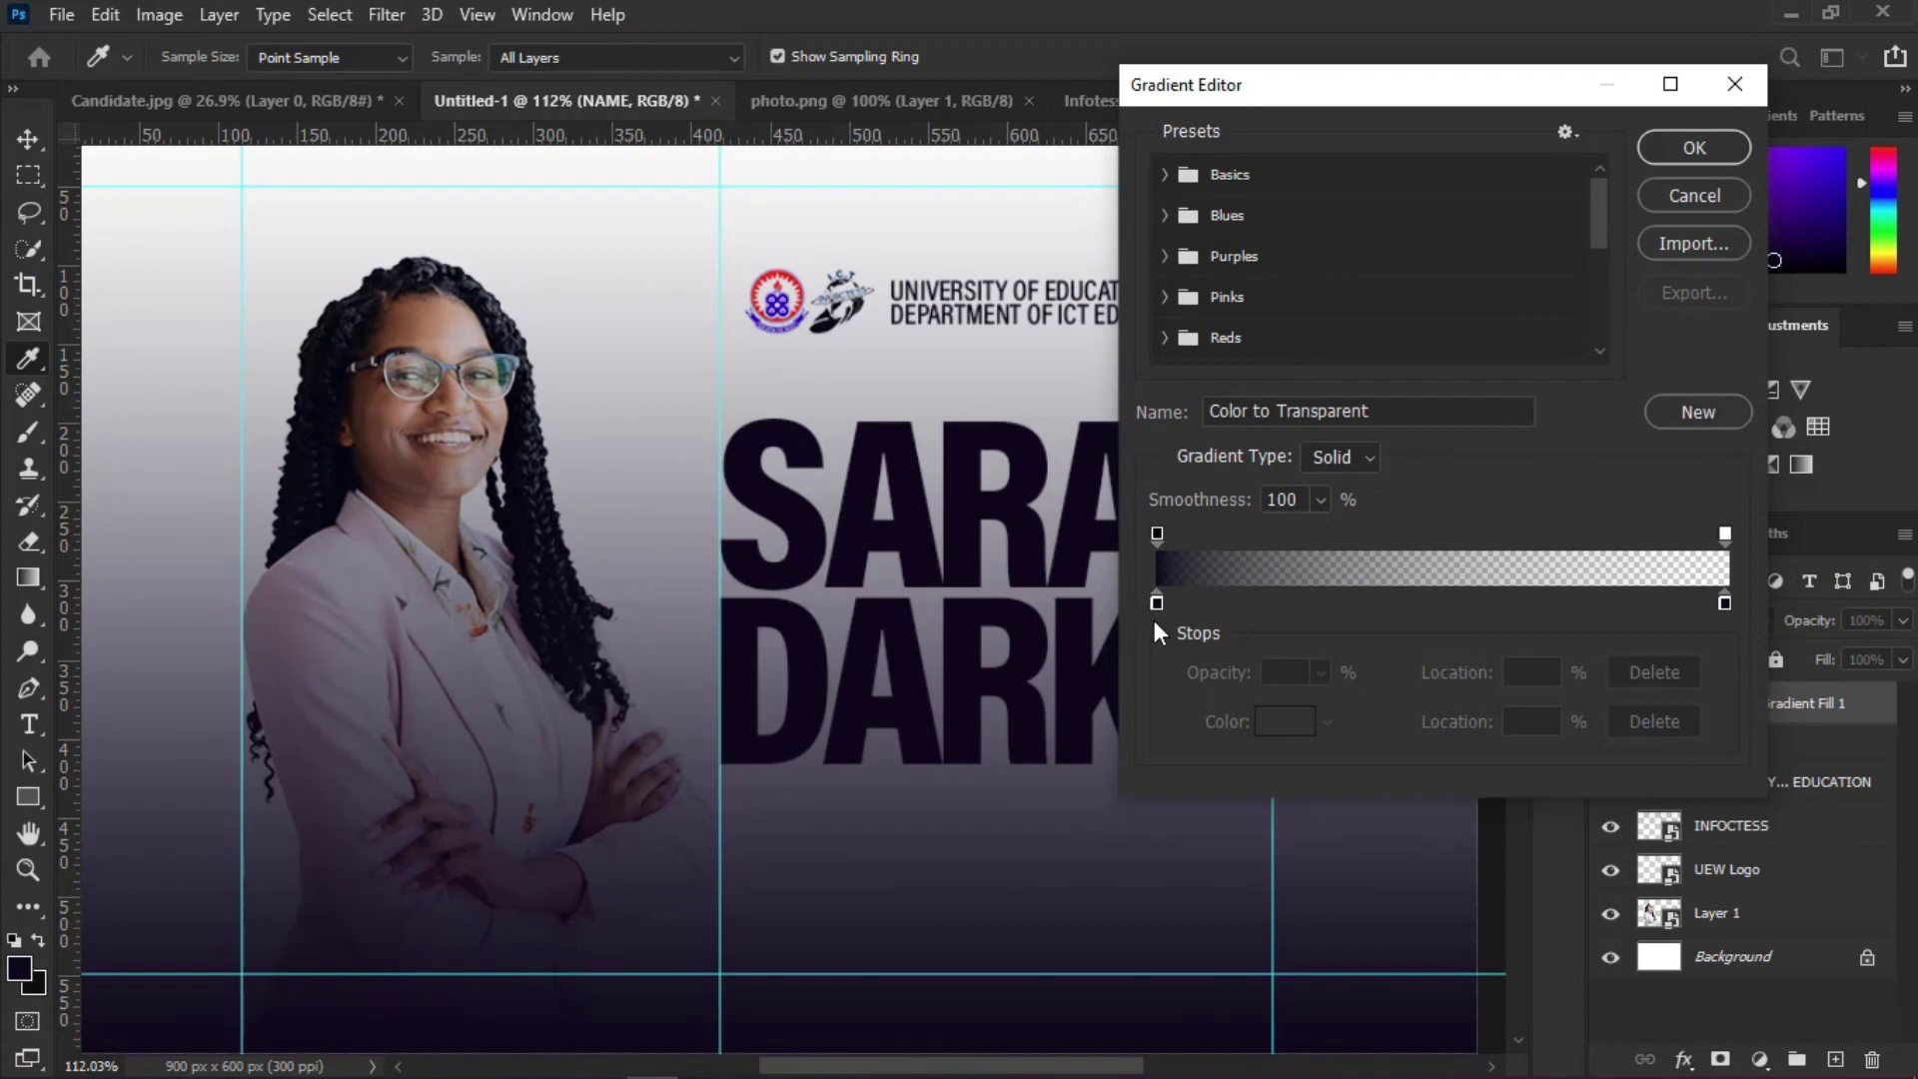
click(1157, 602)
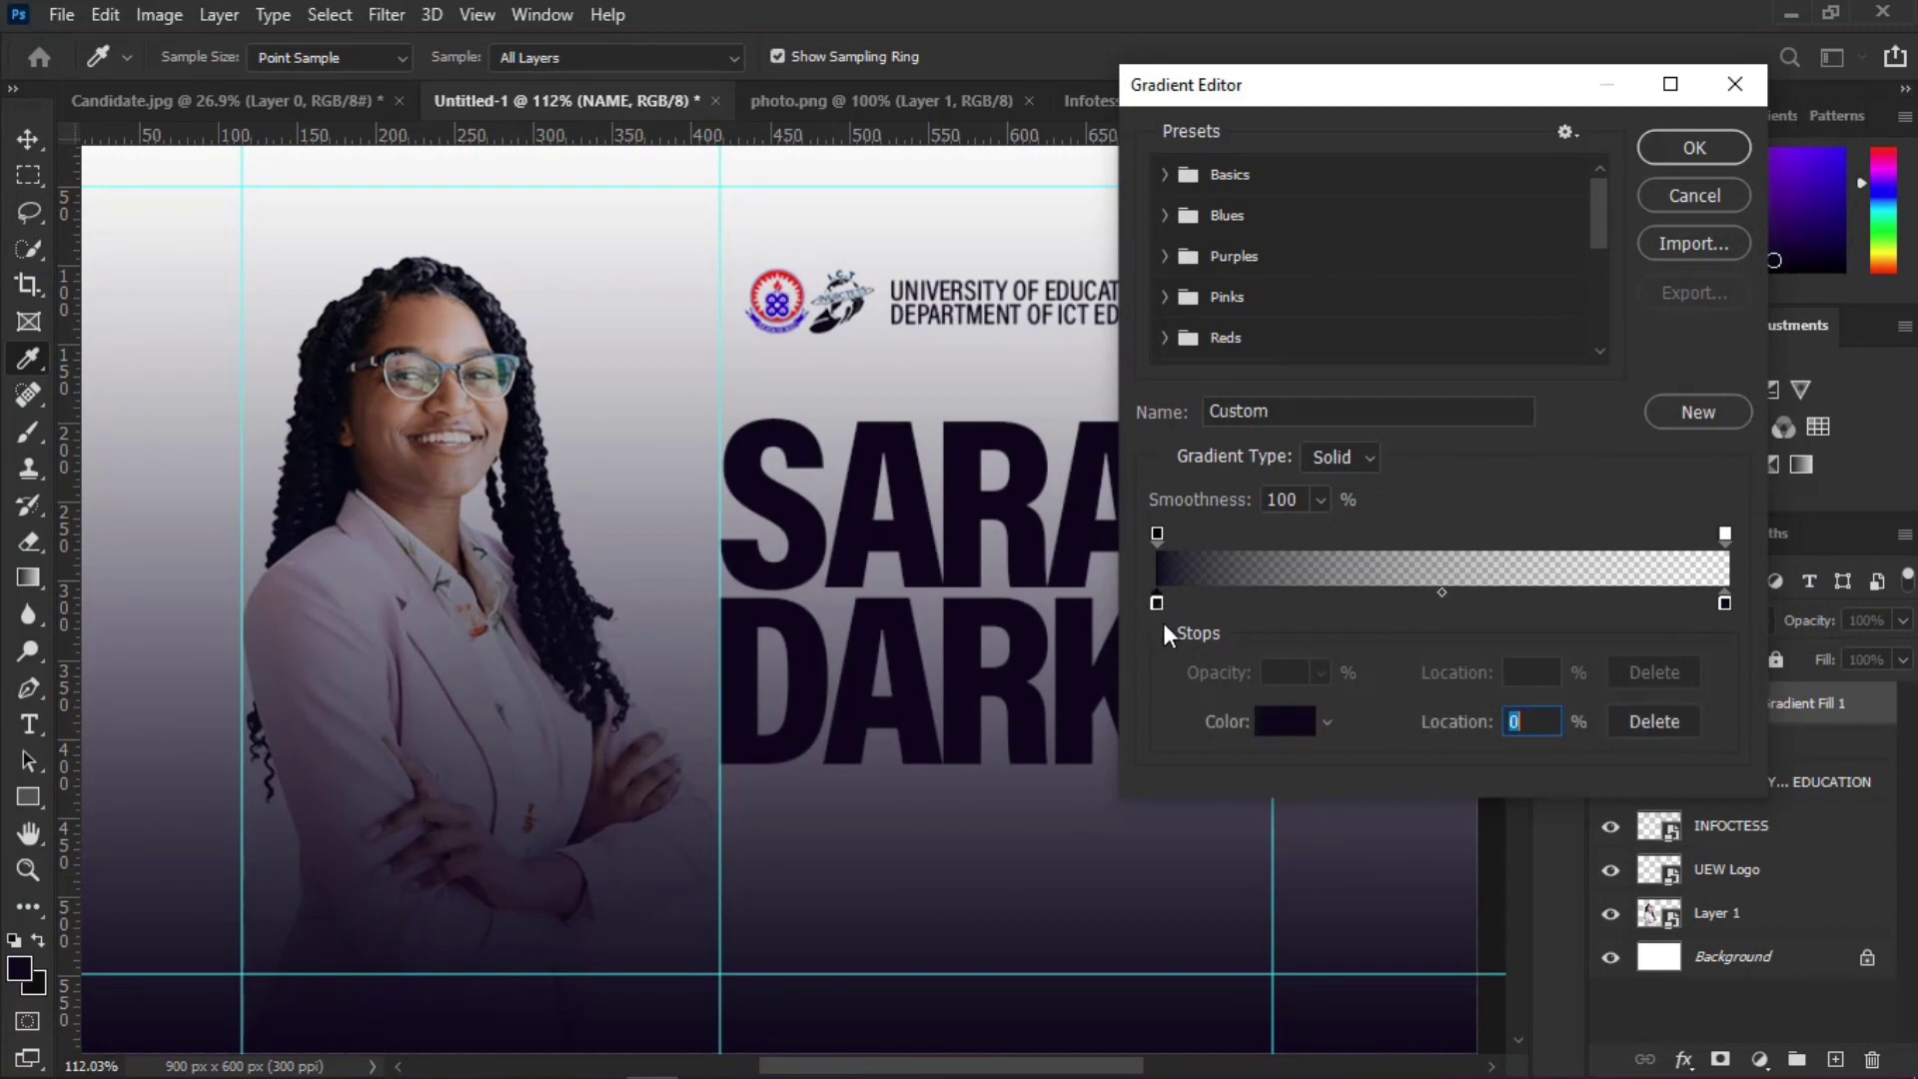
click(1299, 737)
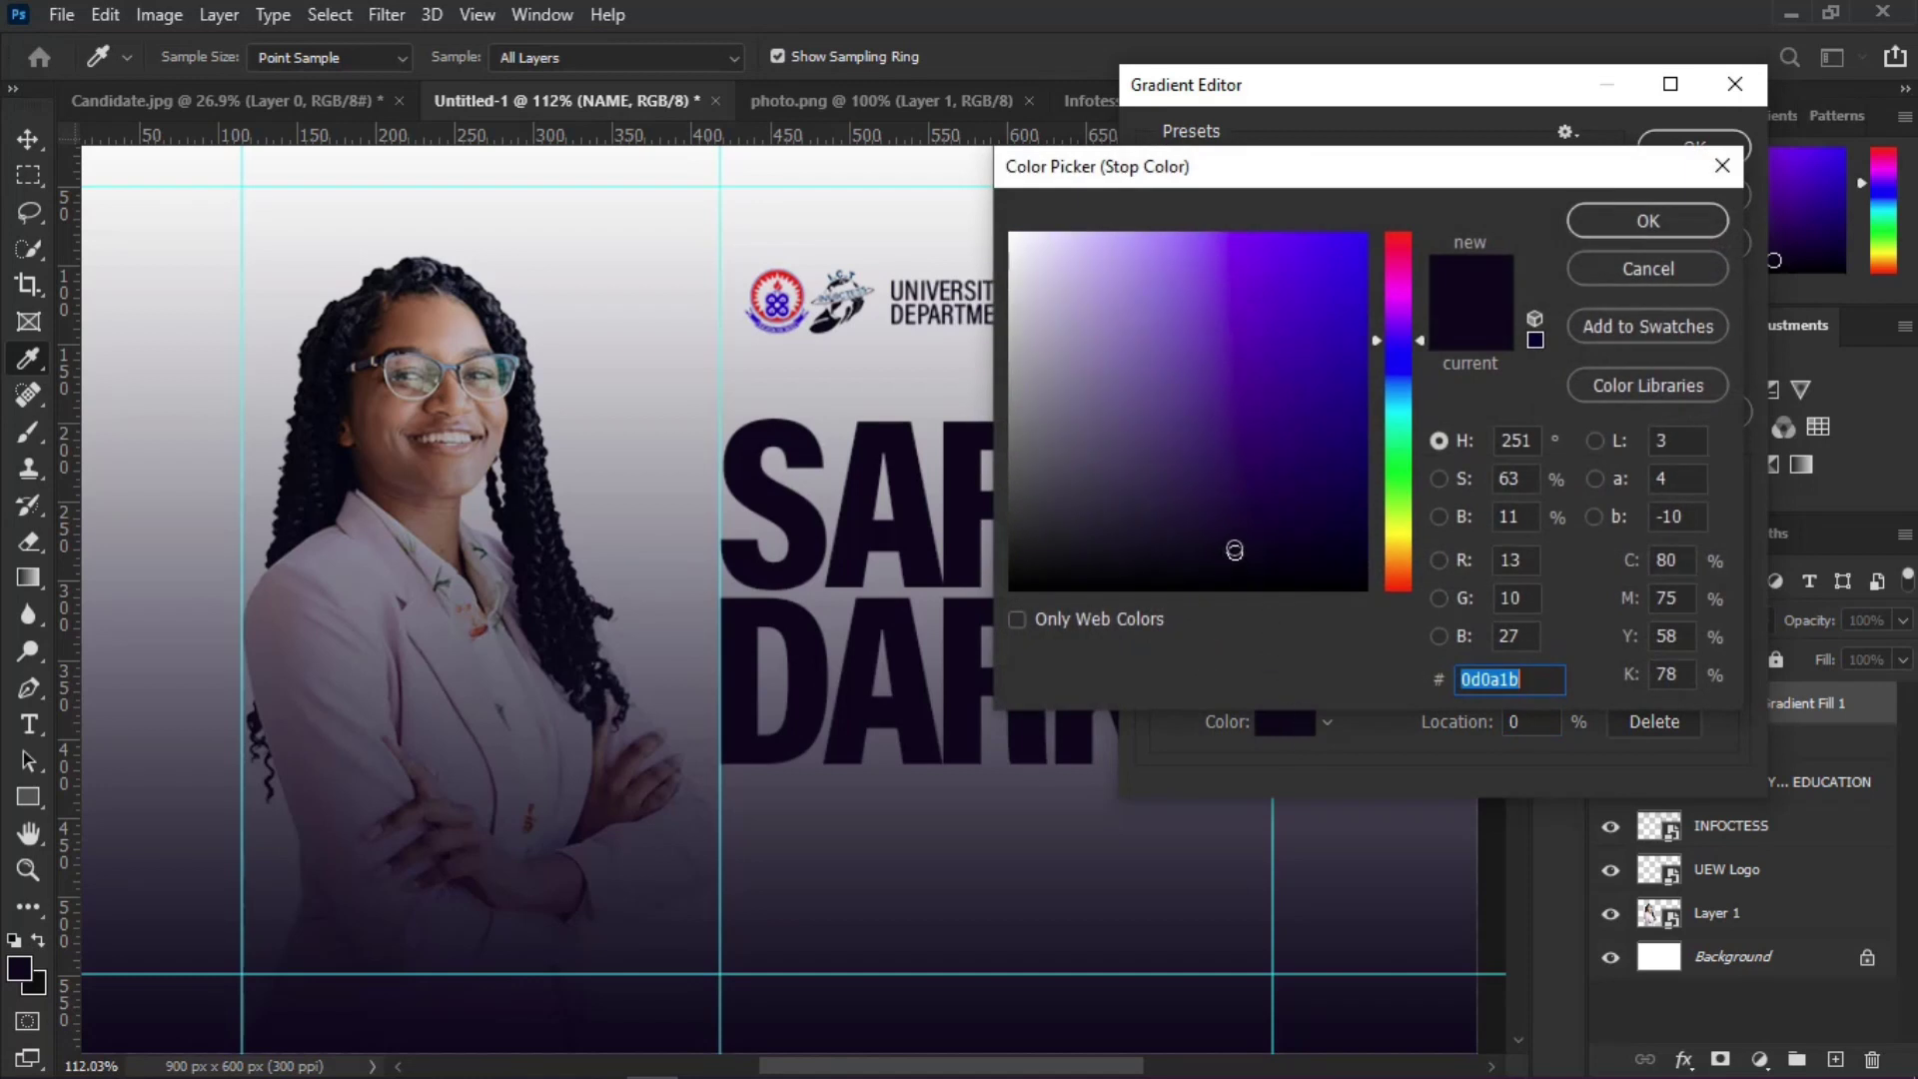
drag(1235, 551, 1319, 526)
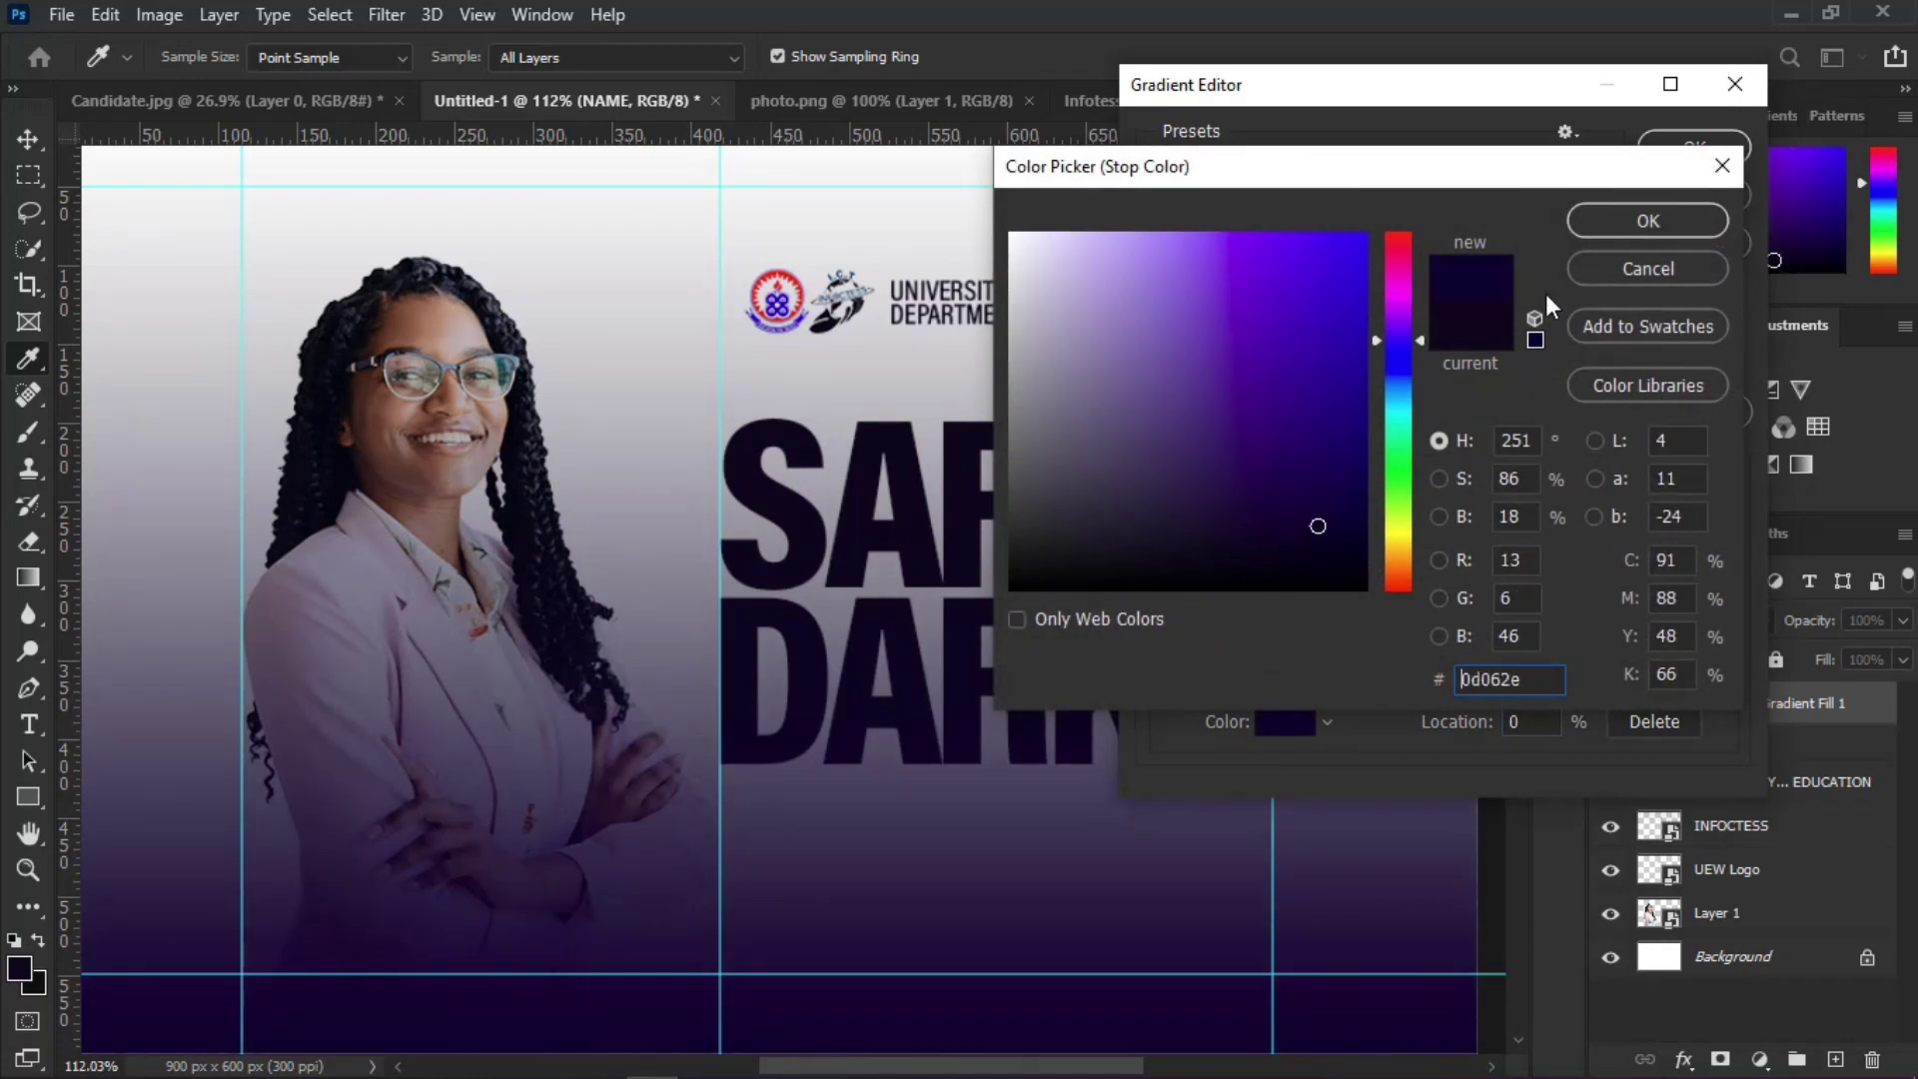
click(1602, 225)
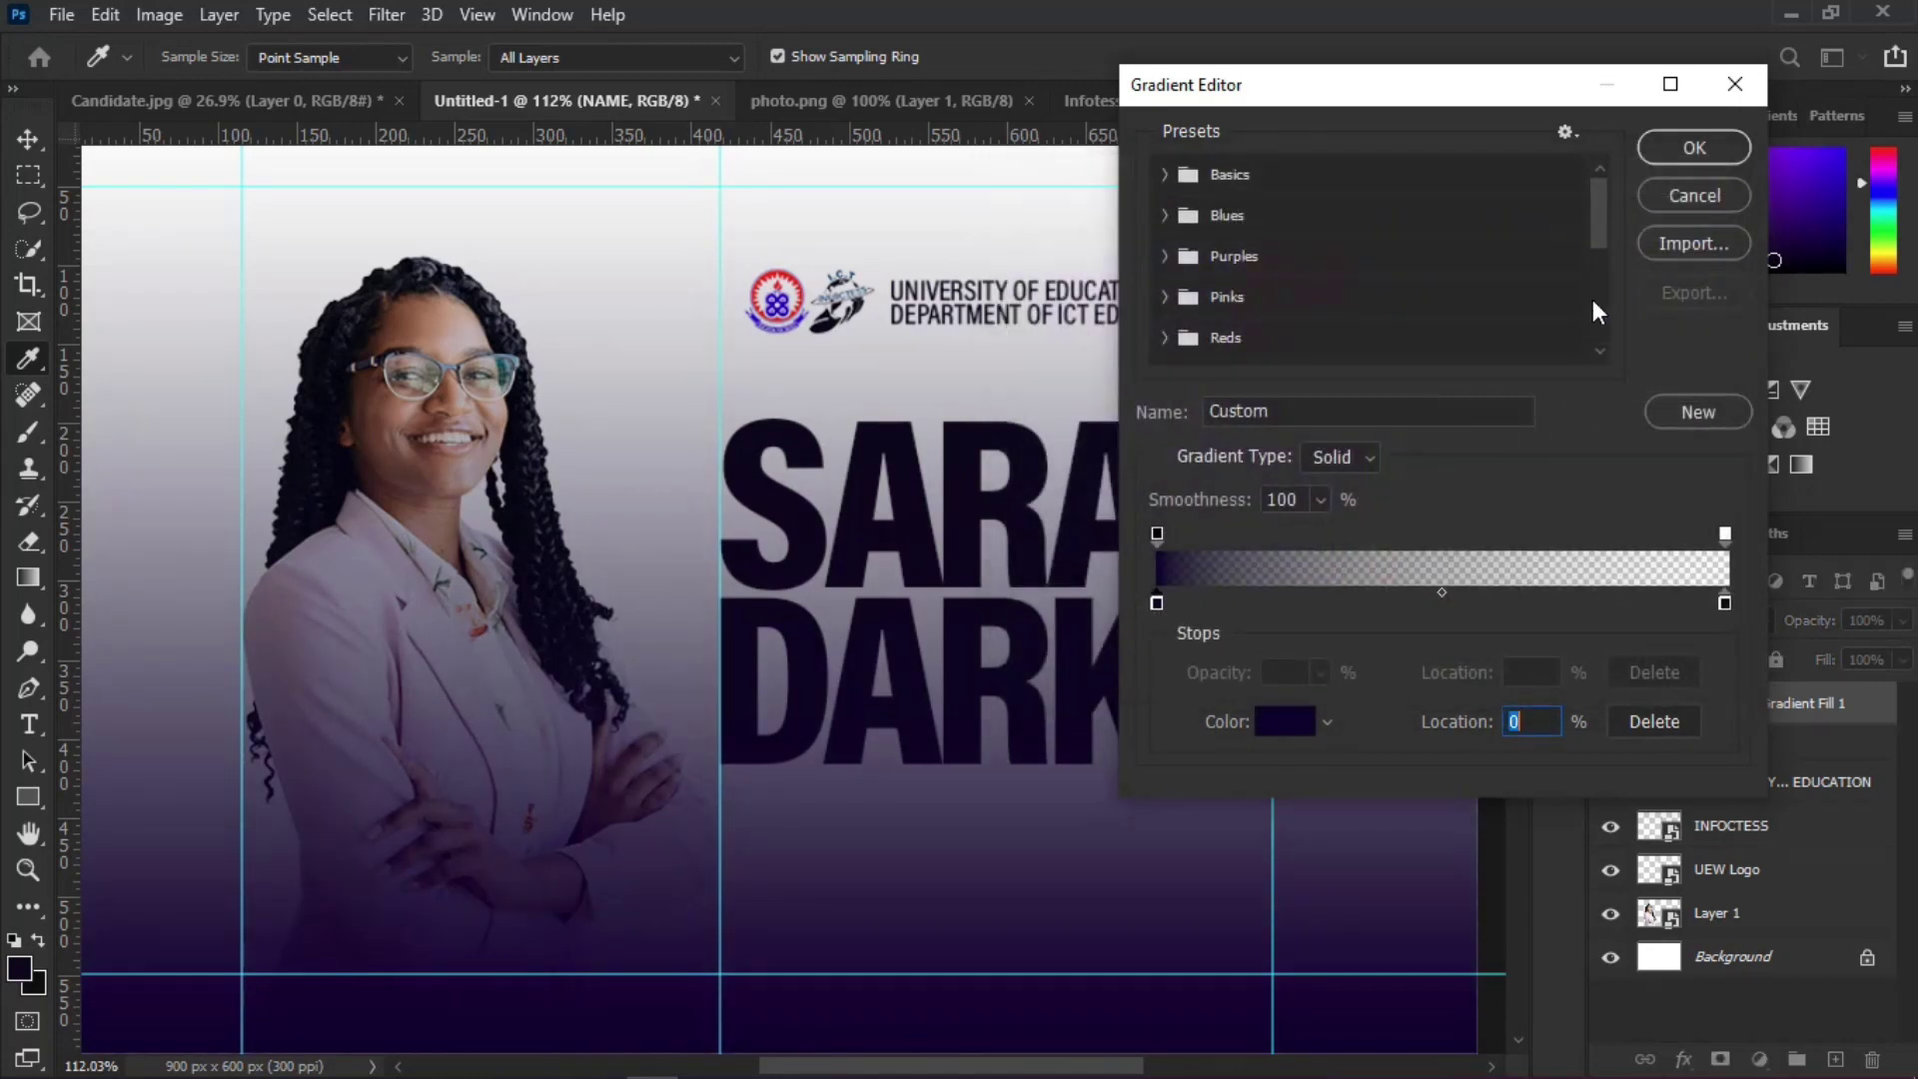
Step: Set the gradient's right stop to bright blue 0100e9
click(1728, 604)
double_click(1722, 603)
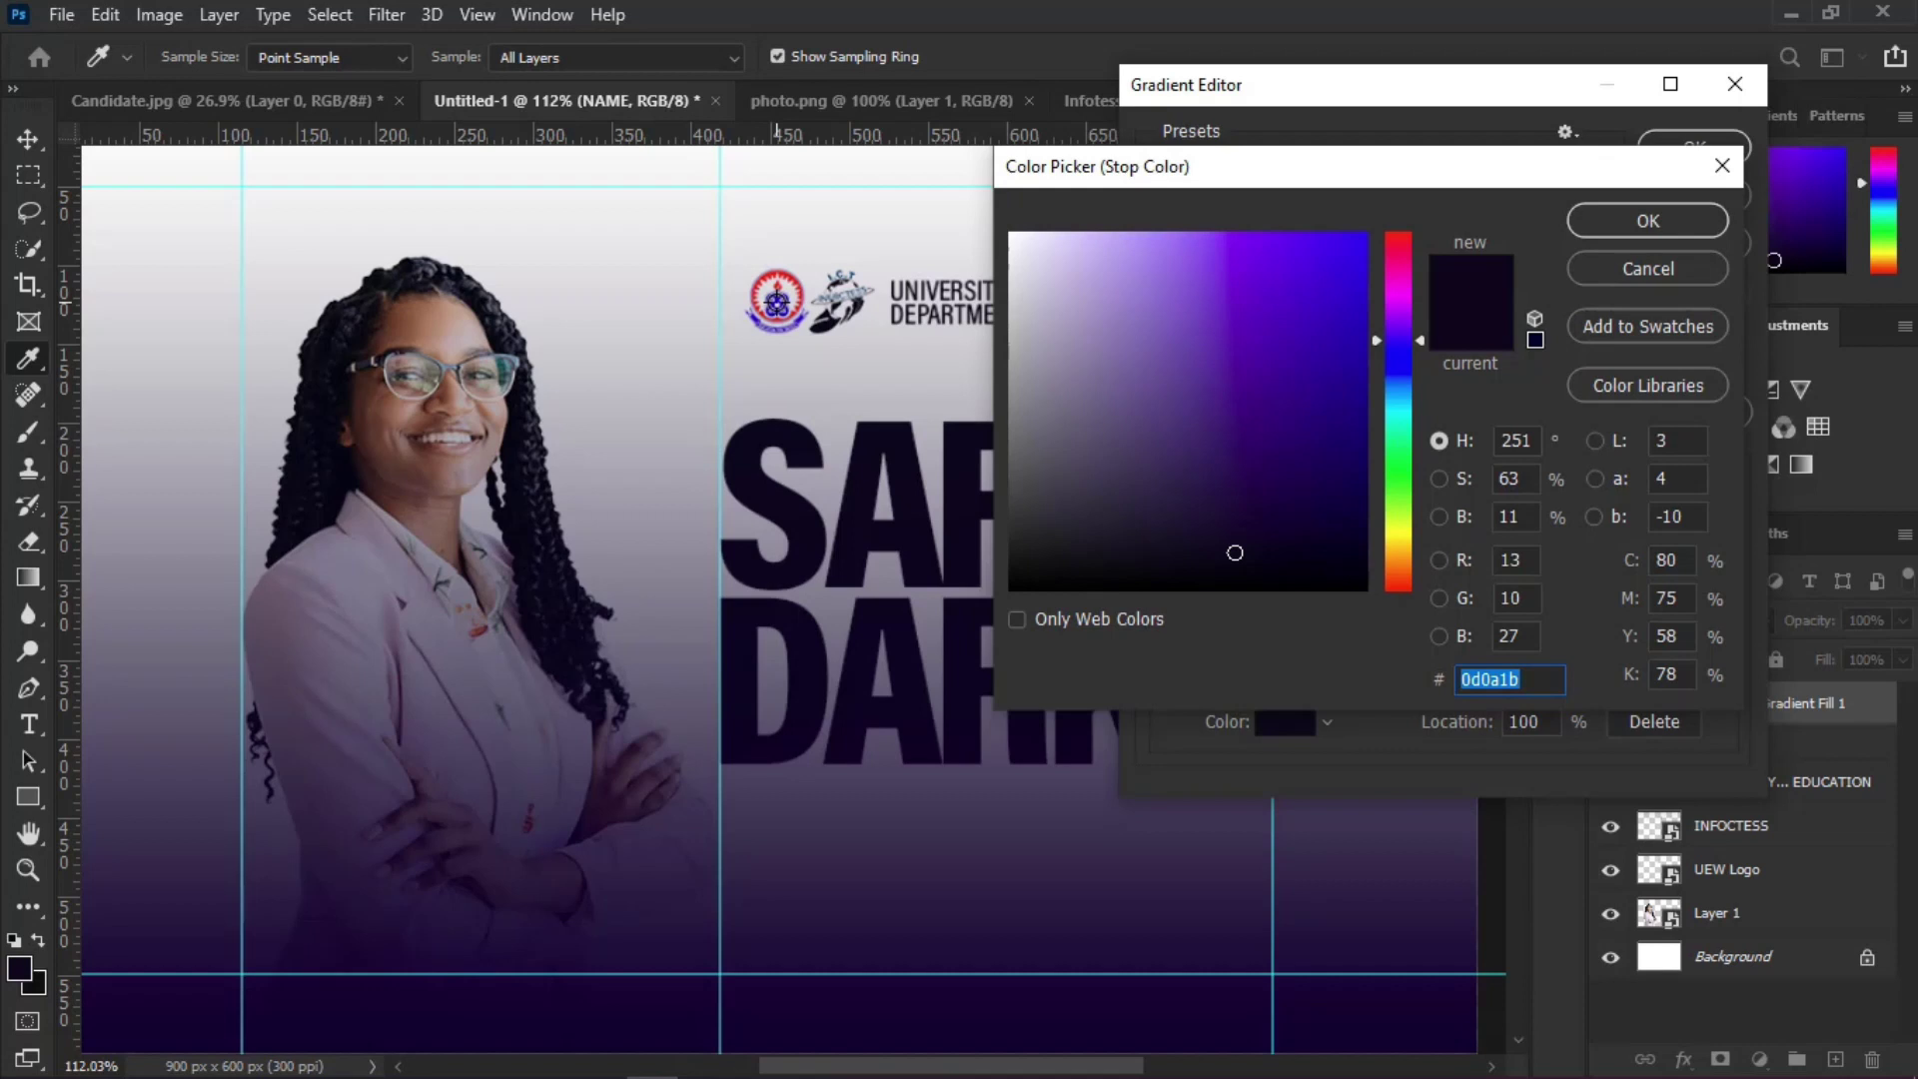
click(1365, 263)
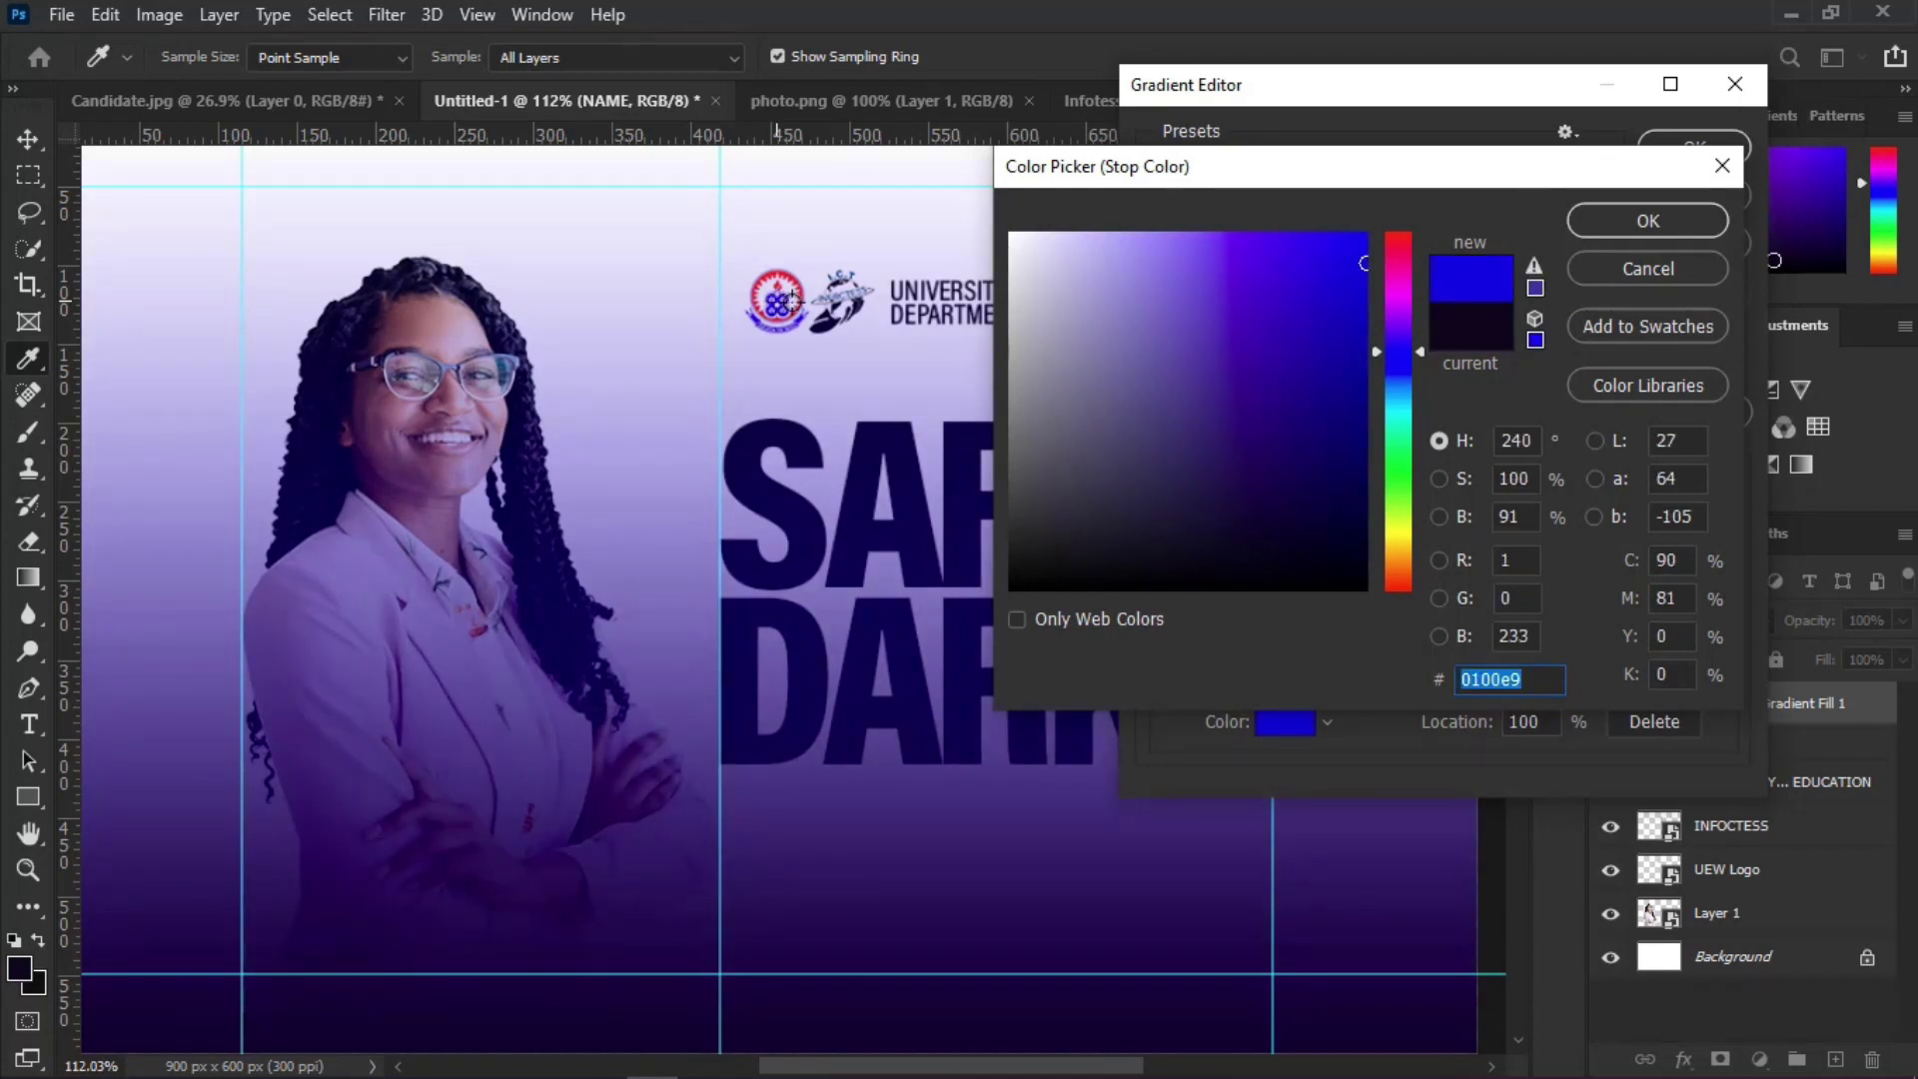
click(1626, 225)
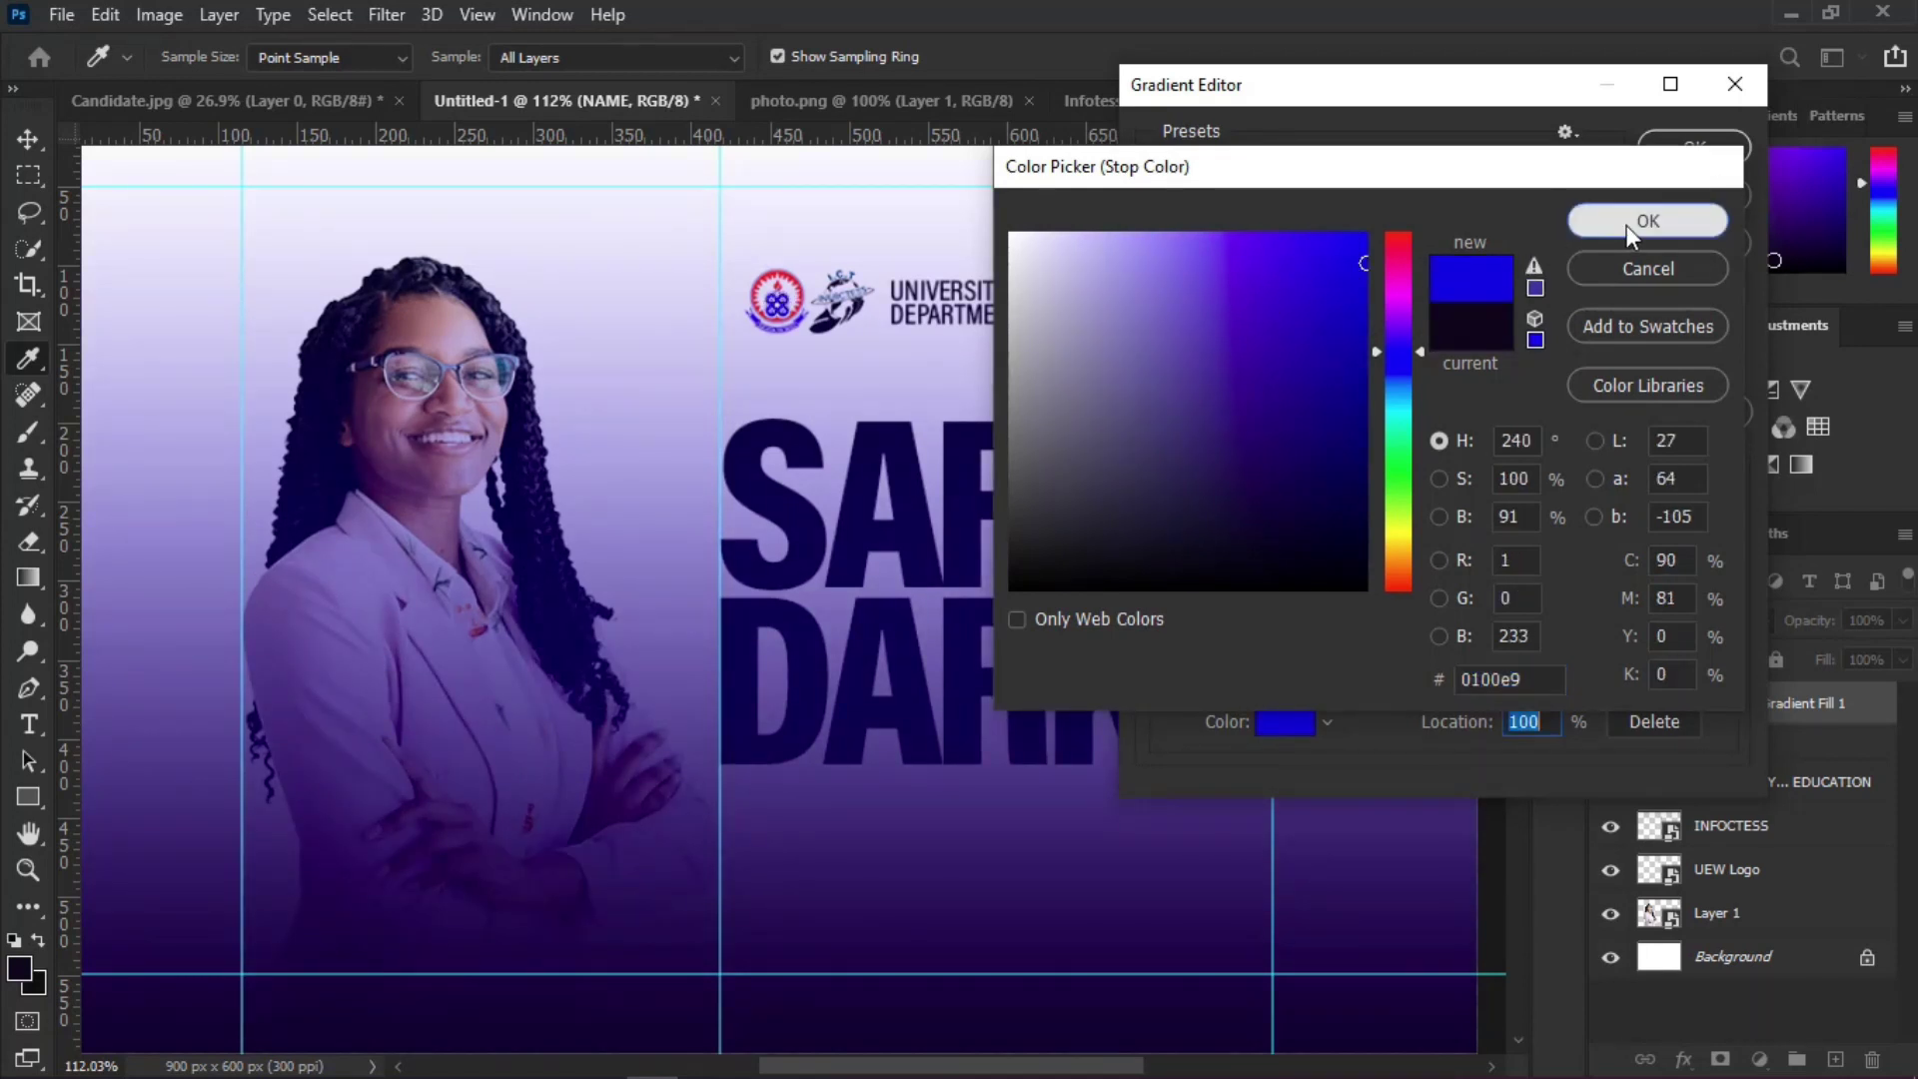
Step: Set the gradient angle to 41.84°, drag it on the canvas to darken the poster, and apply
click(1689, 146)
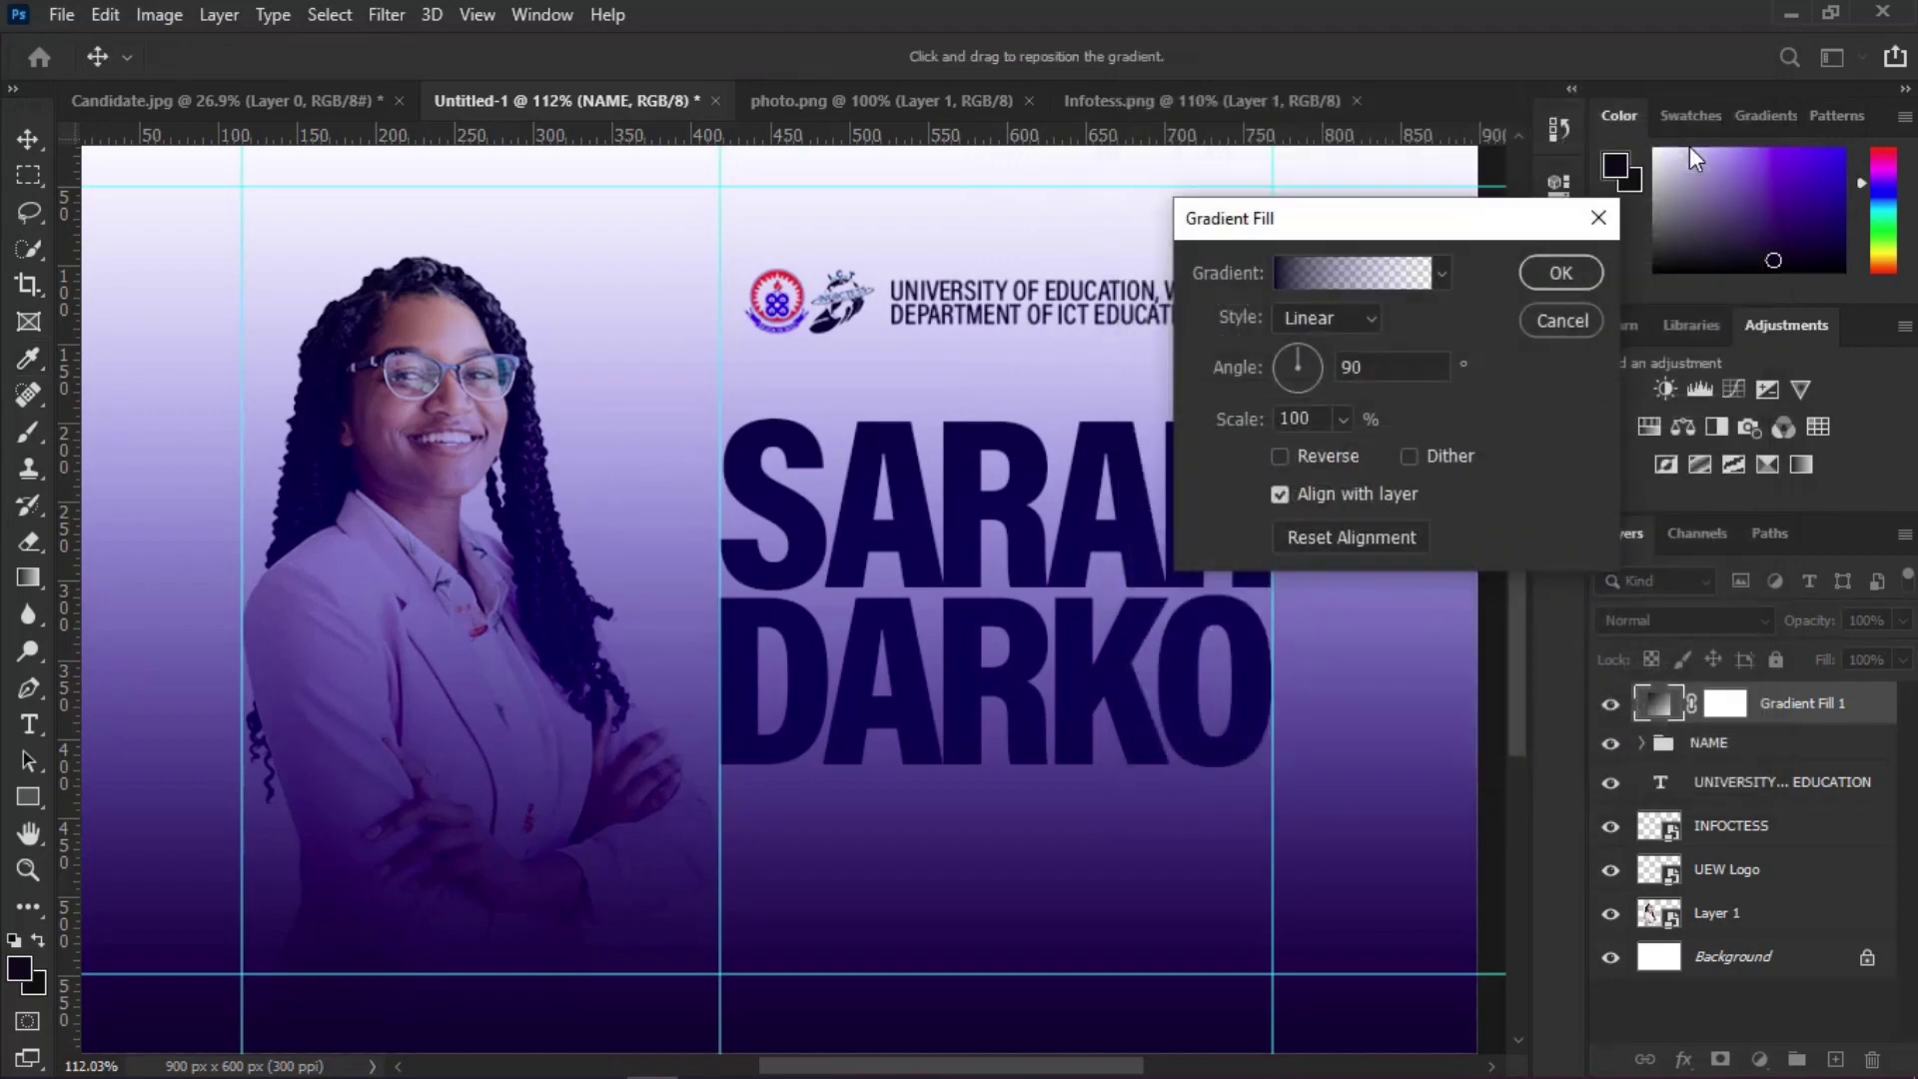
drag(1301, 351, 1316, 370)
click(1309, 352)
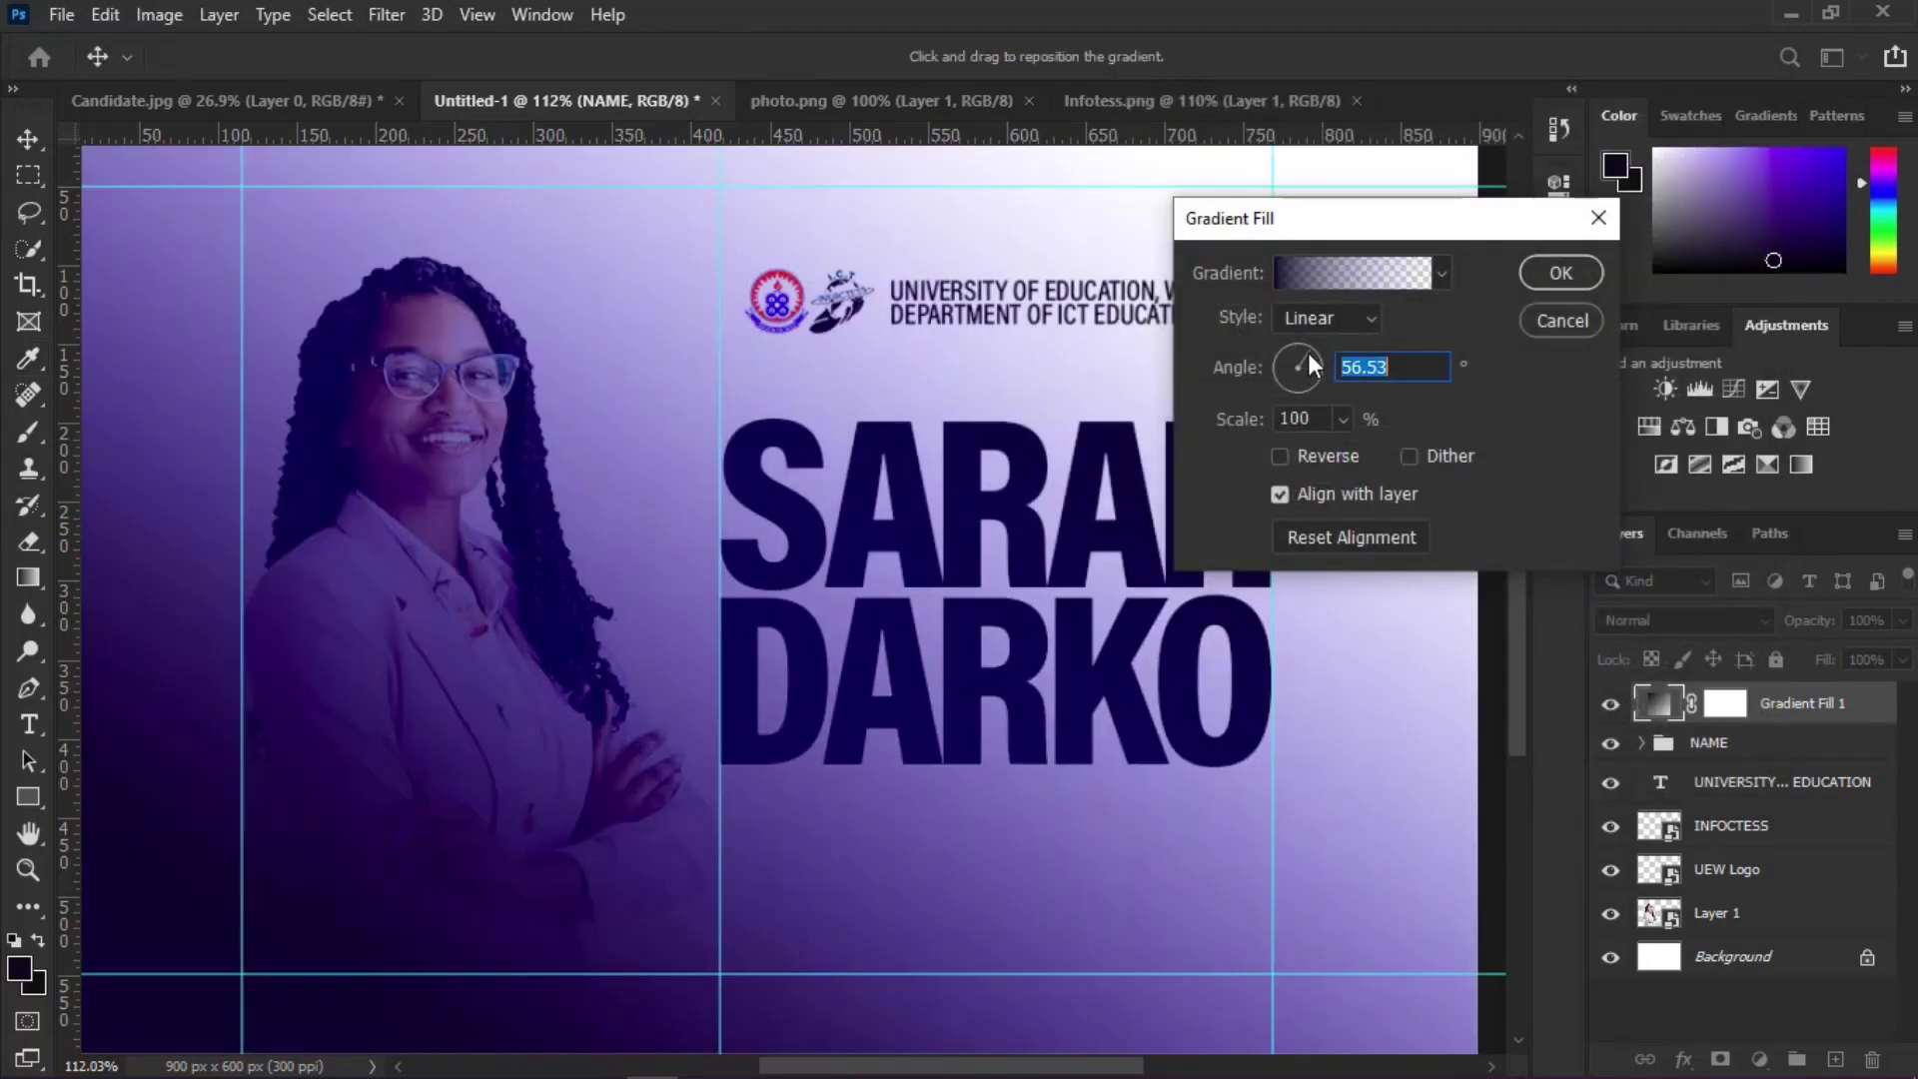
click(1315, 352)
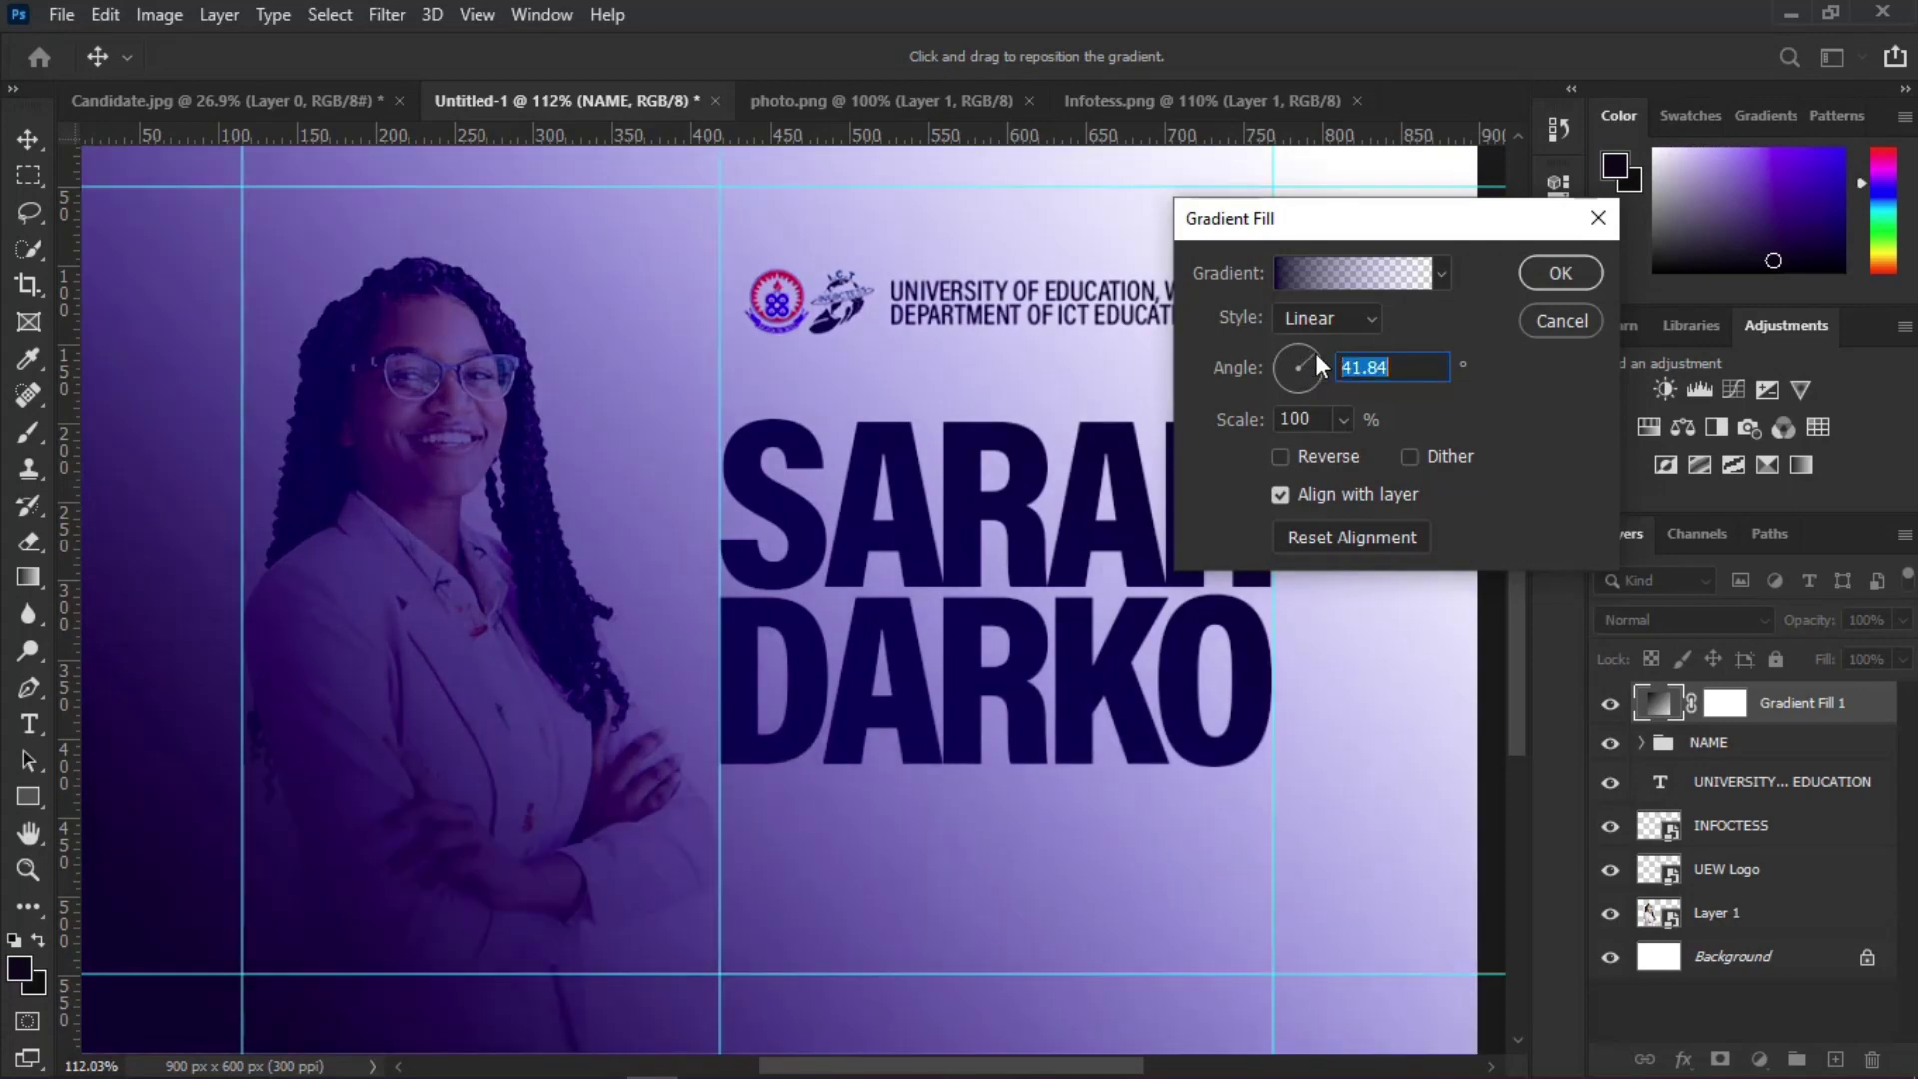
drag(575, 741, 987, 558)
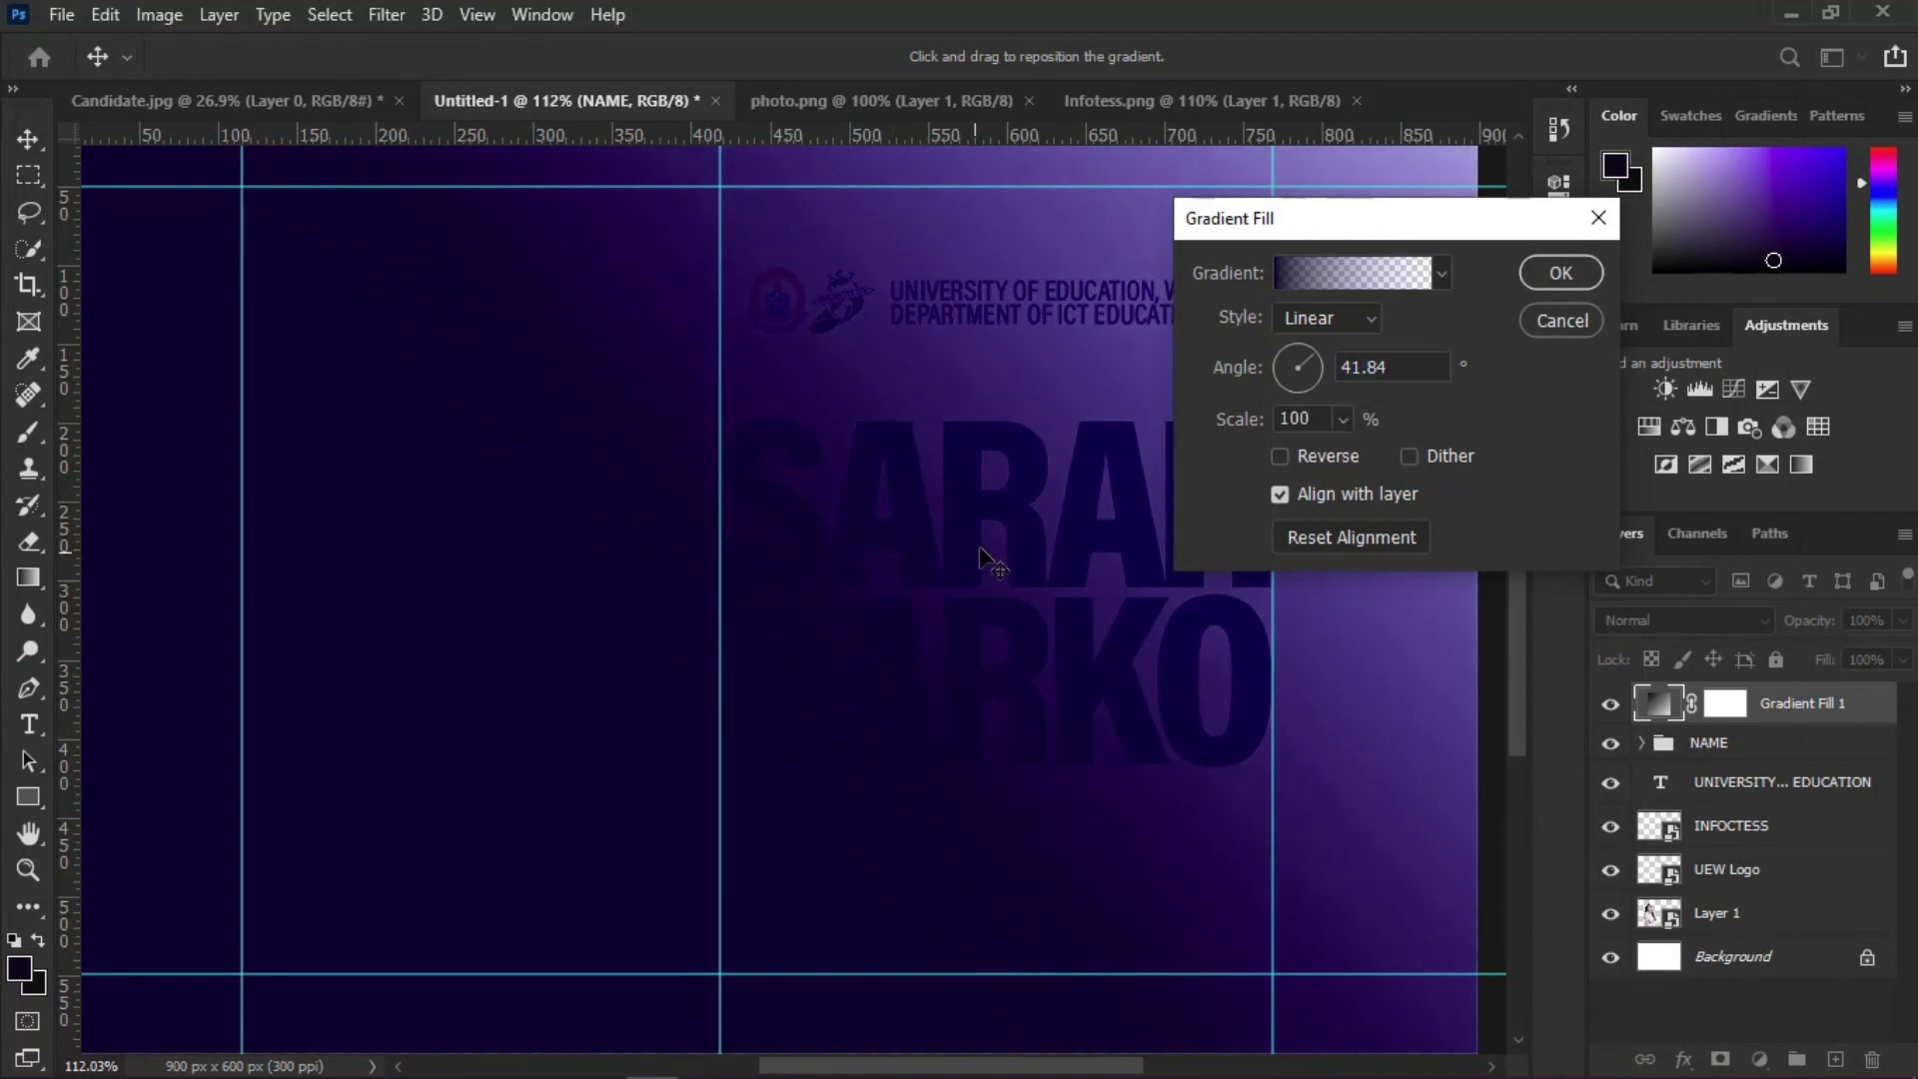
click(1549, 269)
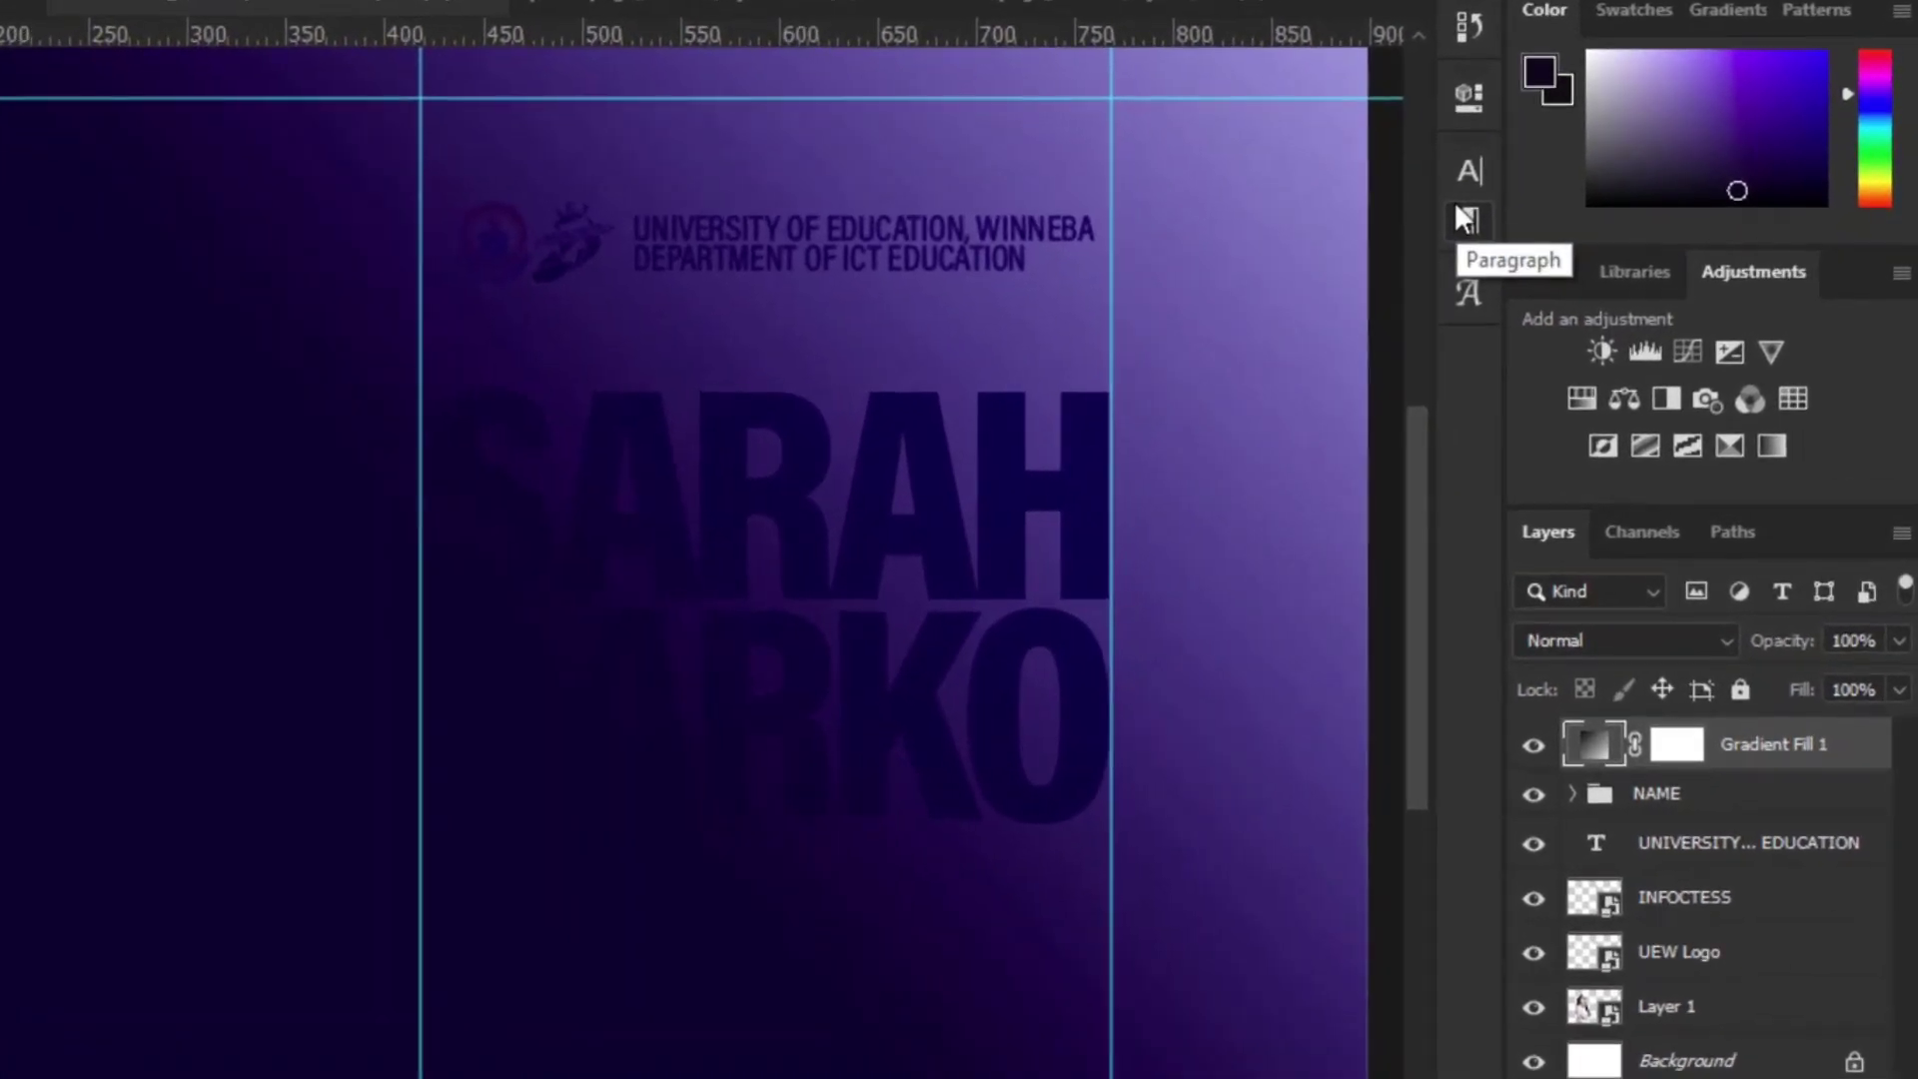
Step: Clip Gradient Fill 1 to the NAME group and toggle its visibility to compare
right_click(1795, 741)
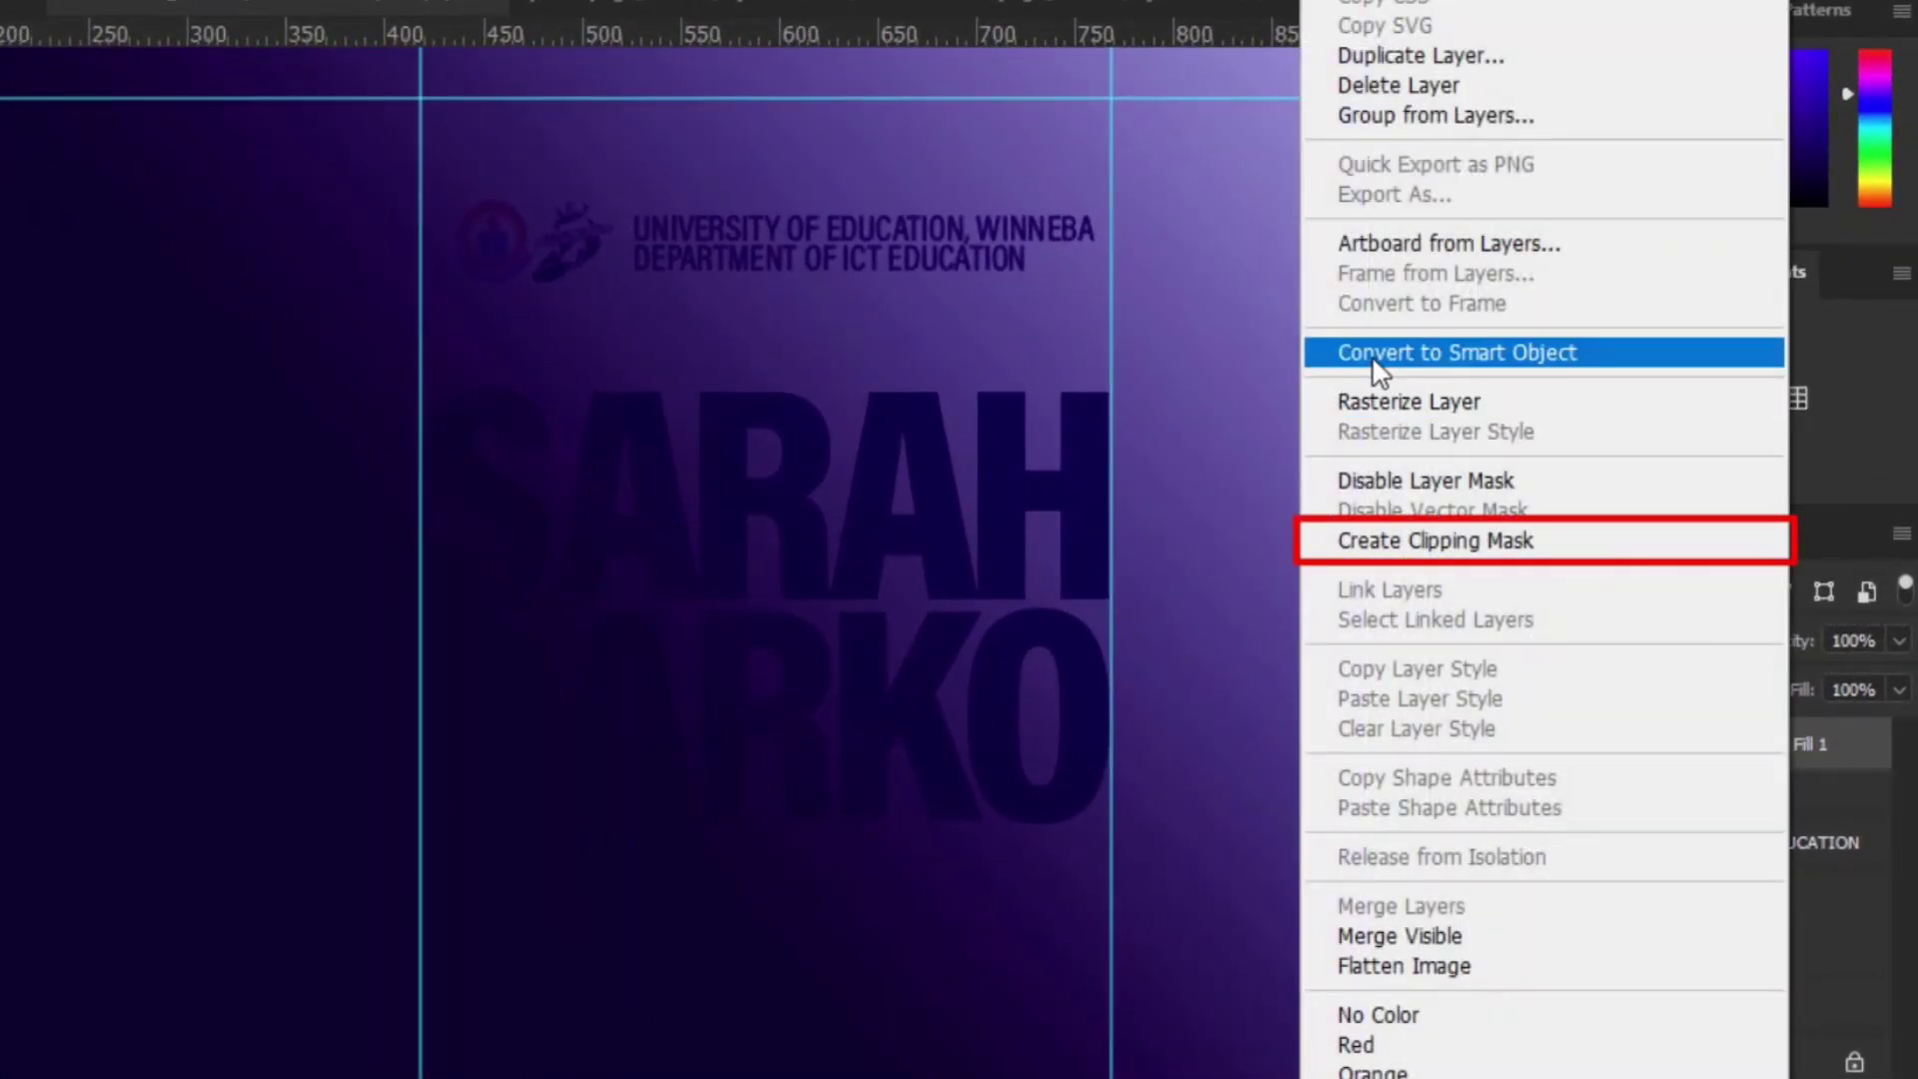
click(1386, 541)
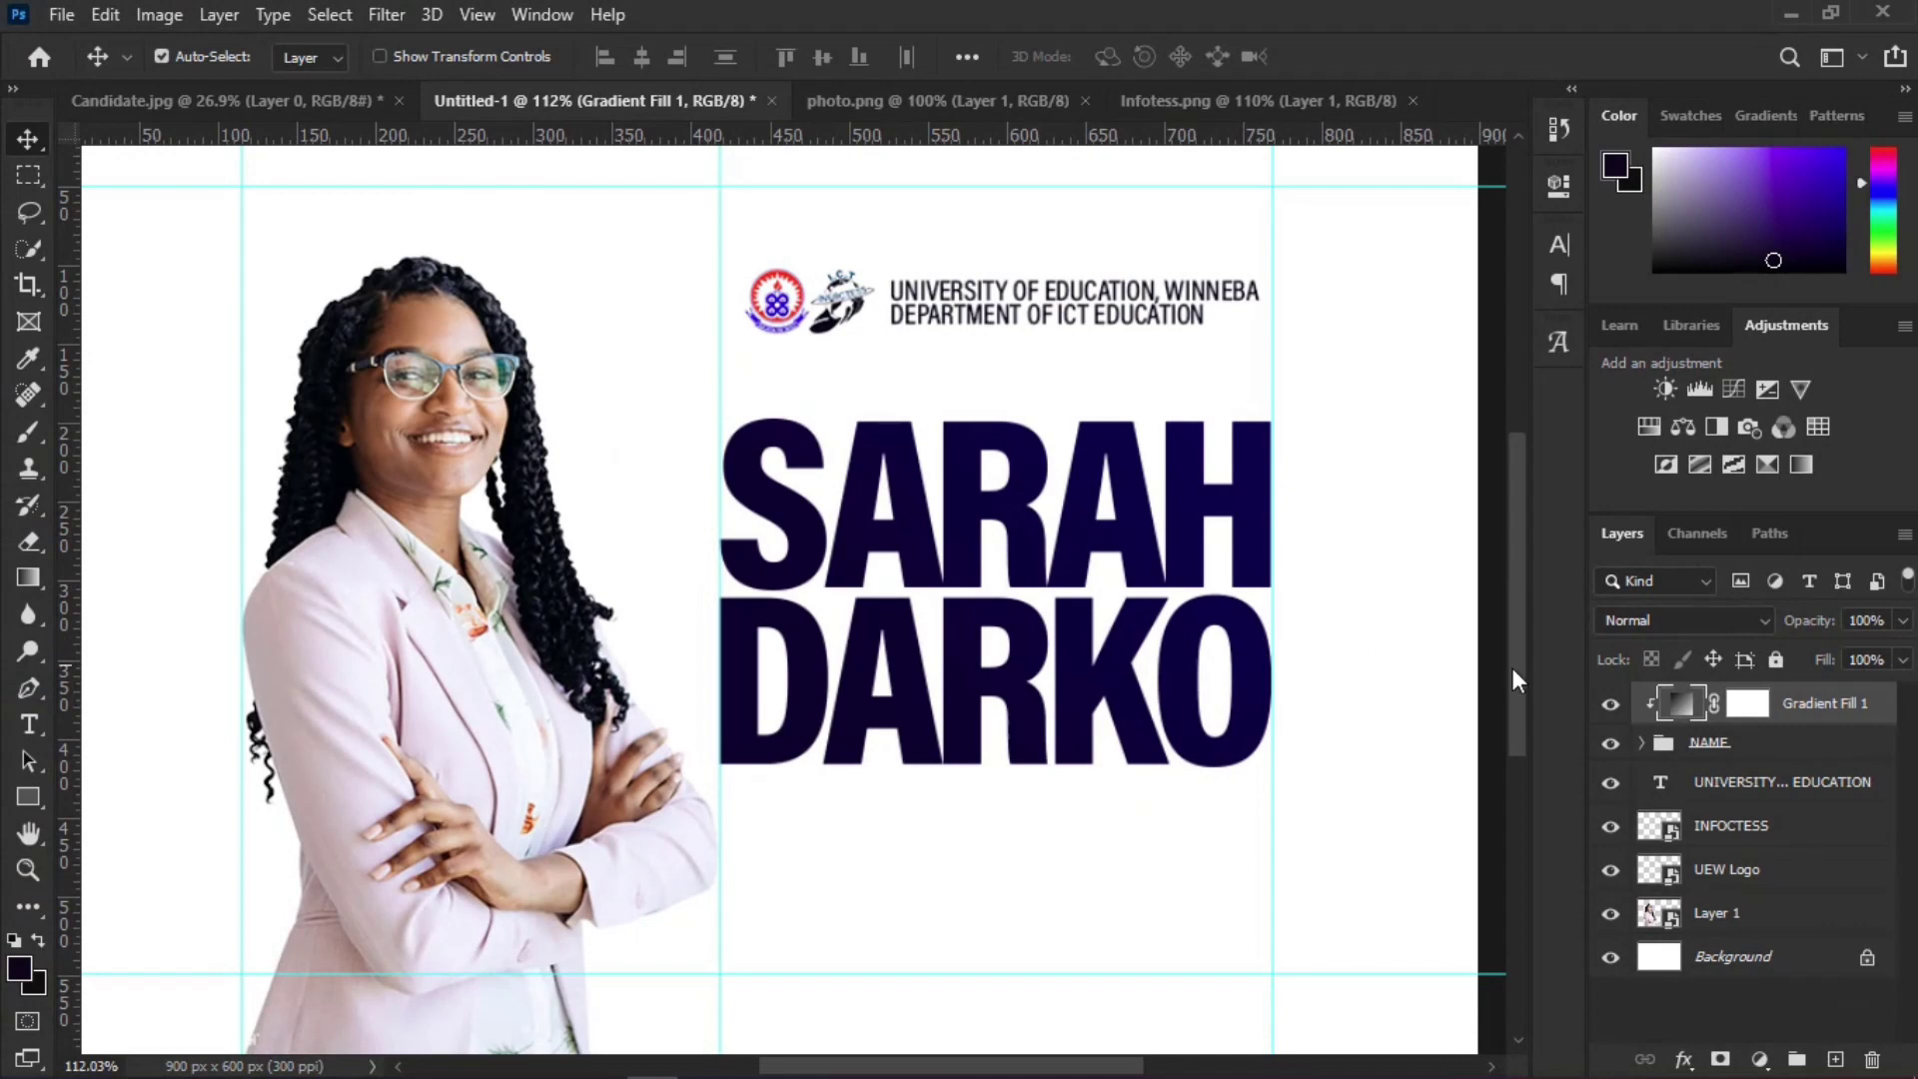
click(1613, 706)
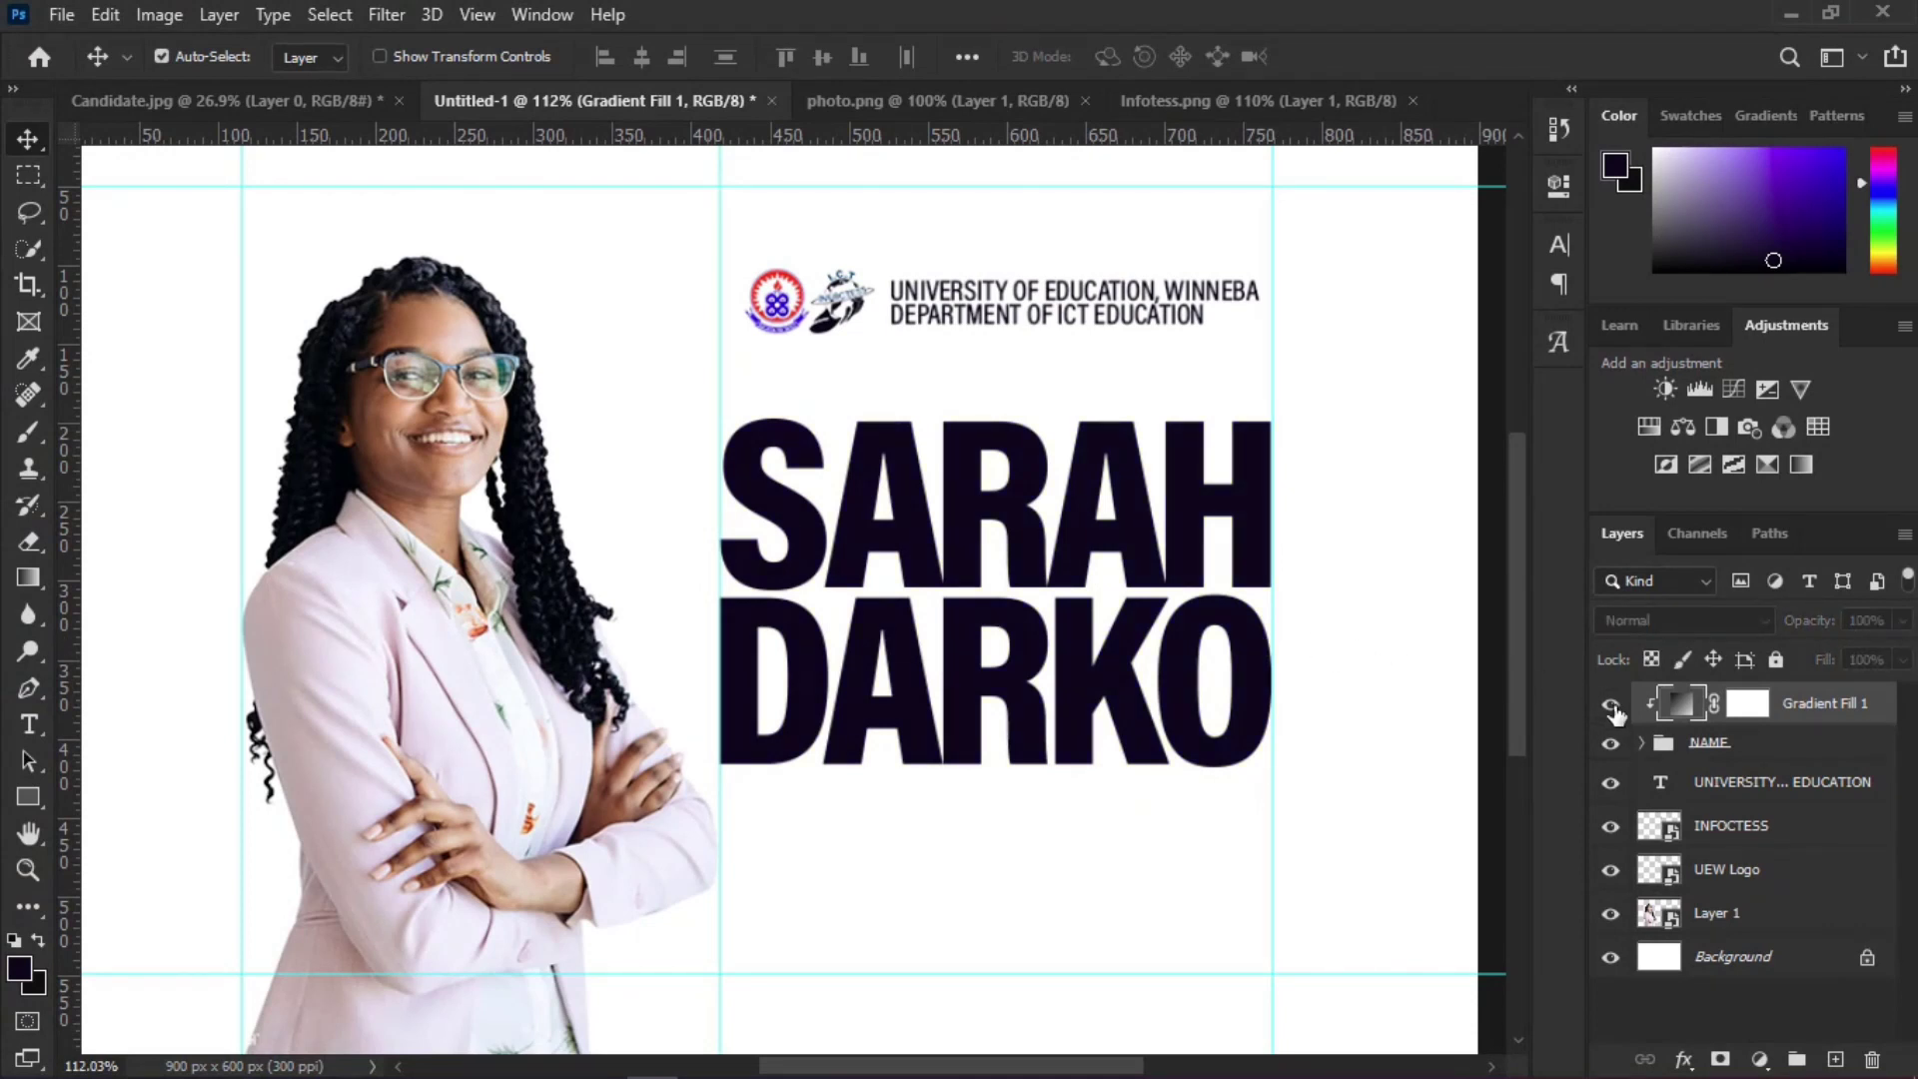
click(1613, 706)
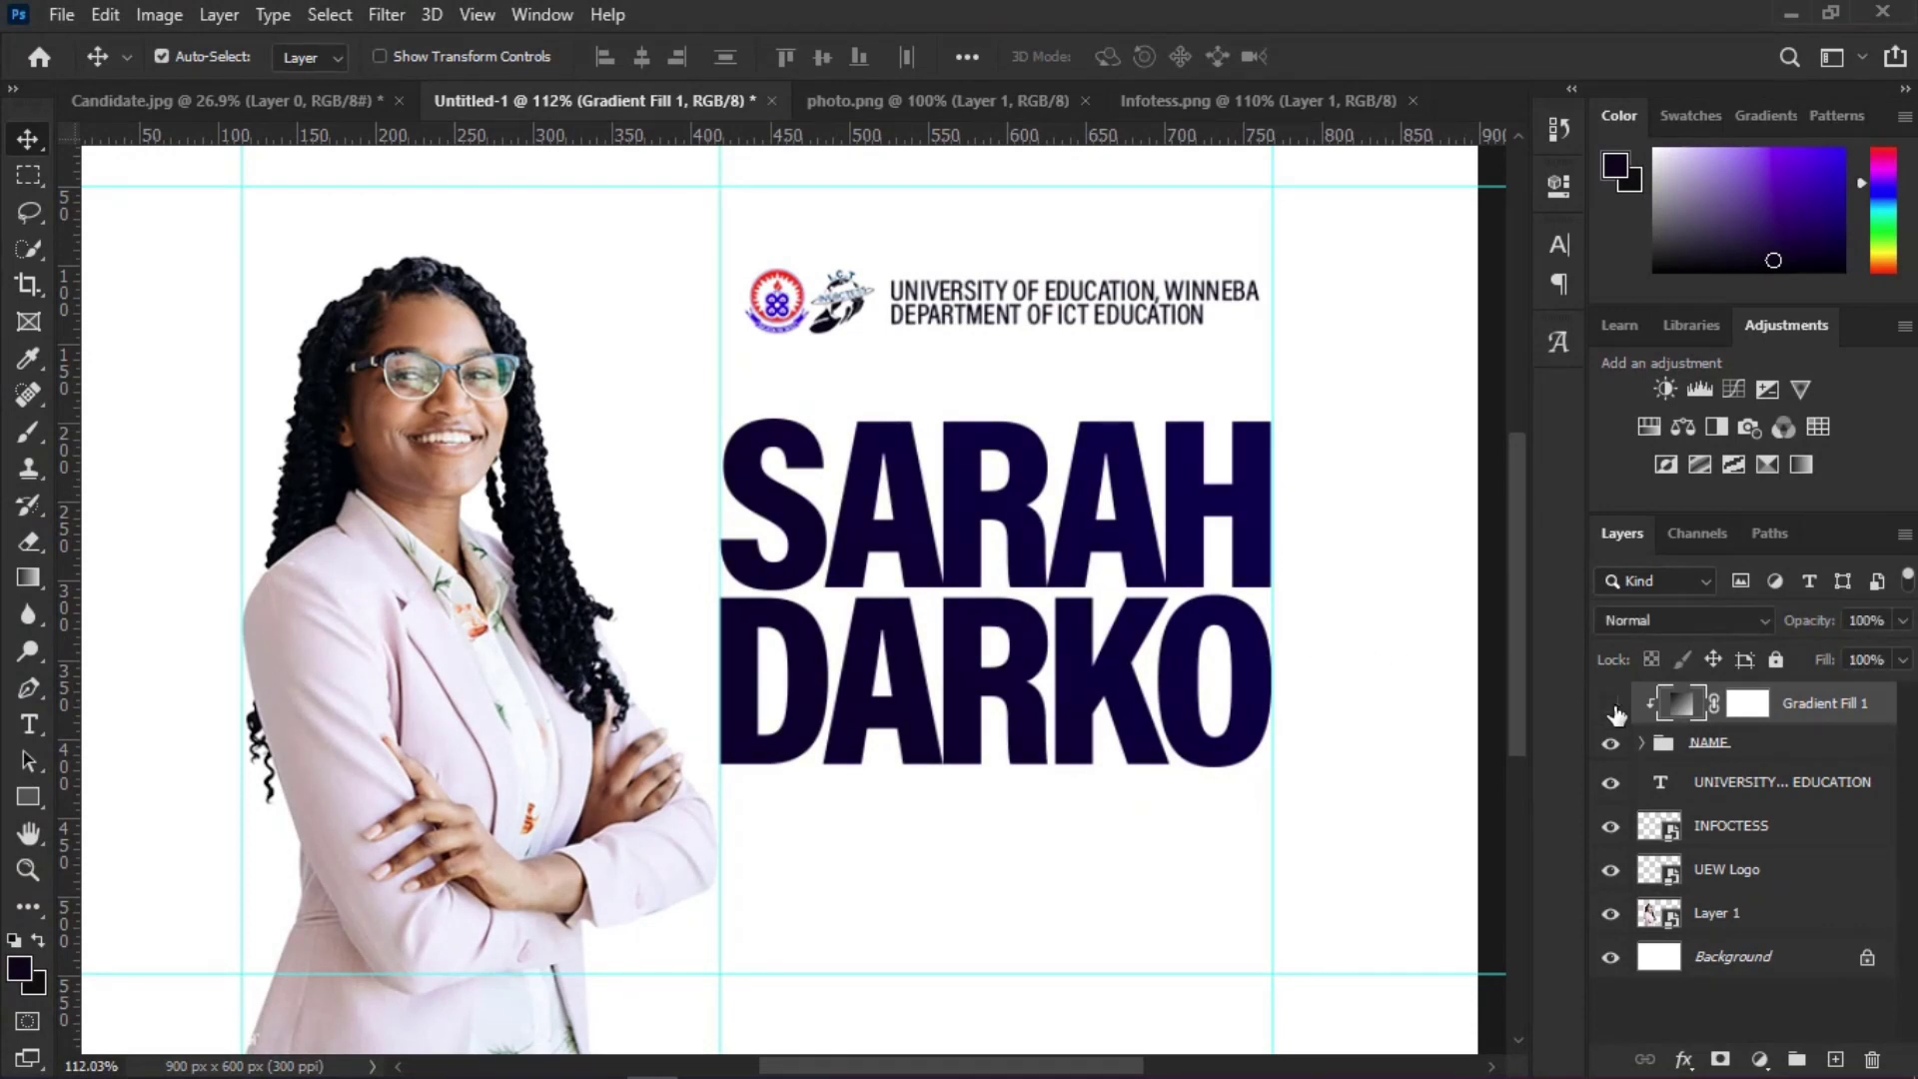
click(1612, 707)
click(1612, 706)
double_click(1680, 705)
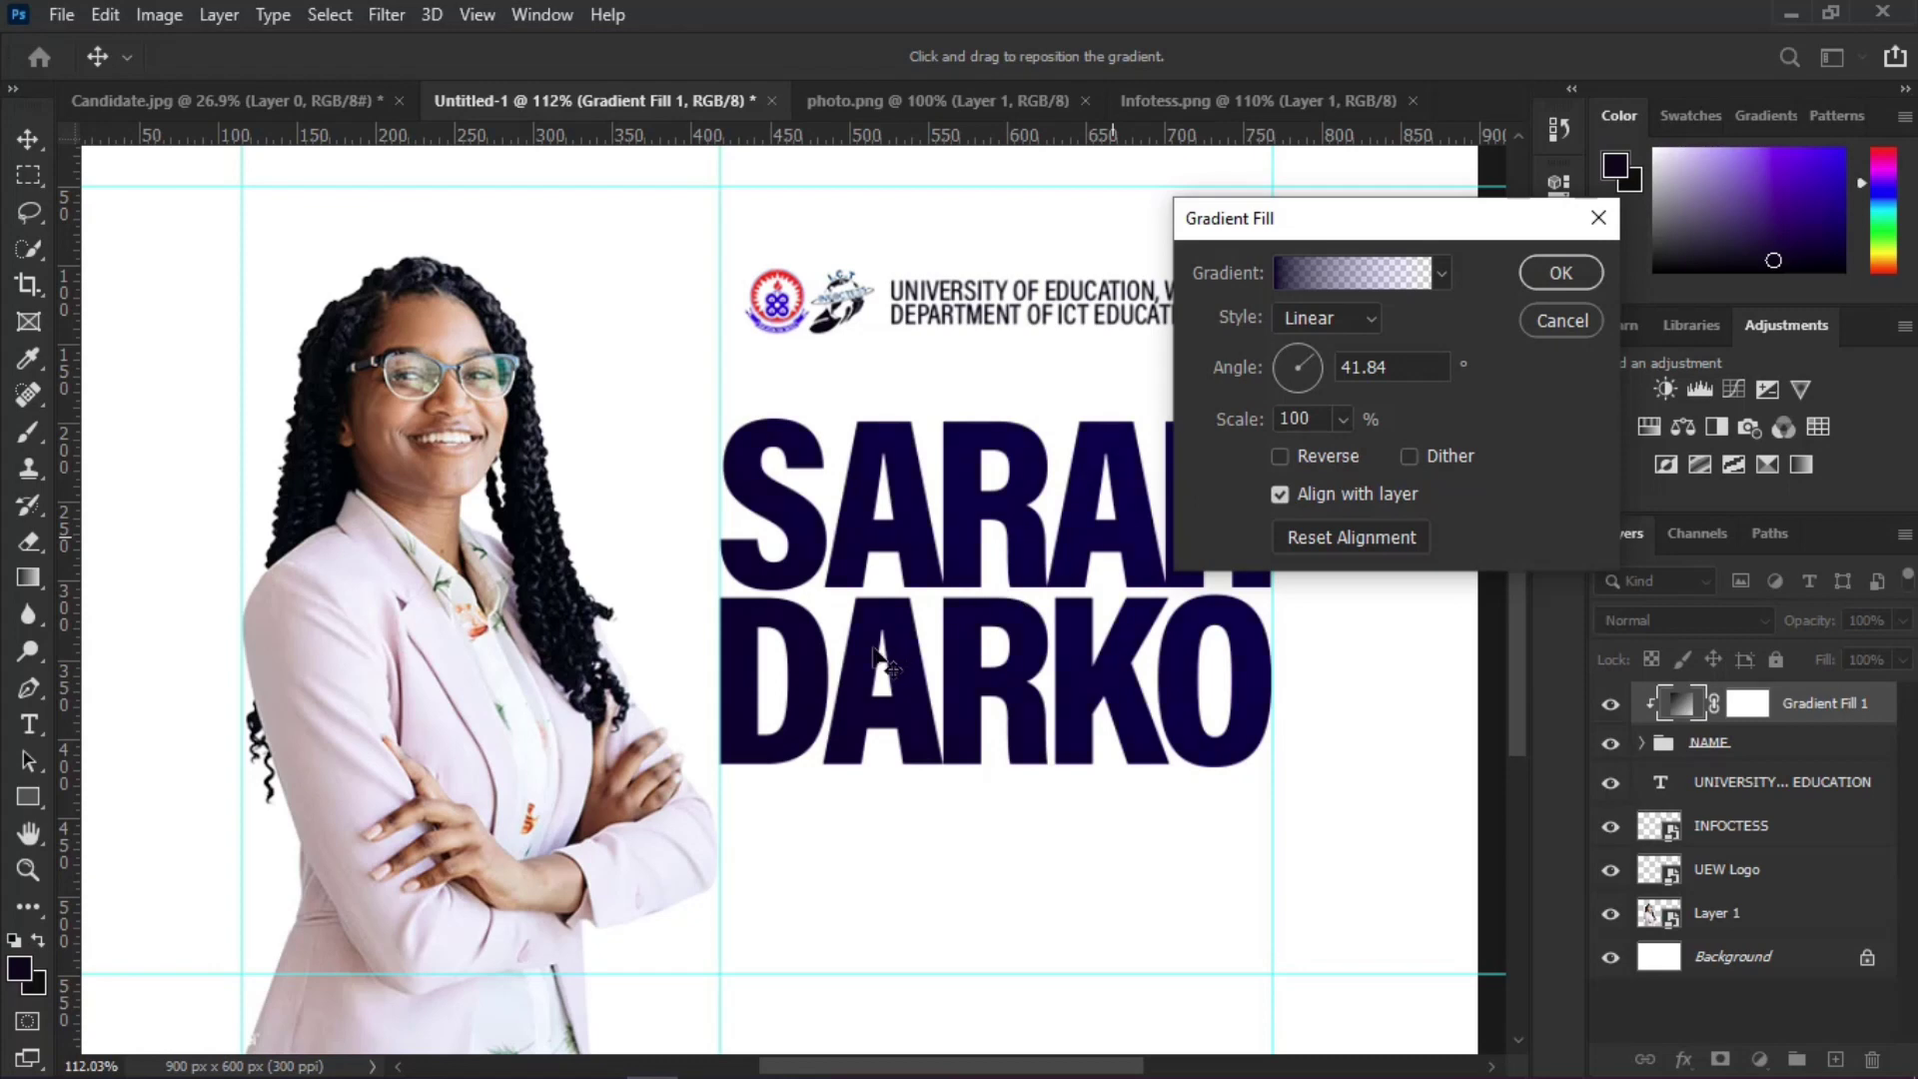
click(1550, 278)
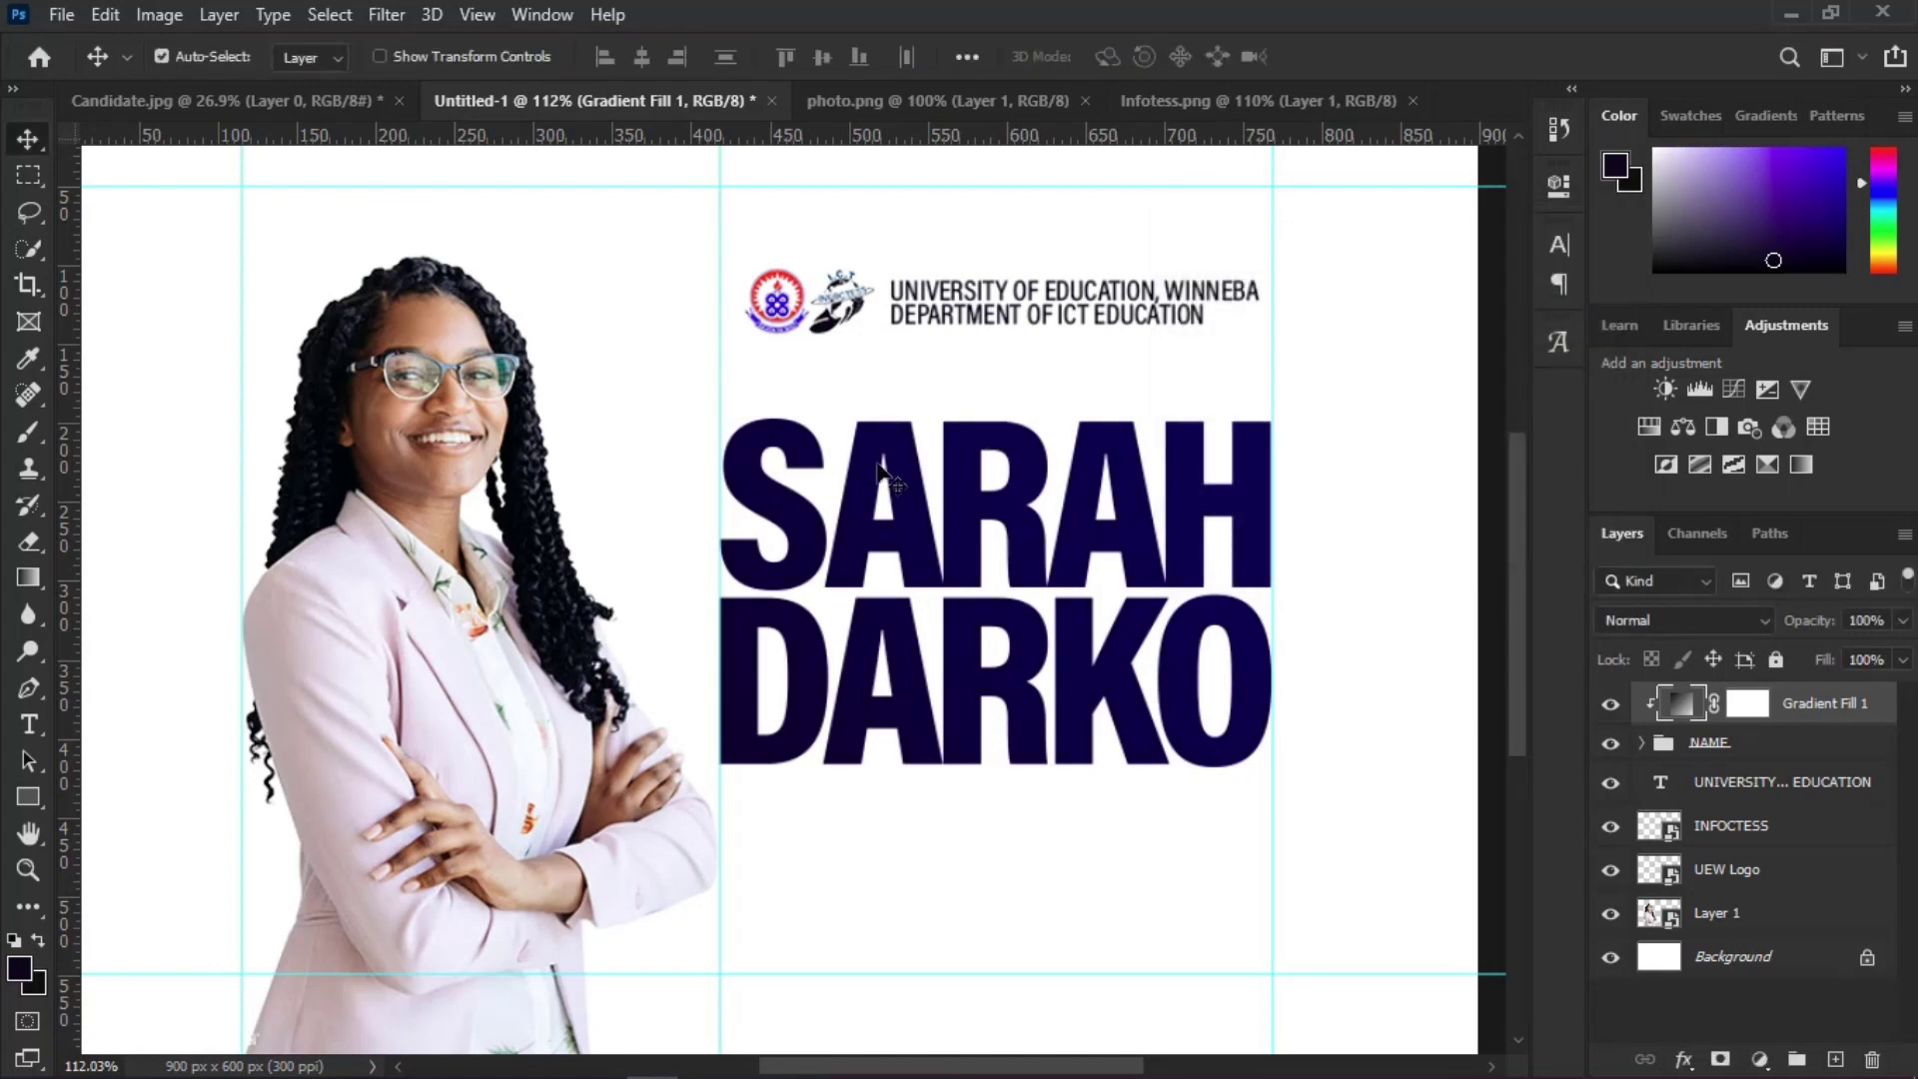
scroll(835, 461, down, 3)
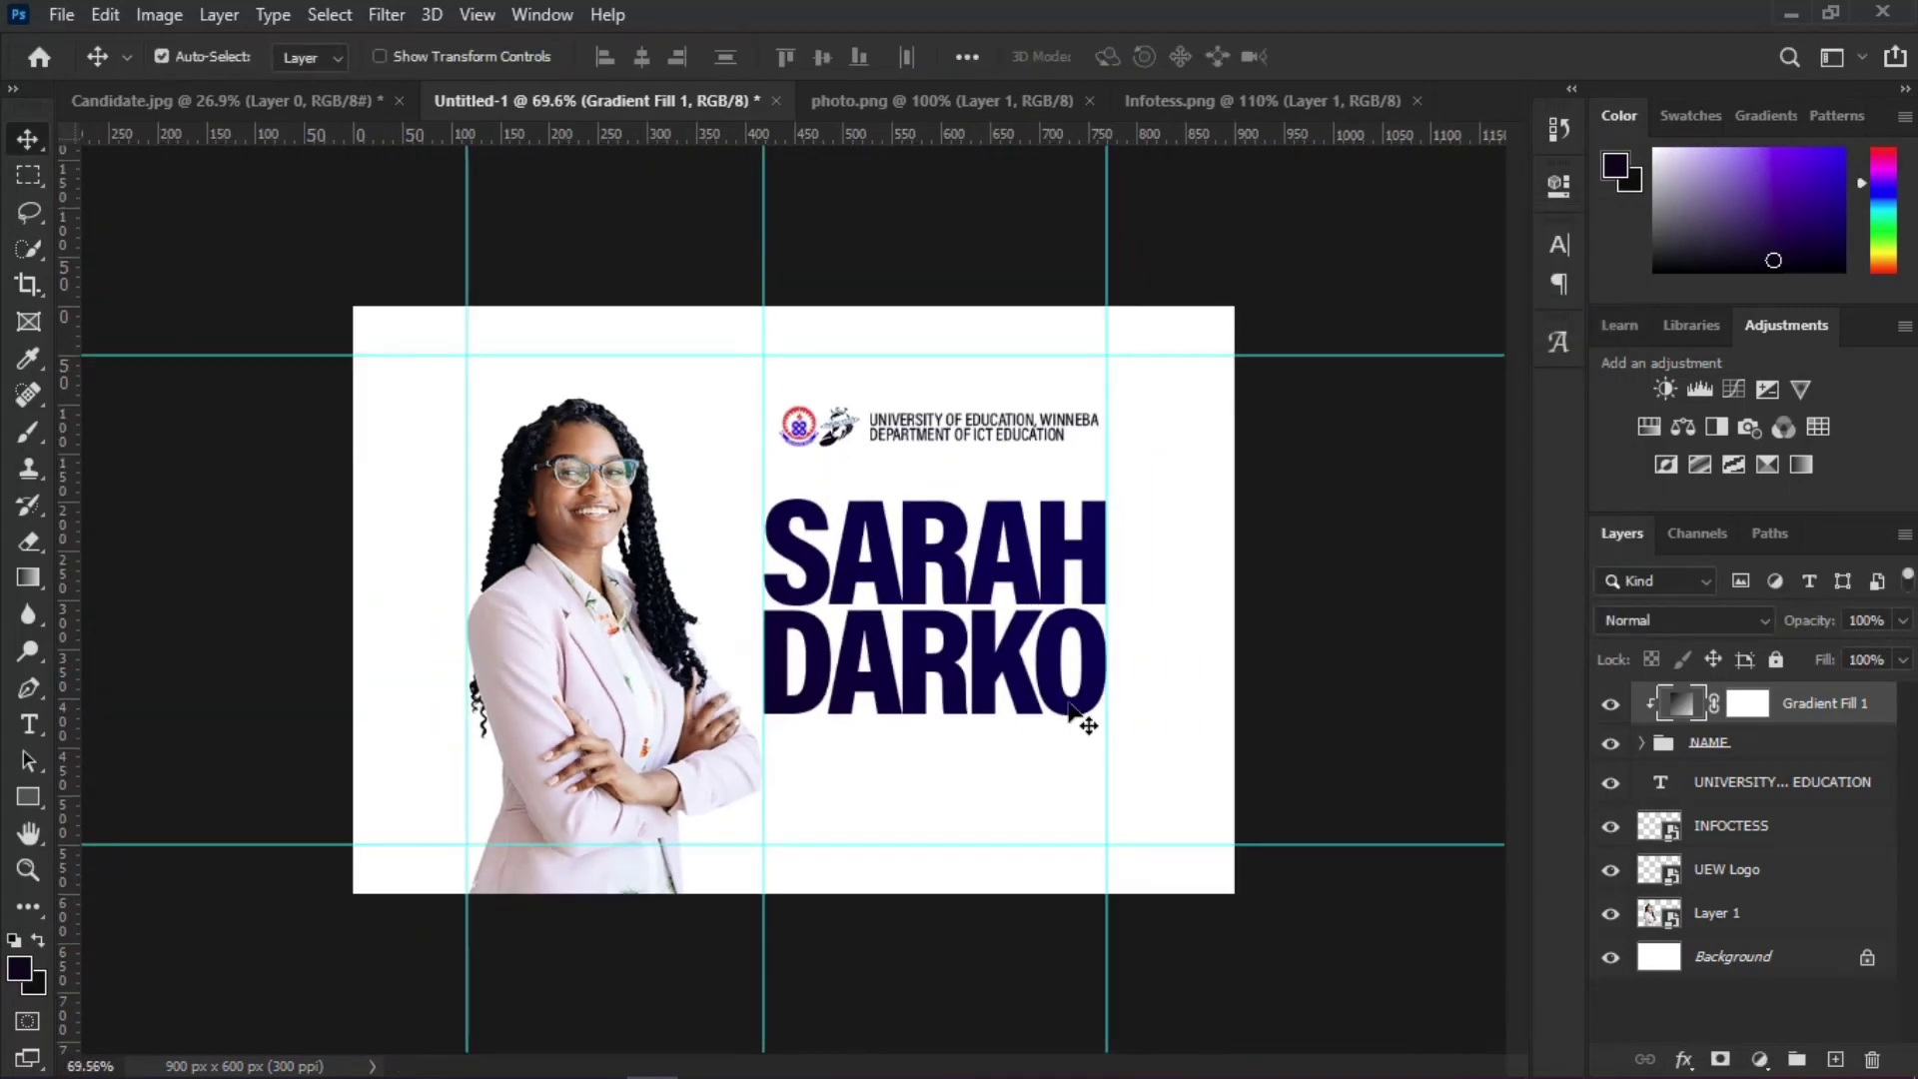
scroll(1133, 824, up, 4)
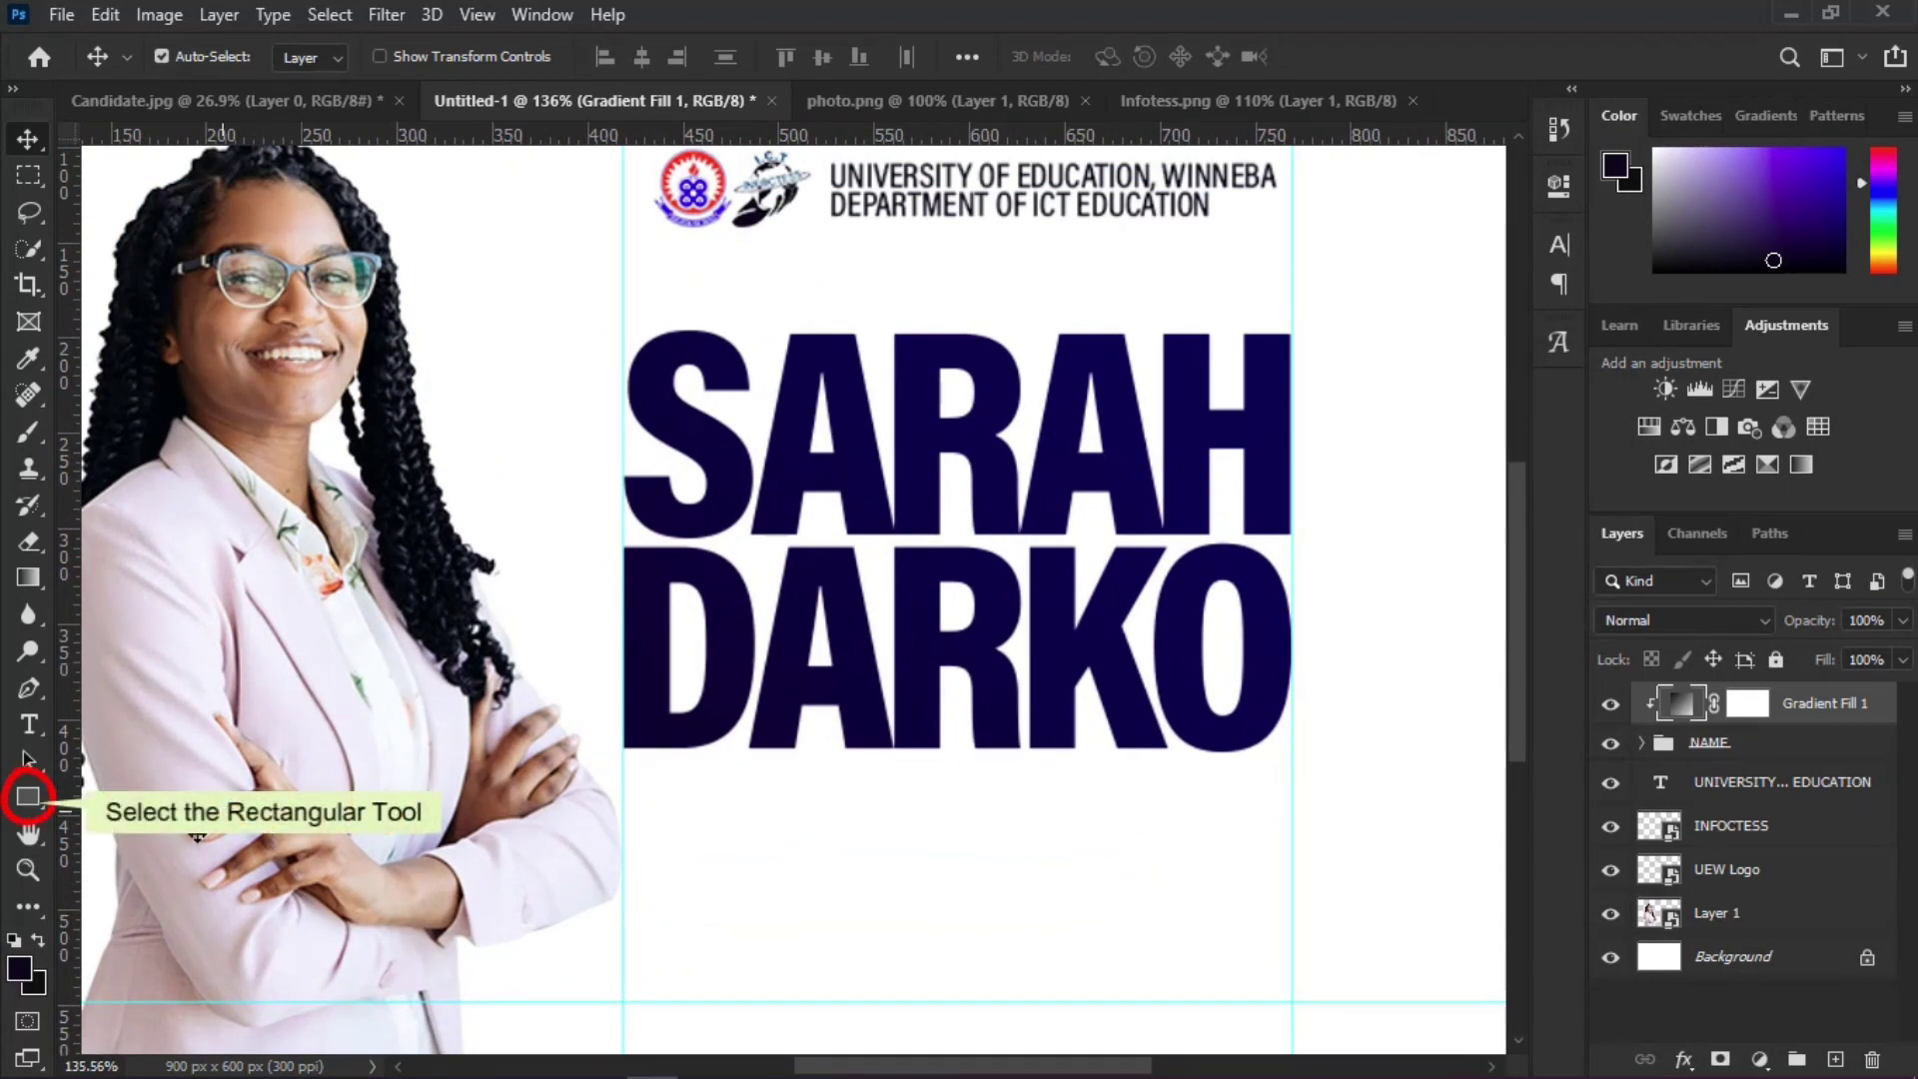
Step: Set the Rectangle tool's fill to the red sampled from the logo
click(29, 796)
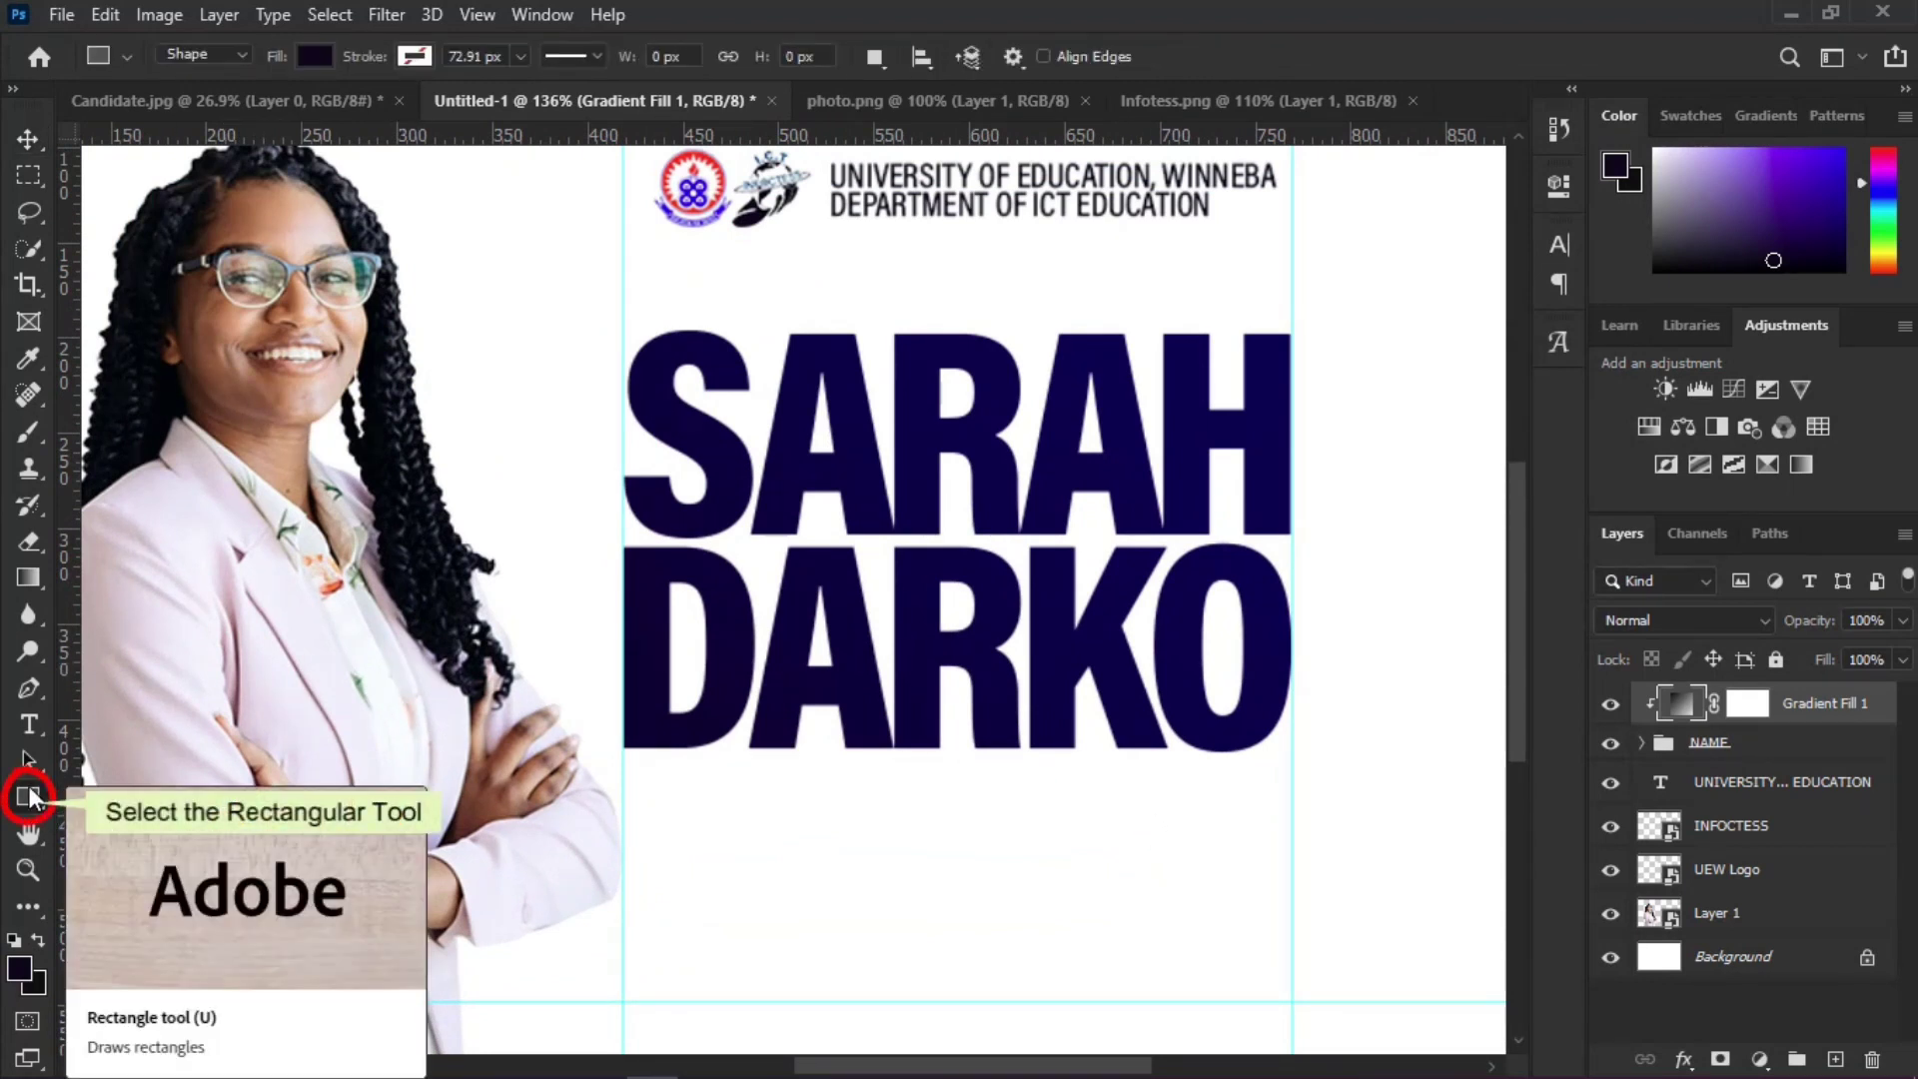
click(314, 57)
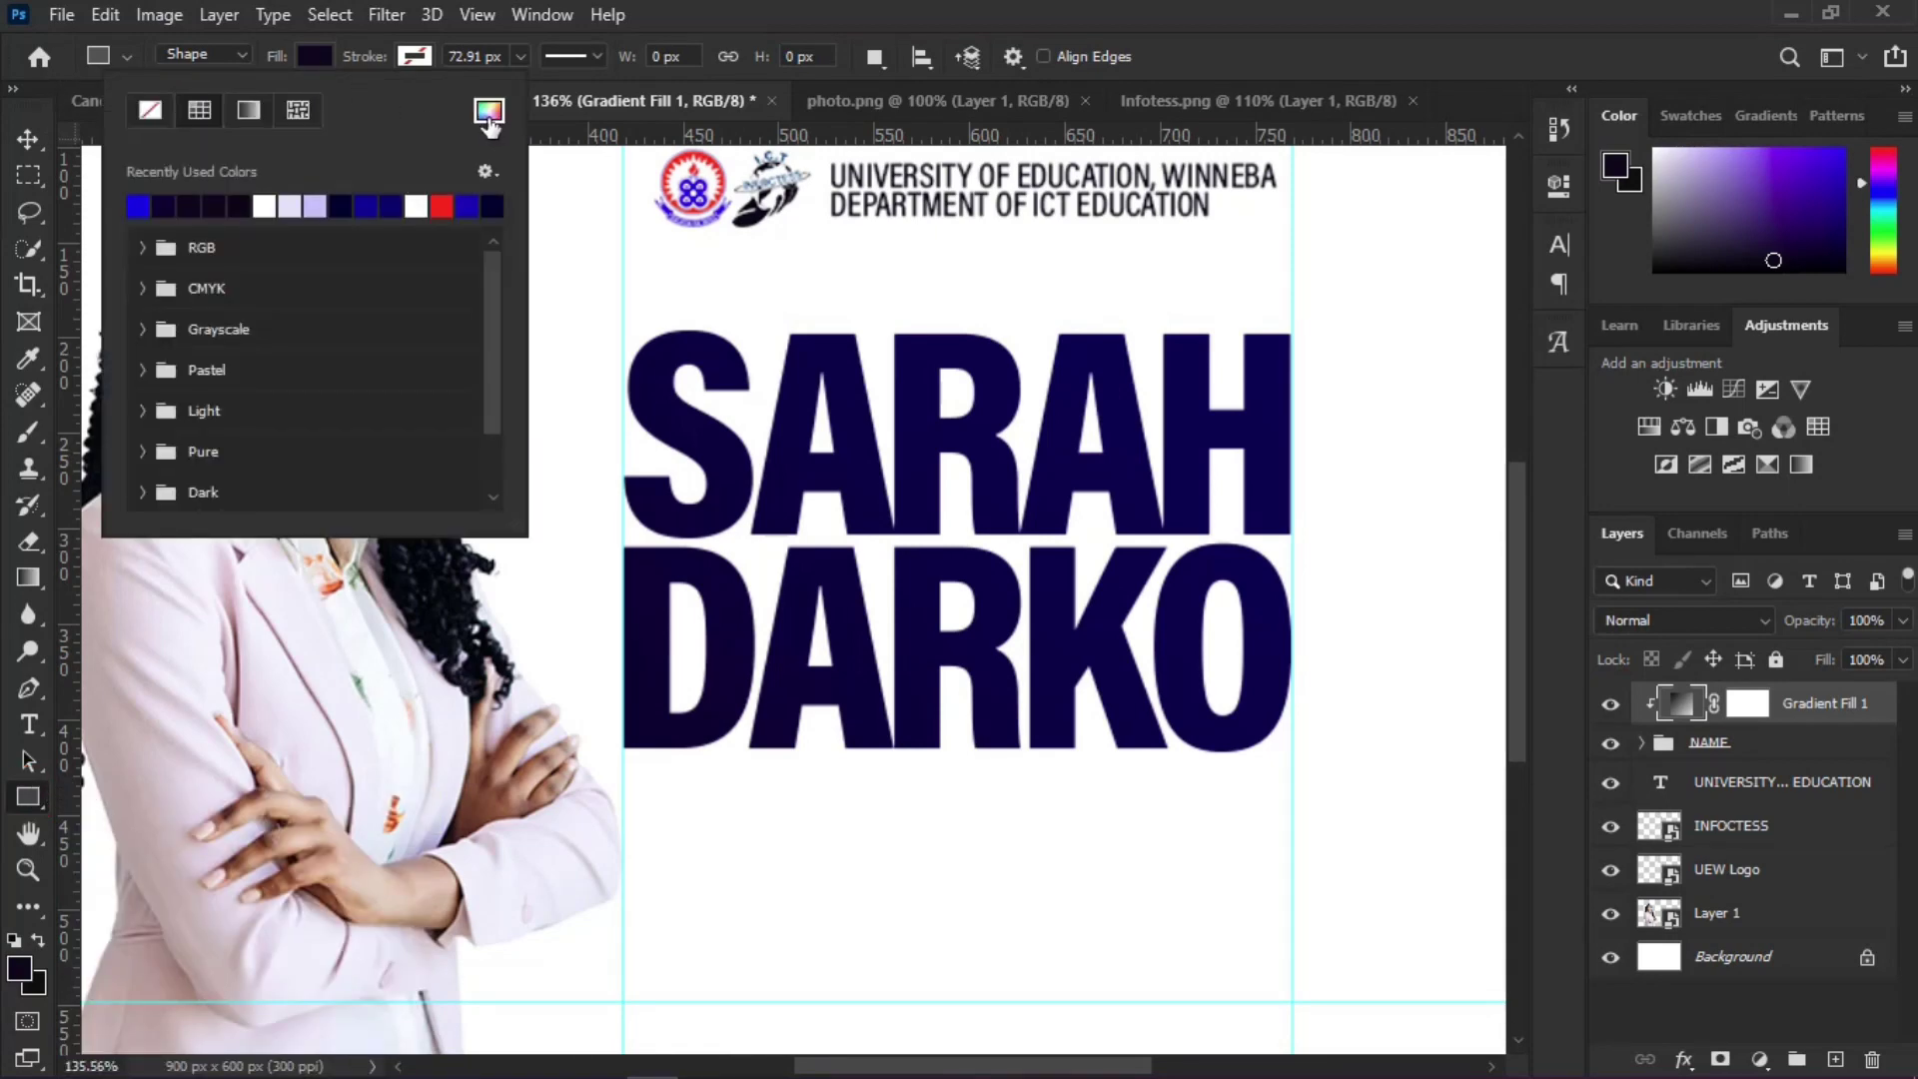
click(489, 111)
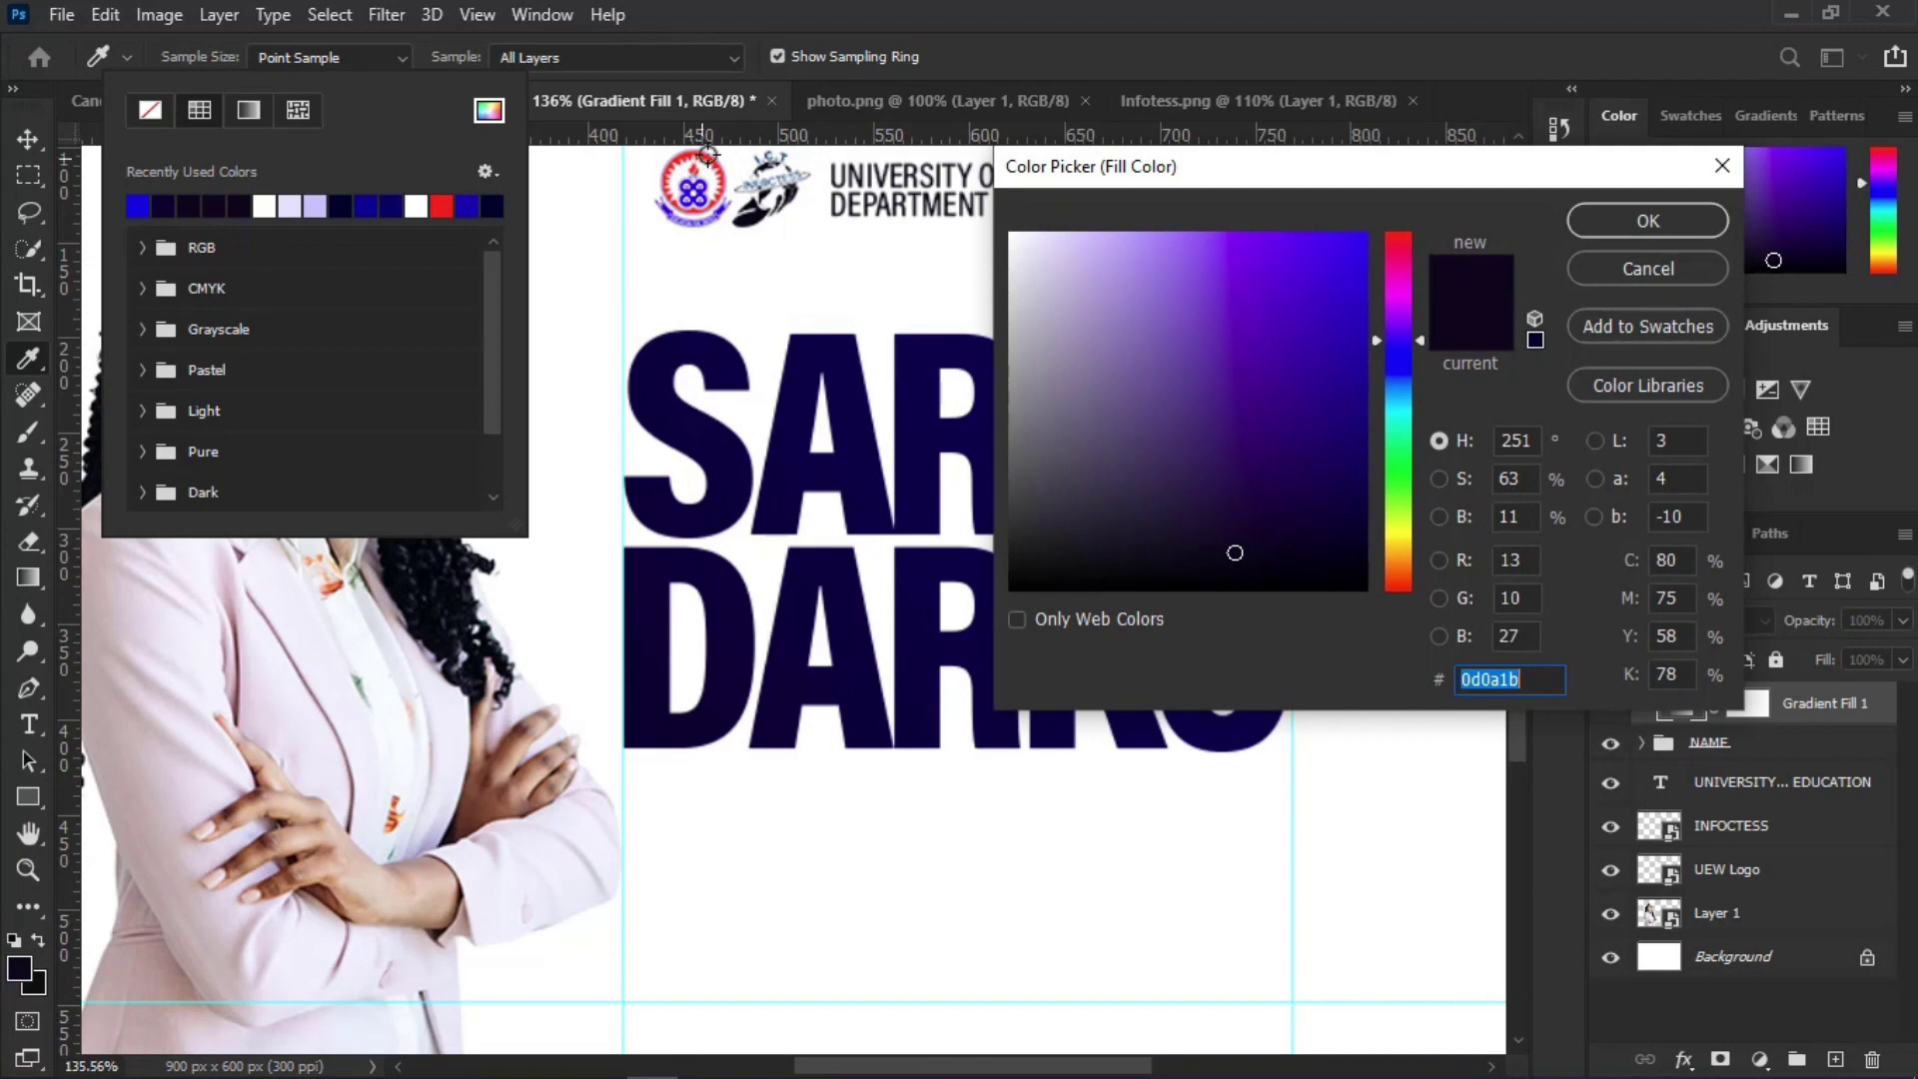
click(700, 157)
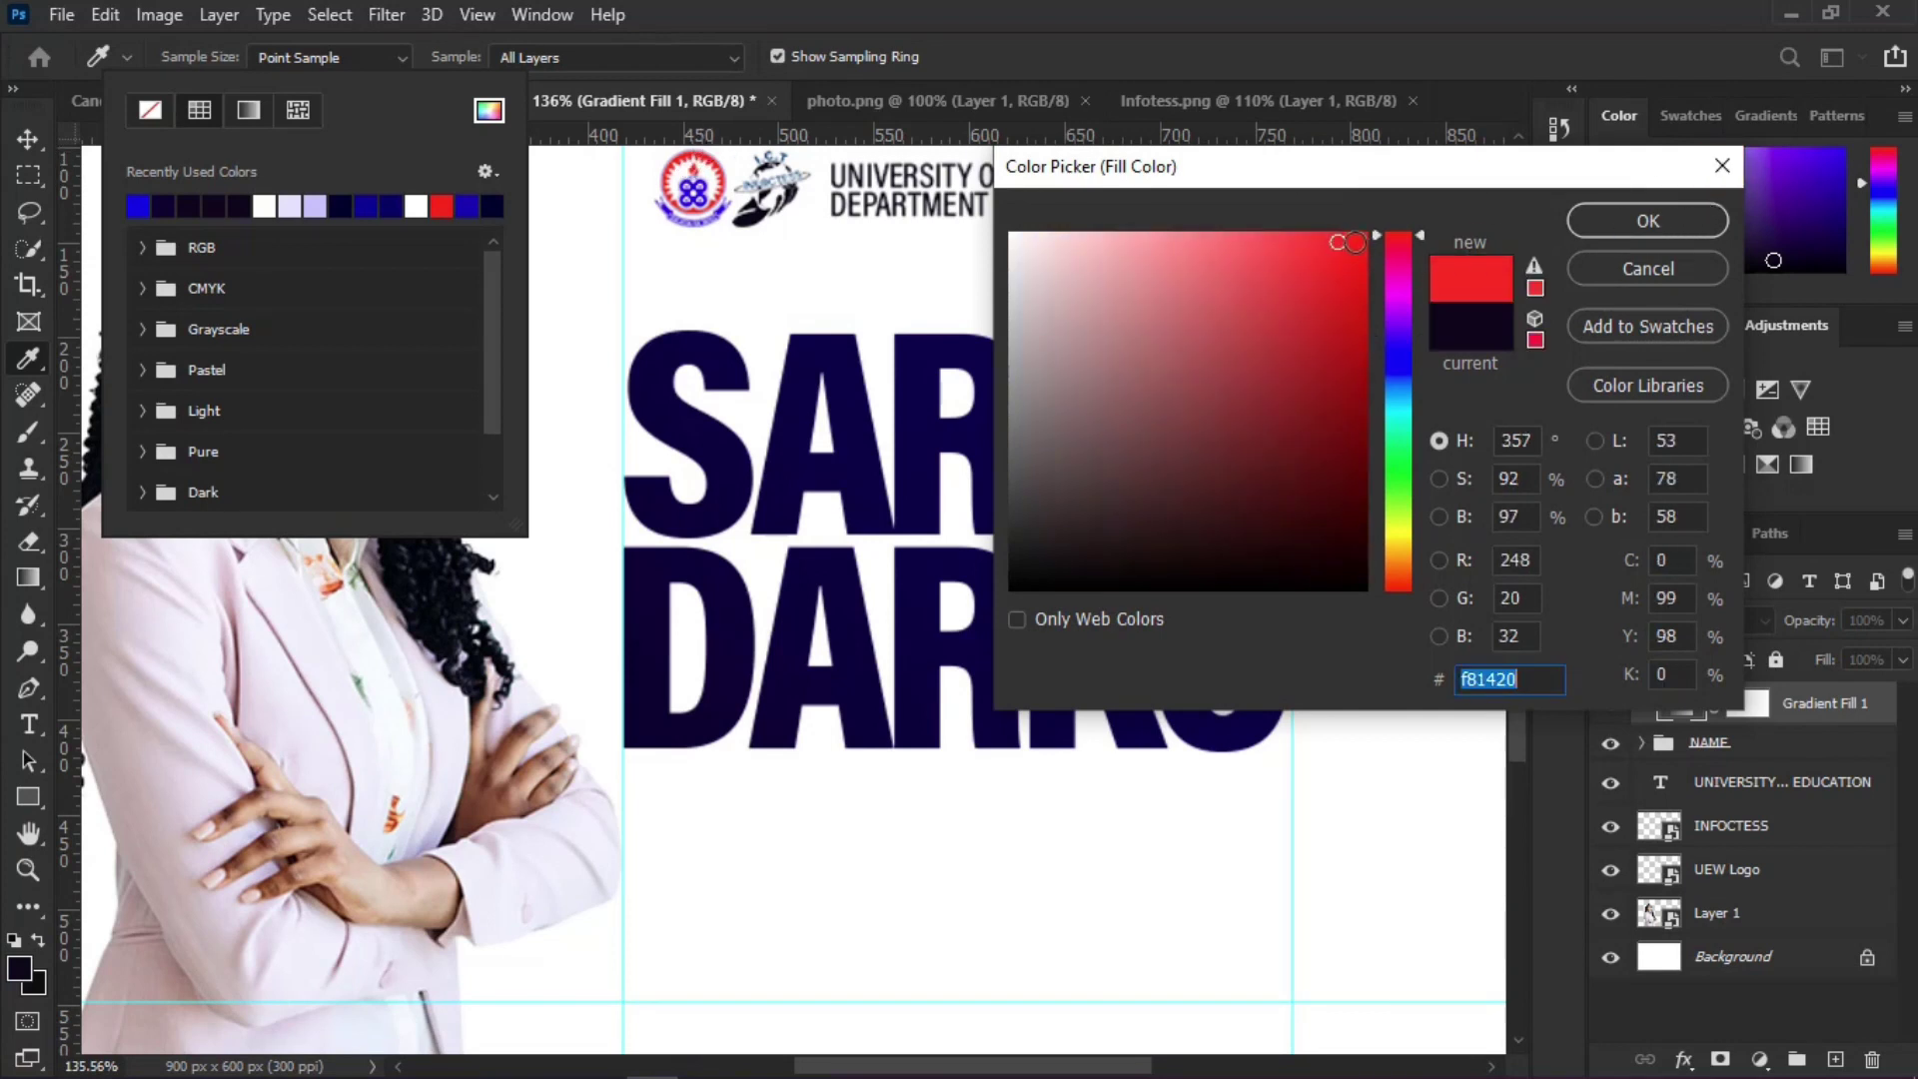
click(1350, 247)
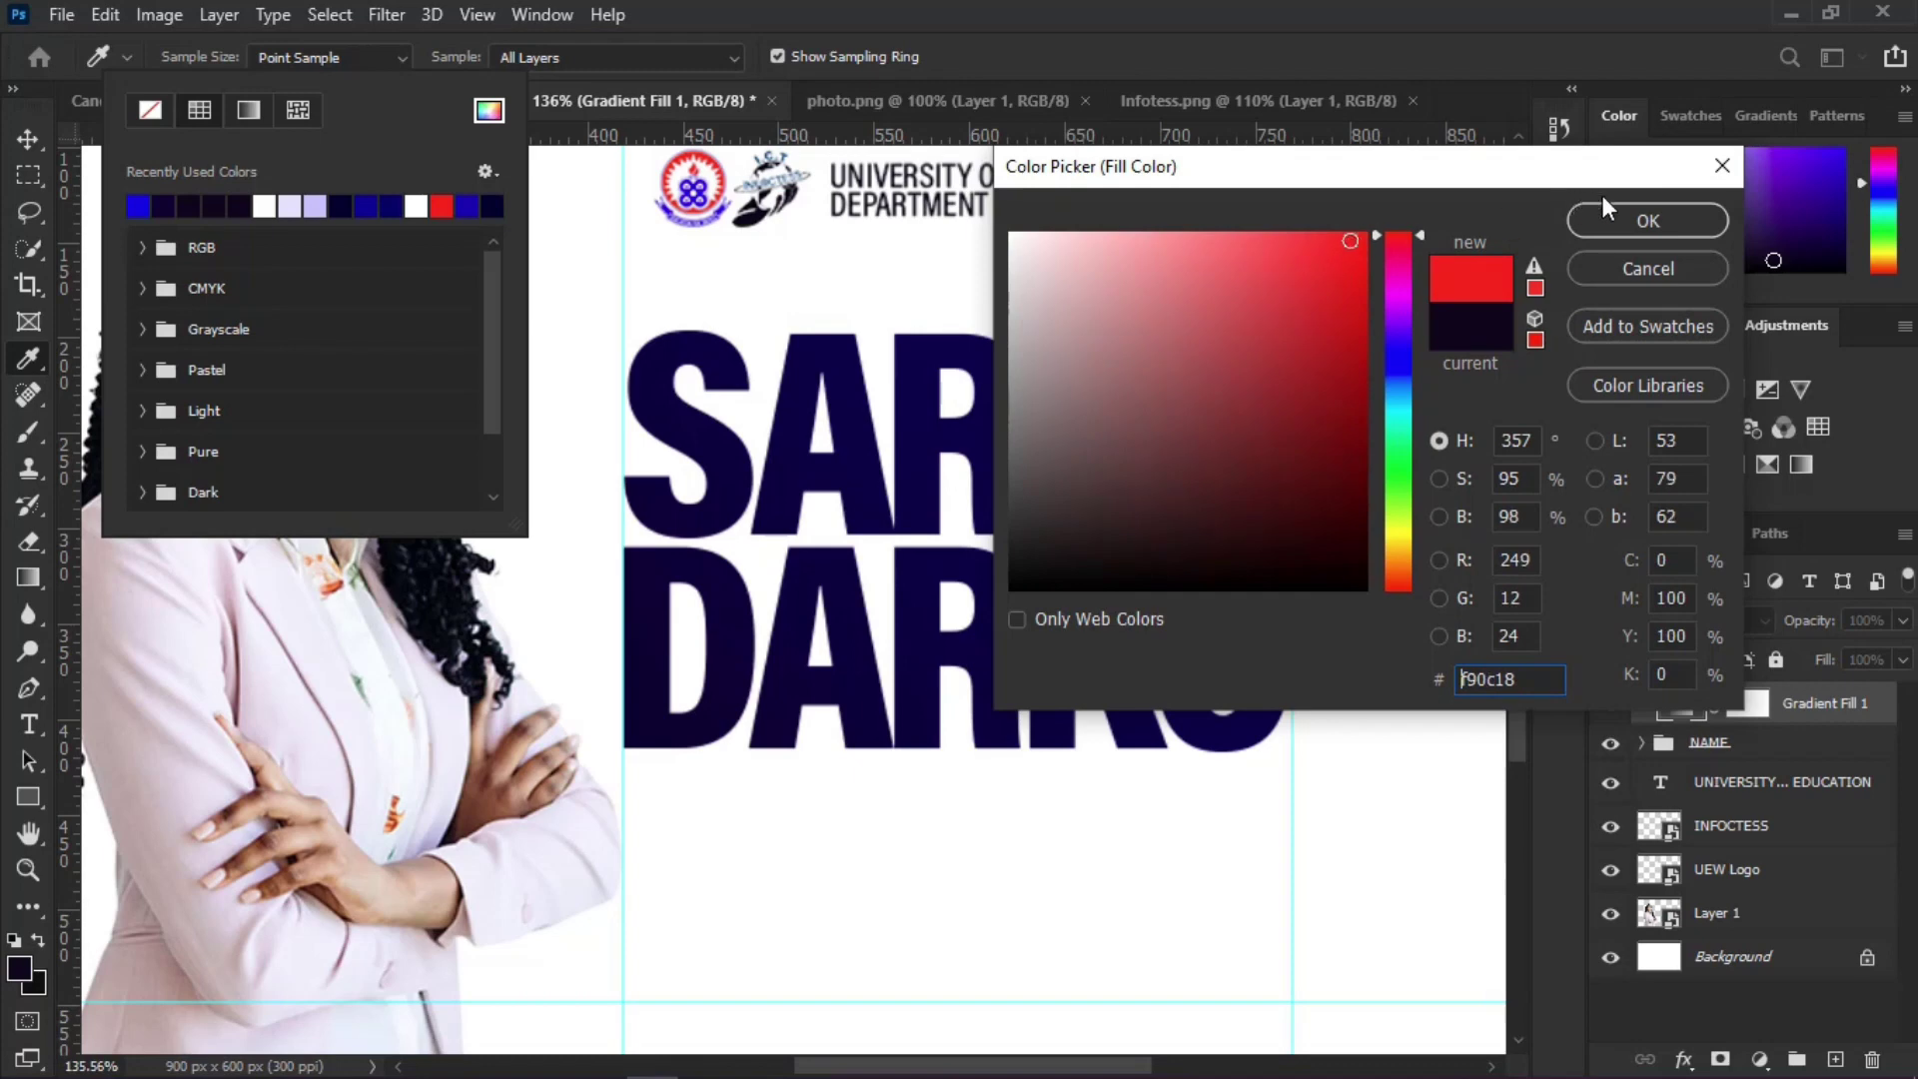
click(1606, 222)
Step: Draw a 207 x 29 px red bar directly beneath DARKO and fit the poster in view
scroll(800, 330, down, 5)
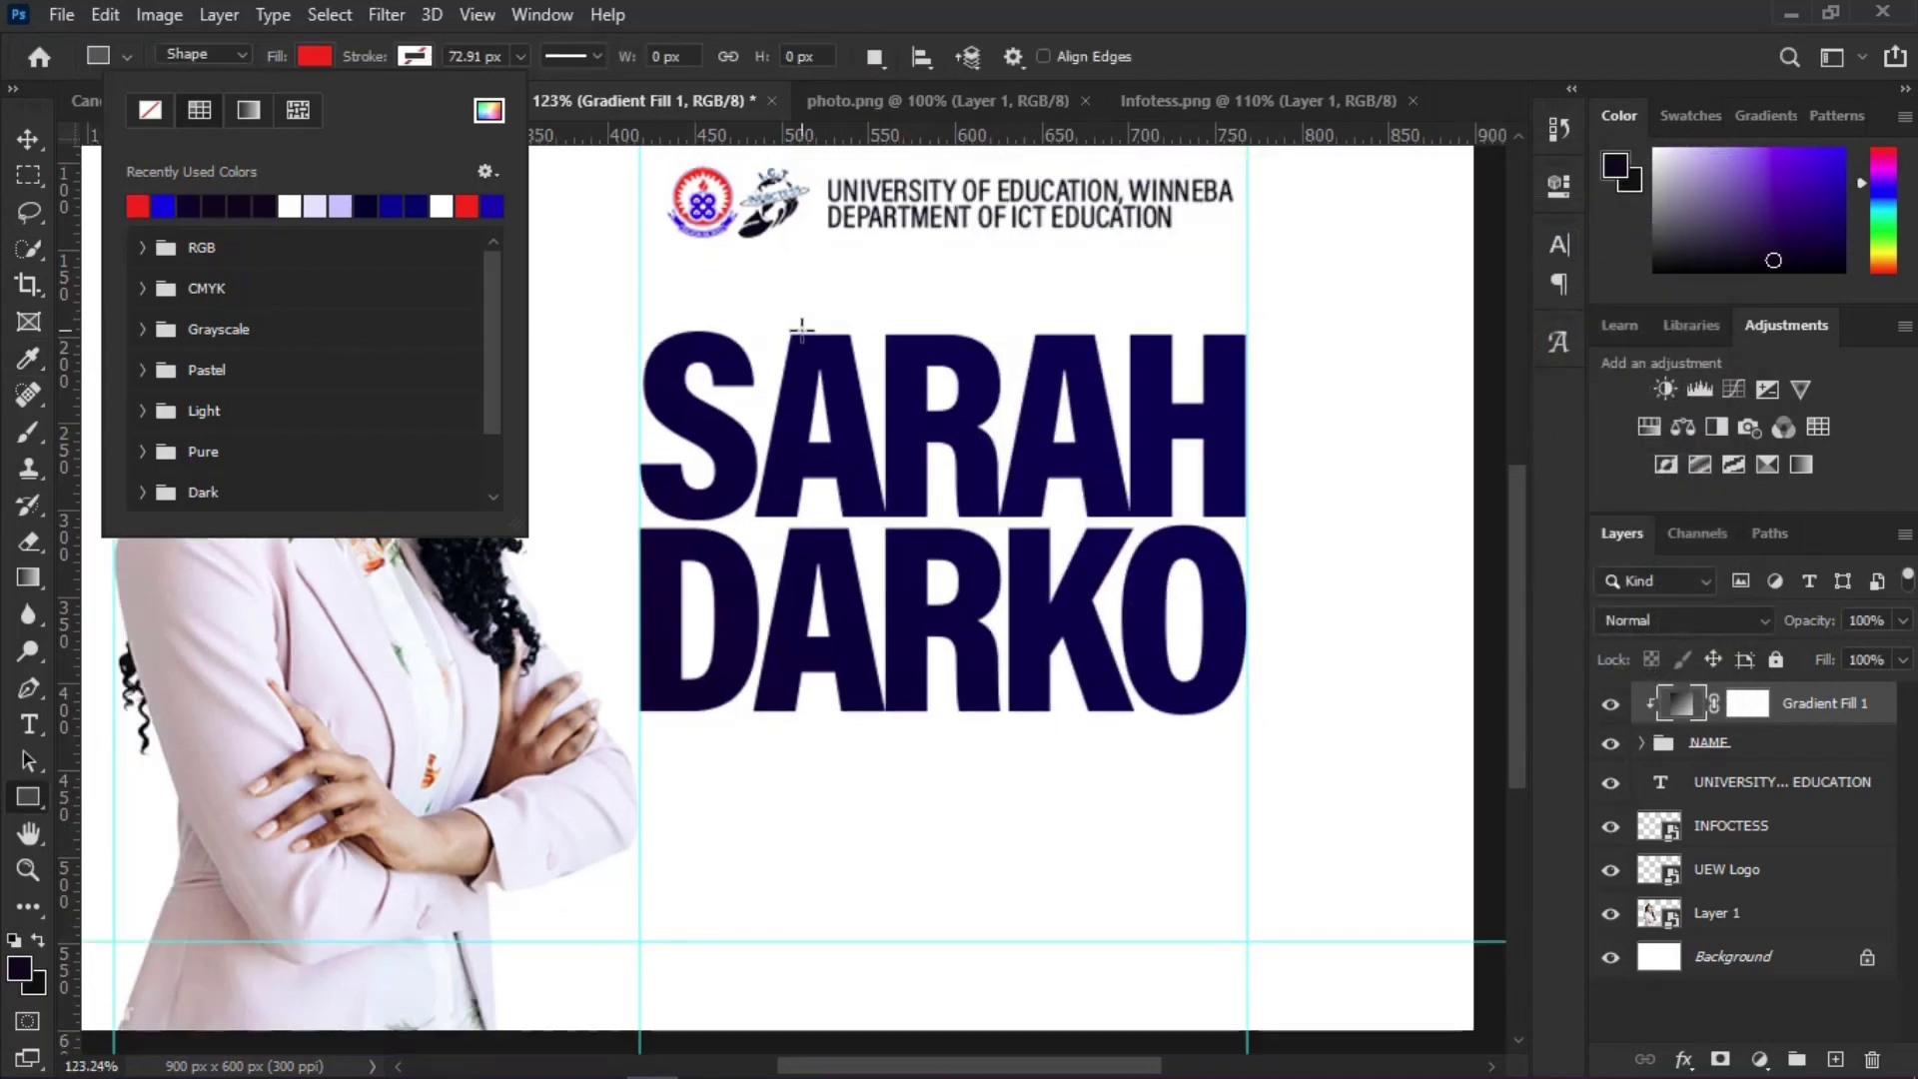
scroll(890, 915, up, 3)
scroll(890, 915, up, 4)
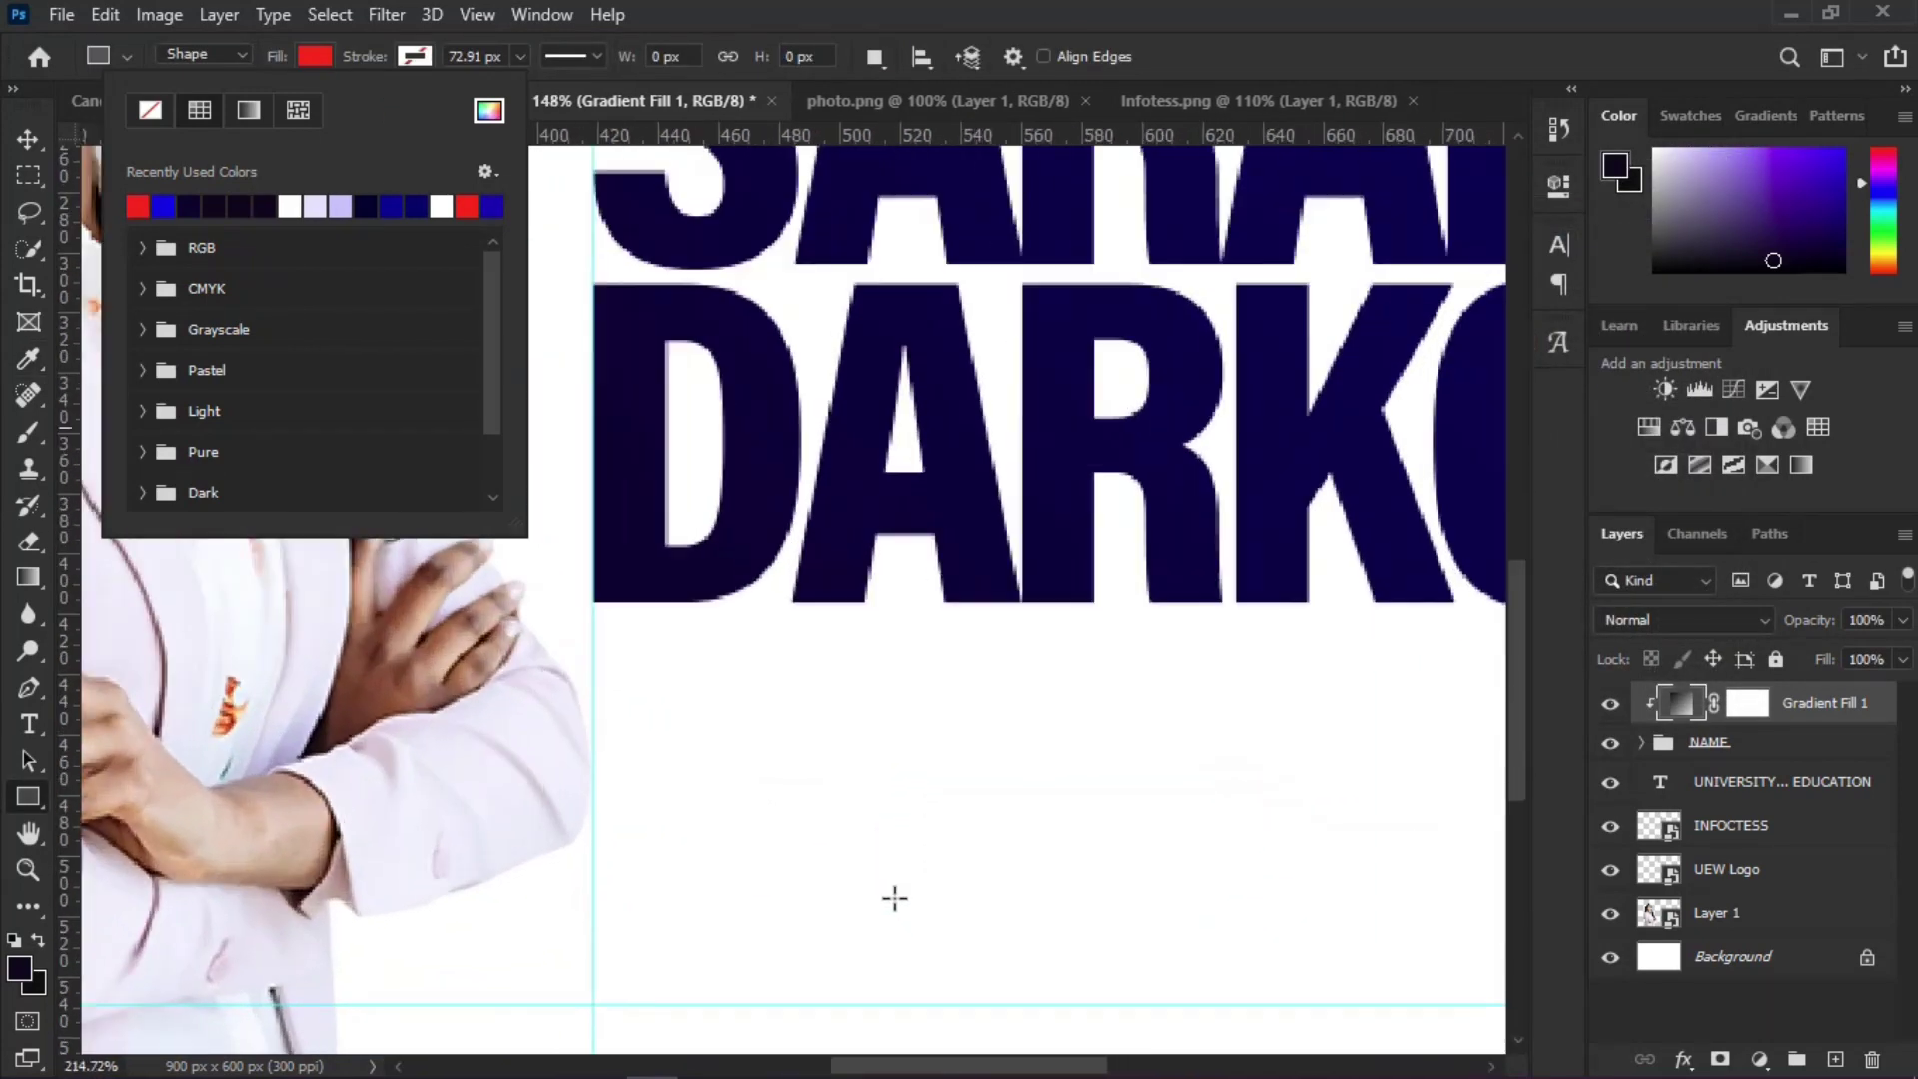
click(542, 597)
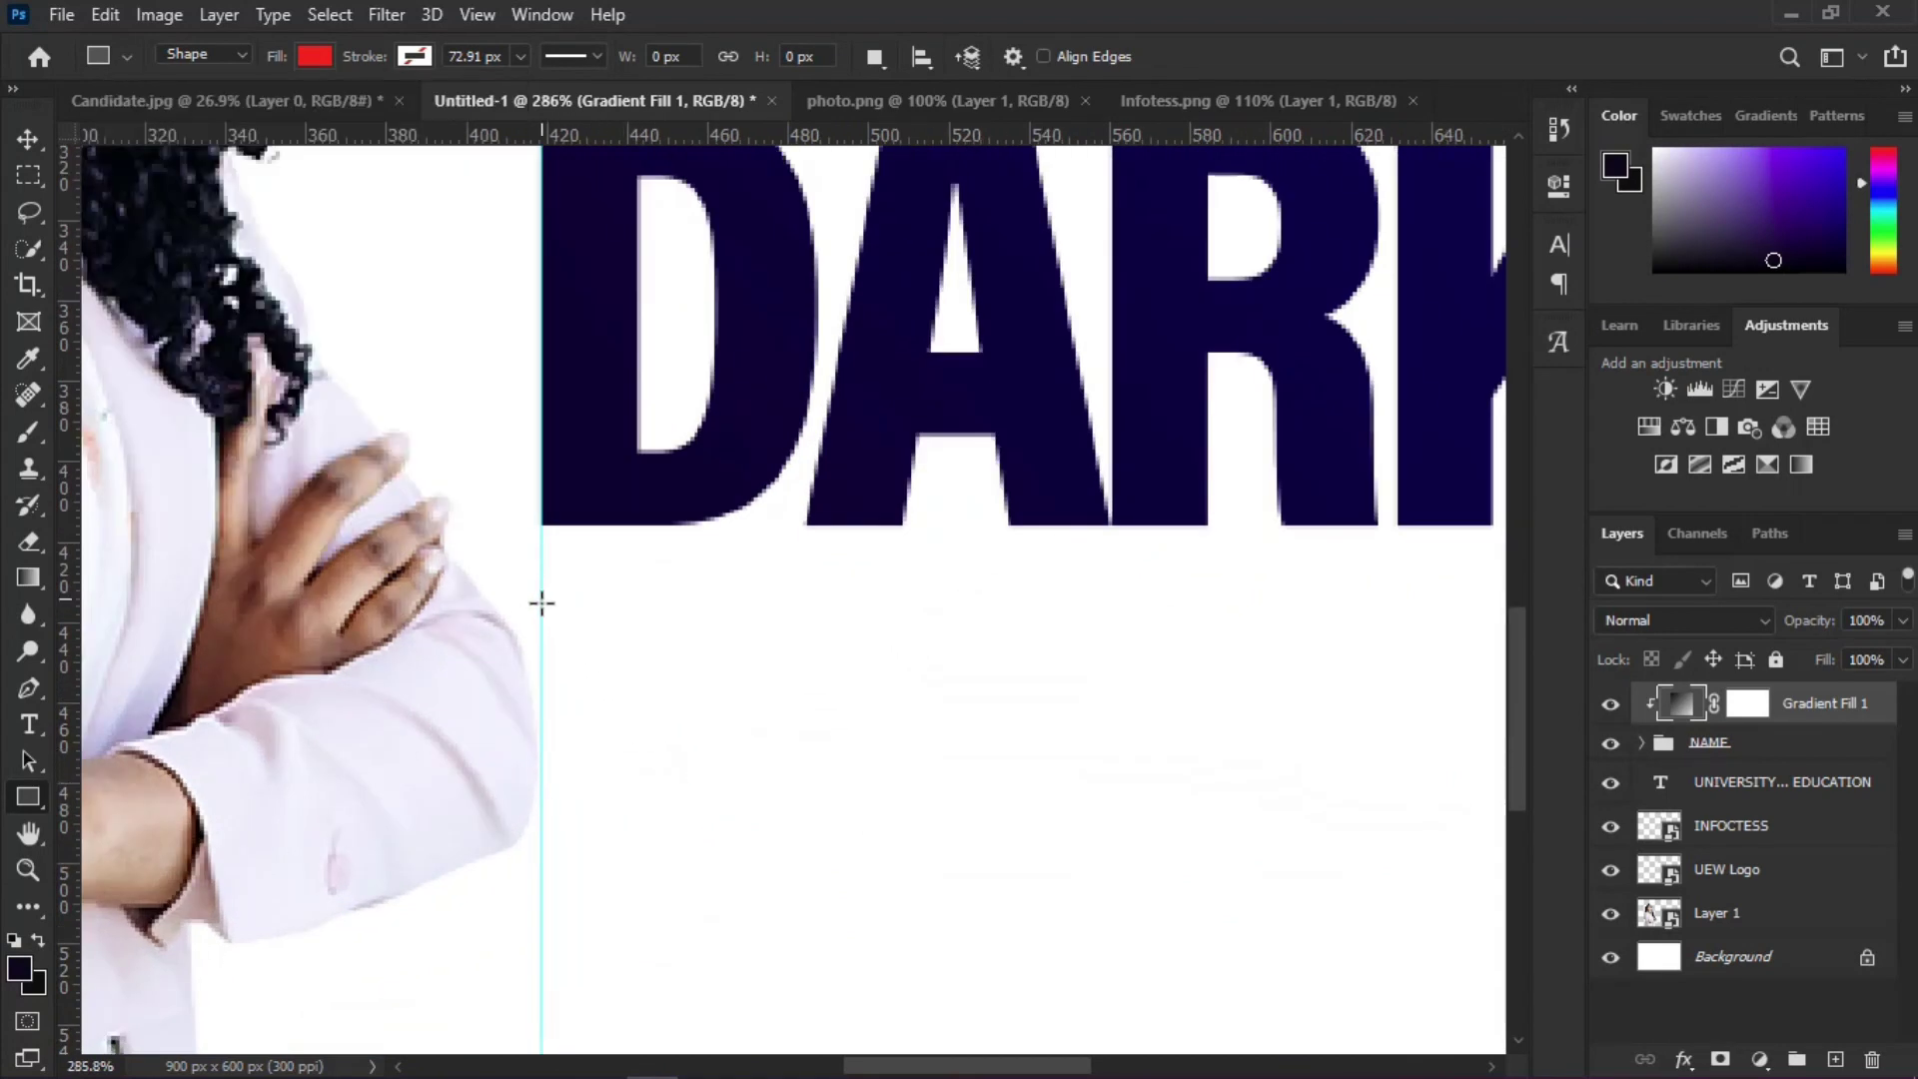
drag(540, 599, 1372, 713)
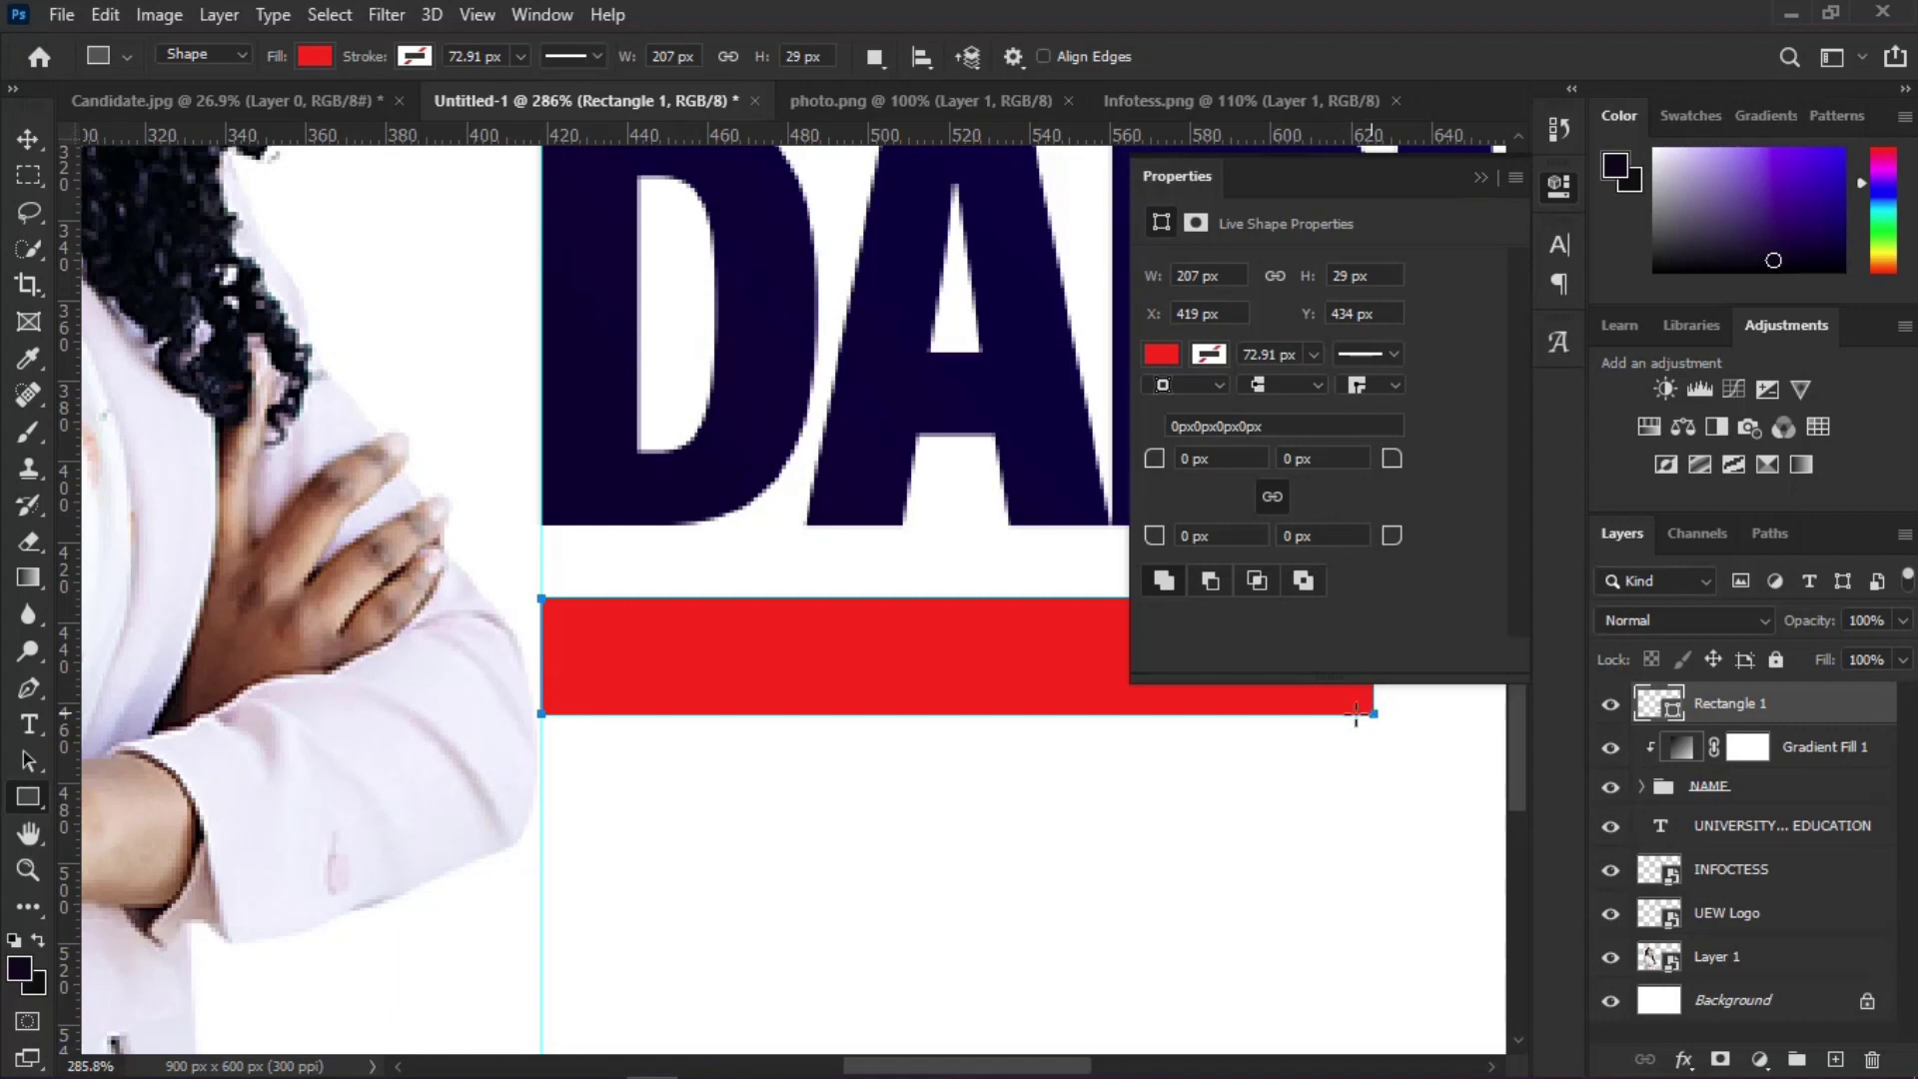
scroll(447, 544, down, 3)
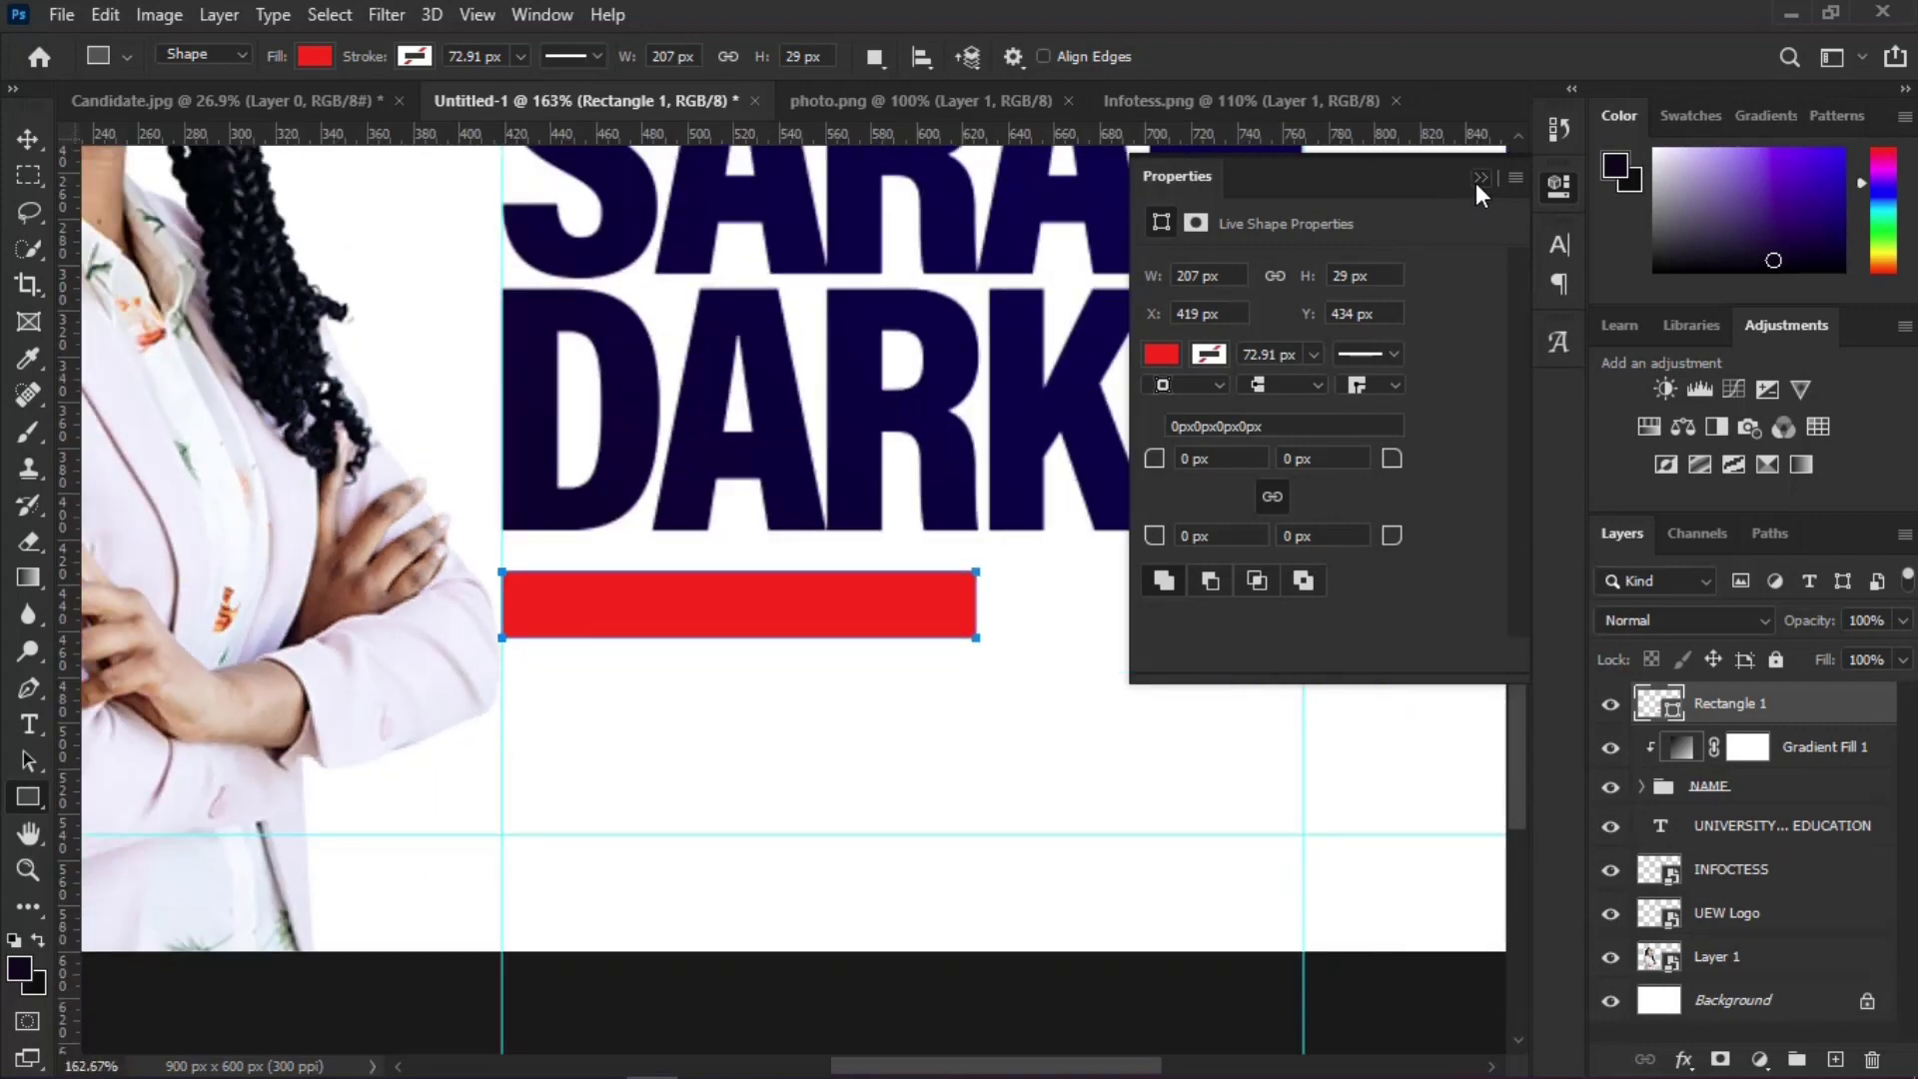
click(1480, 187)
key(ctrl+0)
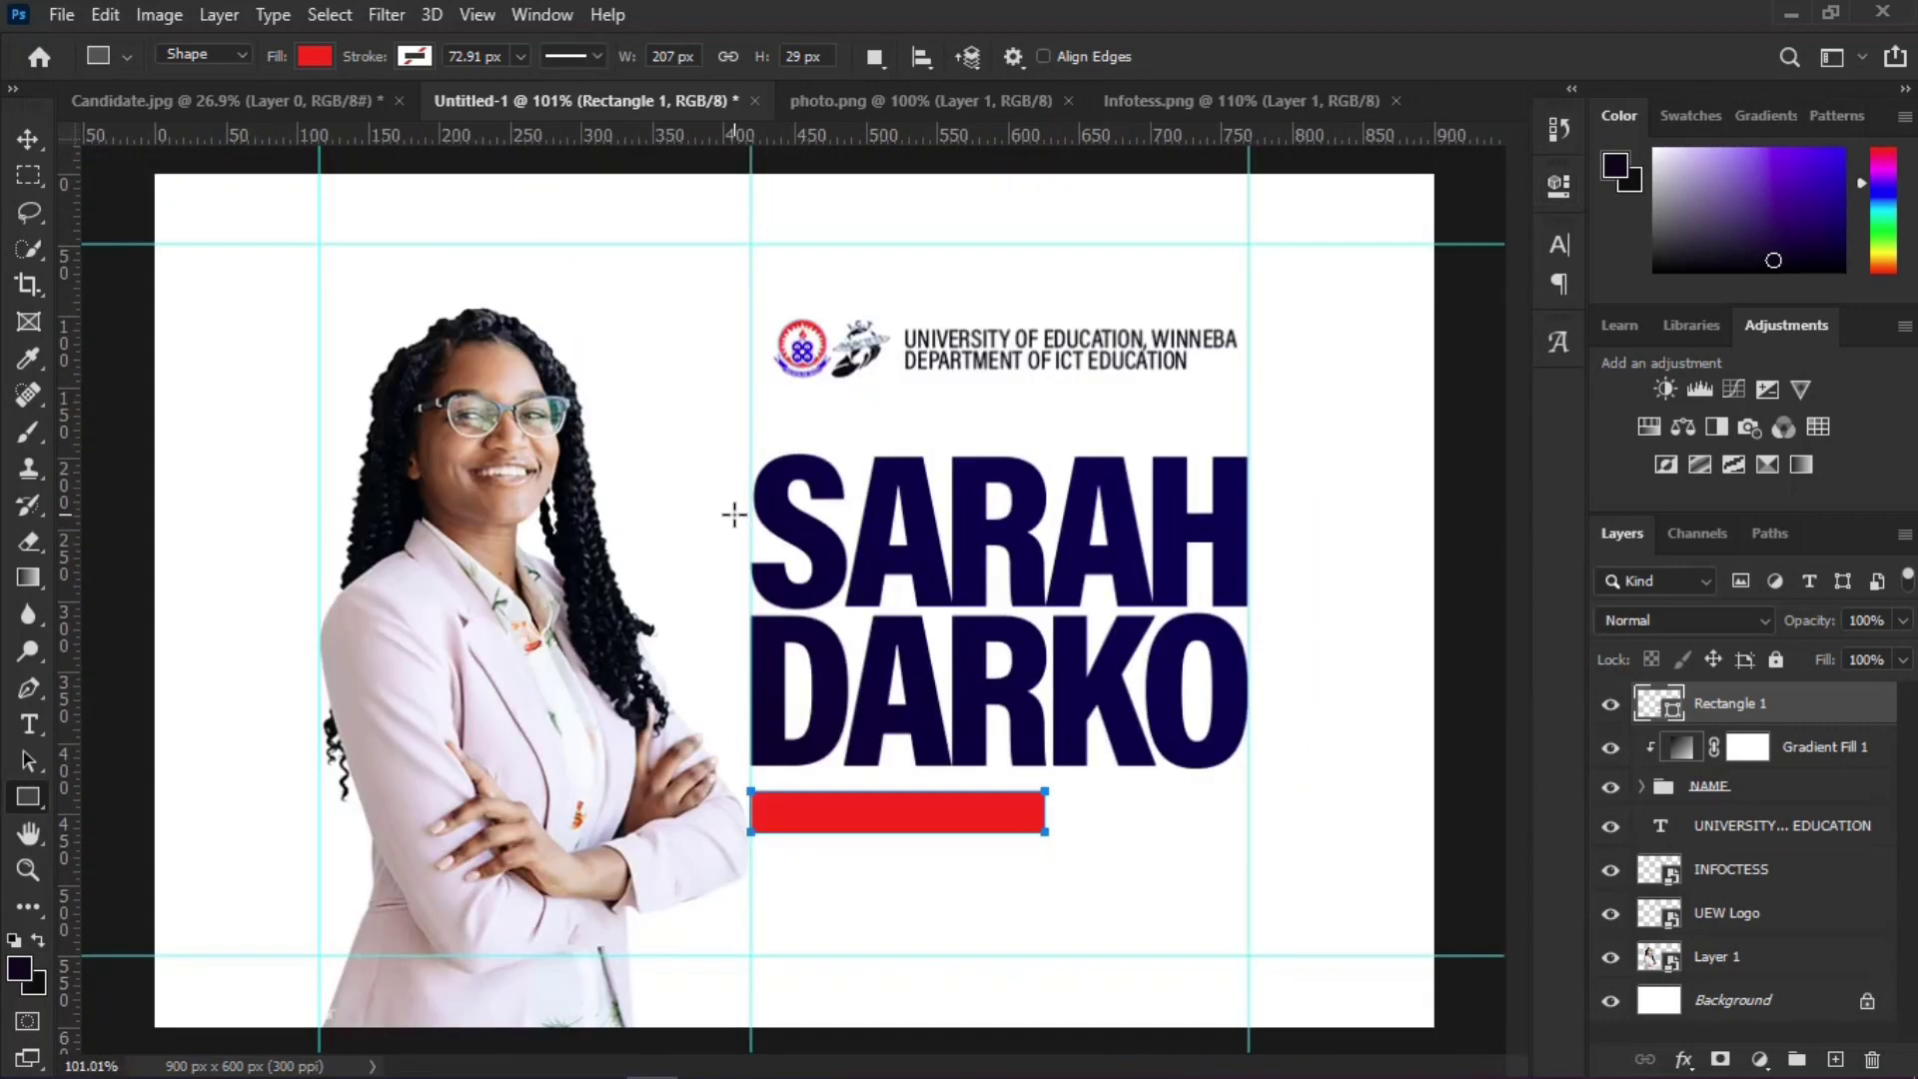
click(29, 726)
scroll(919, 886, up, 2)
Step: Start a text layer below the red bar set to 6 pt ExtraCondensed
scroll(922, 885, up, 1)
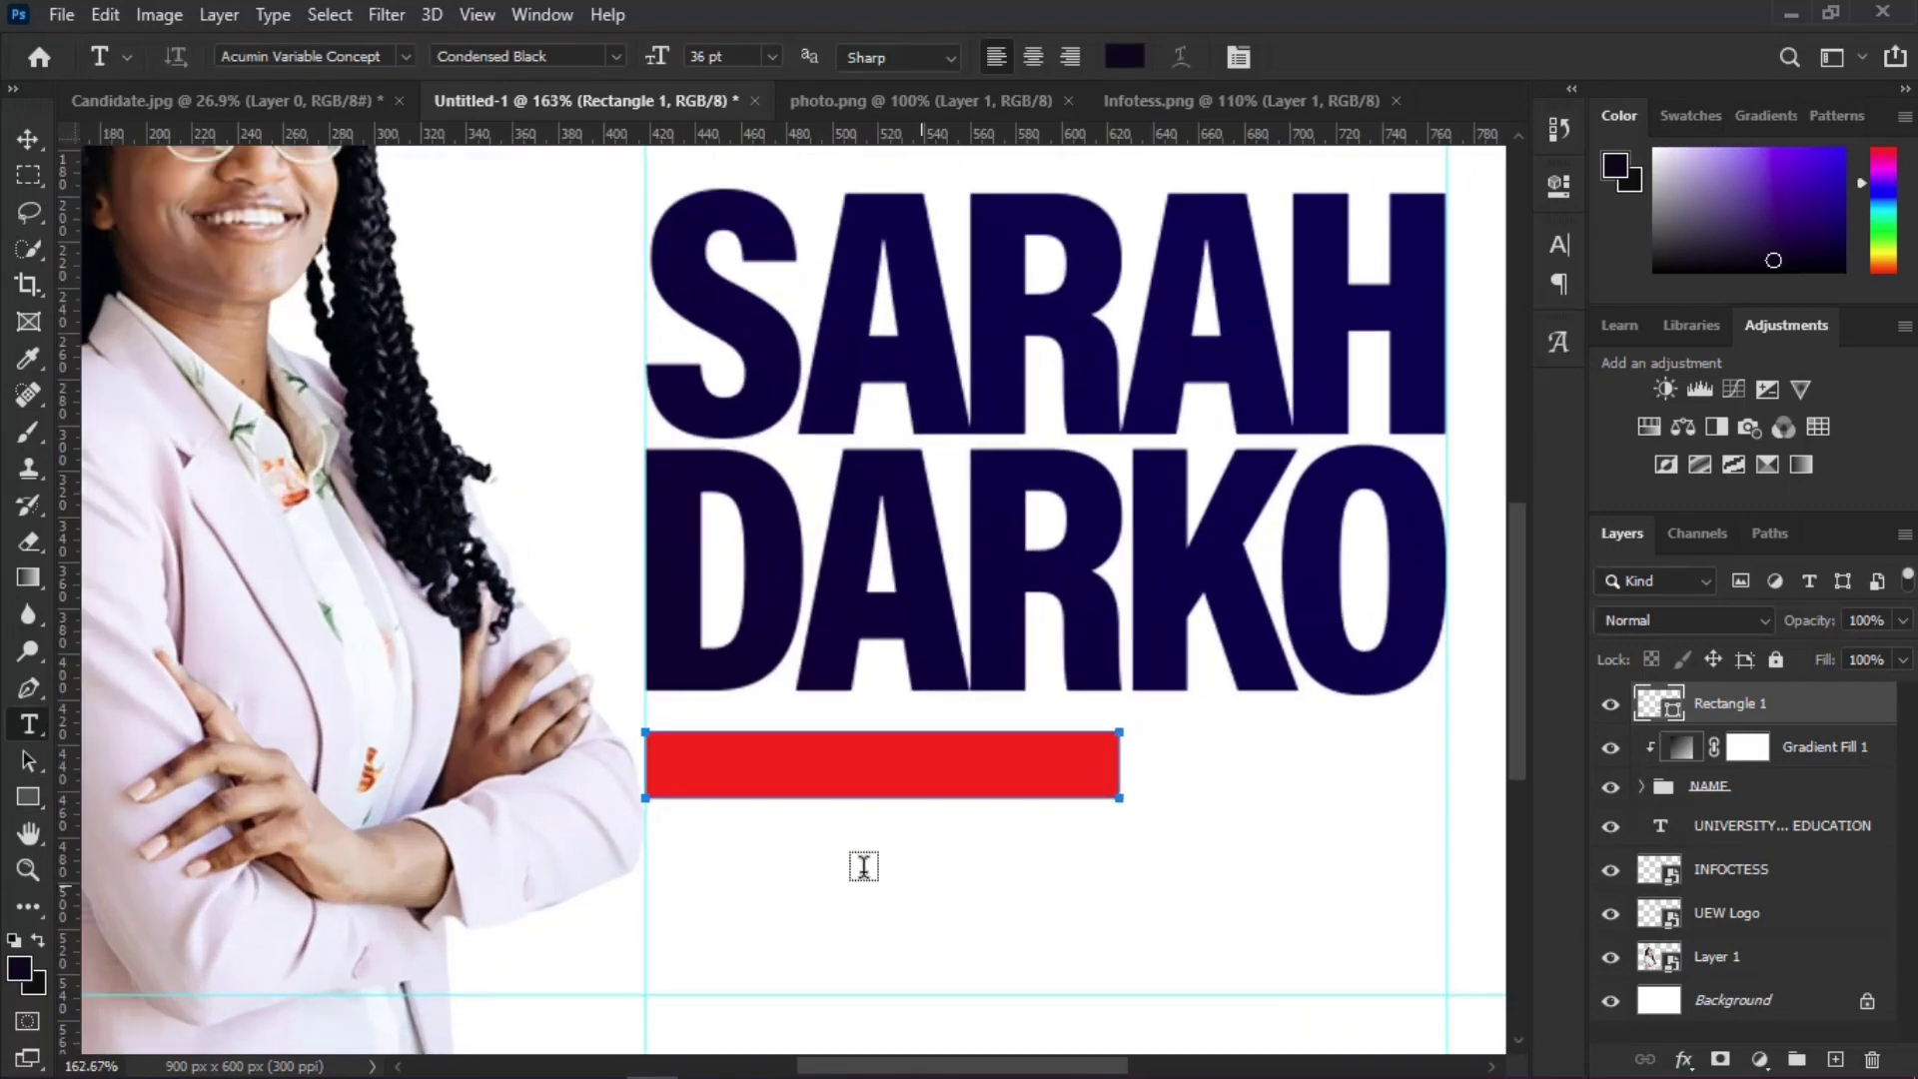
click(814, 853)
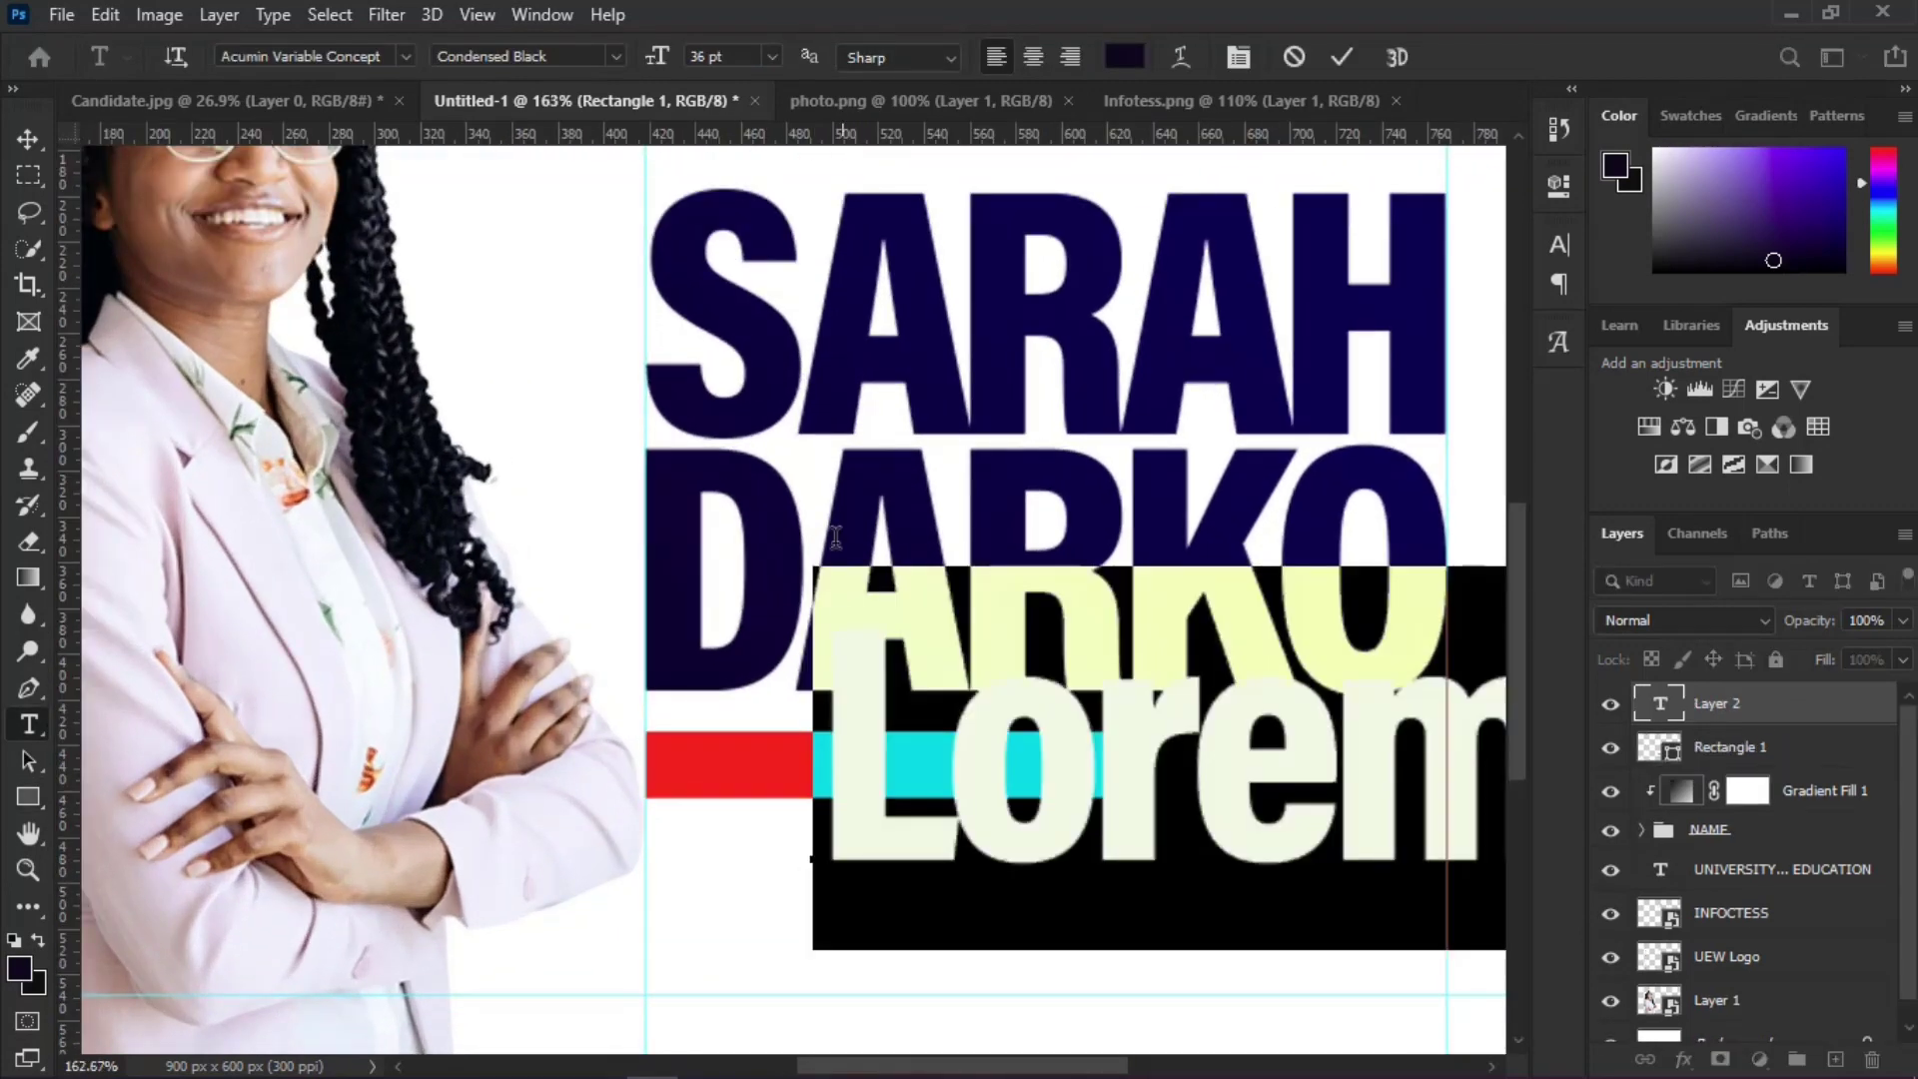
click(774, 57)
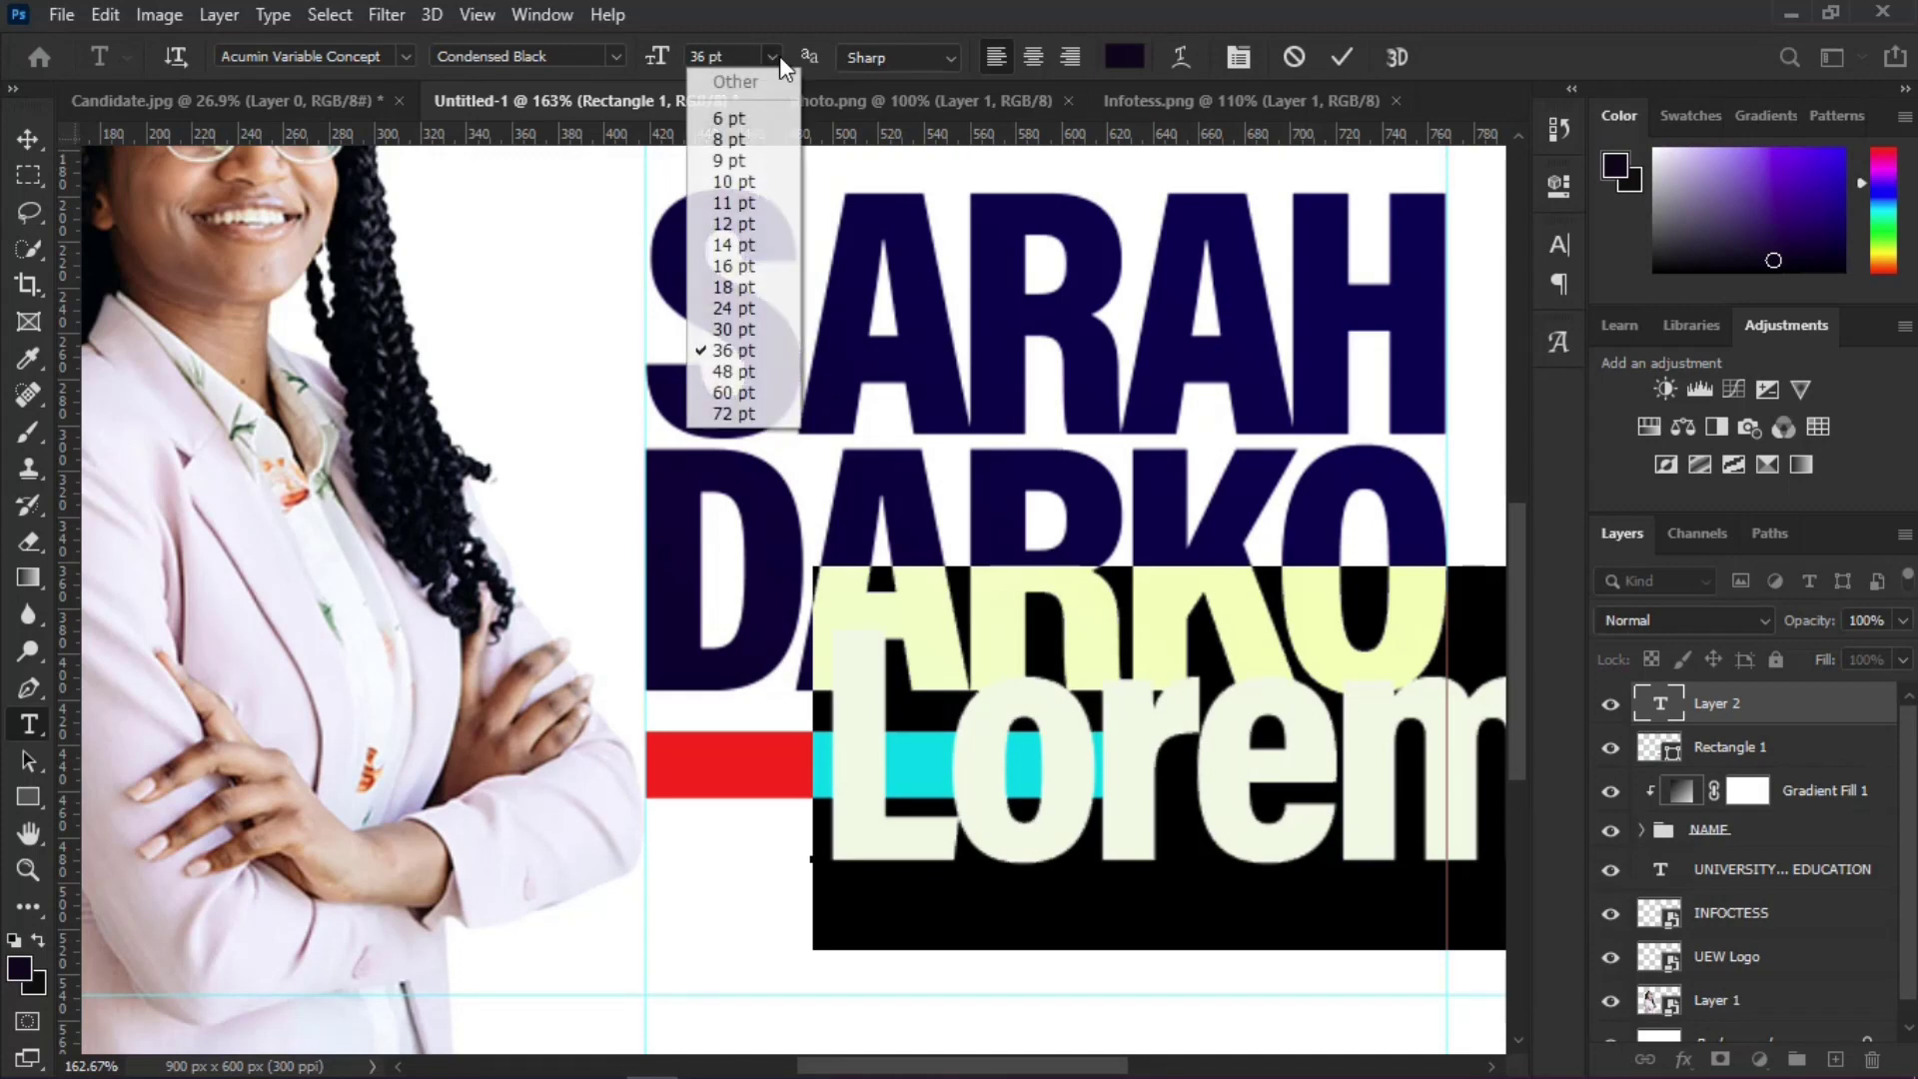
click(741, 112)
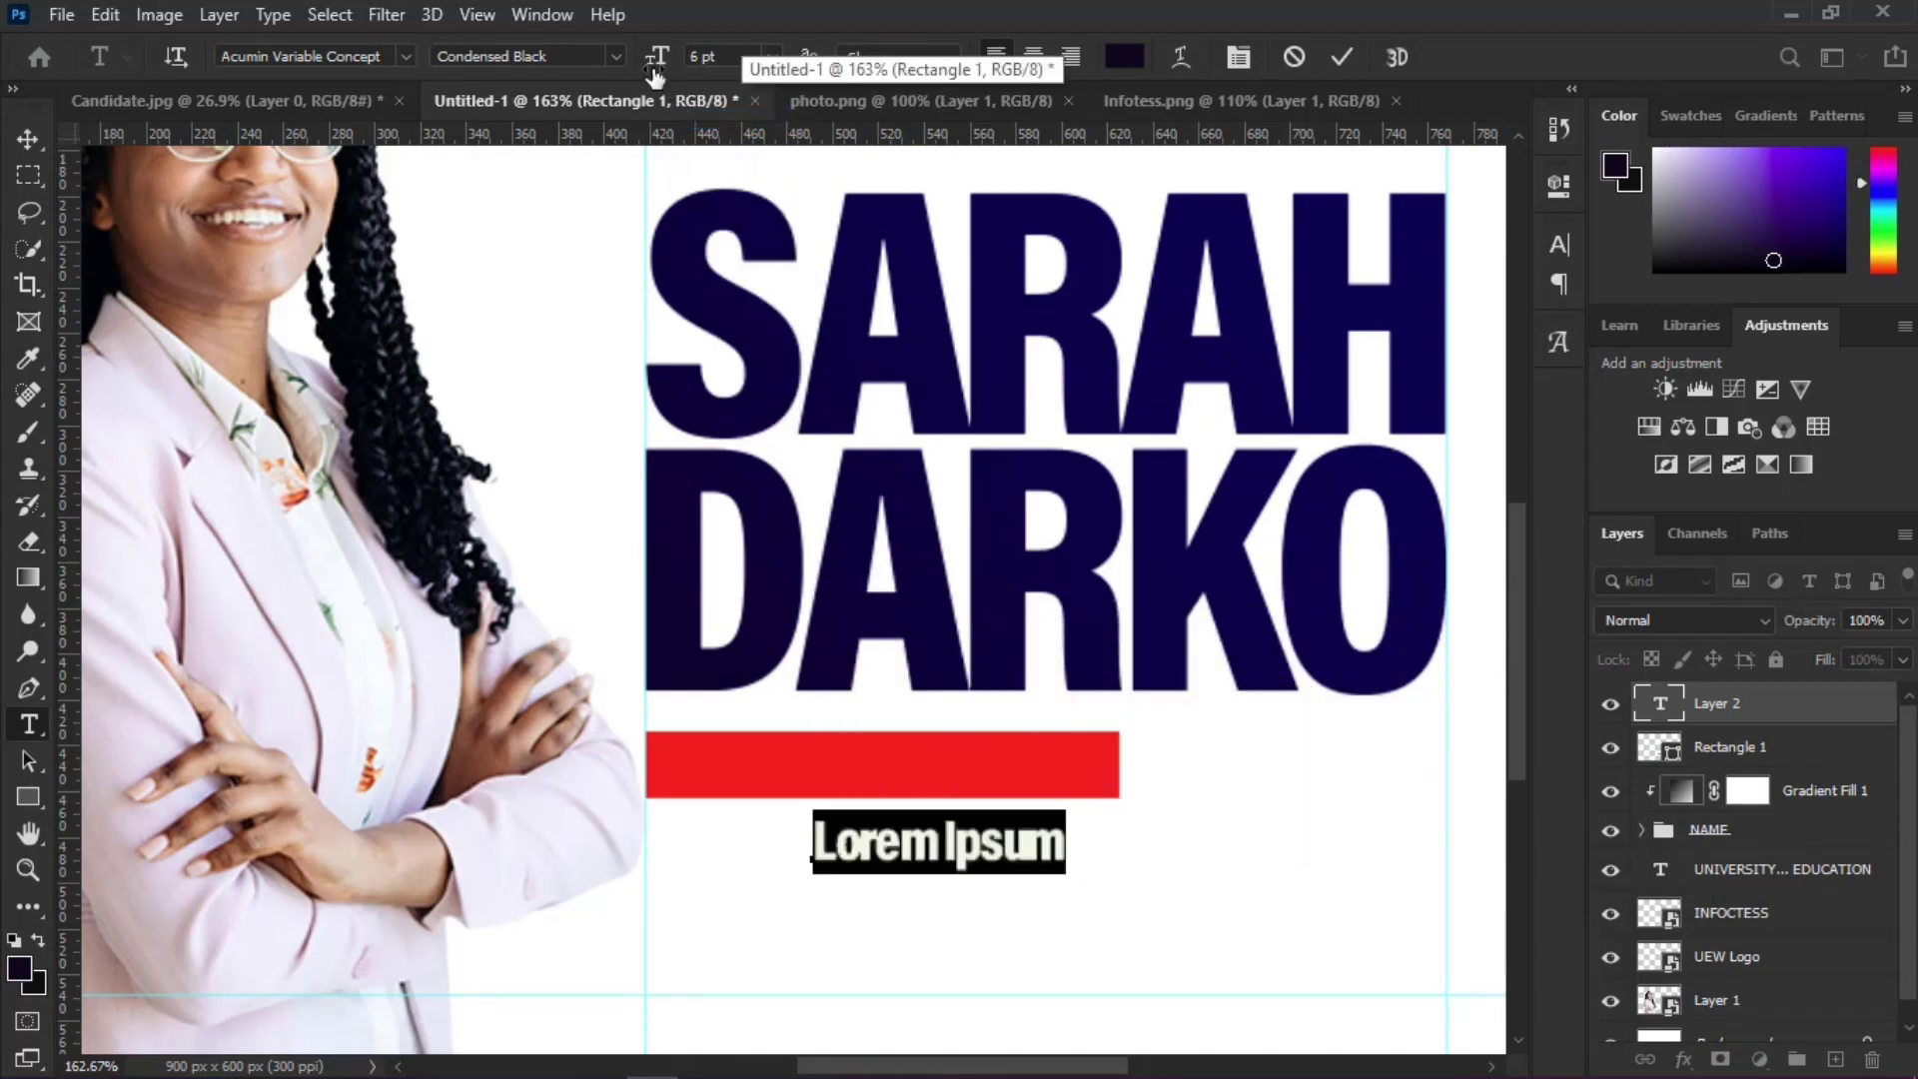
click(616, 57)
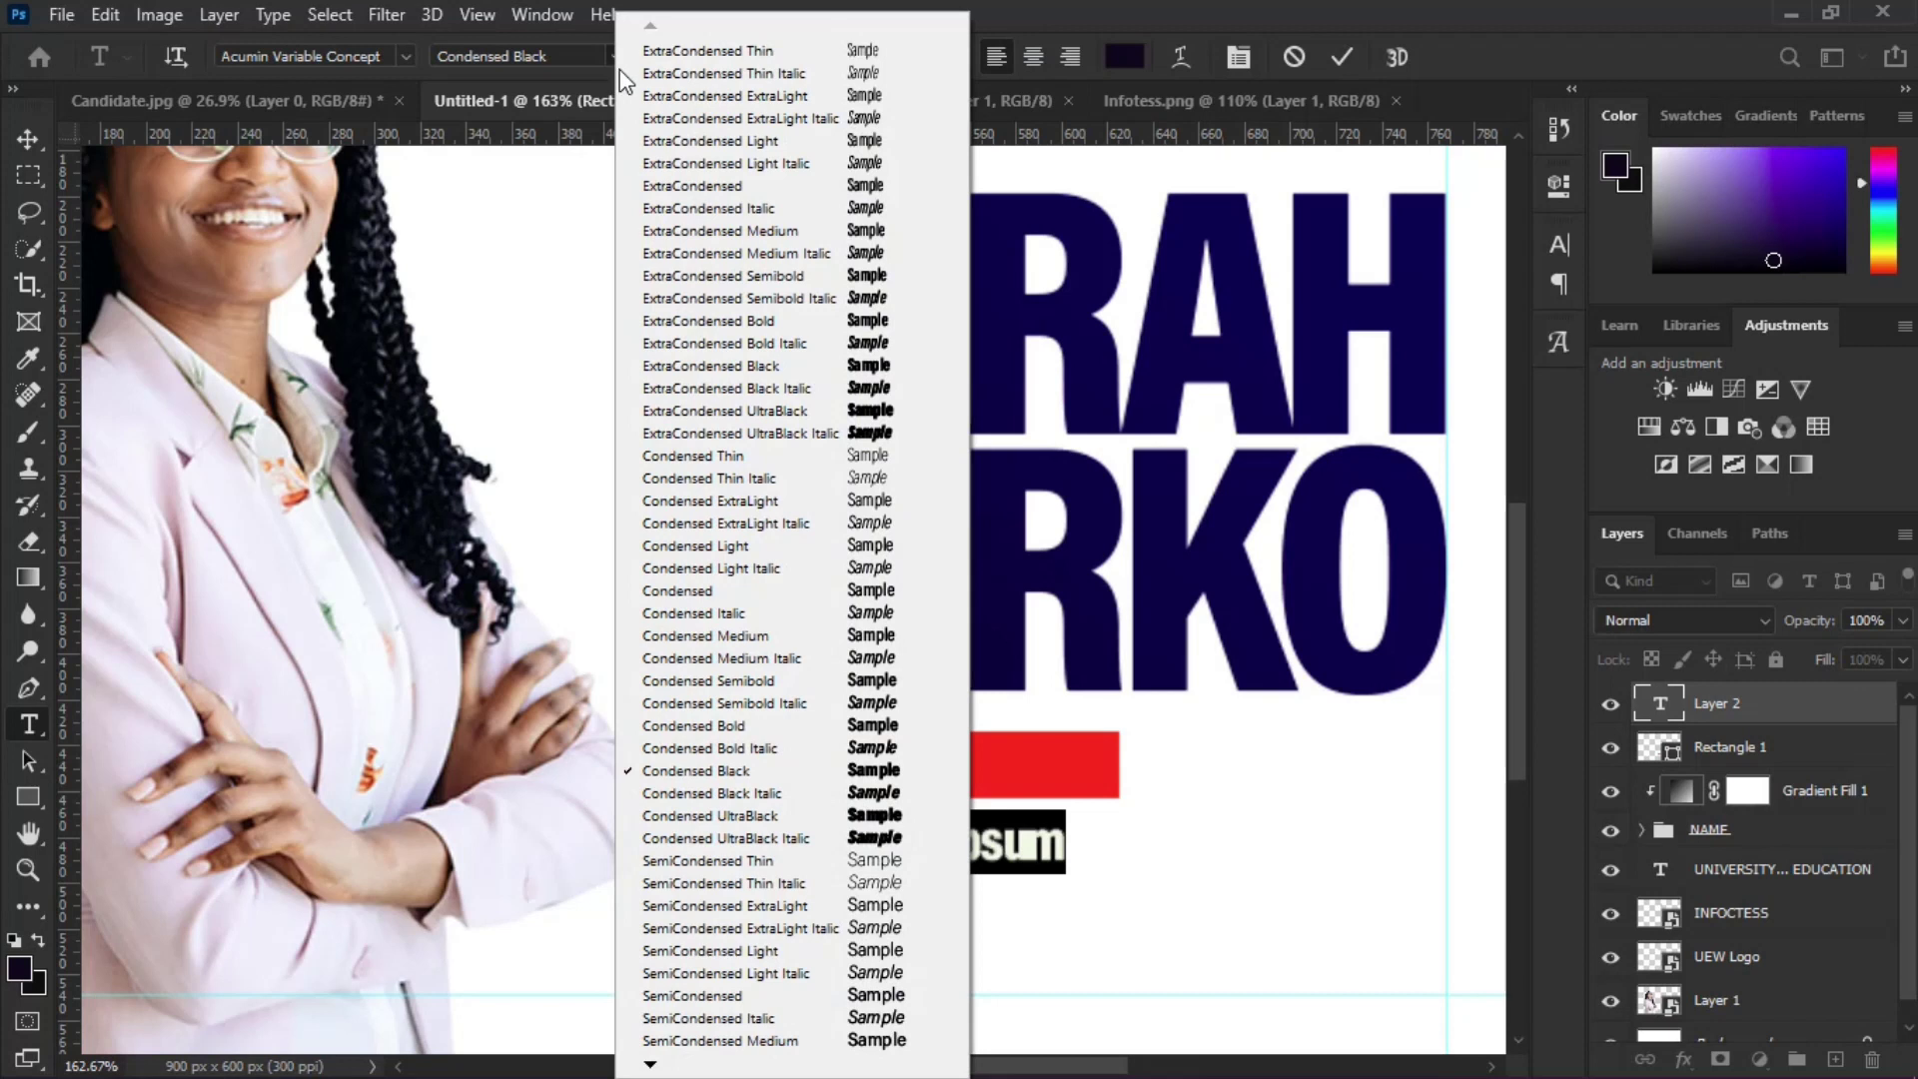
click(741, 184)
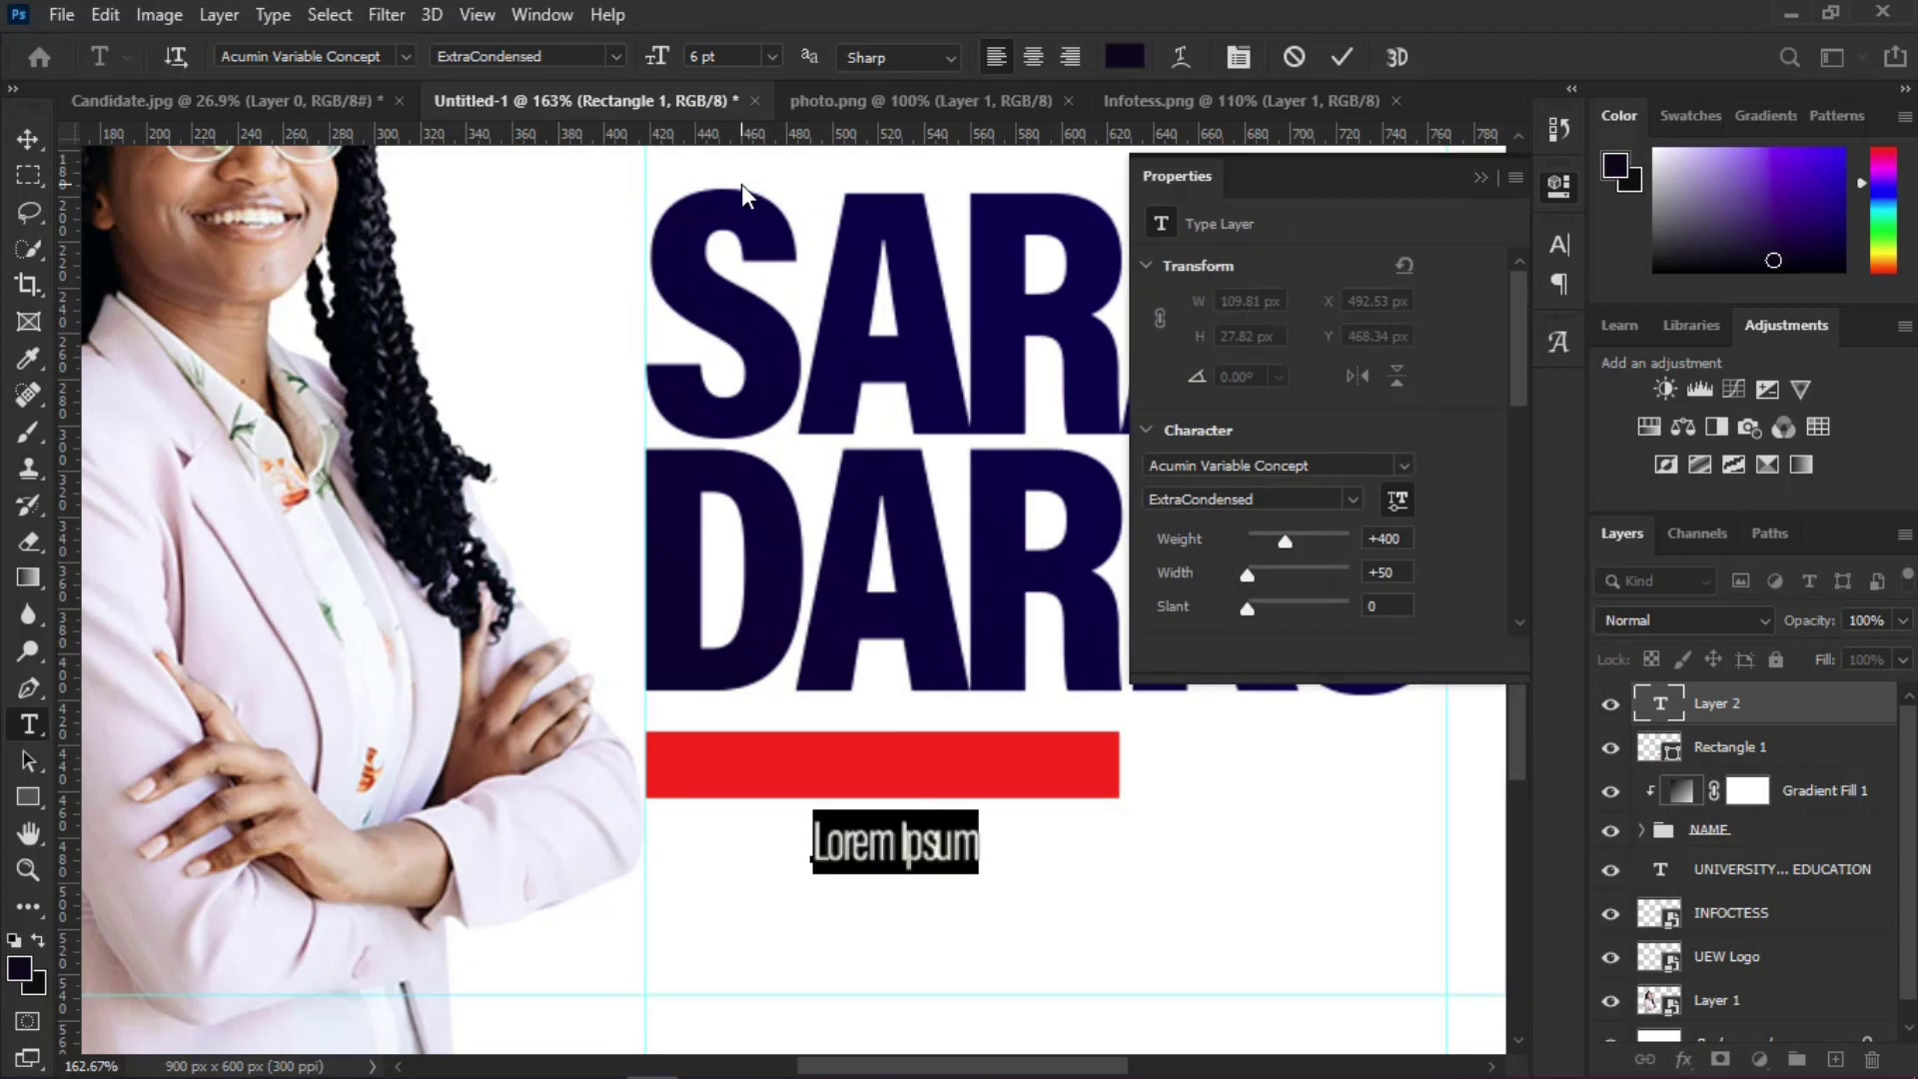
Step: Set tracking to -25, type GENERAL SECRETARY, and select it to change its colour
click(1569, 250)
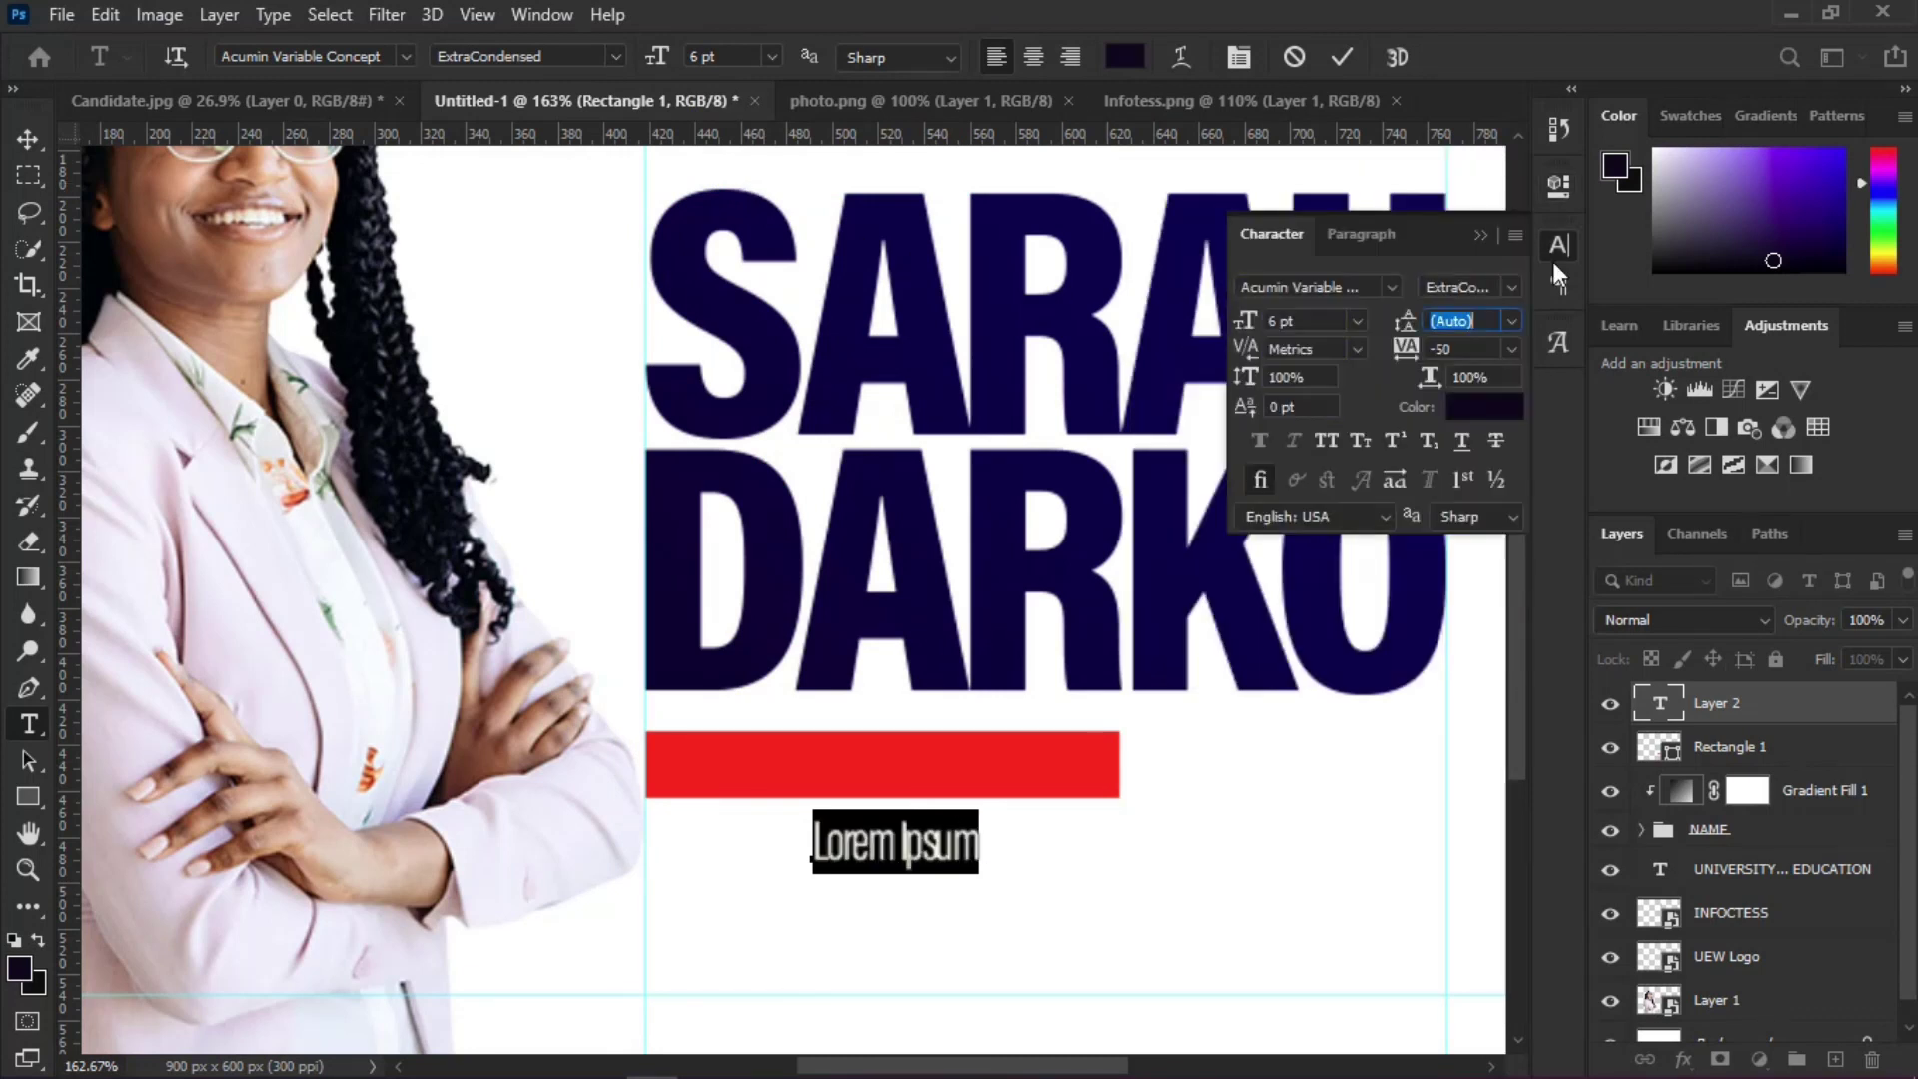
click(1513, 350)
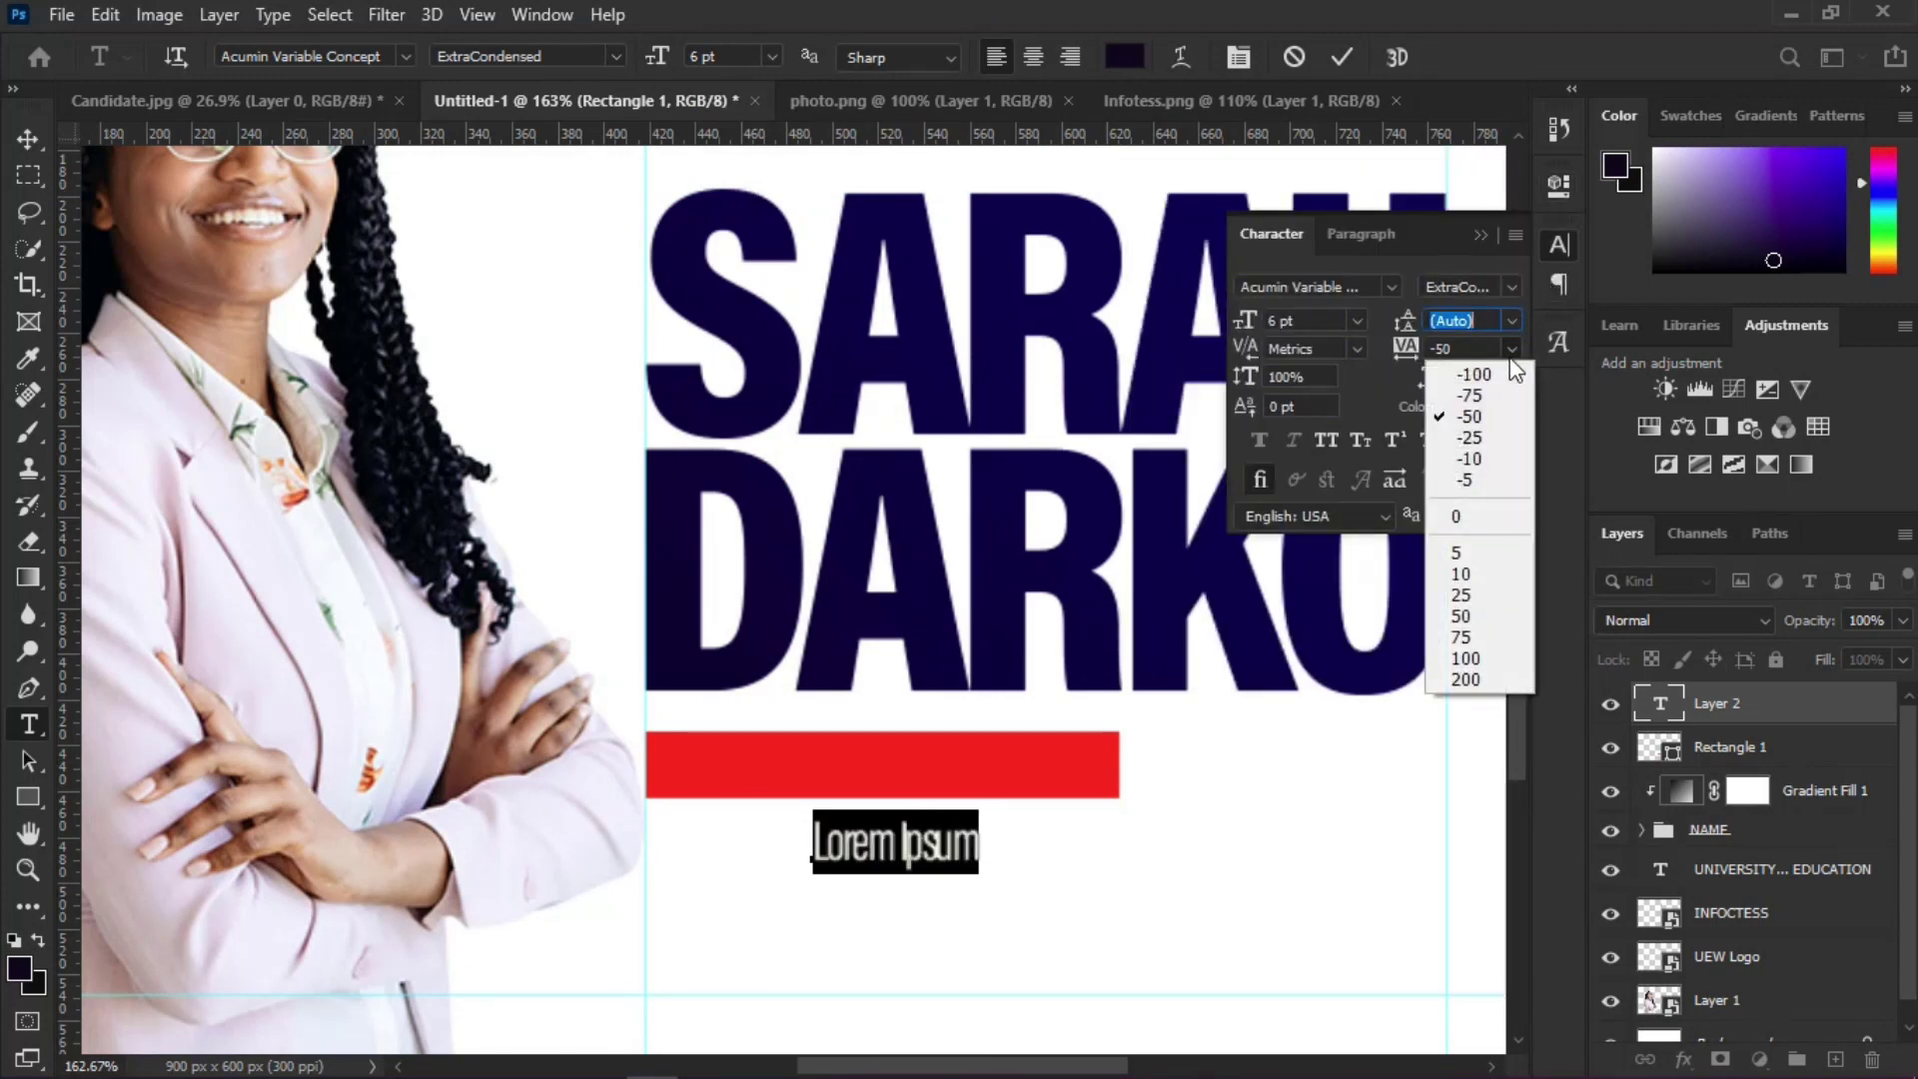
click(1485, 440)
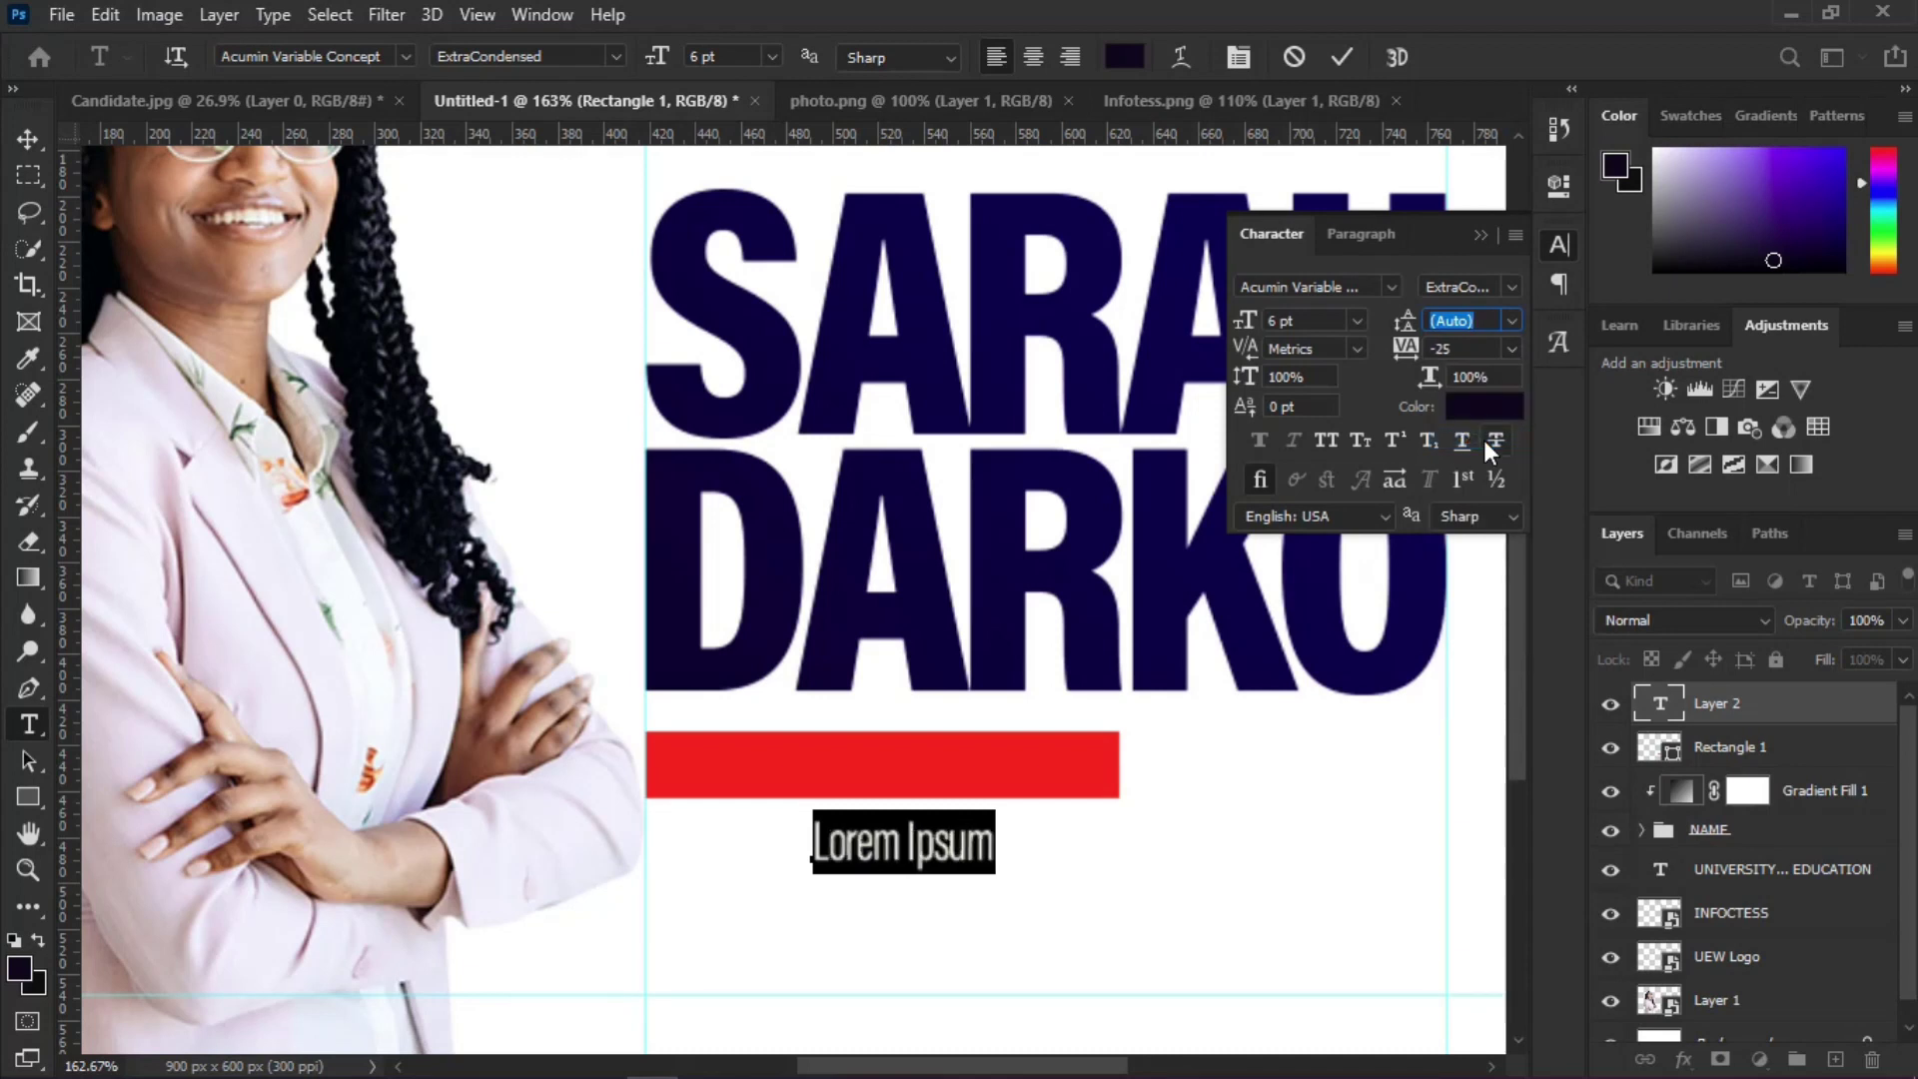
click(1479, 235)
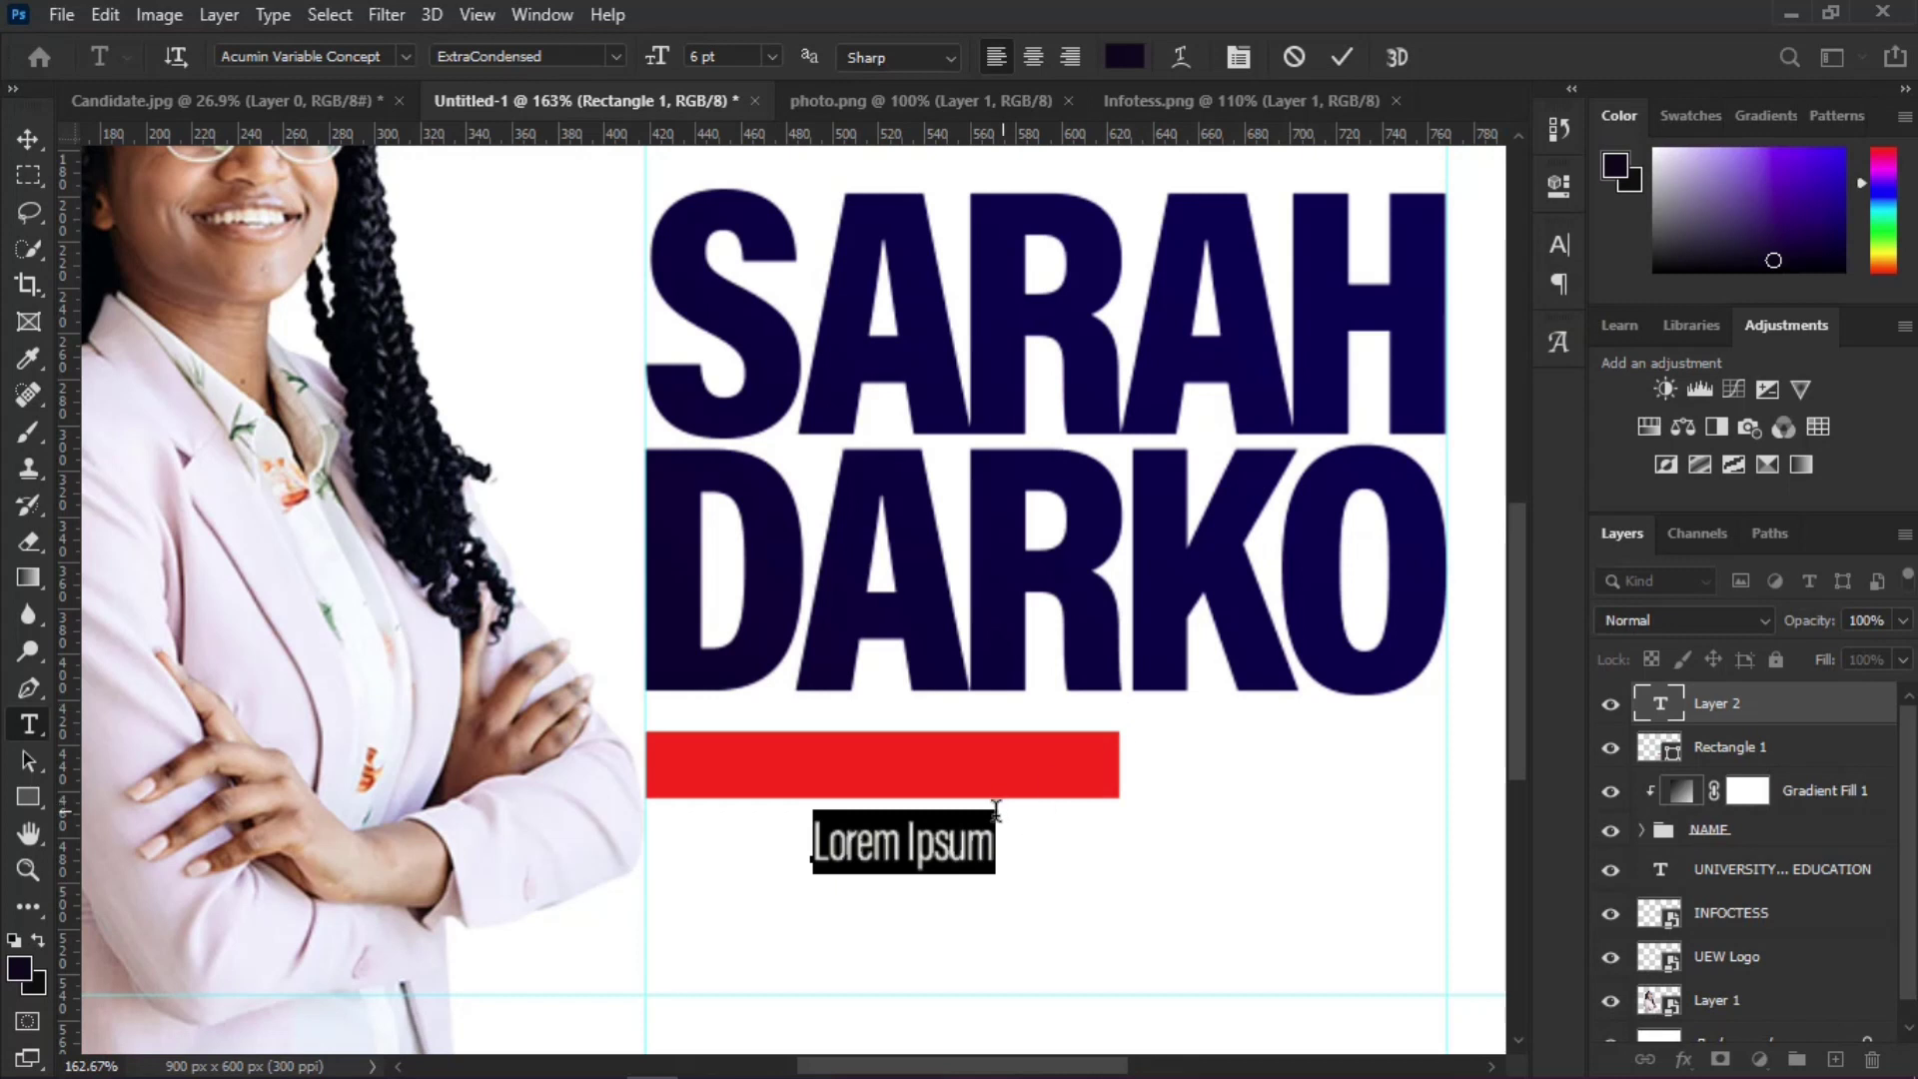
text(GE)
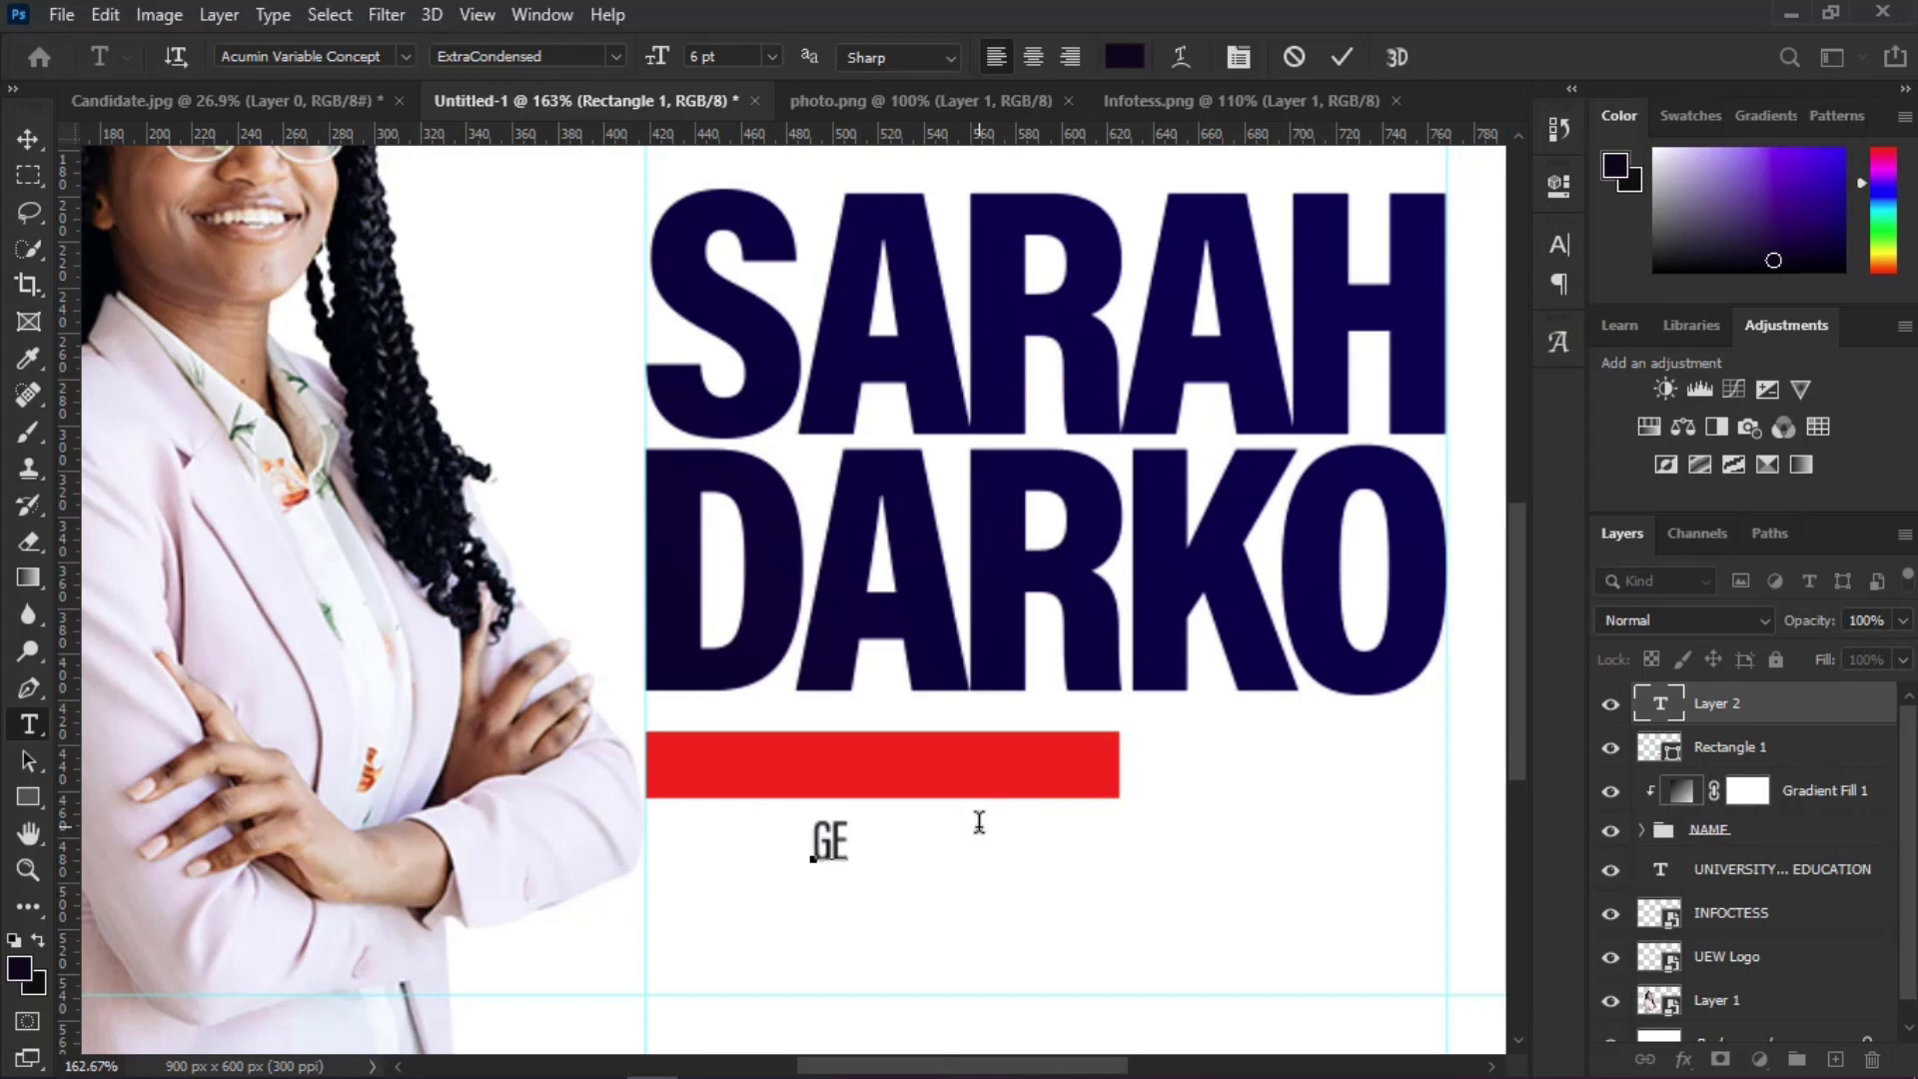
text(NERAL SECRETARY)
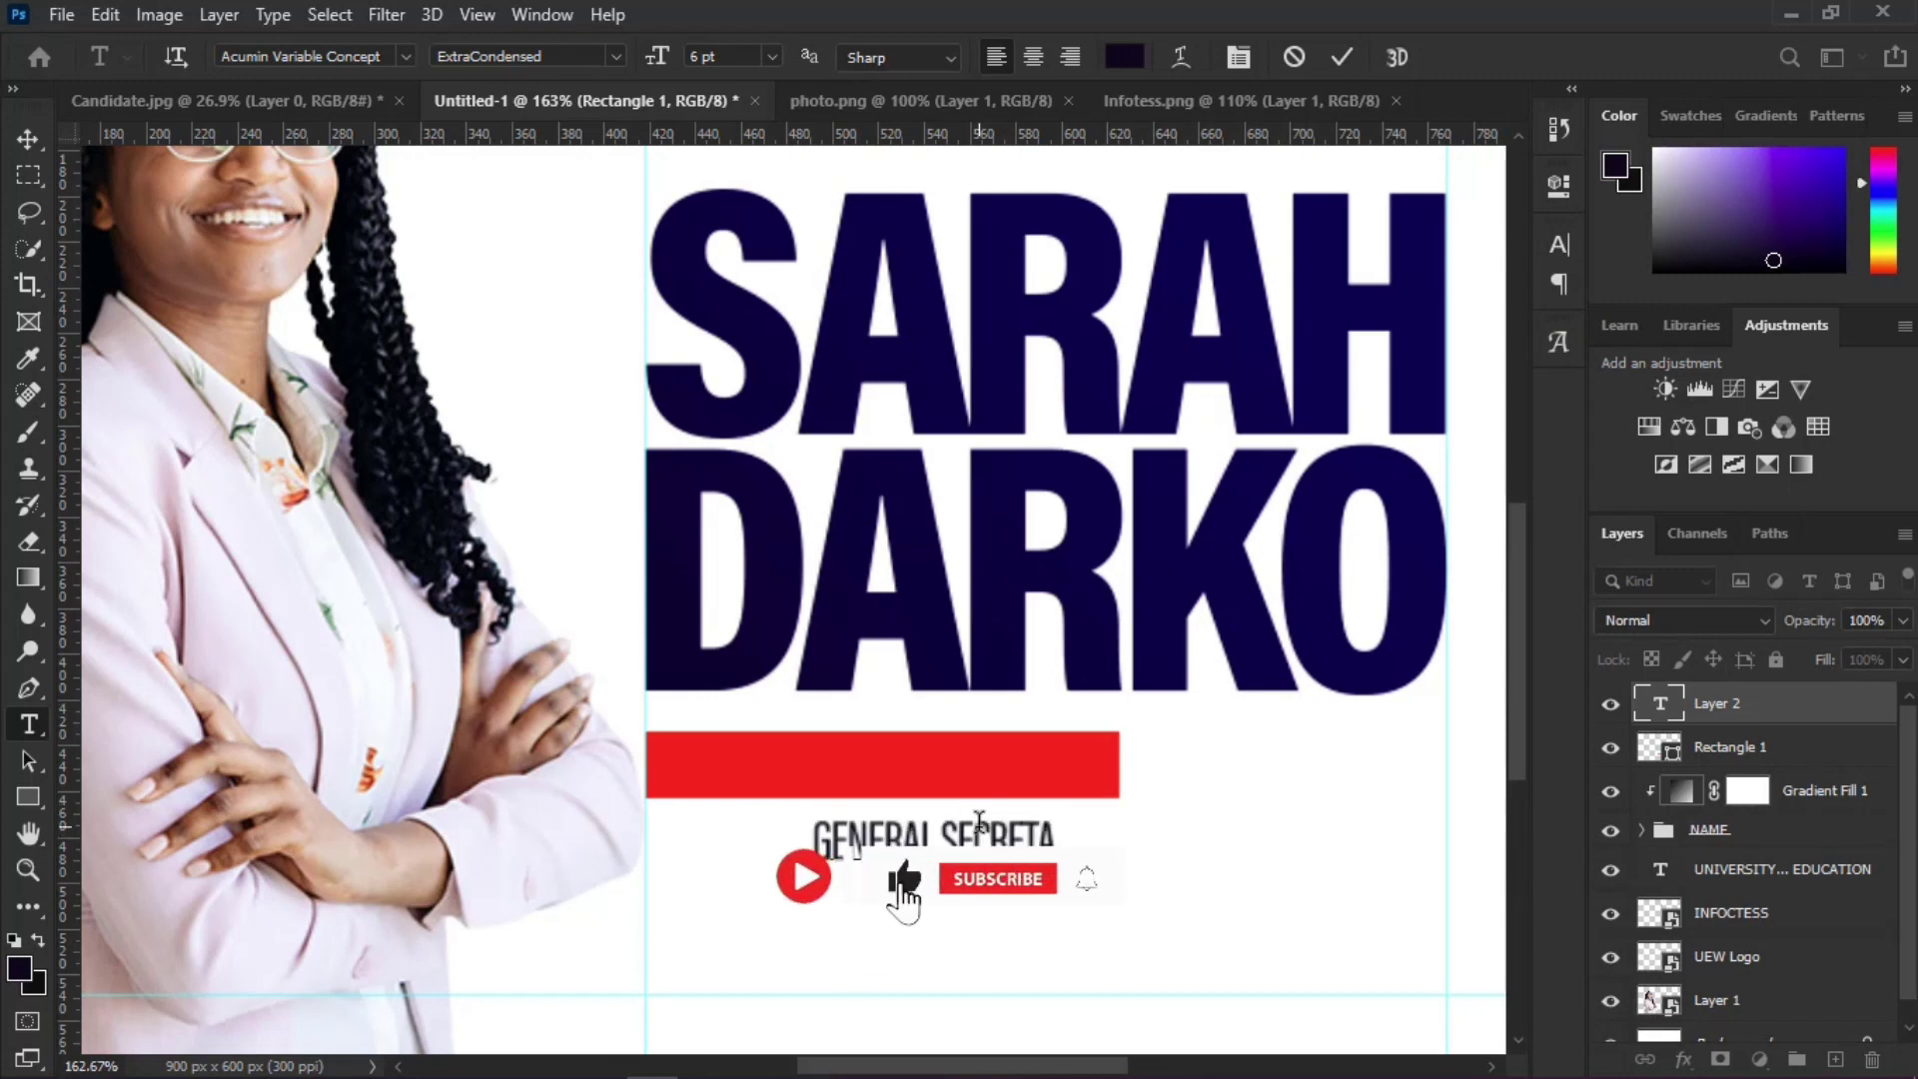
key(shift+Left)
key(shift+Left)
key(shift+Left)
key(shift+Left)
key(shift+Left)
key(shift+Left)
key(shift+Left)
key(shift+Left)
key(shift+Left)
key(shift+Left)
key(shift+Left)
key(shift+Left)
key(shift+Left)
key(shift+Left)
key(shift+Left)
key(shift+Left)
key(shift+Left)
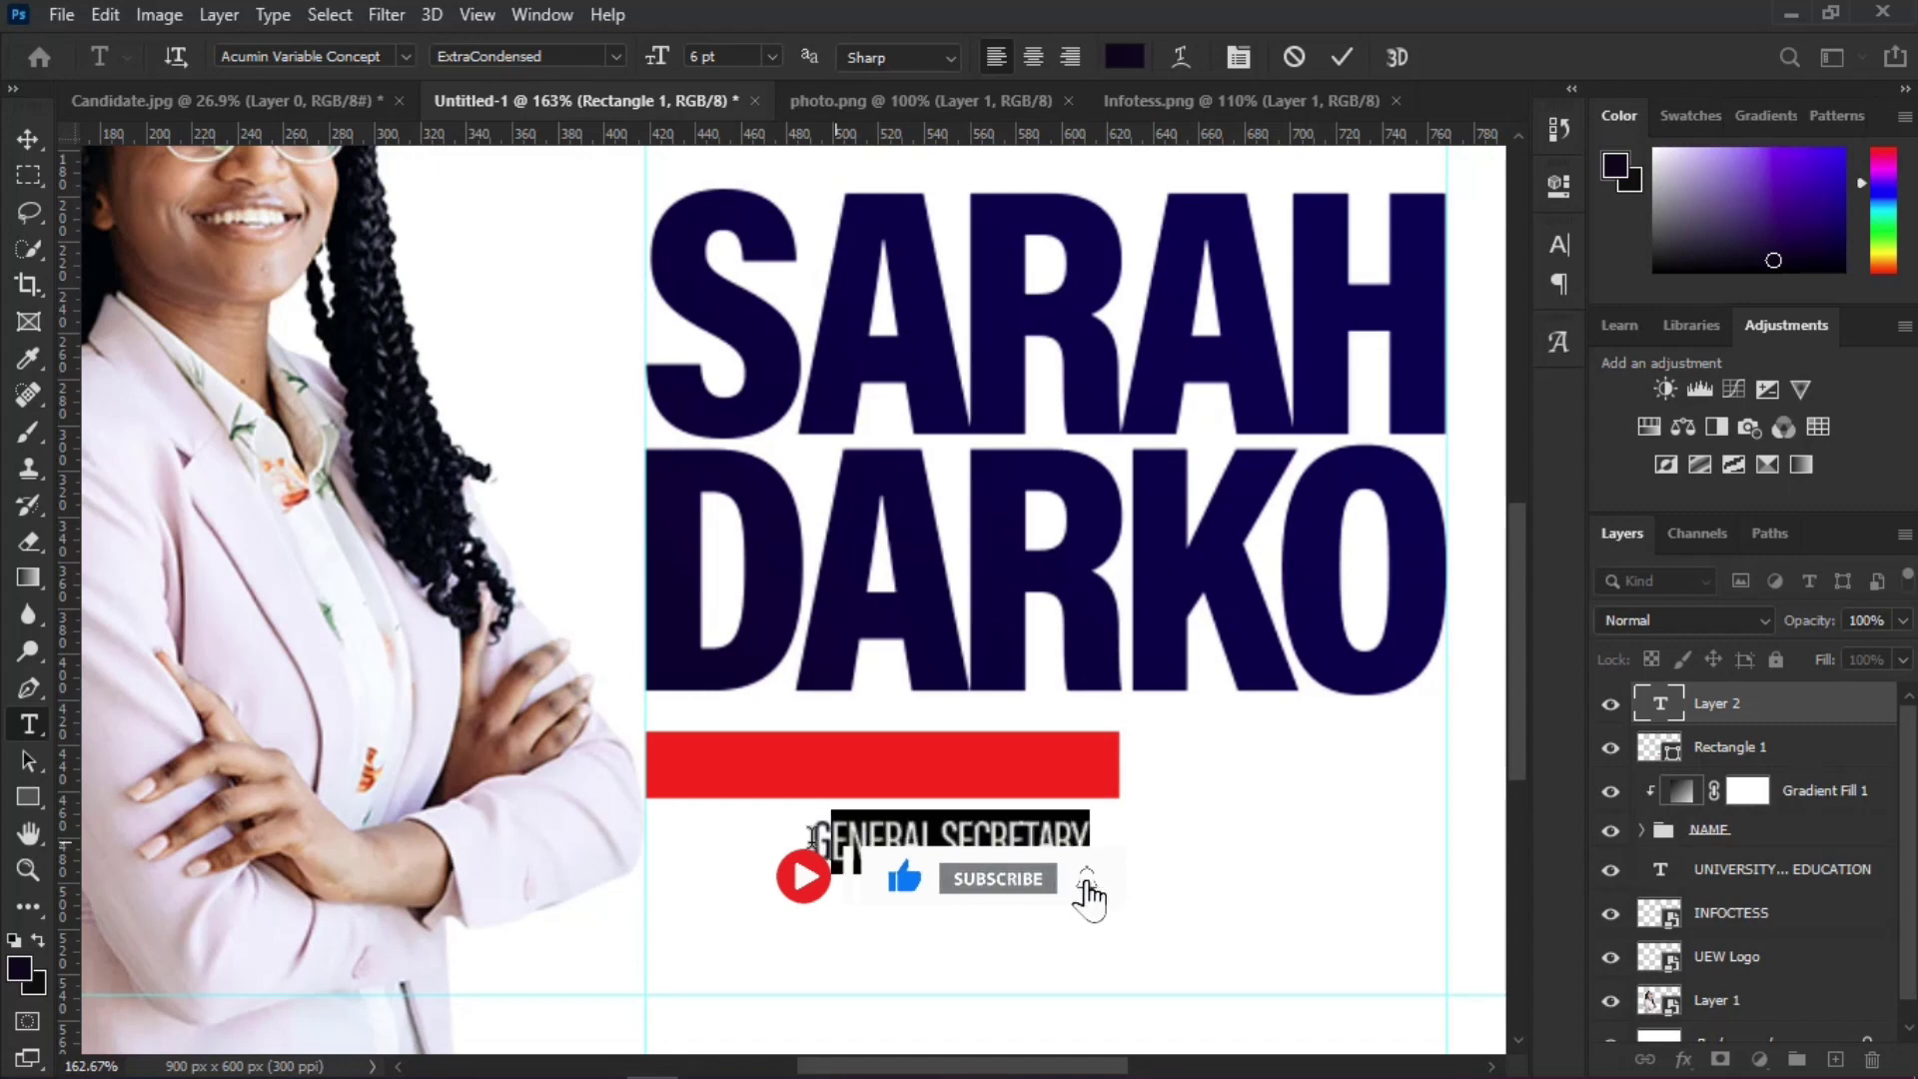
click(1136, 62)
Step: Make the GENERAL SECRETARY text white (#fefefe), move it onto the red bar, and set tracking to -5
text(fefefe)
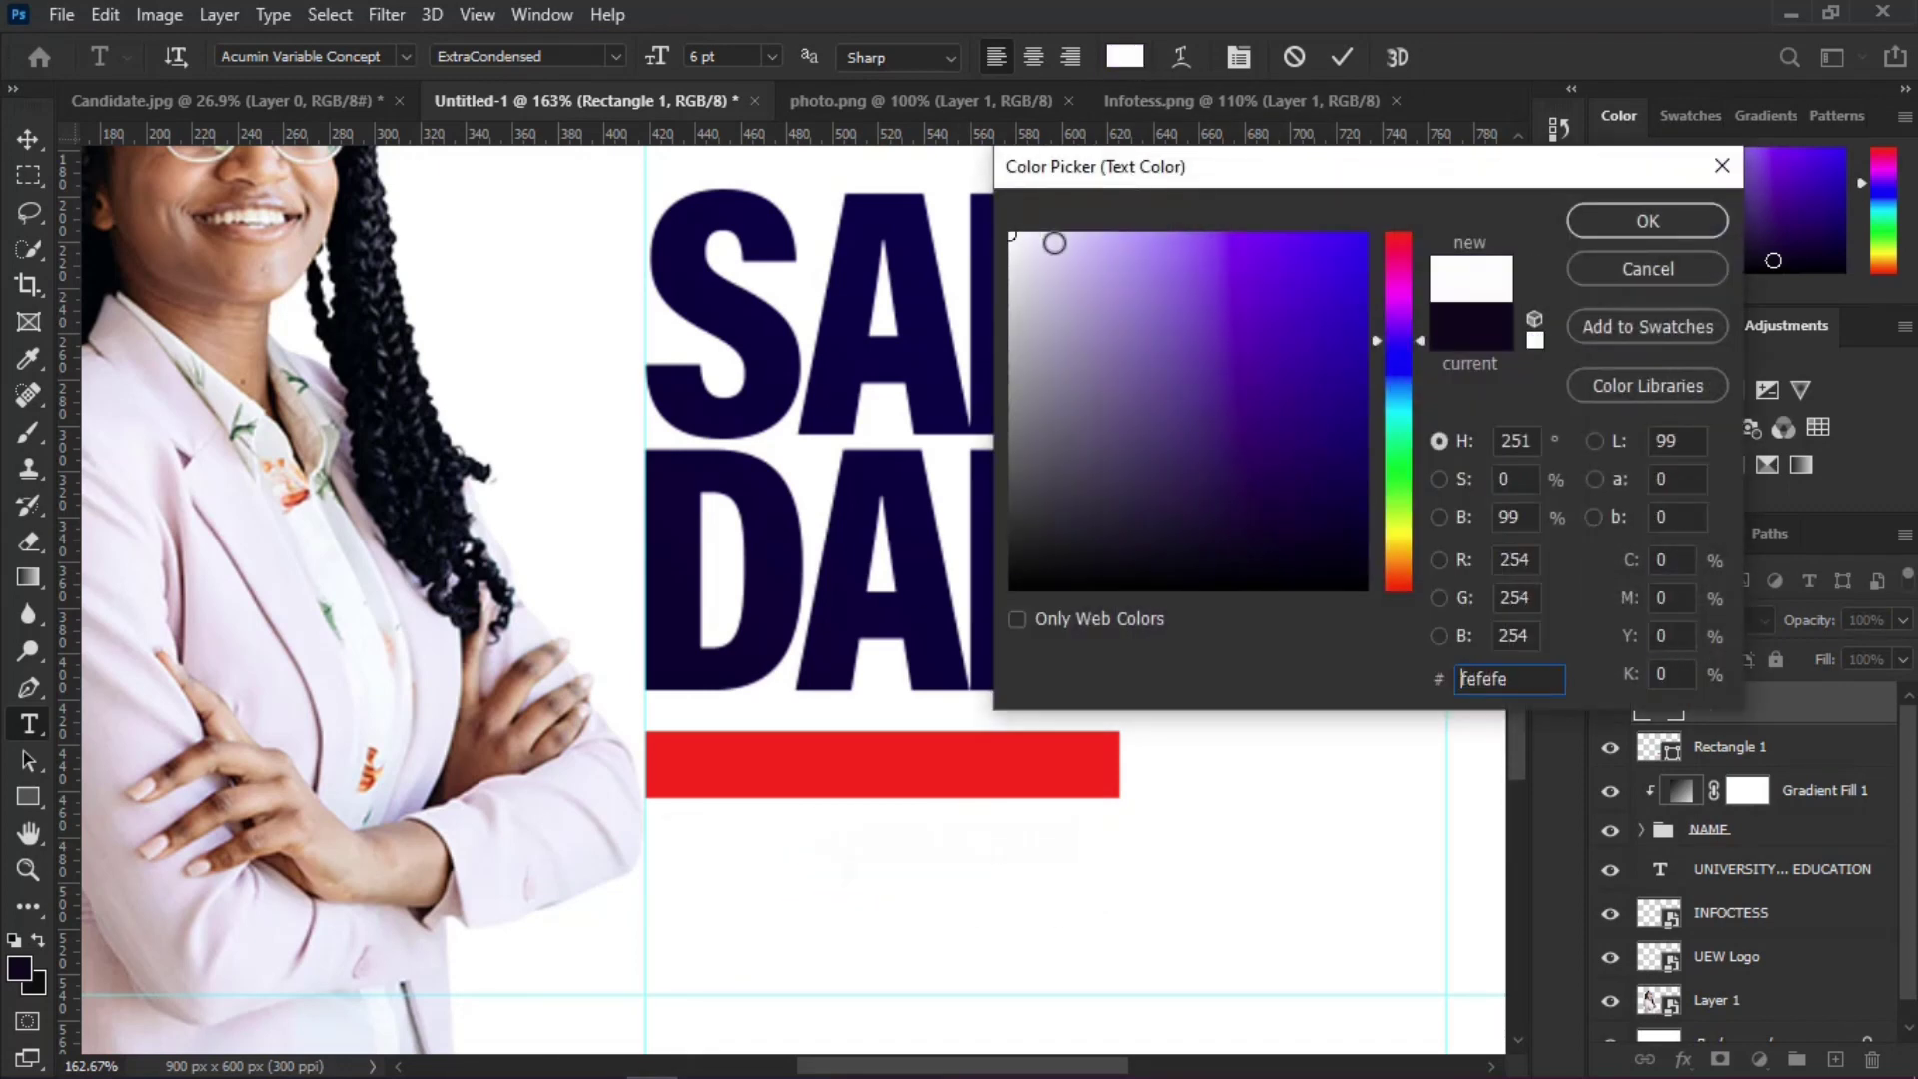
click(1593, 218)
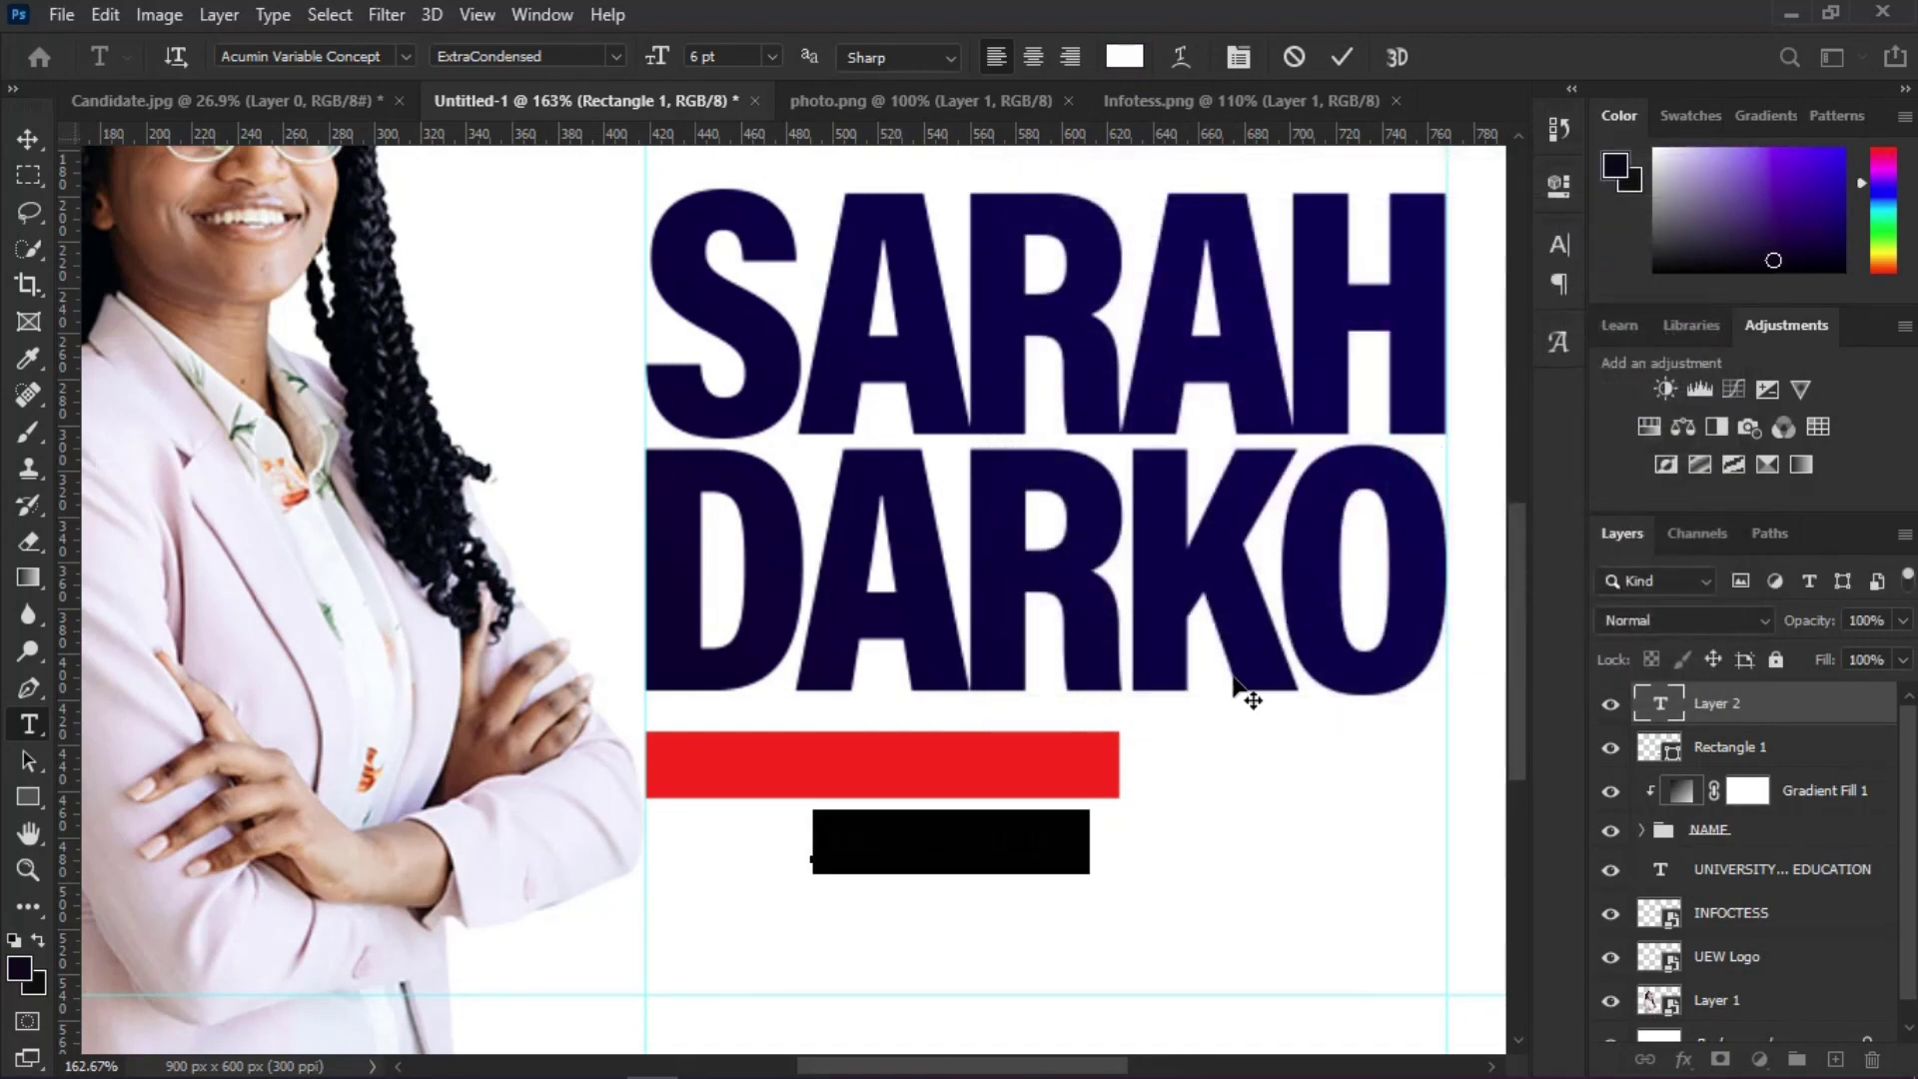
drag(1119, 814, 1082, 814)
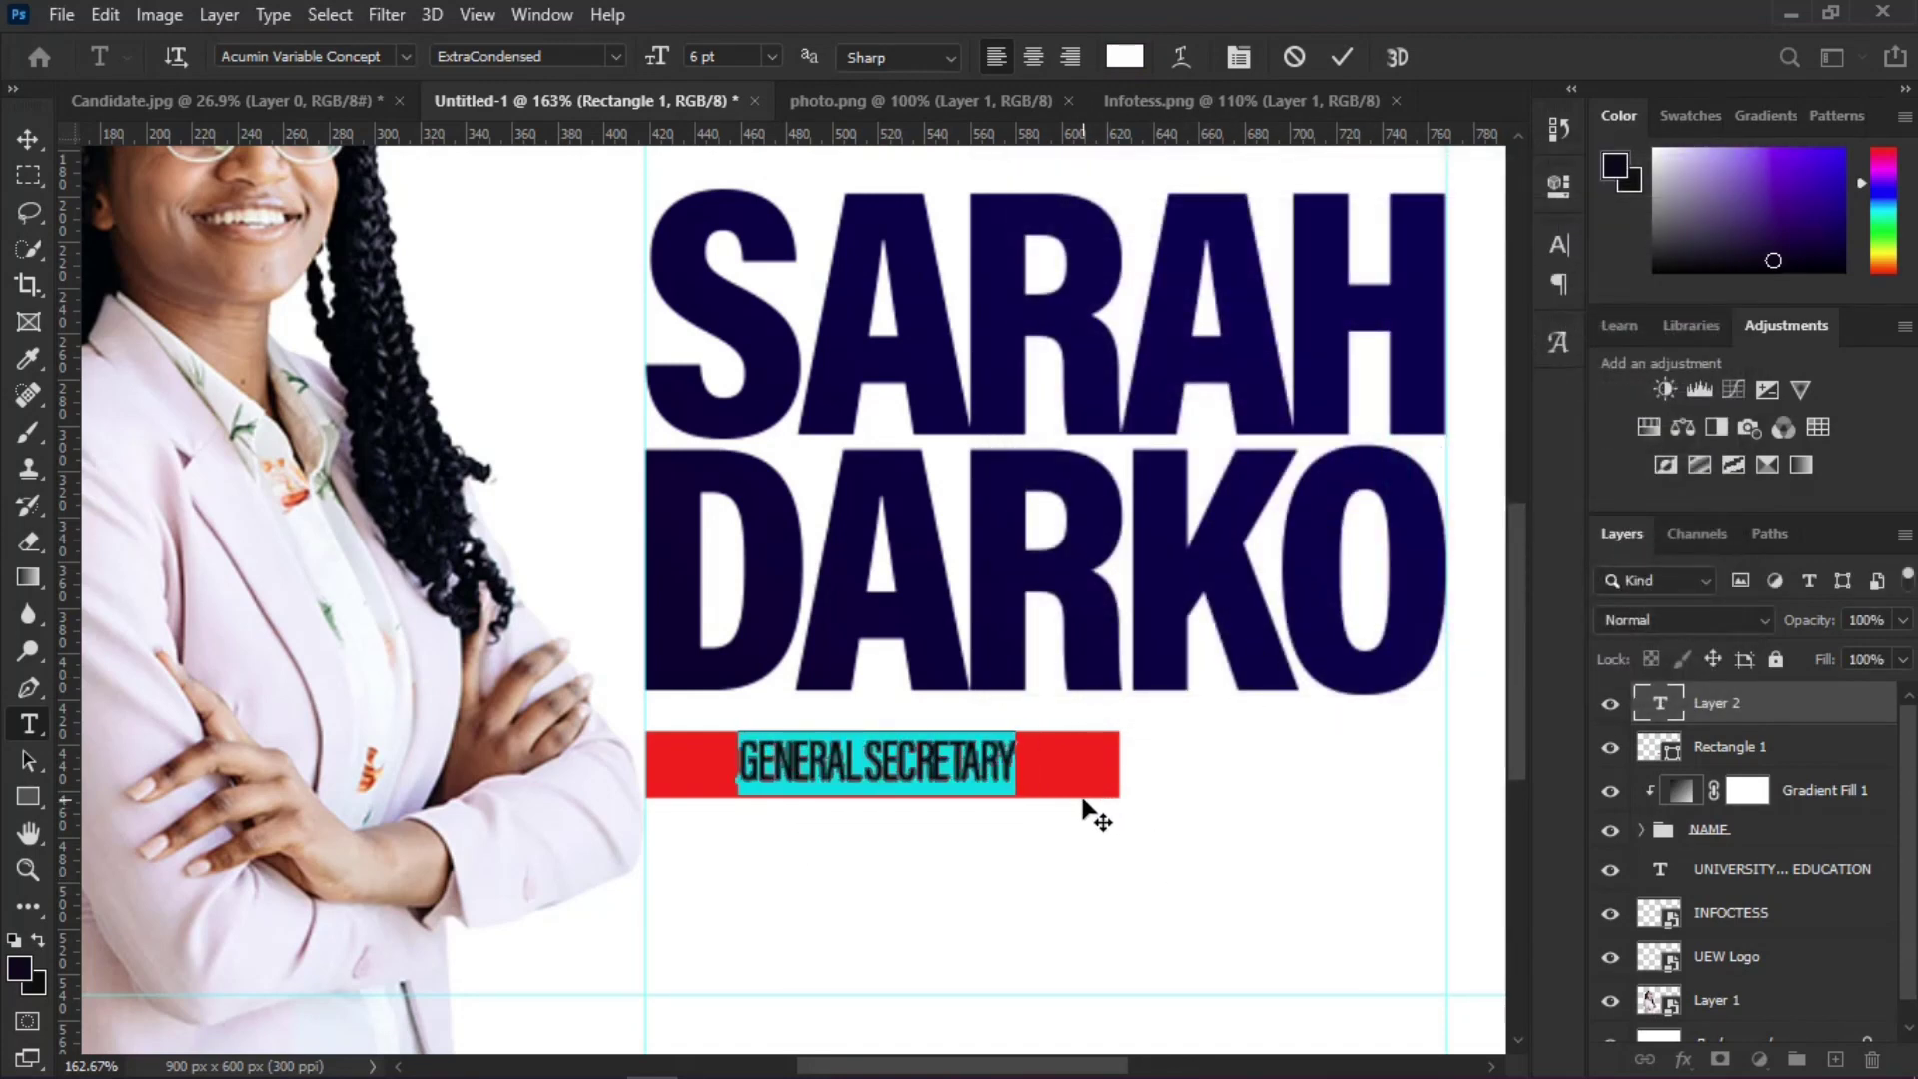
click(1559, 243)
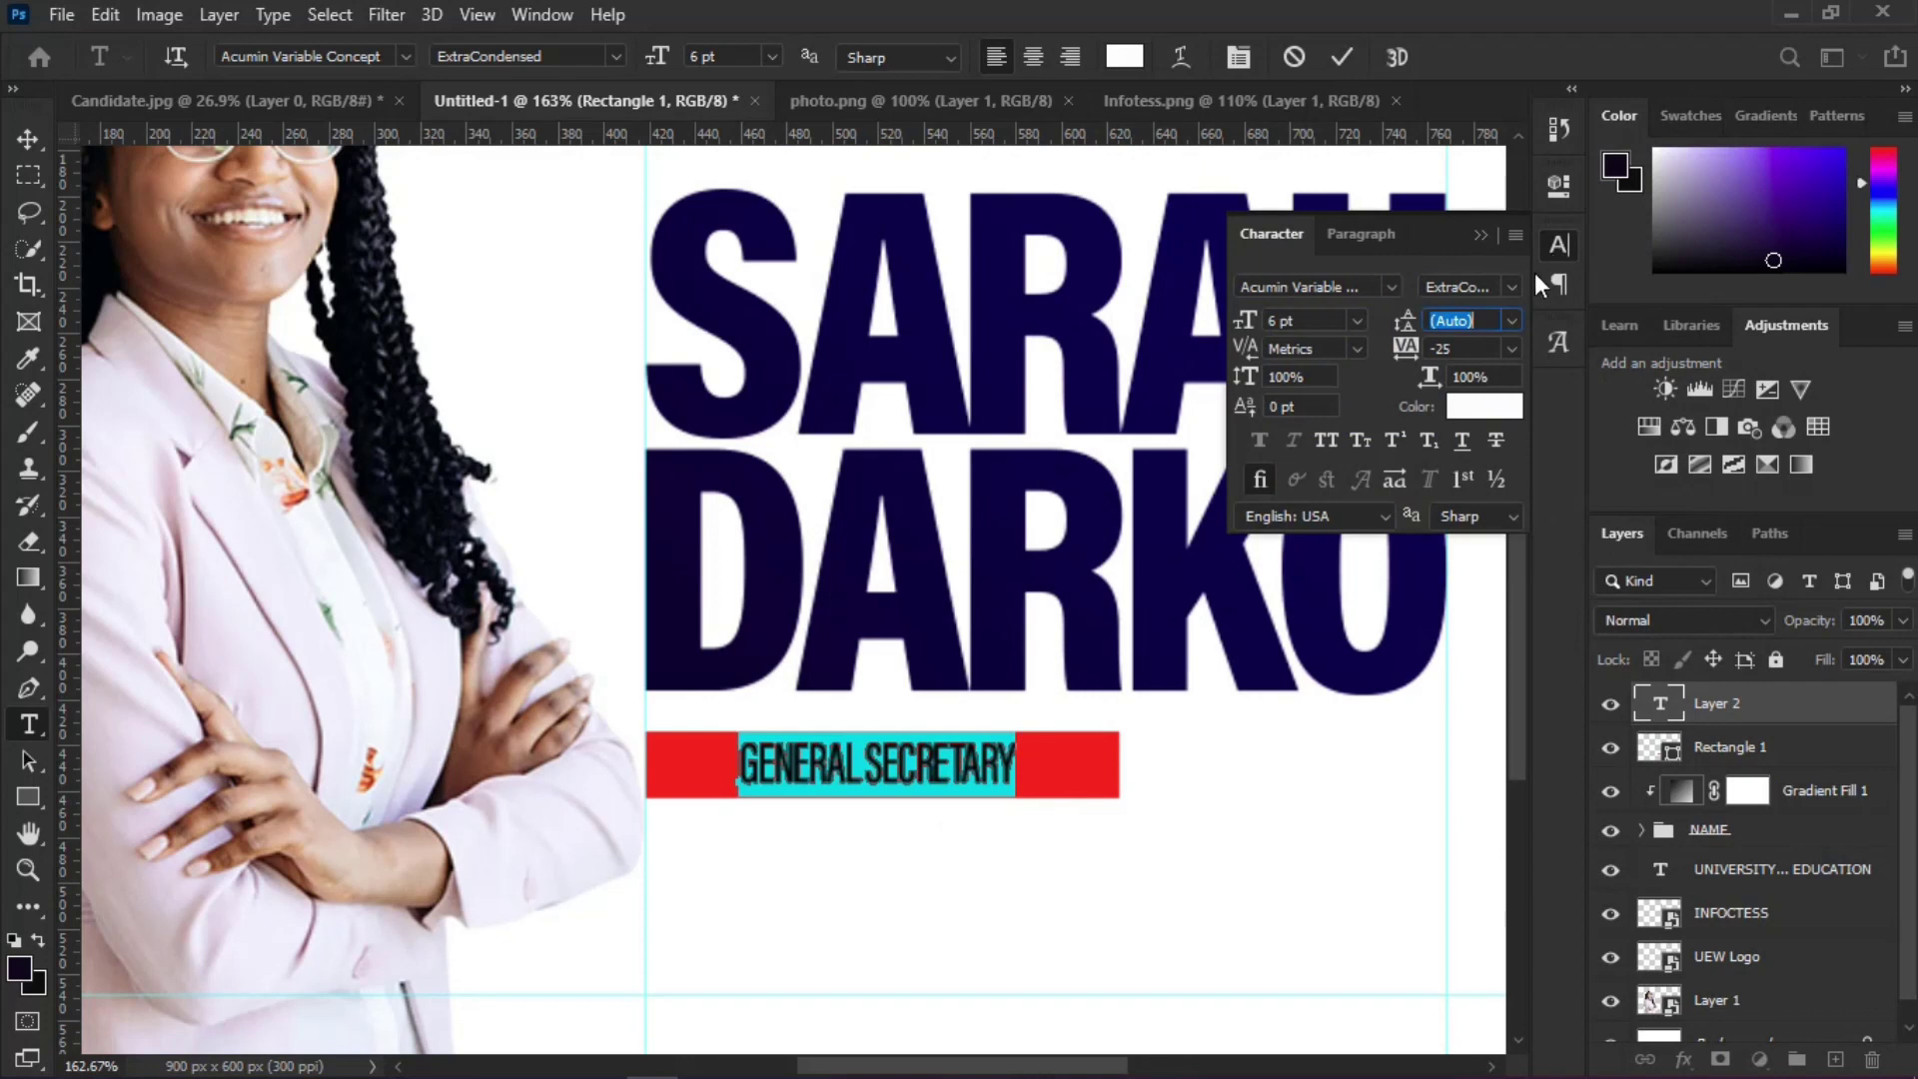
click(1516, 347)
click(1458, 472)
click(1479, 234)
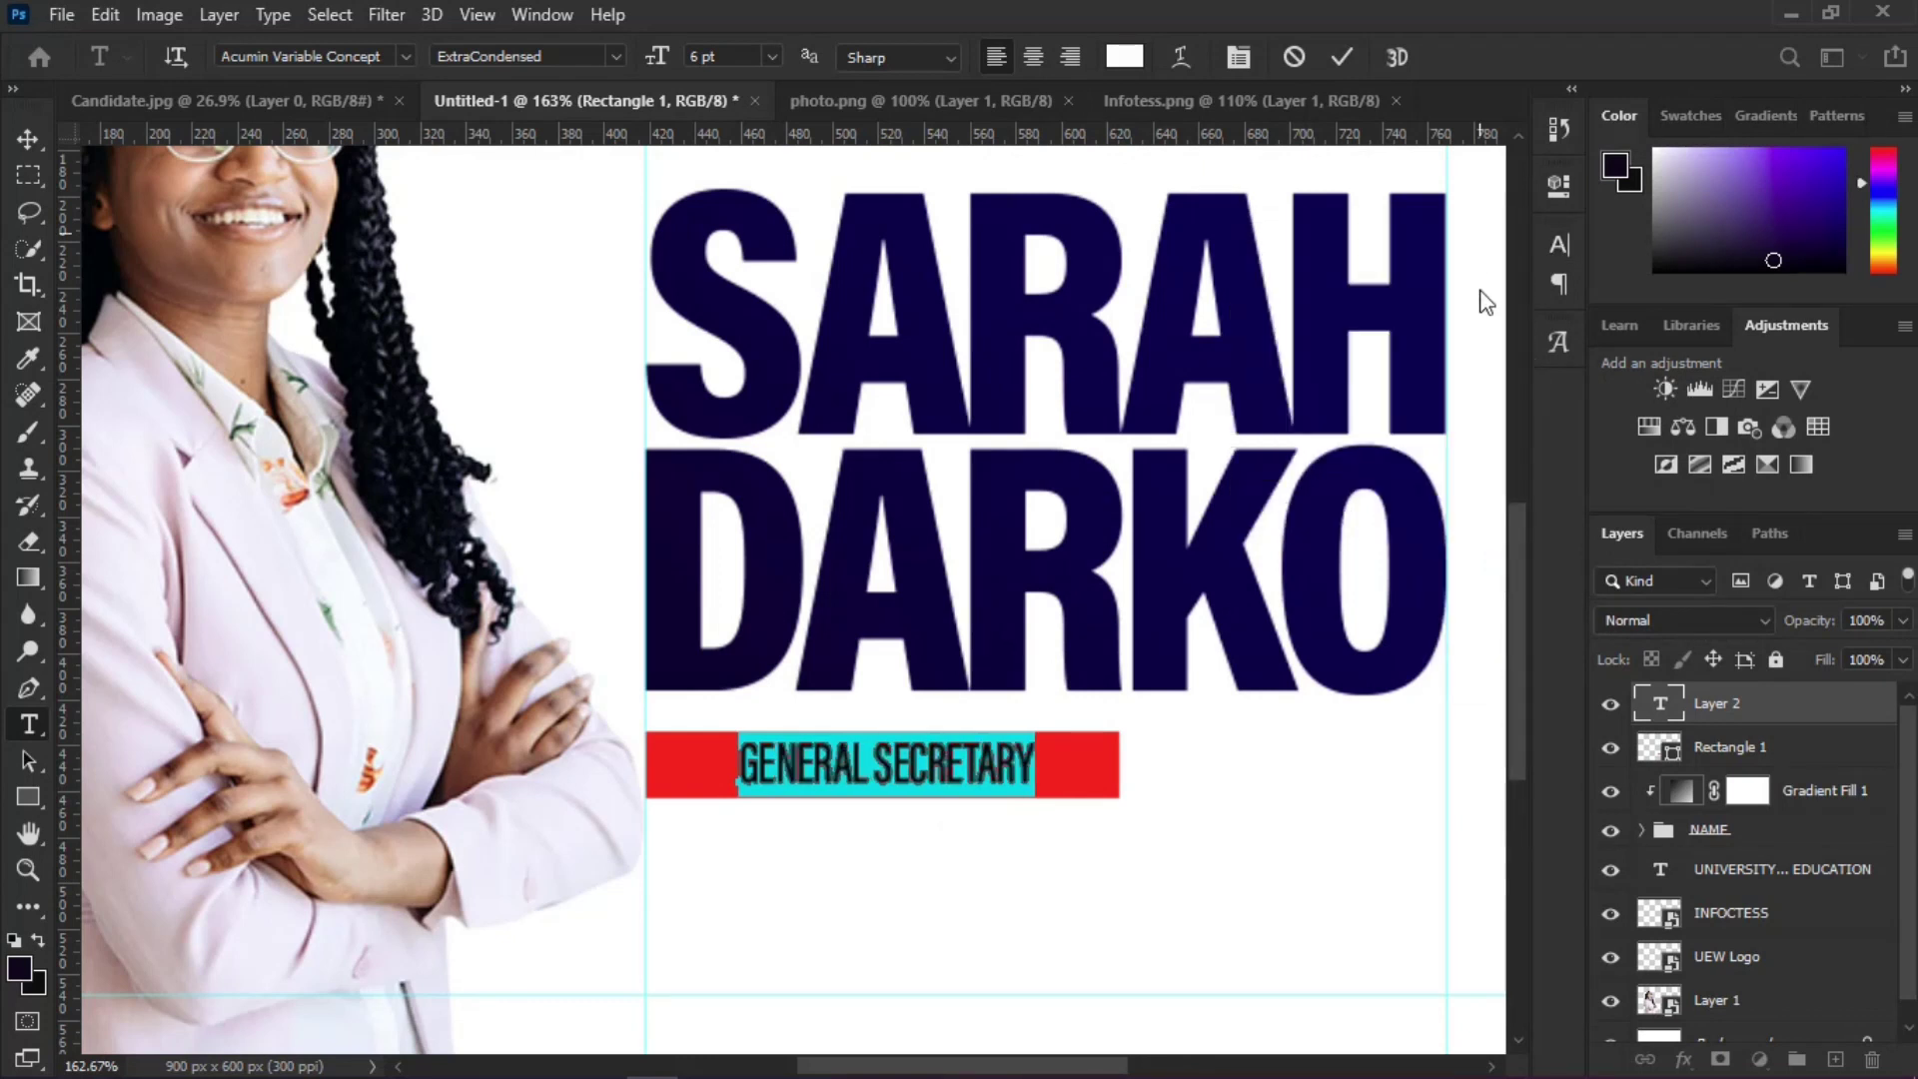
click(1735, 711)
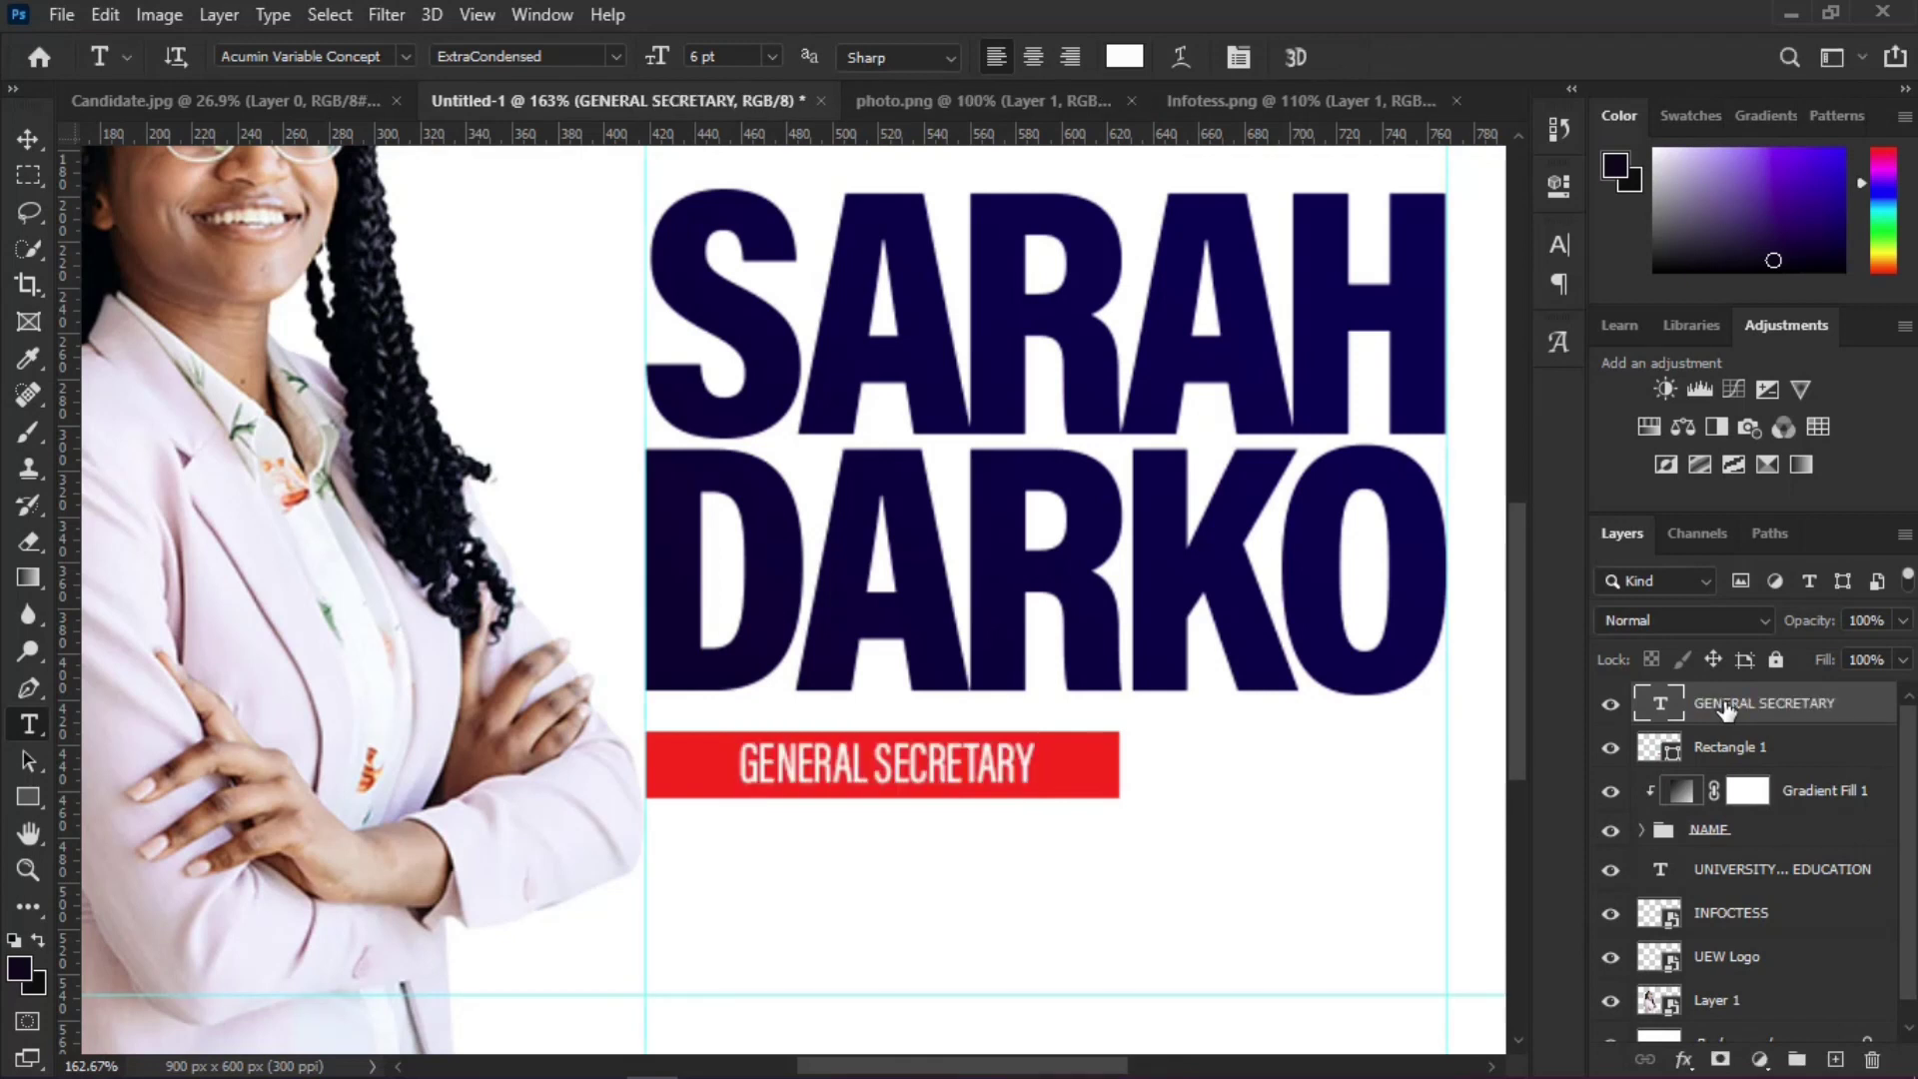
Step: Centre GENERAL SECRETARY horizontally and vertically on the Rectangle 1 red bar's selection
click(1660, 750)
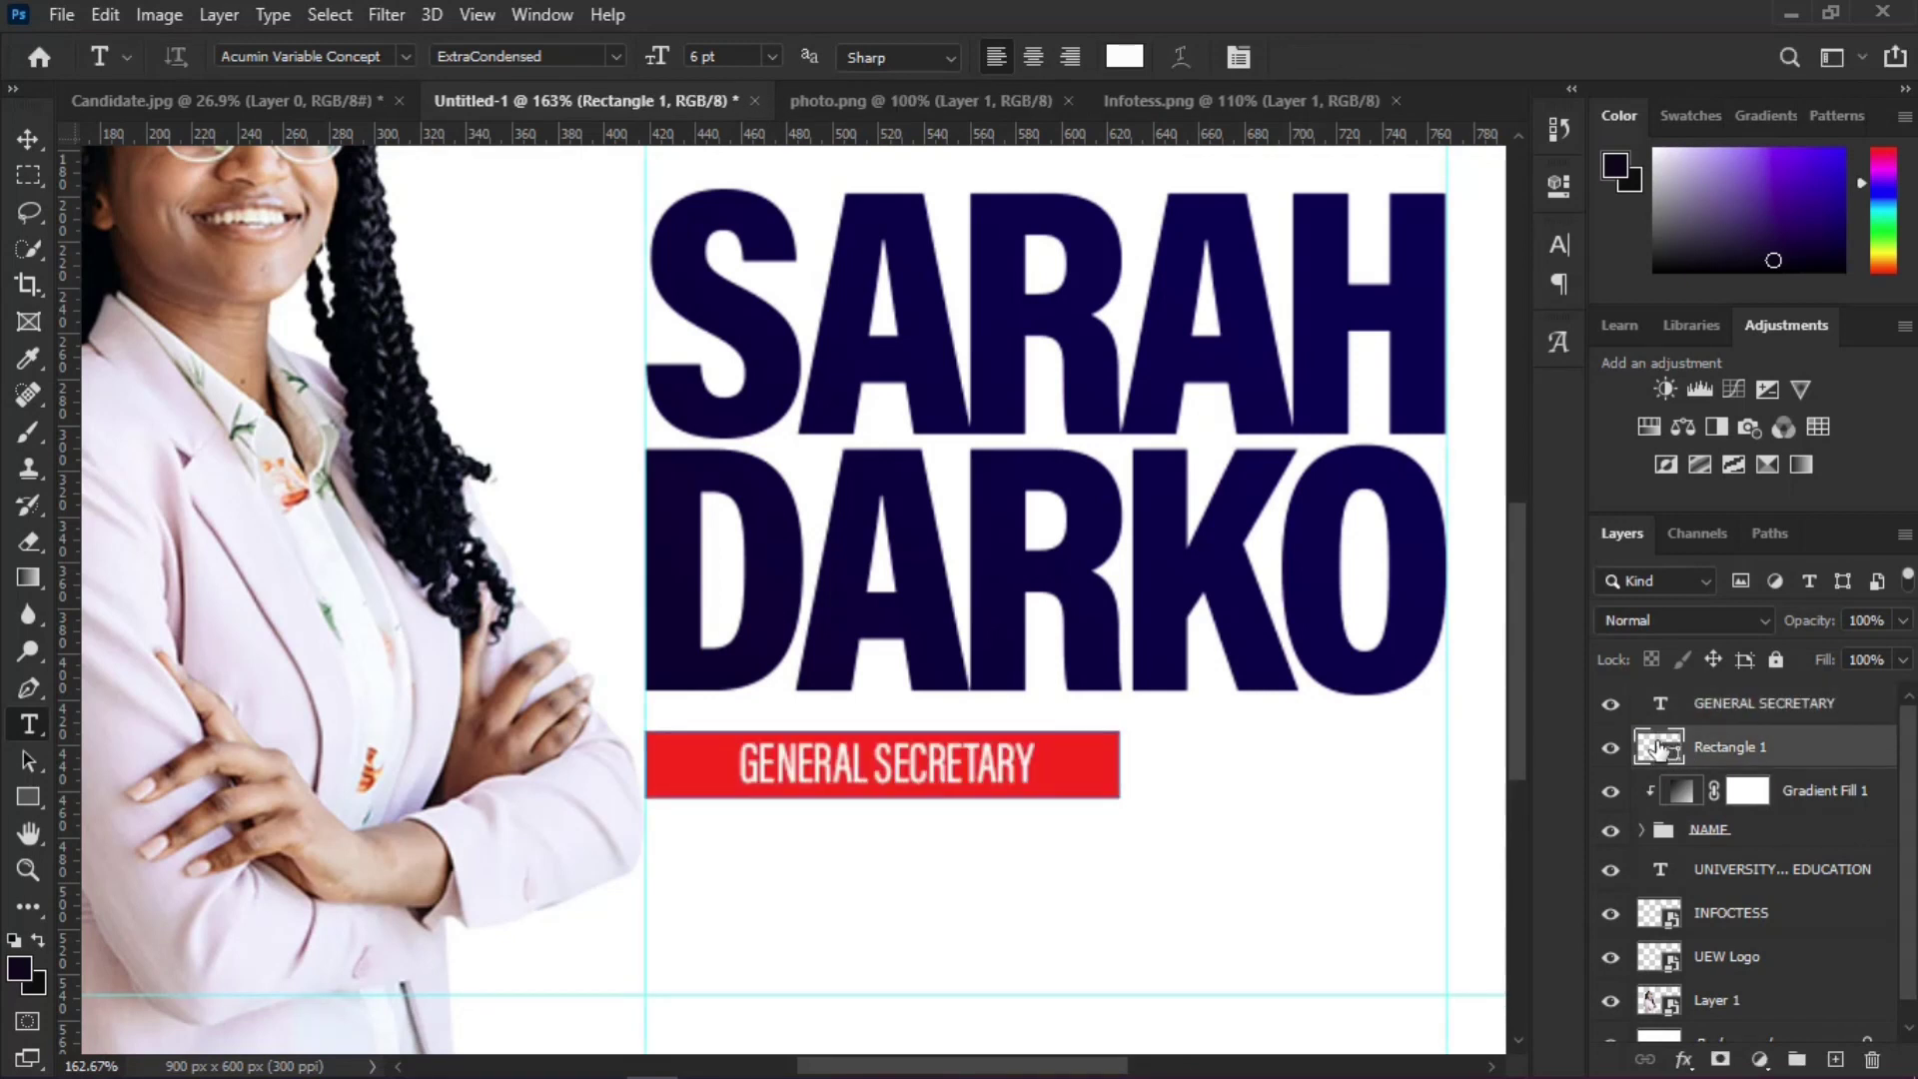
ctrl+click(1659, 751)
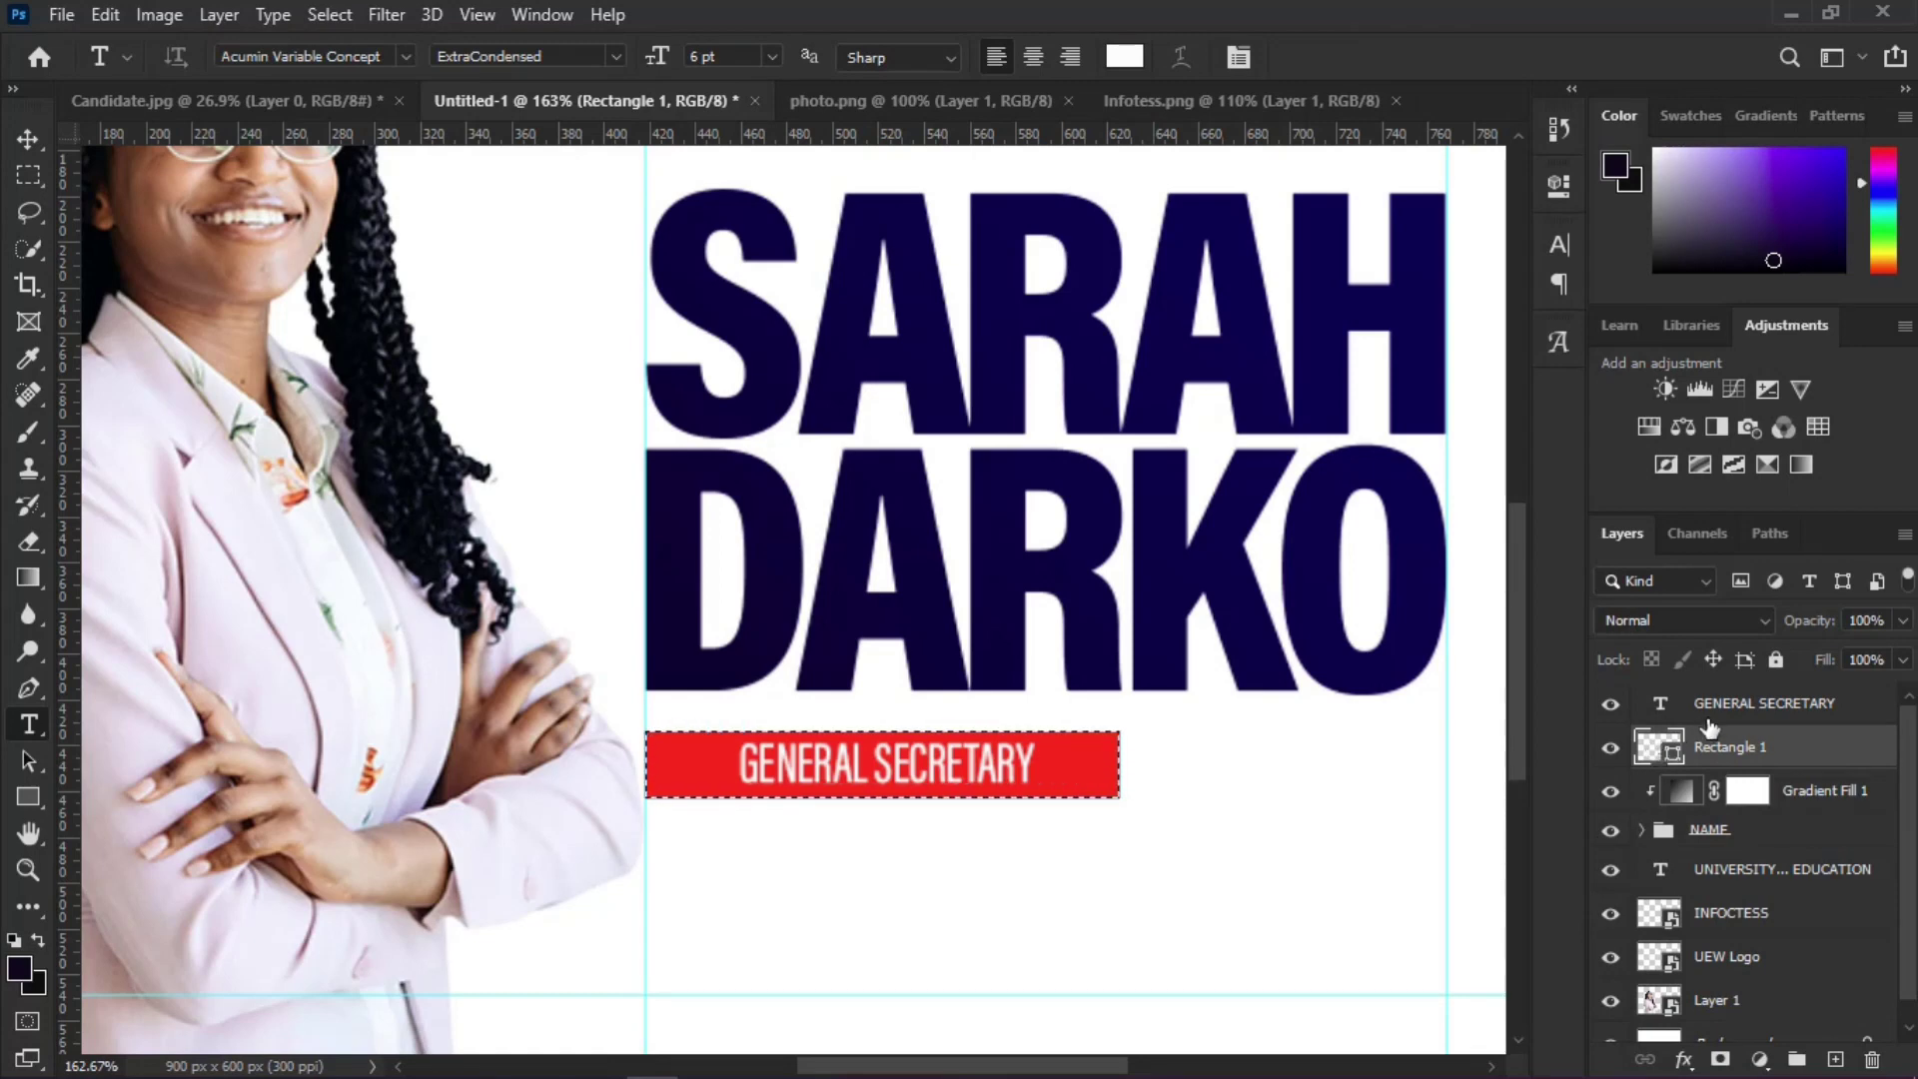
click(1738, 707)
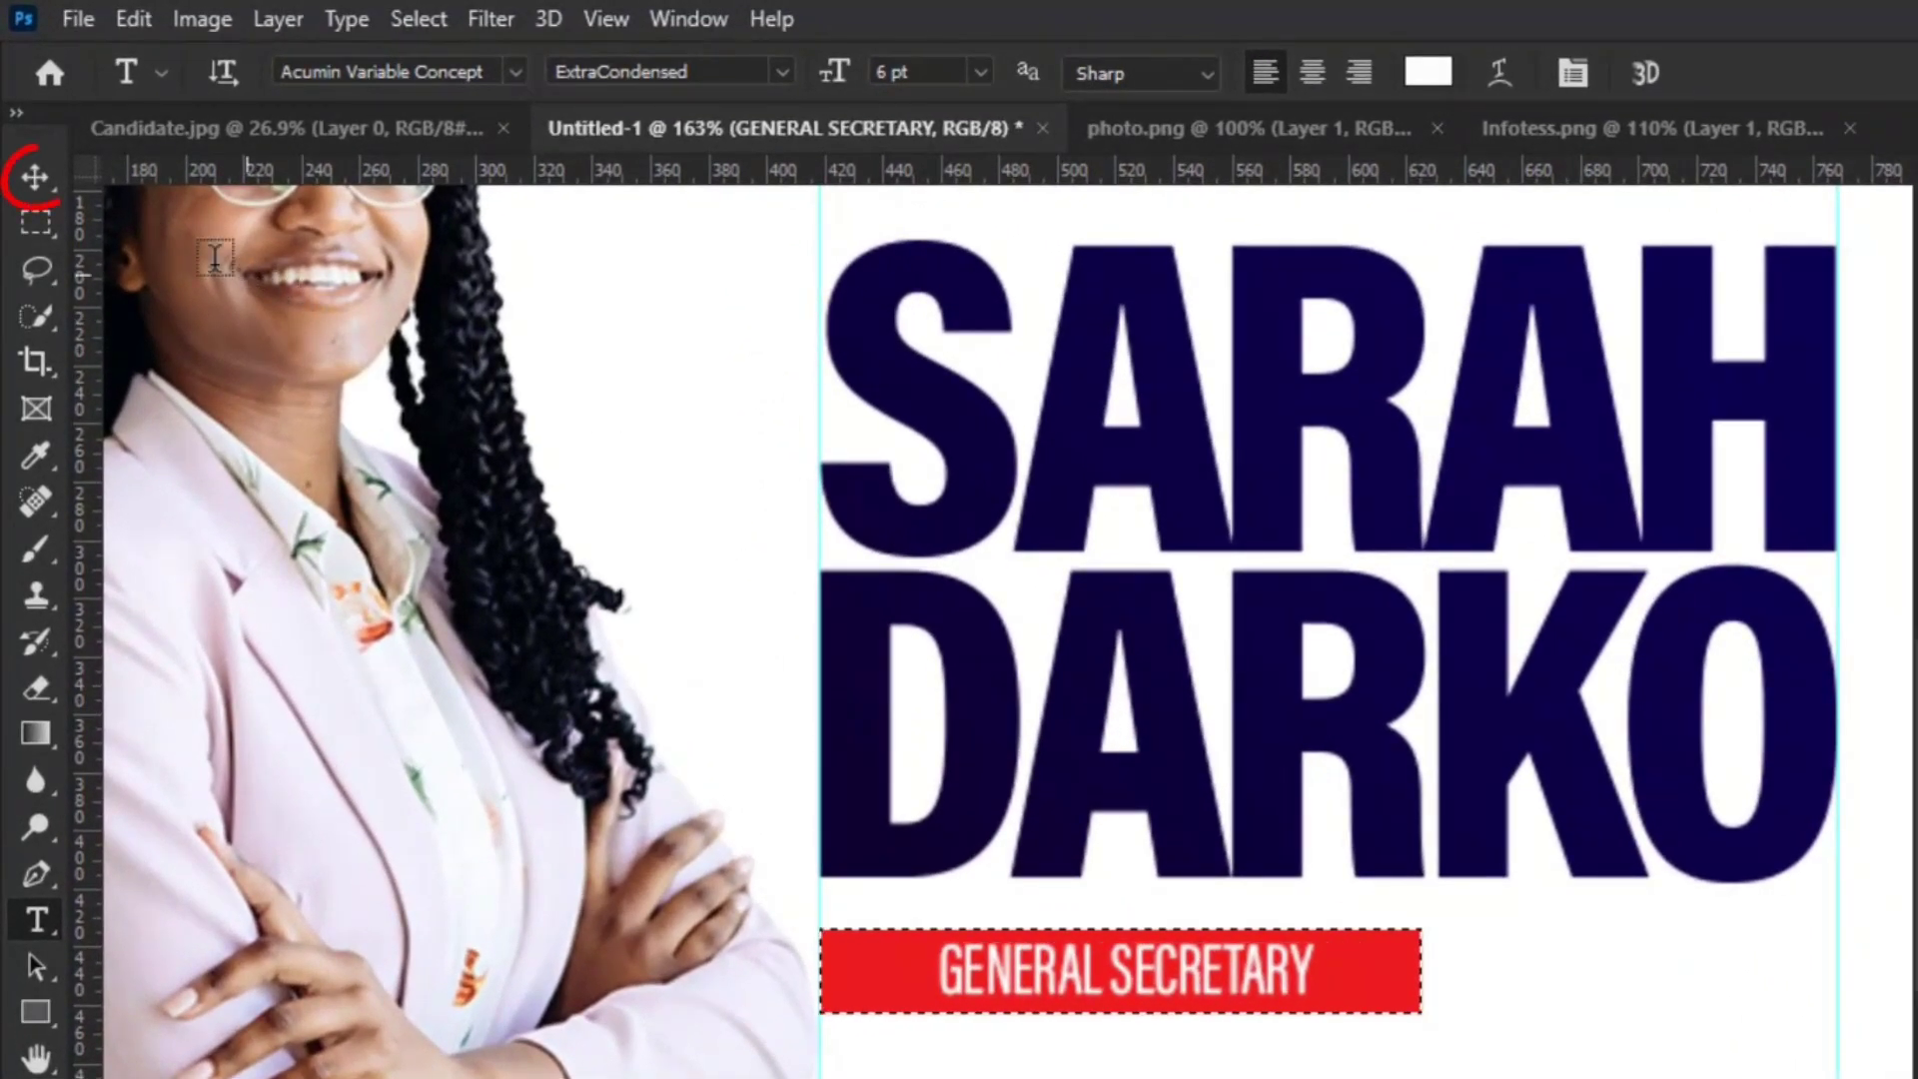
click(32, 175)
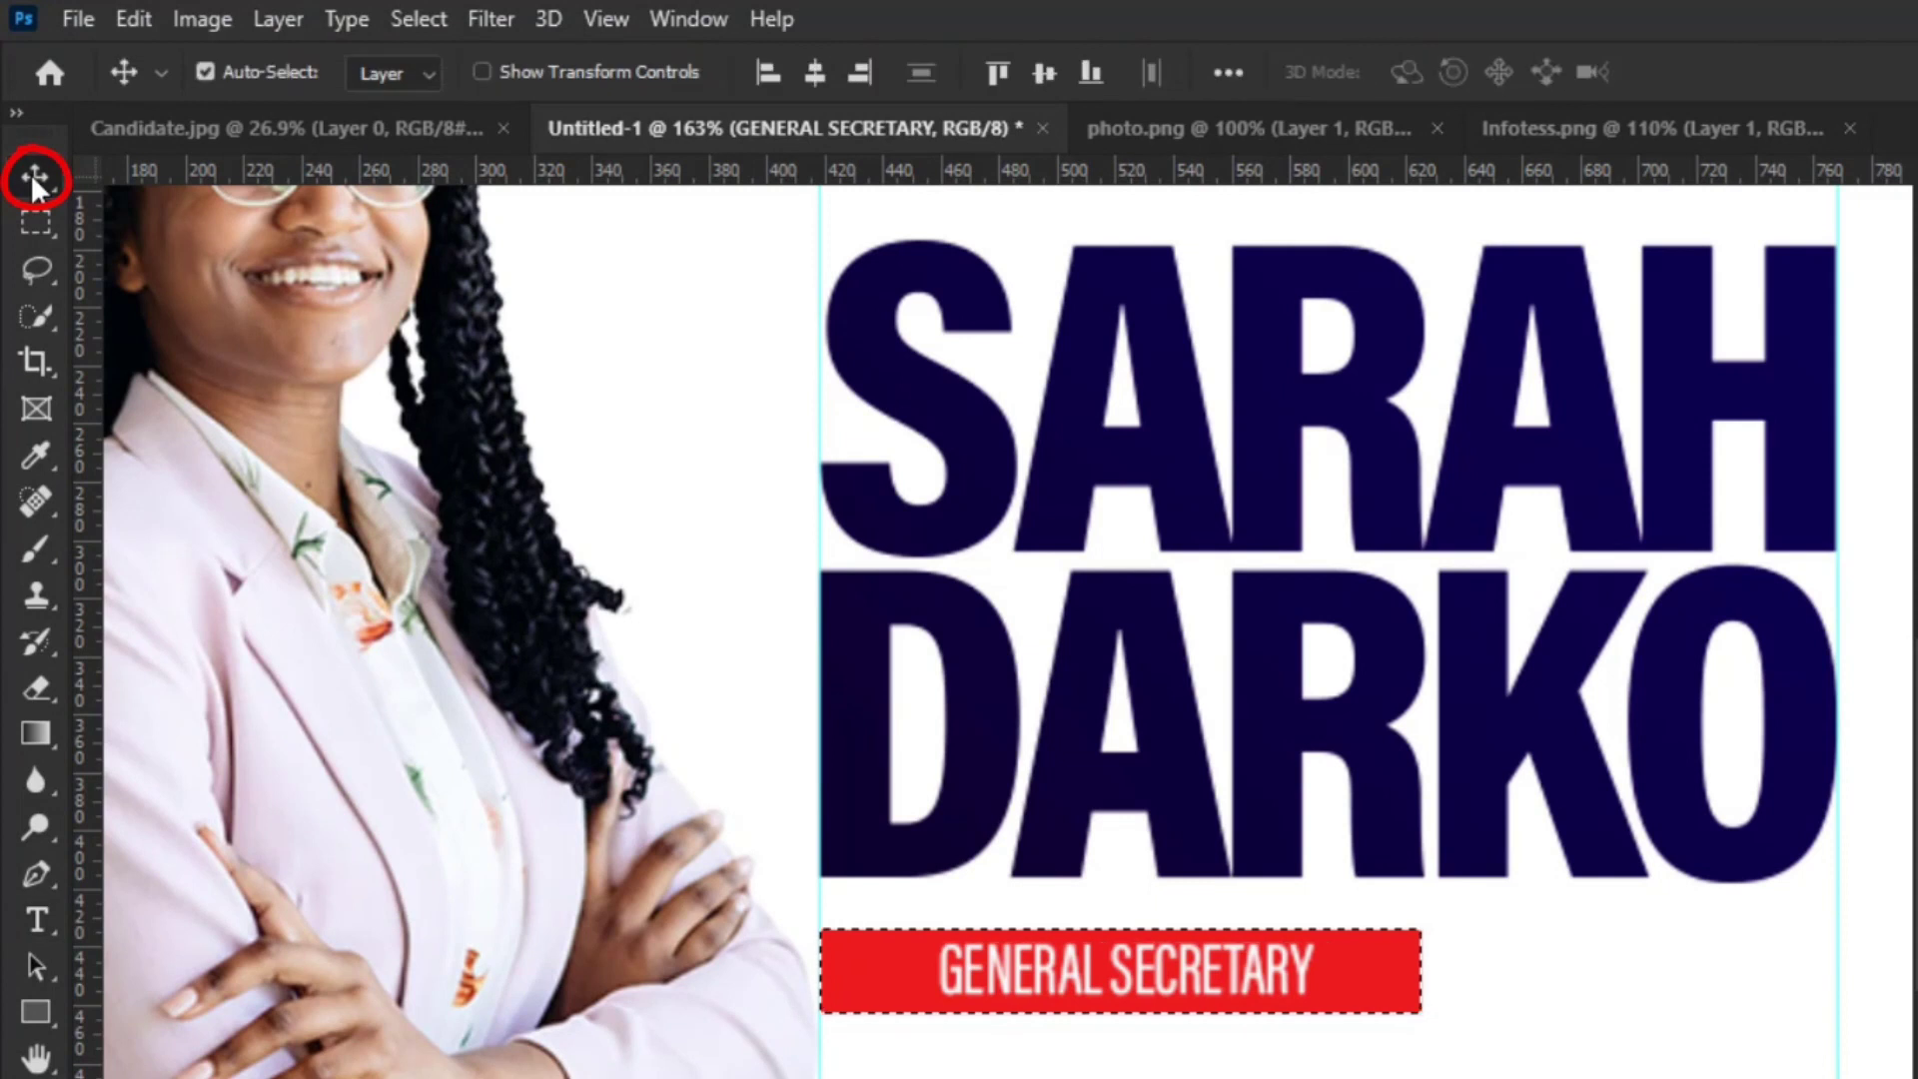
click(813, 73)
click(1045, 68)
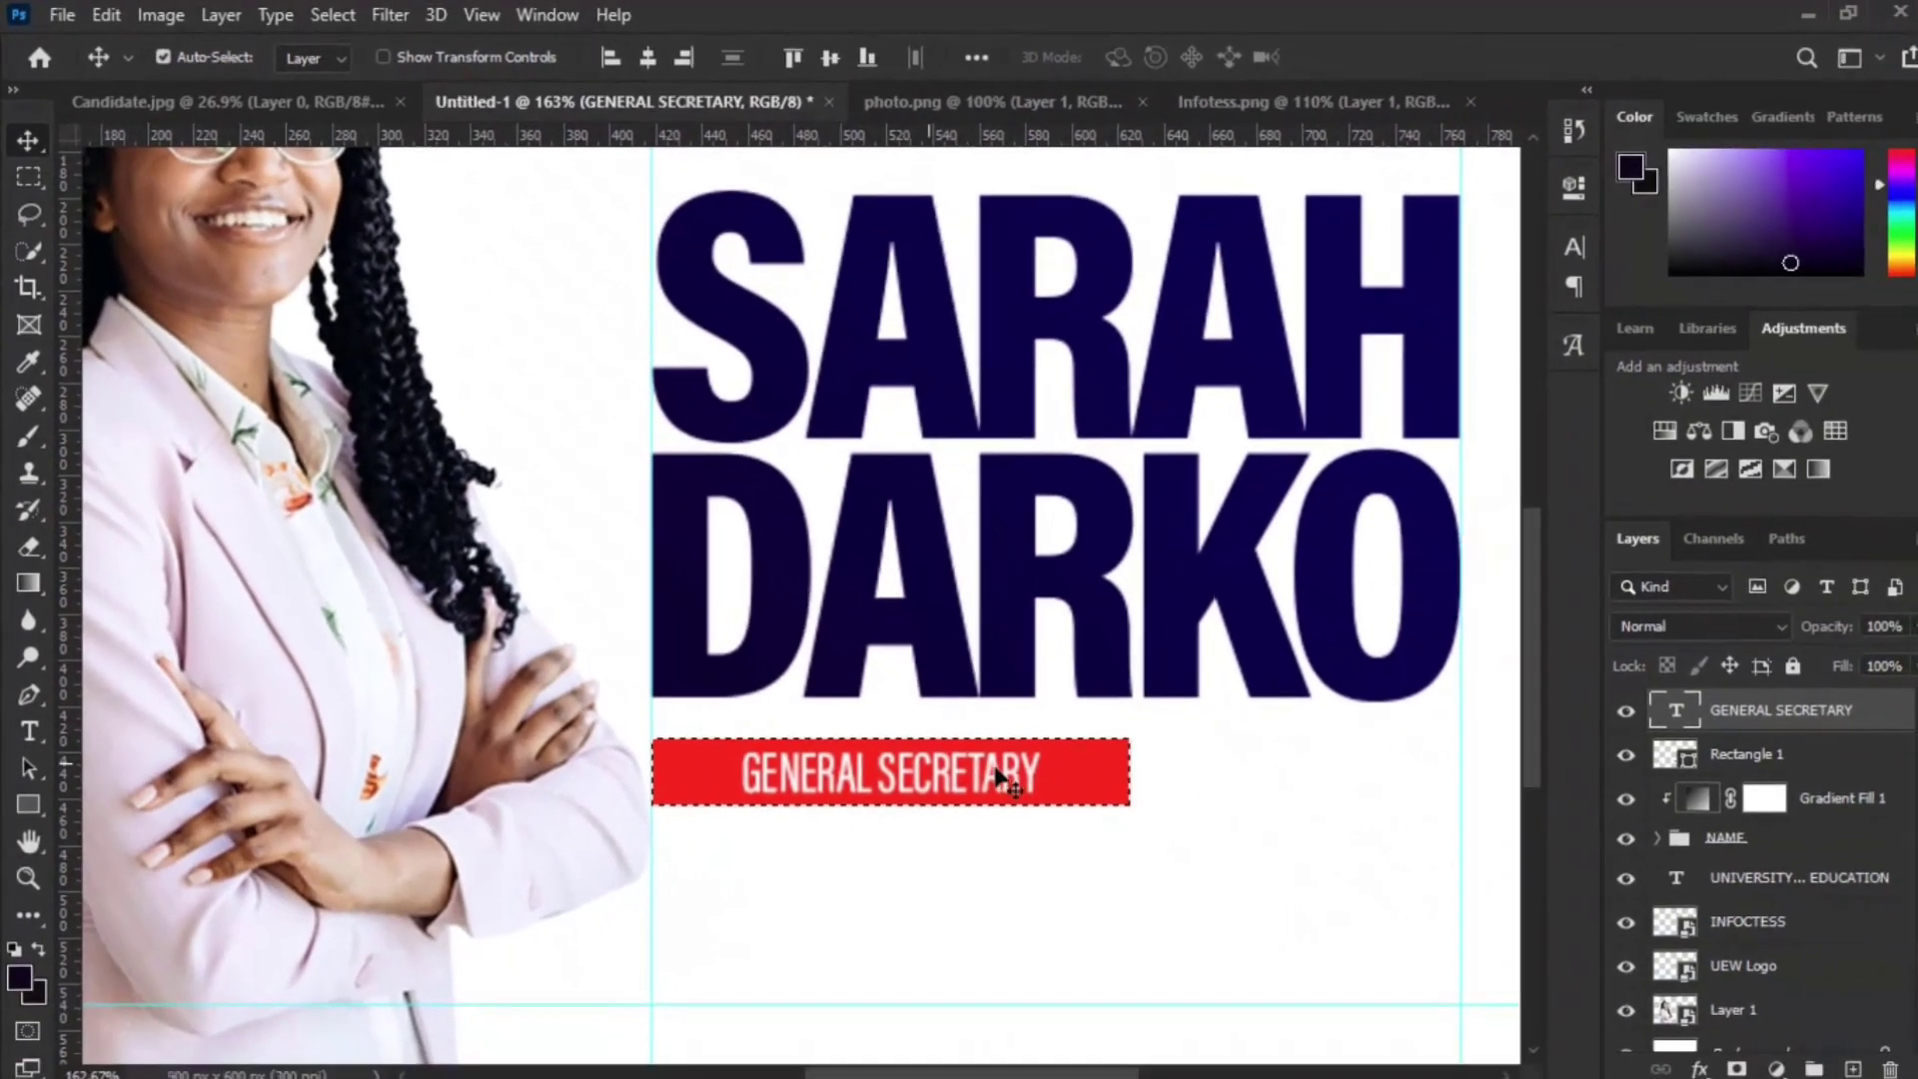
Step: Deselect, then select Rectangle 1 together with its GENERAL SECRETARY label
key(ctrl)
key(ctrl+d)
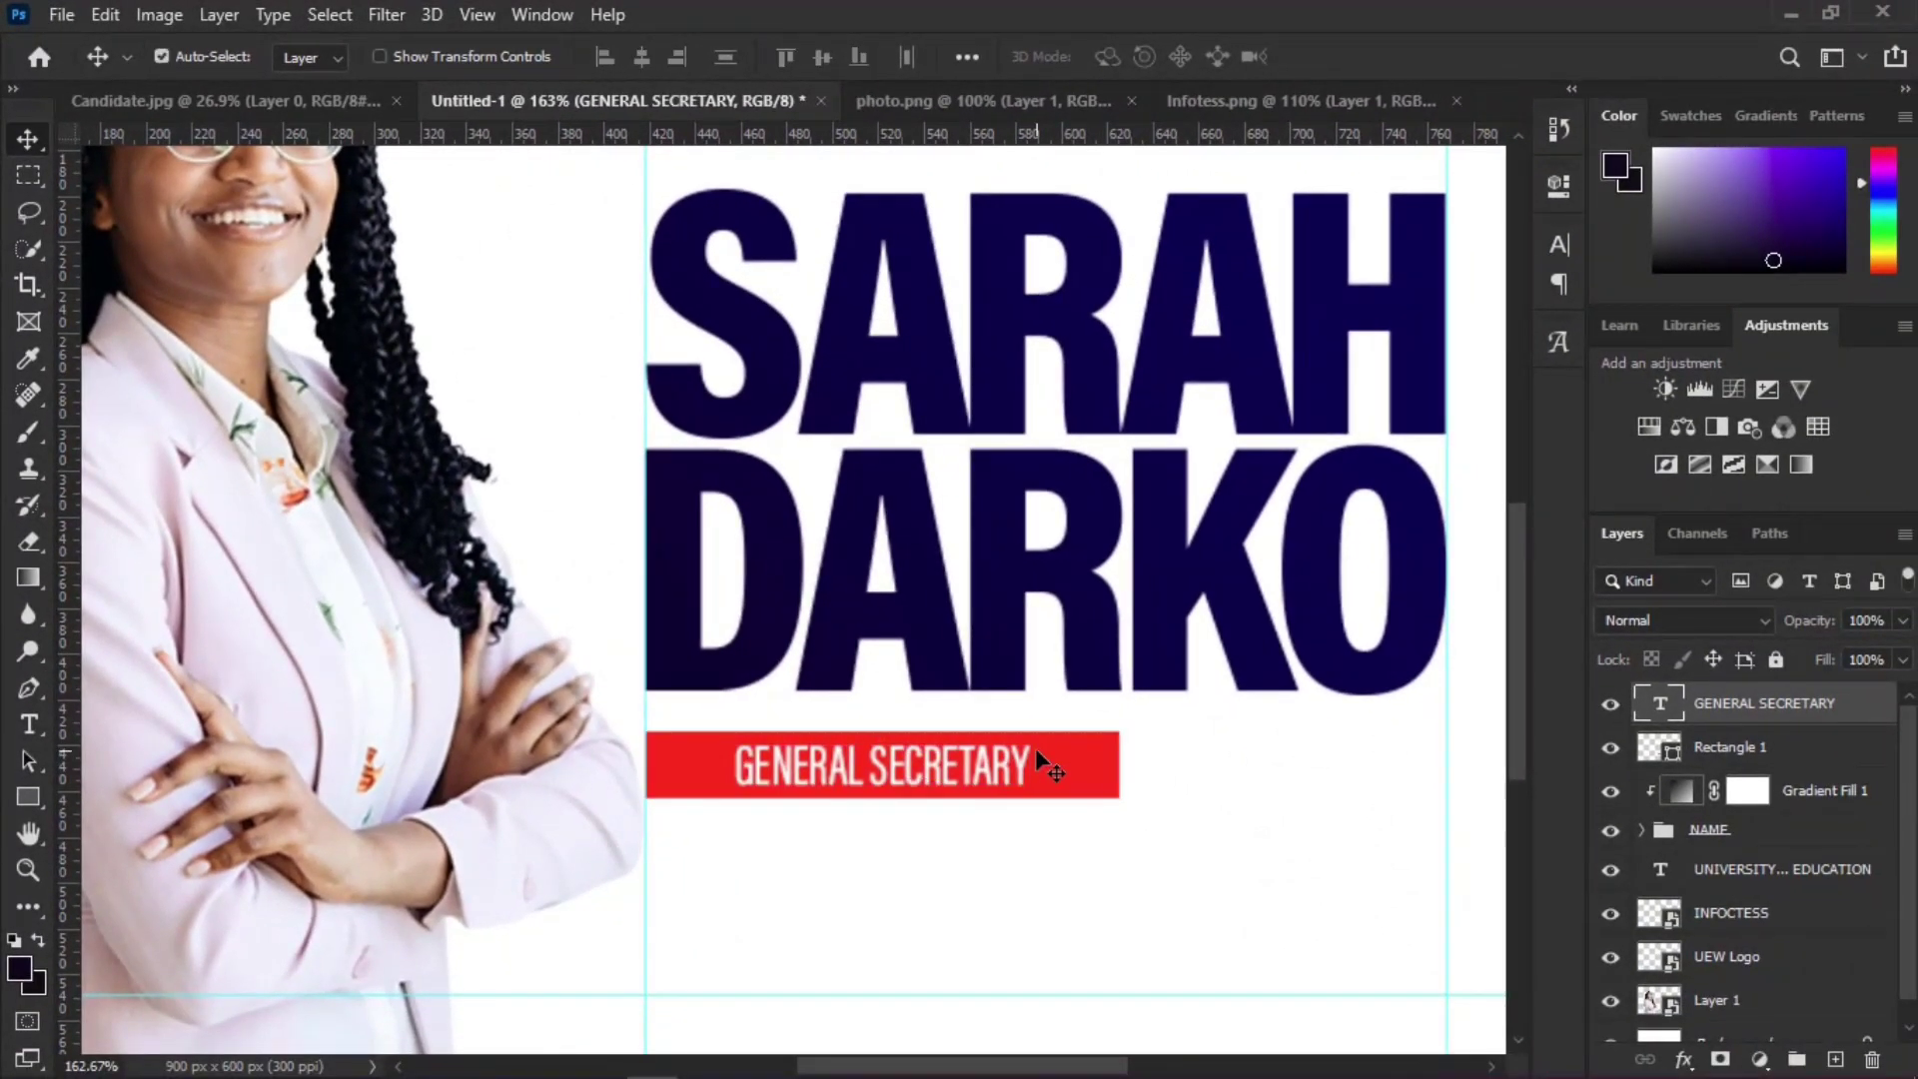
key(ctrl)
ctrl+click(1725, 749)
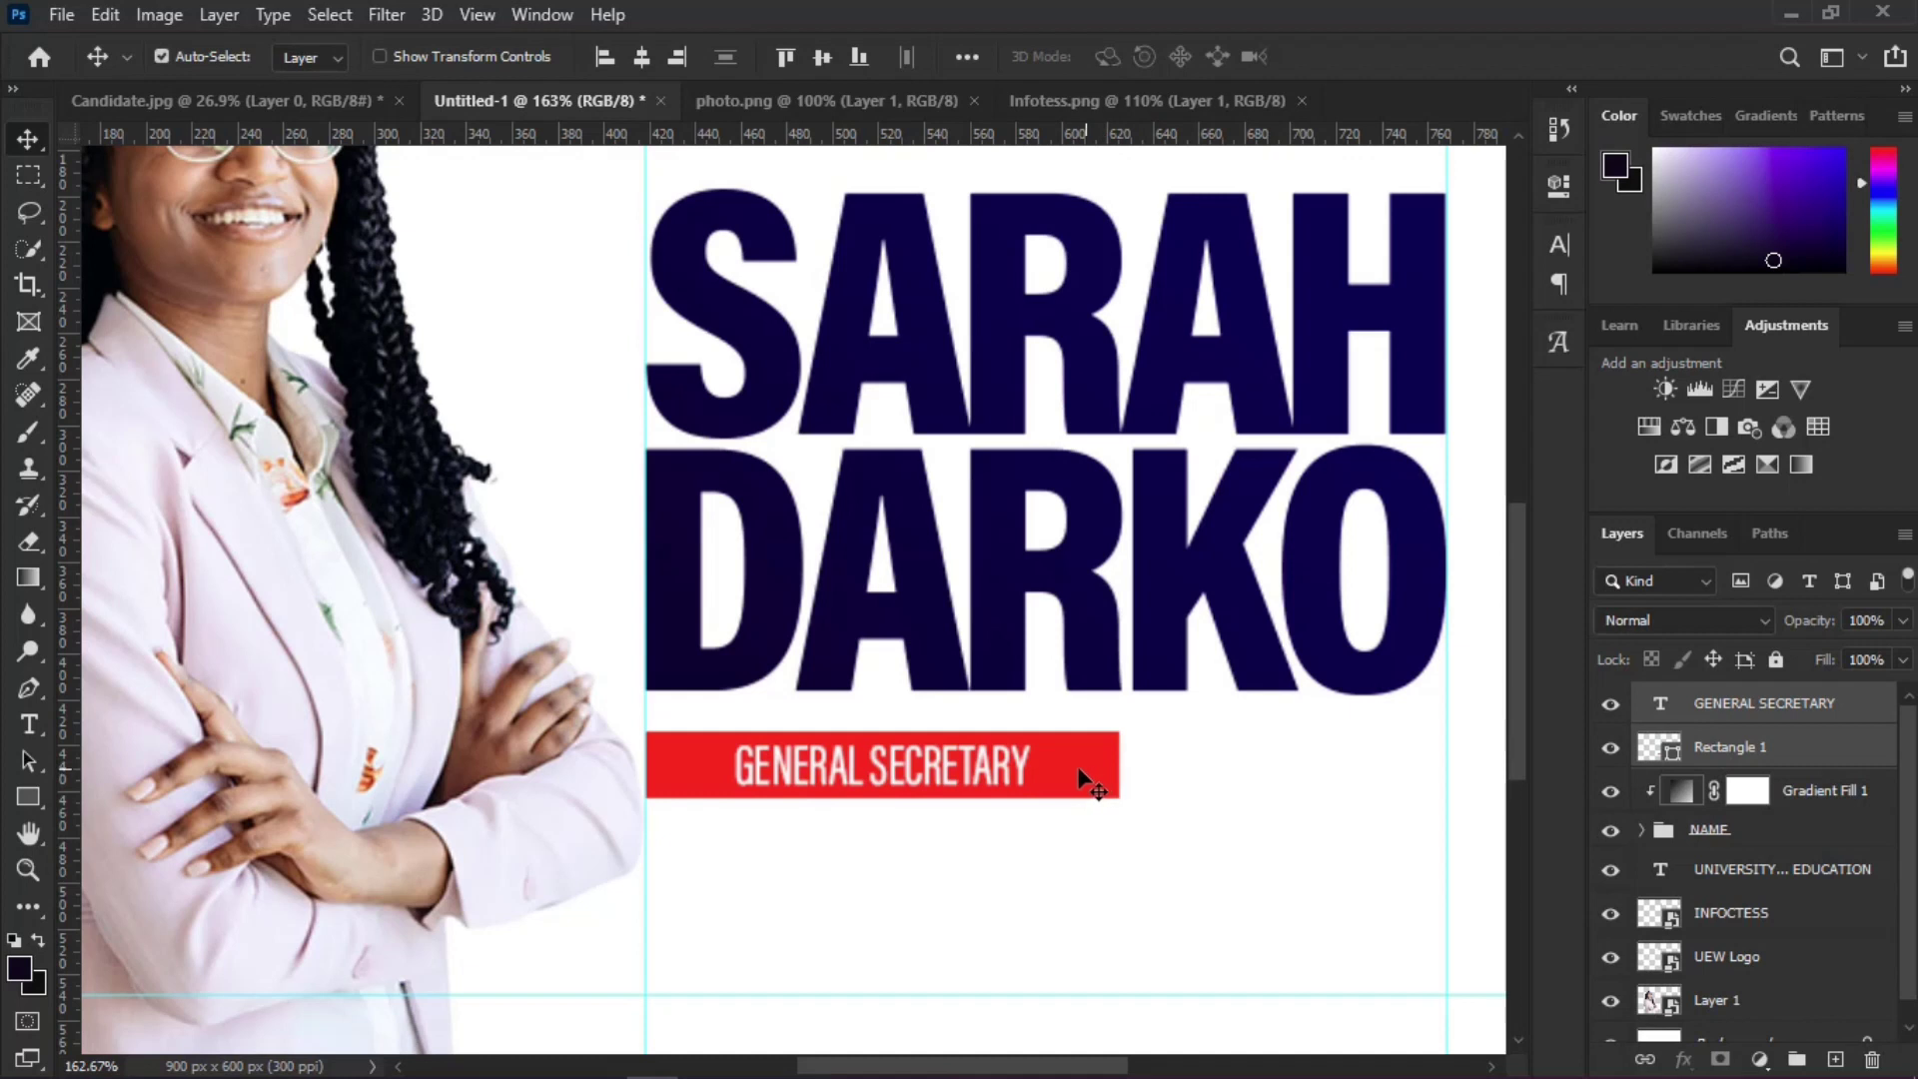
scroll(592, 702, down, 2)
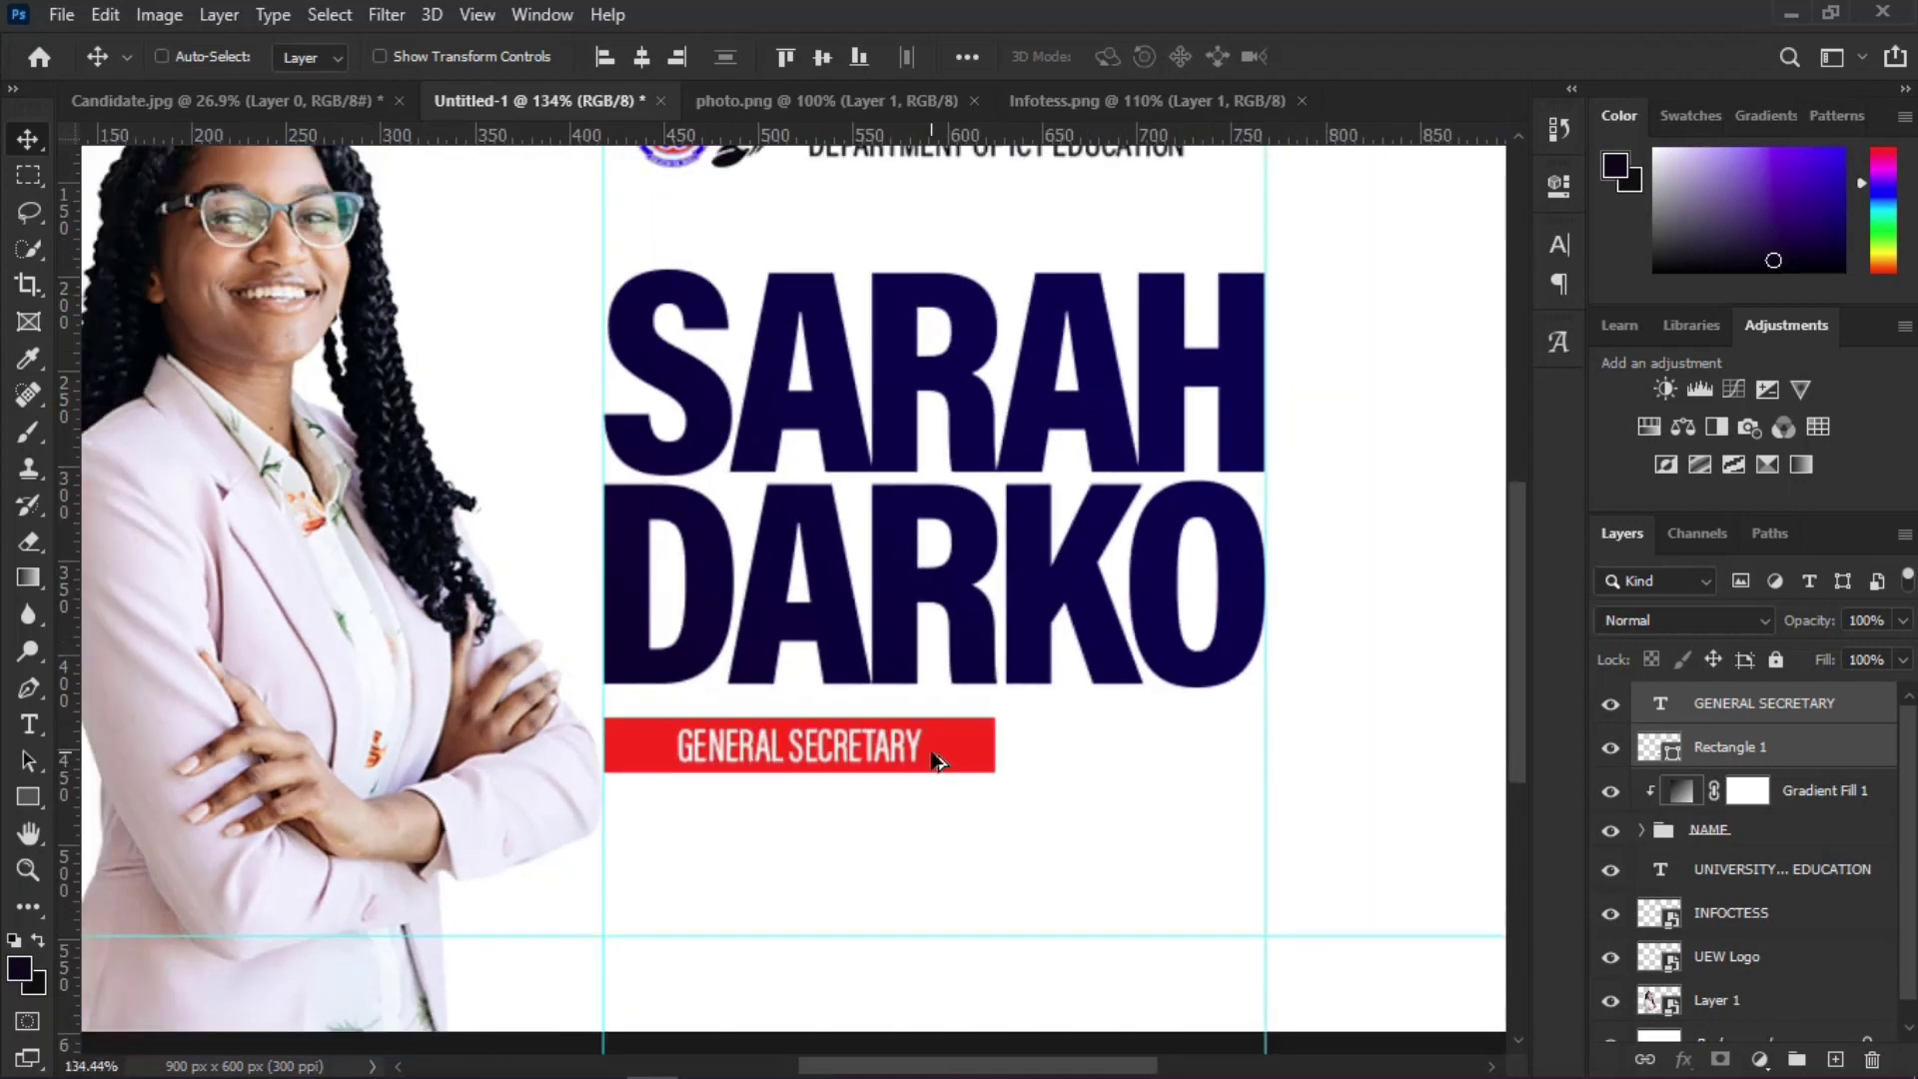
Step: Duplicate the red bar and label to the right and change the copy's text to HOPEFUL 2023
drag(934, 762, 1334, 739)
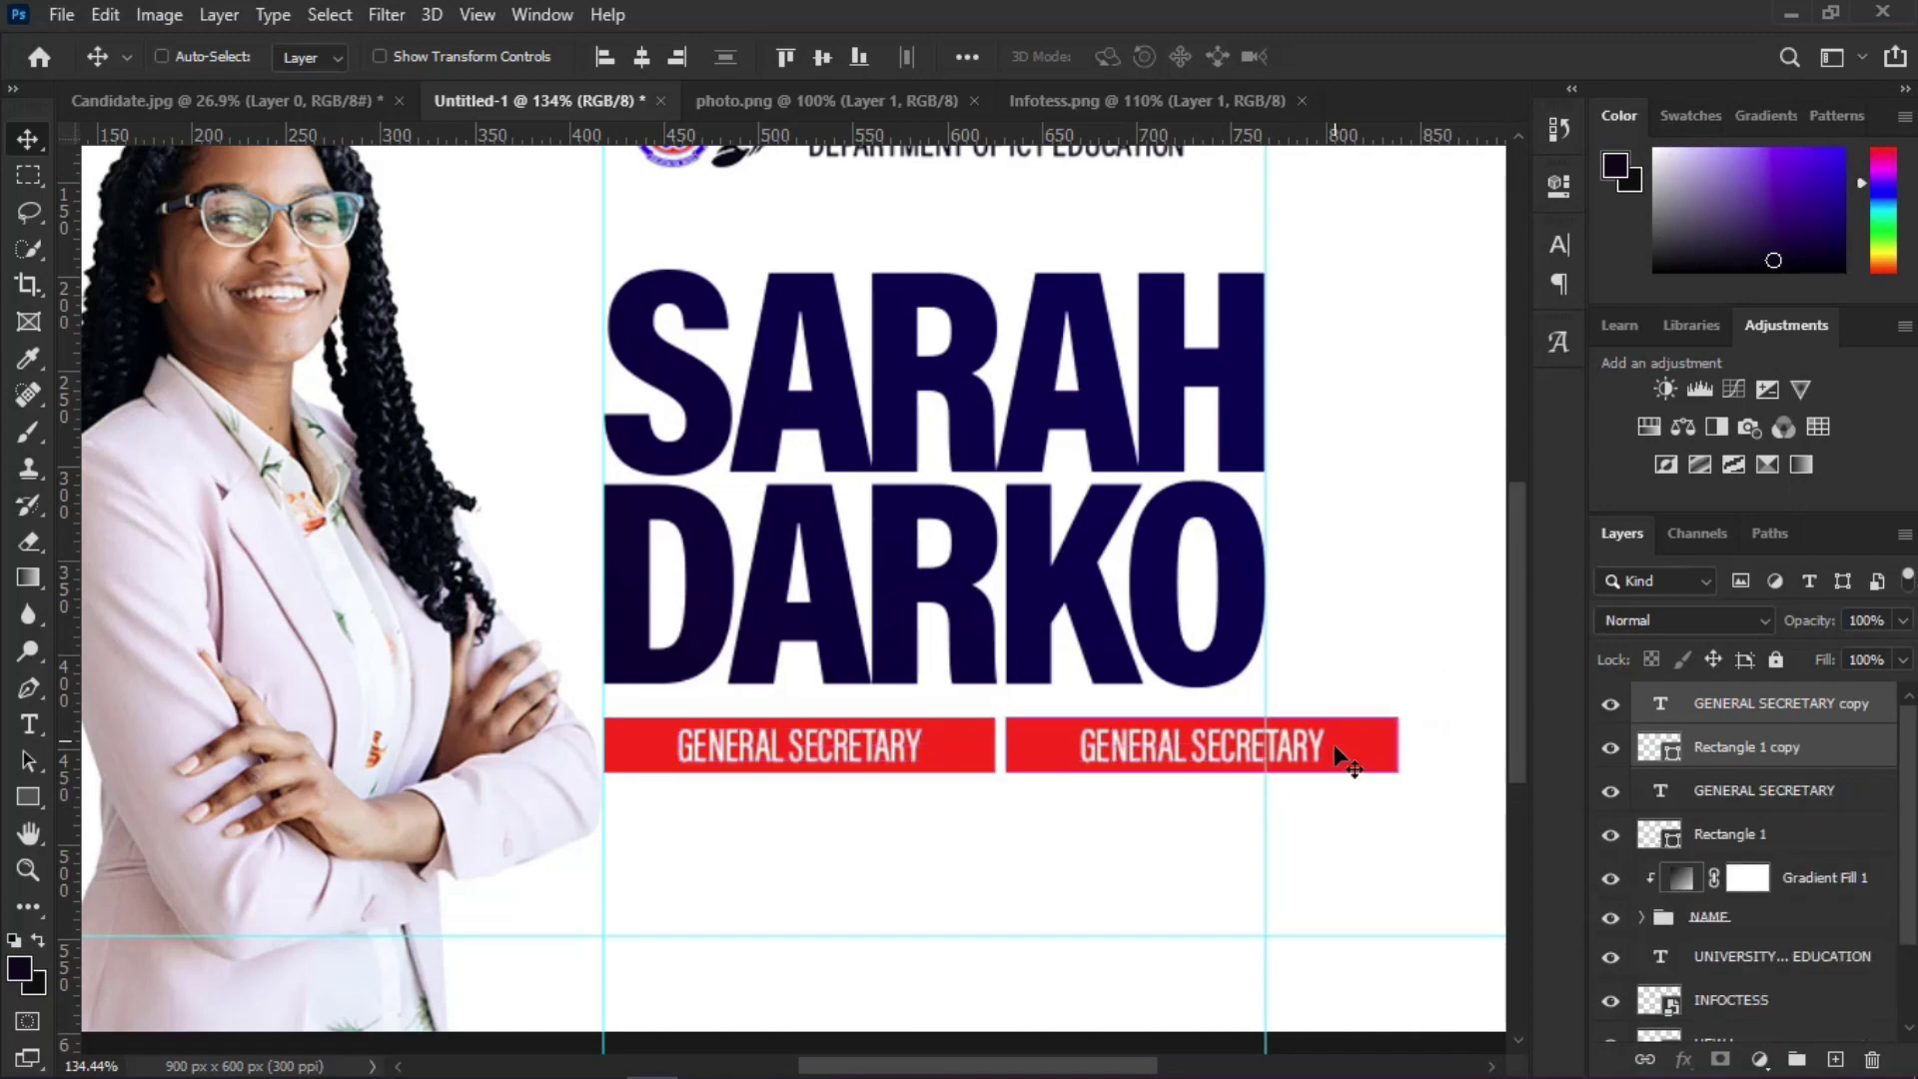
scroll(1339, 760, up, 3)
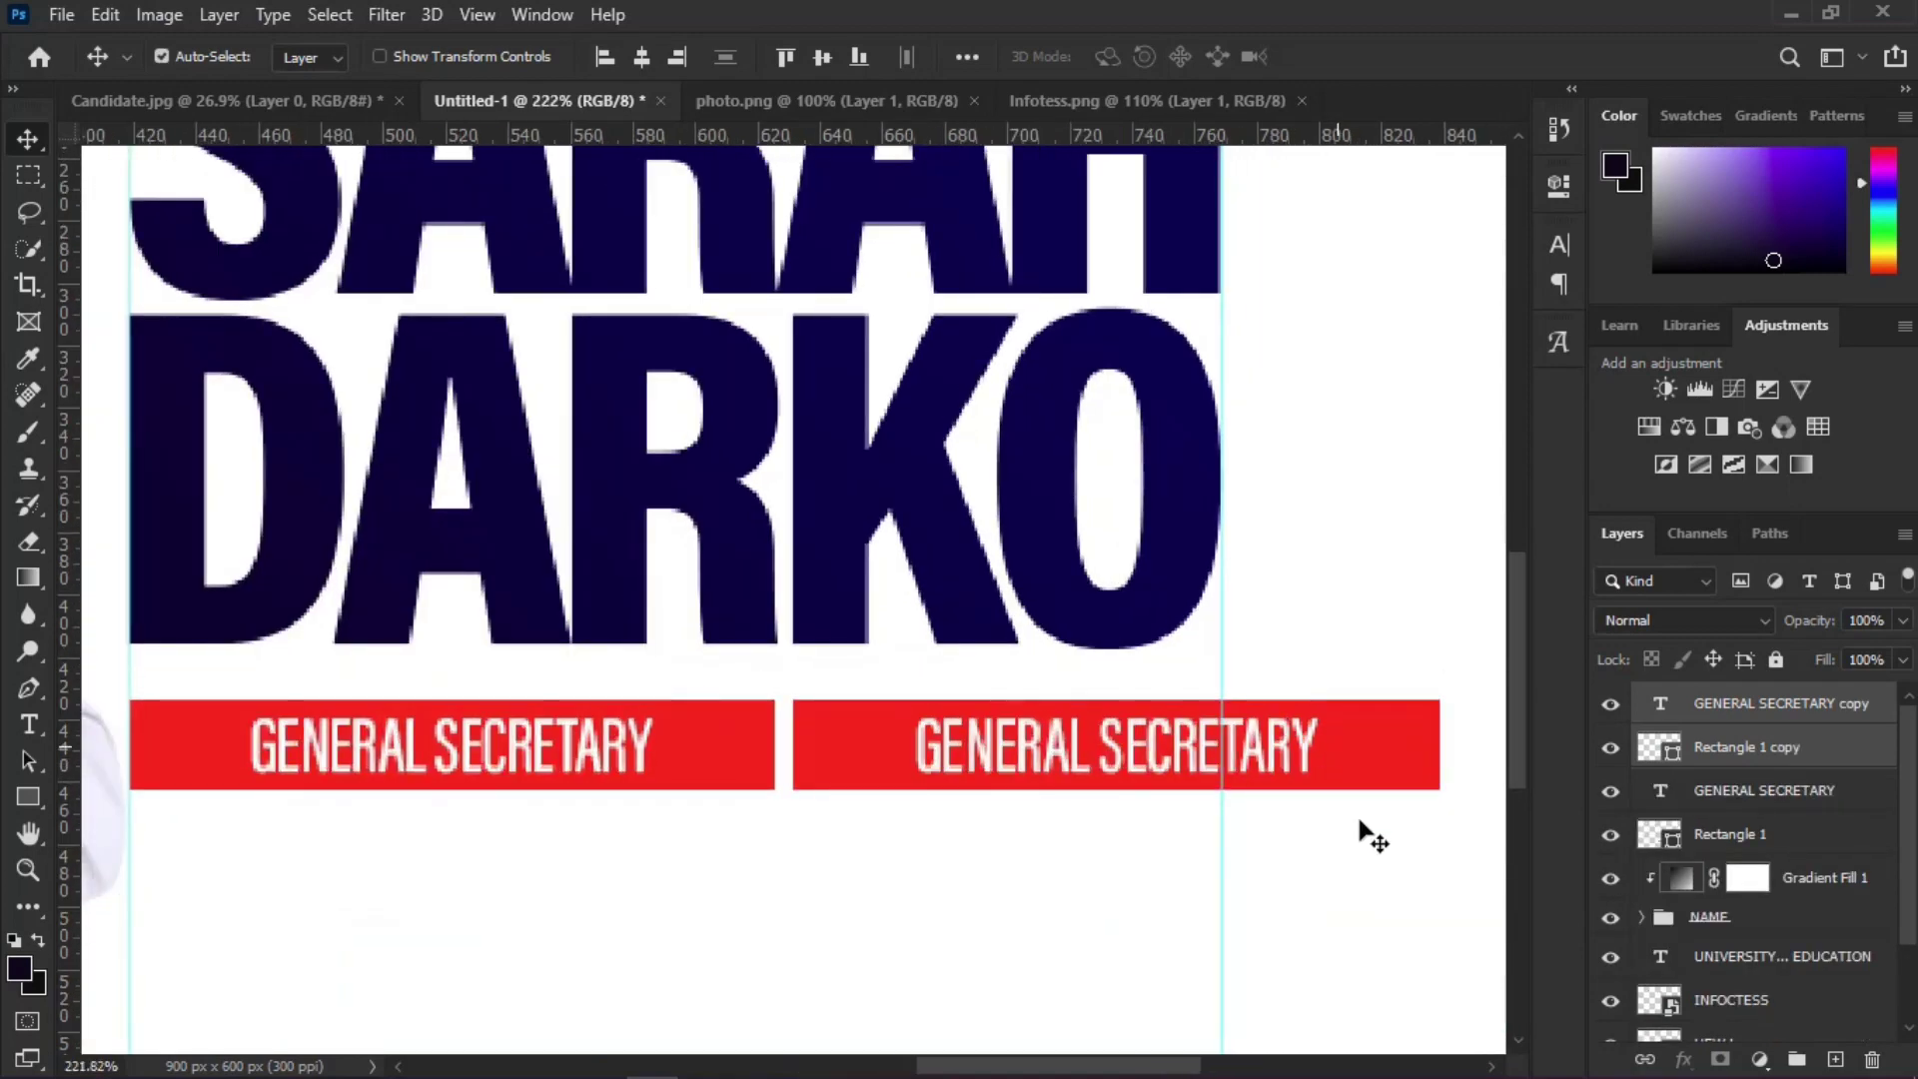
double_click(1663, 707)
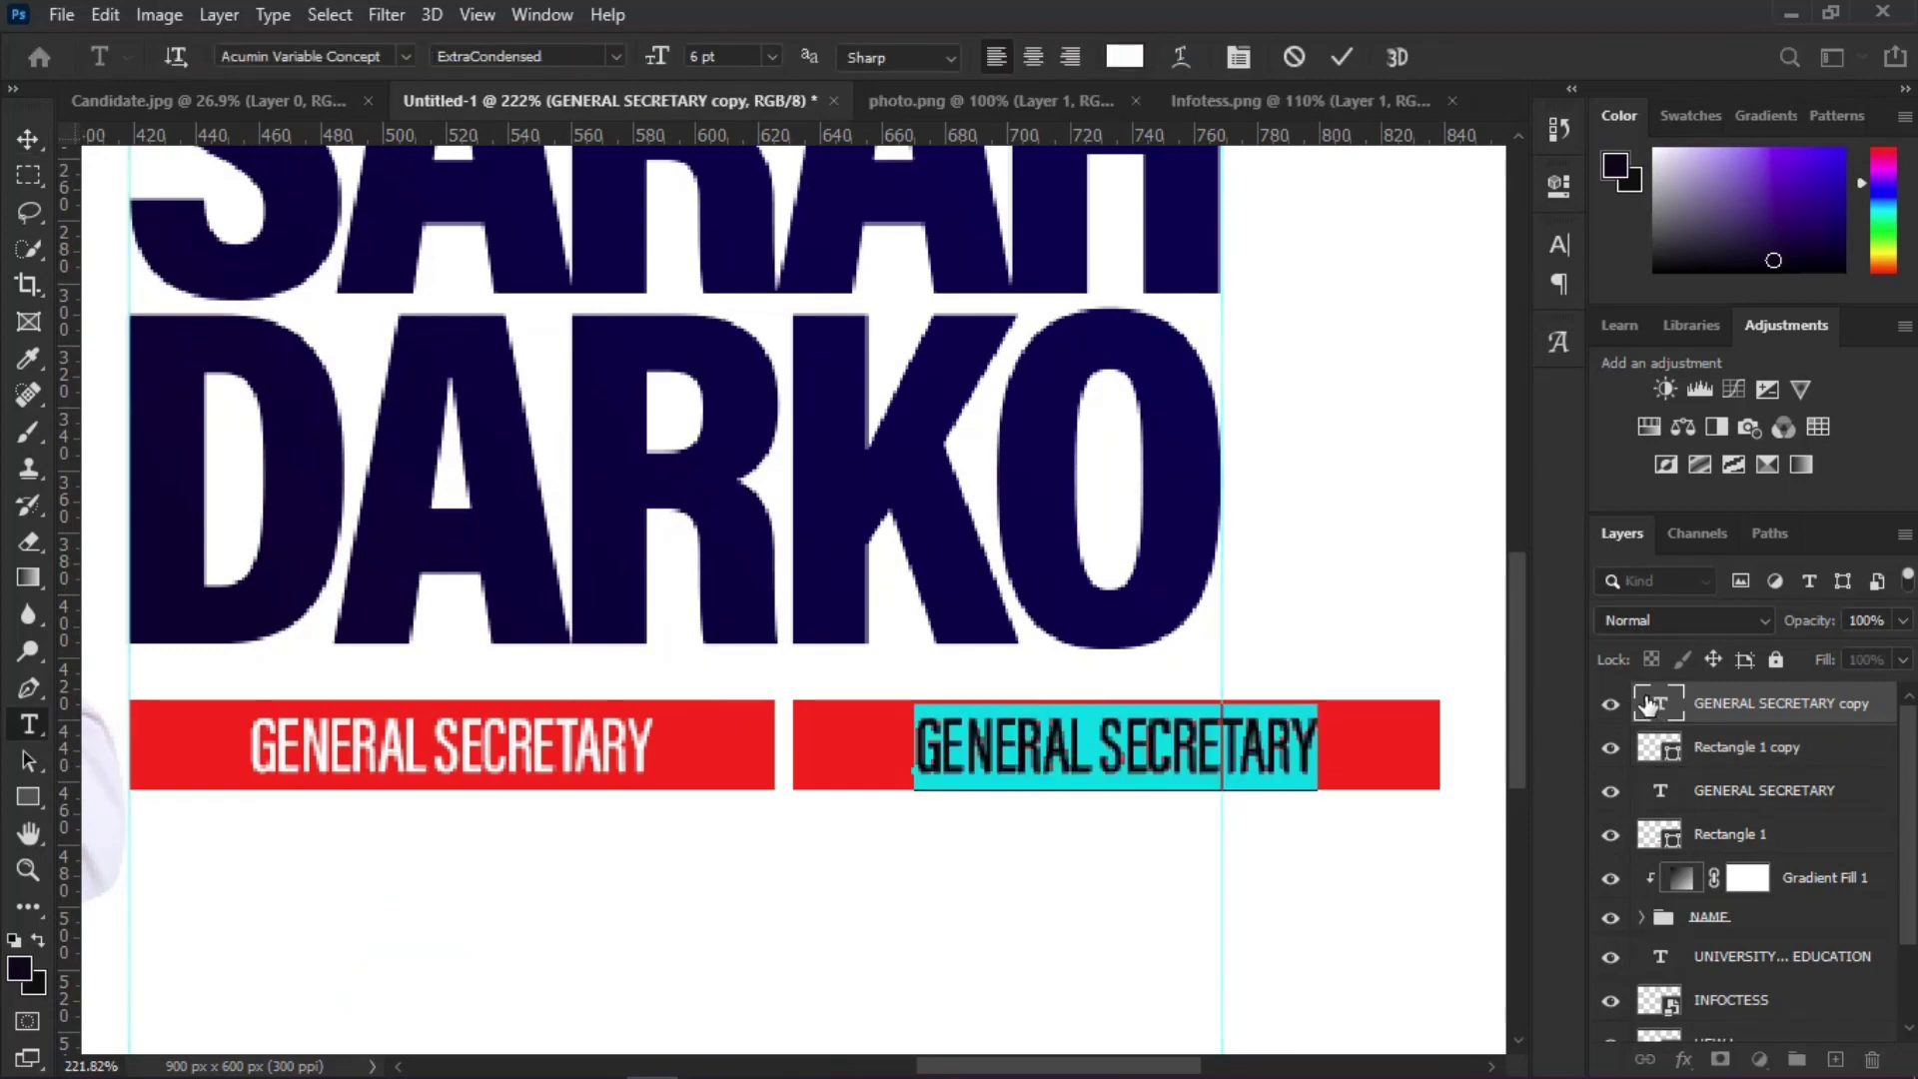
text(HOPEFUL 2023)
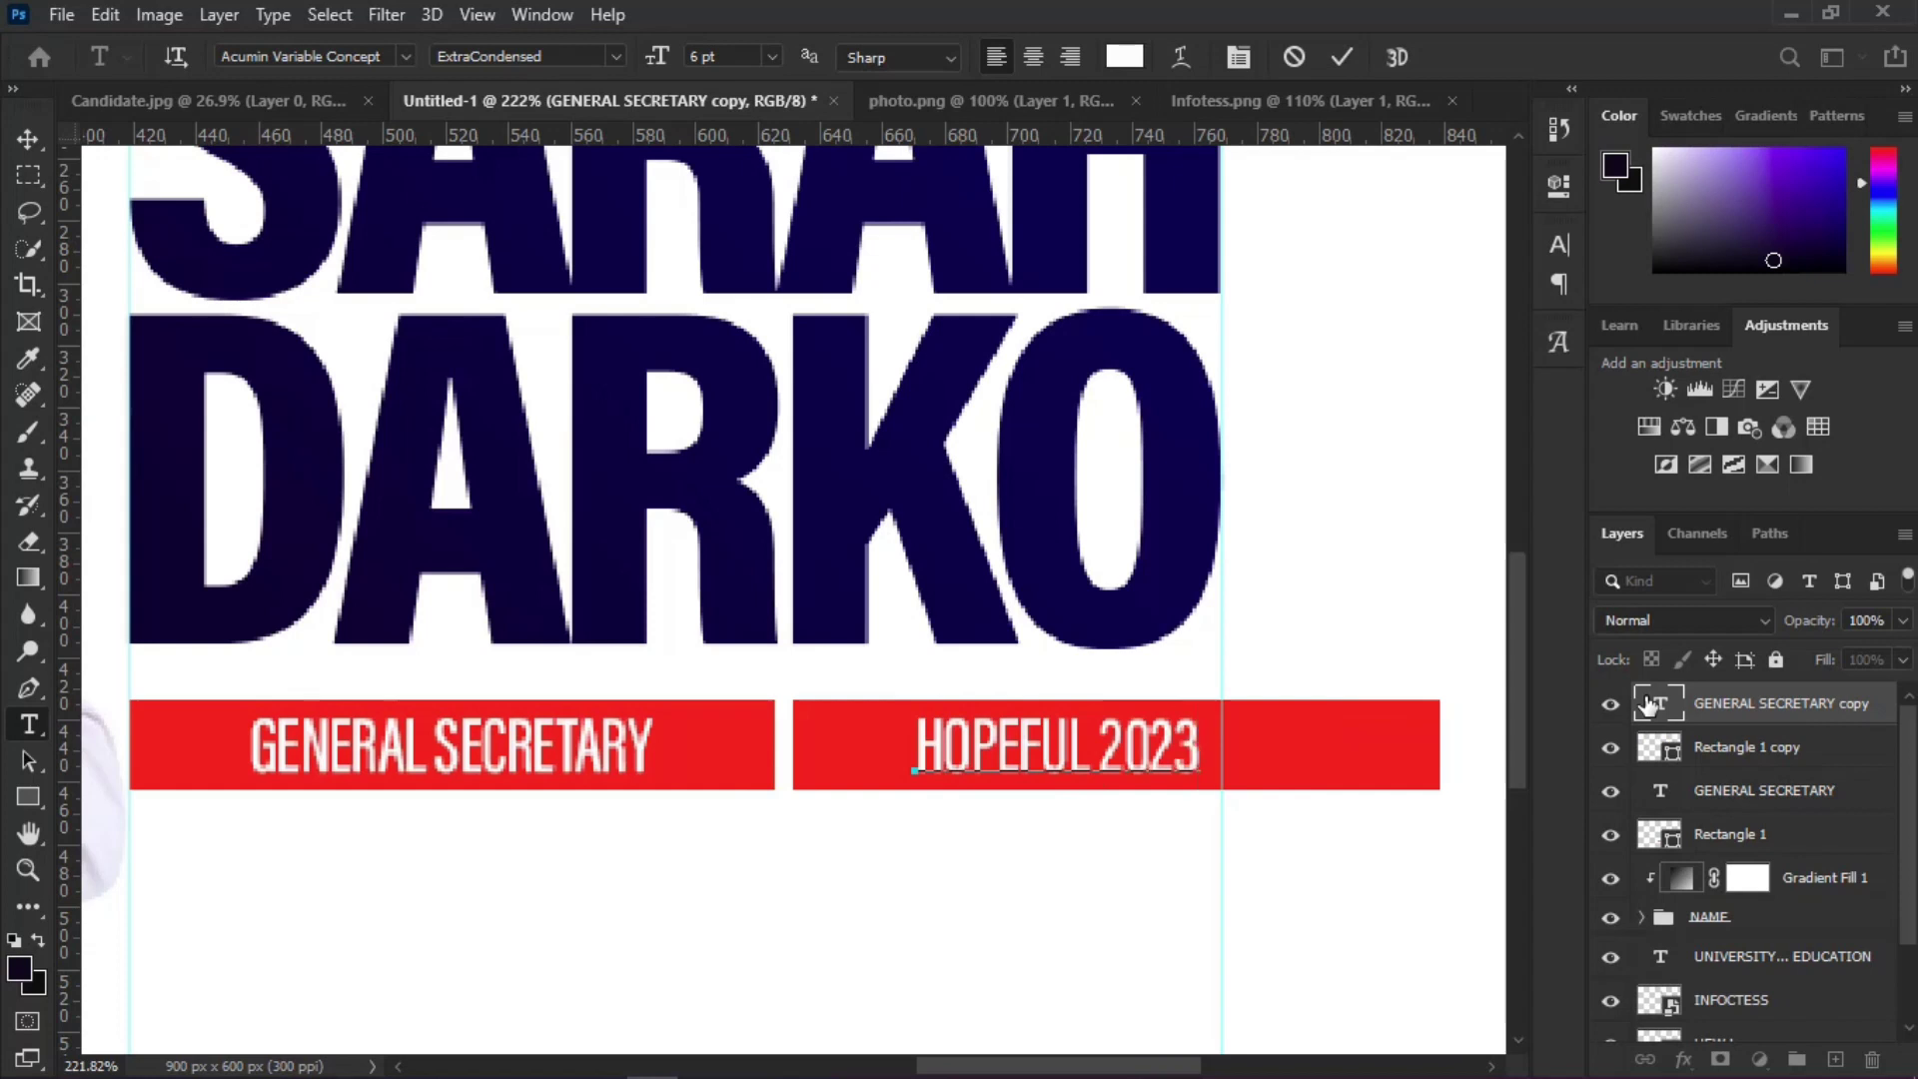
key(ctrl+Return)
key(v)
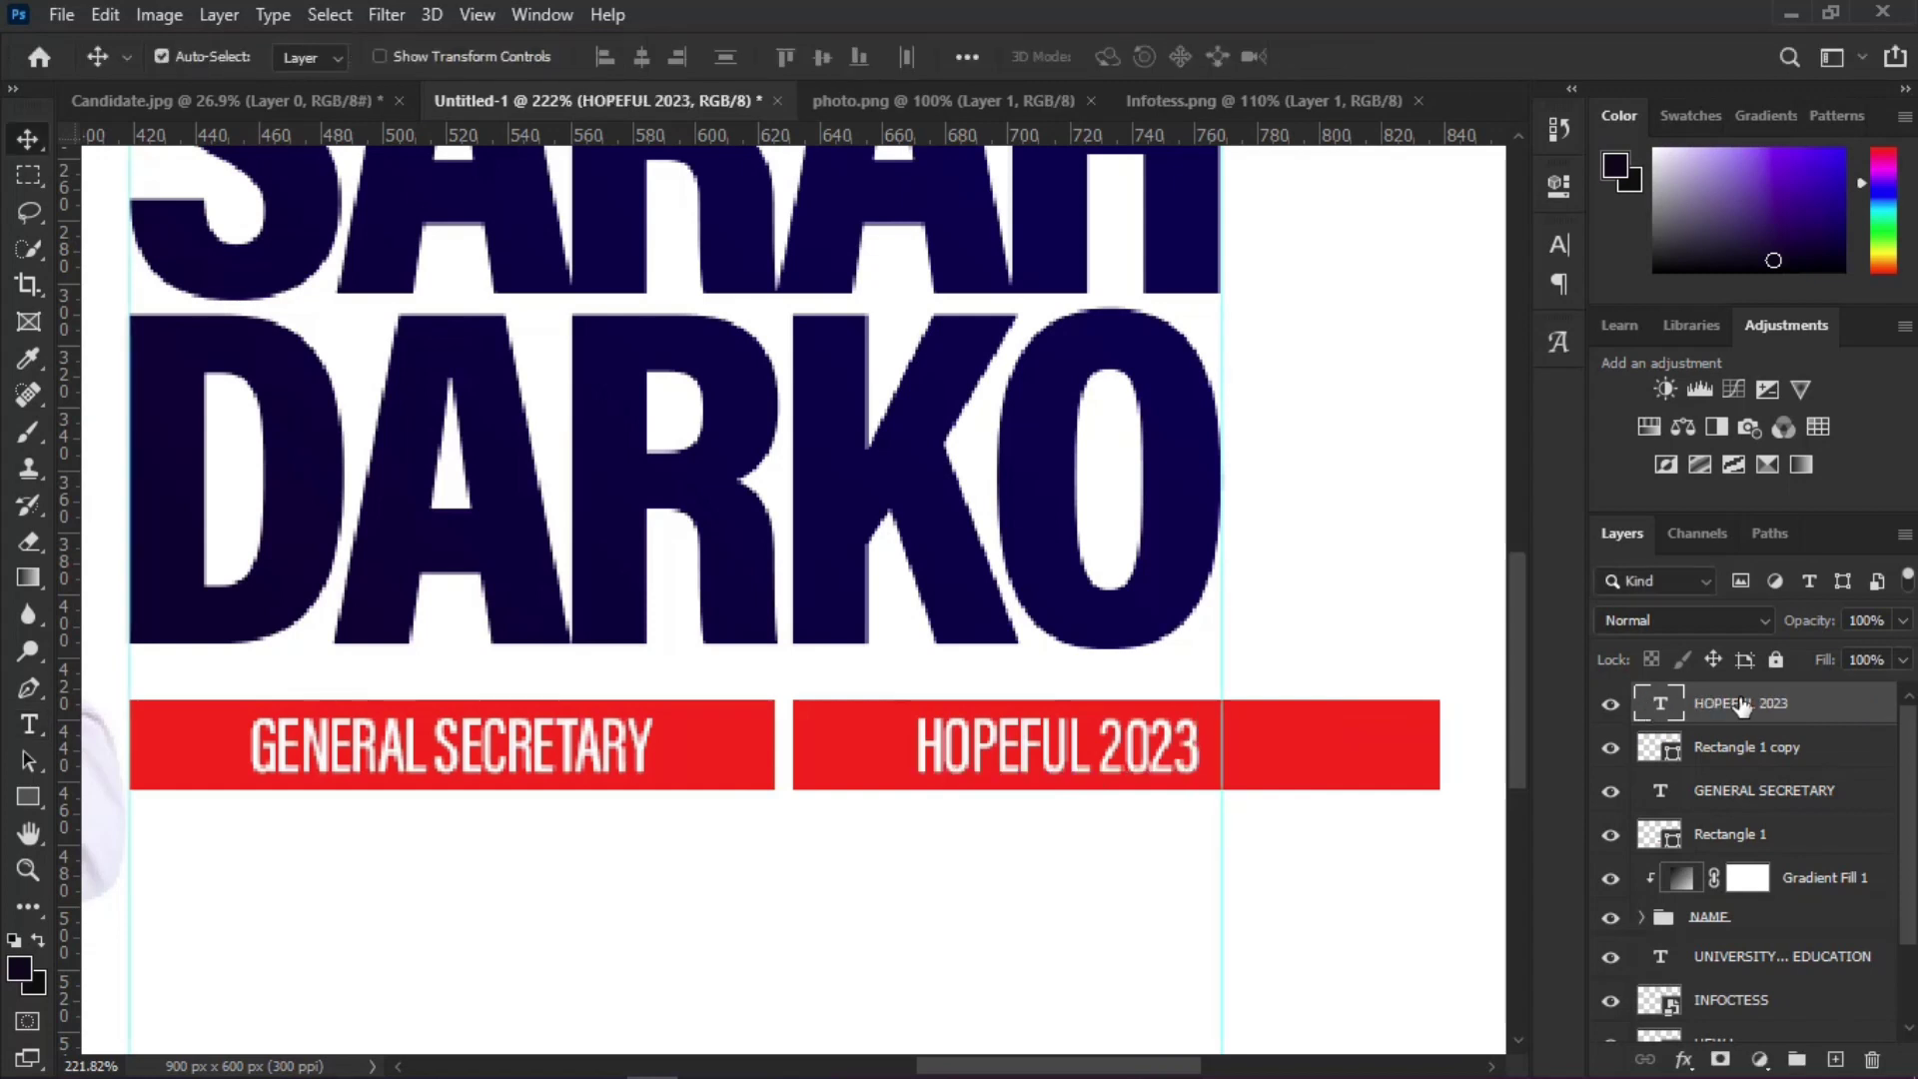
click(1714, 754)
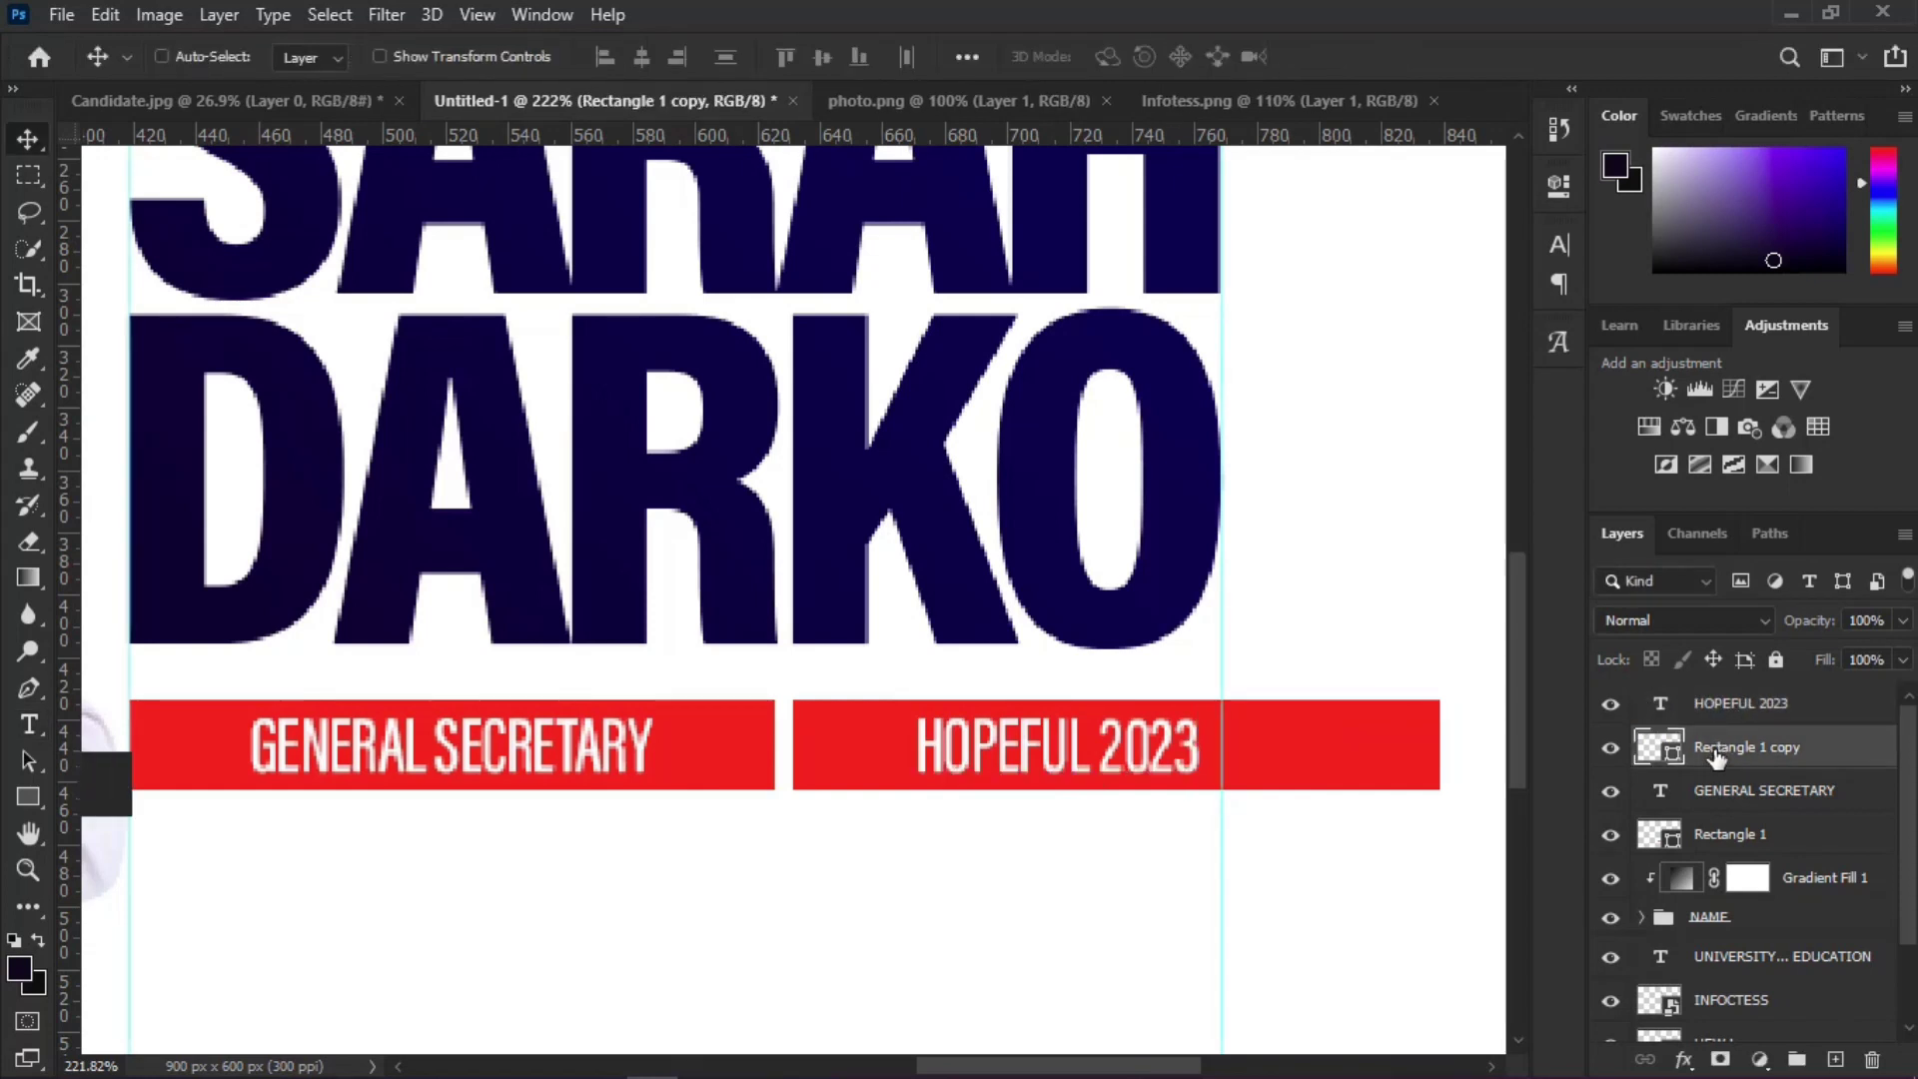
key(ctrl+t)
Step: Narrow the copied bar to the guide and fill it with the name's navy (#0a0651)
drag(1443, 747, 1231, 755)
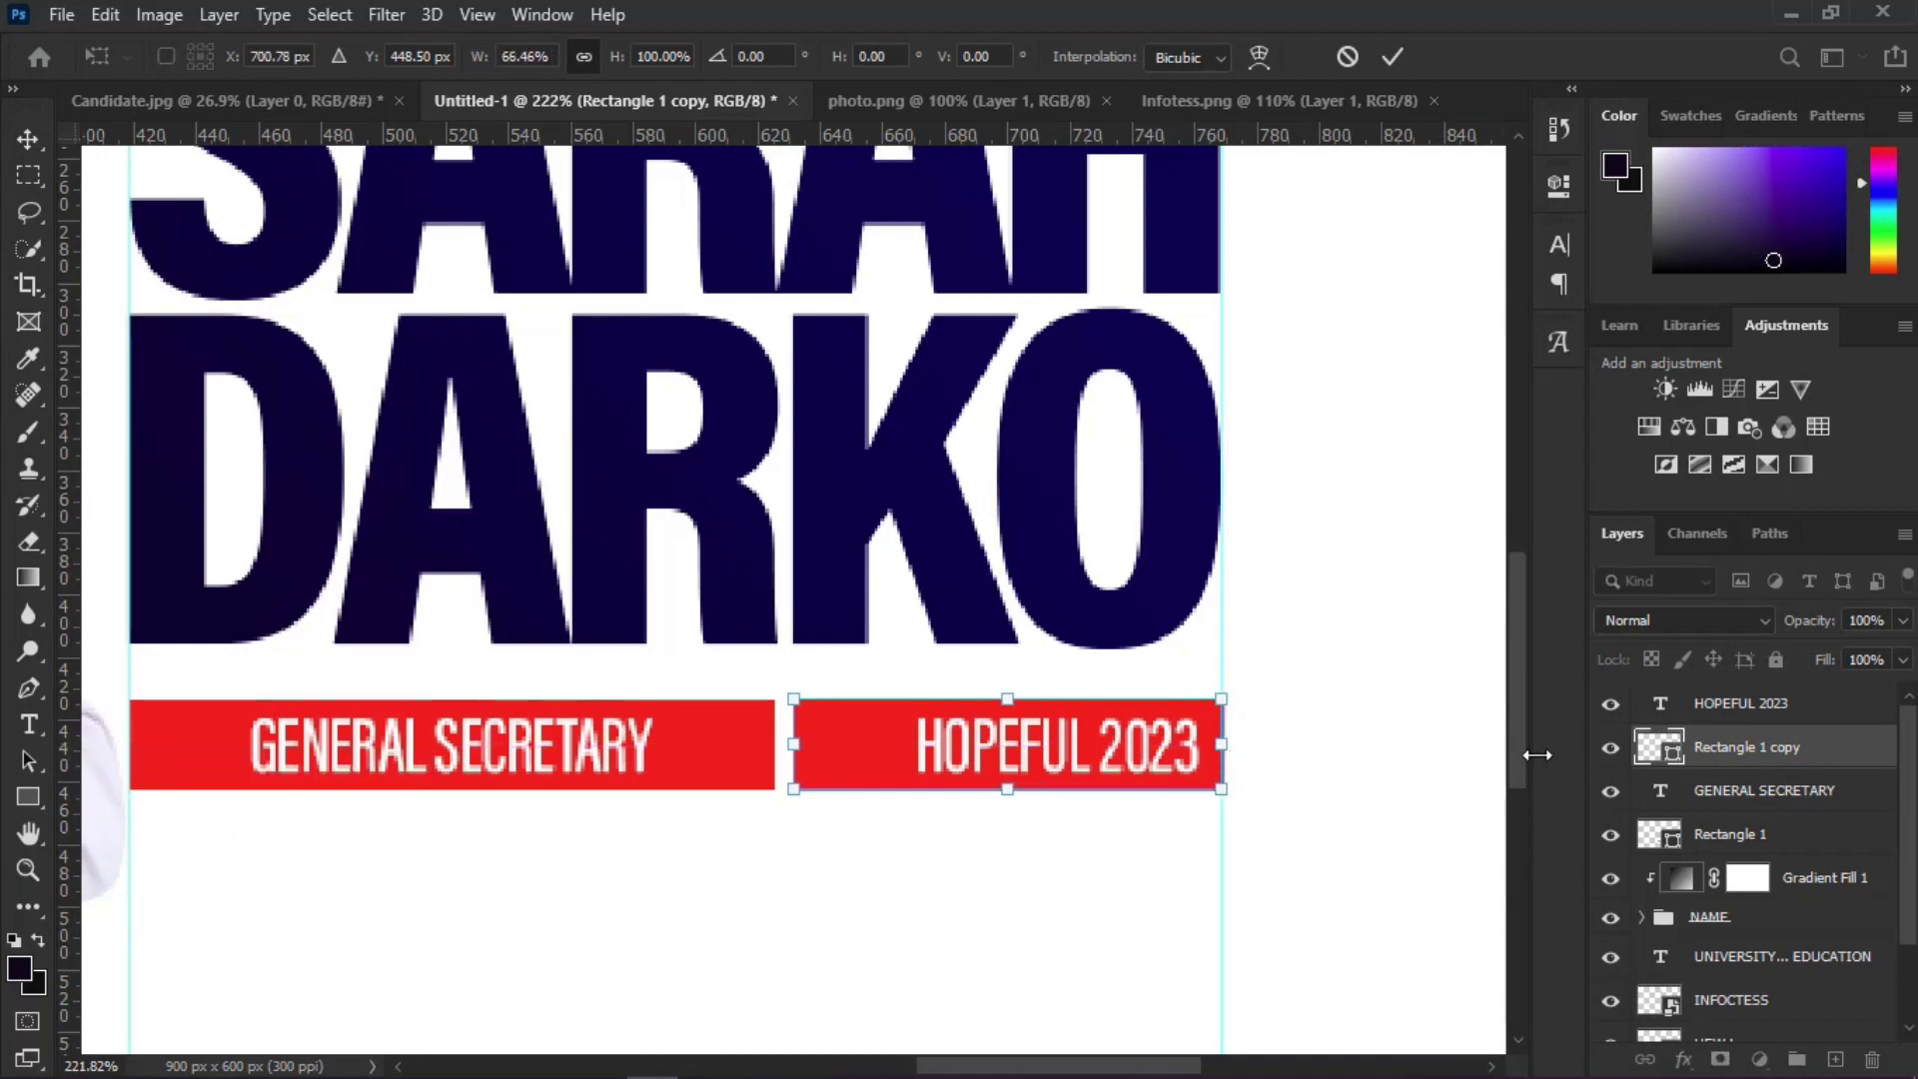
double_click(1653, 749)
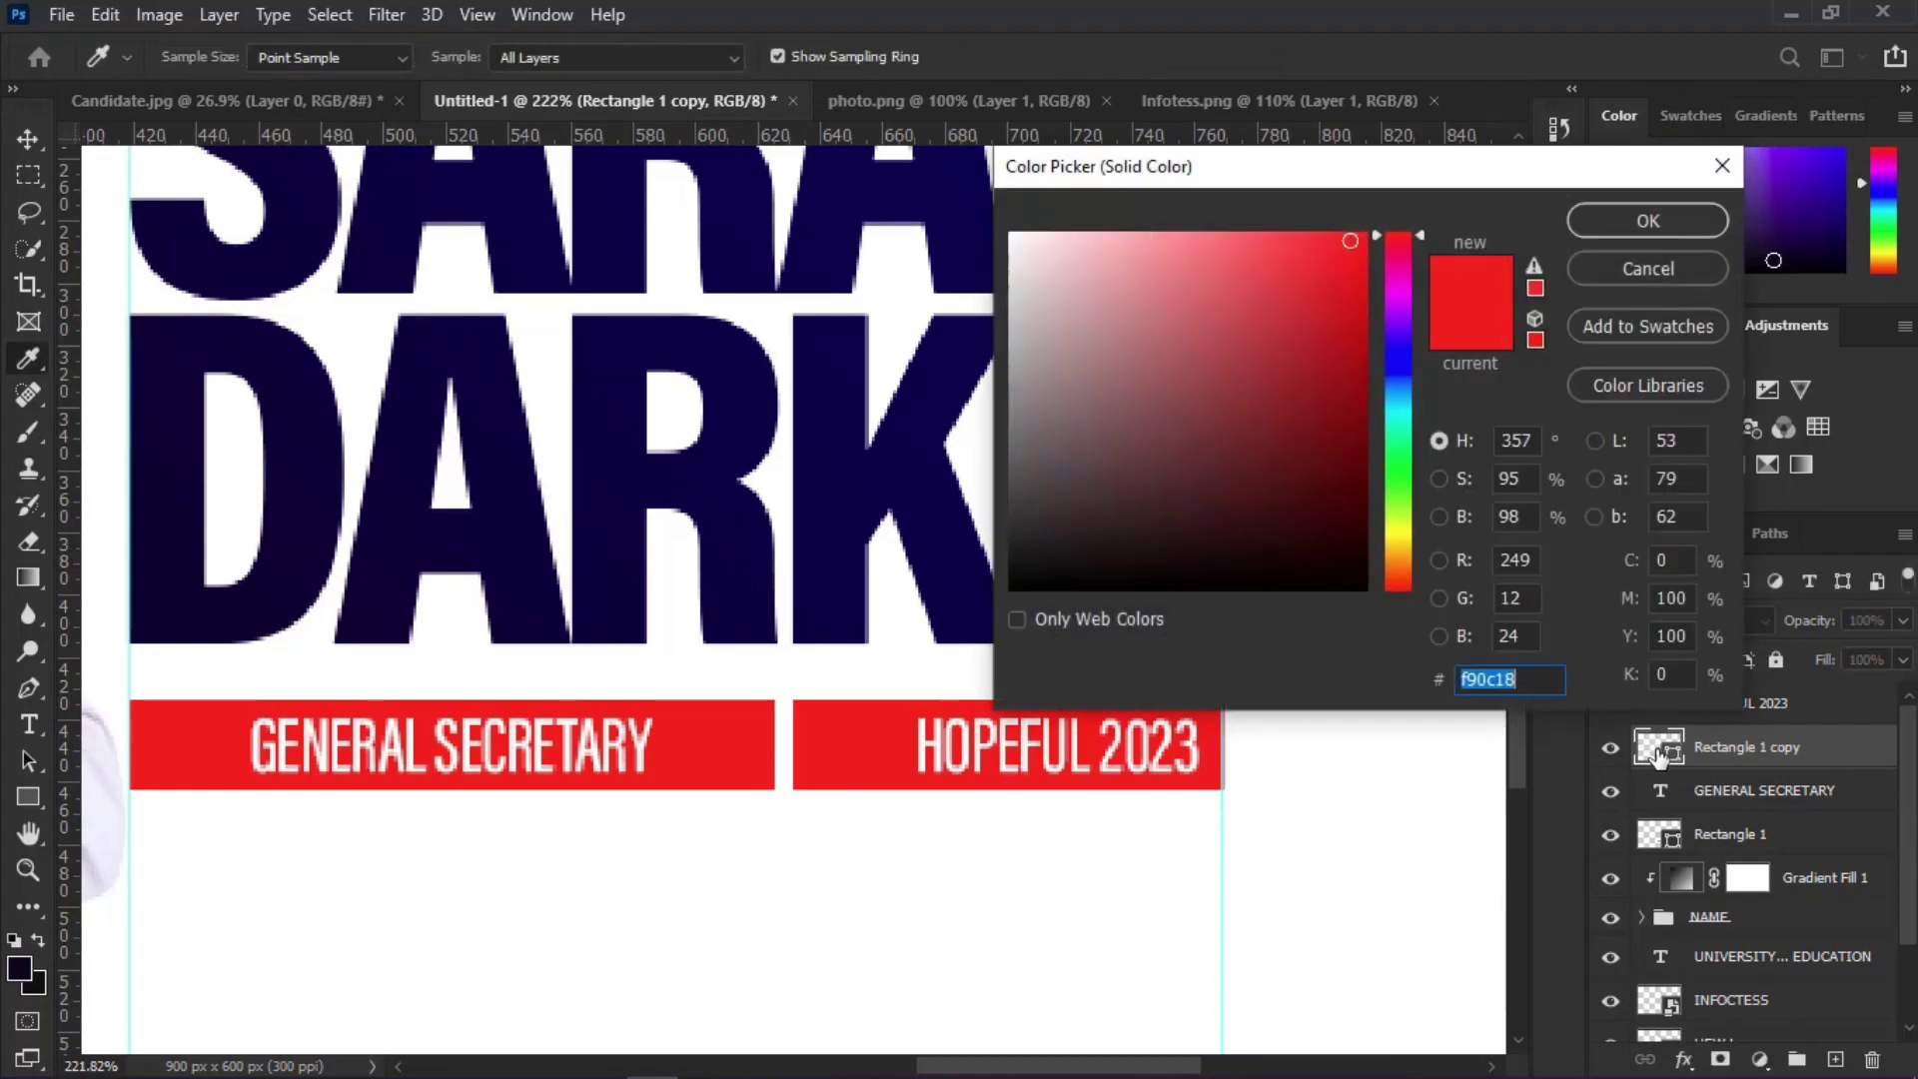
drag(1304, 184, 1599, 460)
click(1192, 401)
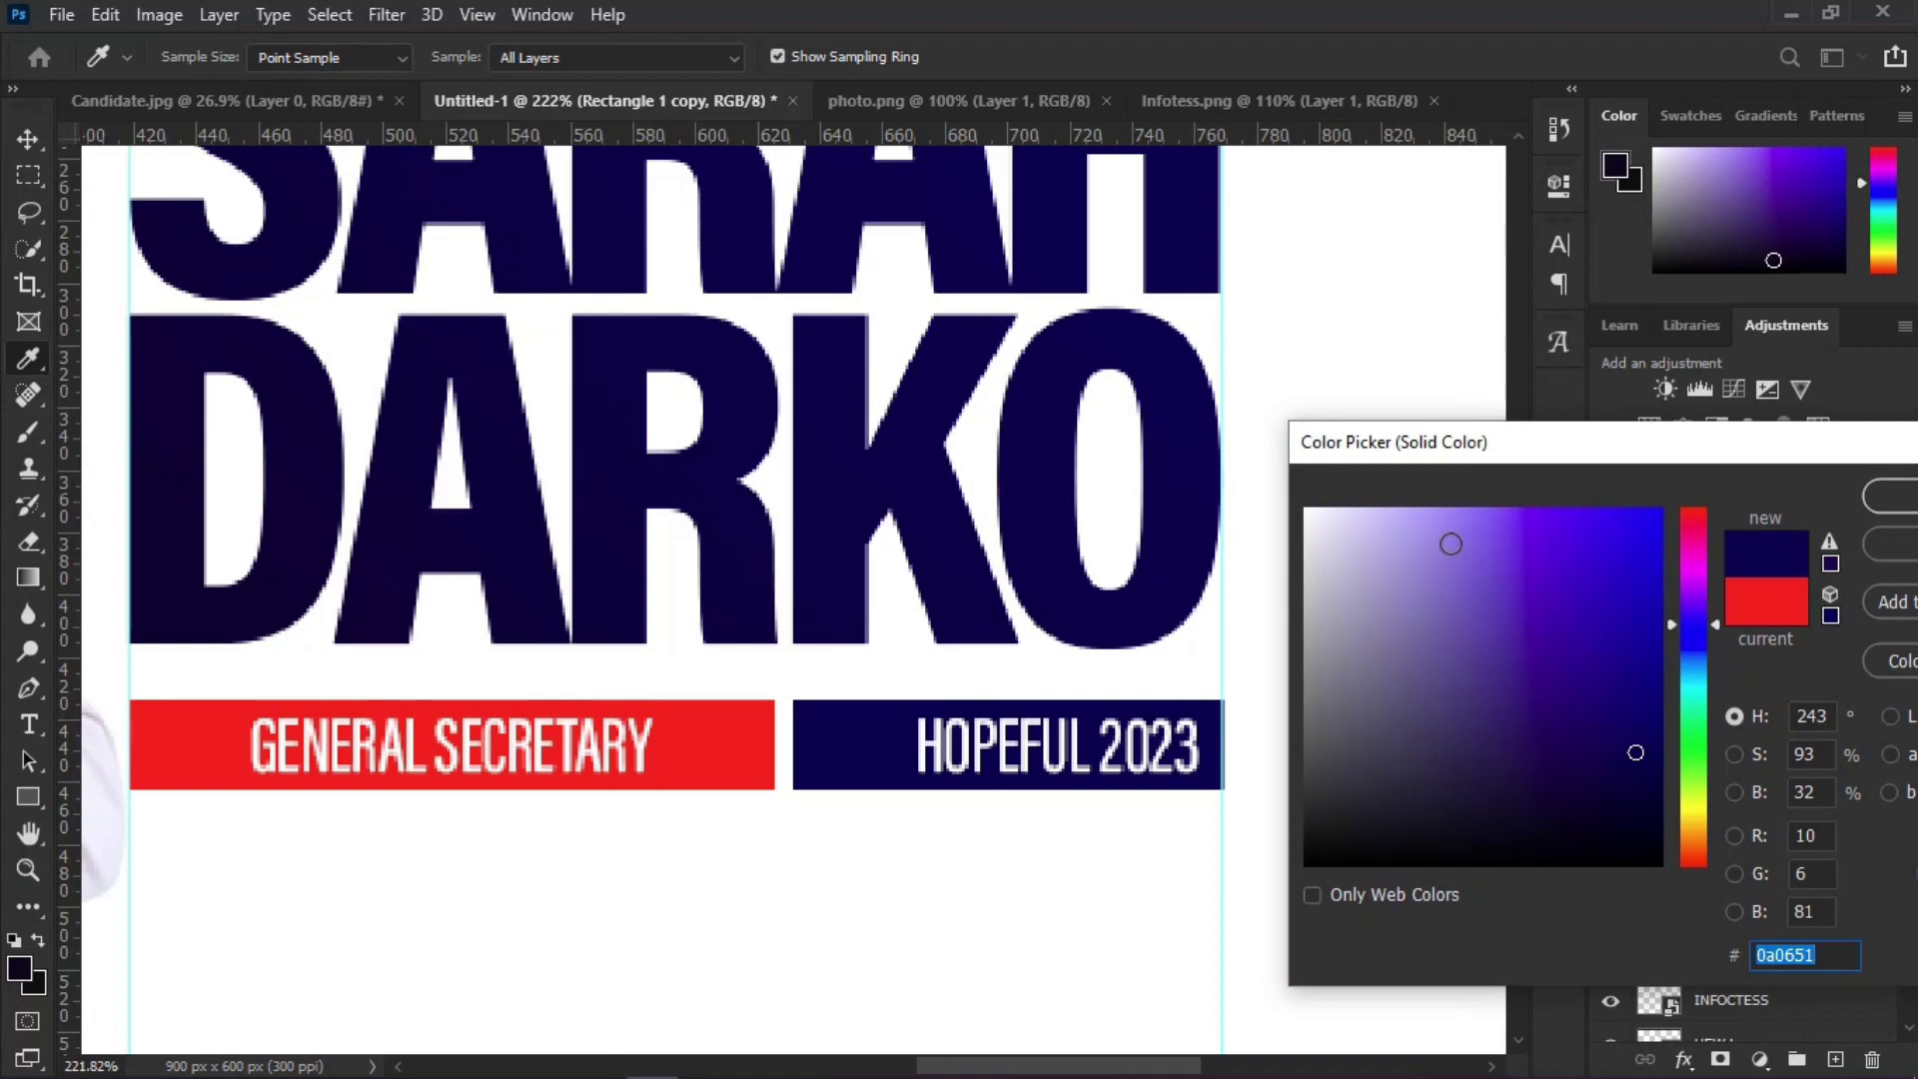
click(1882, 497)
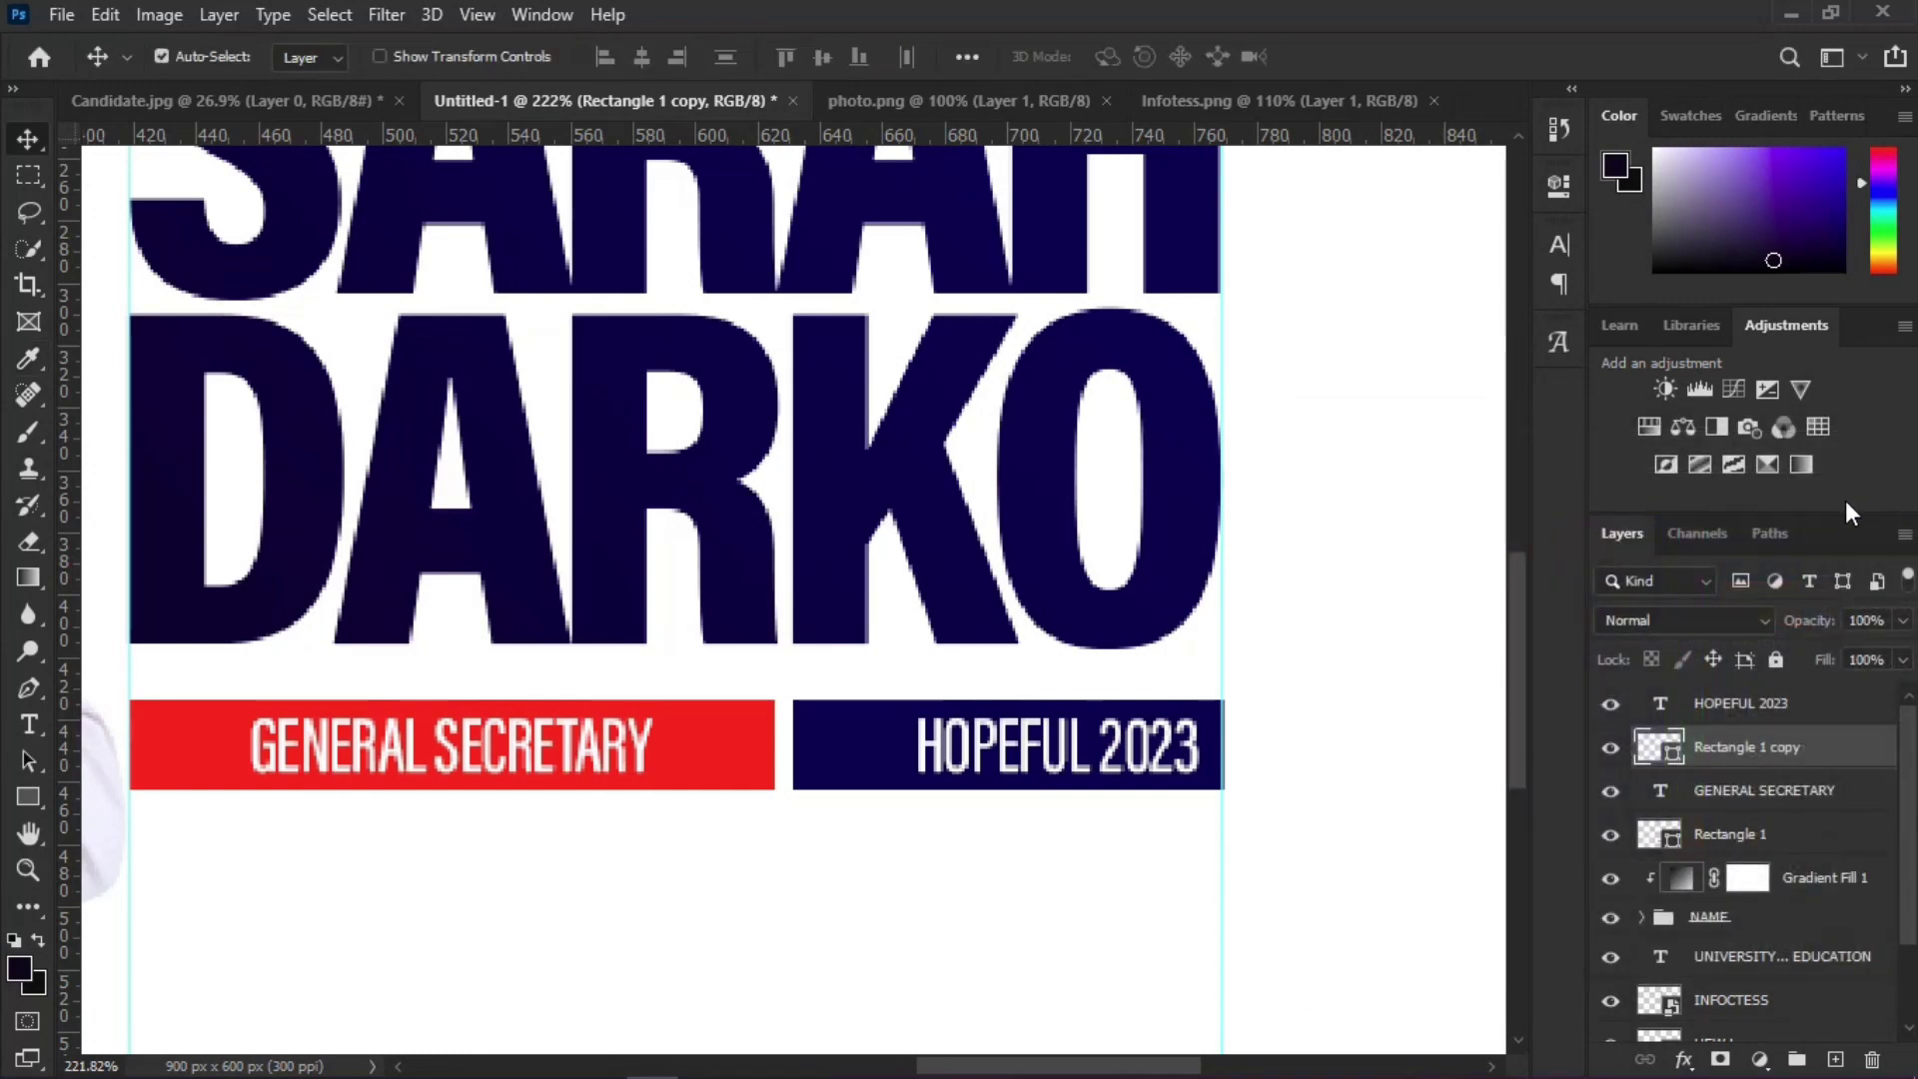
Step: Centre the HOPEFUL 2023 label horizontally within the navy bar
ctrl+click(1666, 752)
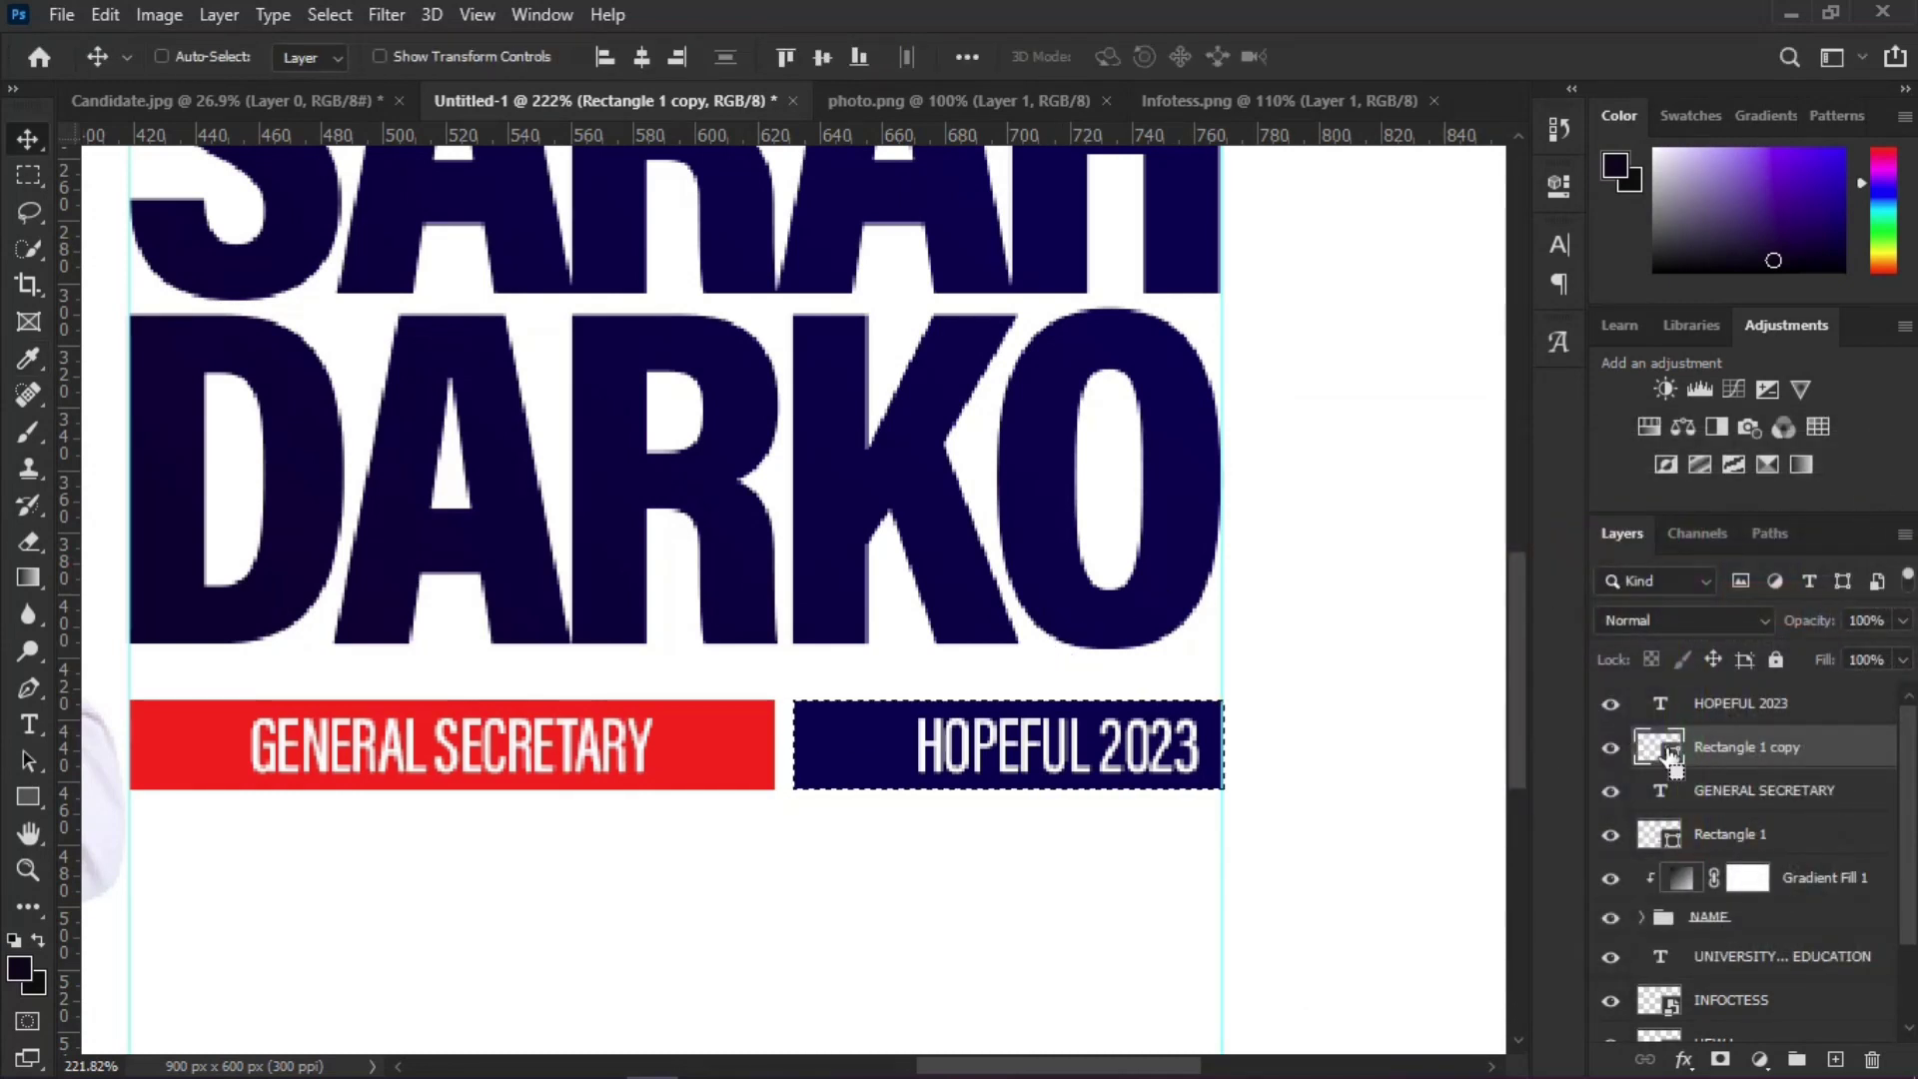
click(1713, 711)
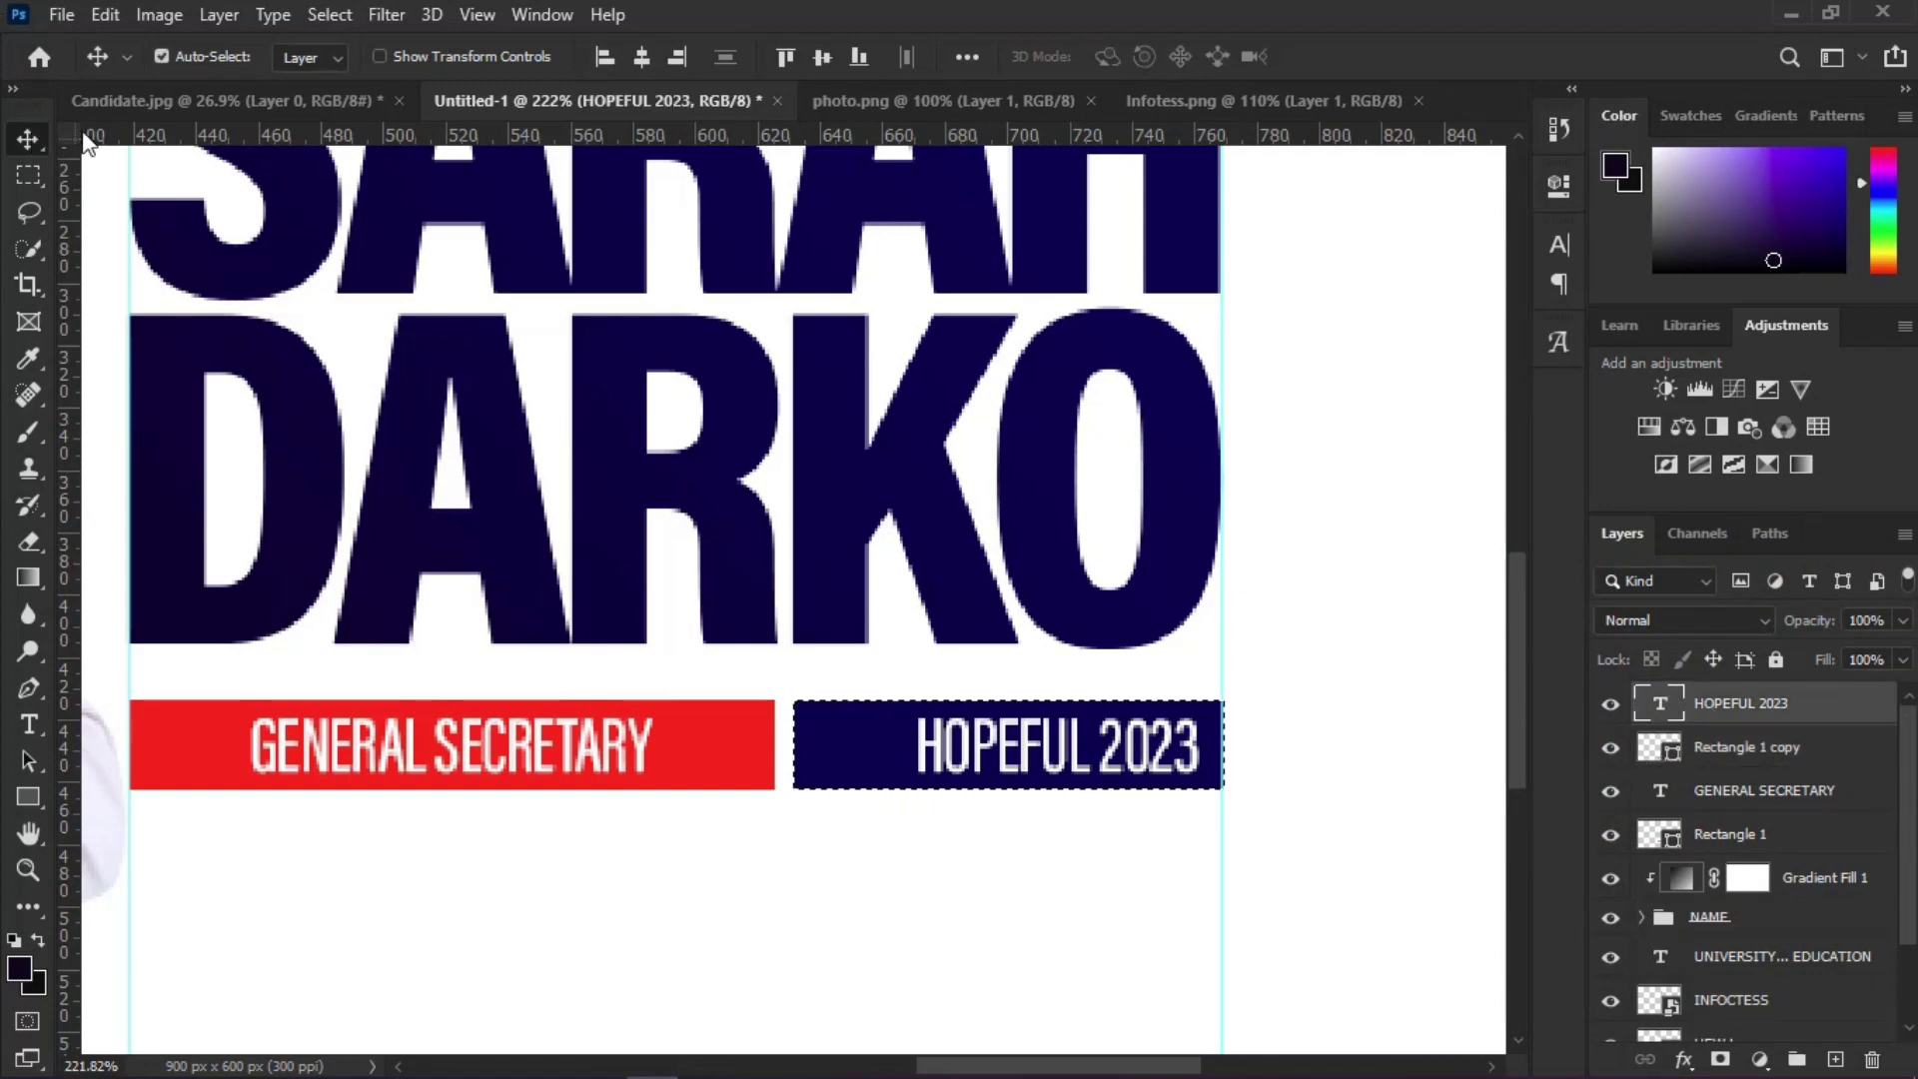
click(643, 57)
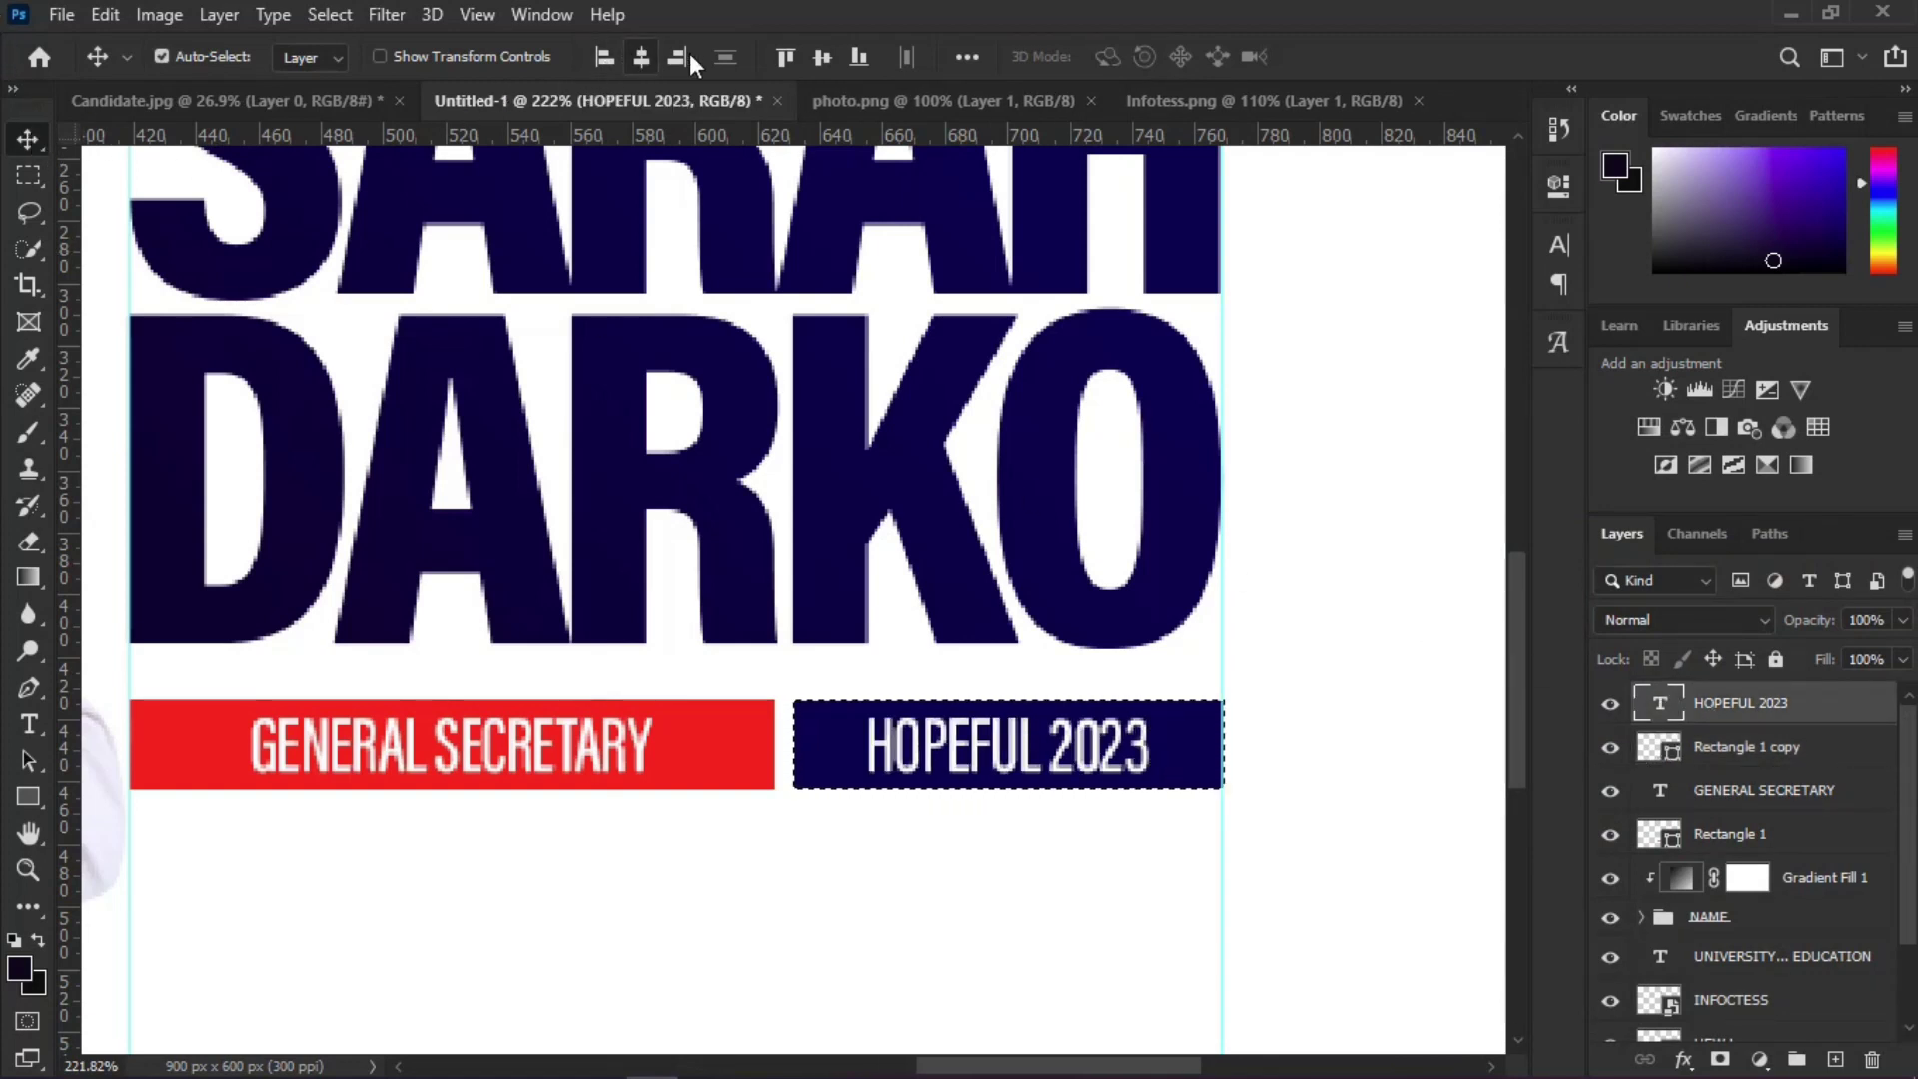
Step: Centre HOPEFUL 2023 vertically in the navy bar and clear the selection
click(824, 58)
key(ctrl+d)
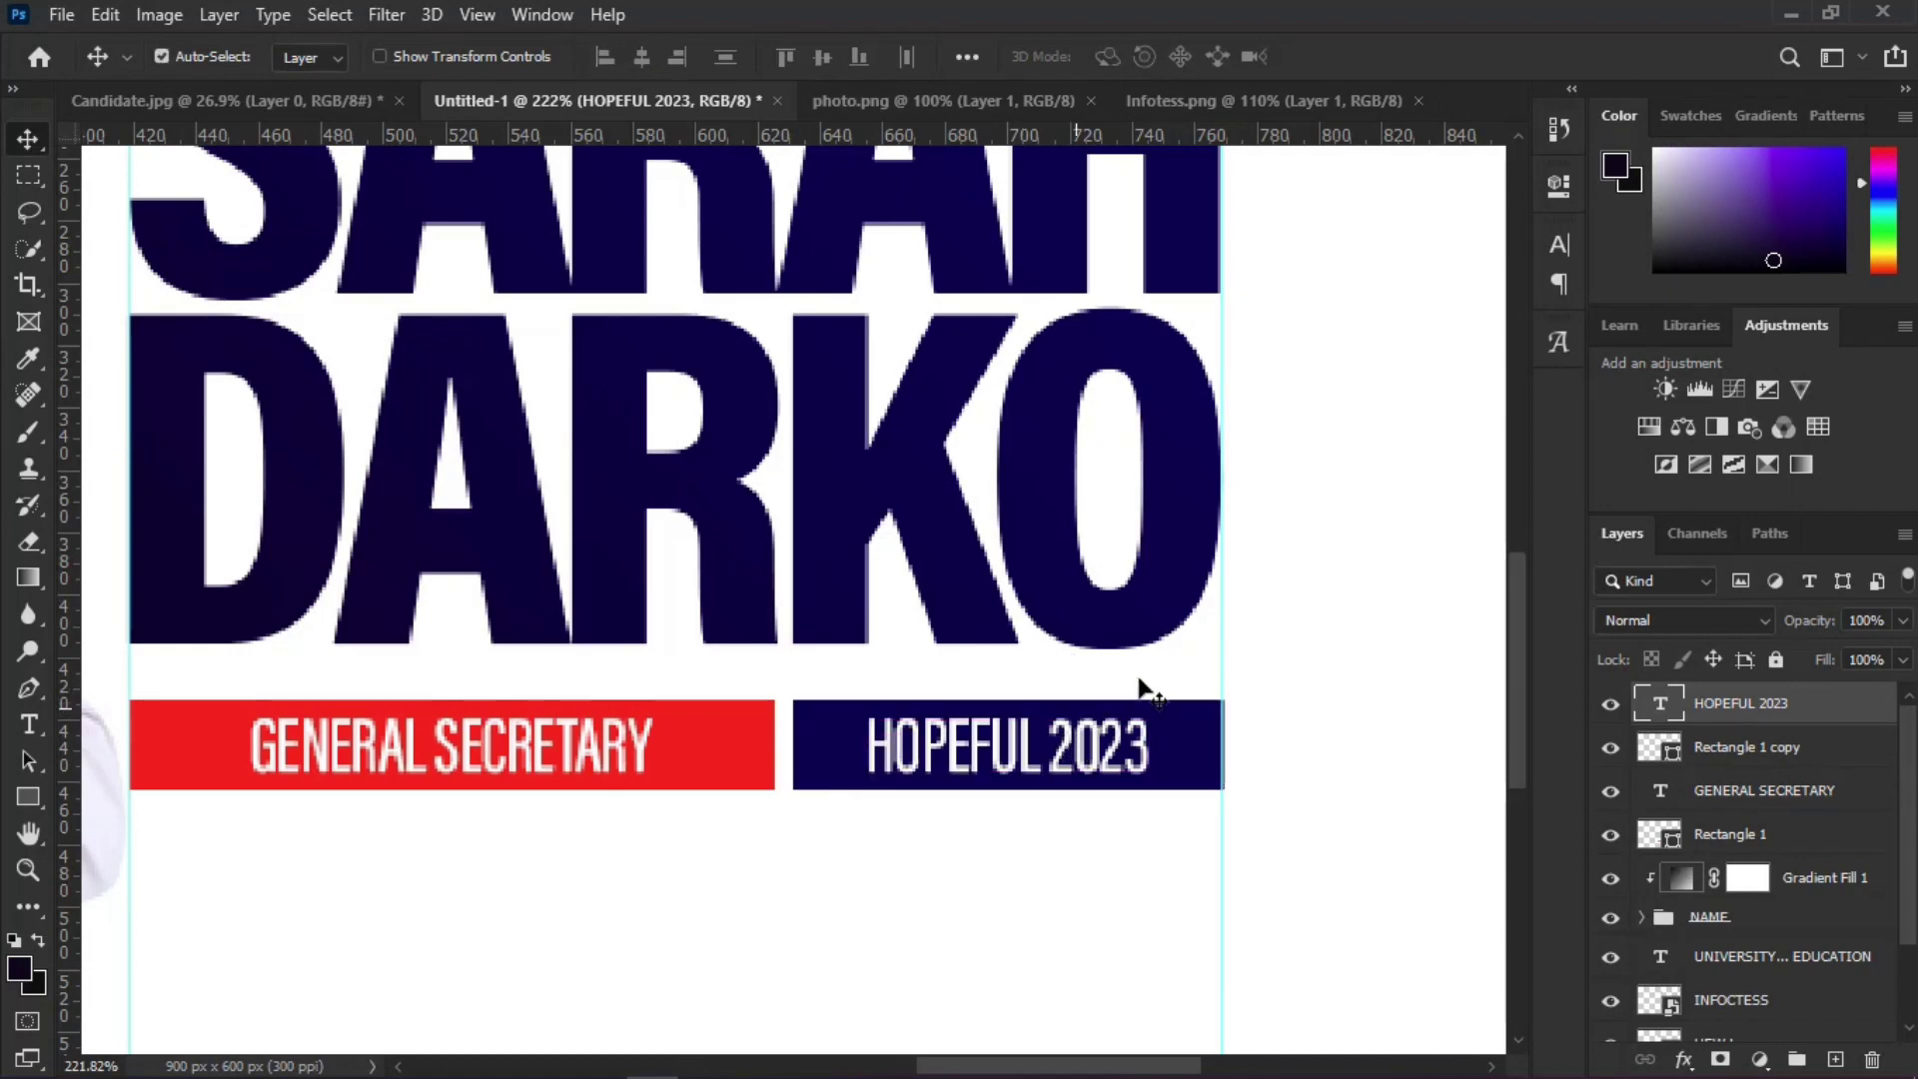
scroll(1132, 644, down, 1)
scroll(710, 783, up, 2)
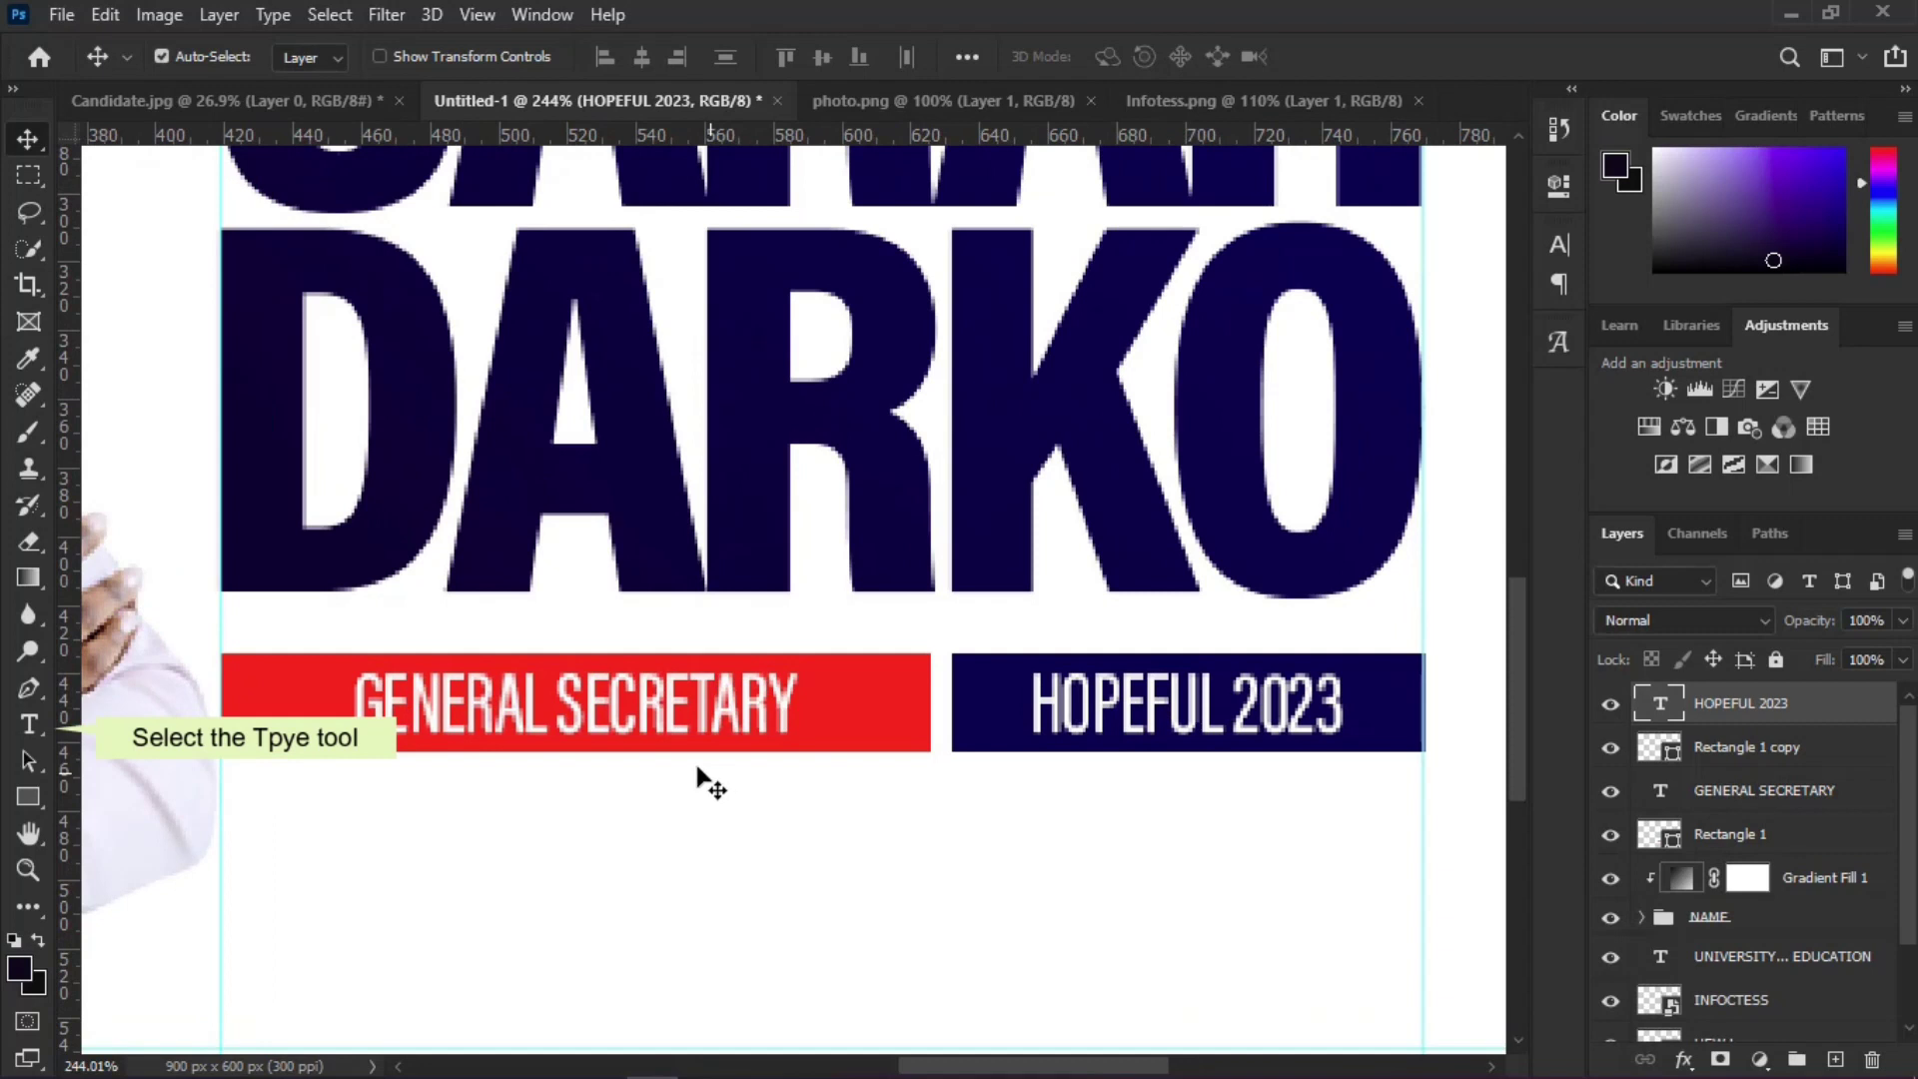
Step: Type the navy slogan 'DECIPLAIN, DETERMINATION & UNITY' below the bars, colour sampled from DARKO
click(30, 724)
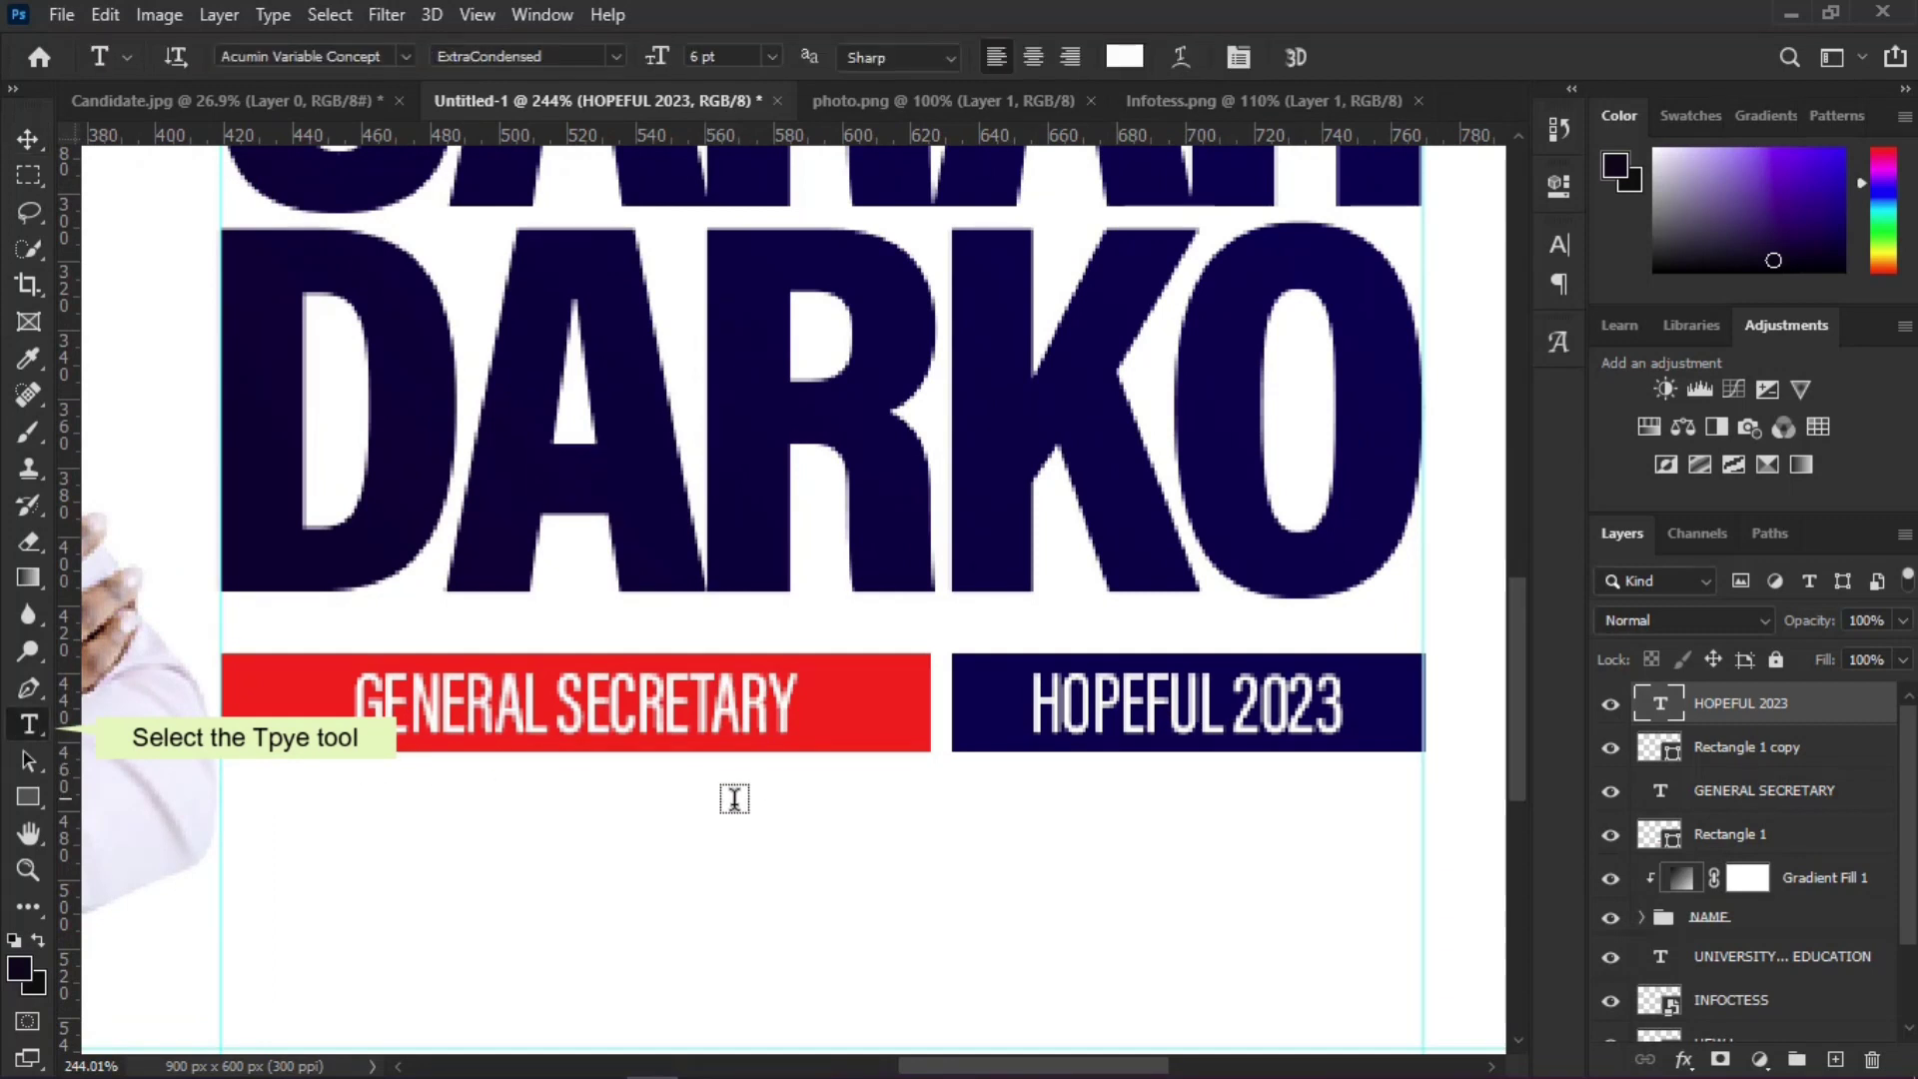
click(728, 828)
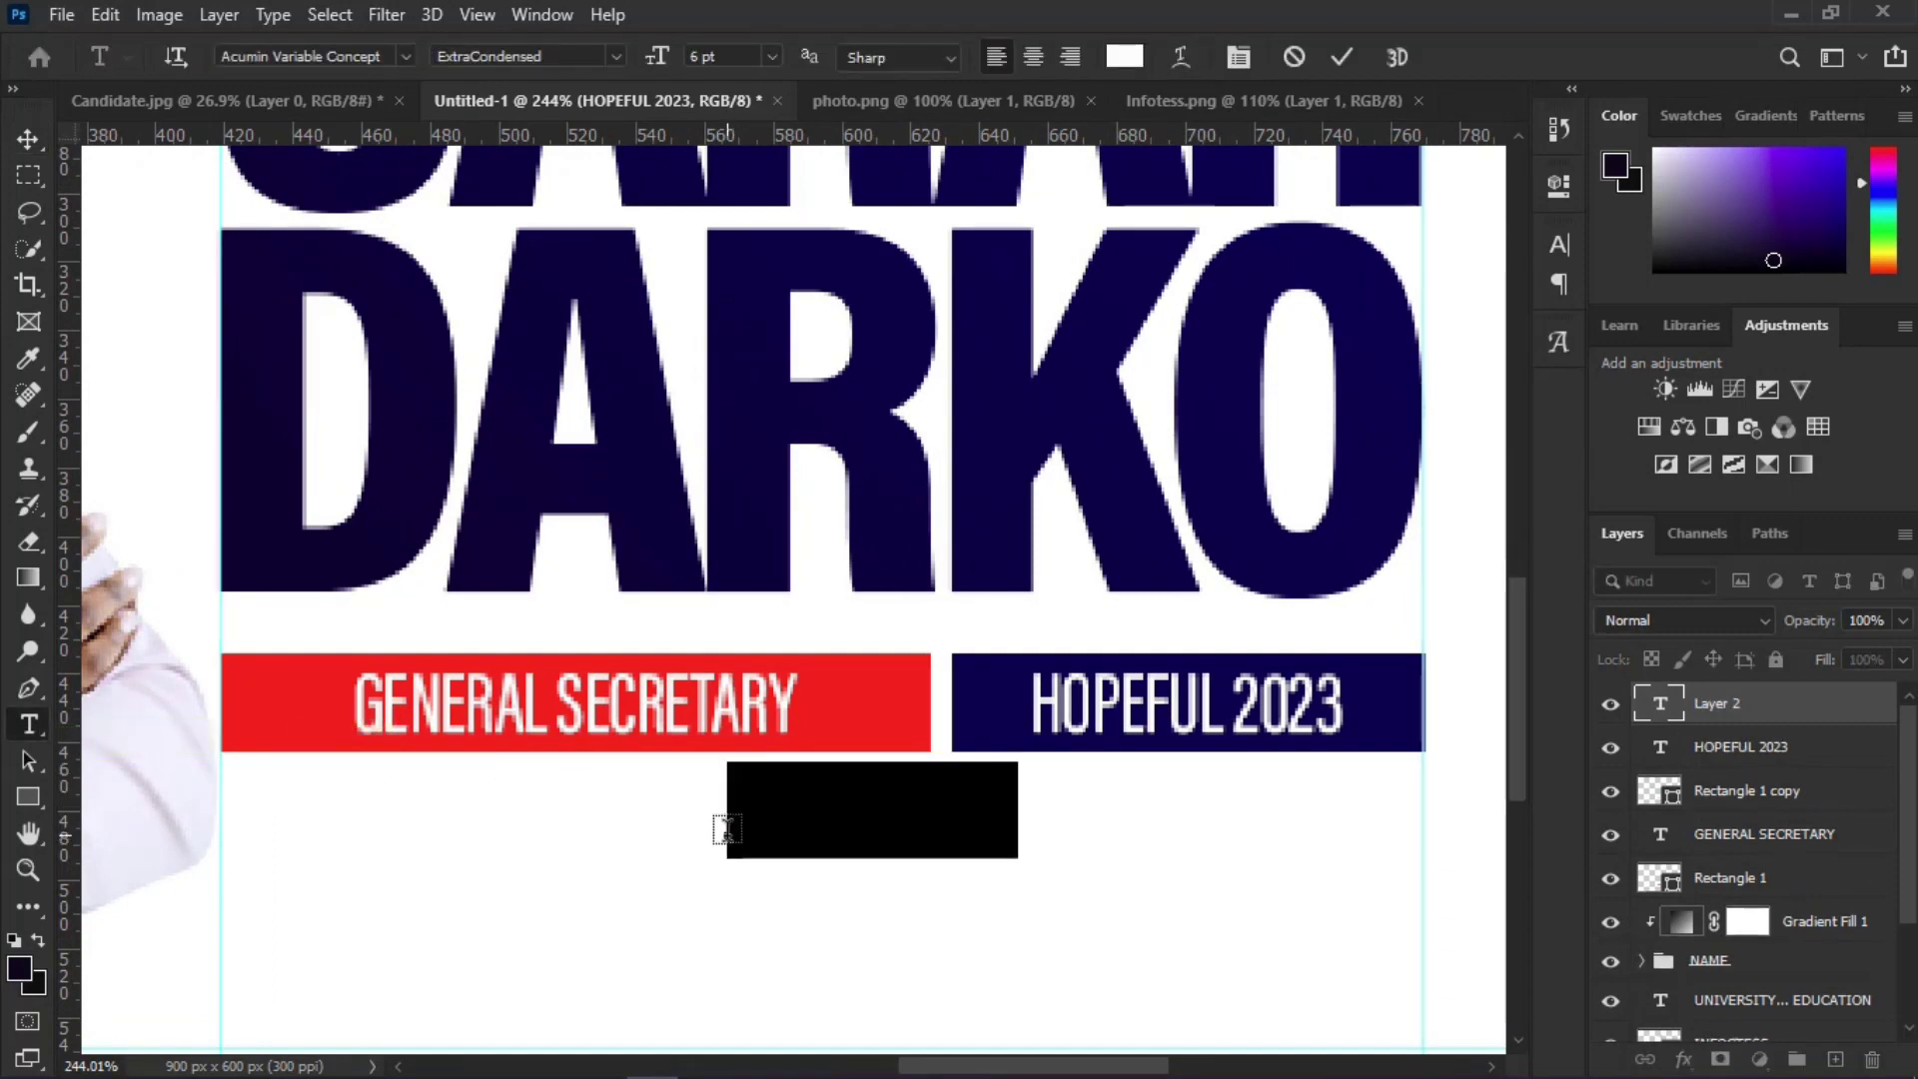
click(1124, 57)
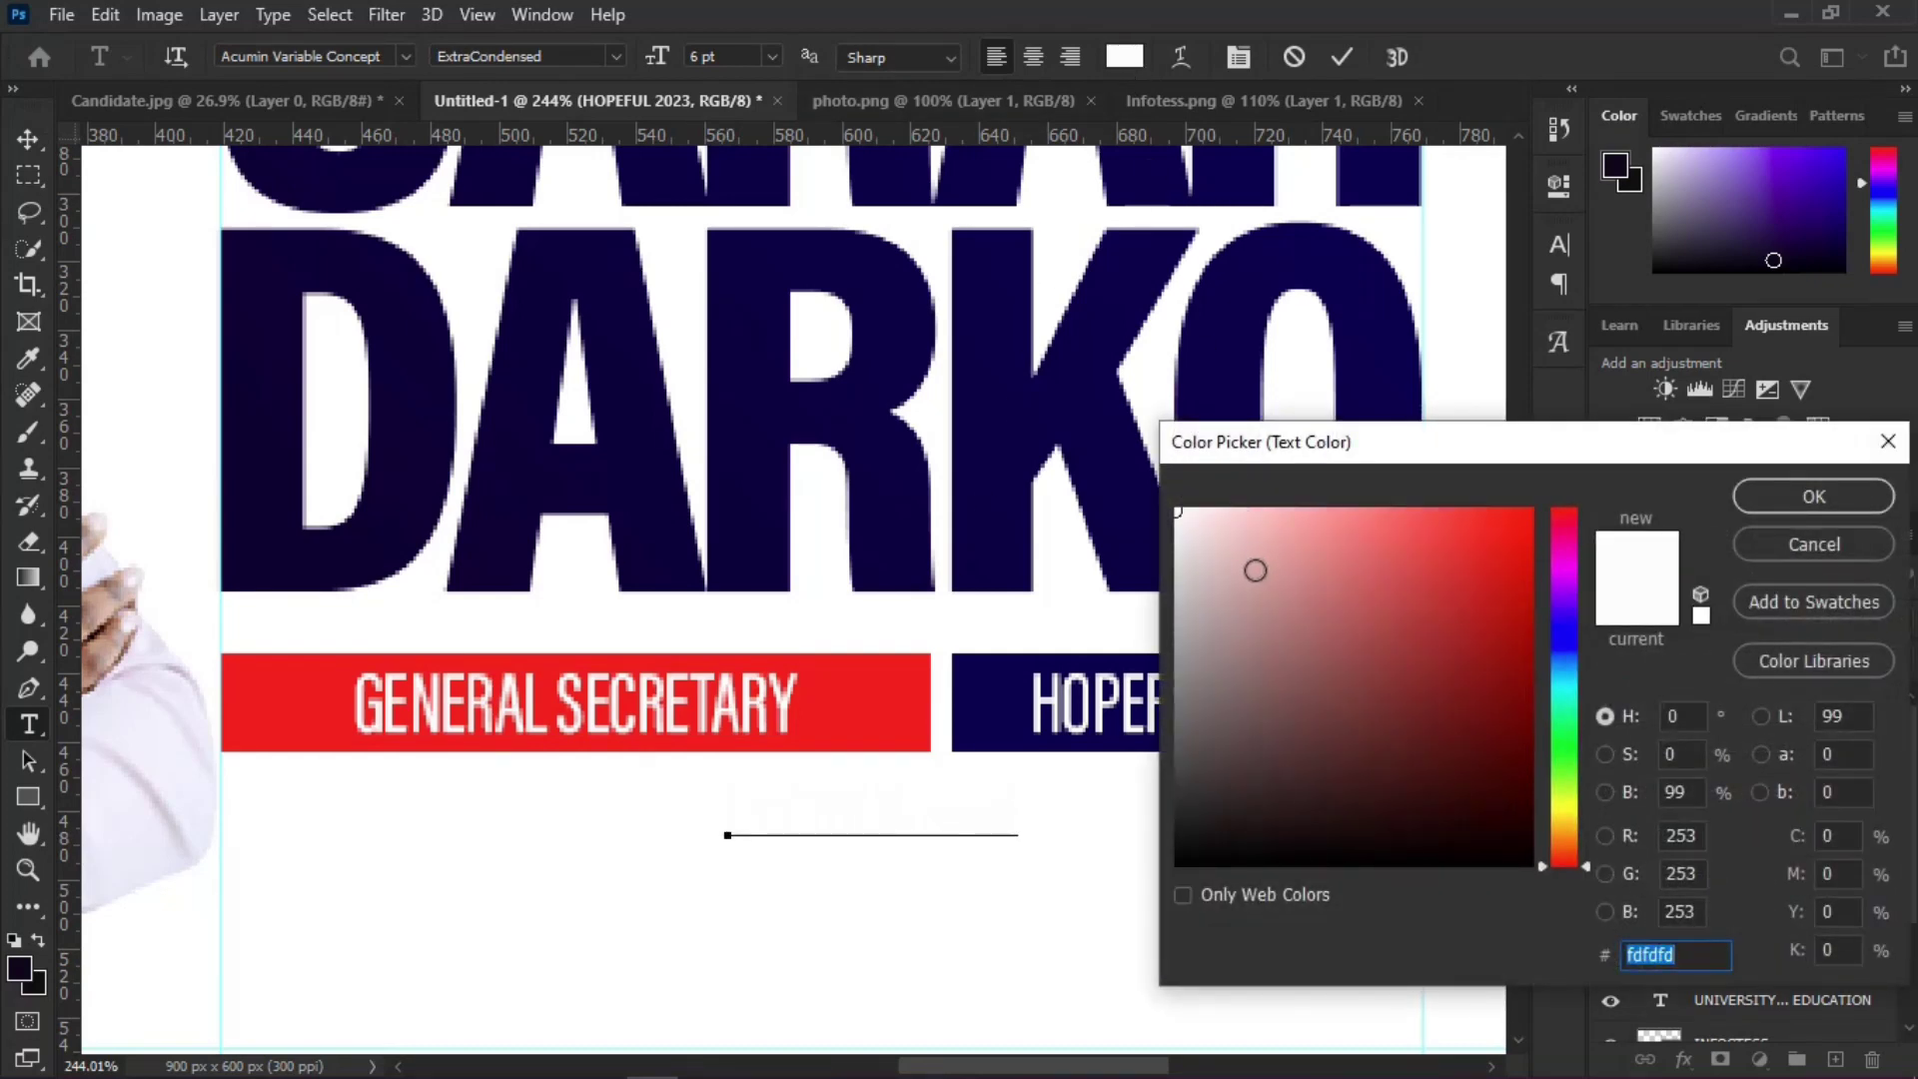
click(245, 553)
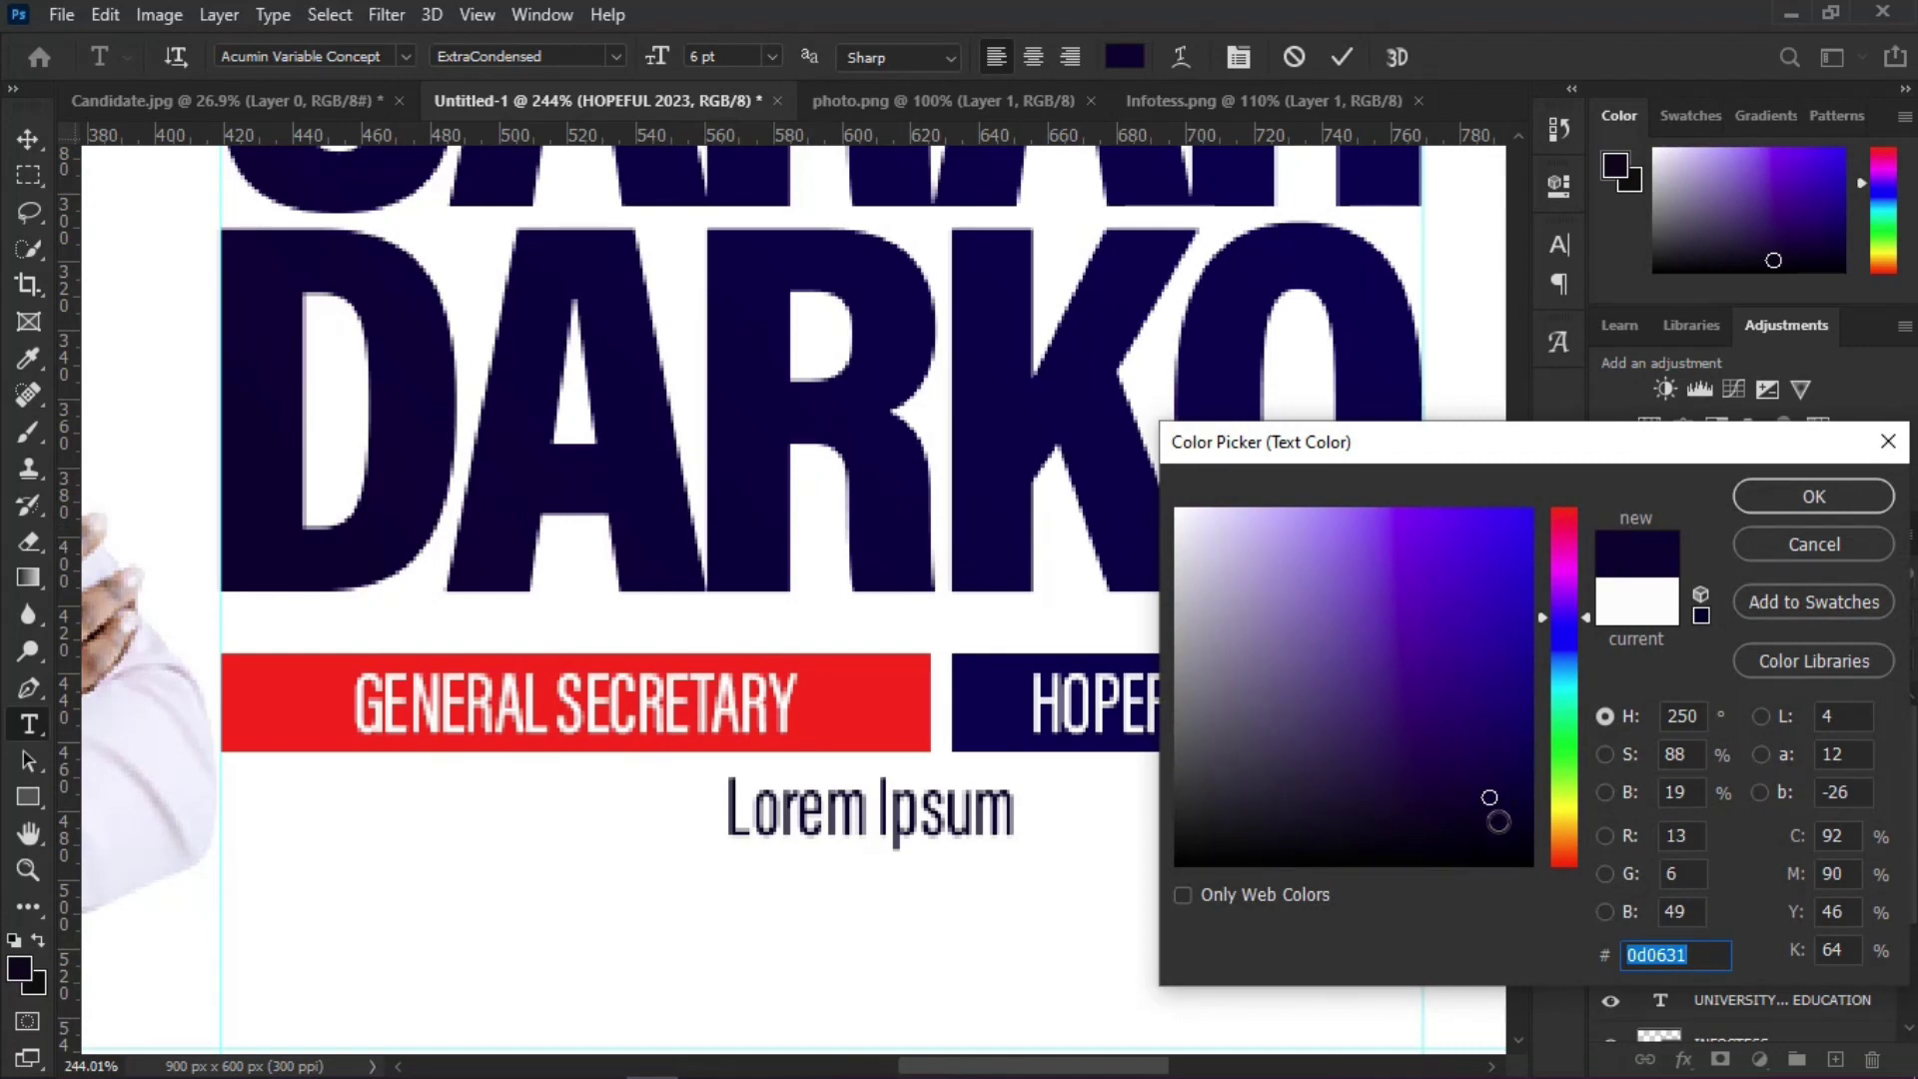
click(1500, 822)
click(1811, 497)
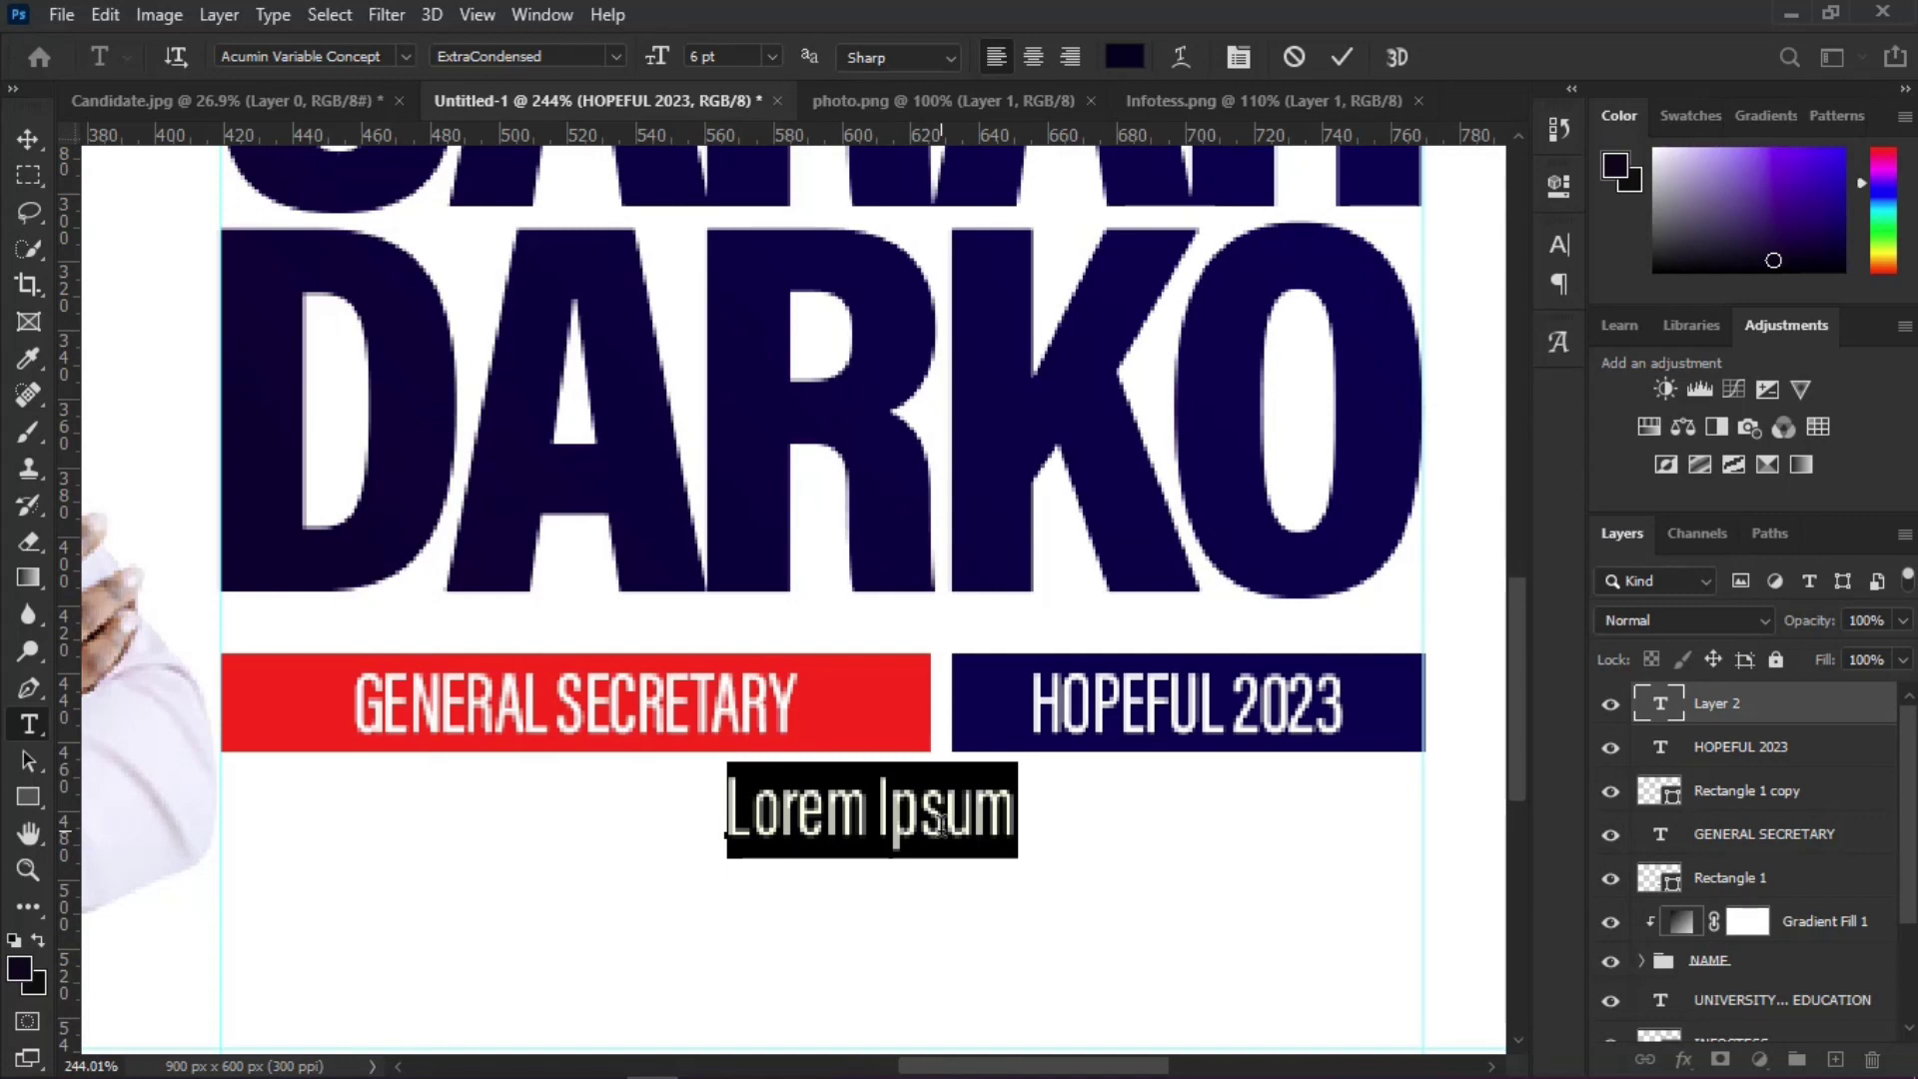
text(DECIPLAIN)
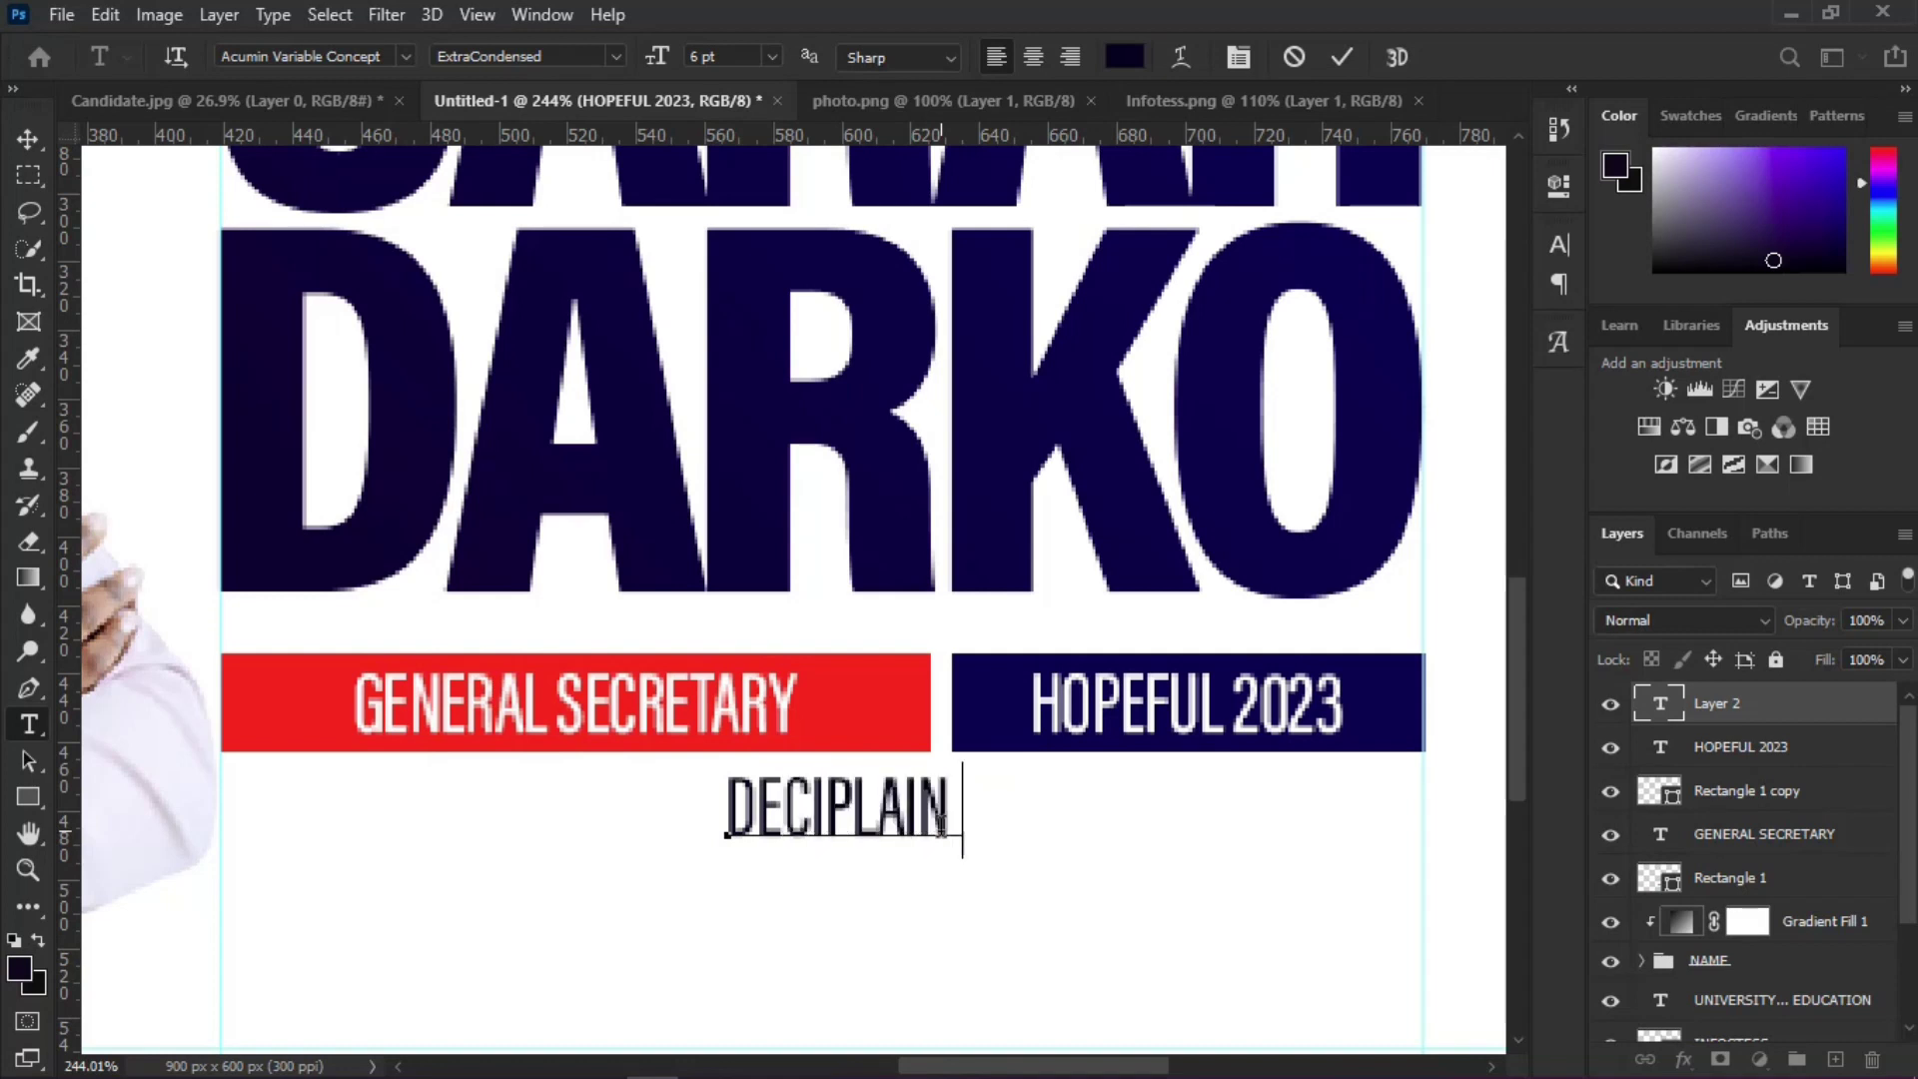
text(, DETERMINATION & UNITY)
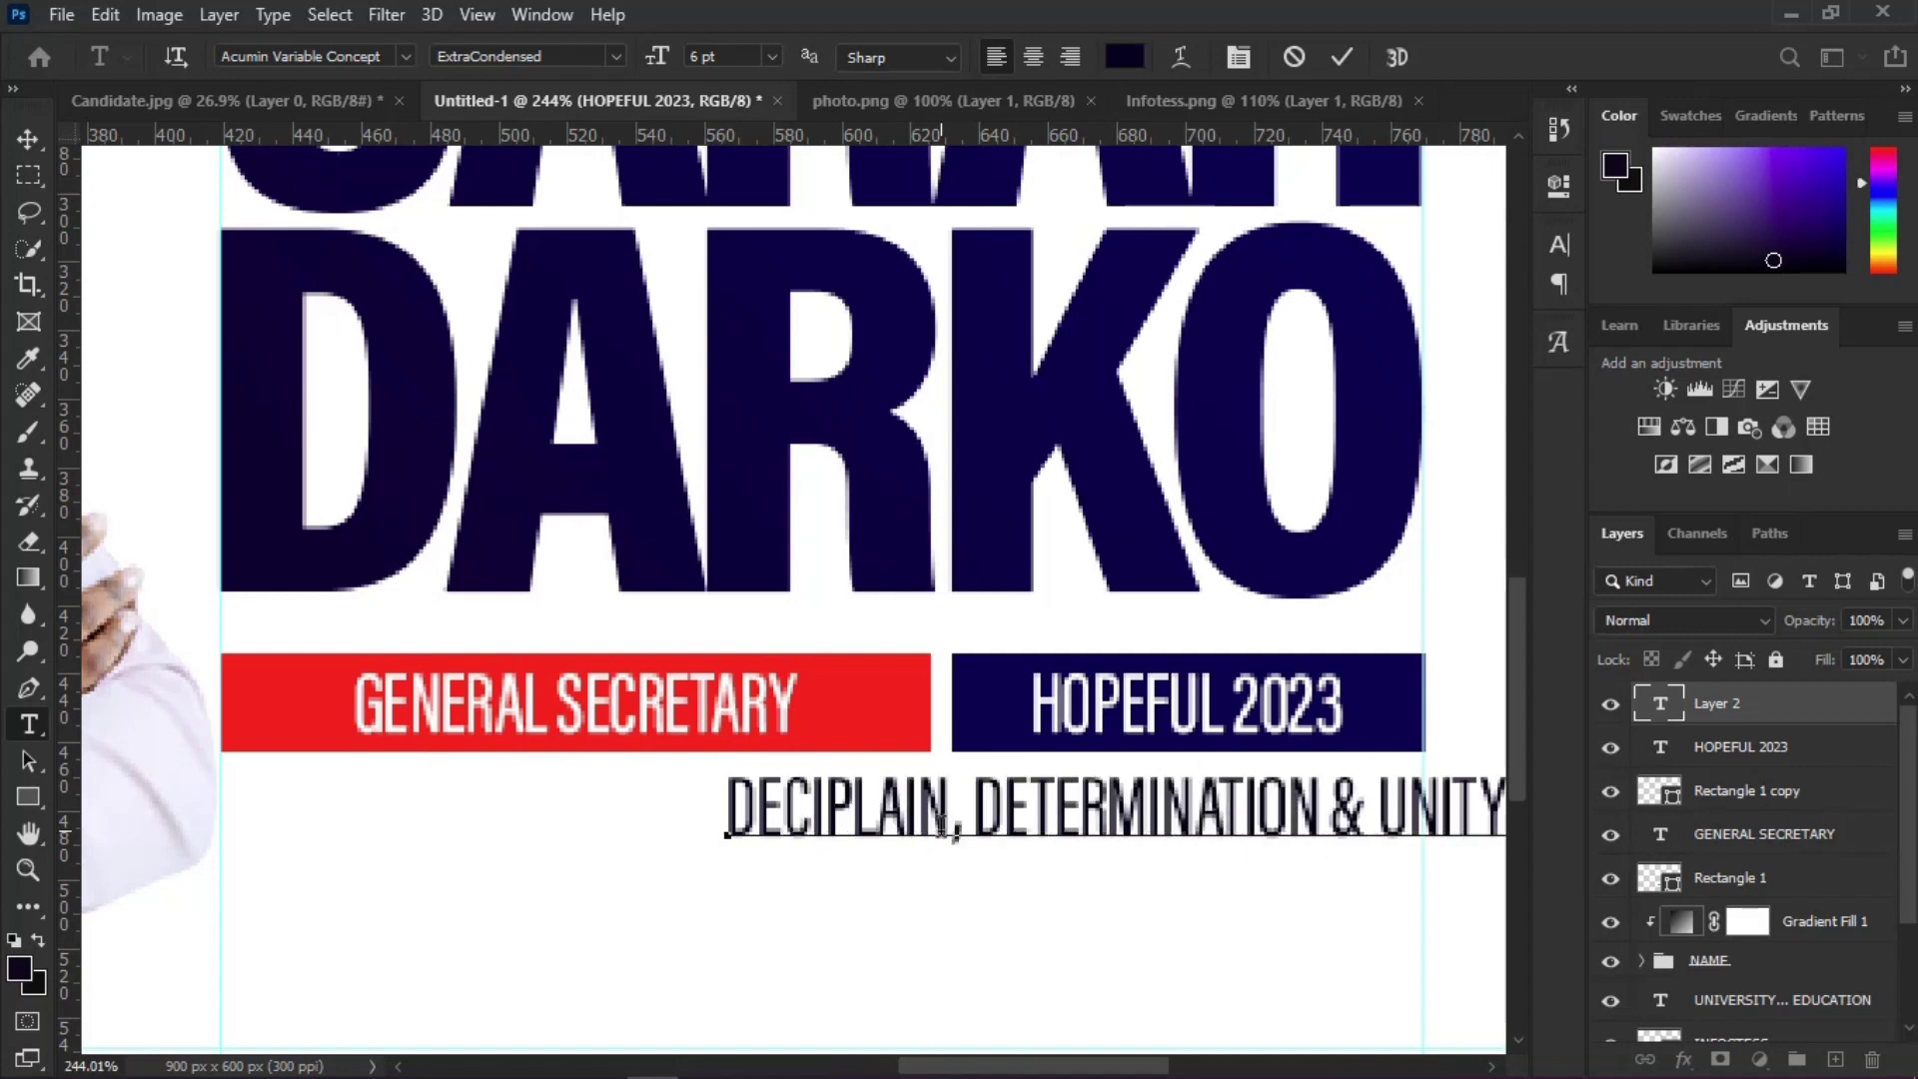
drag(1171, 909, 1102, 976)
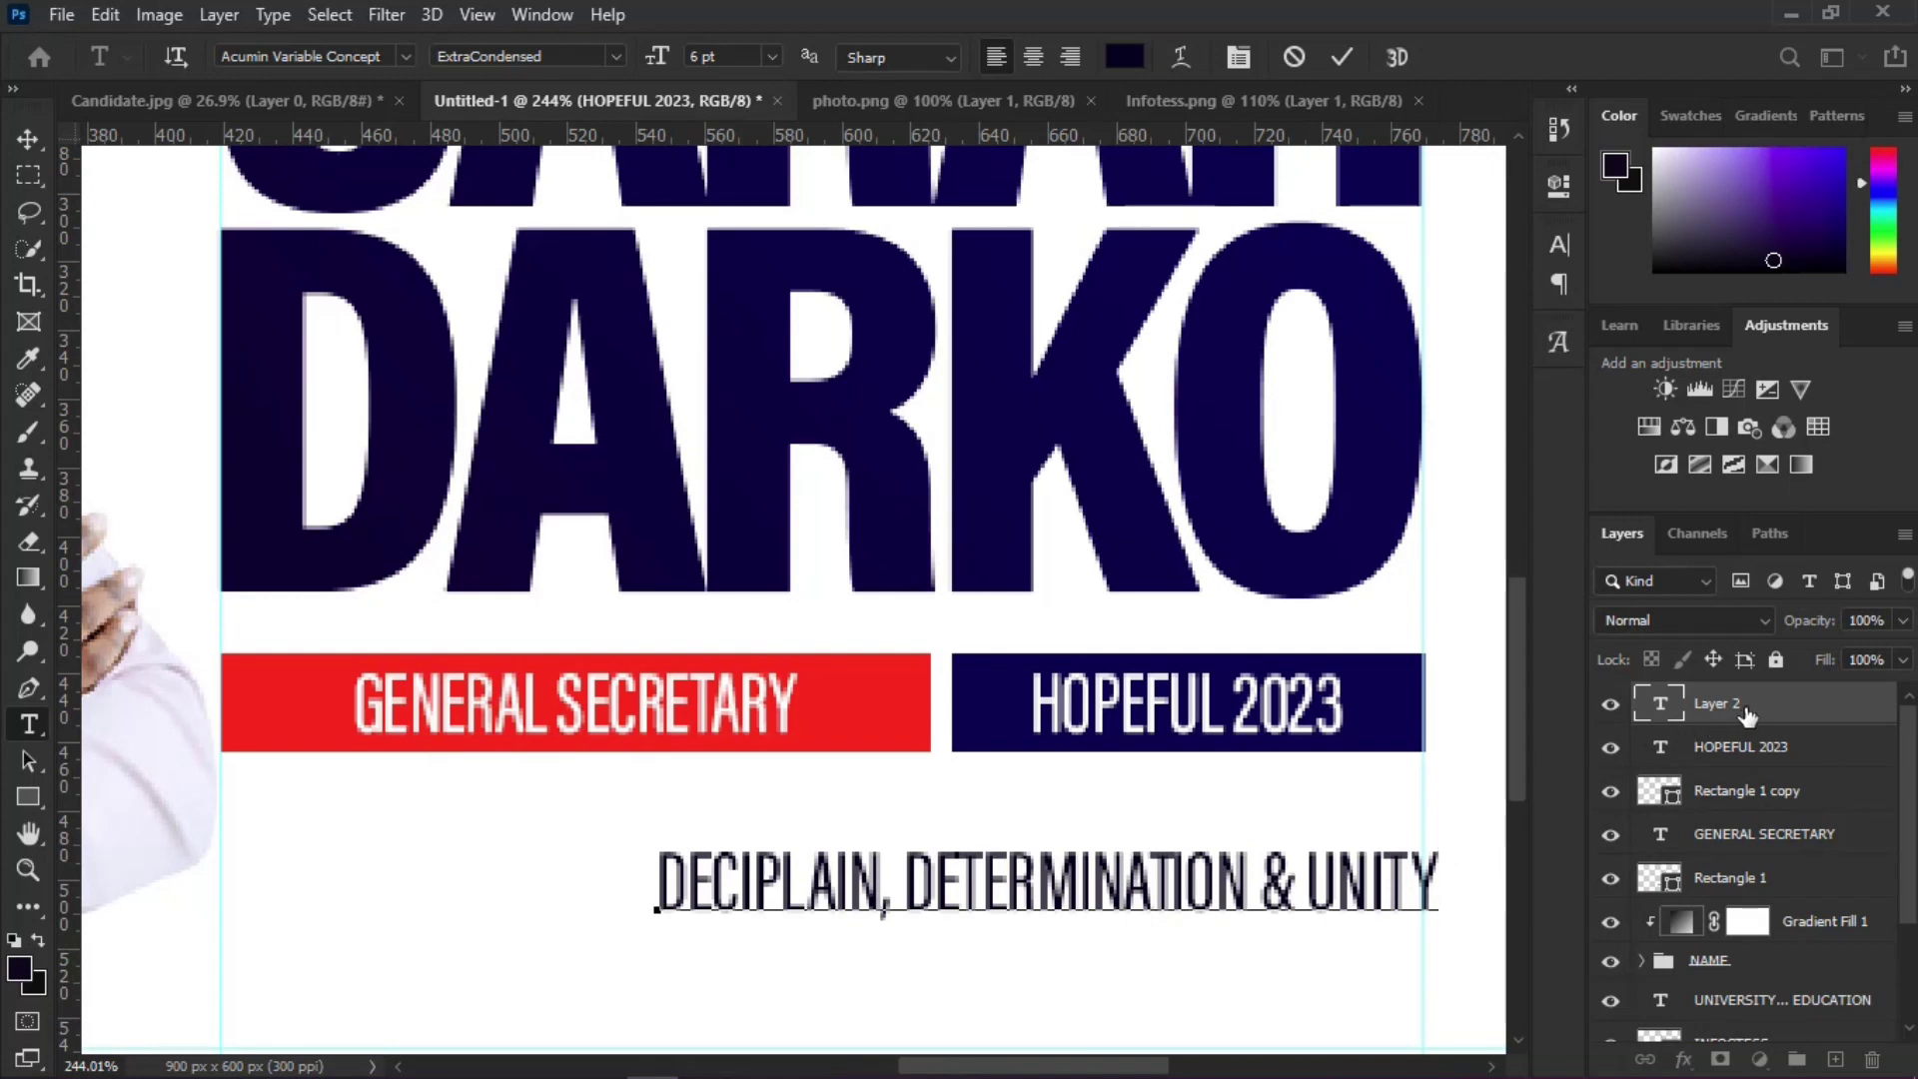
Step: Set the slogan's font style to ExtraCondensed Bold
double_click(1658, 707)
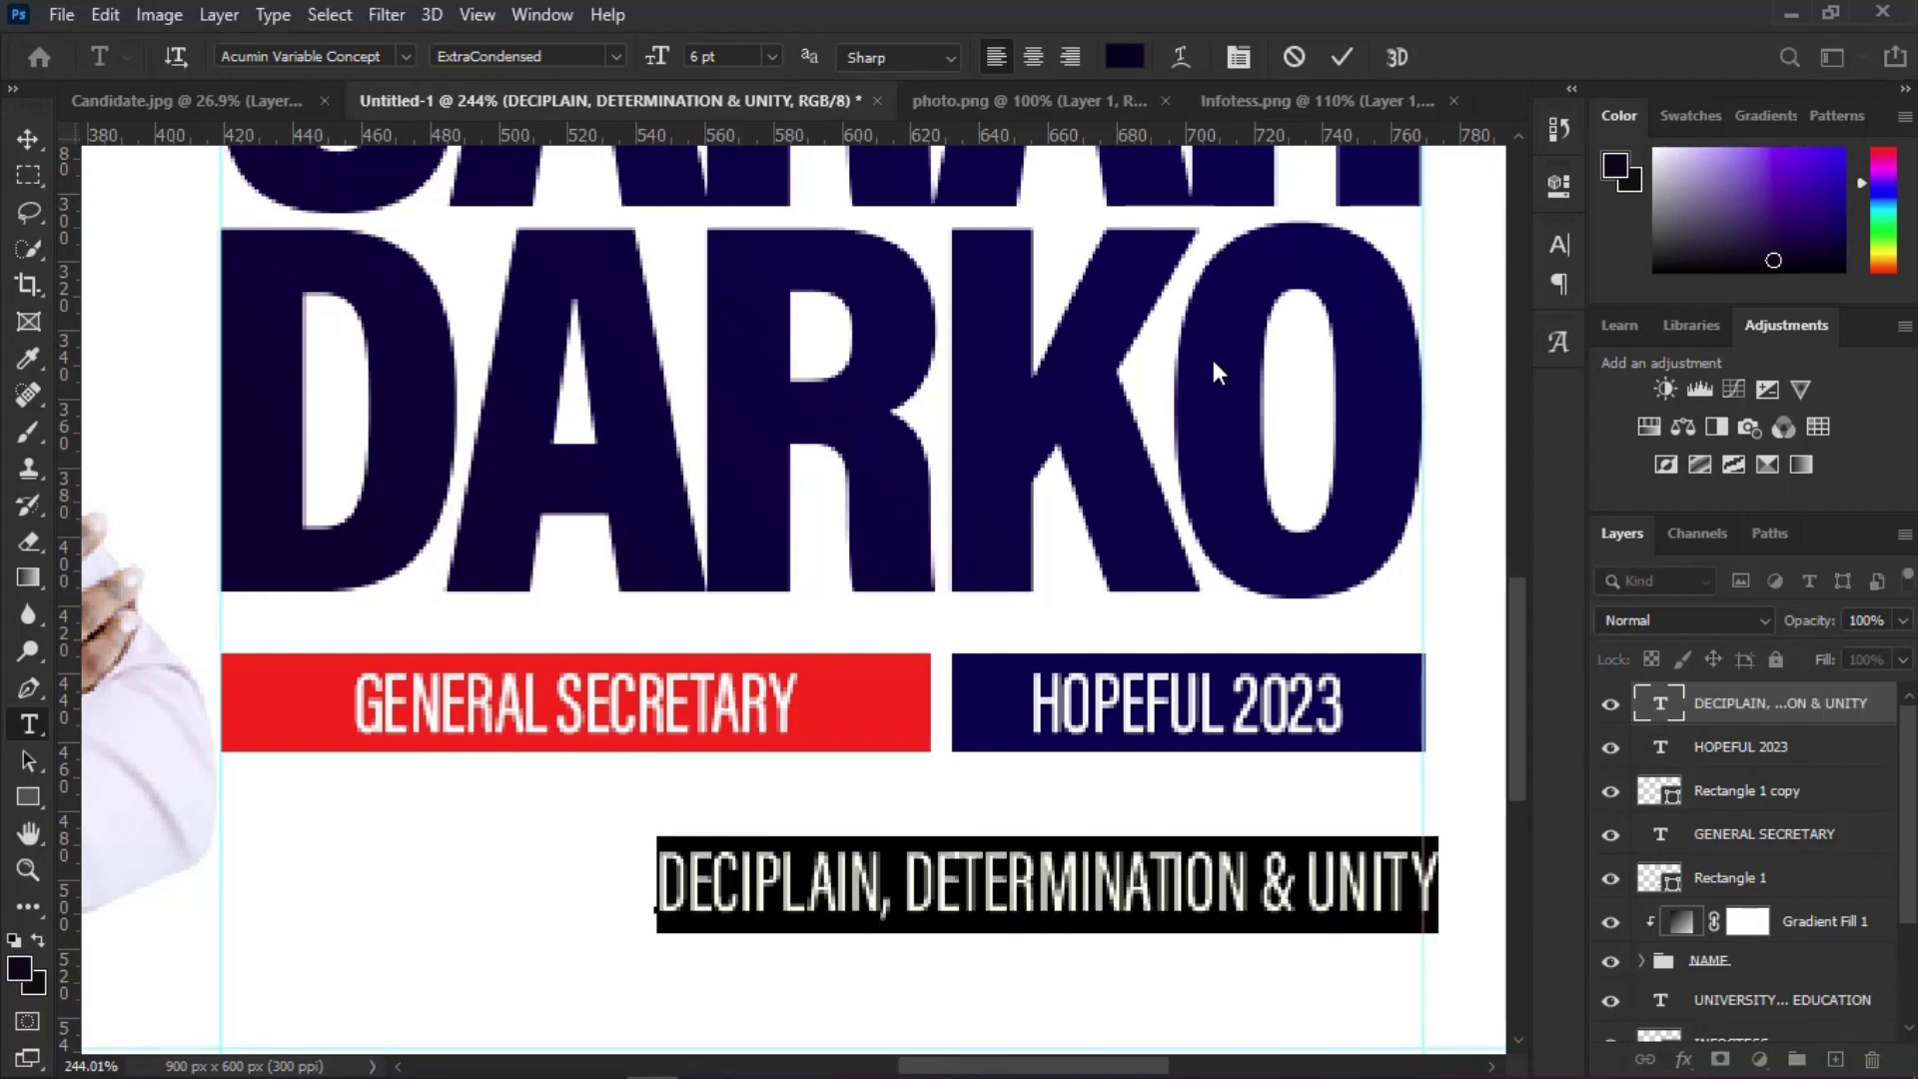
click(614, 56)
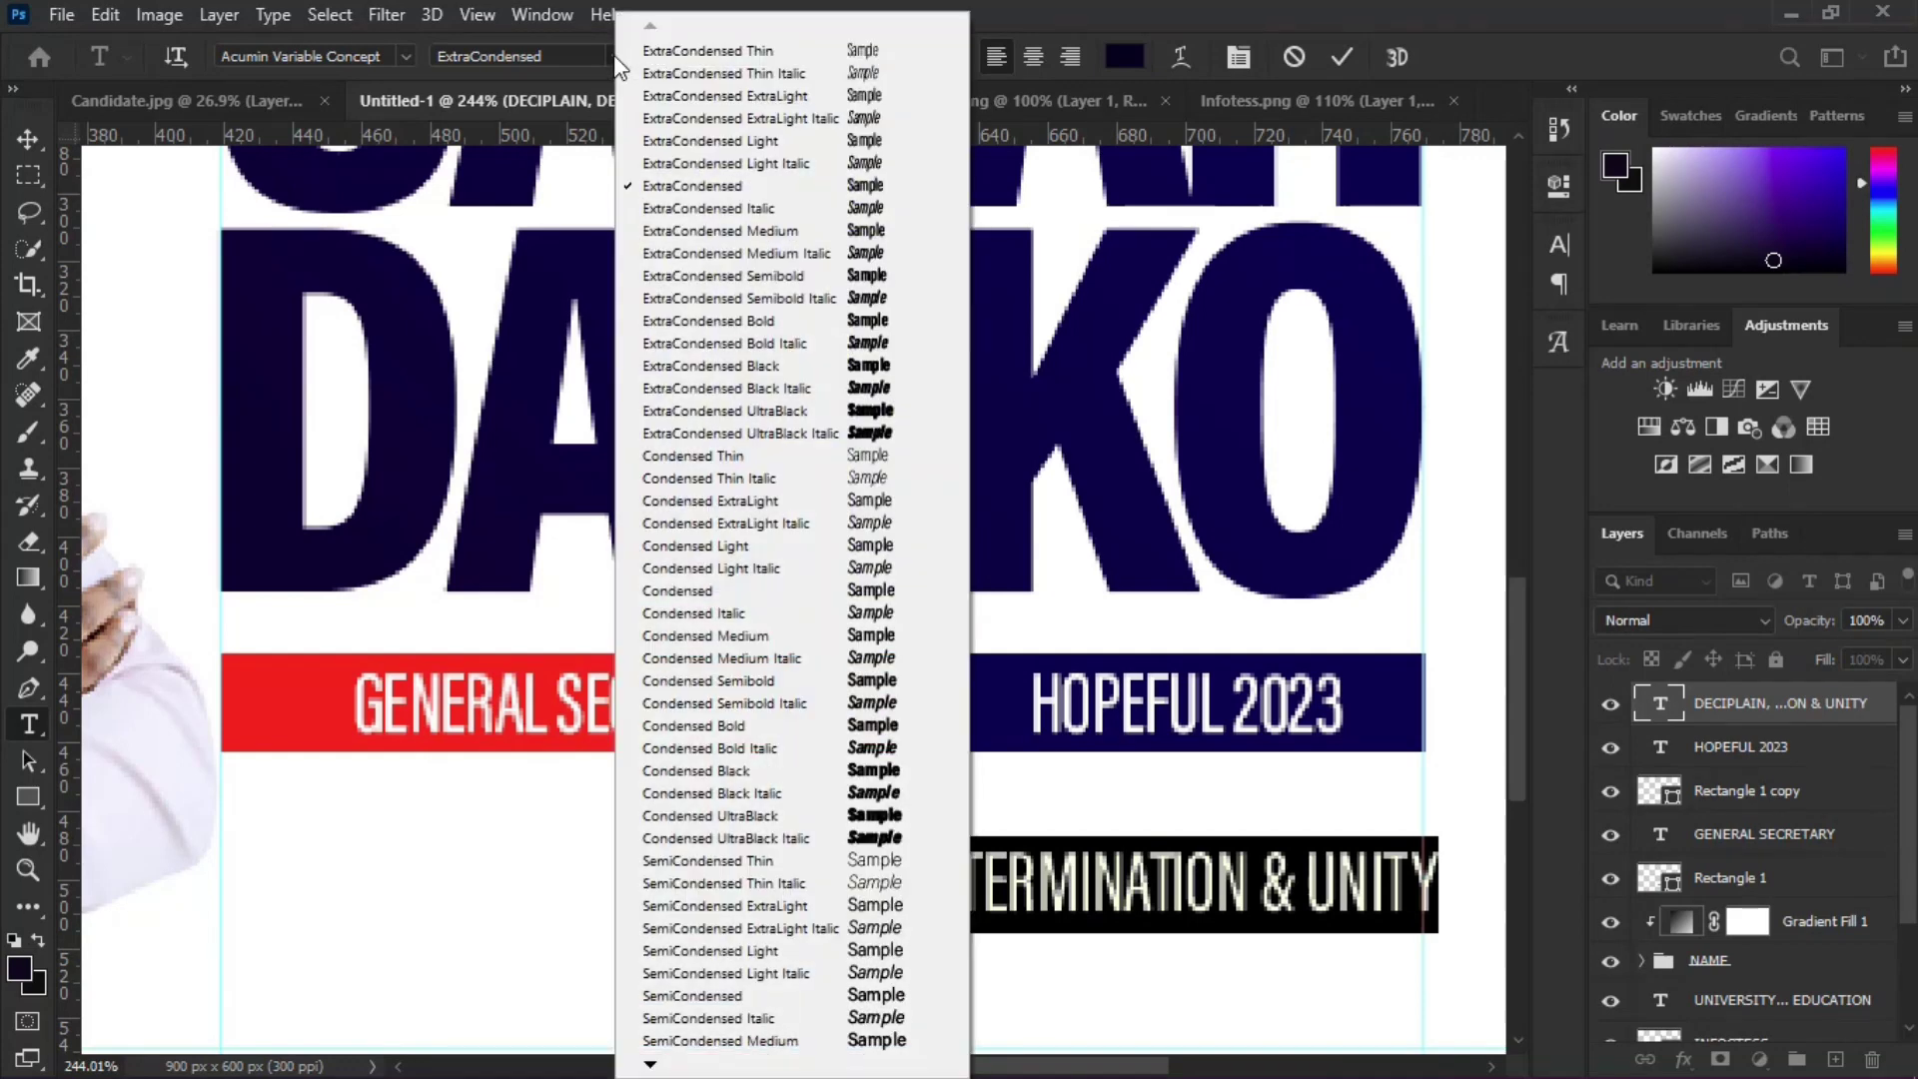
click(861, 317)
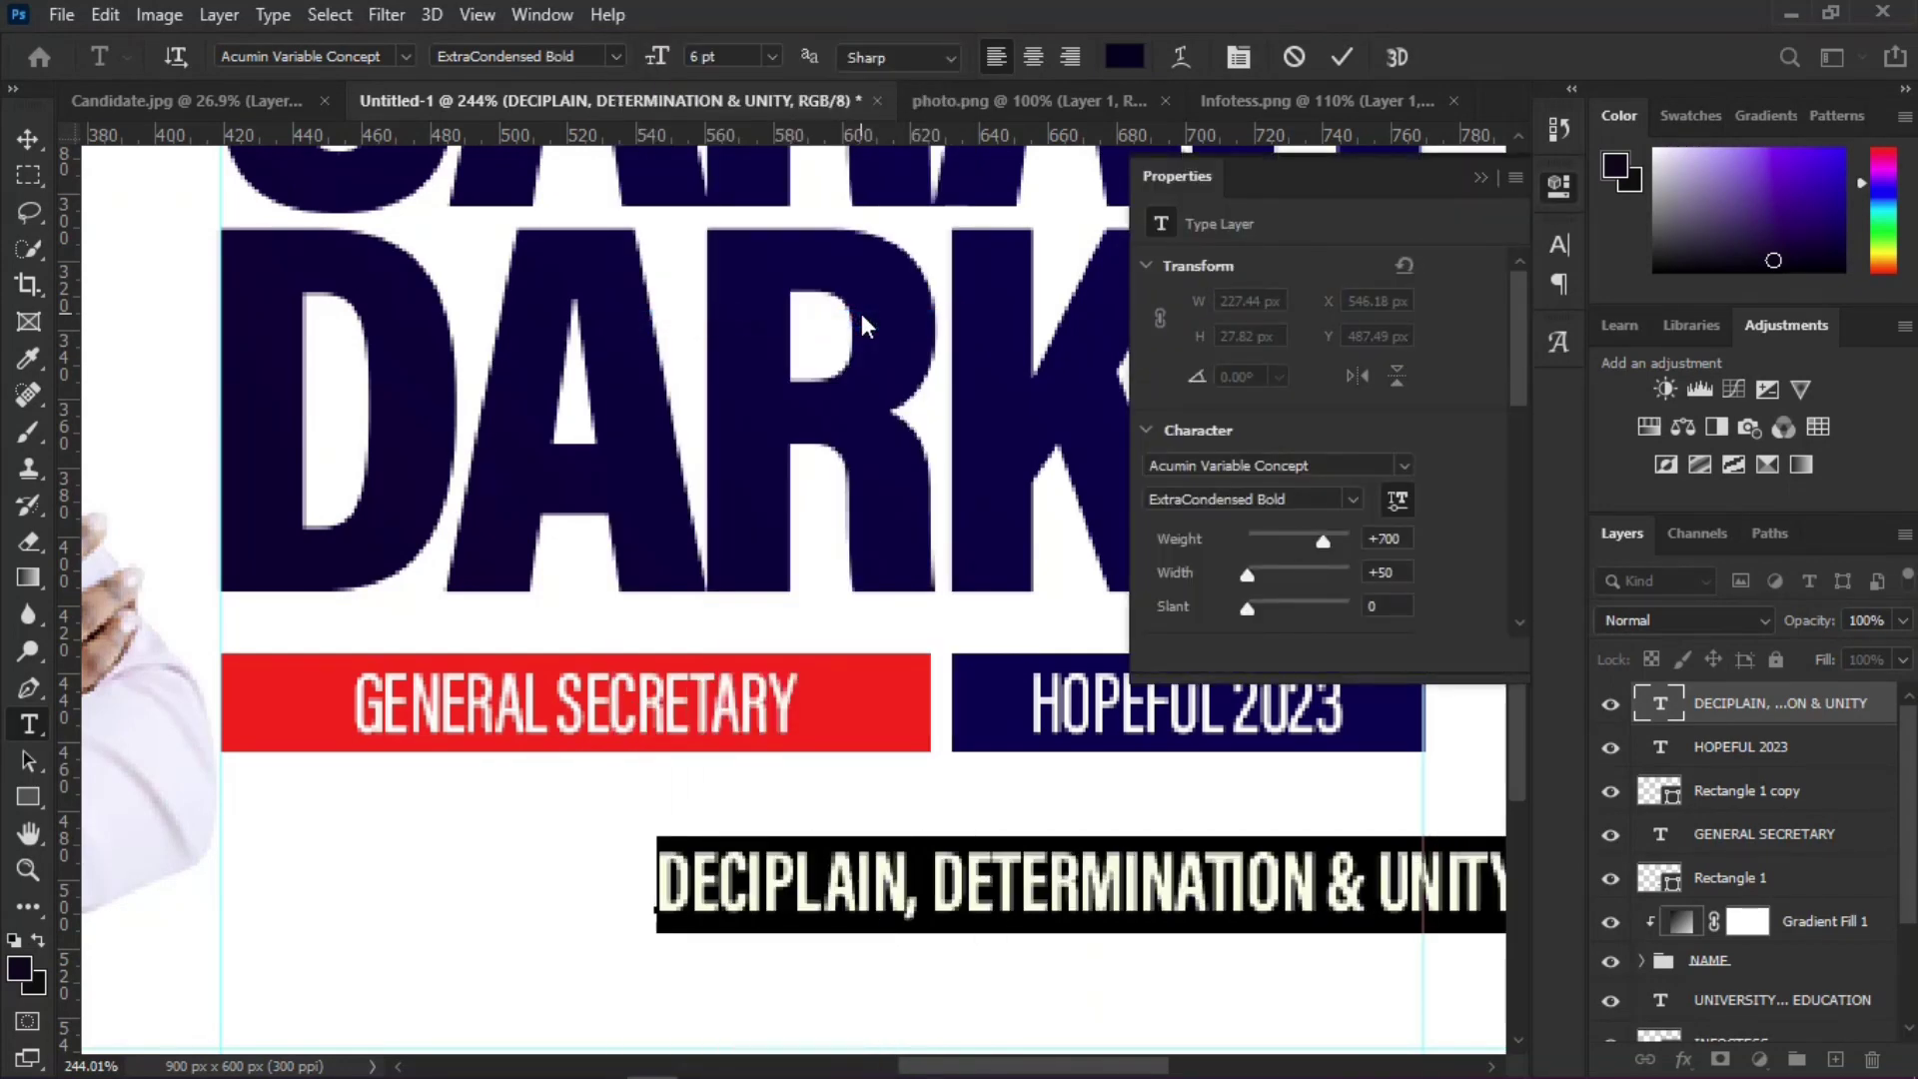
click(1478, 179)
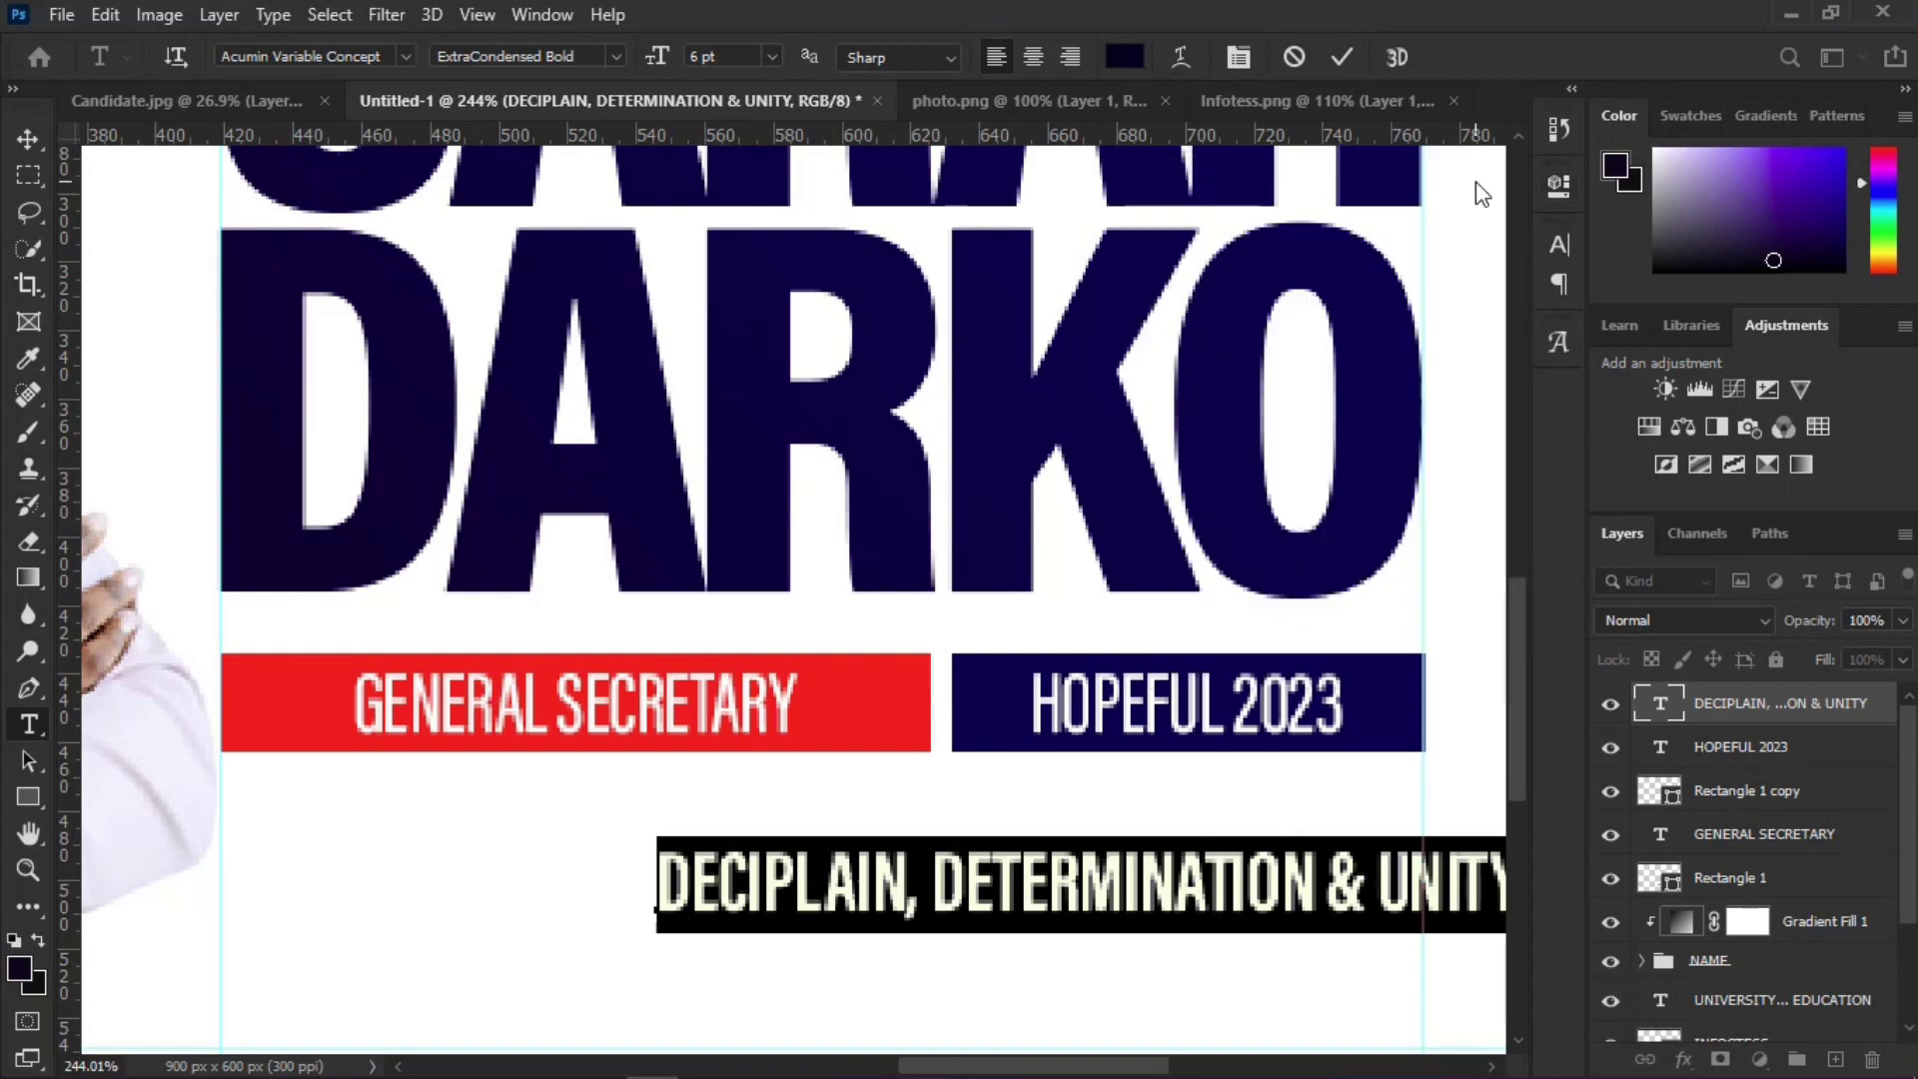
click(1784, 716)
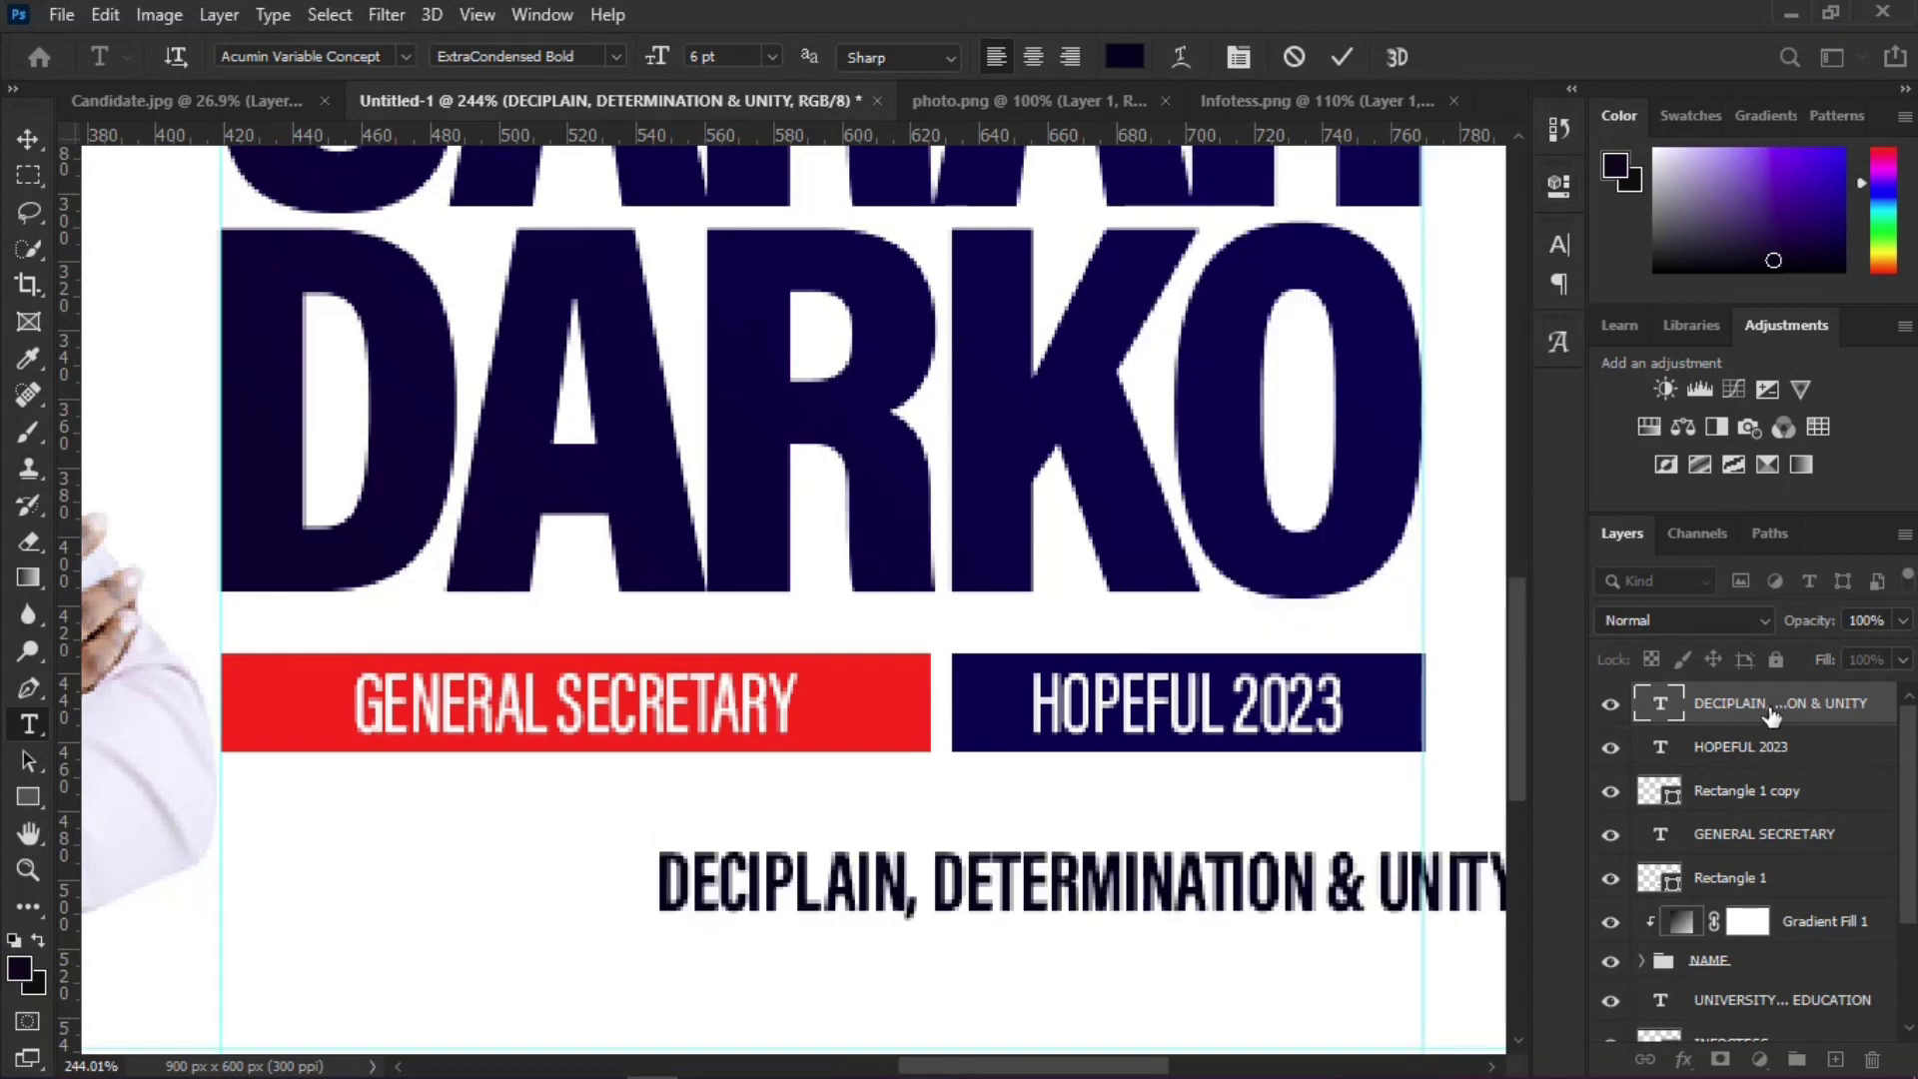
Step: Scale the slogan down to about three-quarters size
scroll(806, 816, down, 1)
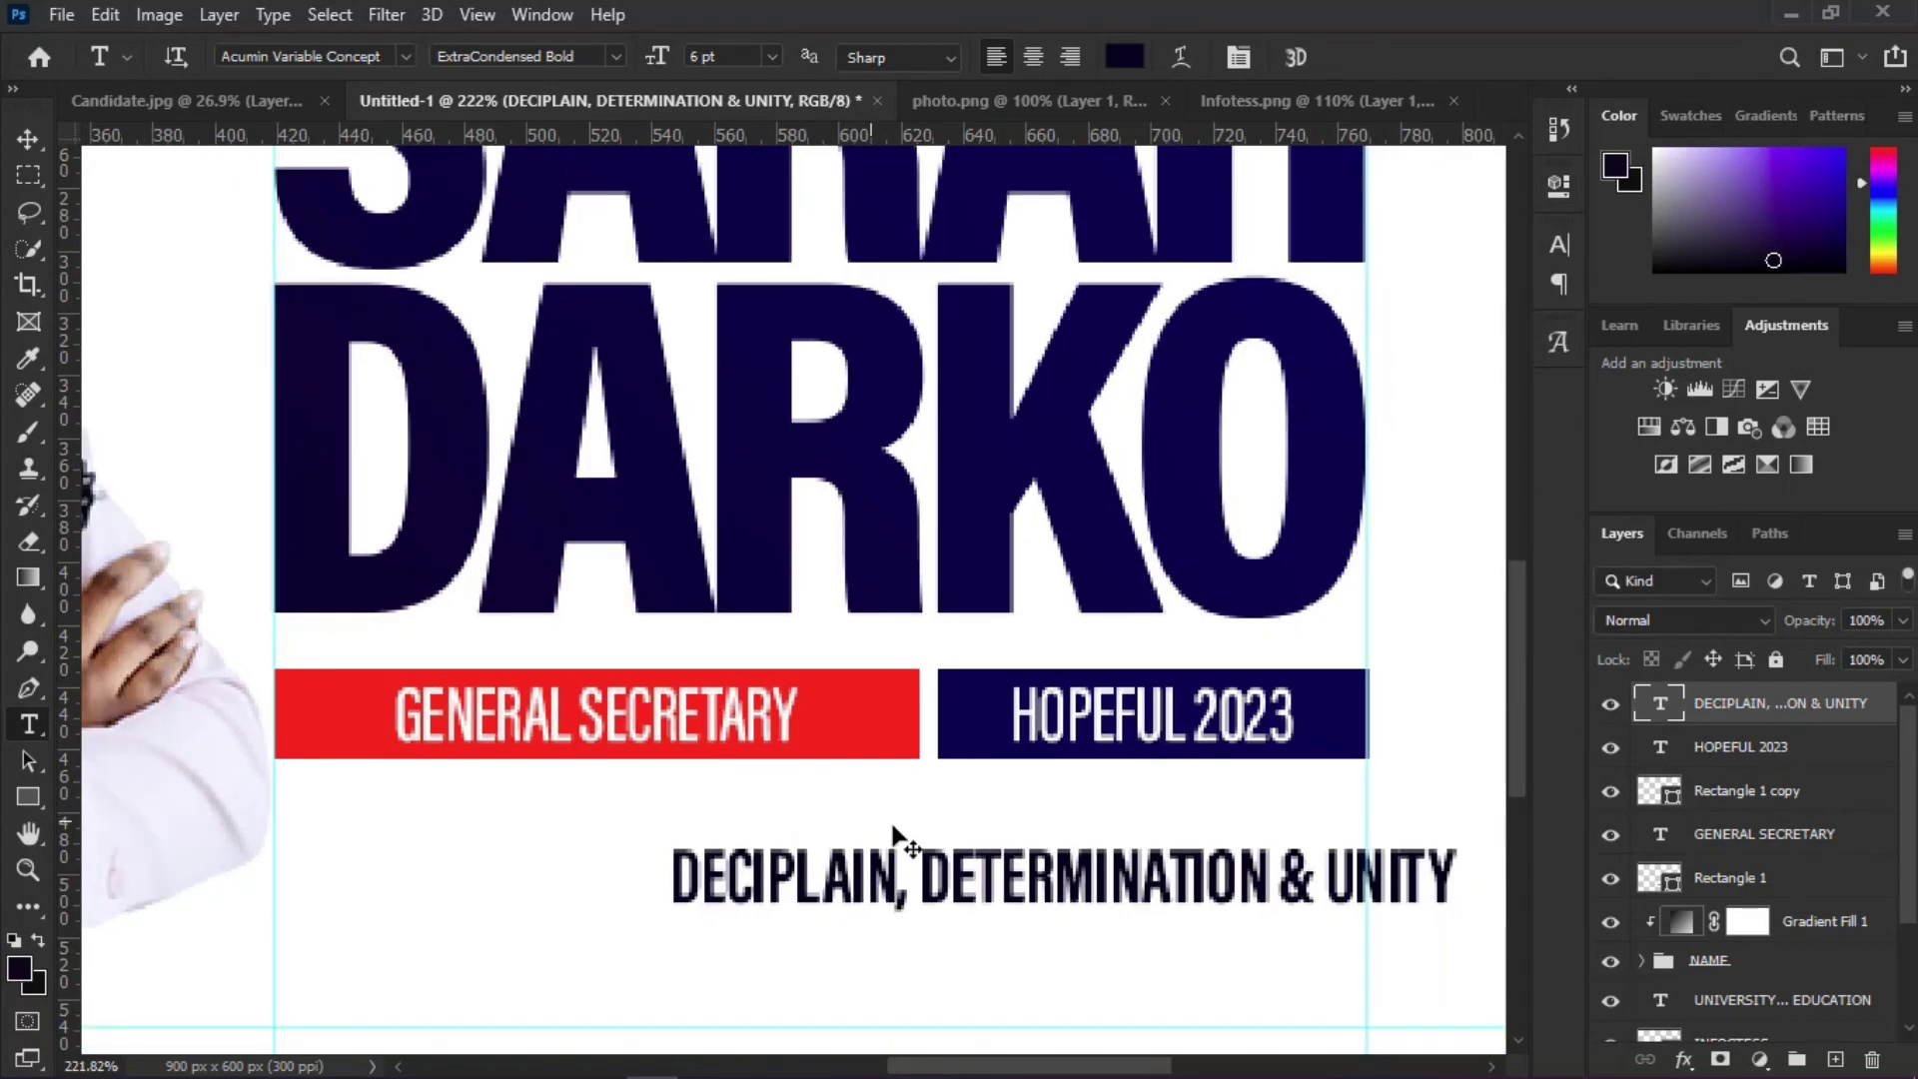
key(ctrl+t)
drag(1461, 935, 1359, 844)
key(Return)
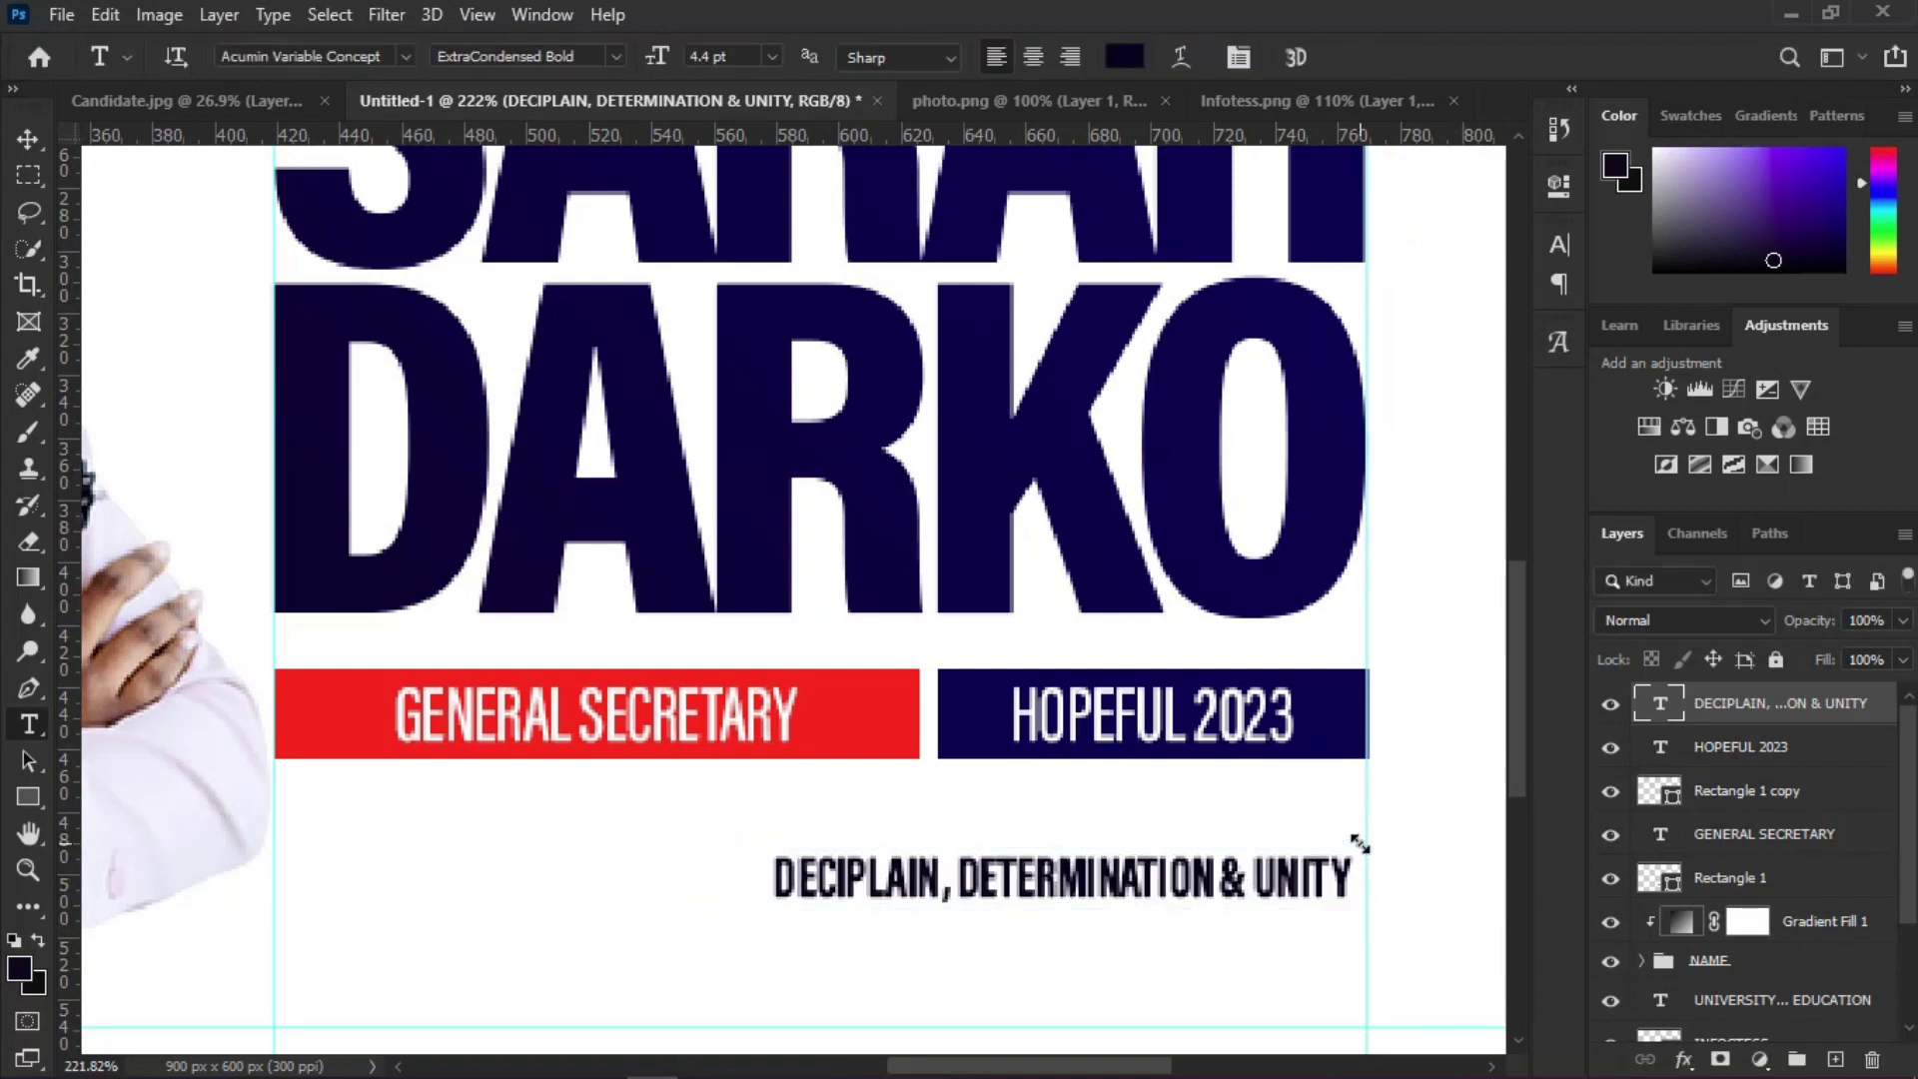
click(24, 175)
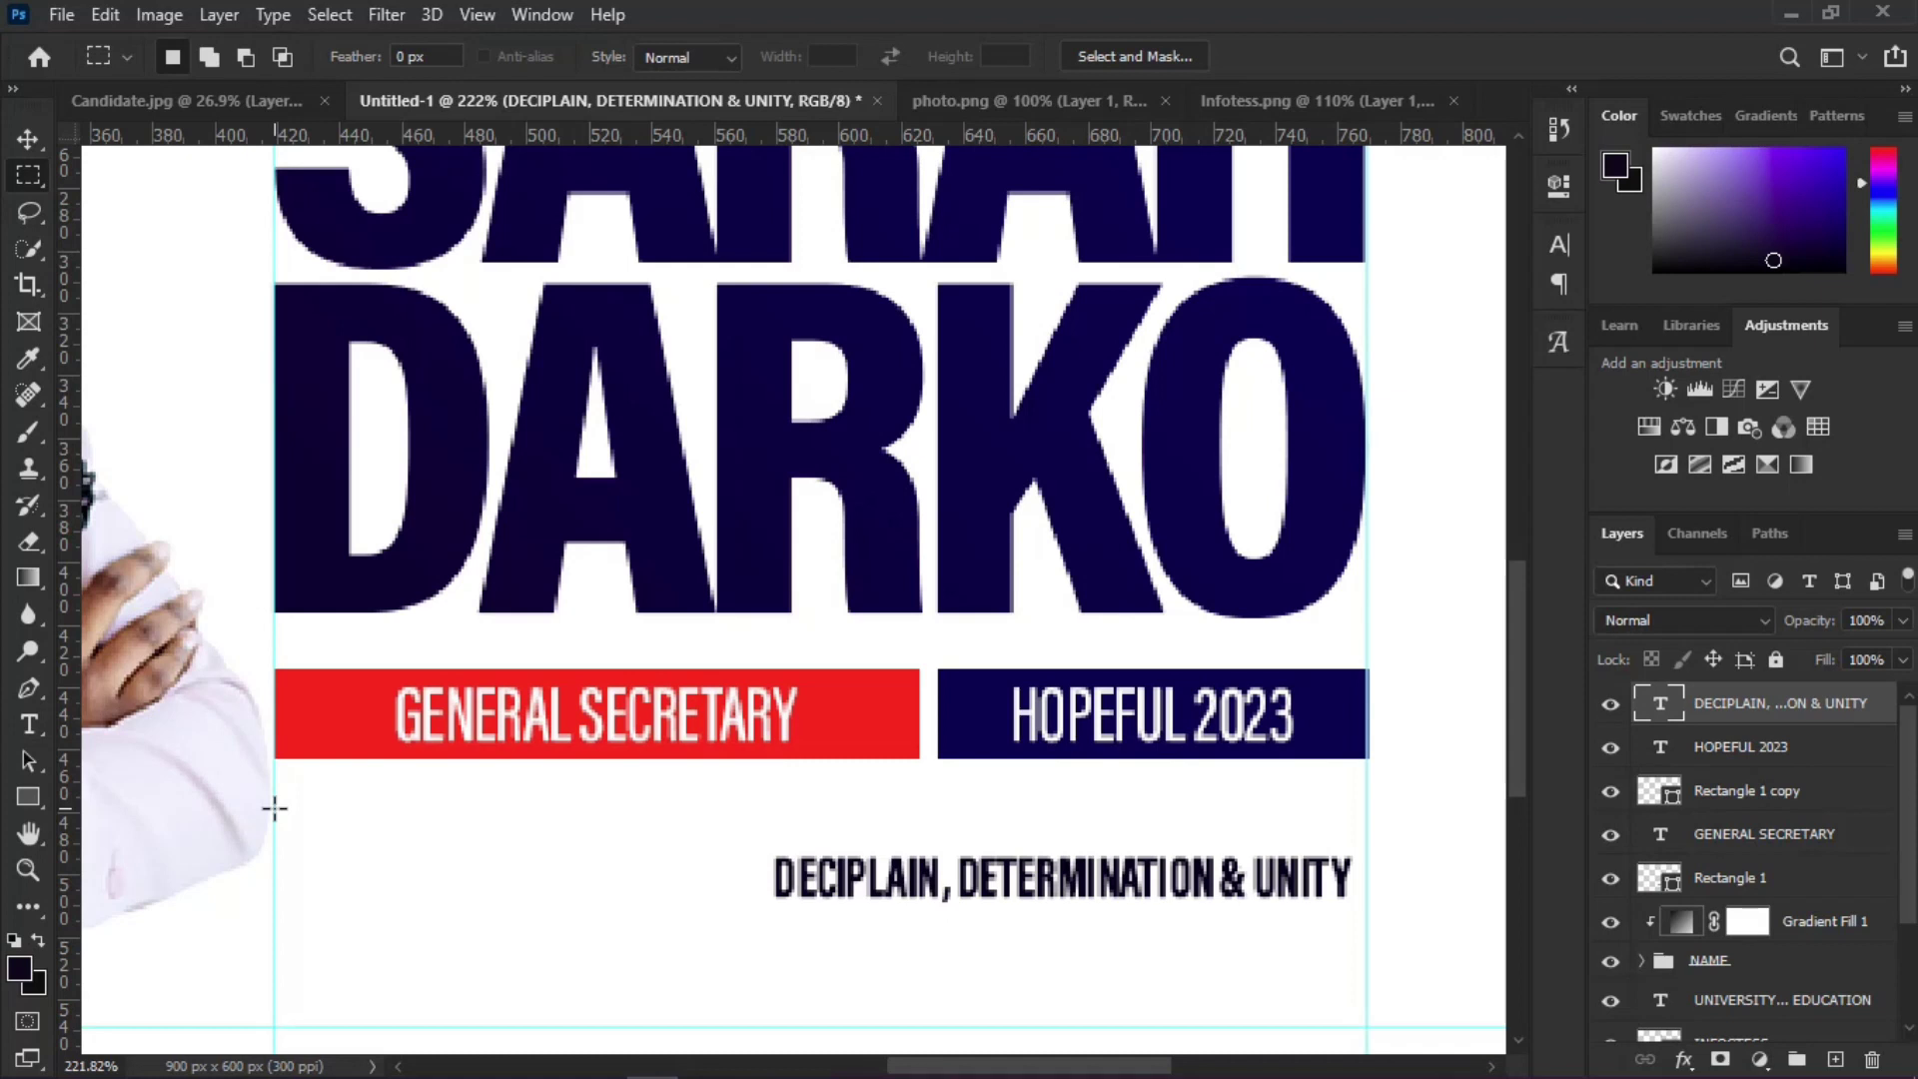
Step: Marquee the guide column around the slogan and centre the slogan horizontally within it
drag(273, 803, 549, 848)
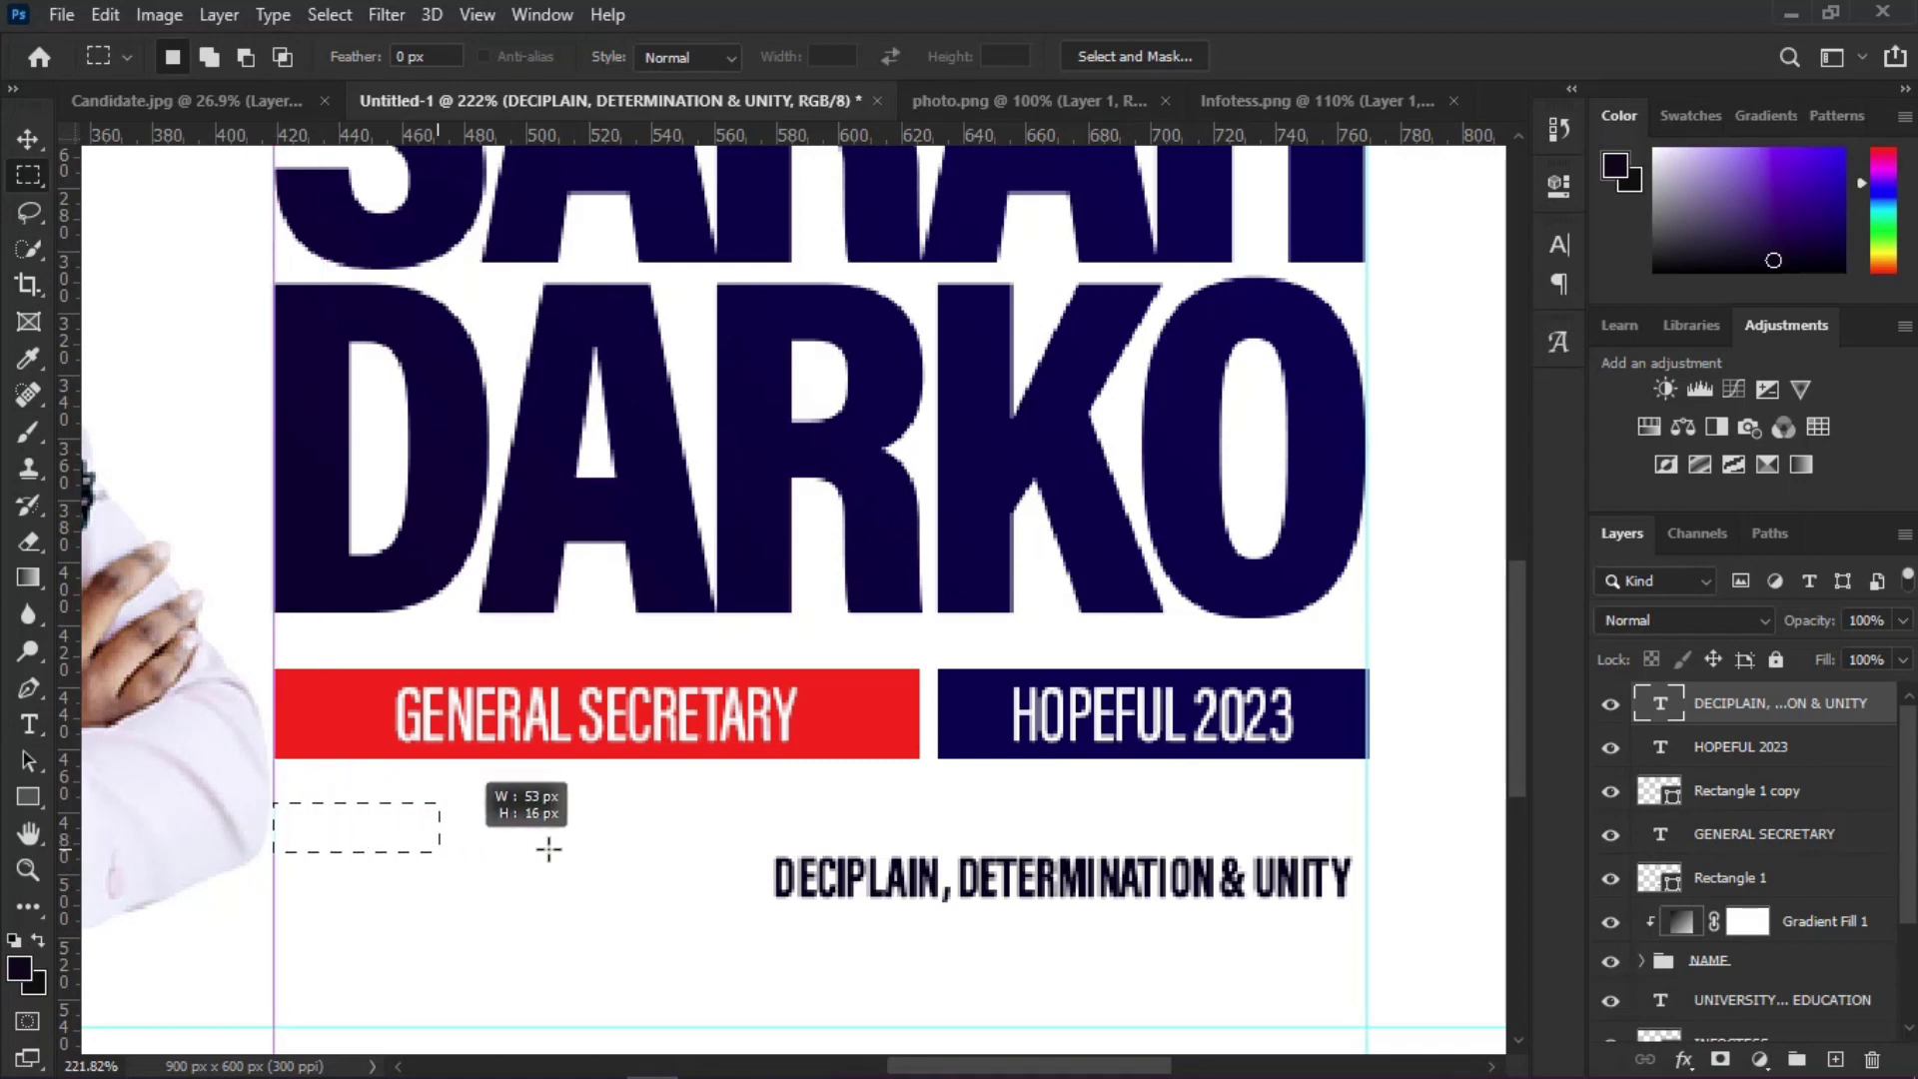
drag(1267, 842, 1368, 937)
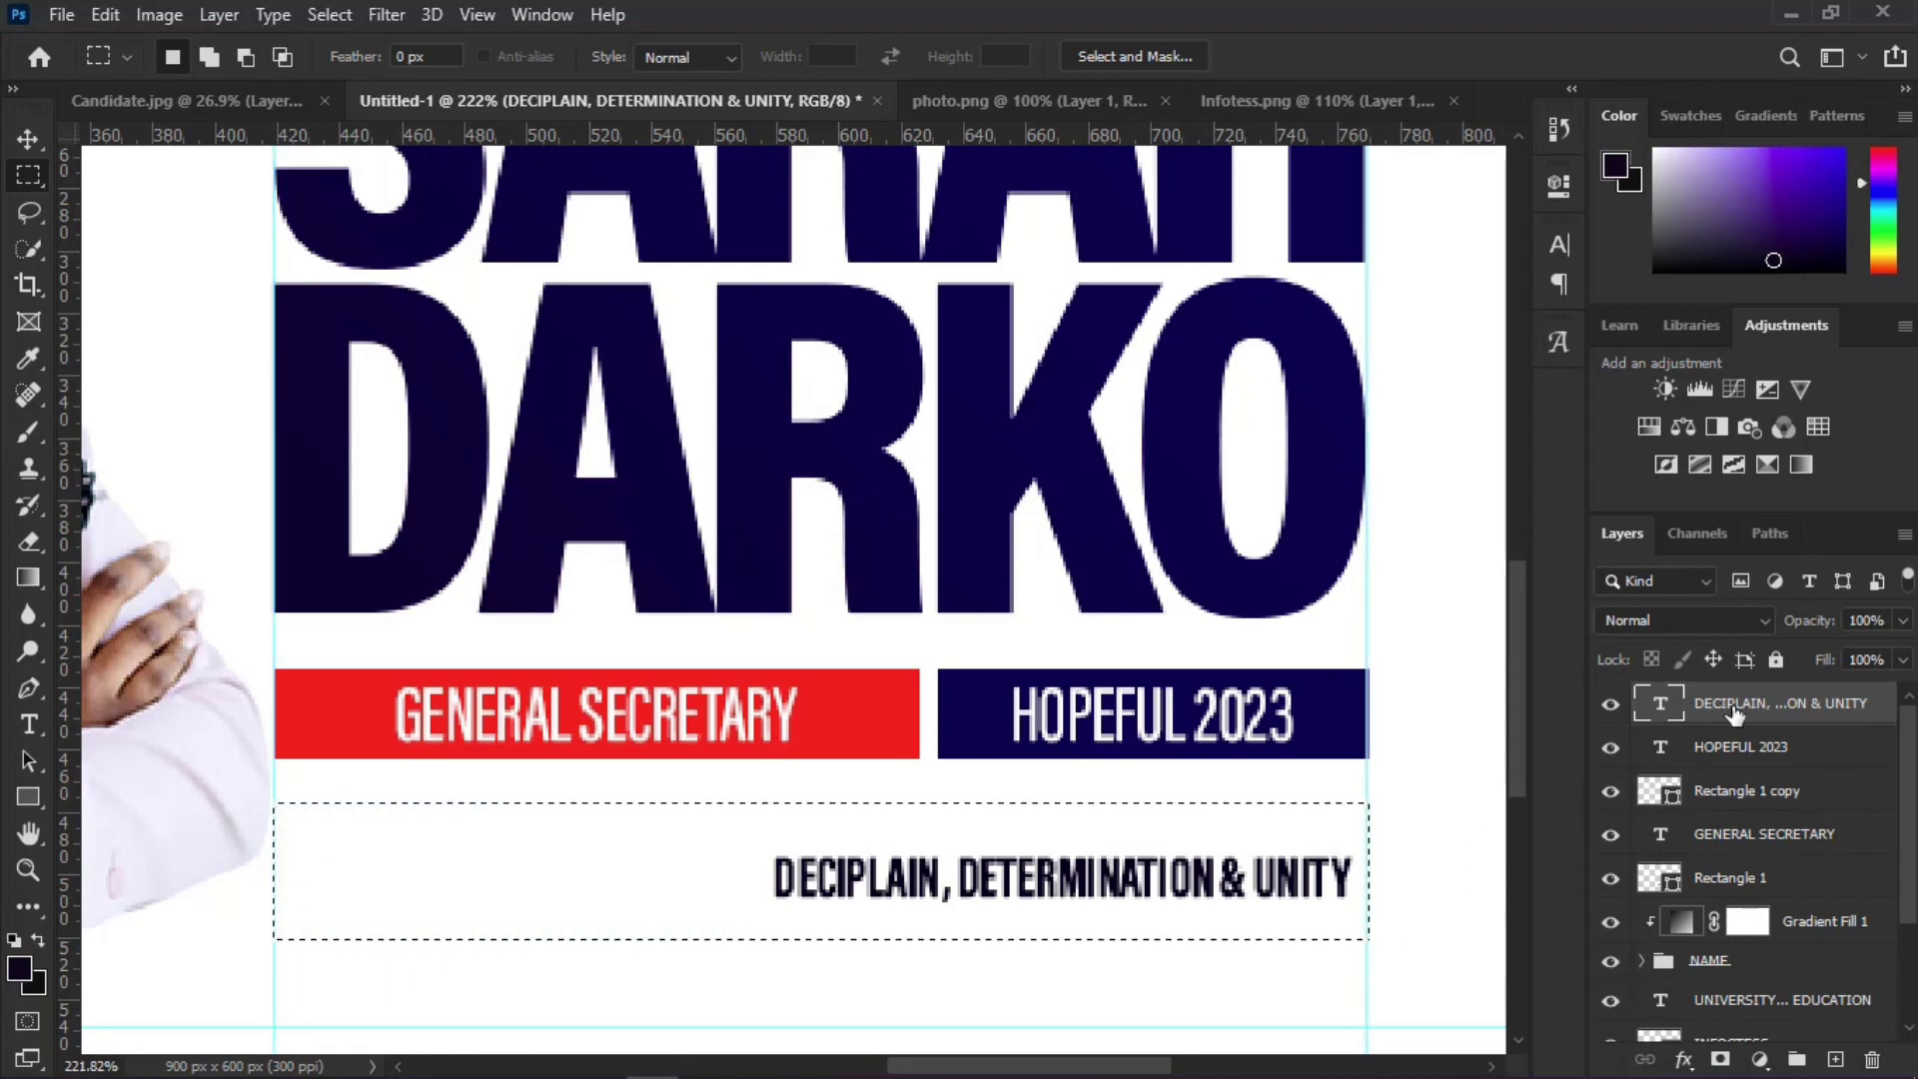
click(21, 146)
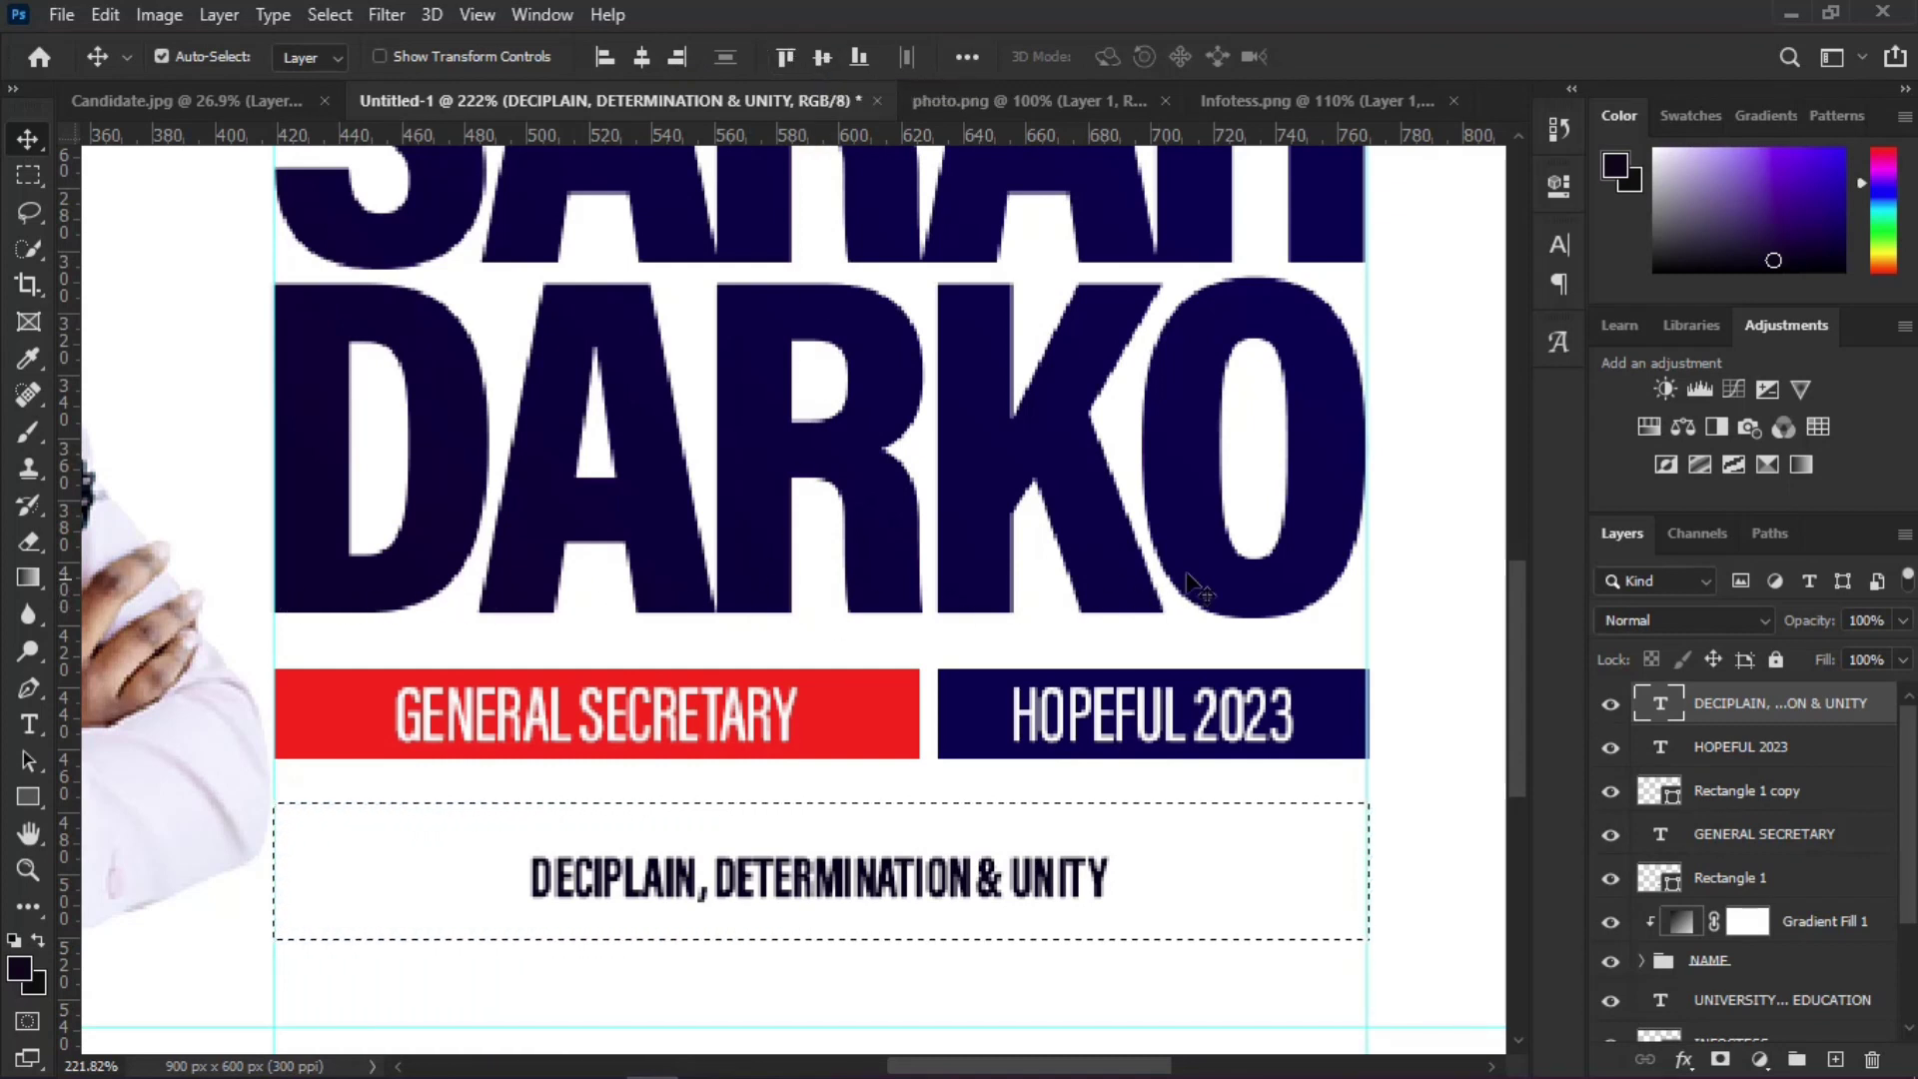
key(ctrl)
scroll(967, 632, down, 6)
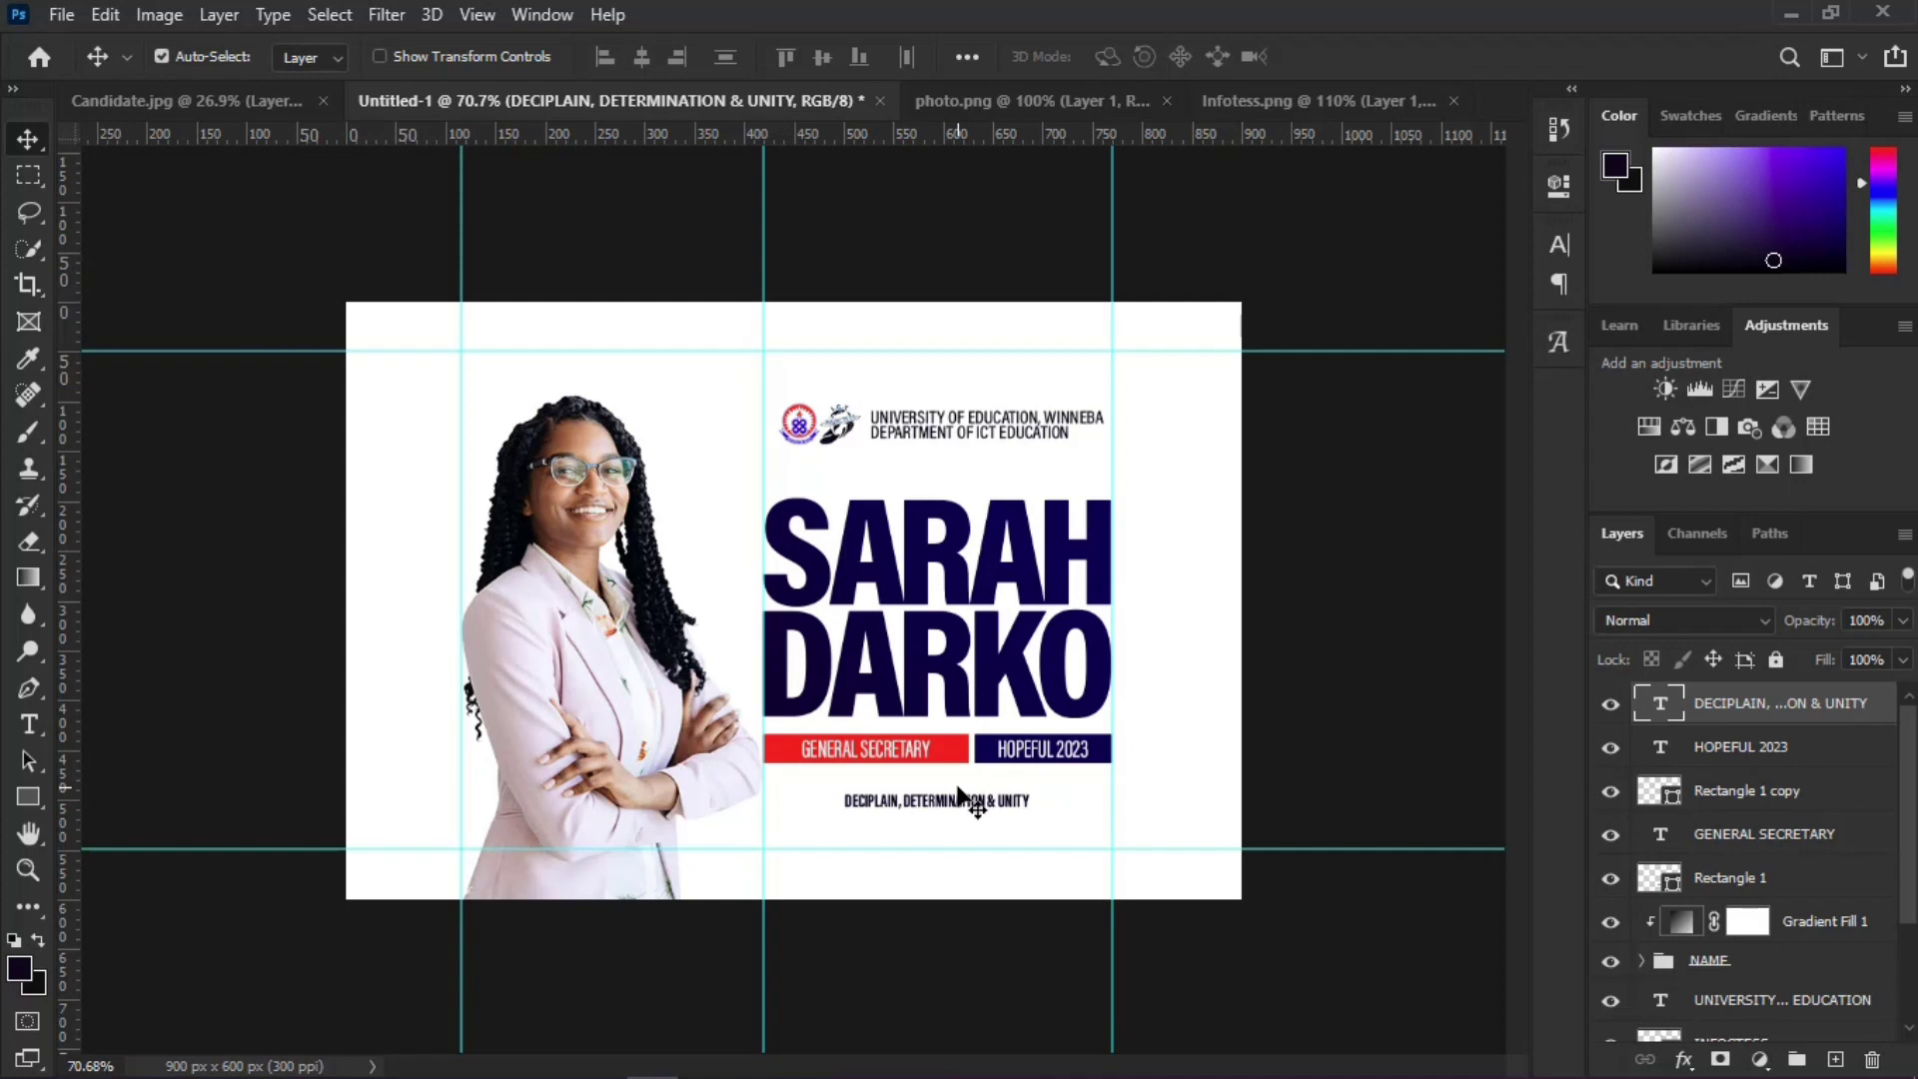
Step: Select the Background layer and show the new fill or adjustment layer options
scroll(961, 804, up, 2)
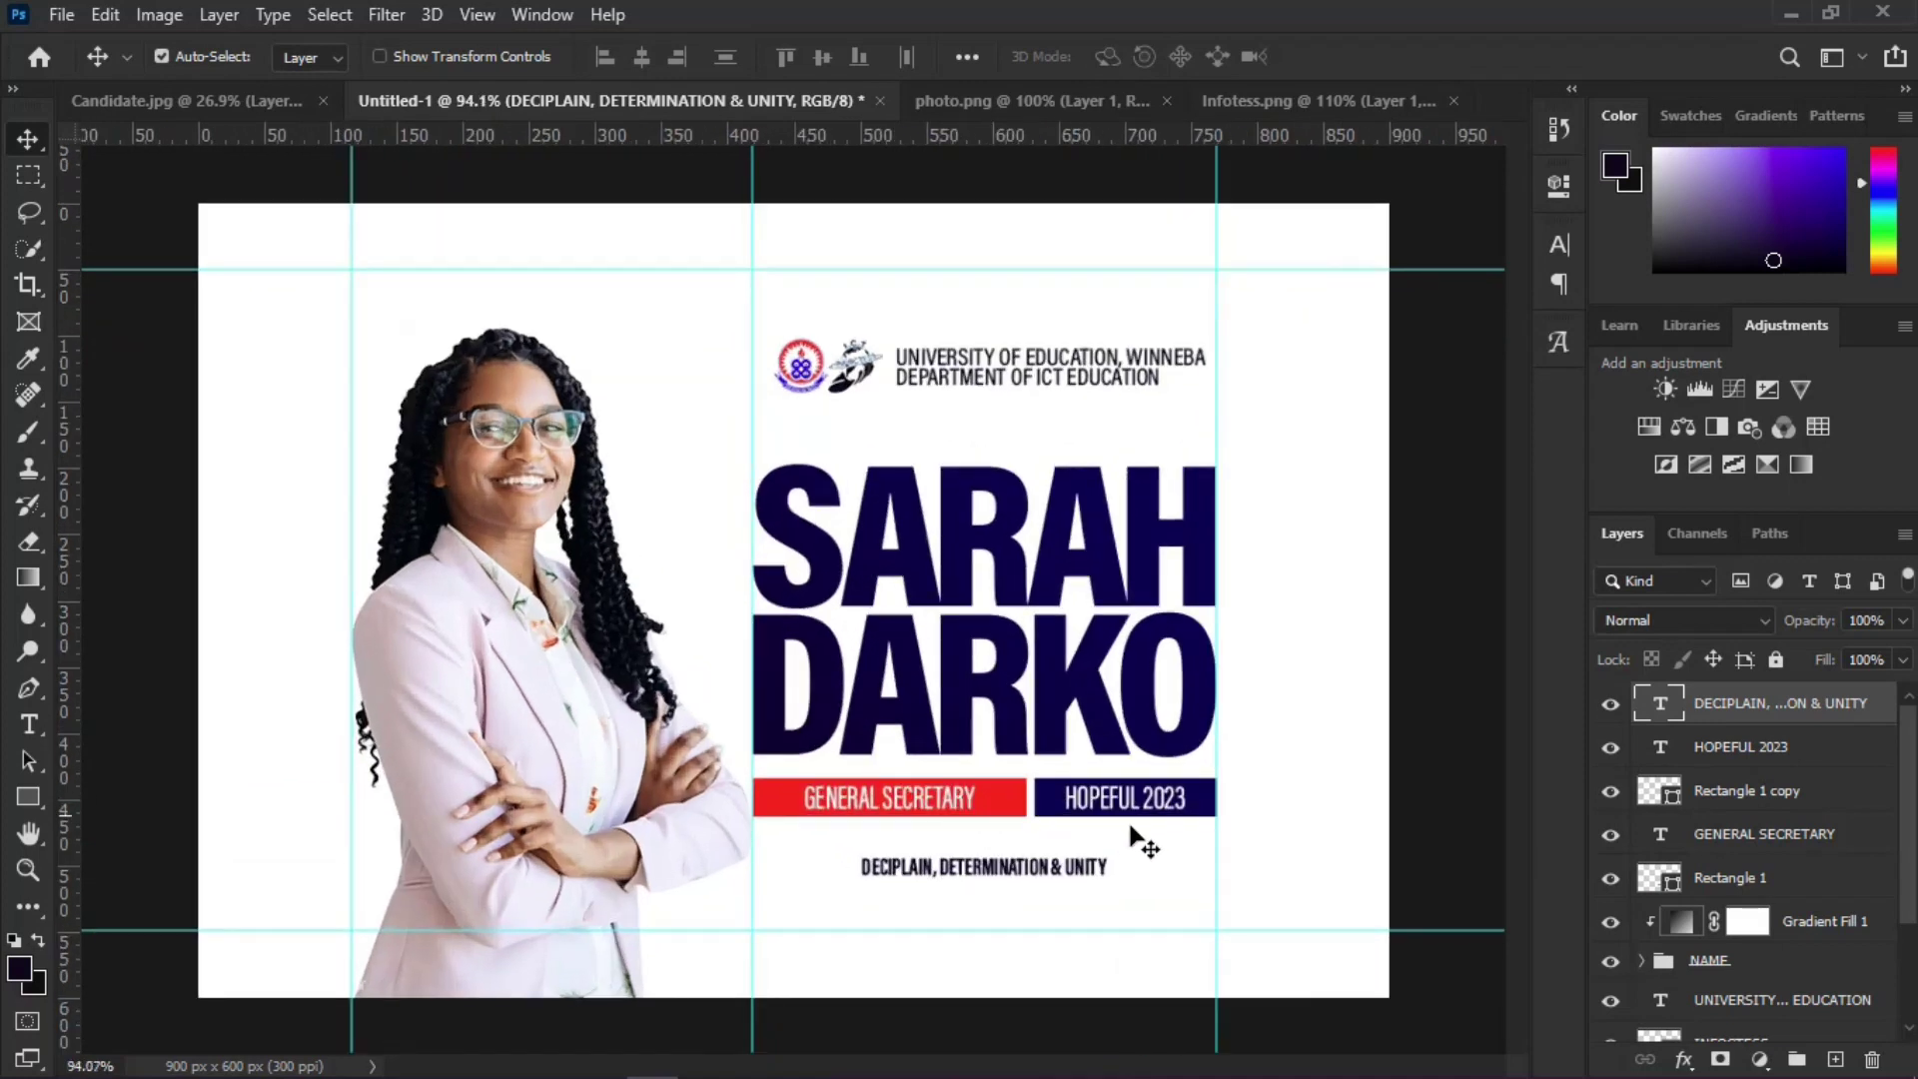
scroll(1744, 960, down, 3)
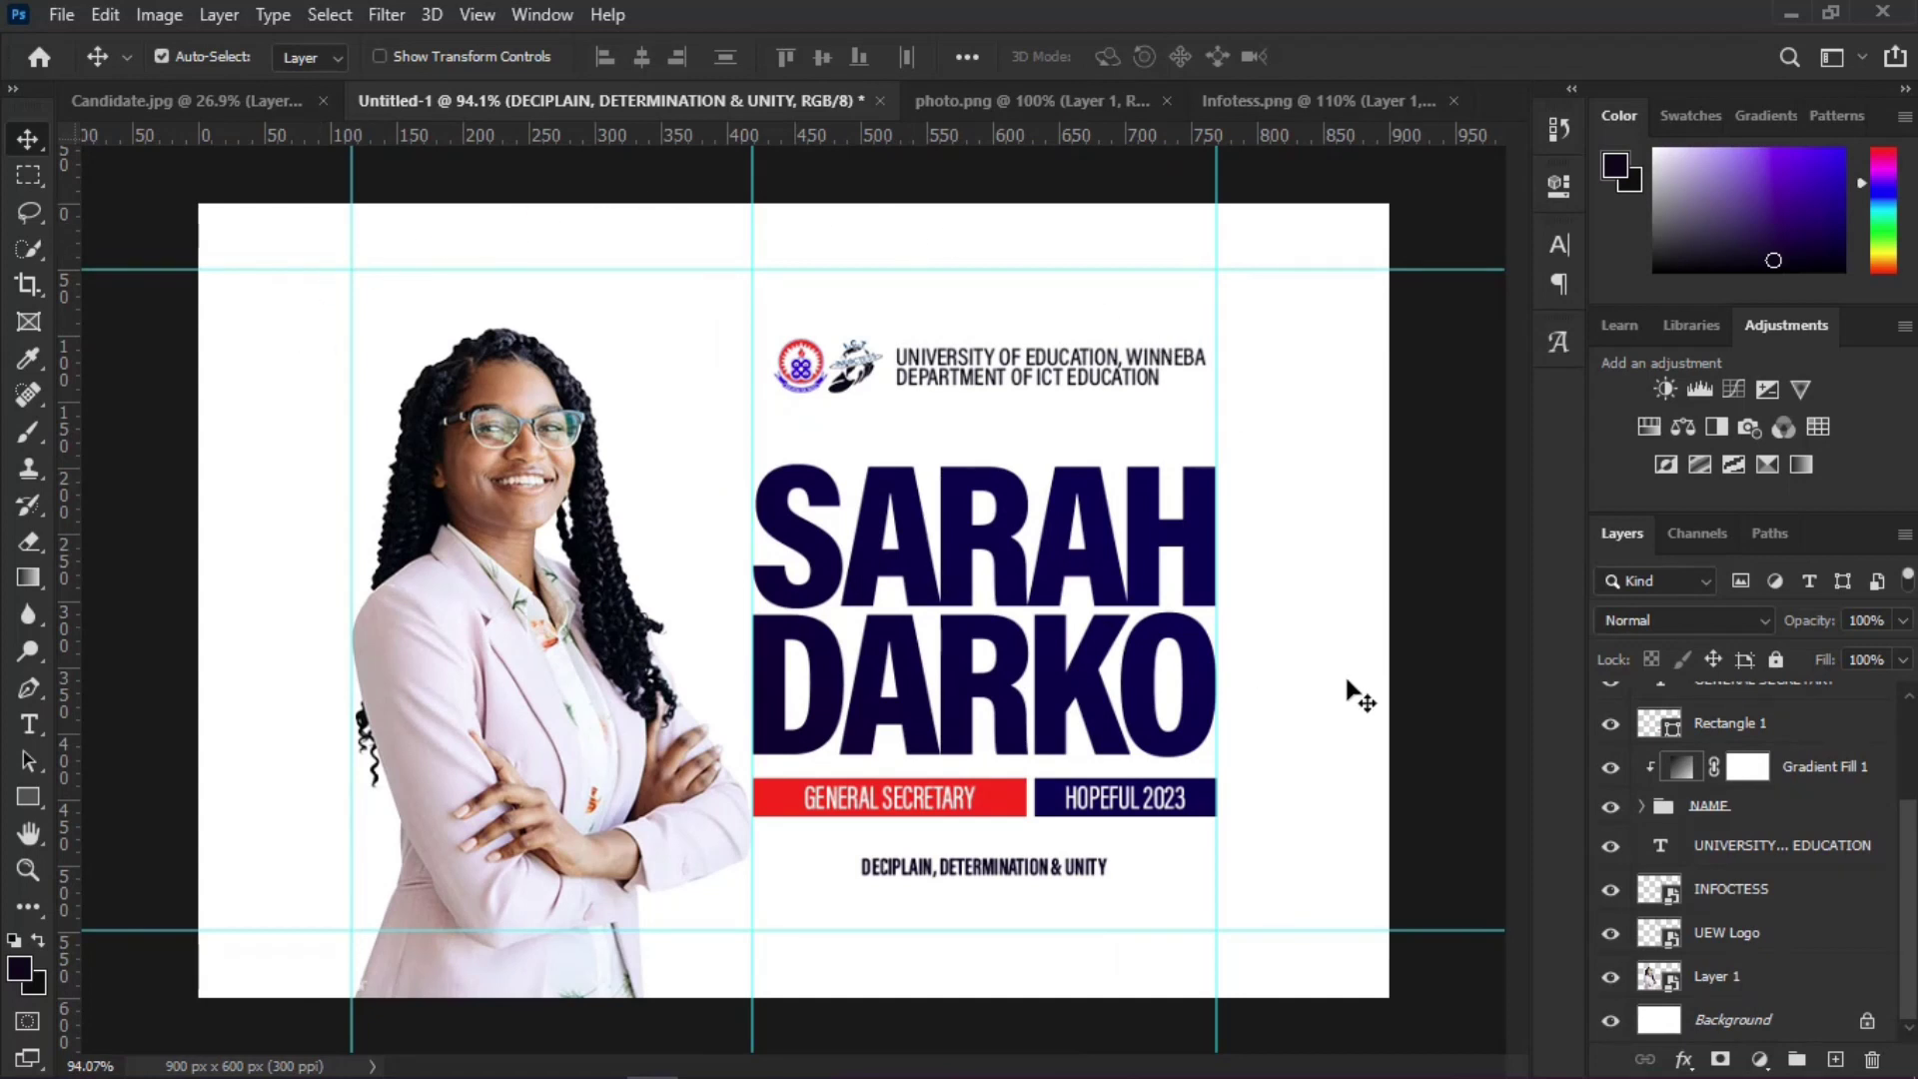
click(1758, 1018)
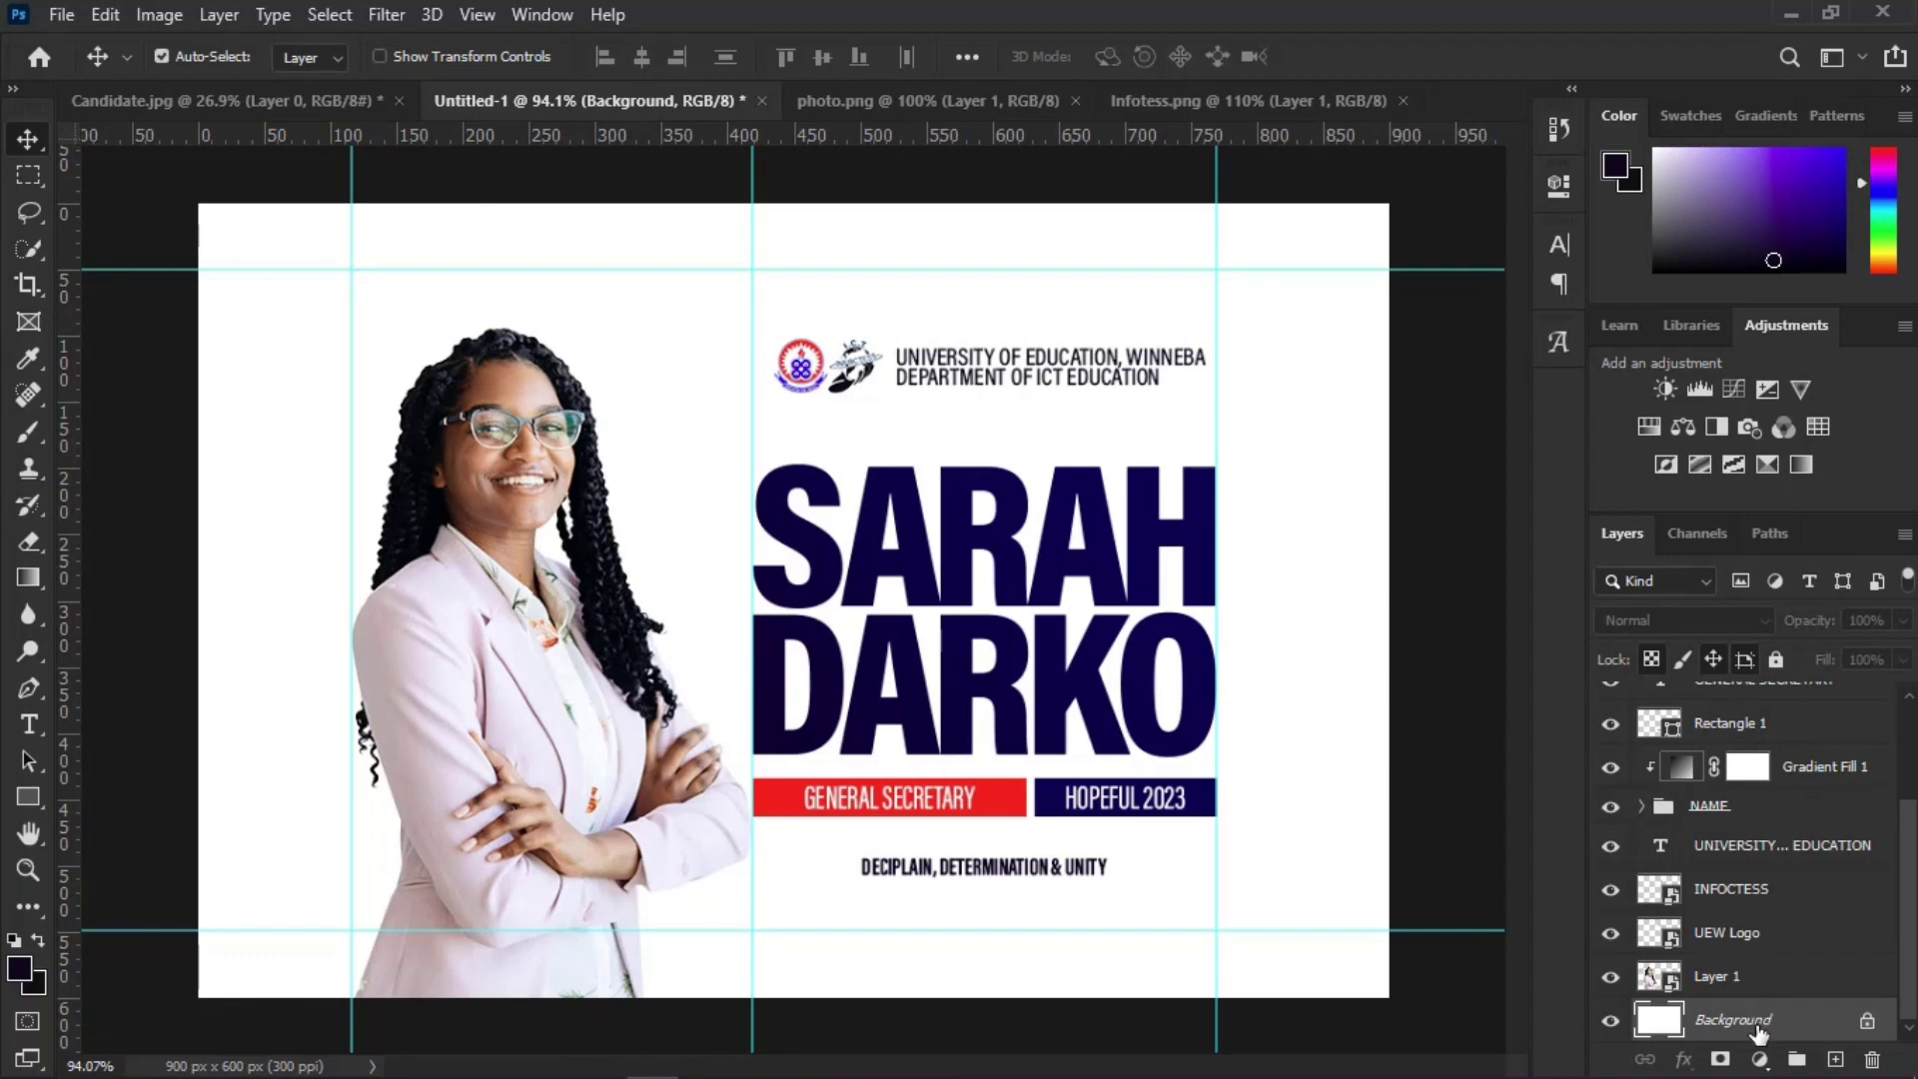
click(1759, 1059)
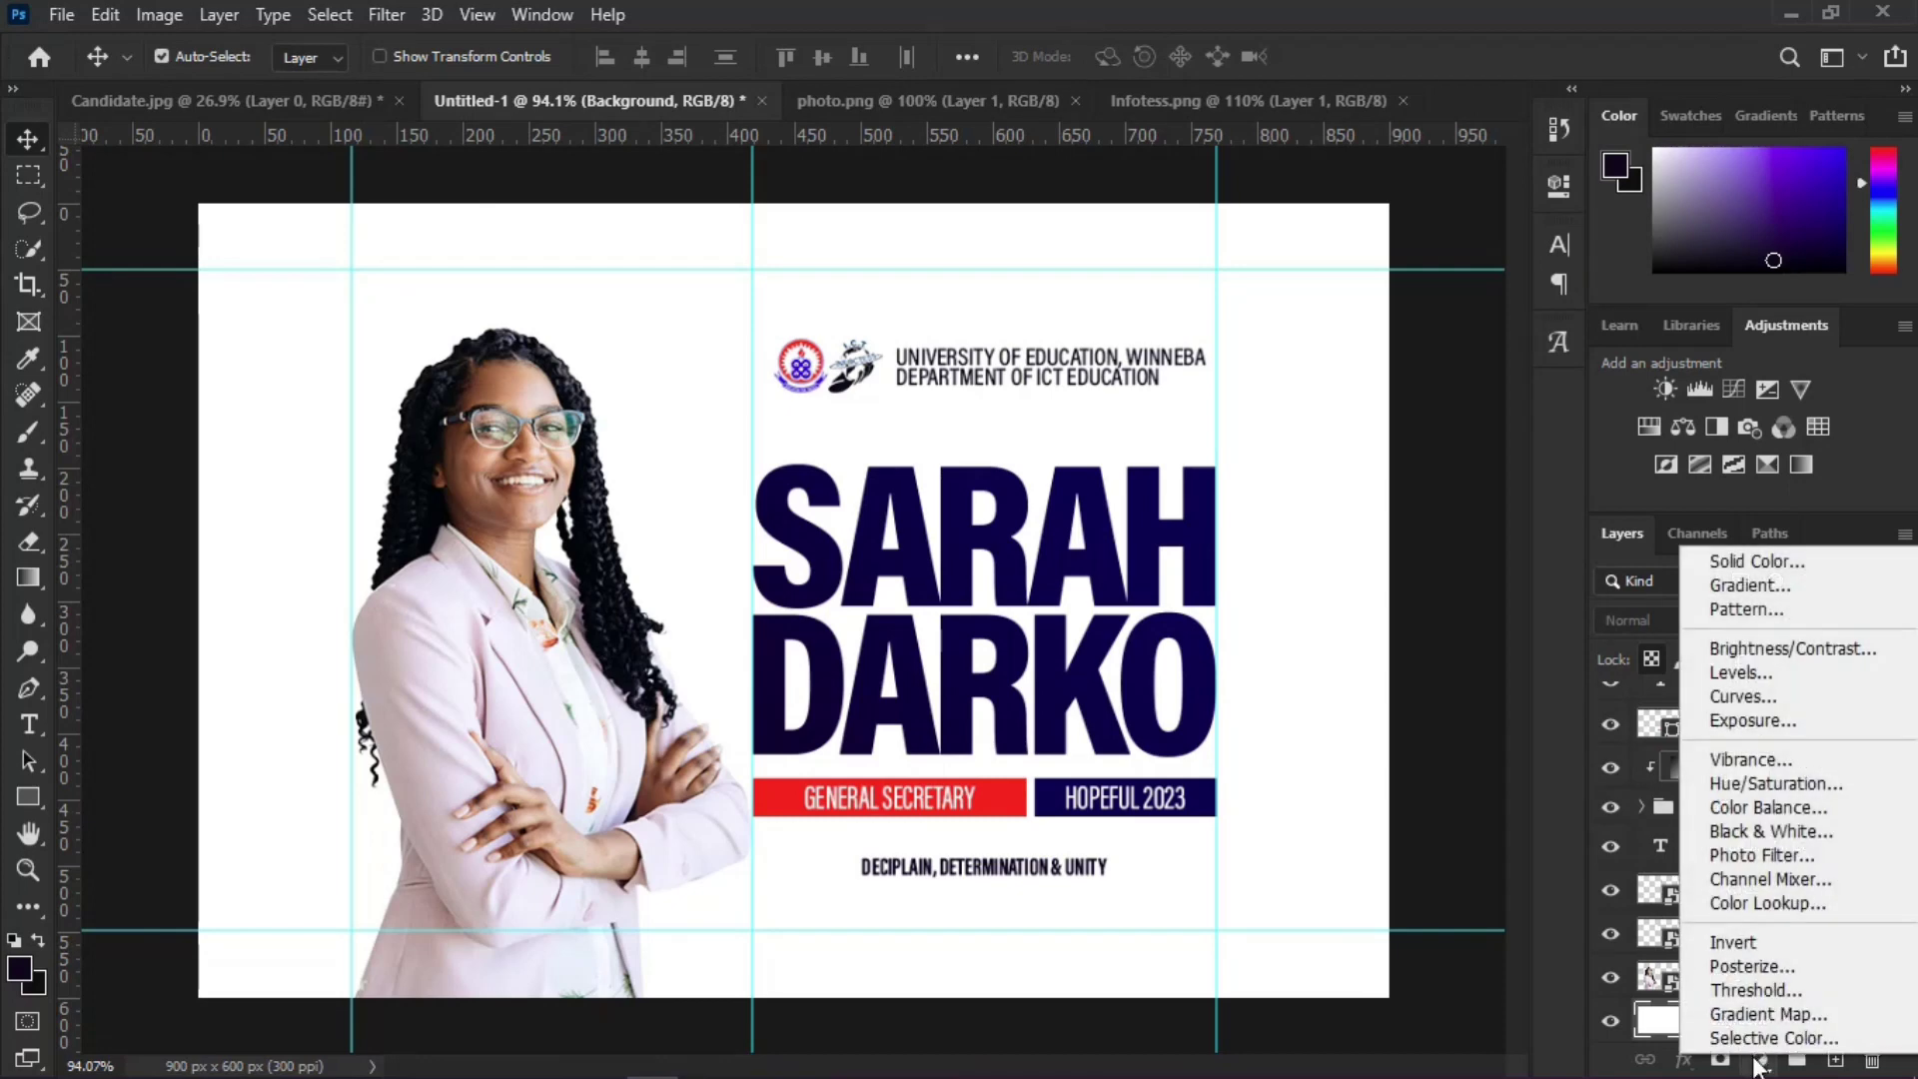
Step: Add a gradient fill layer using the Blues > Blue_01 preset
click(1743, 592)
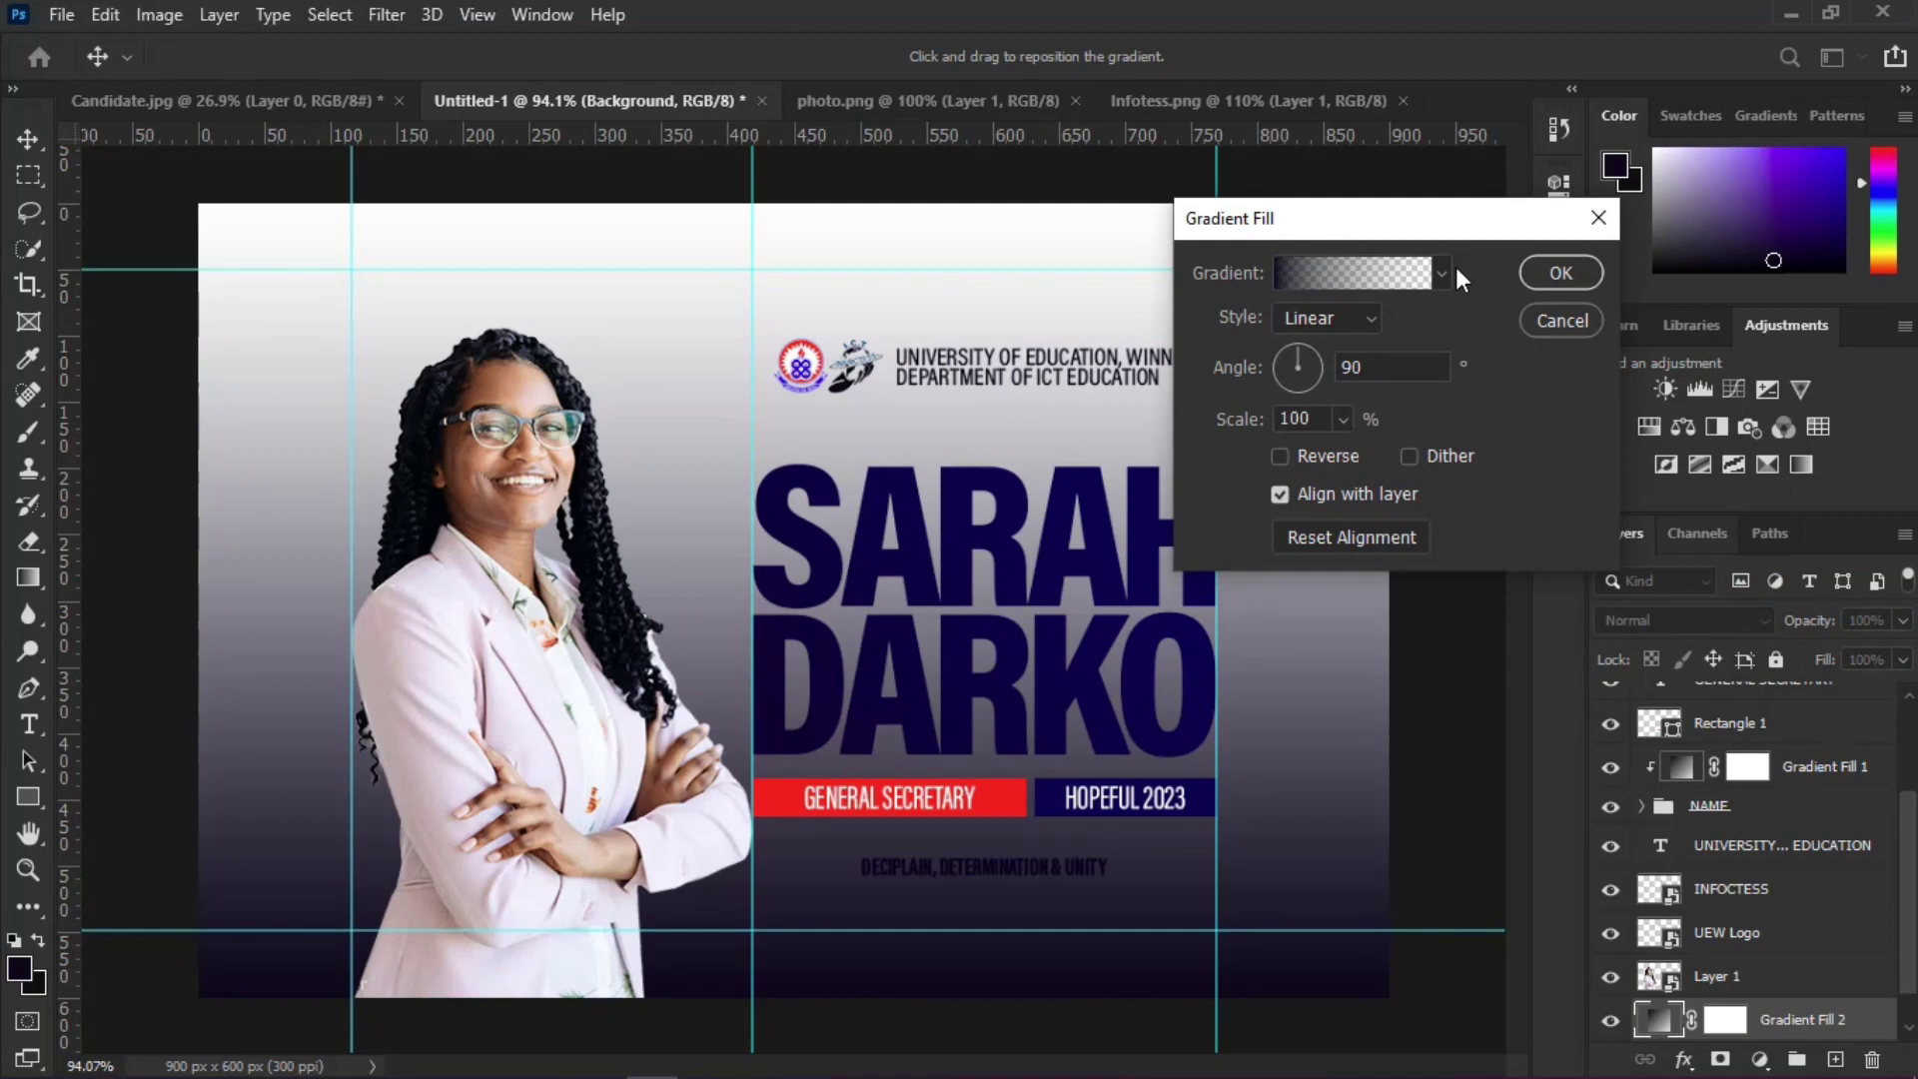
click(1391, 268)
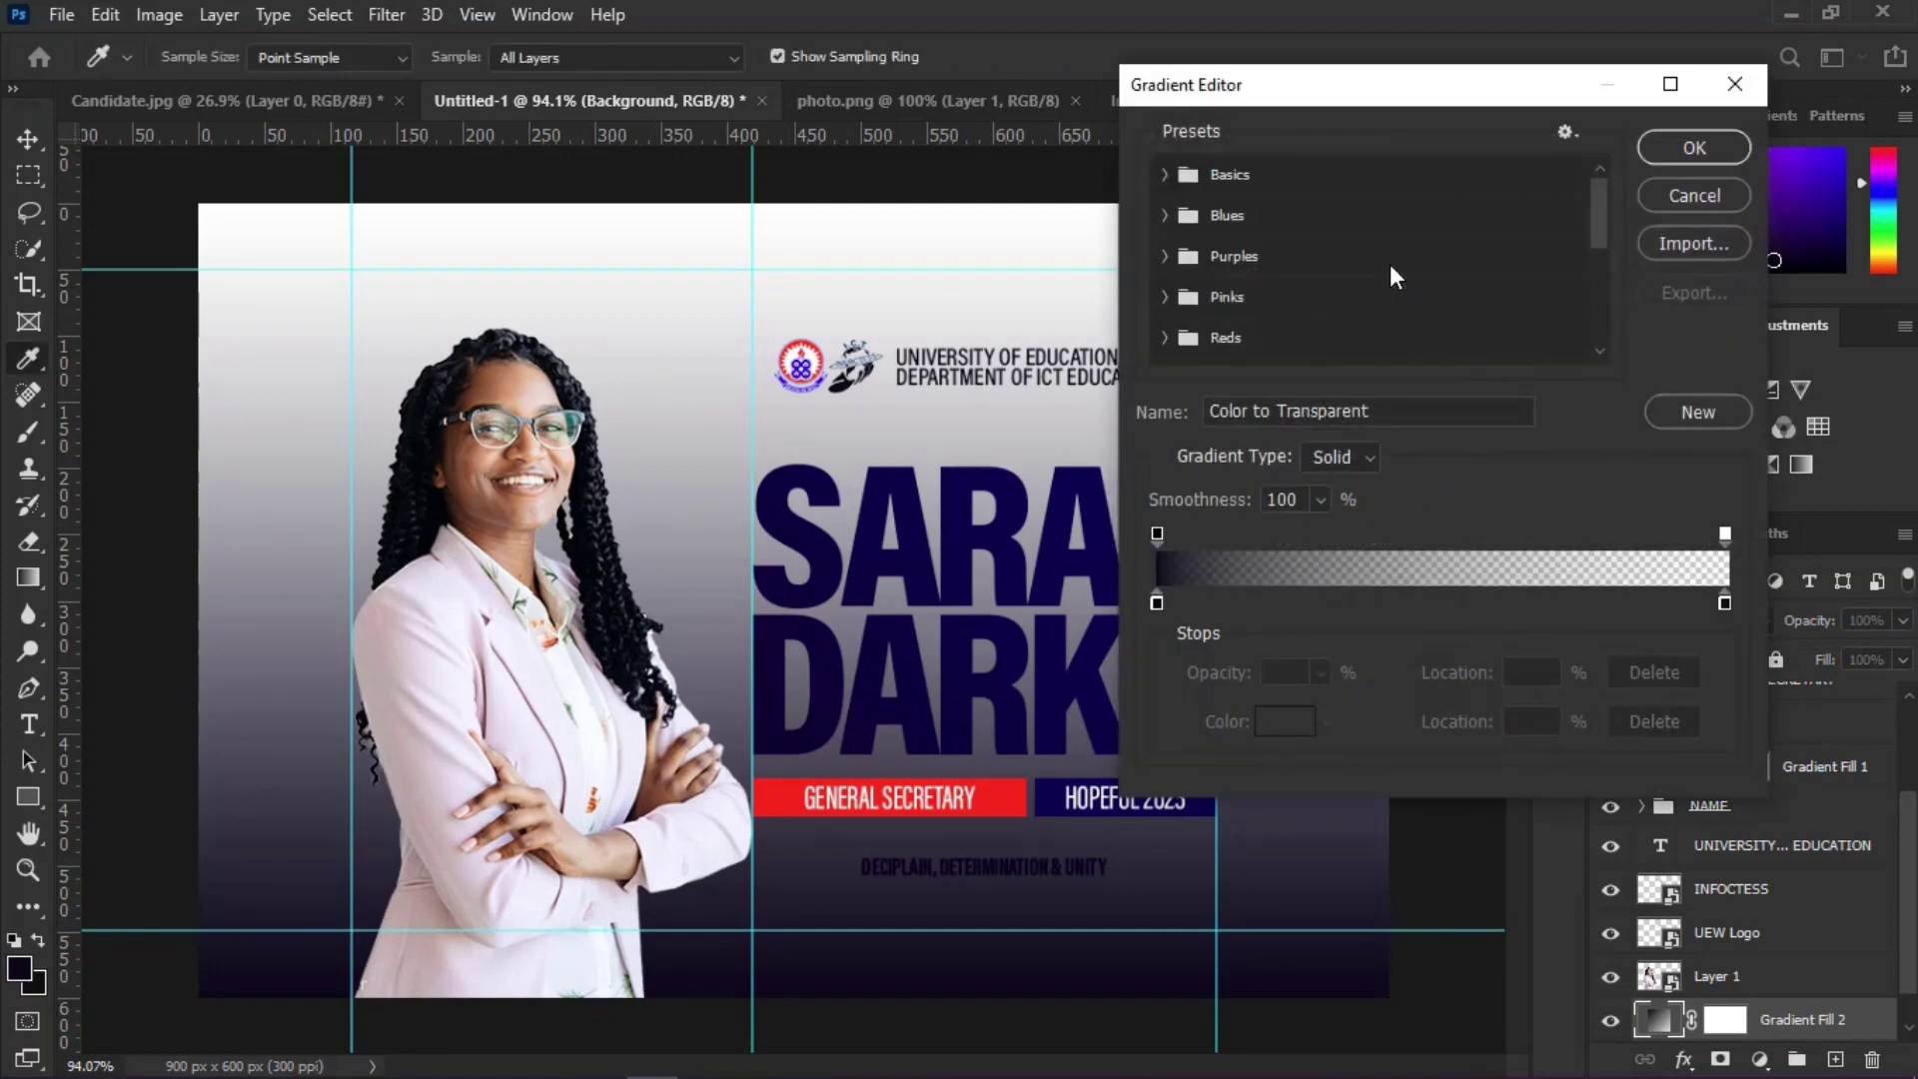
click(1164, 175)
click(1164, 175)
click(1163, 215)
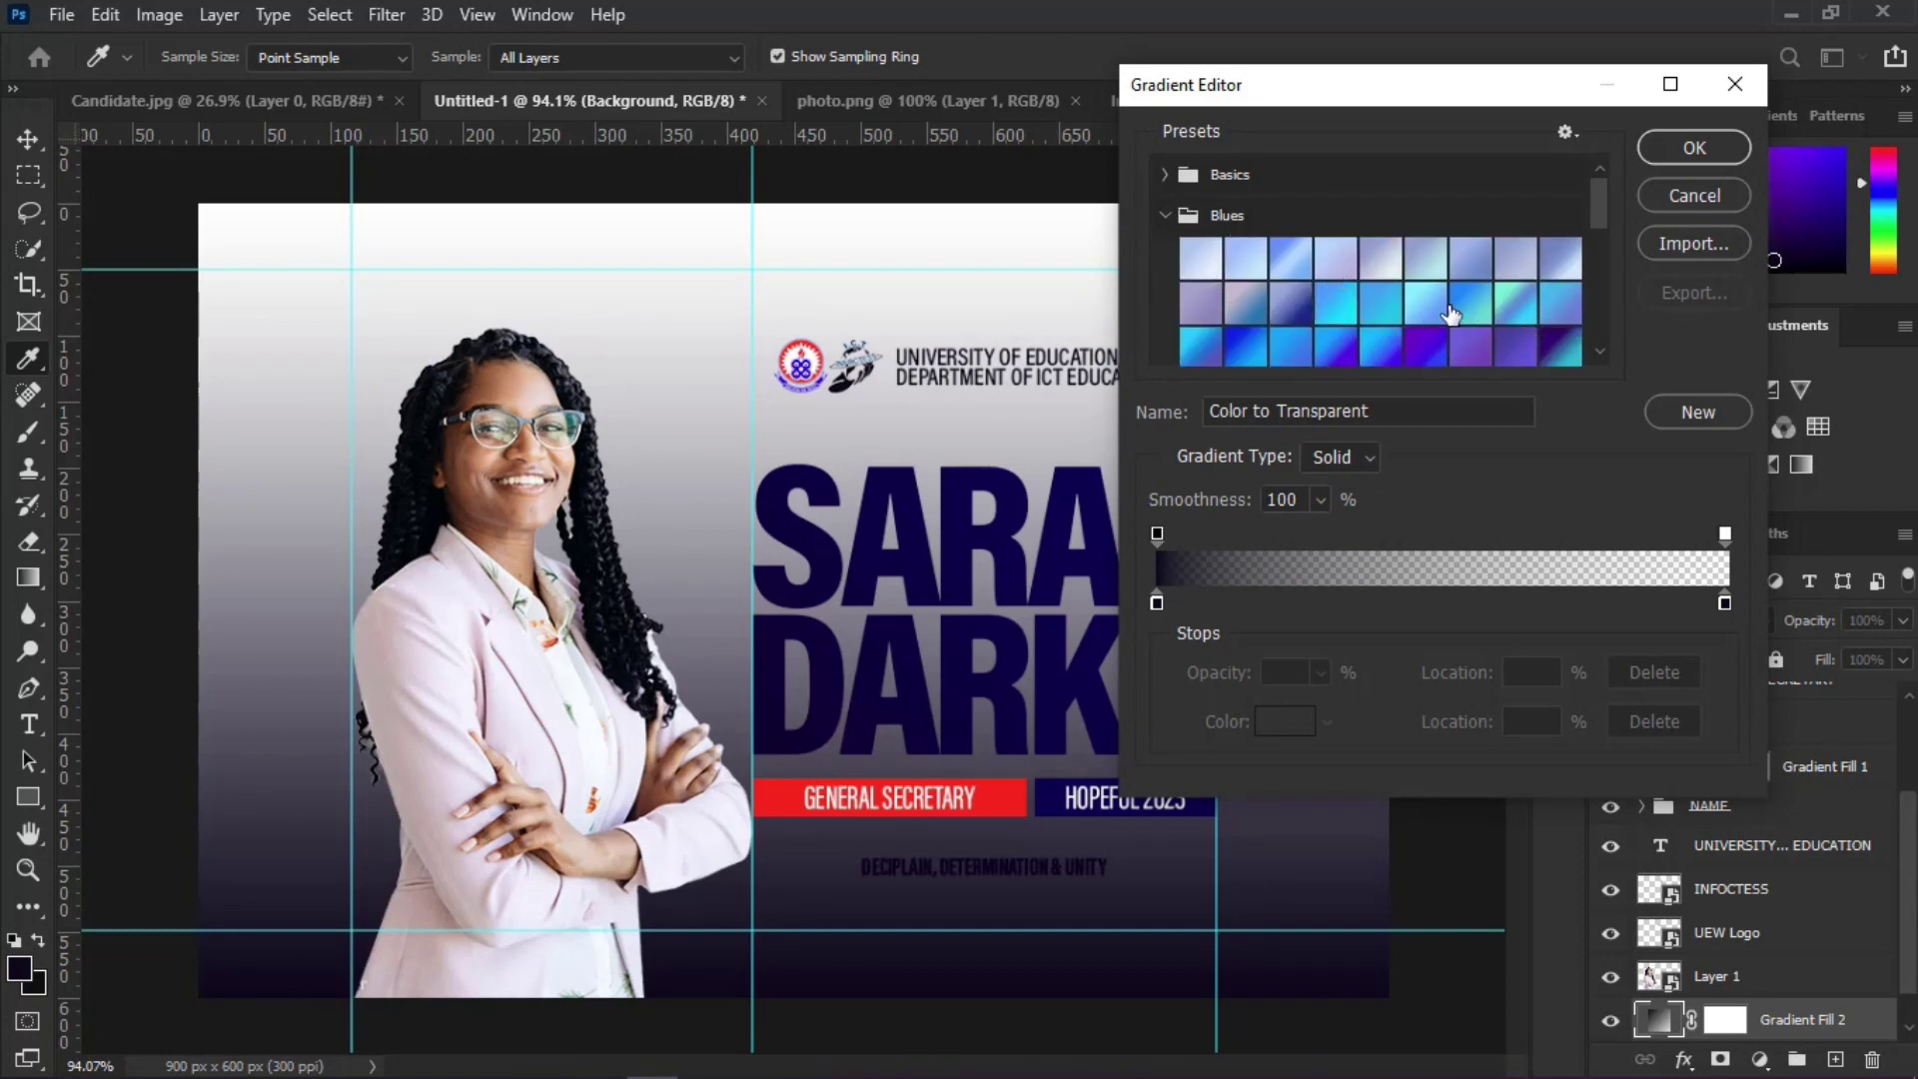
click(1202, 261)
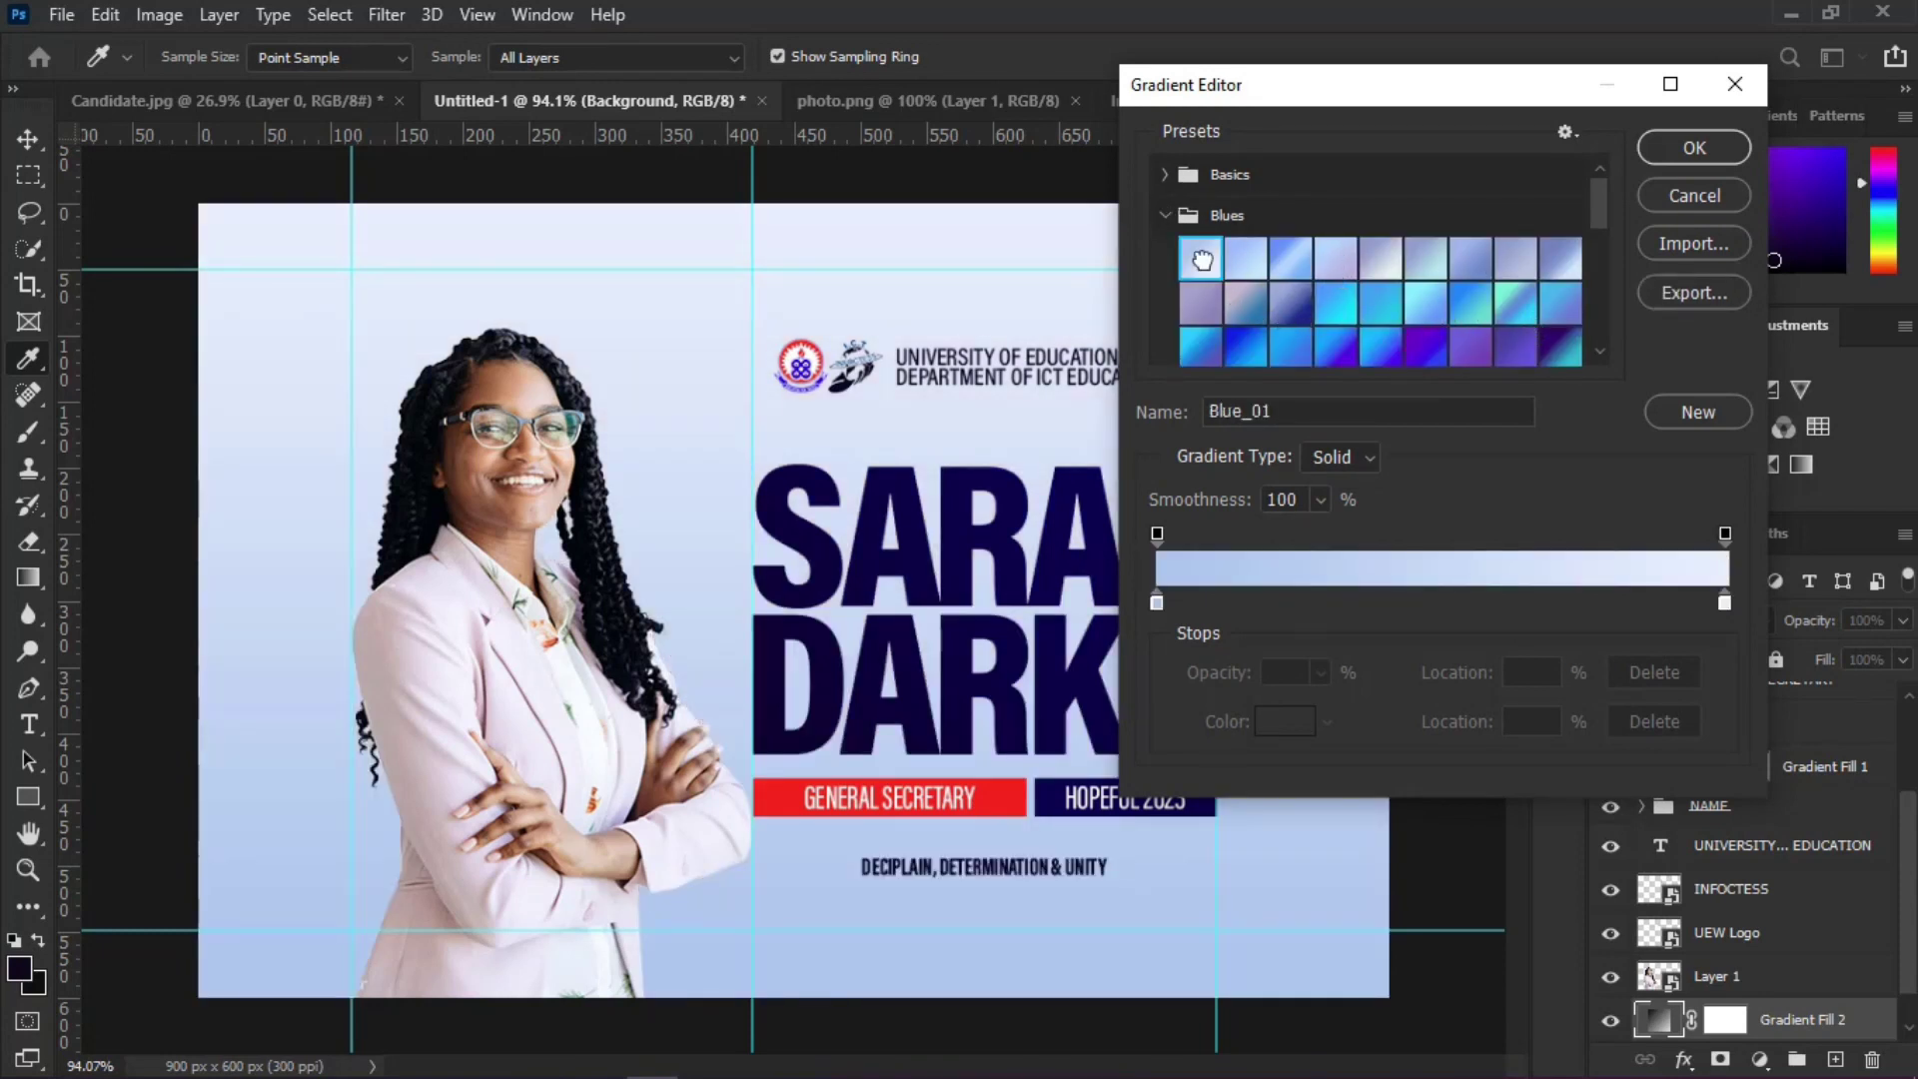
click(1687, 156)
Step: Make the gradient horizontal at about 0° with 264% scale and confirm the fill
drag(1296, 354, 1308, 358)
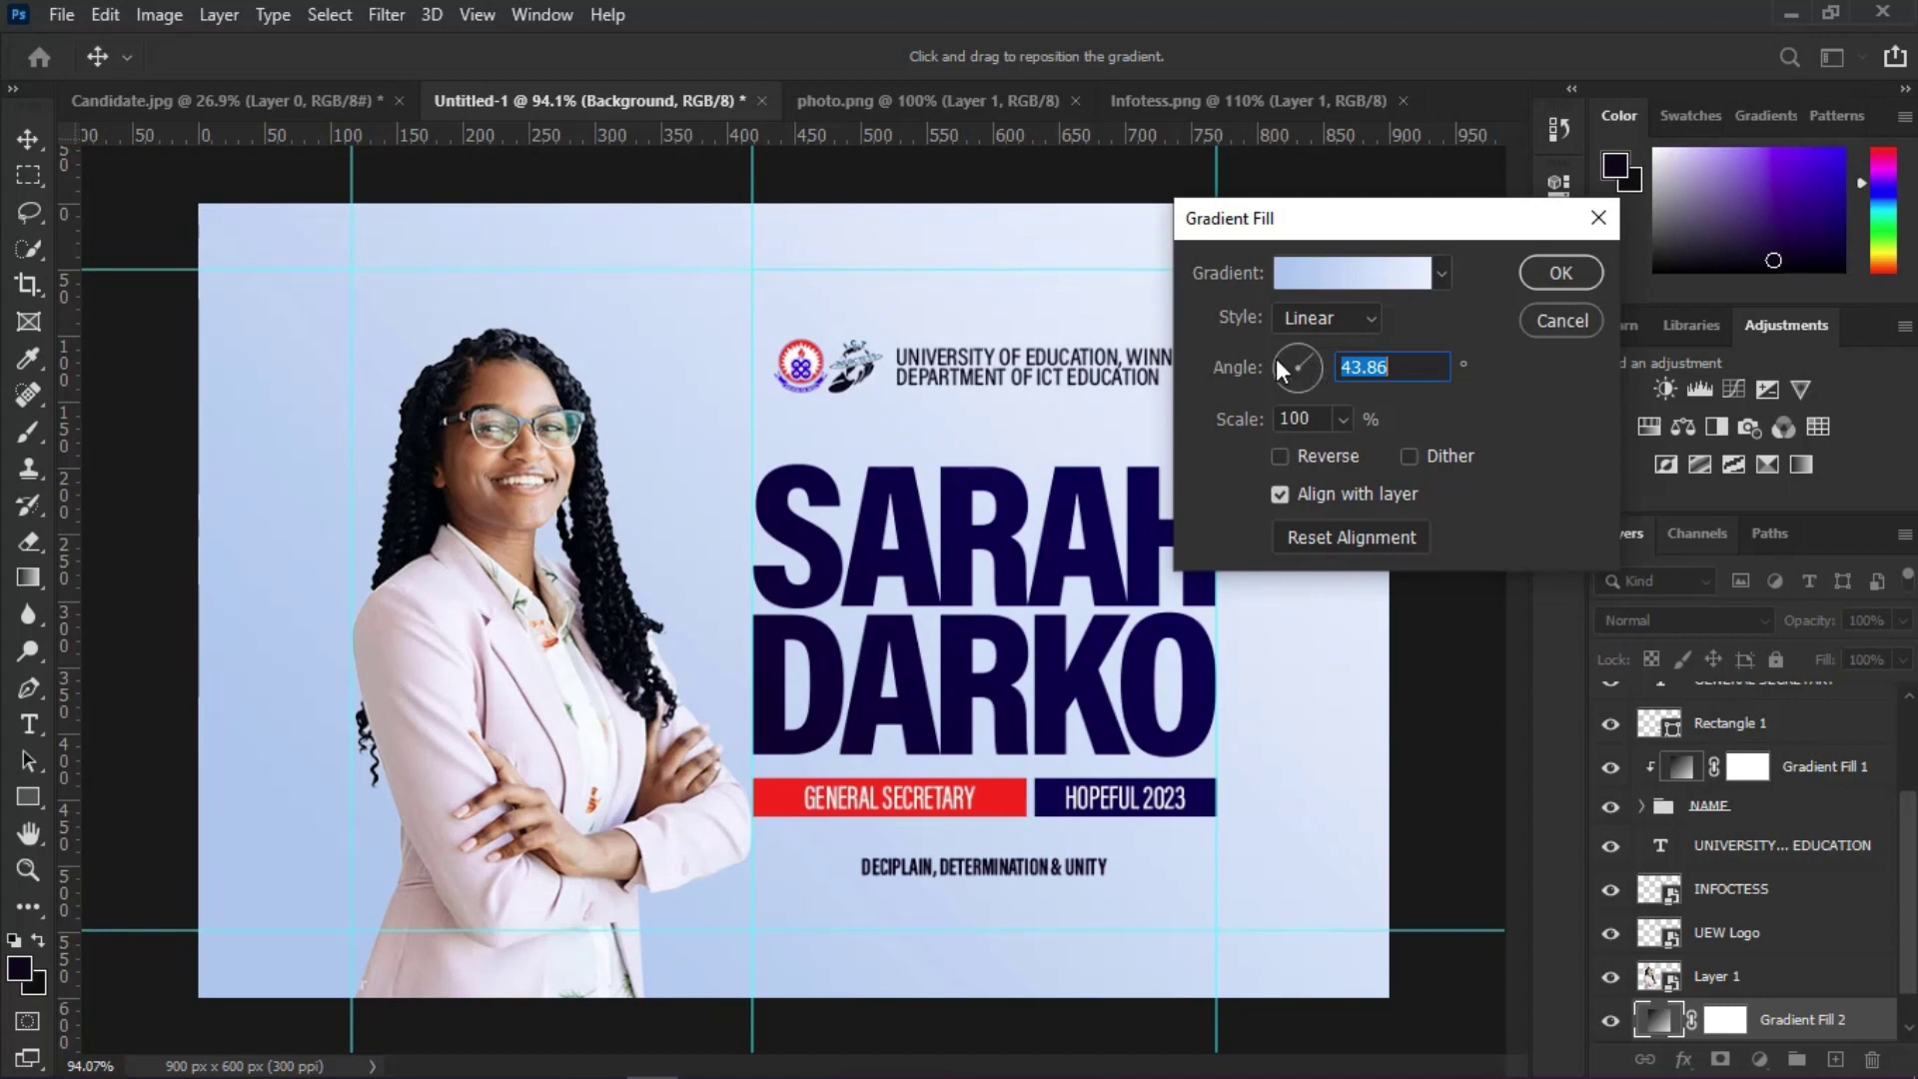
click(1274, 368)
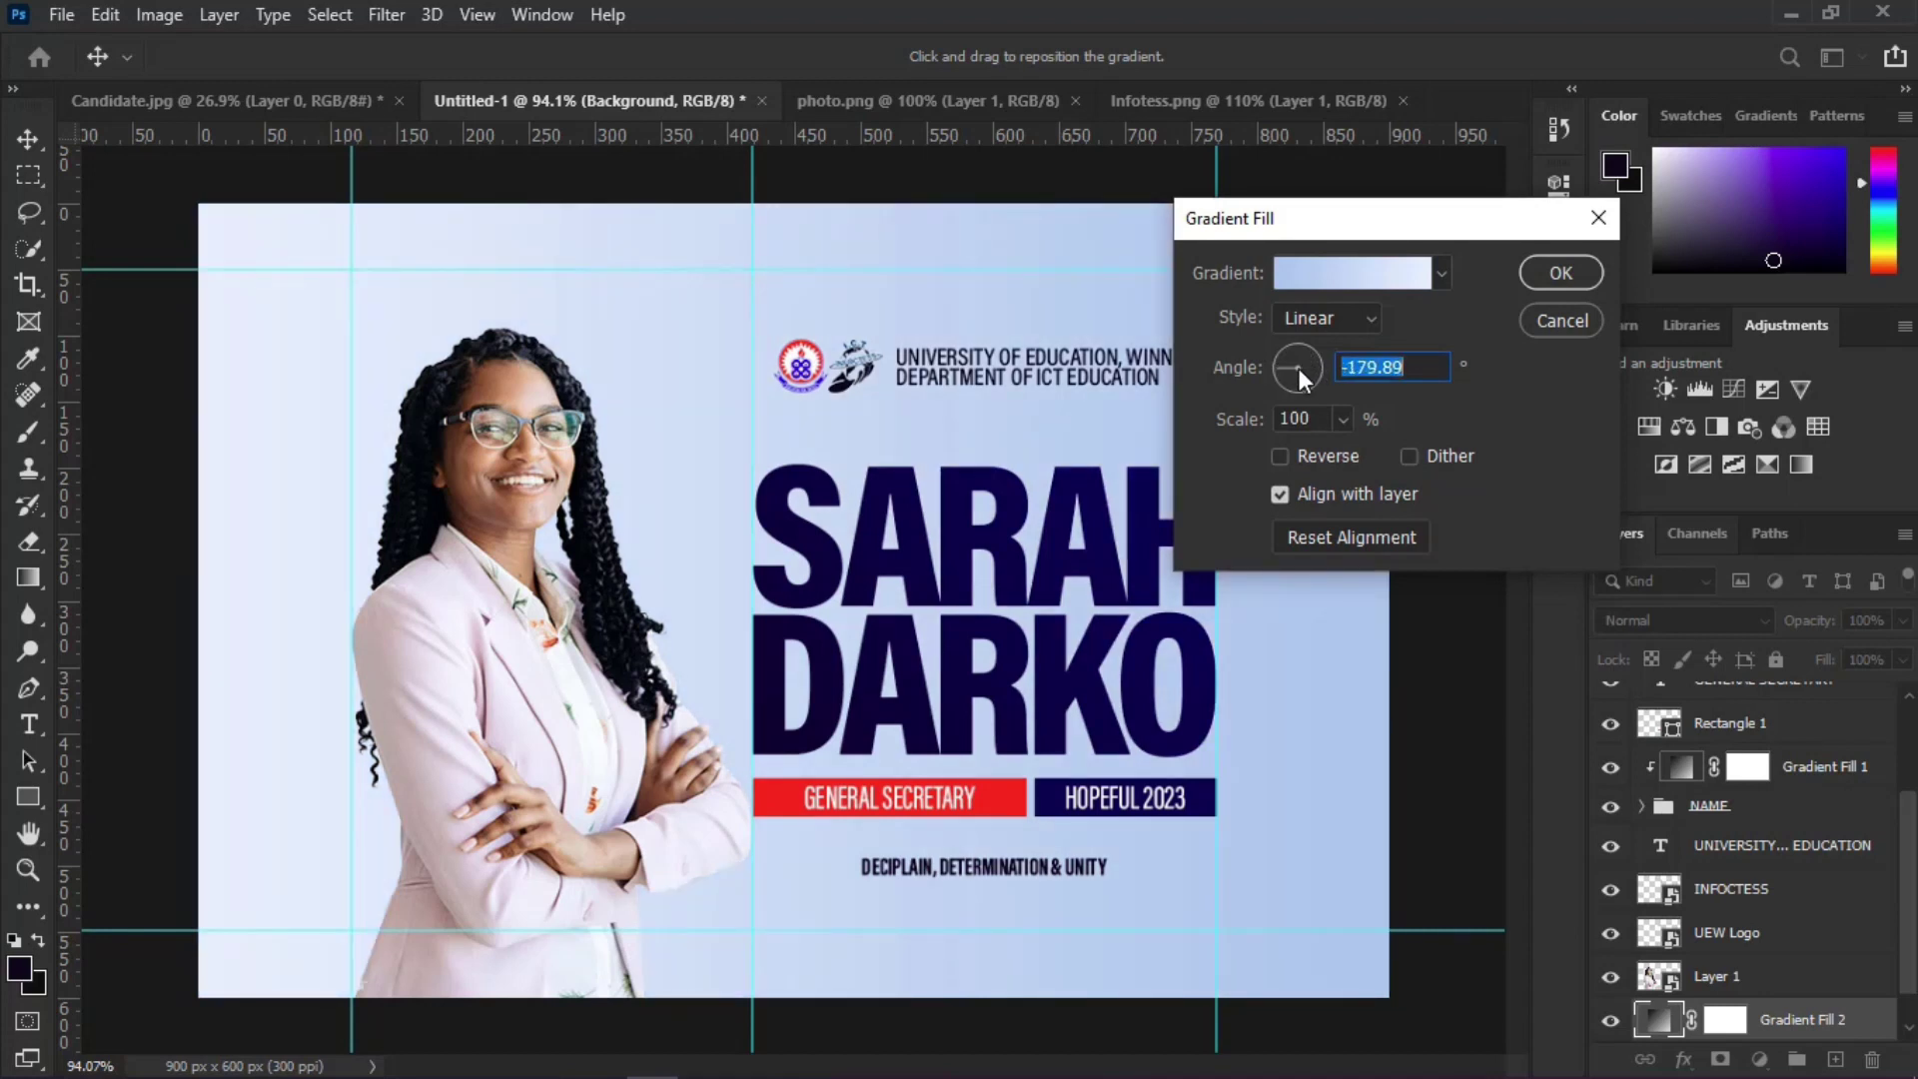
click(1314, 368)
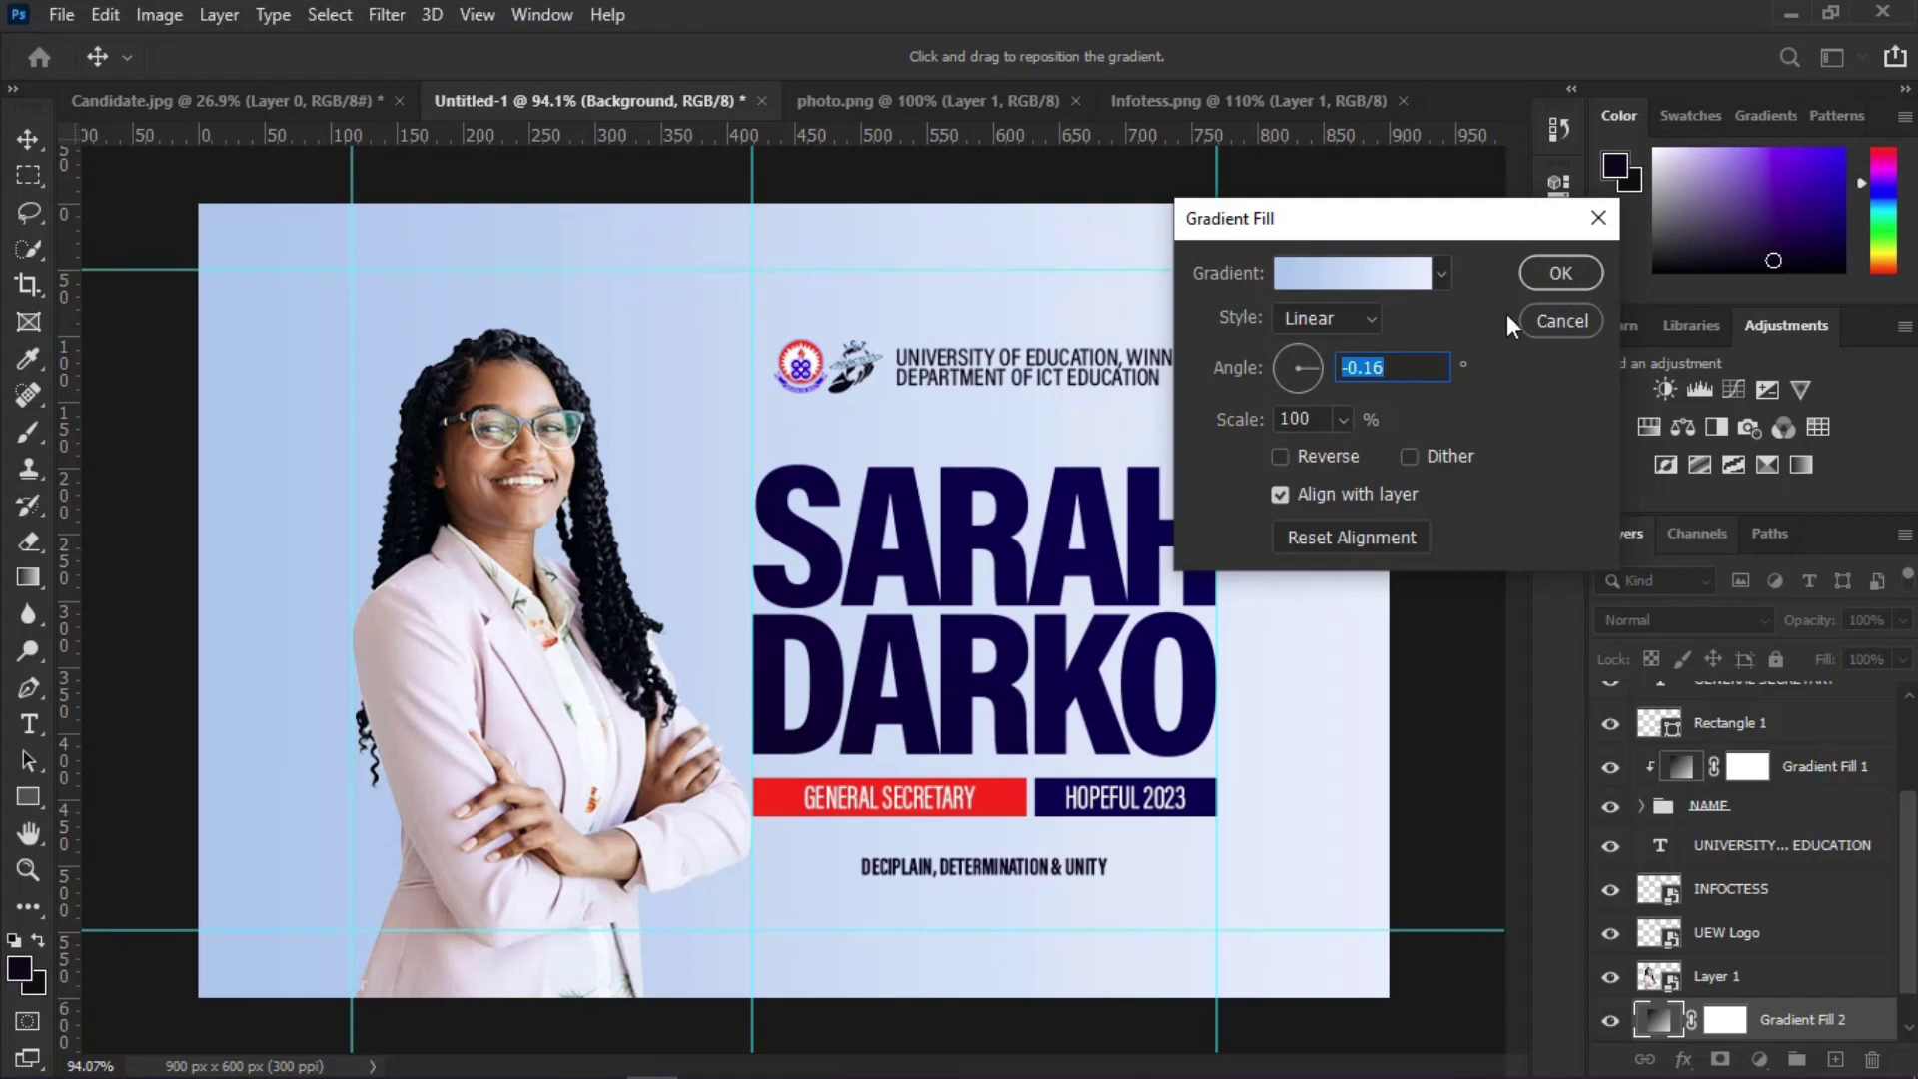
click(1343, 421)
drag(1347, 446, 1362, 448)
click(1532, 279)
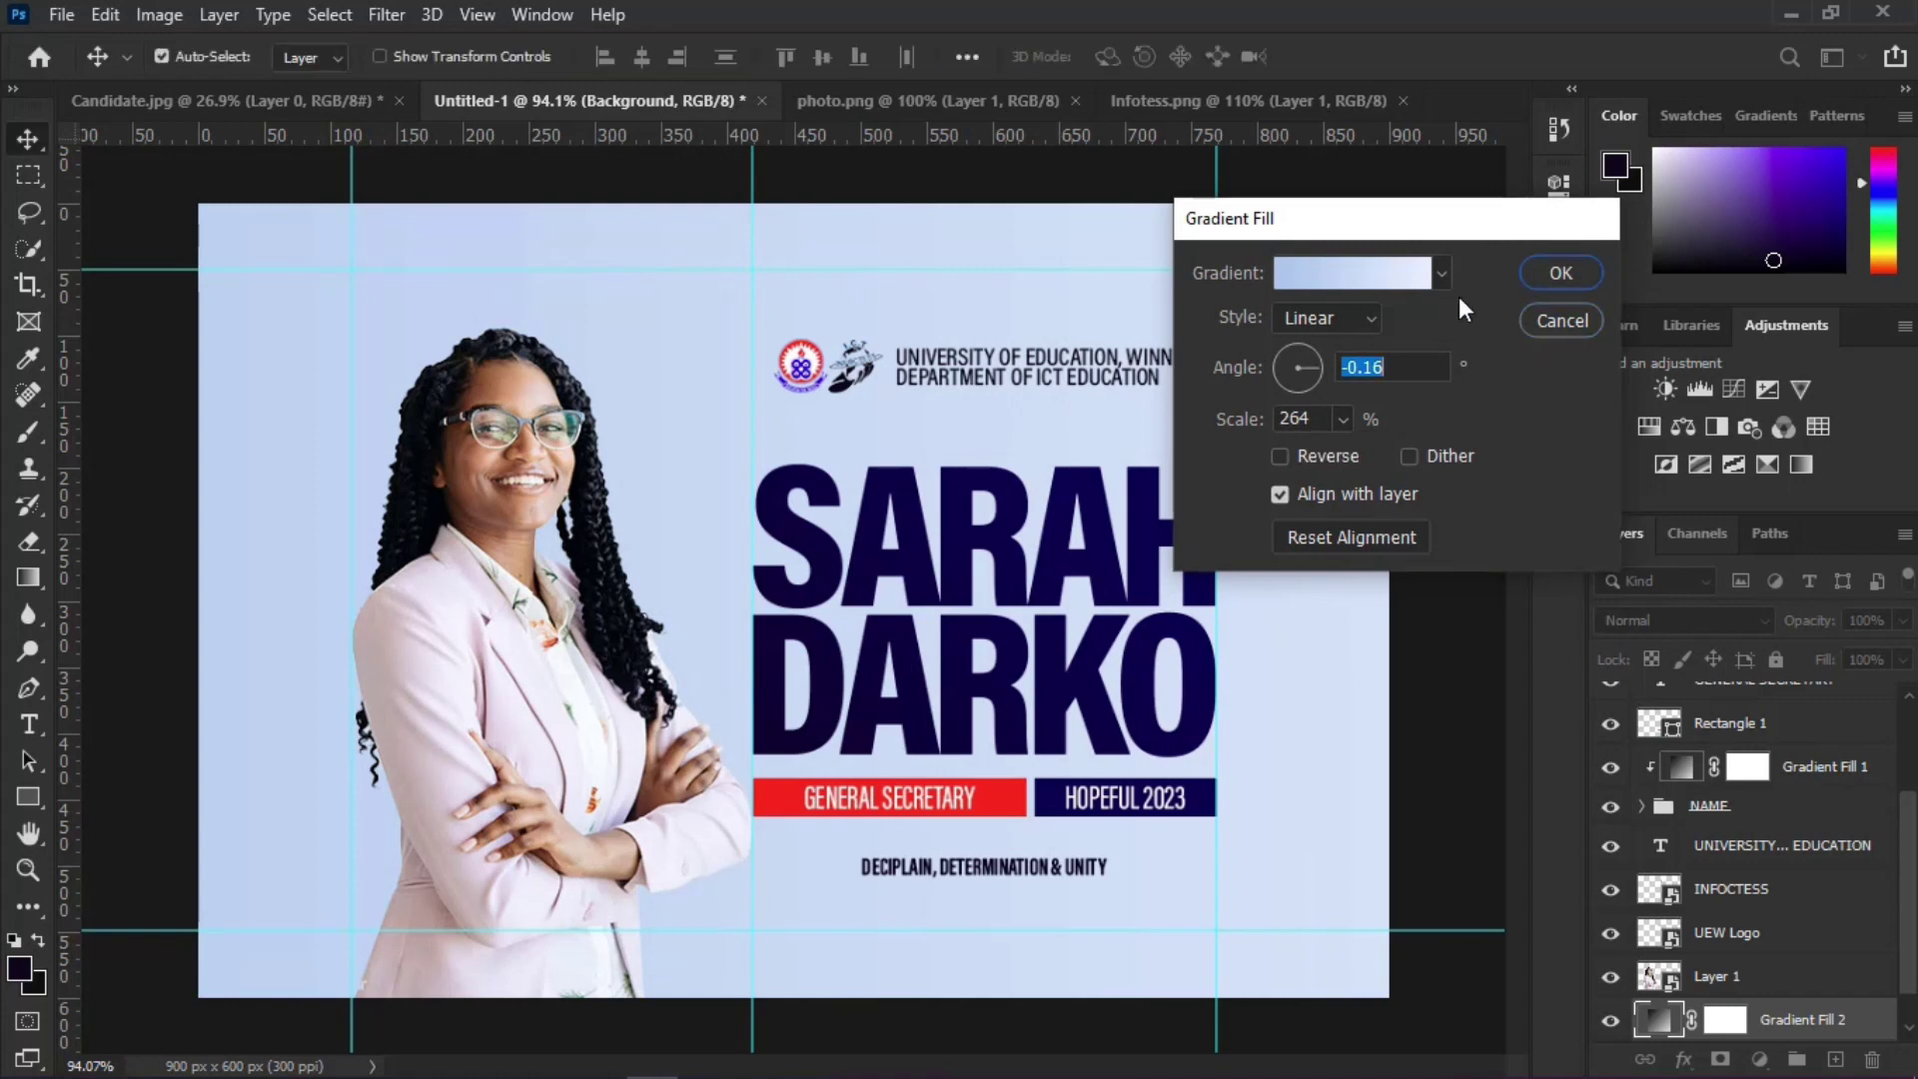
key(Return)
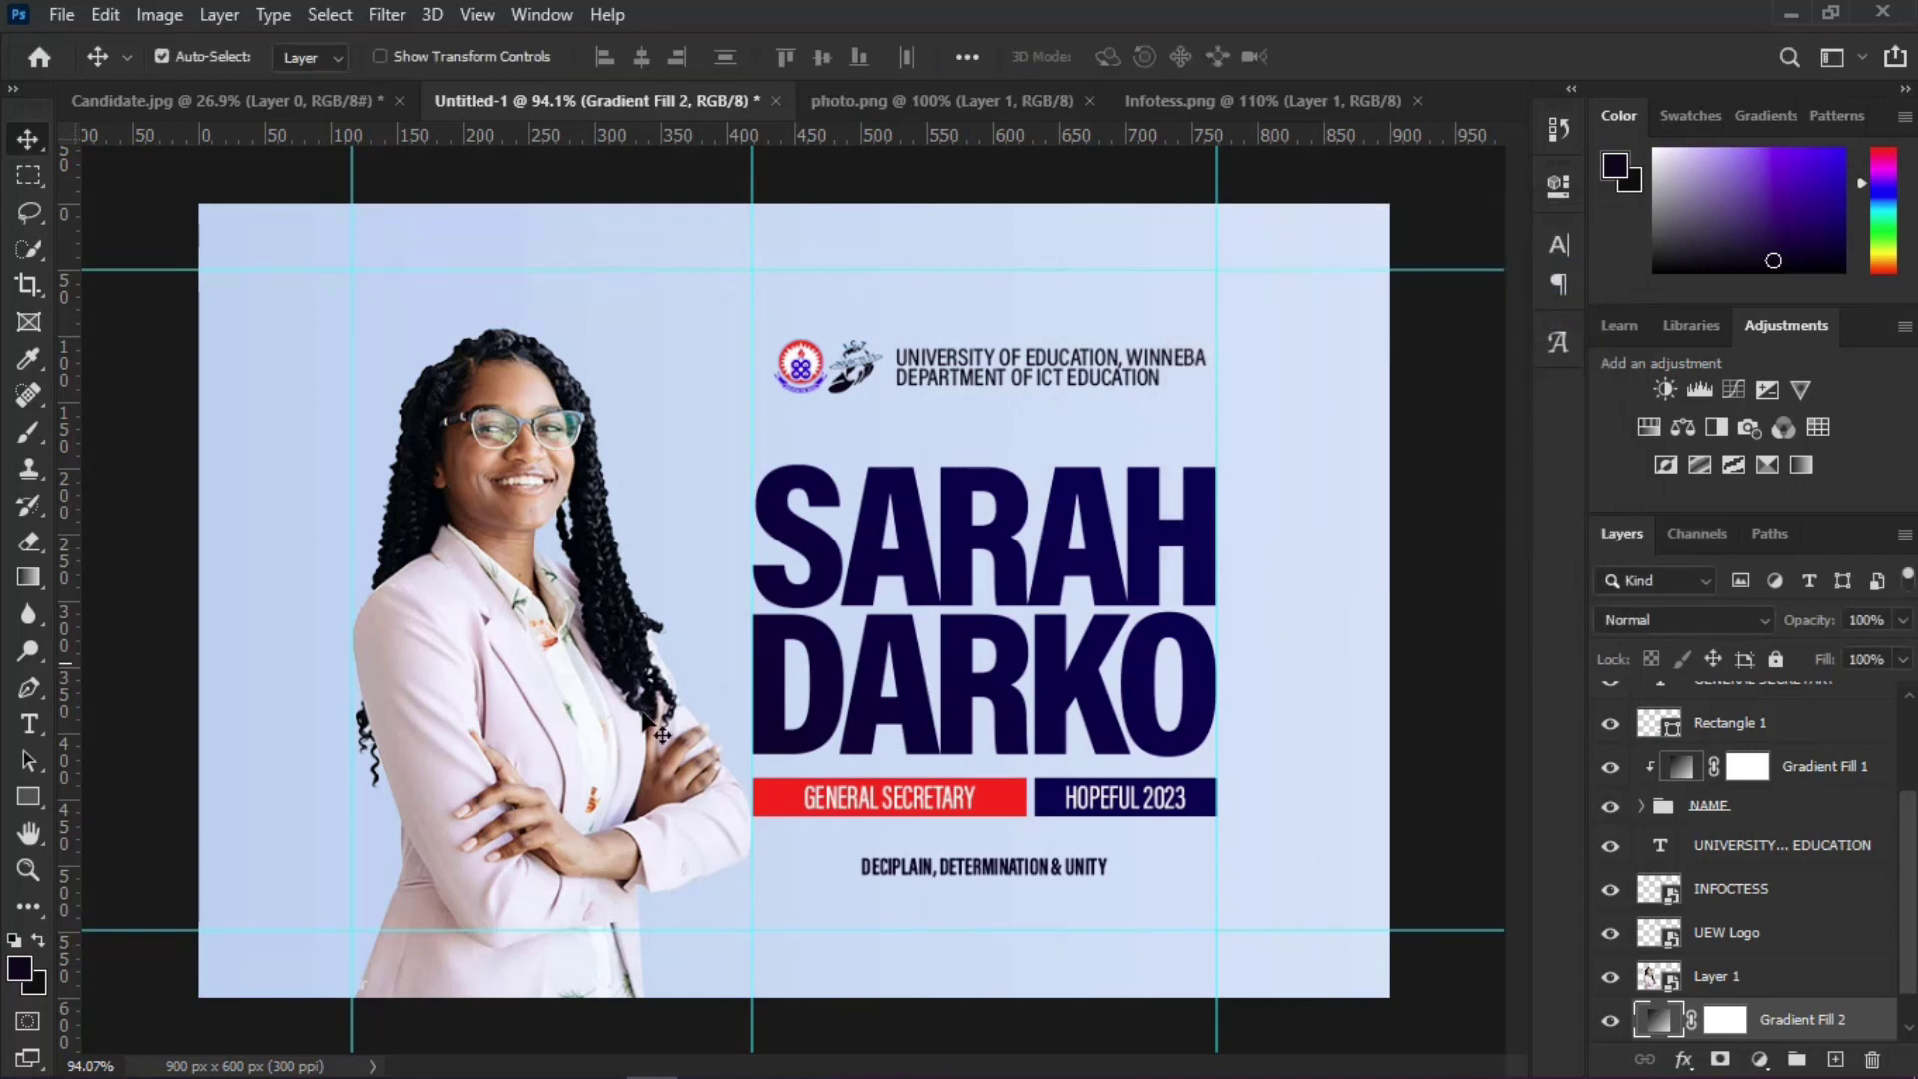
Step: Drag the download (7) pattern image from the Student Election folder onto the poster
key(alt+Tab)
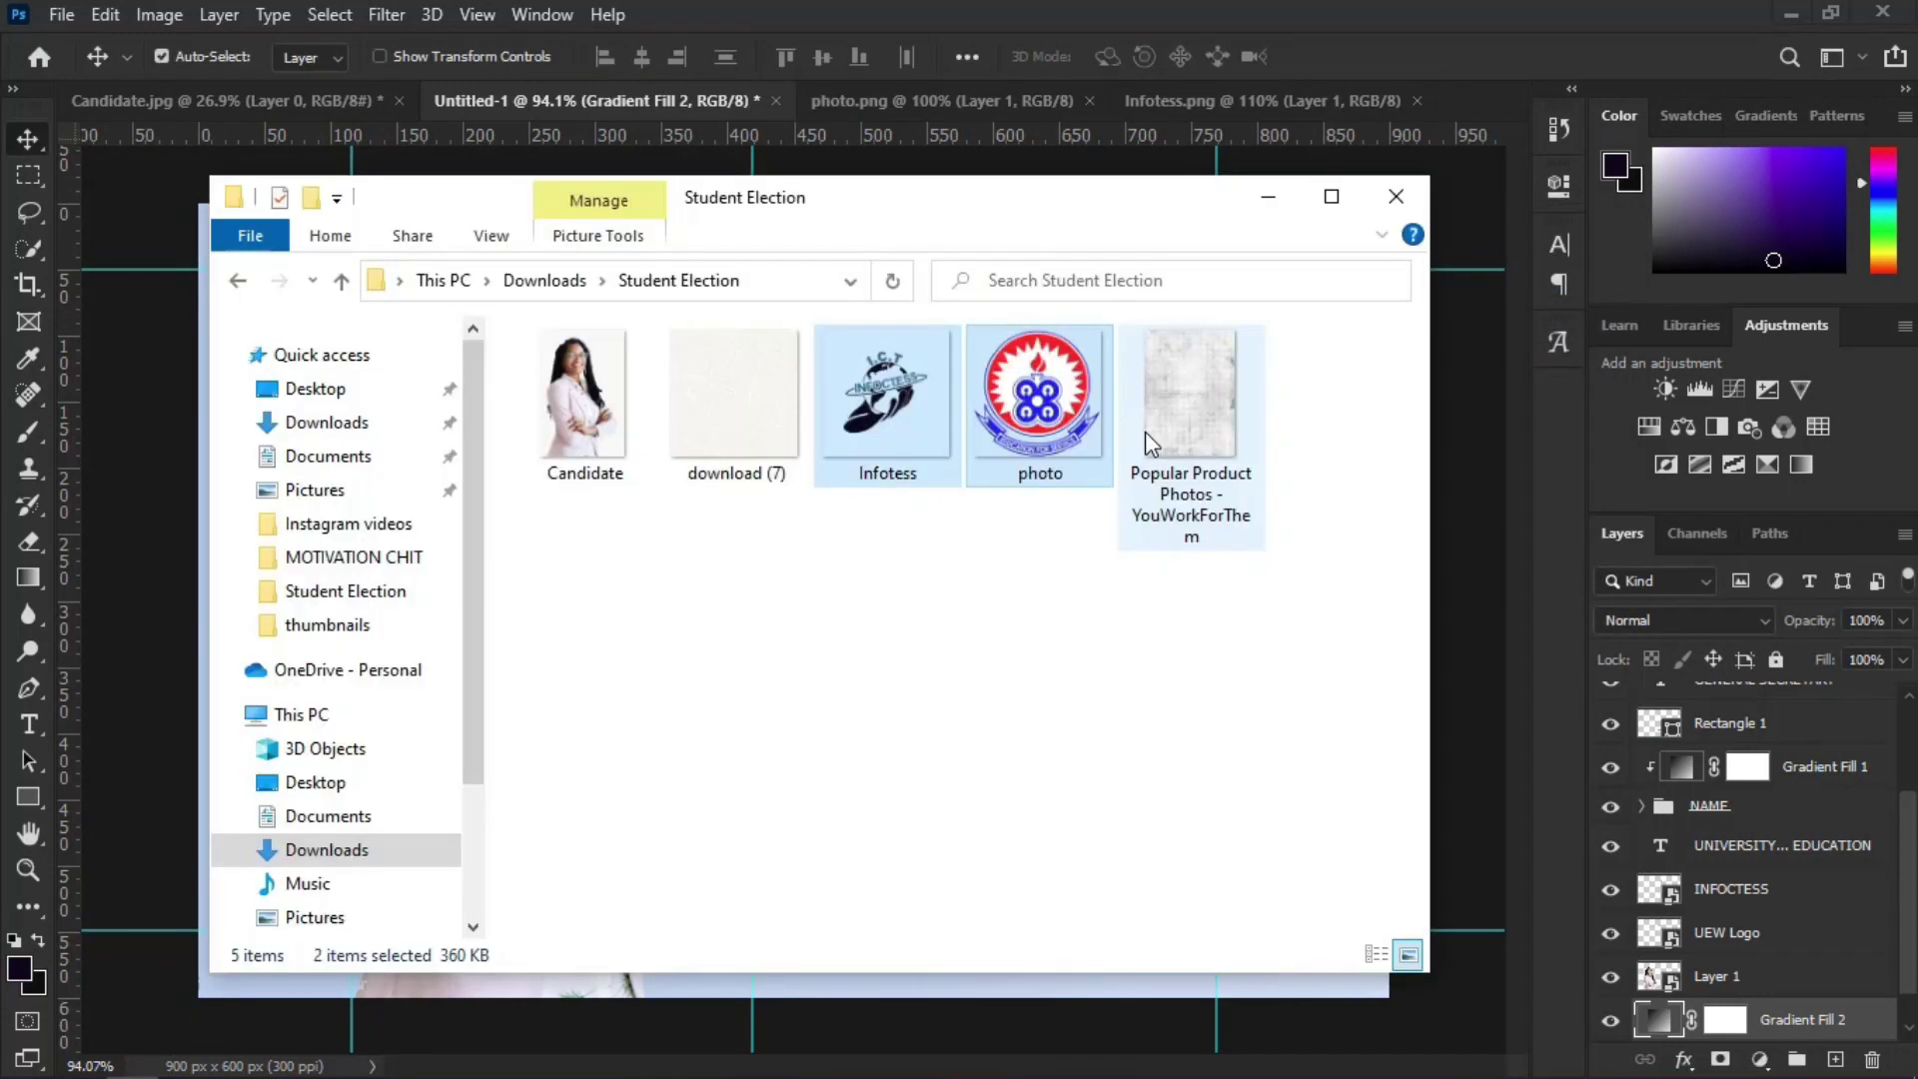
click(754, 420)
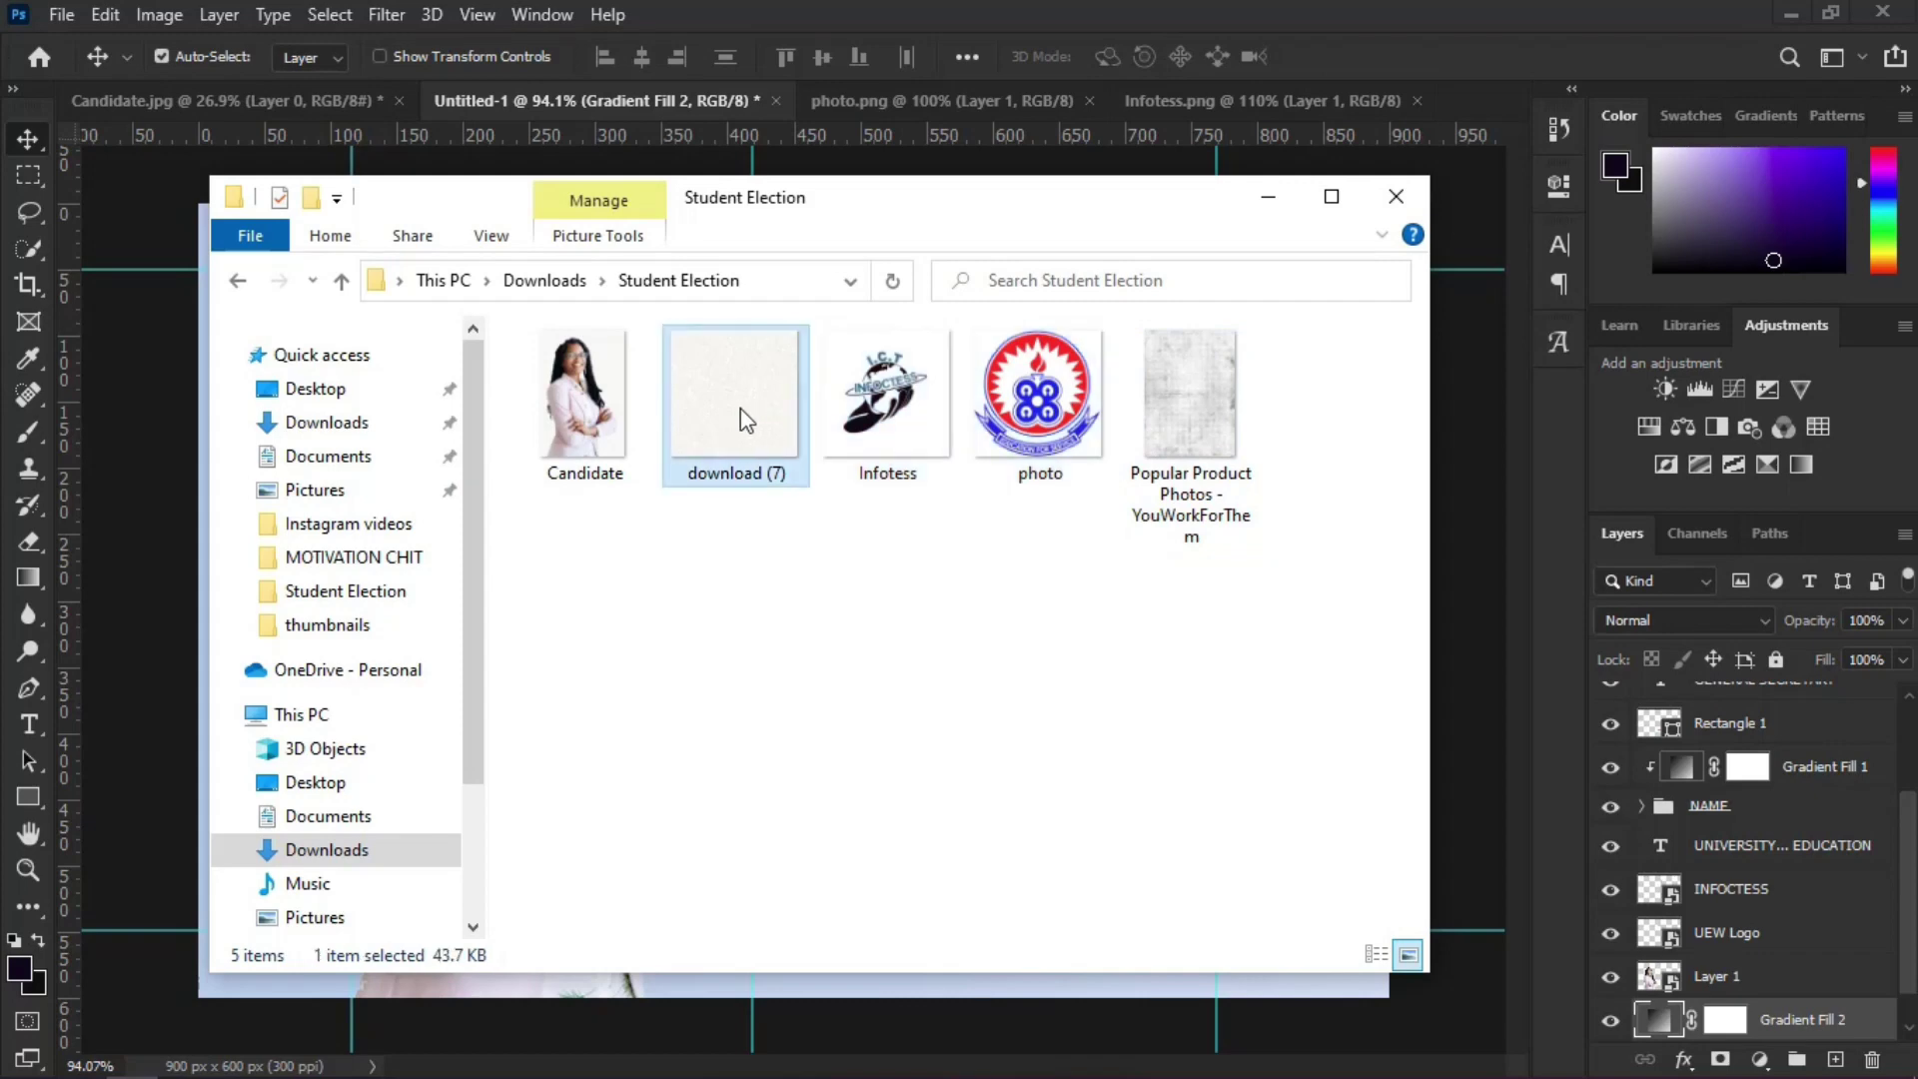
drag(749, 428, 146, 539)
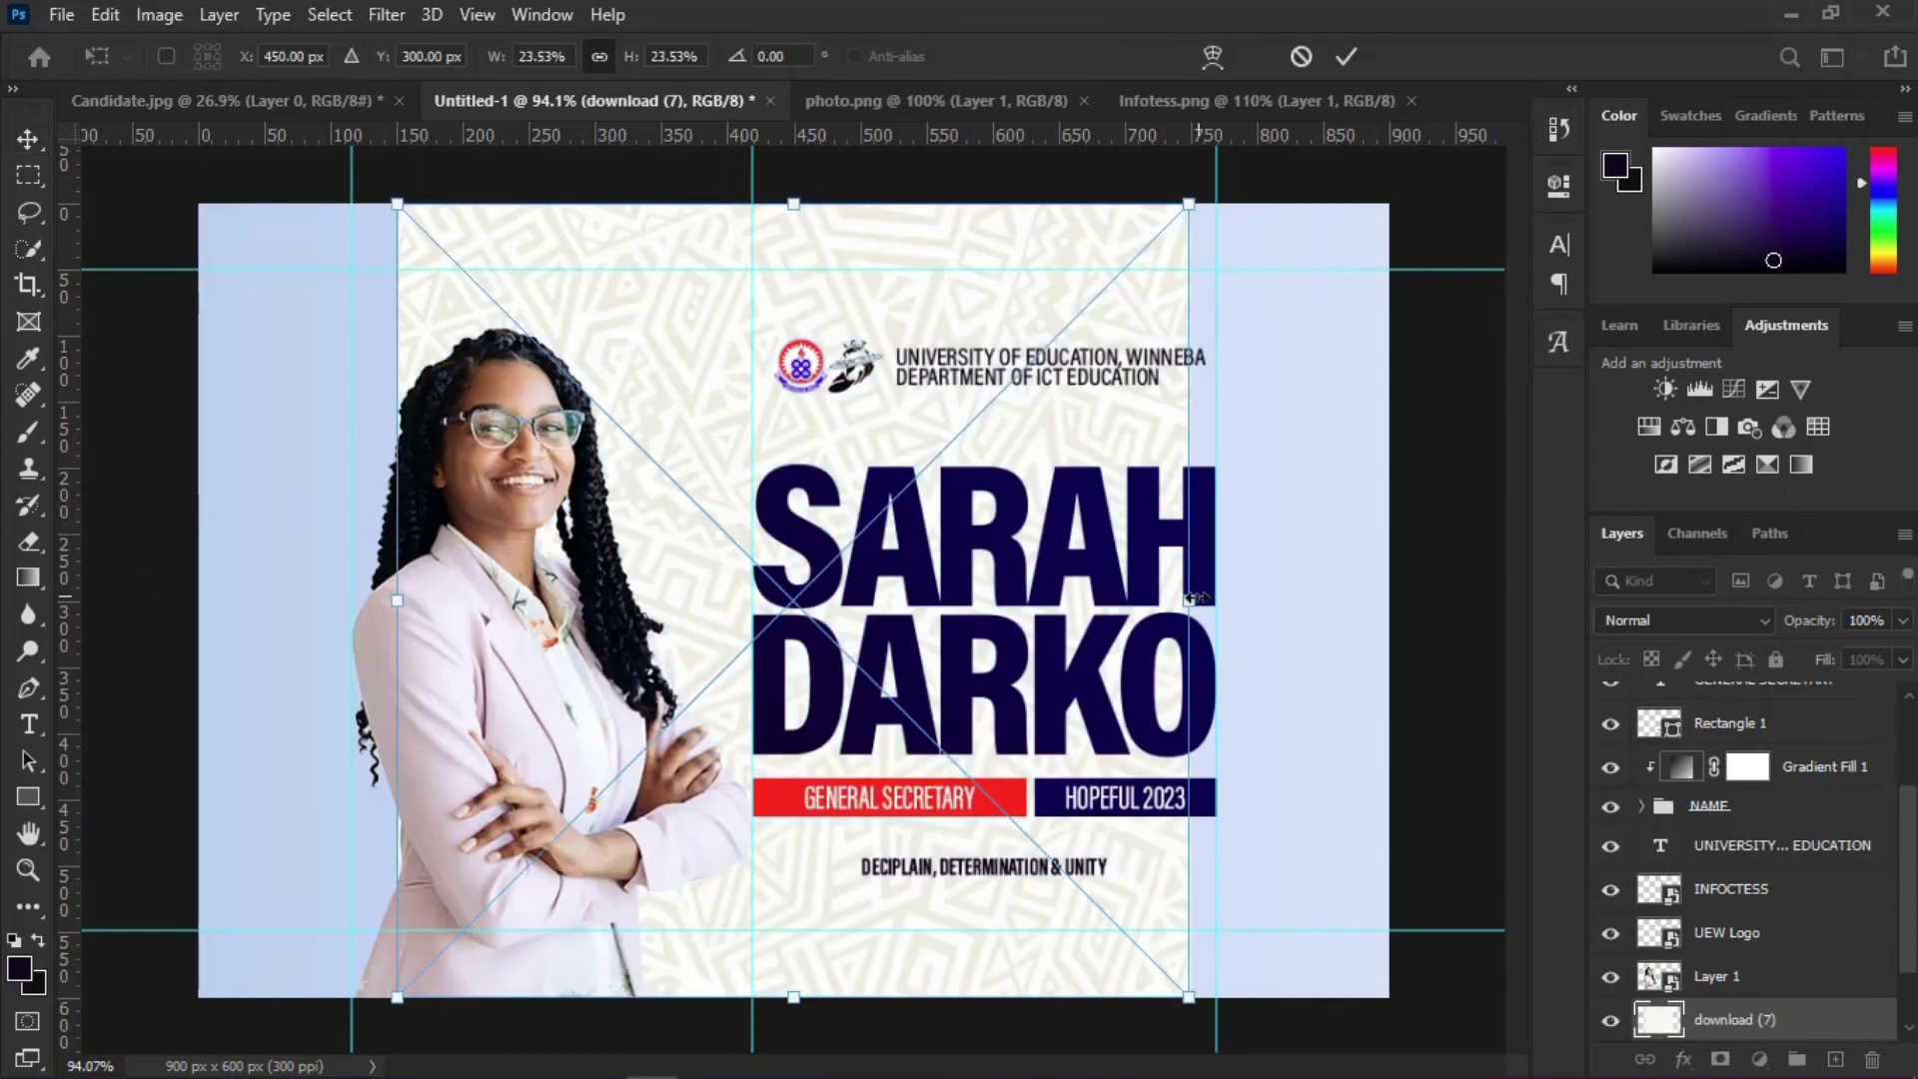
Step: Stretch the download (7) pattern over the whole canvas and blend it with Multiply at 62% opacity
drag(1191, 599, 1397, 597)
key(Return)
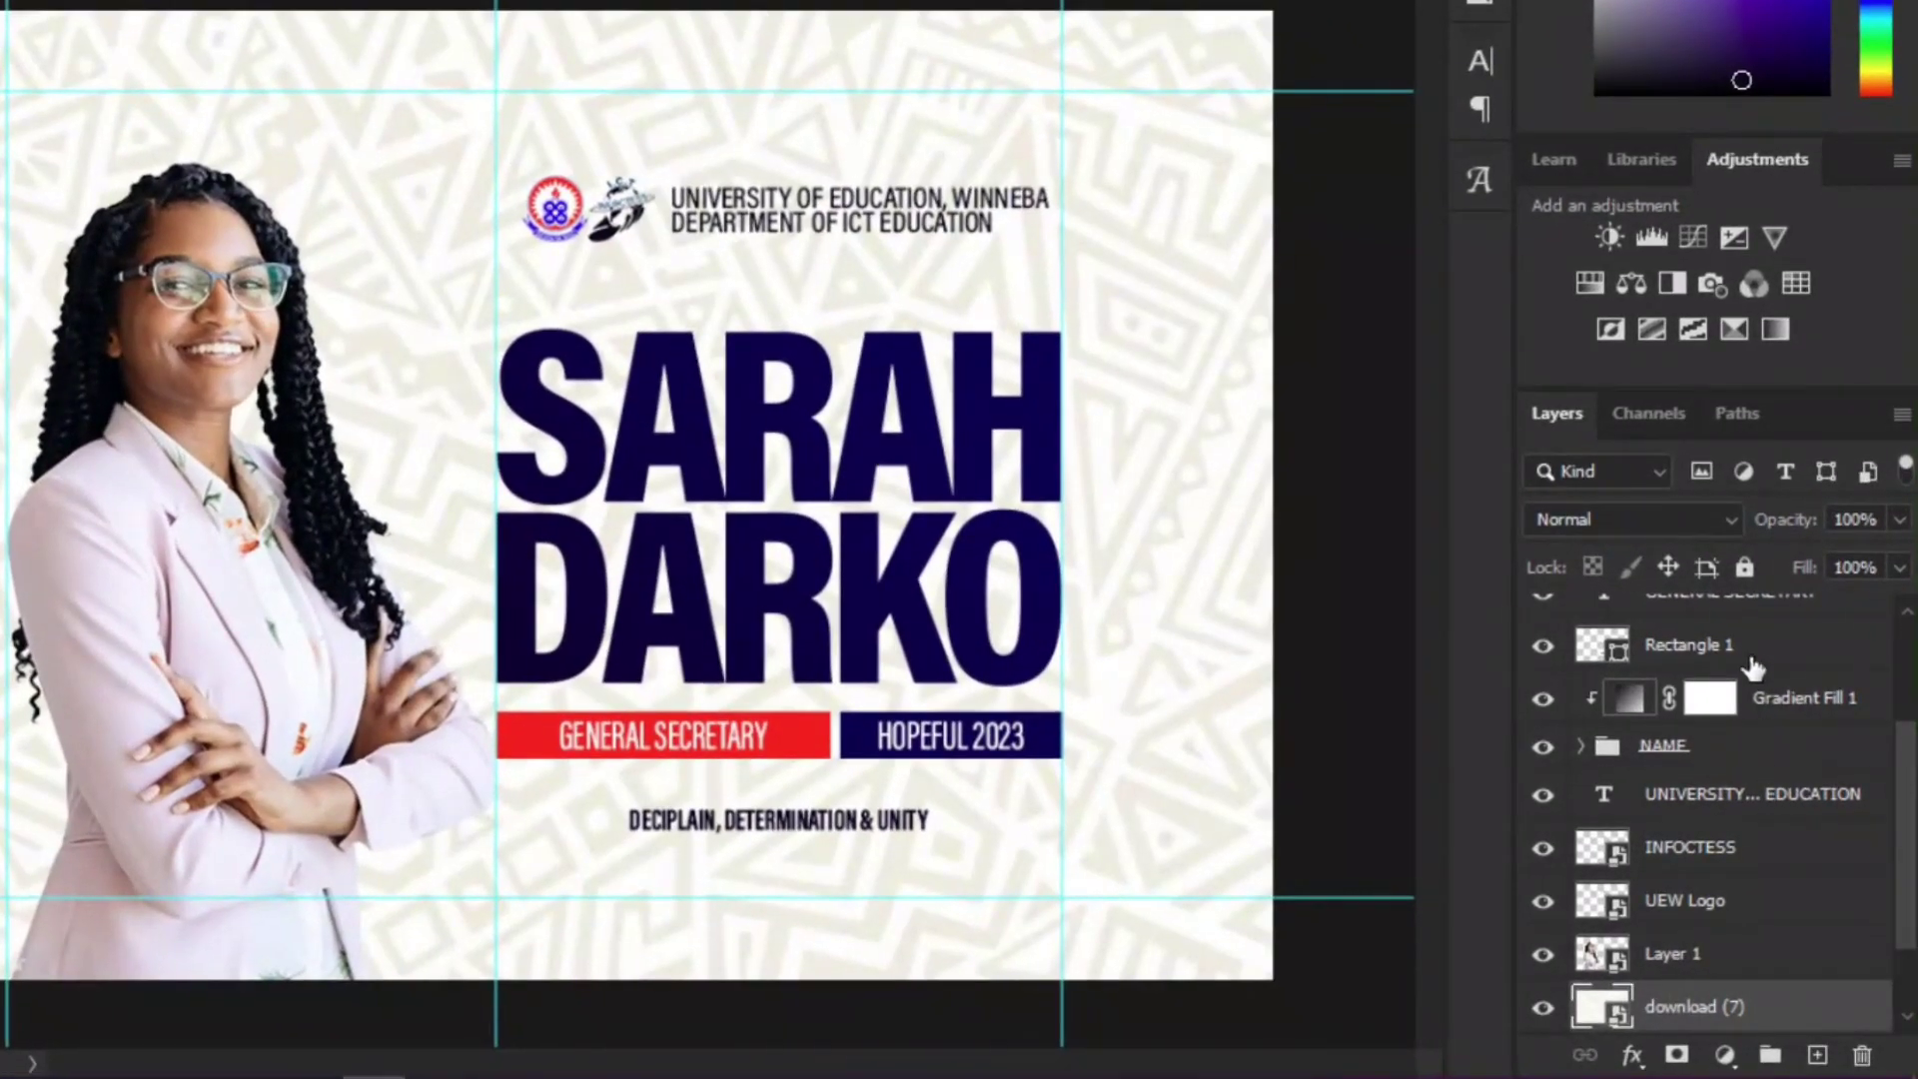
click(1732, 530)
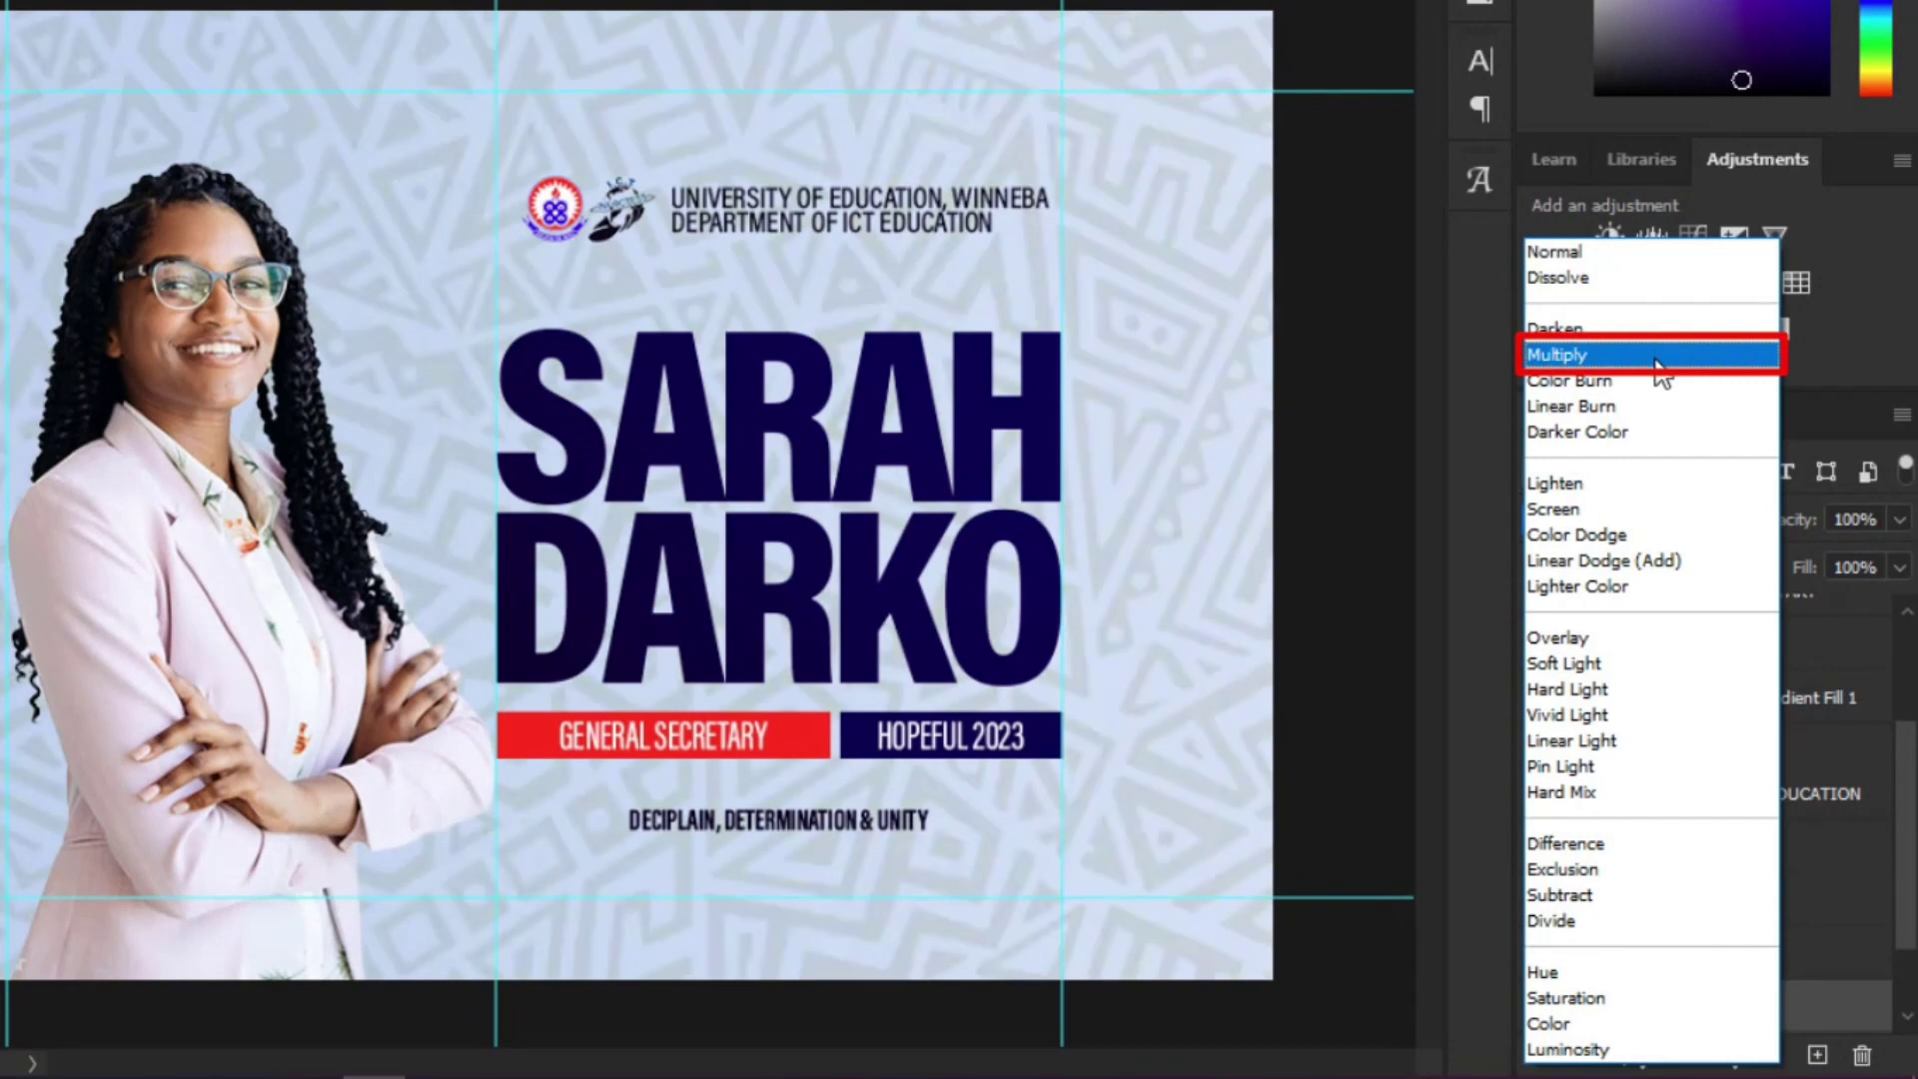
click(1655, 357)
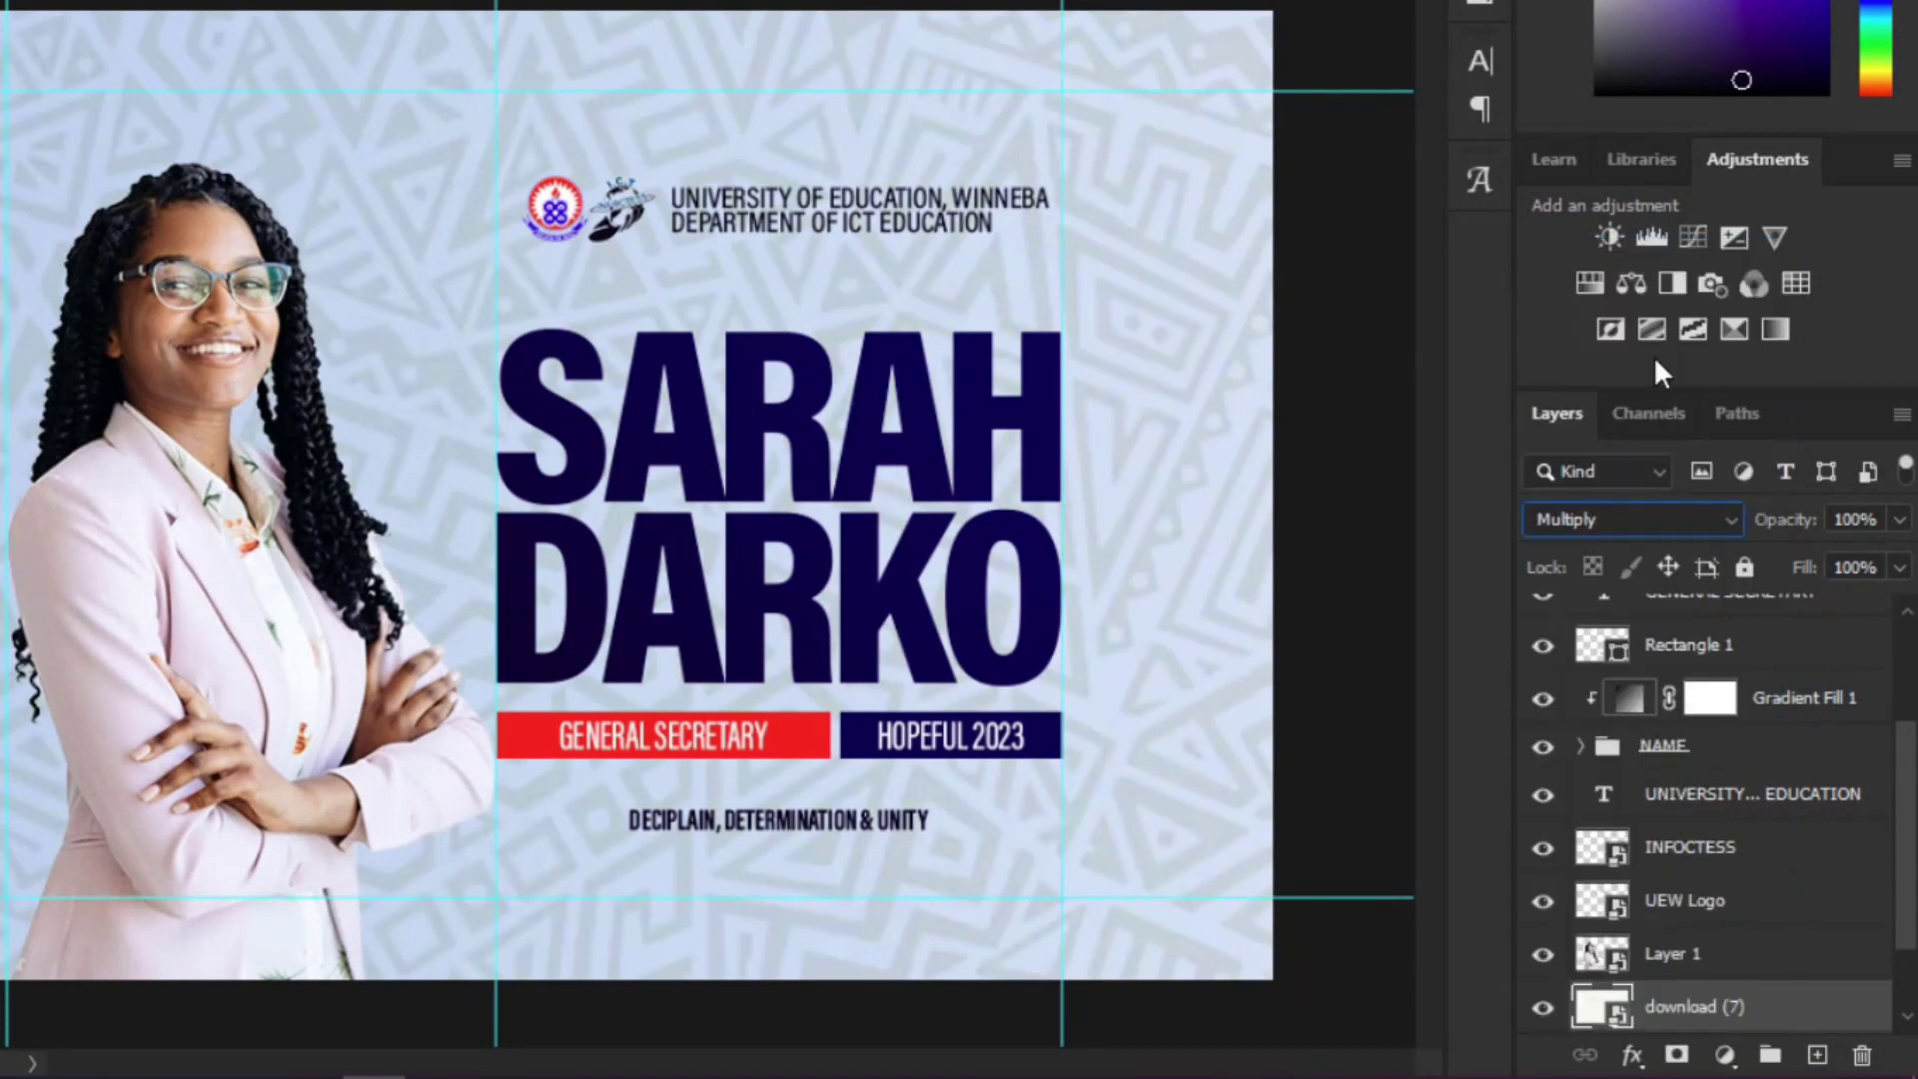
click(1899, 519)
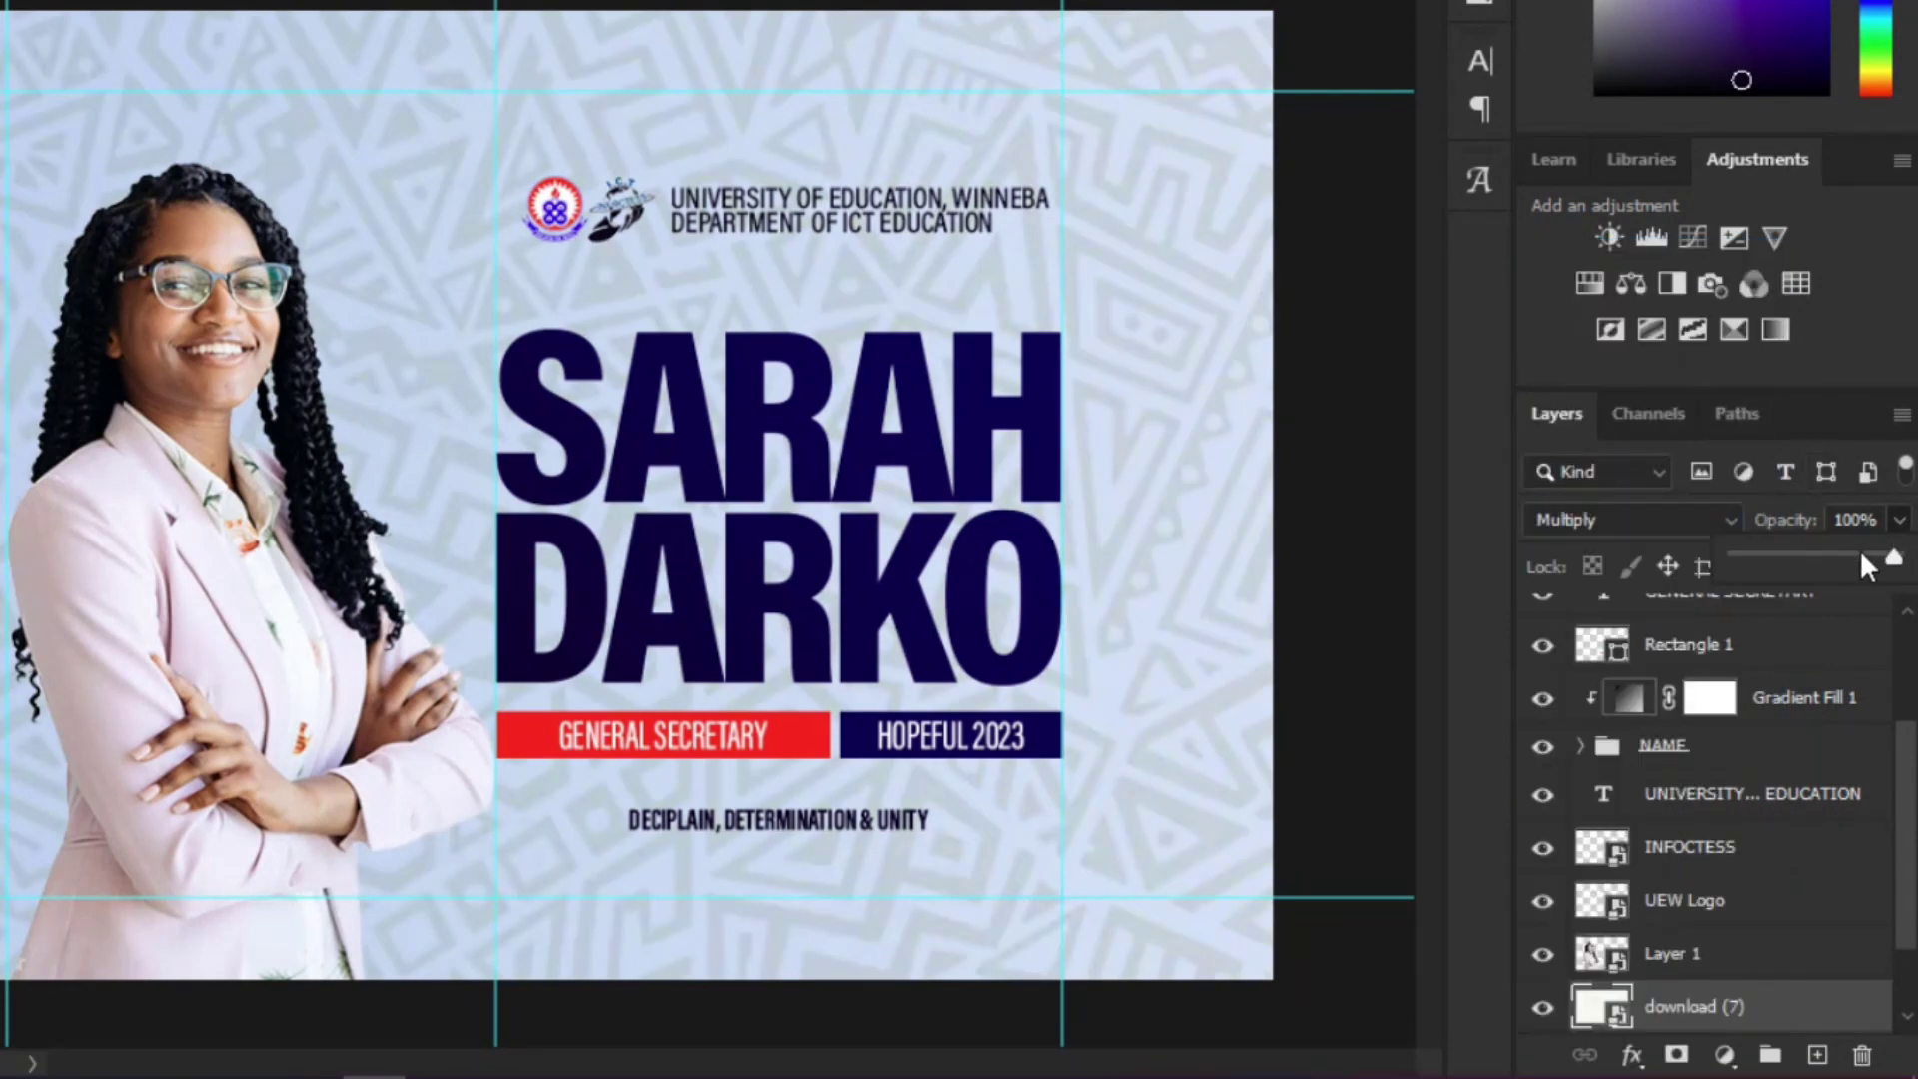
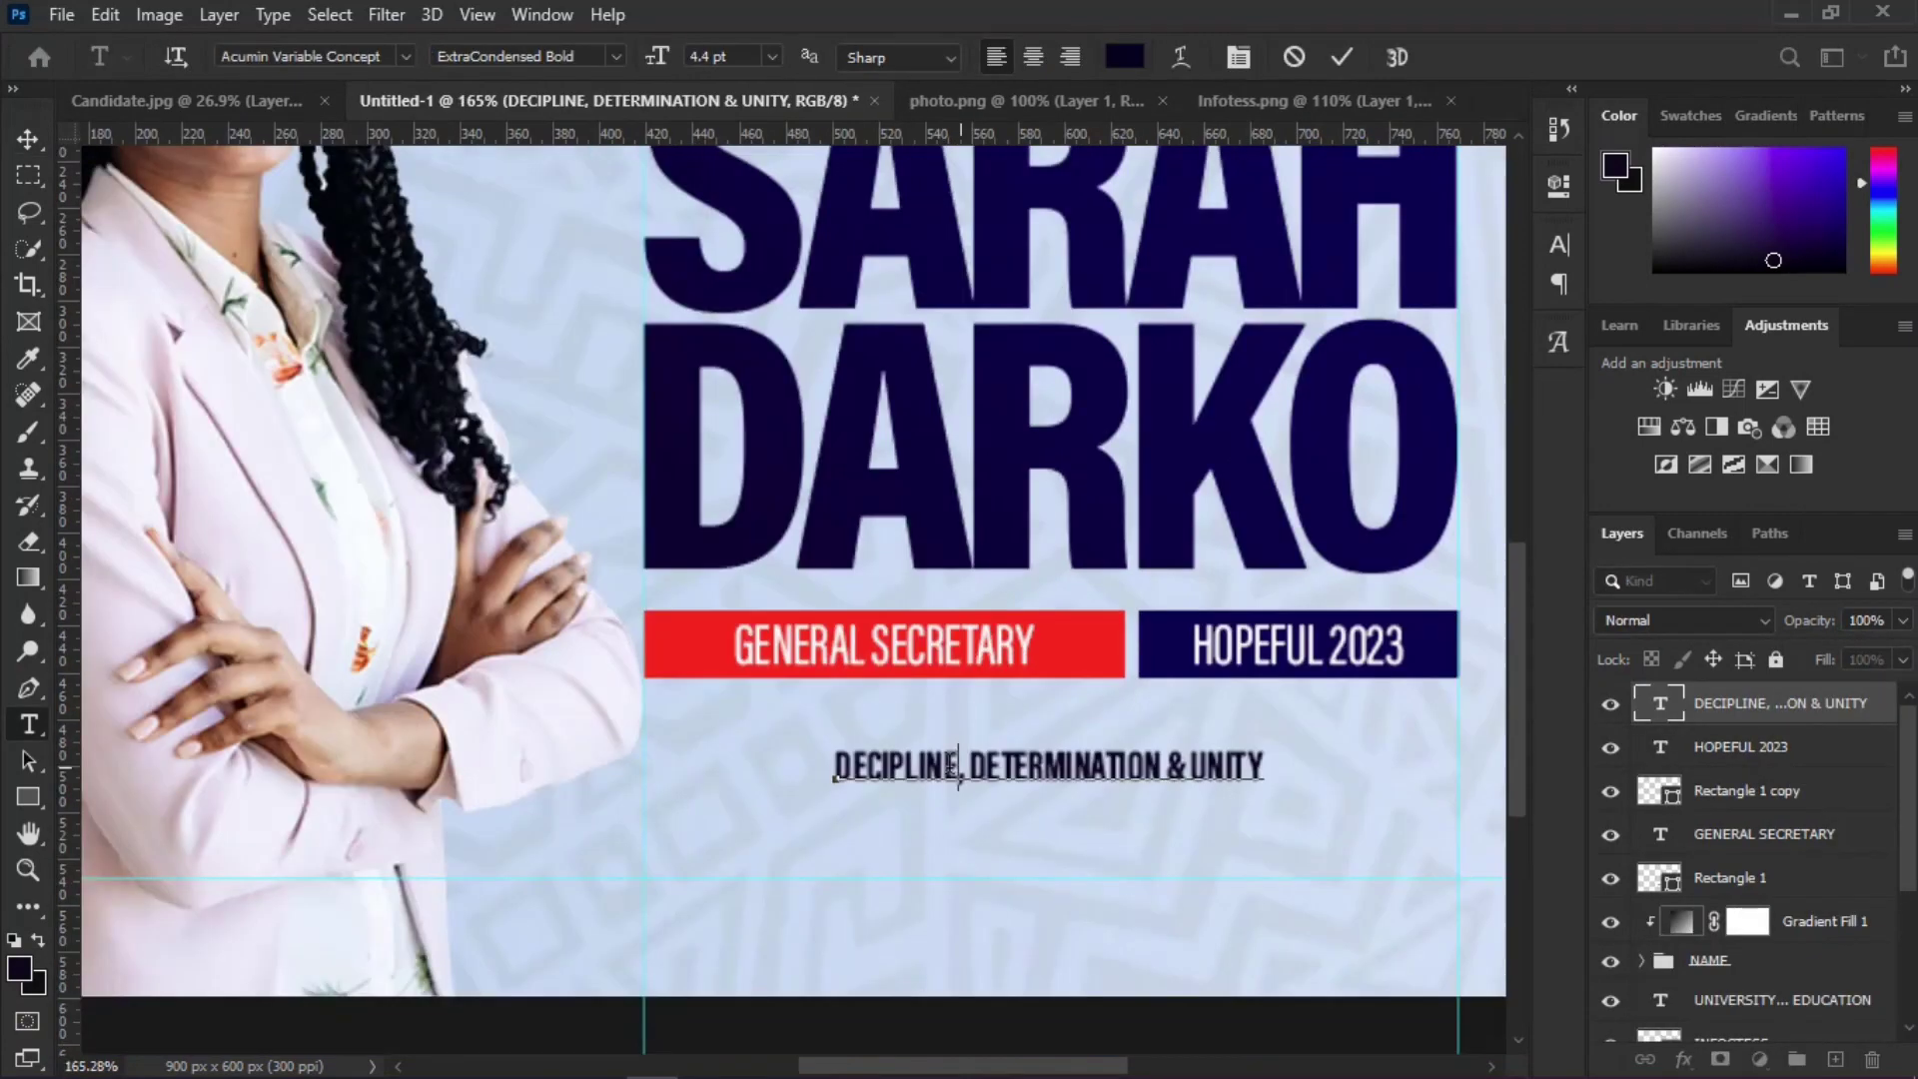
Step: Retype the tagline's first word so it reads 'DISCIPLINE', and commit the text
drag(960, 767, 849, 767)
text(ISCIPLINE)
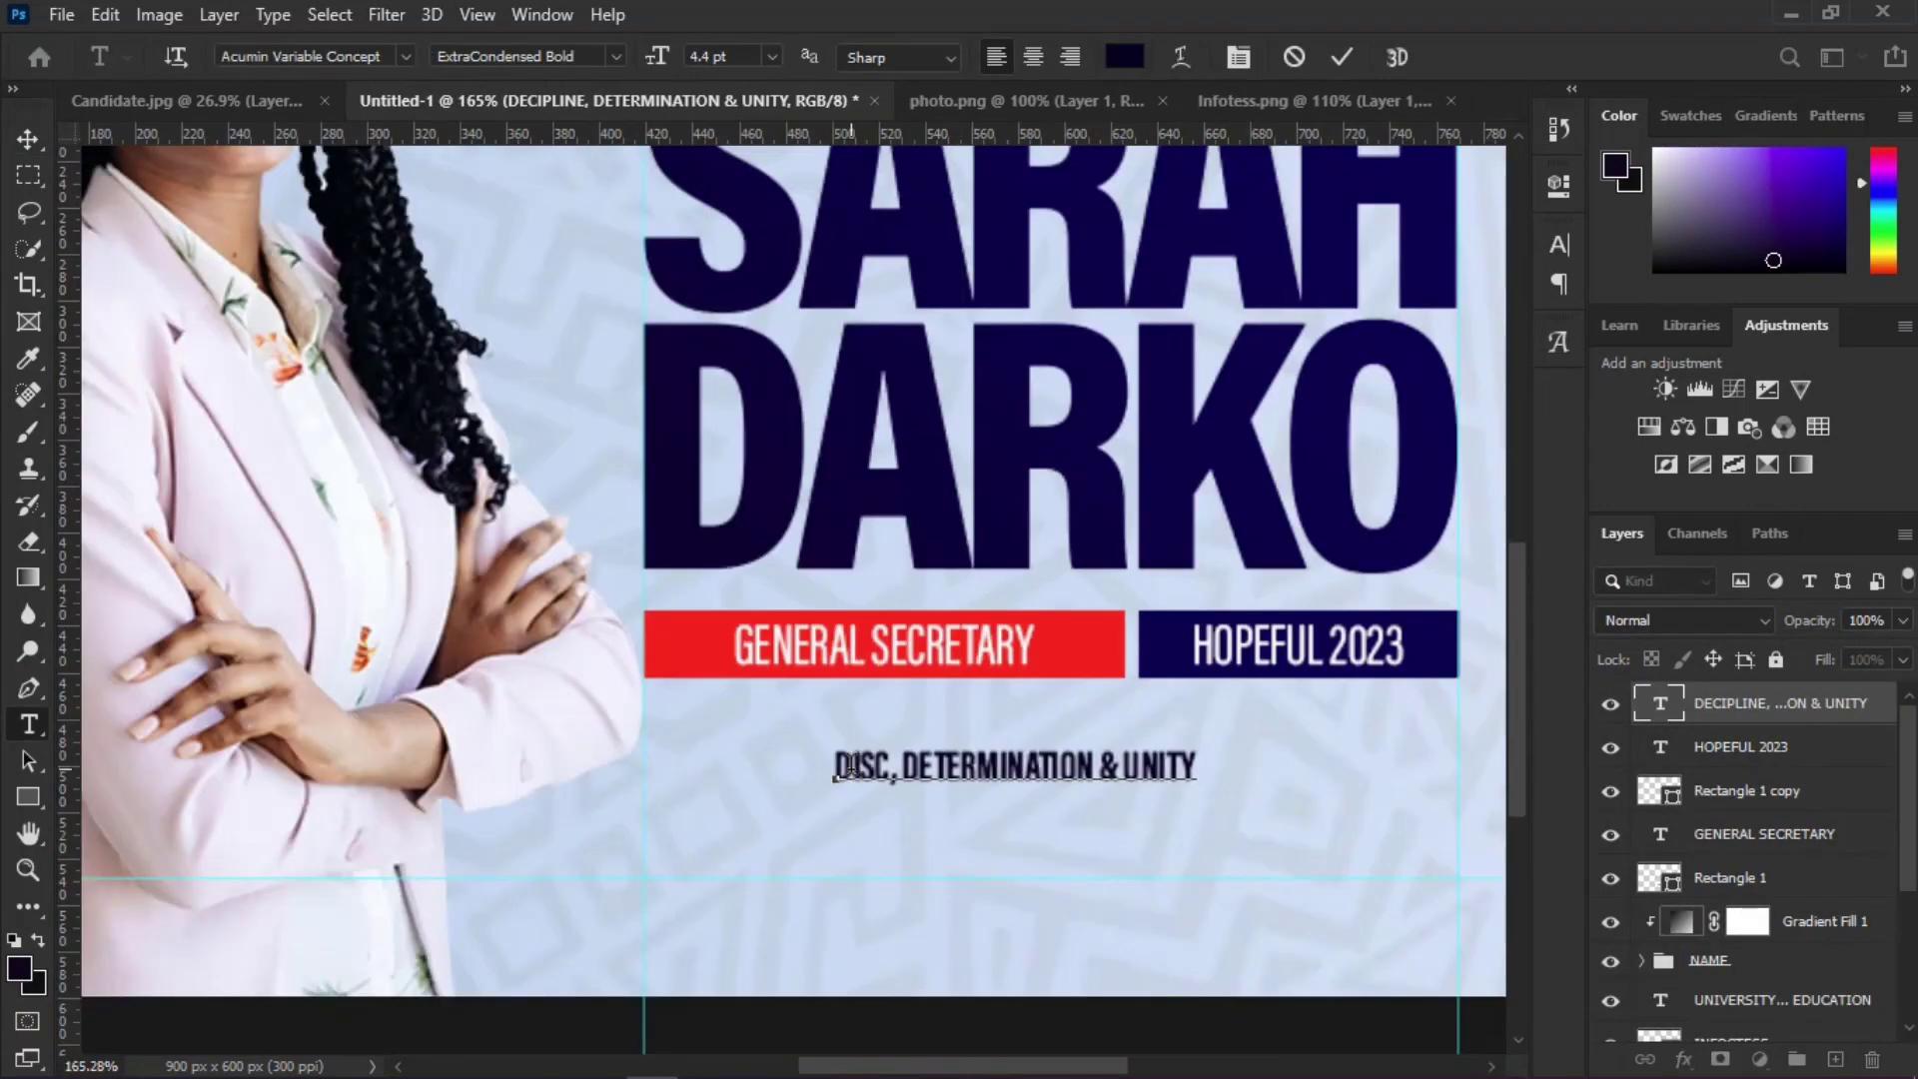
key(ctrl+Return)
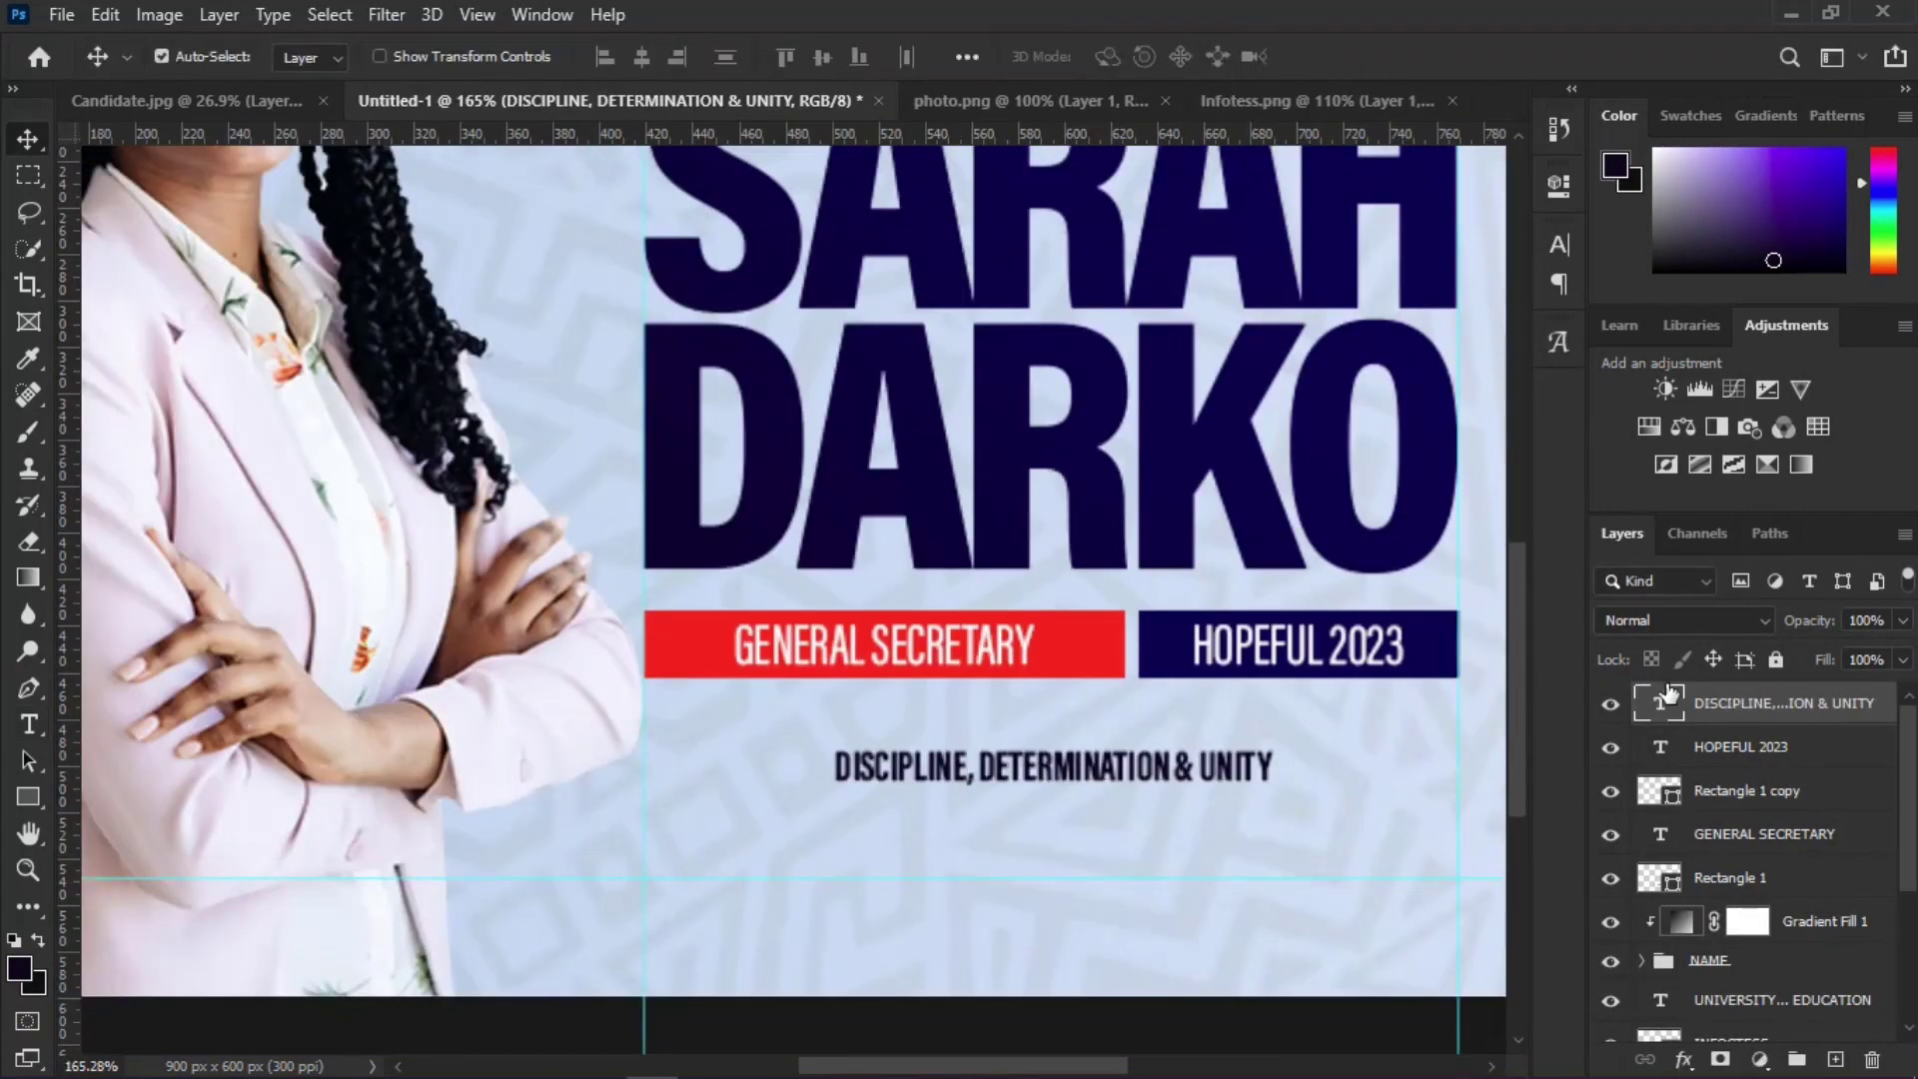
Step: Fit the whole banner on screen and select the patterned download (7) layer
key(ctrl+0)
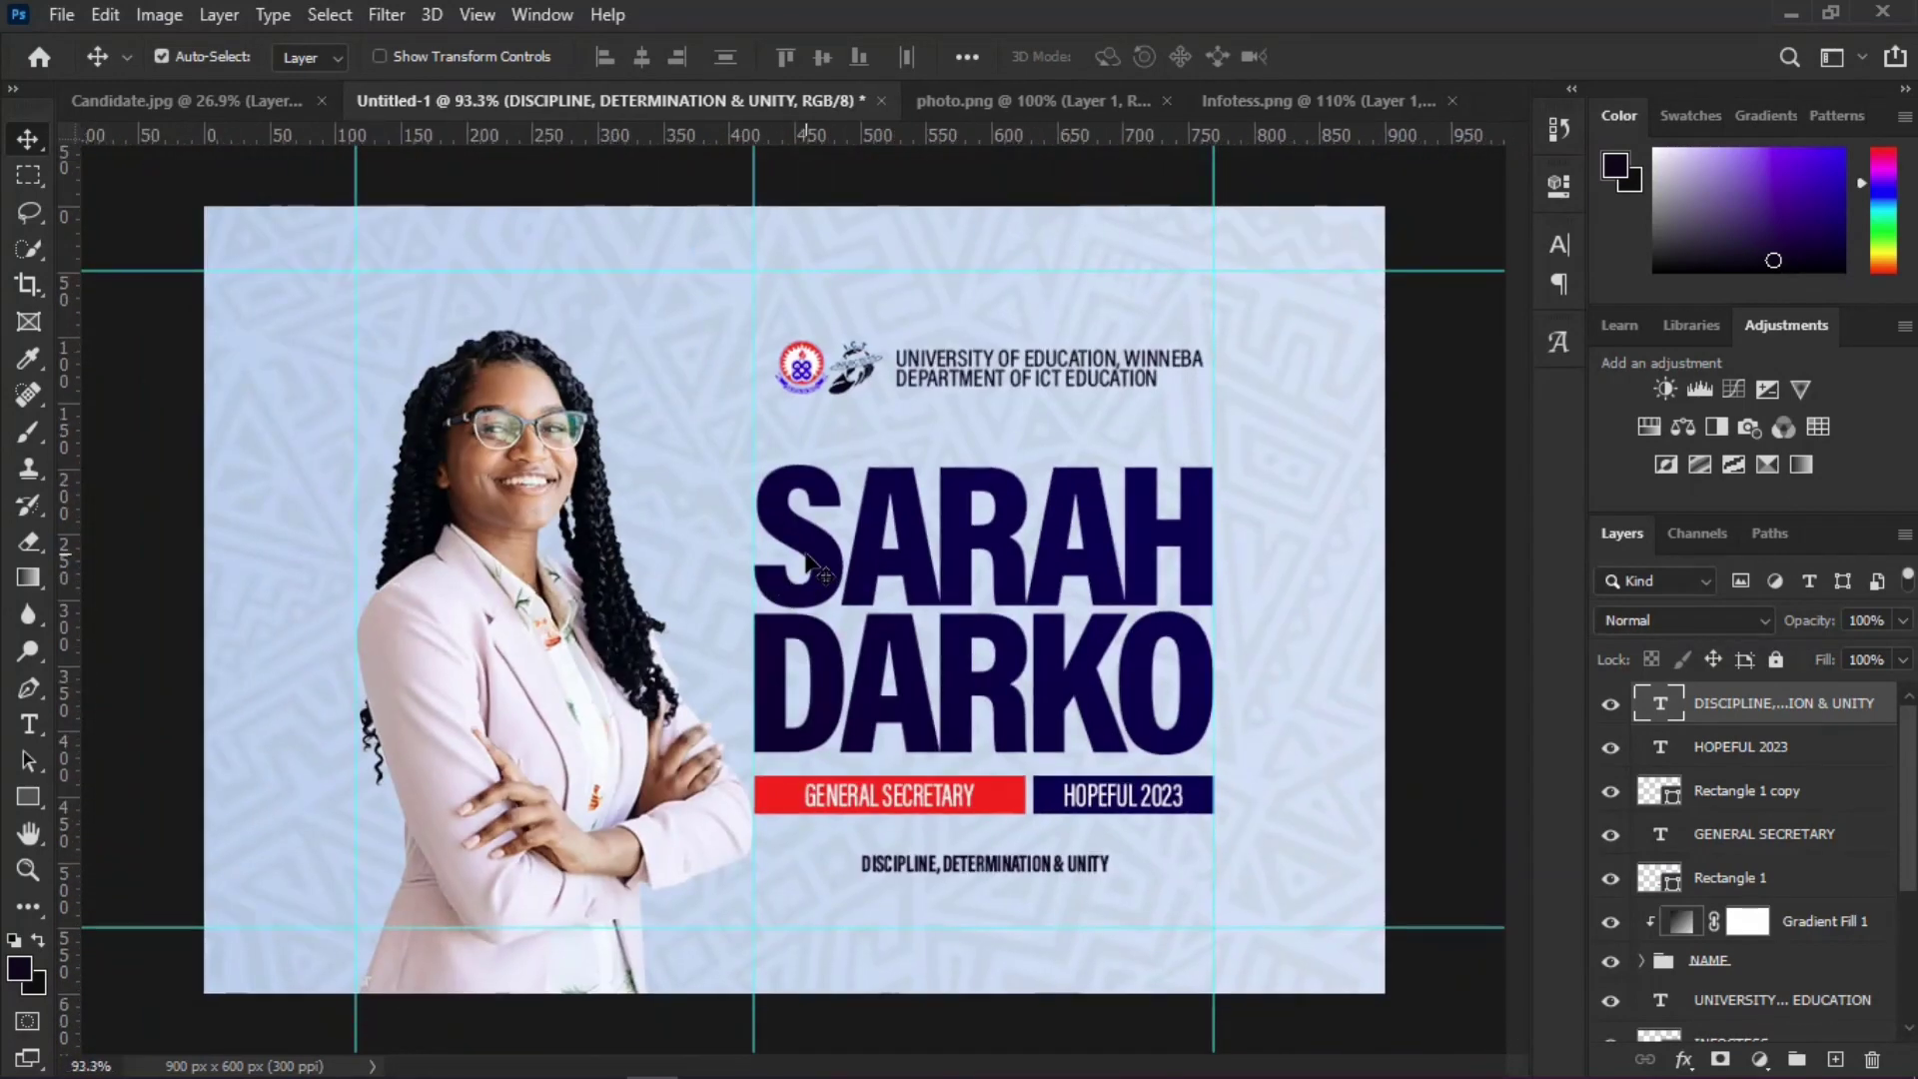
scroll(804, 584, down, 2)
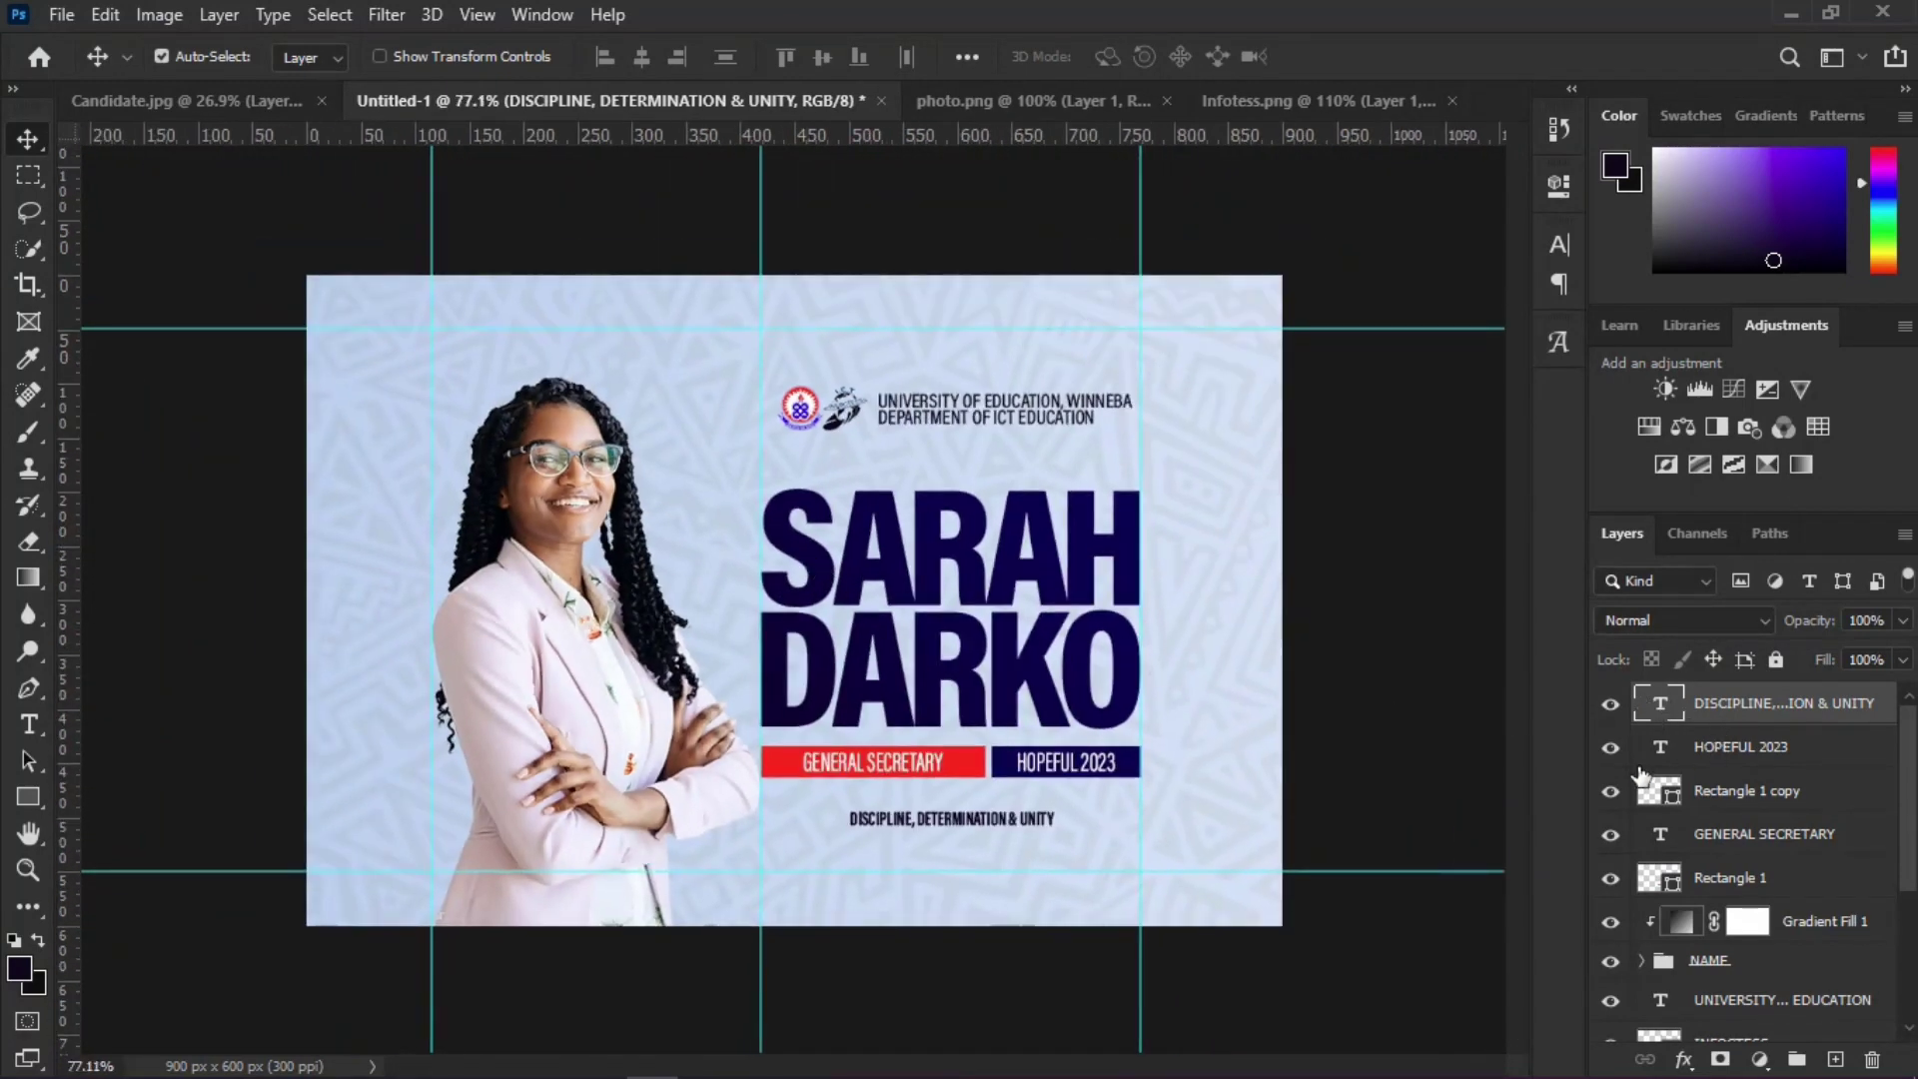
click(1228, 663)
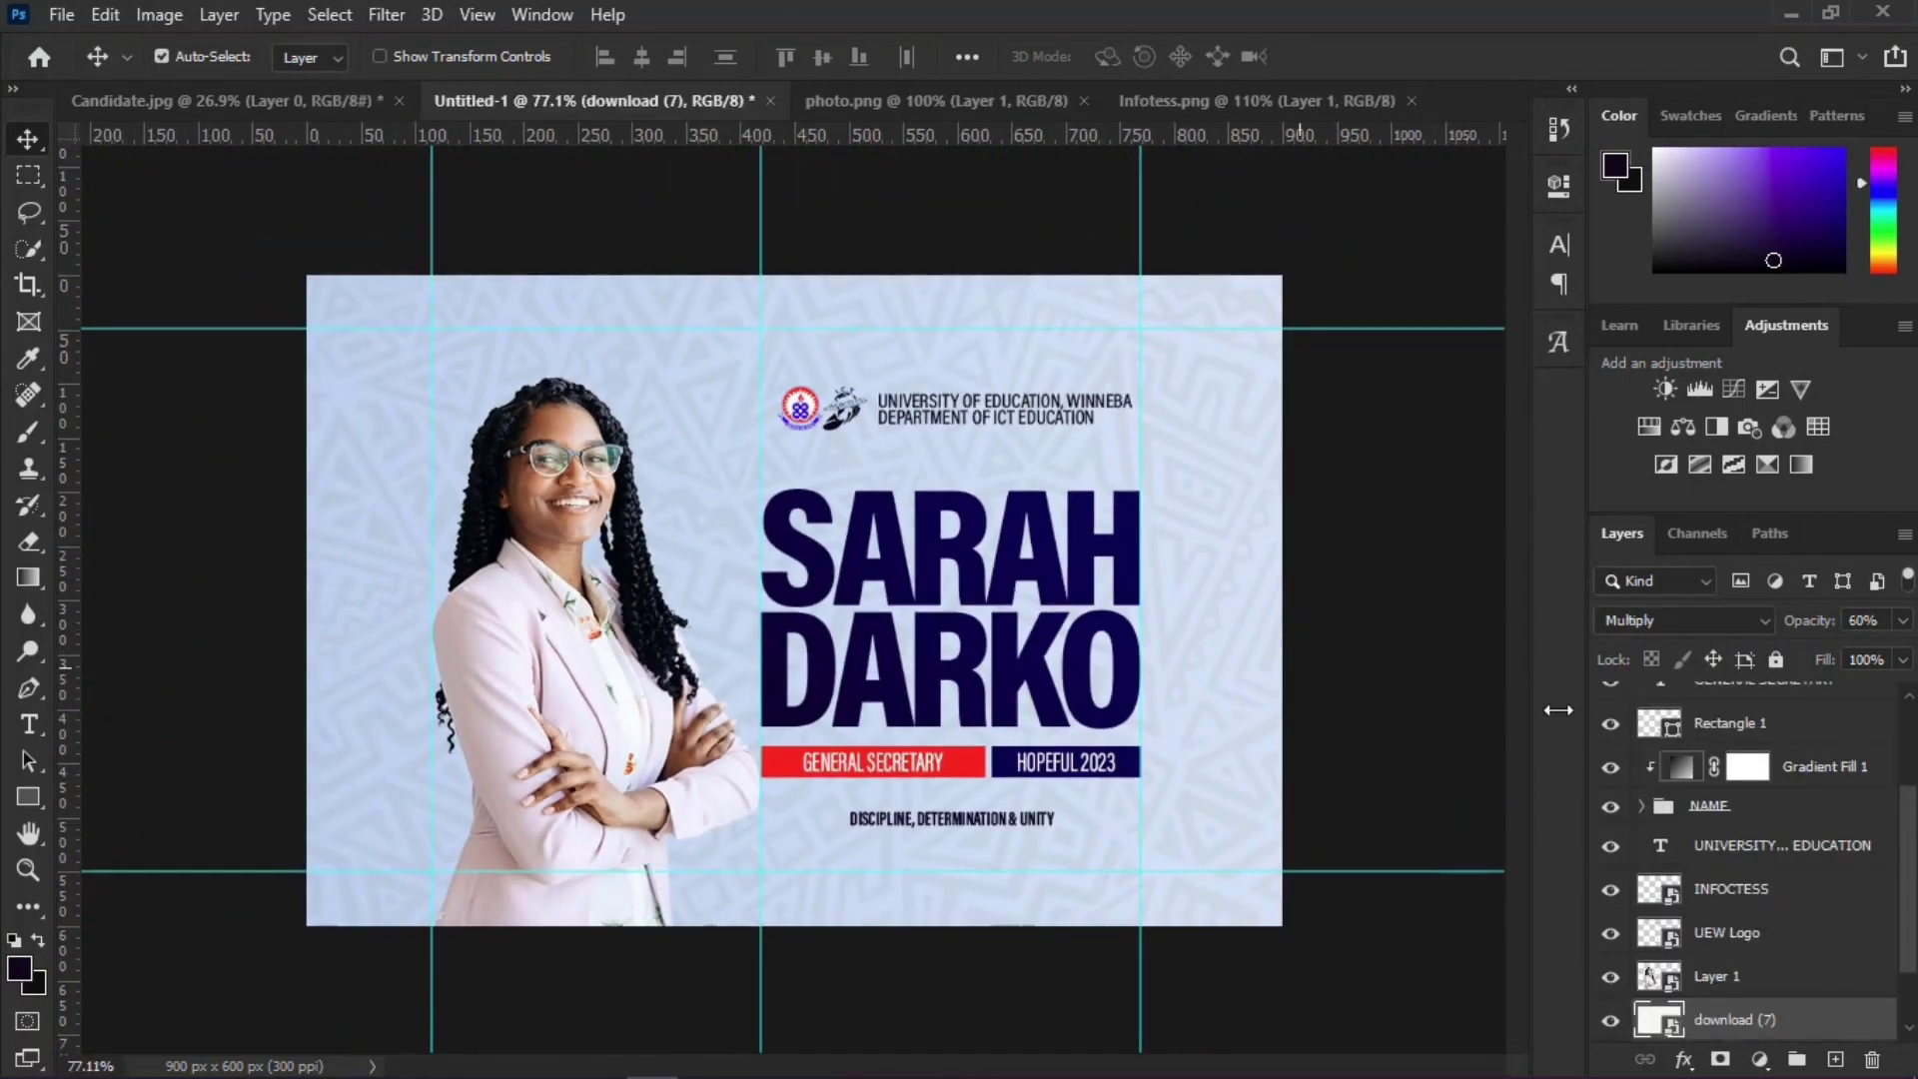
Step: Lower the download (7) pattern layer's opacity to 38%
click(1903, 620)
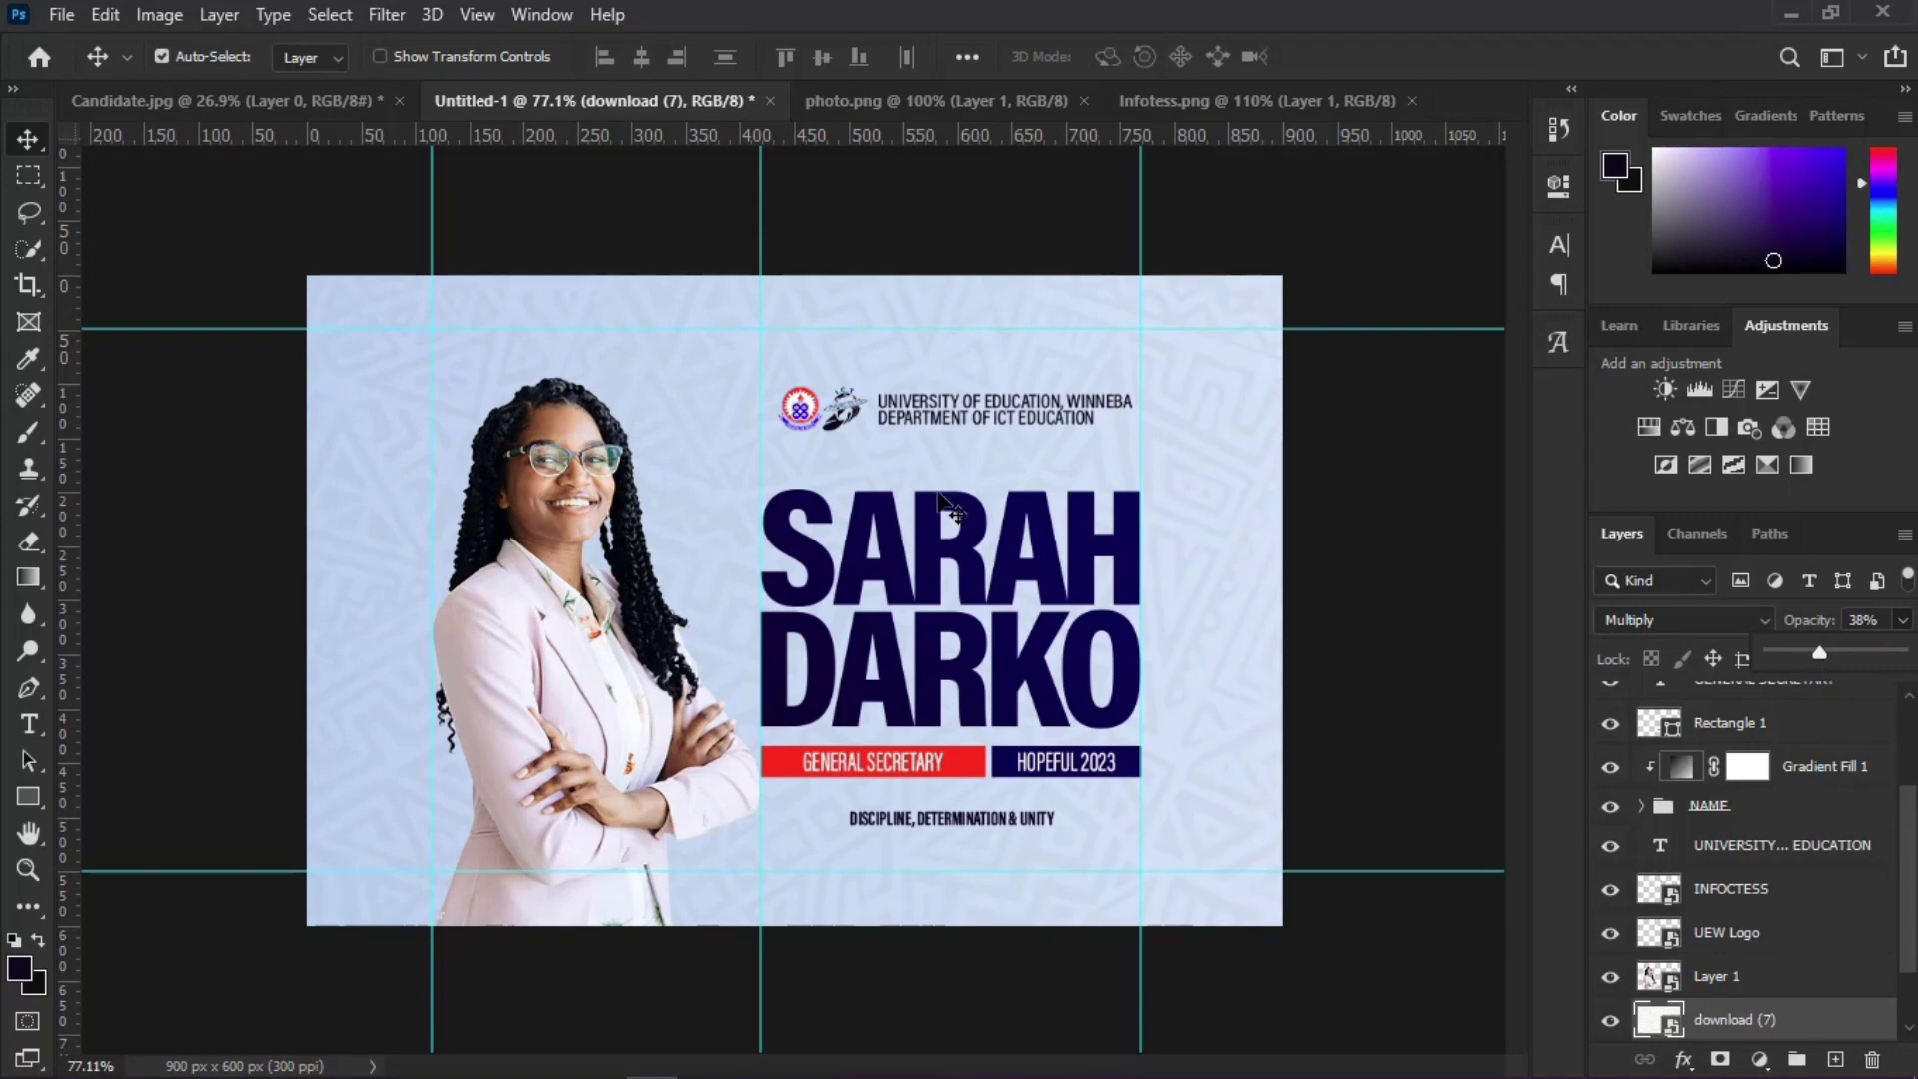
scroll(937, 501, up, 3)
scroll(946, 350, down, 2)
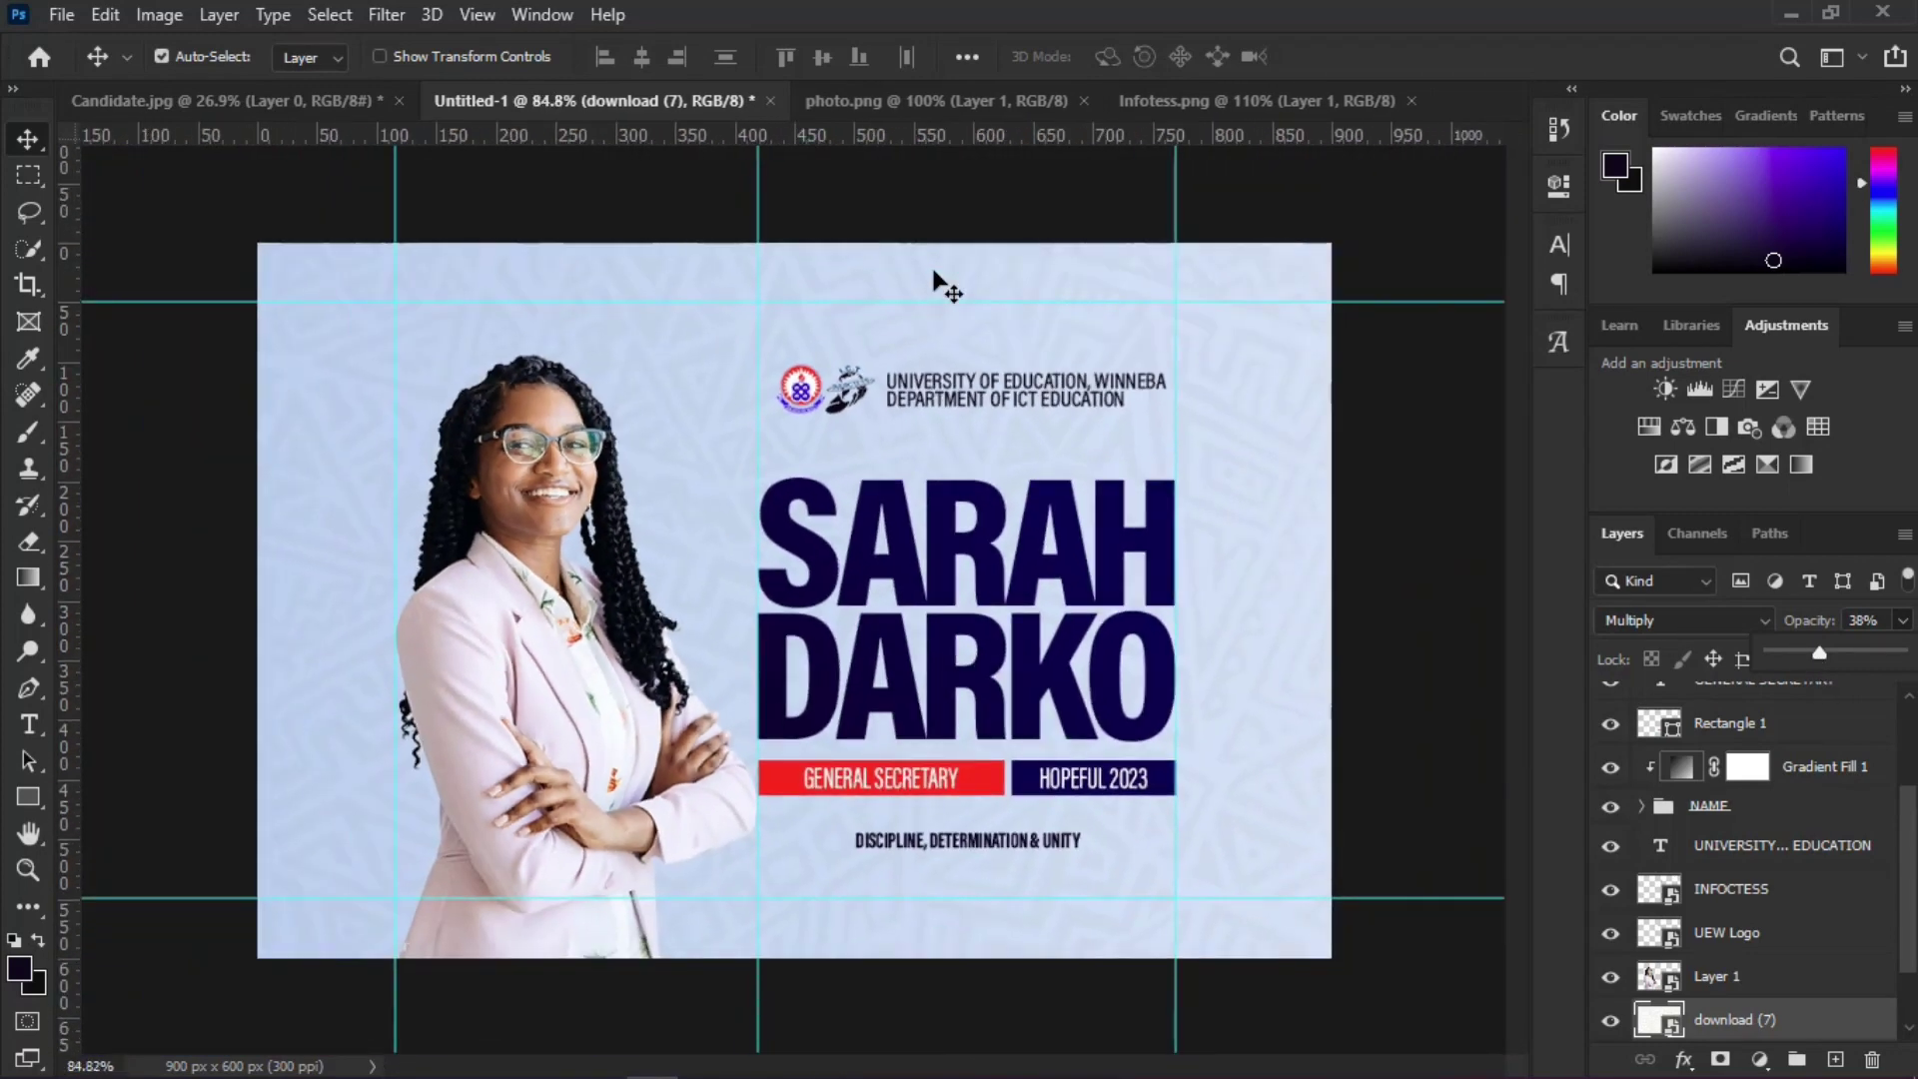
scroll(1204, 756, up, 2)
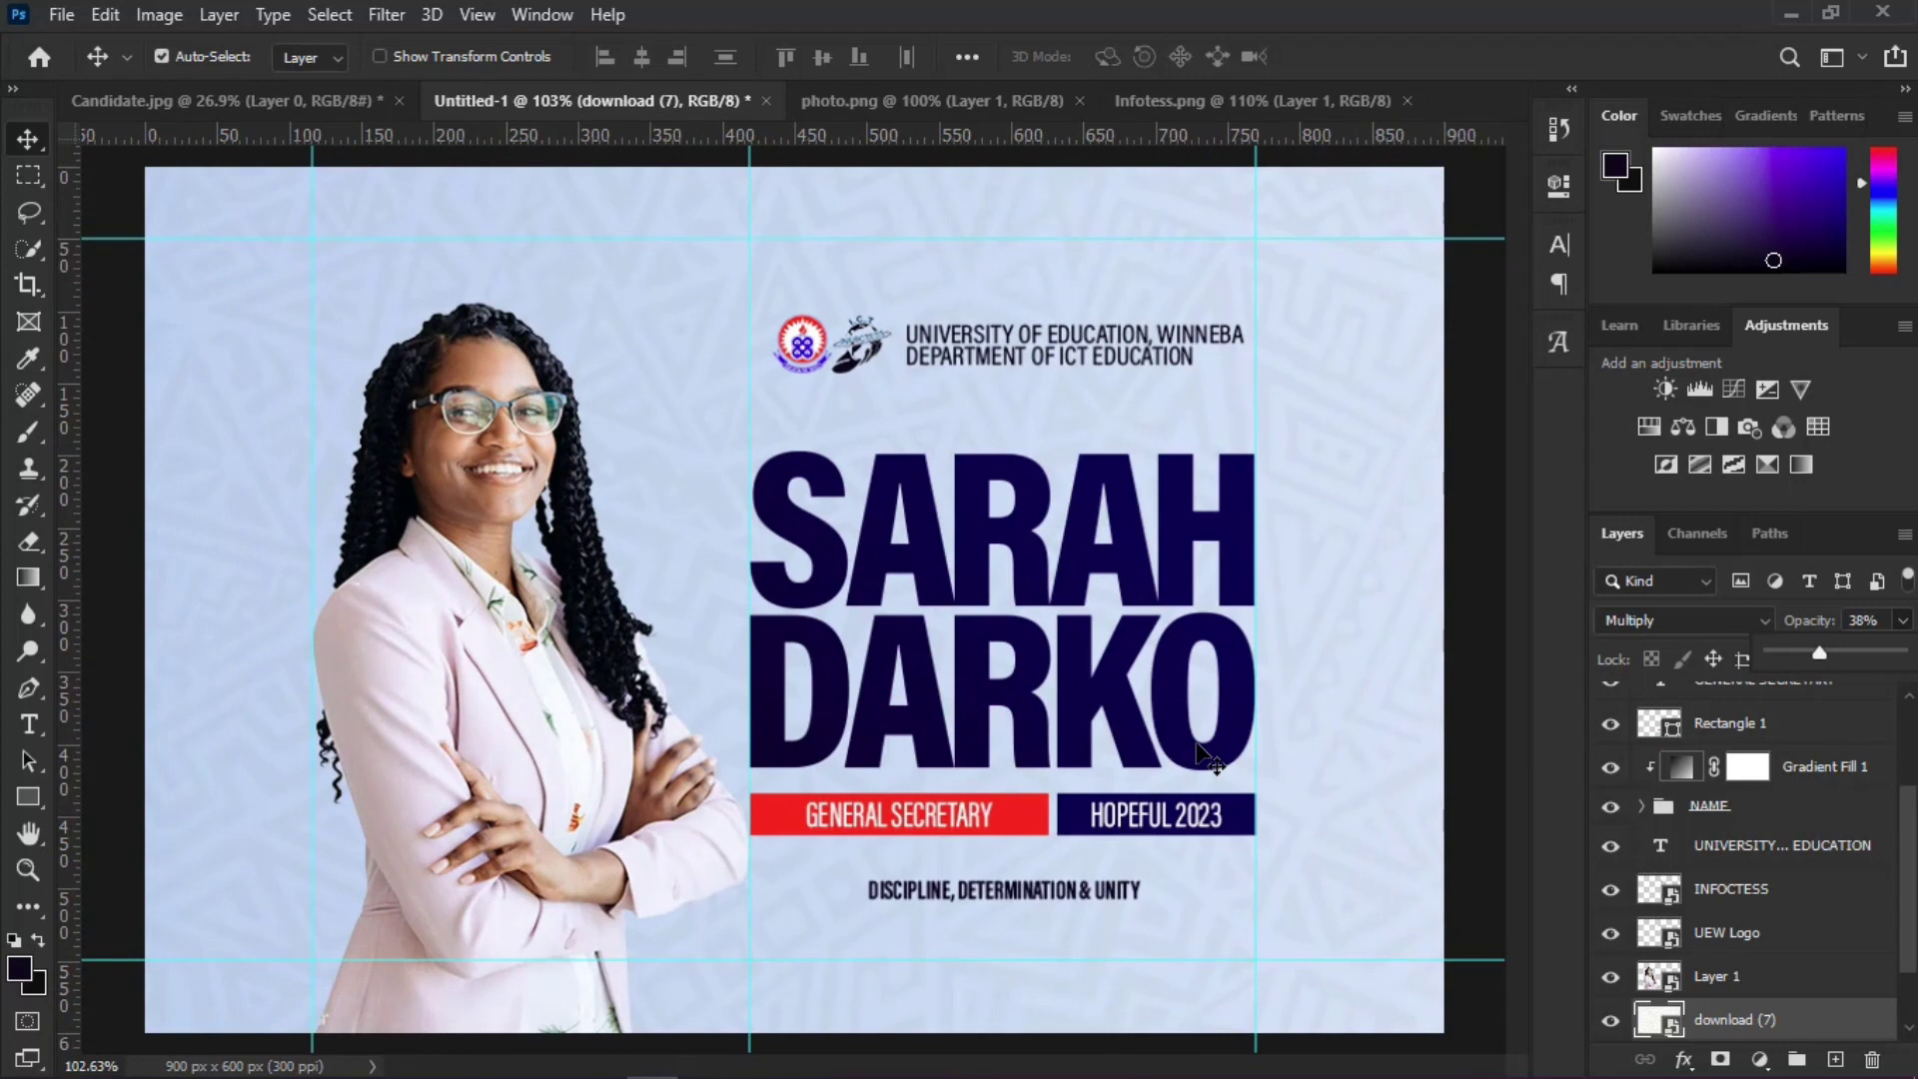
scroll(1199, 700, down, 2)
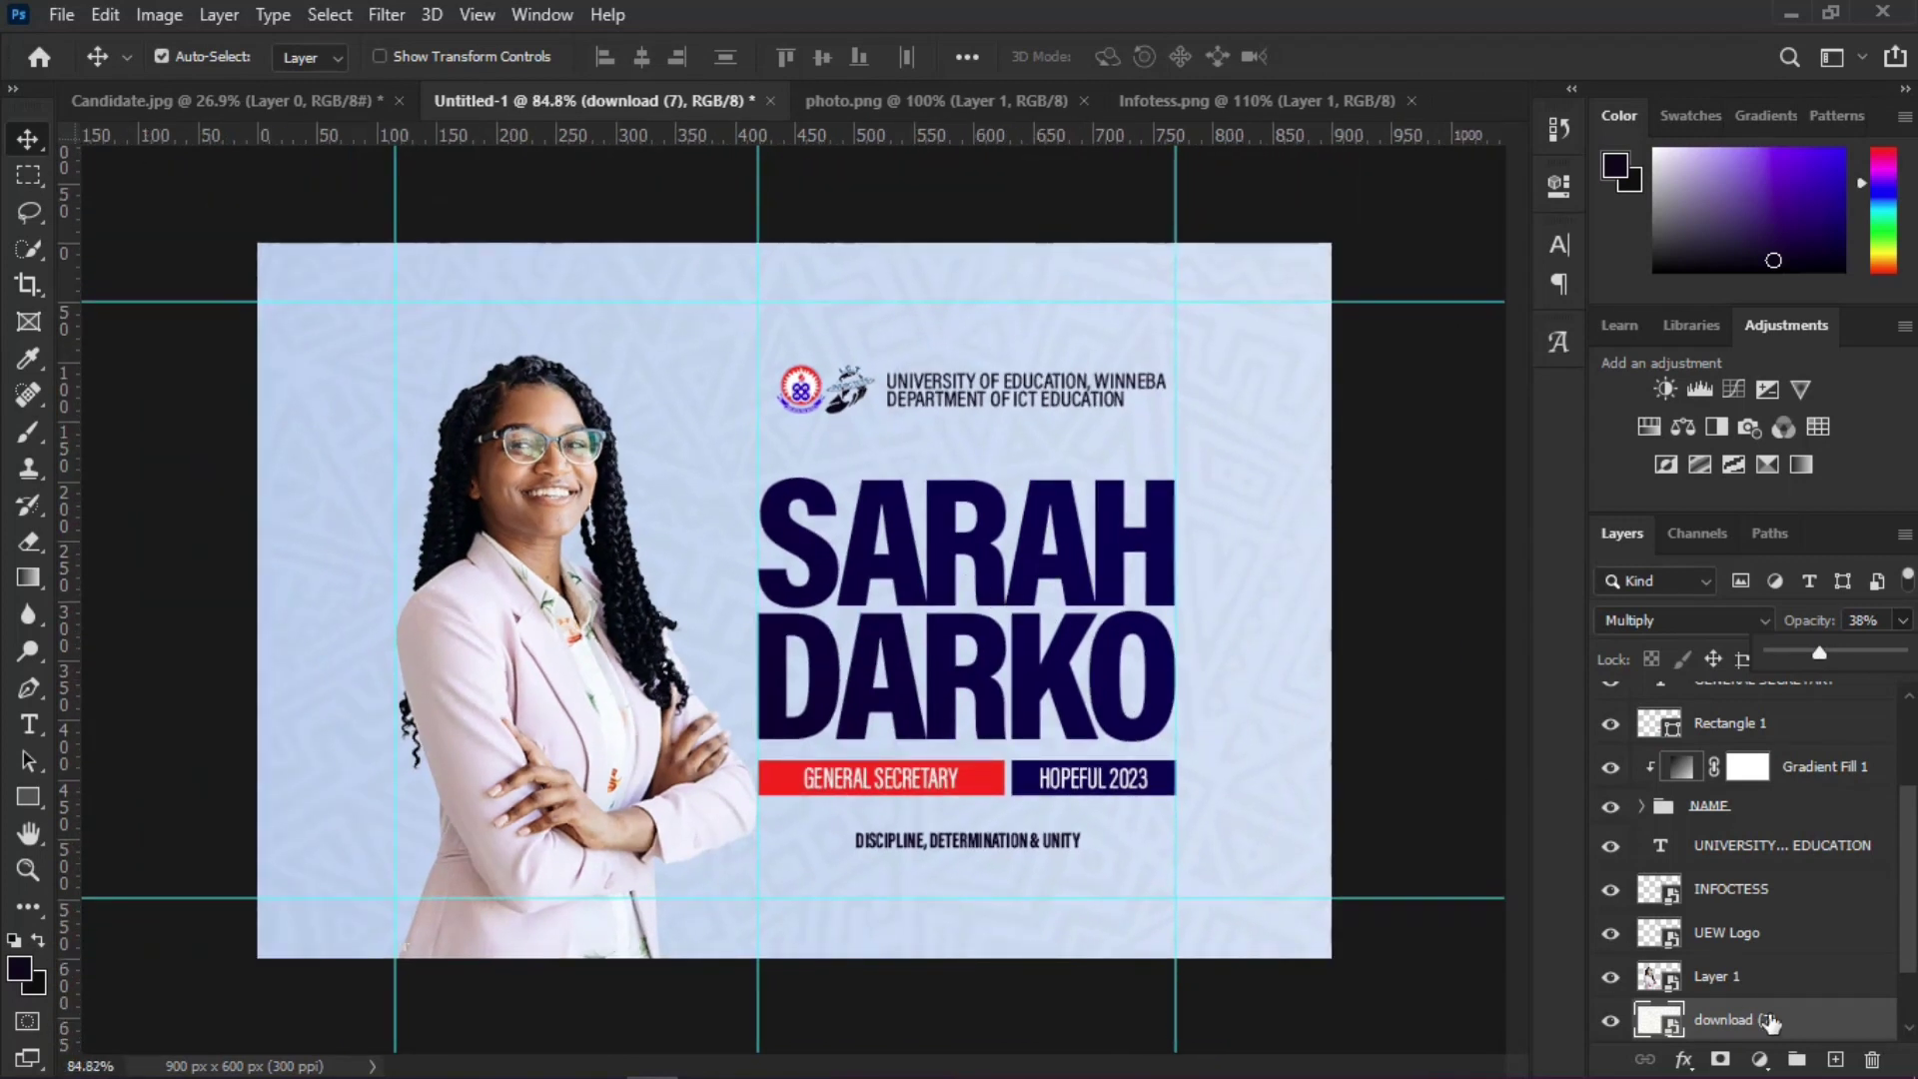
click(1271, 752)
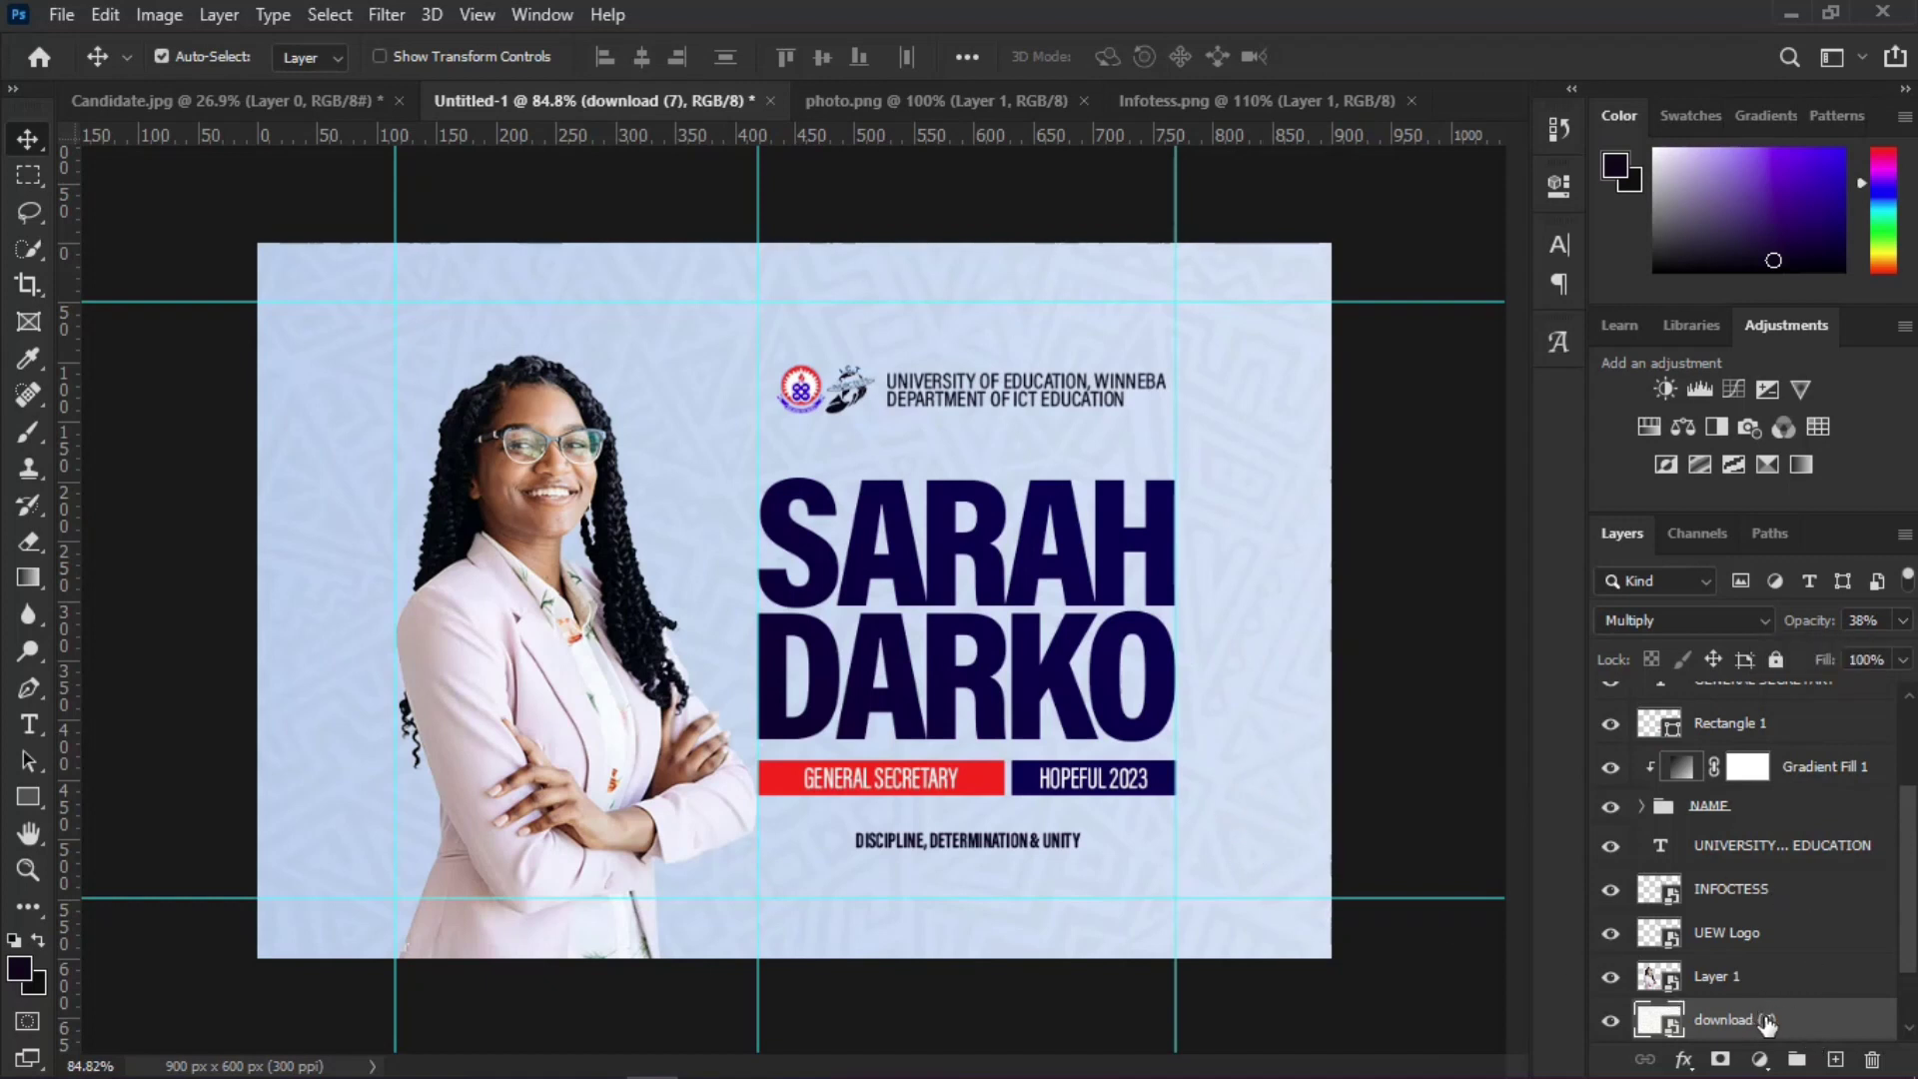
Step: Rename the download (7) layer to 'Background'
double_click(1732, 1019)
text(Background)
key(Return)
scroll(1739, 1017, down, 2)
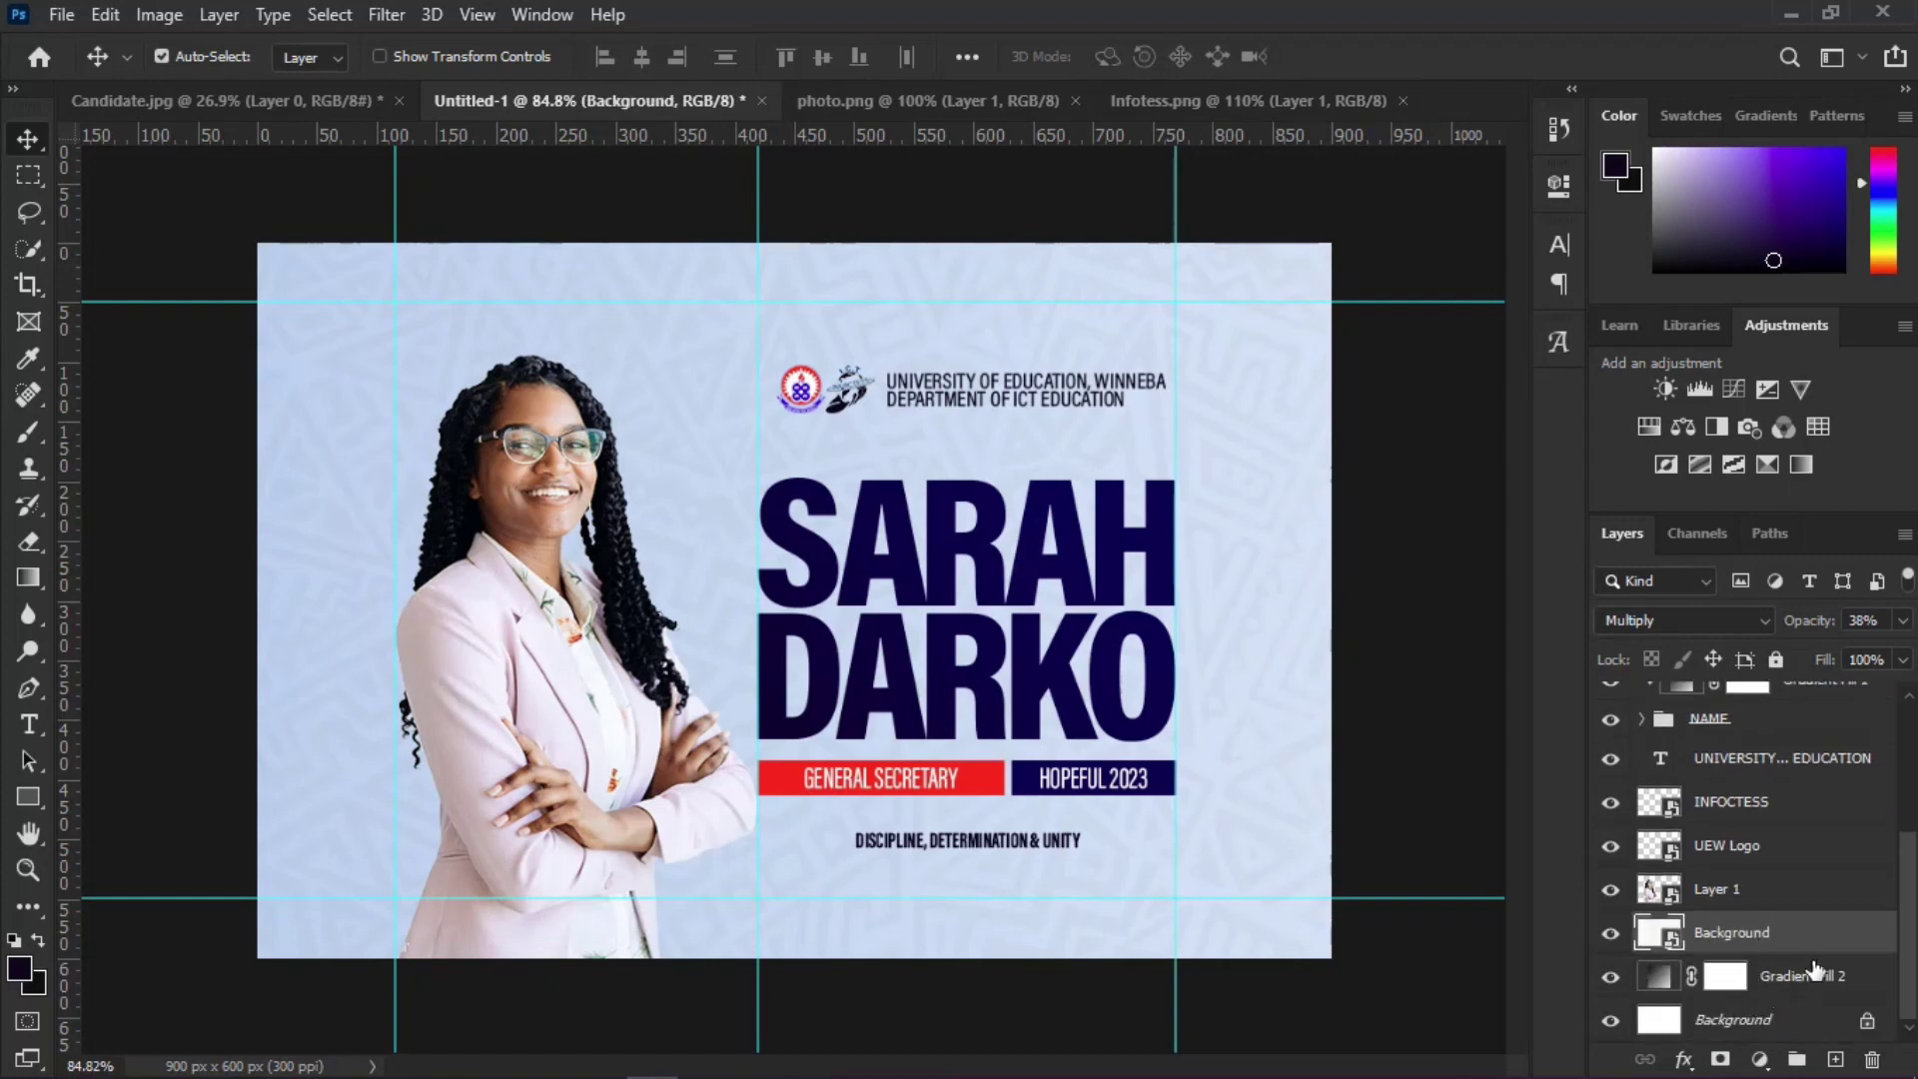
Step: Duplicate the Background layer, move the copy above Gradient Fill 1, and clip it
key(ctrl+j)
scroll(1815, 971, up, 2)
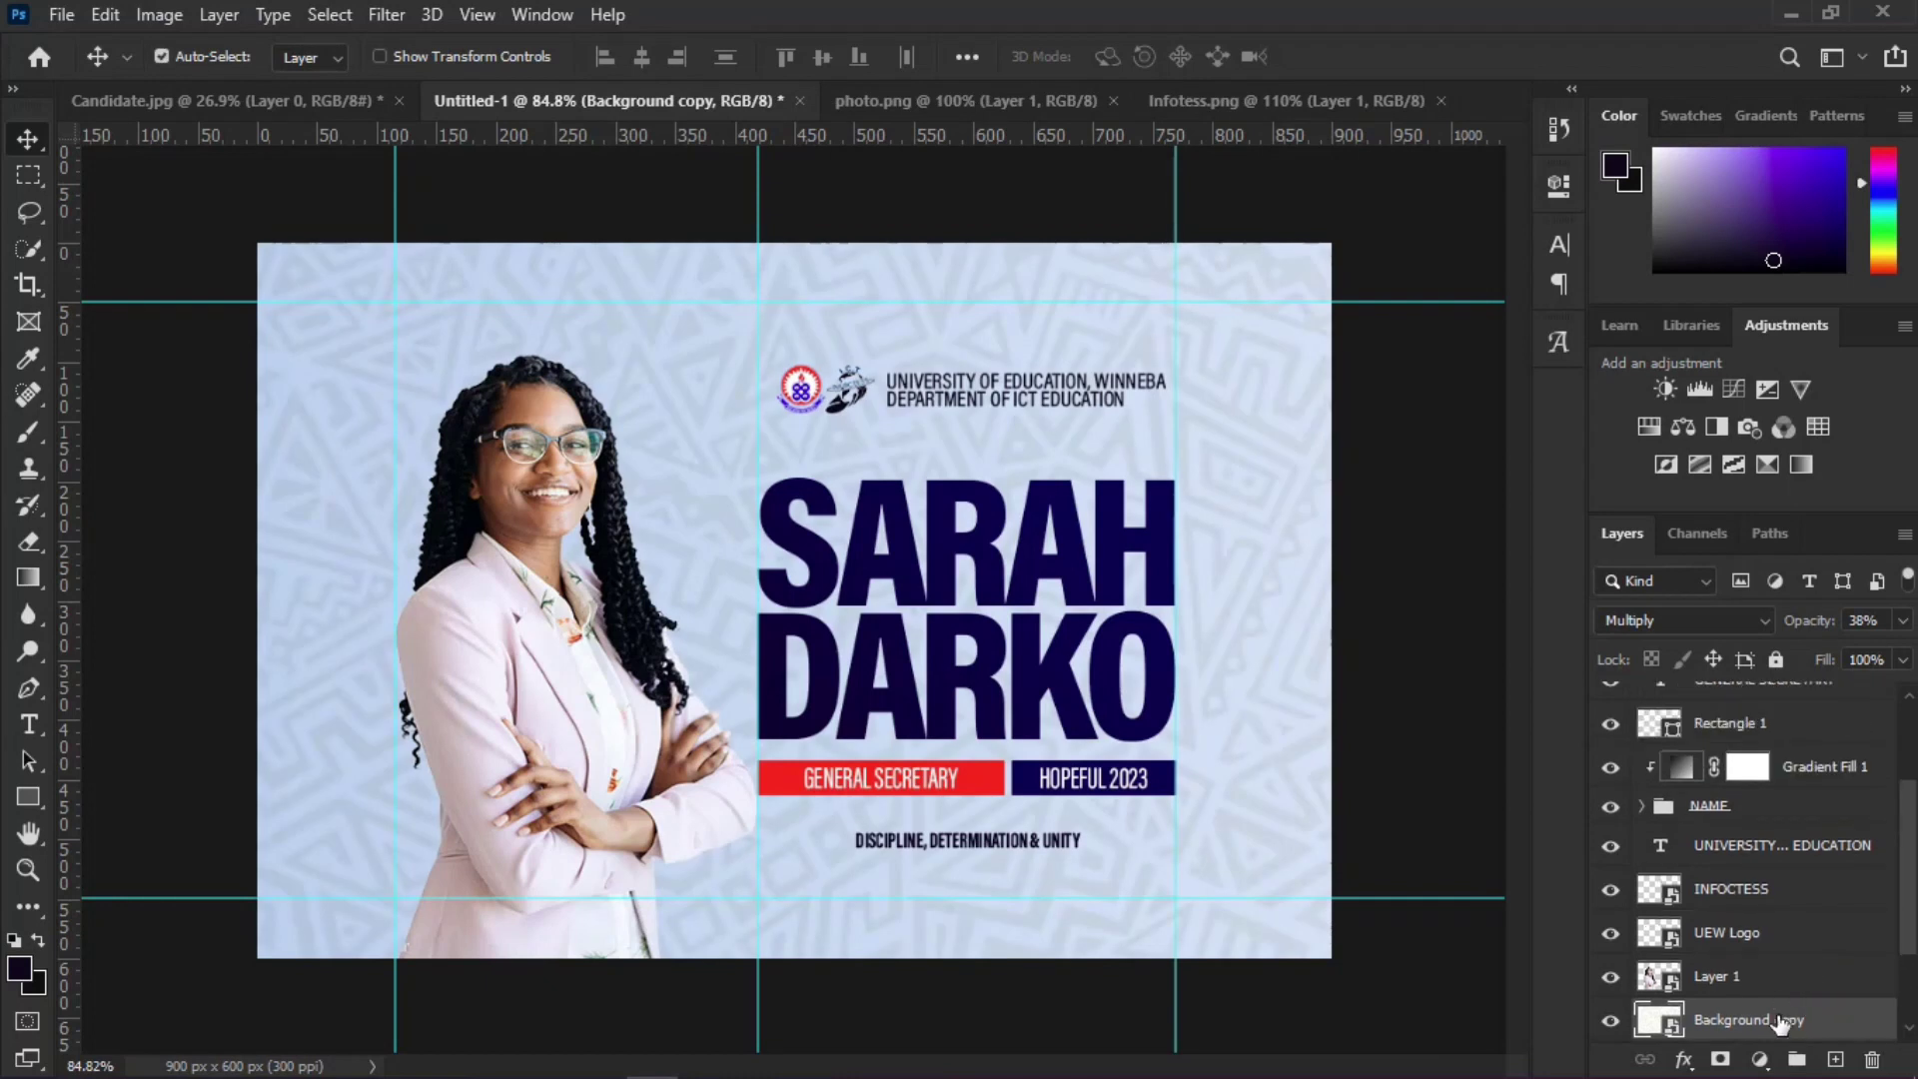
drag(1778, 1022, 1774, 772)
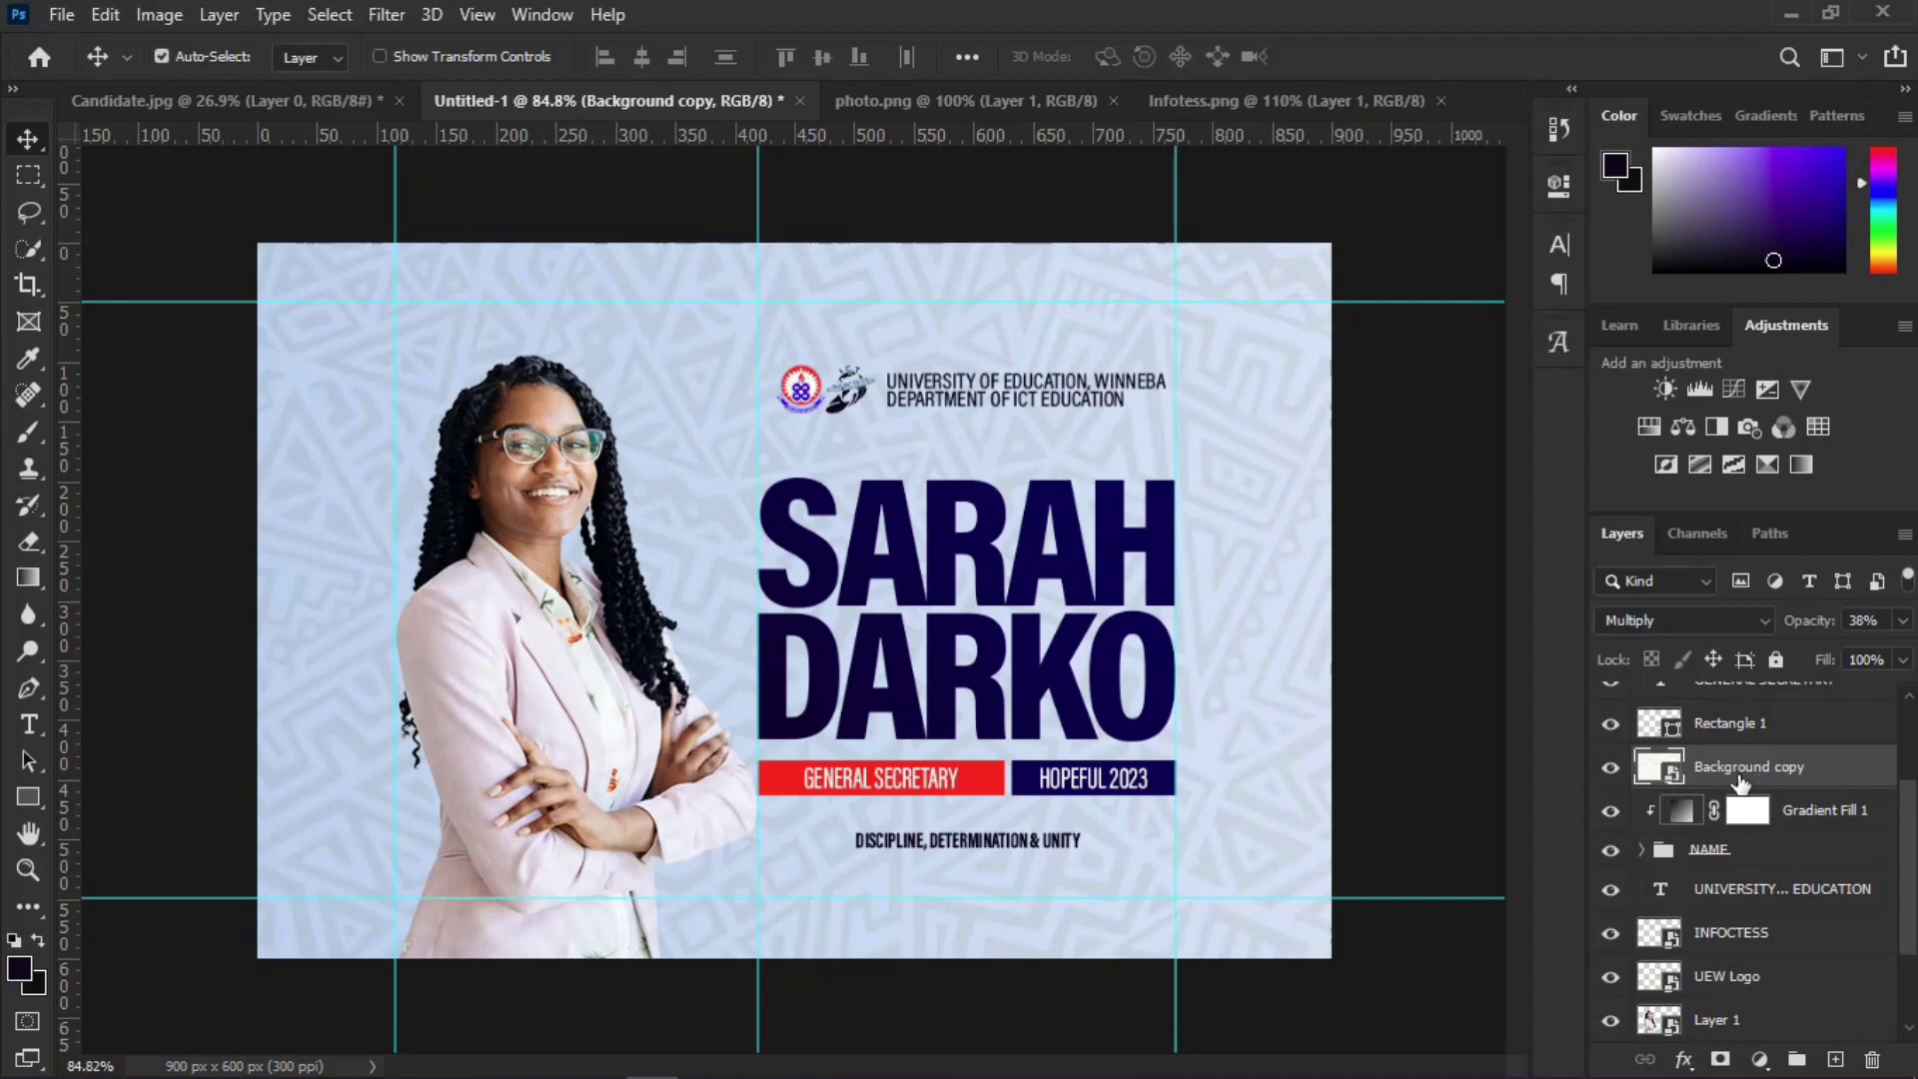
right_click(1742, 759)
click(1558, 651)
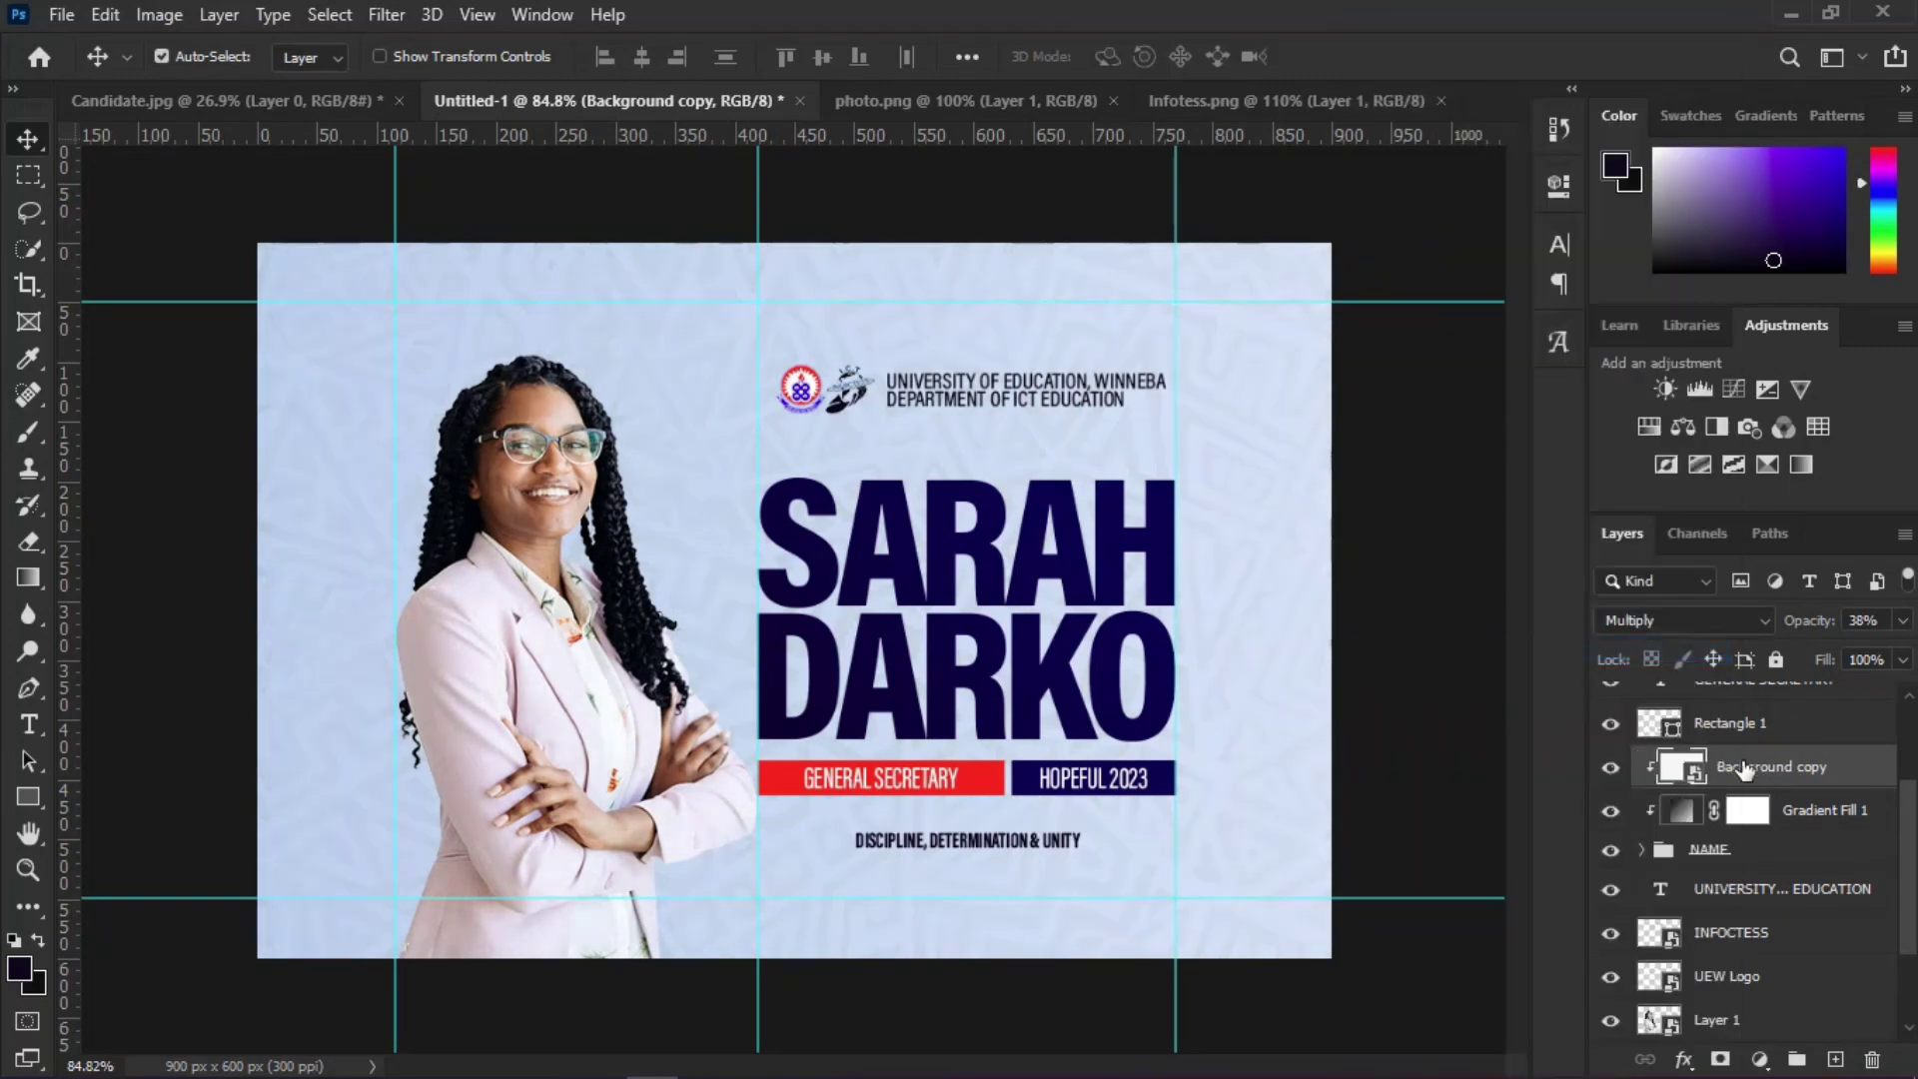
Step: Set the Background copy to 100% opacity with Multiply blending
click(1893, 622)
drag(1820, 651, 1903, 654)
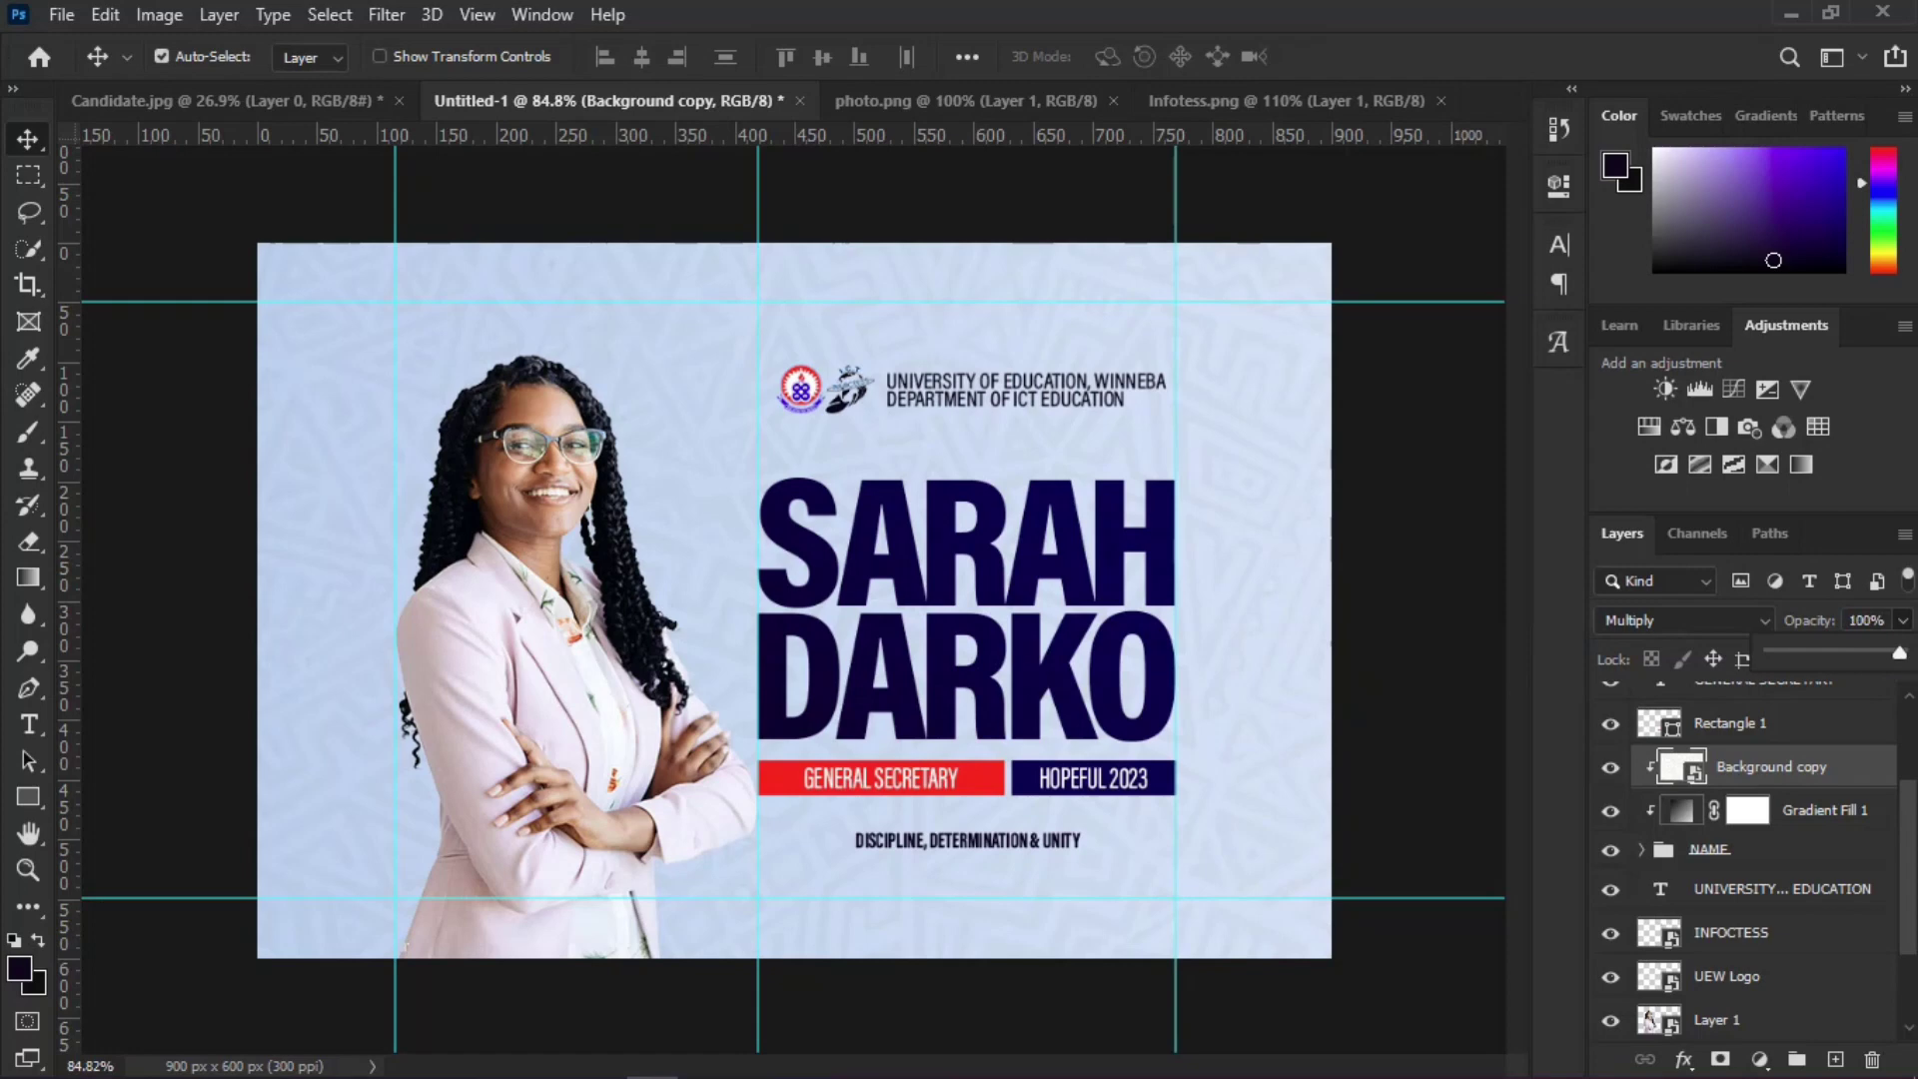
key(ctrl+plus)
scroll(1158, 595, up, 5)
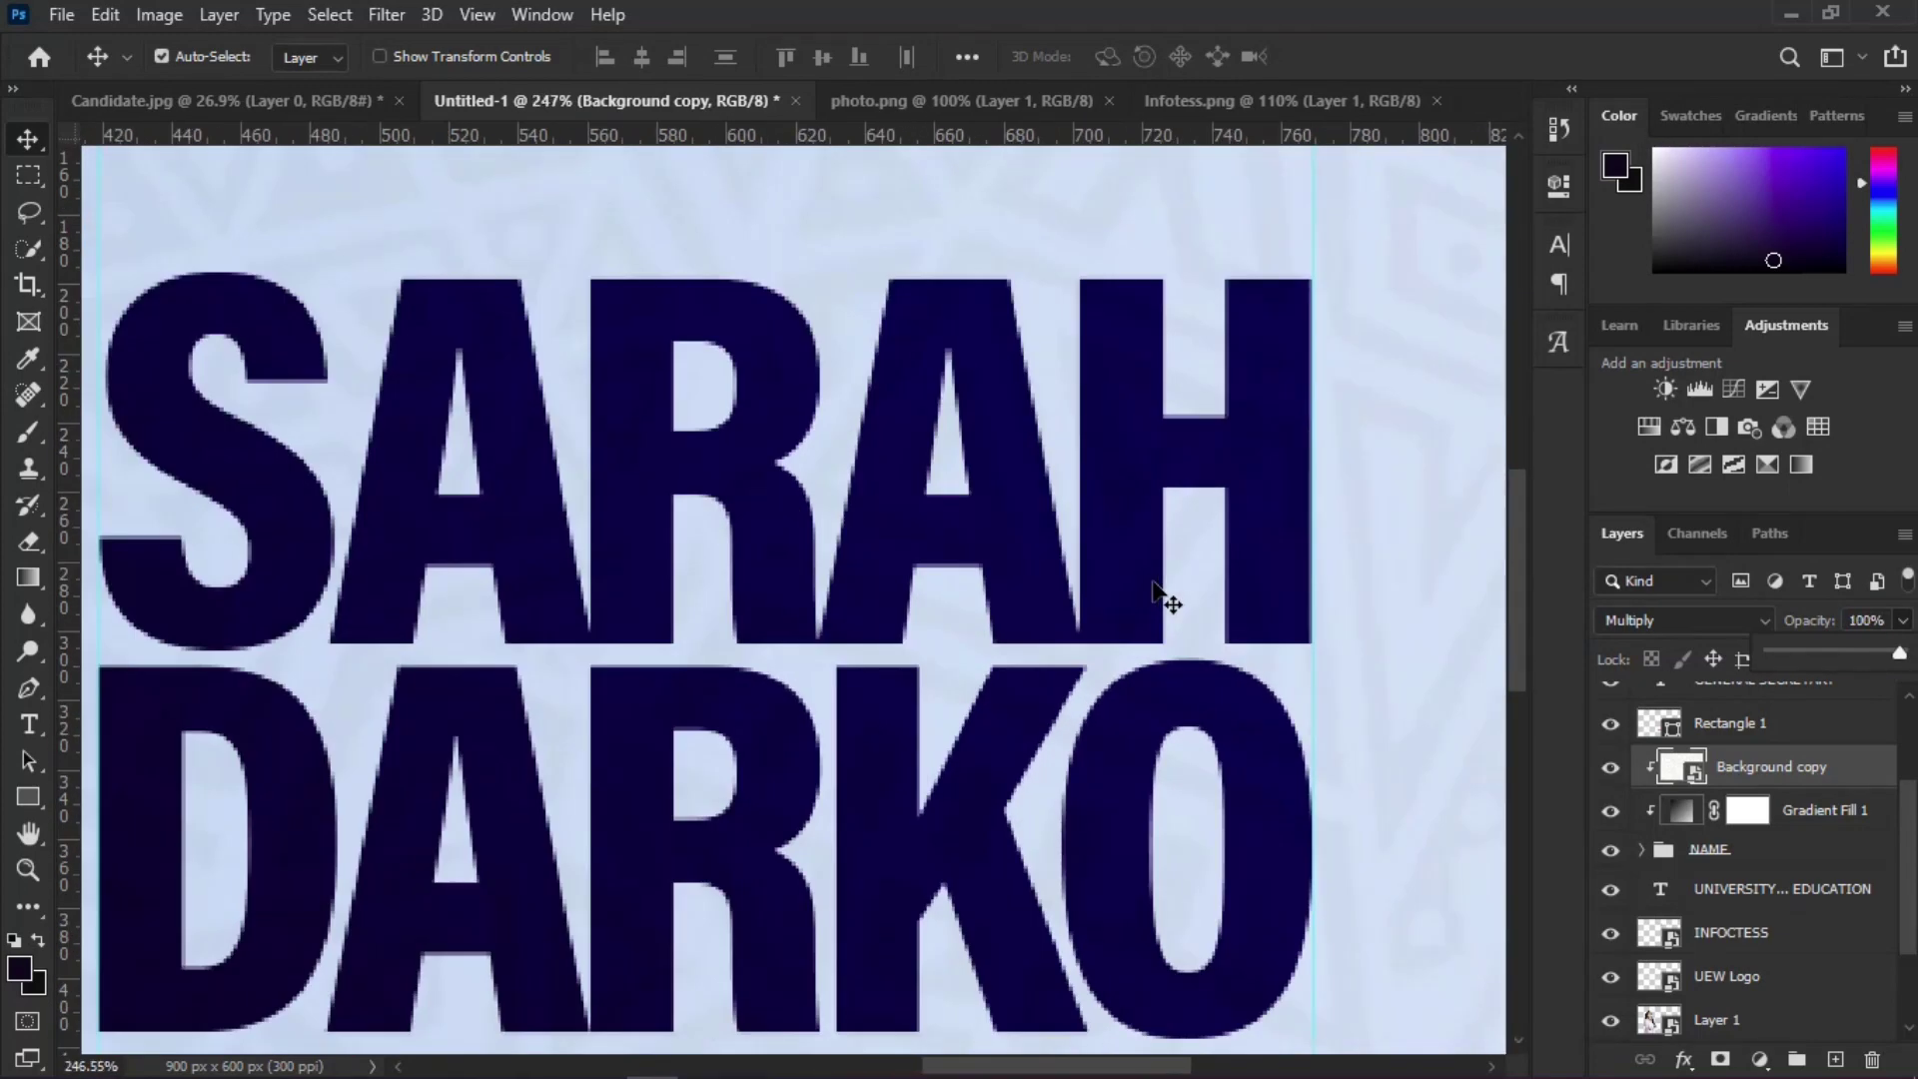
scroll(1159, 595, up, 2)
scroll(875, 472, down, 3)
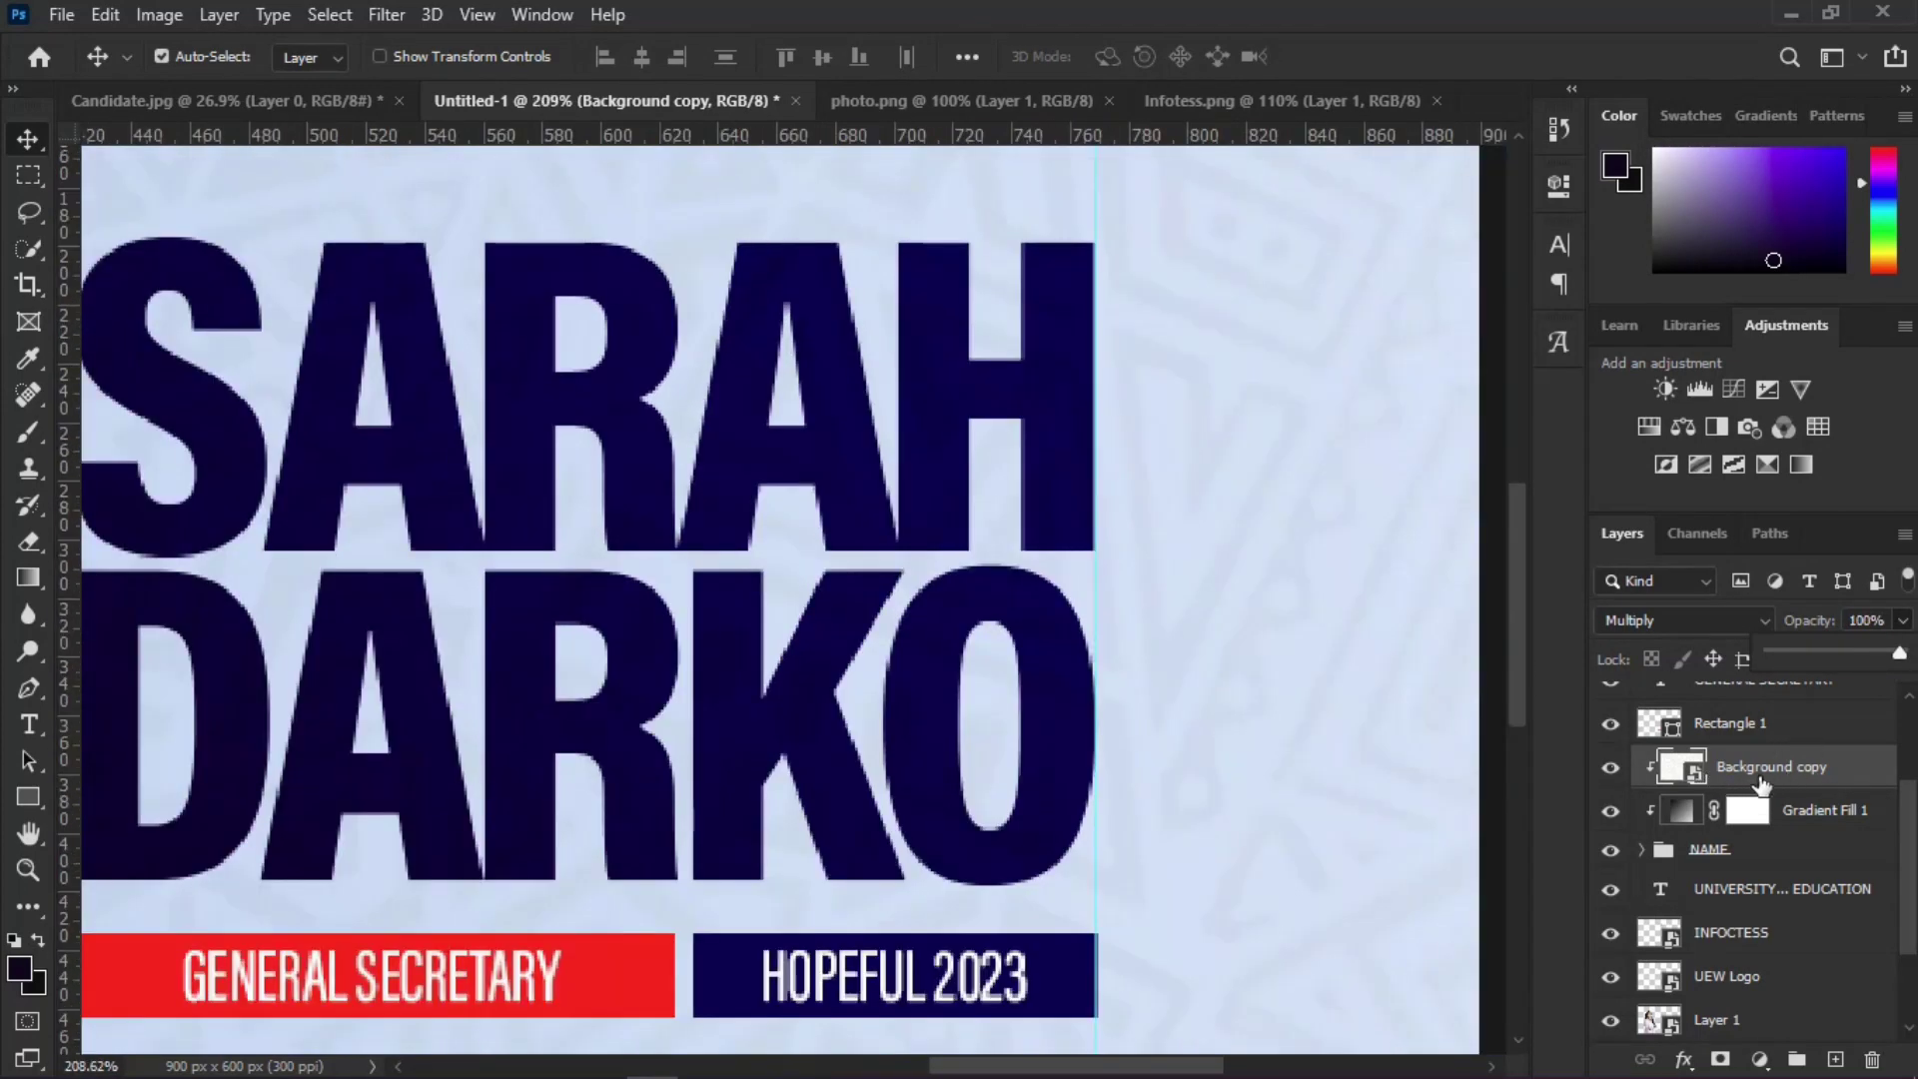
click(1714, 615)
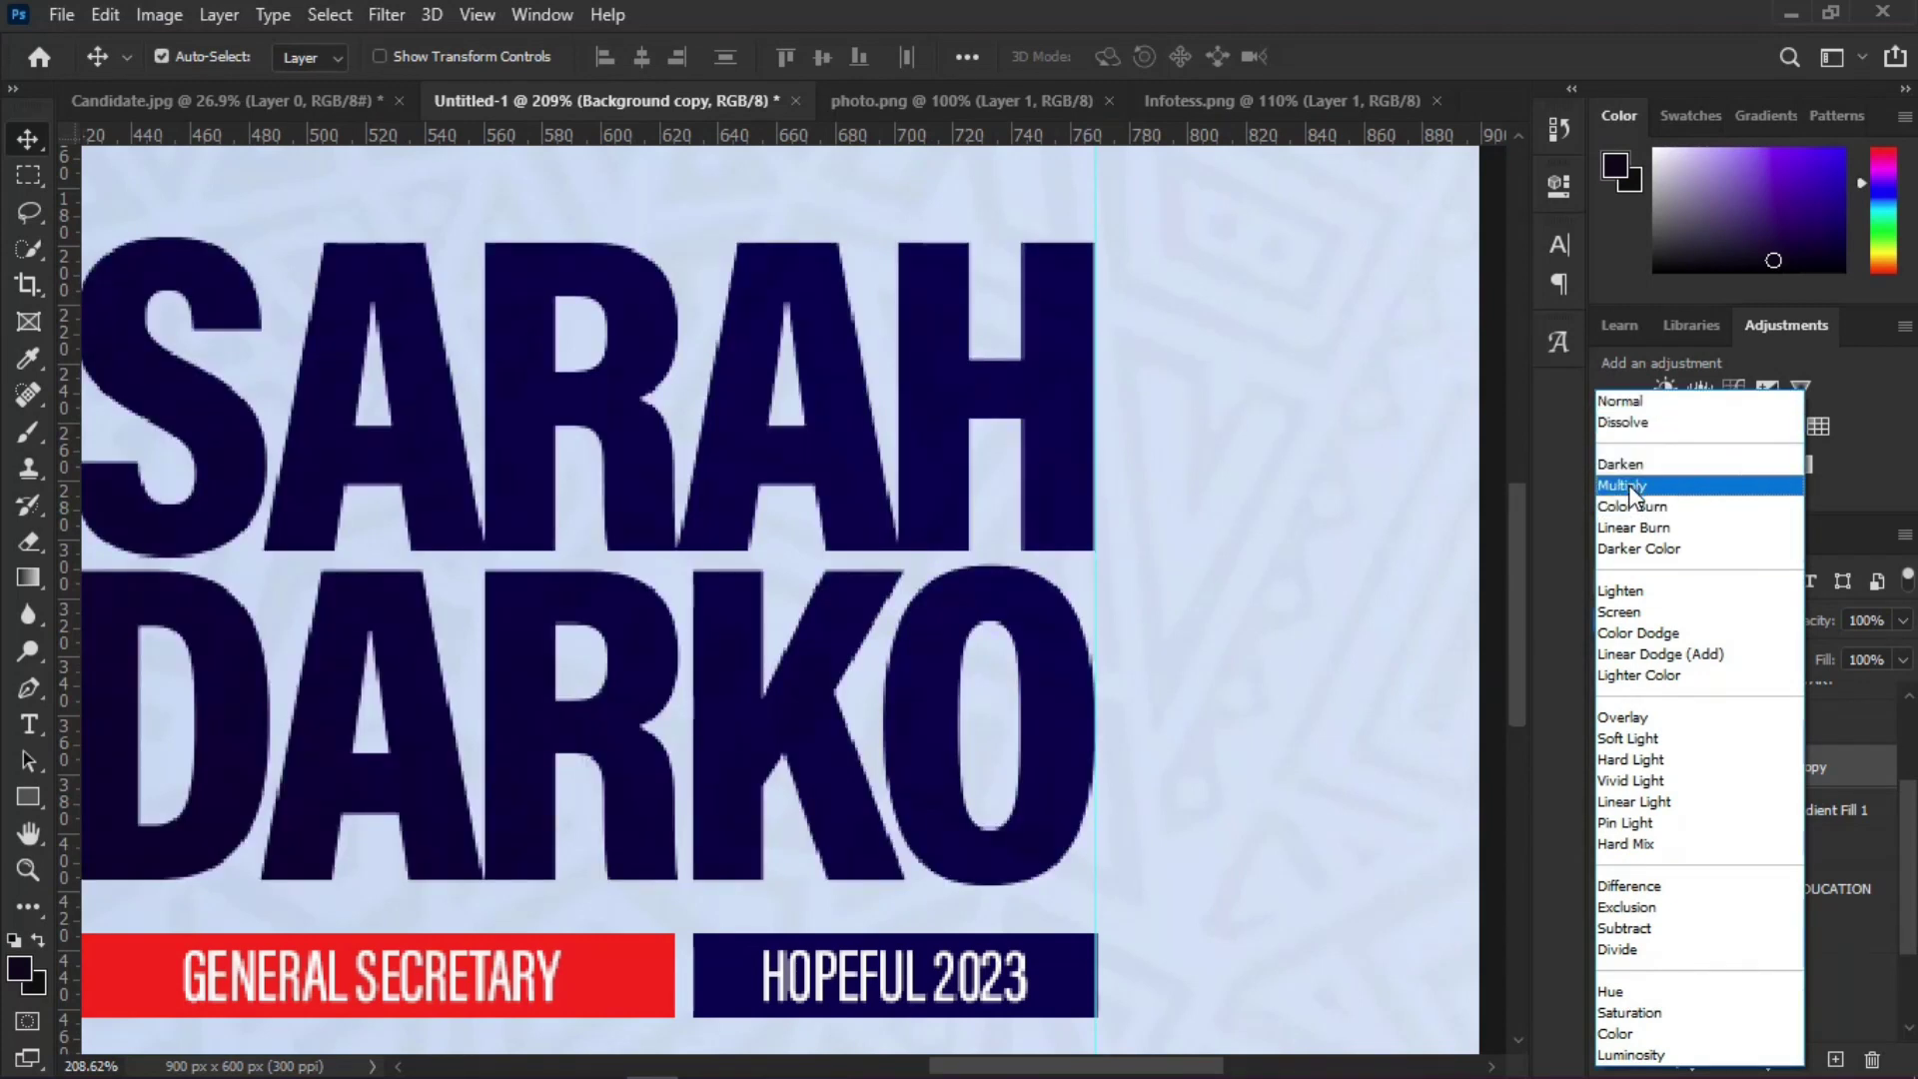
click(1628, 488)
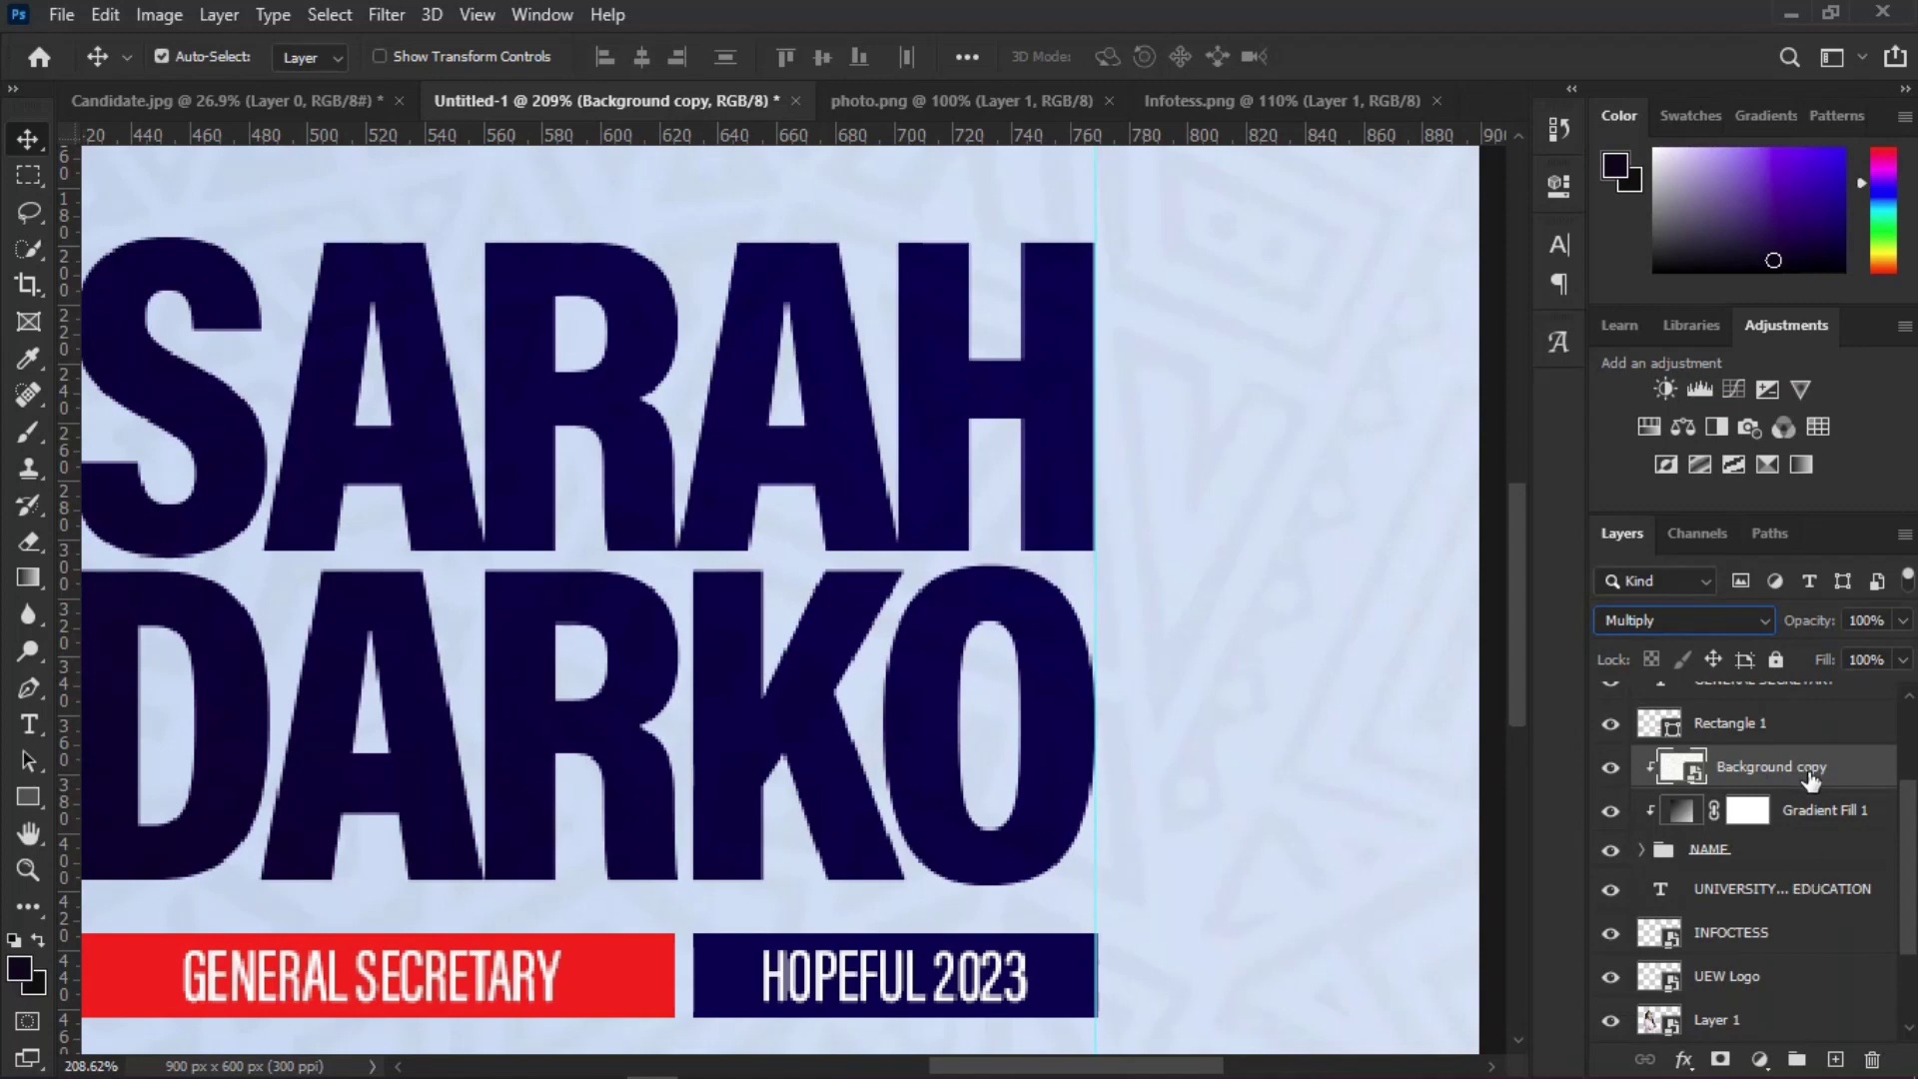
Step: Select the Background layer and preview the finished banner in full screen mode
click(1169, 728)
scroll(1159, 724, down, 5)
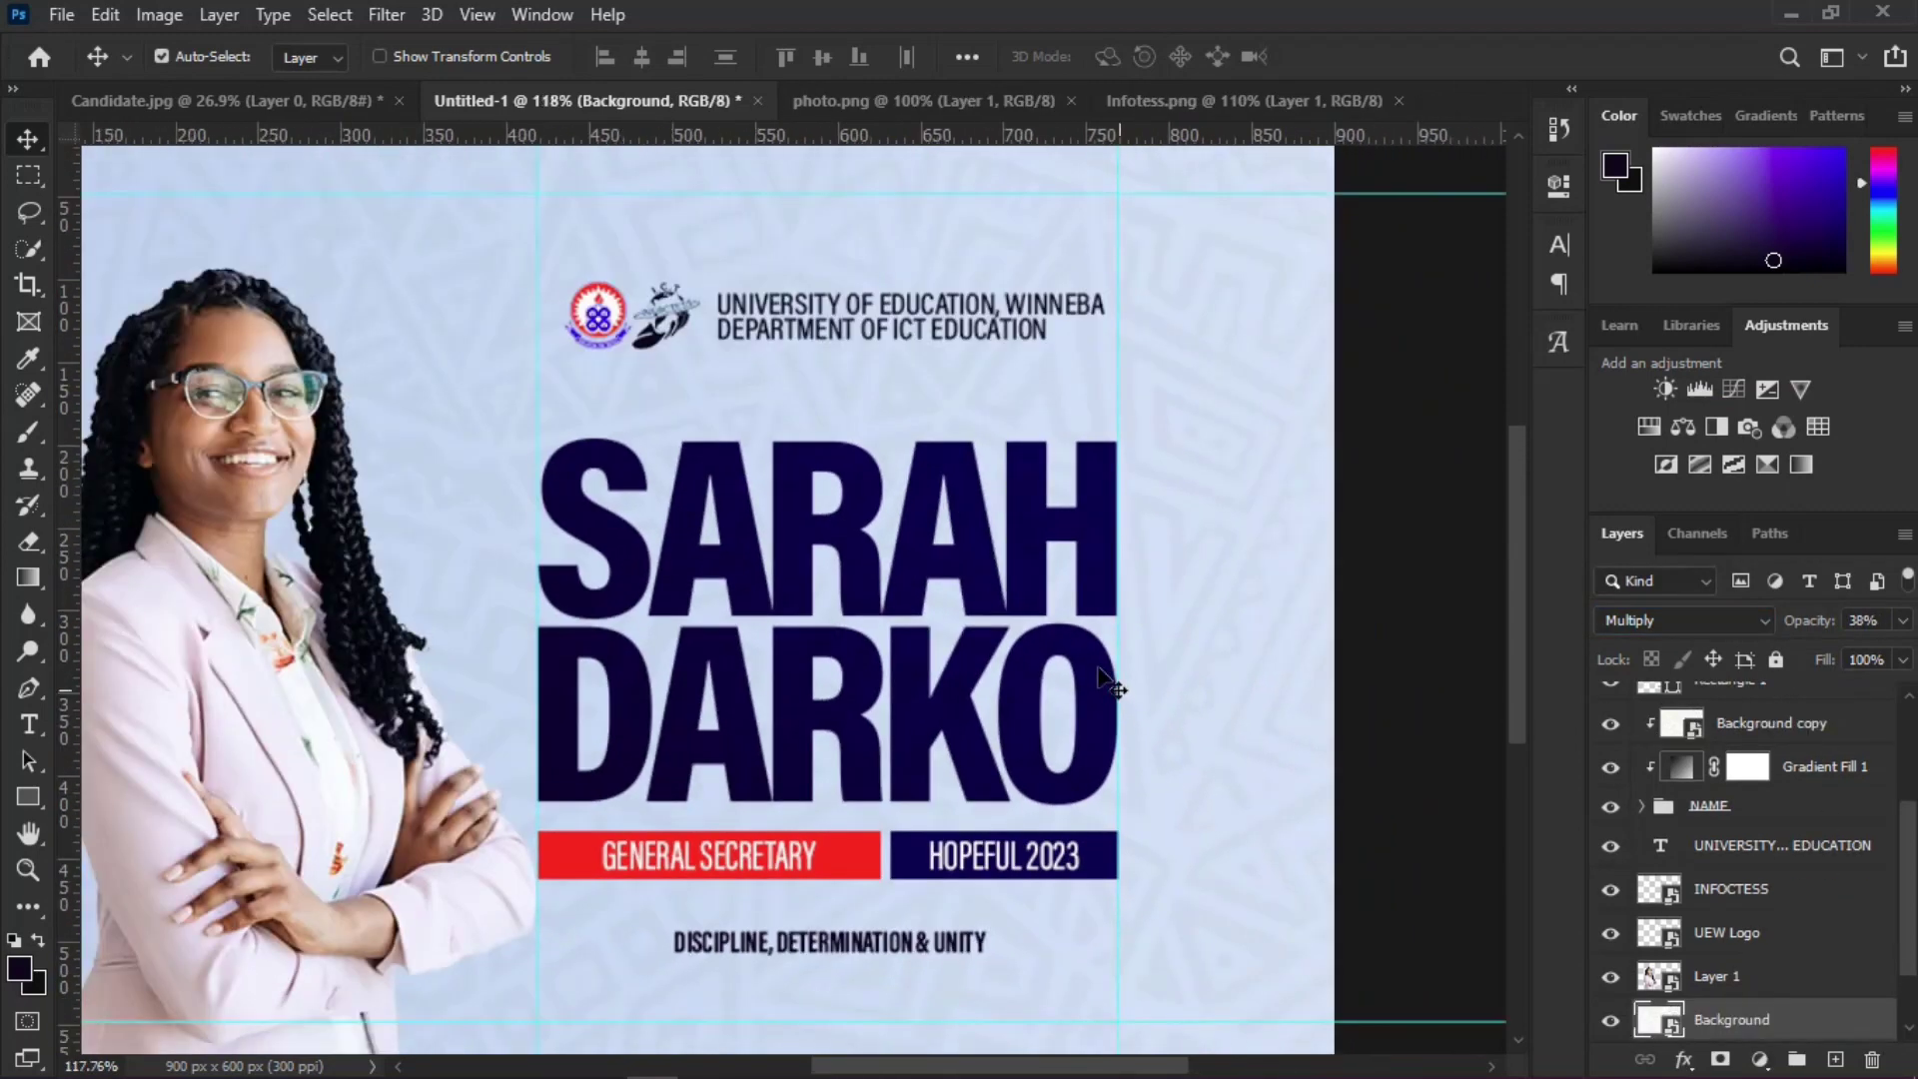
scroll(715, 599, down, 2)
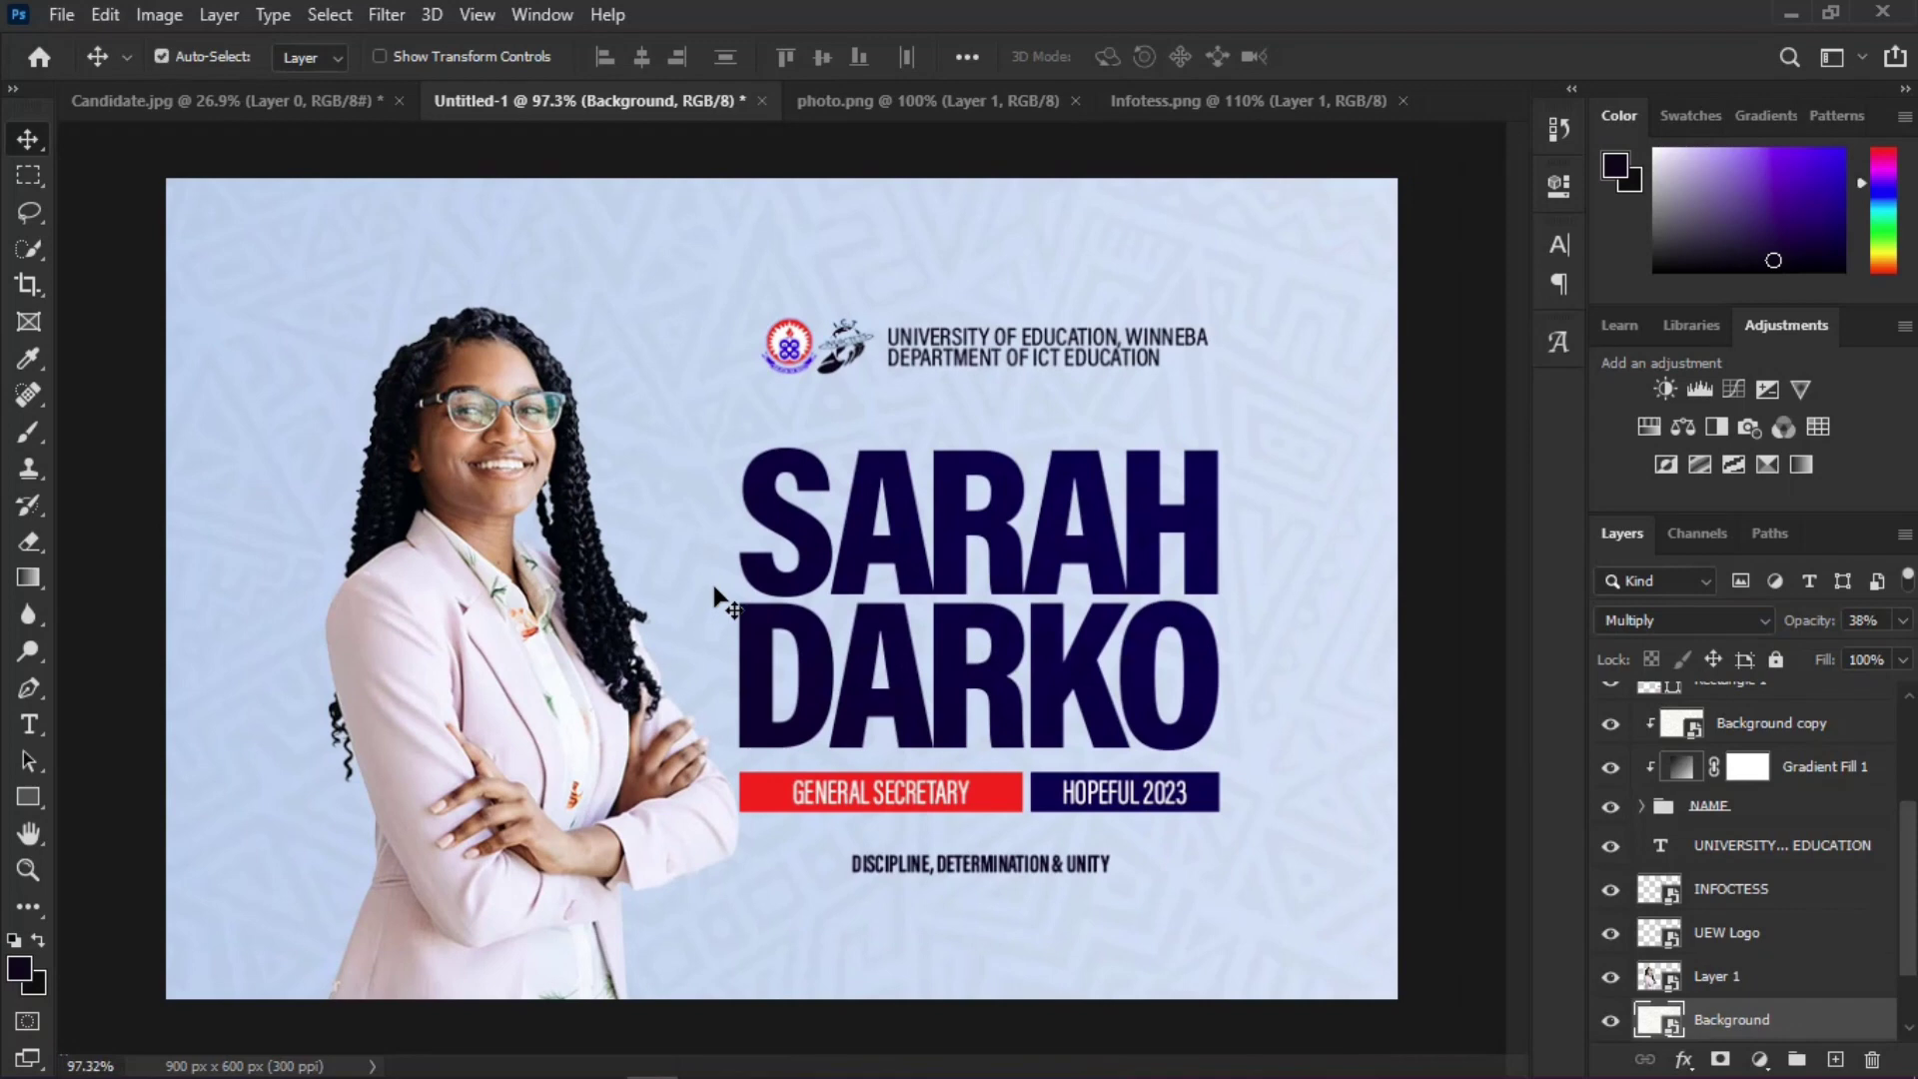
key(f)
key(f)
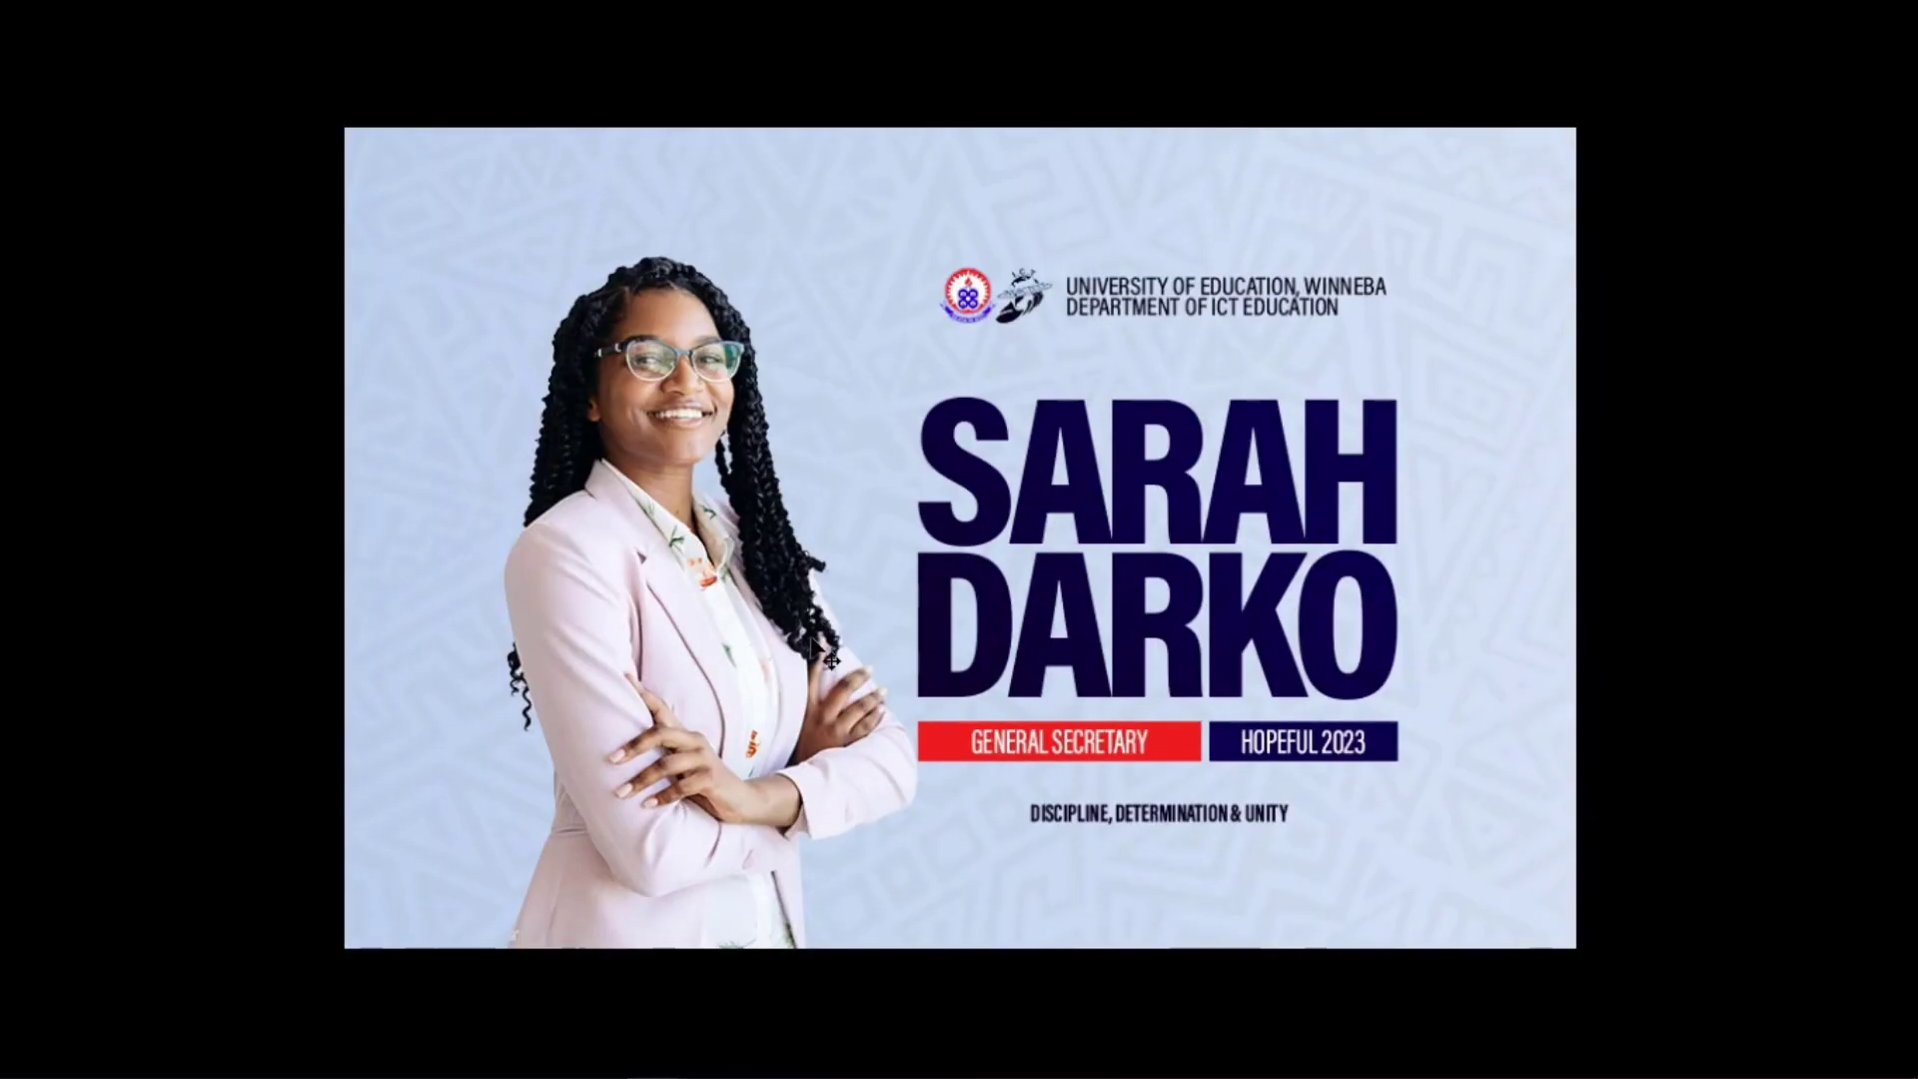
scroll(1239, 605, up, 2)
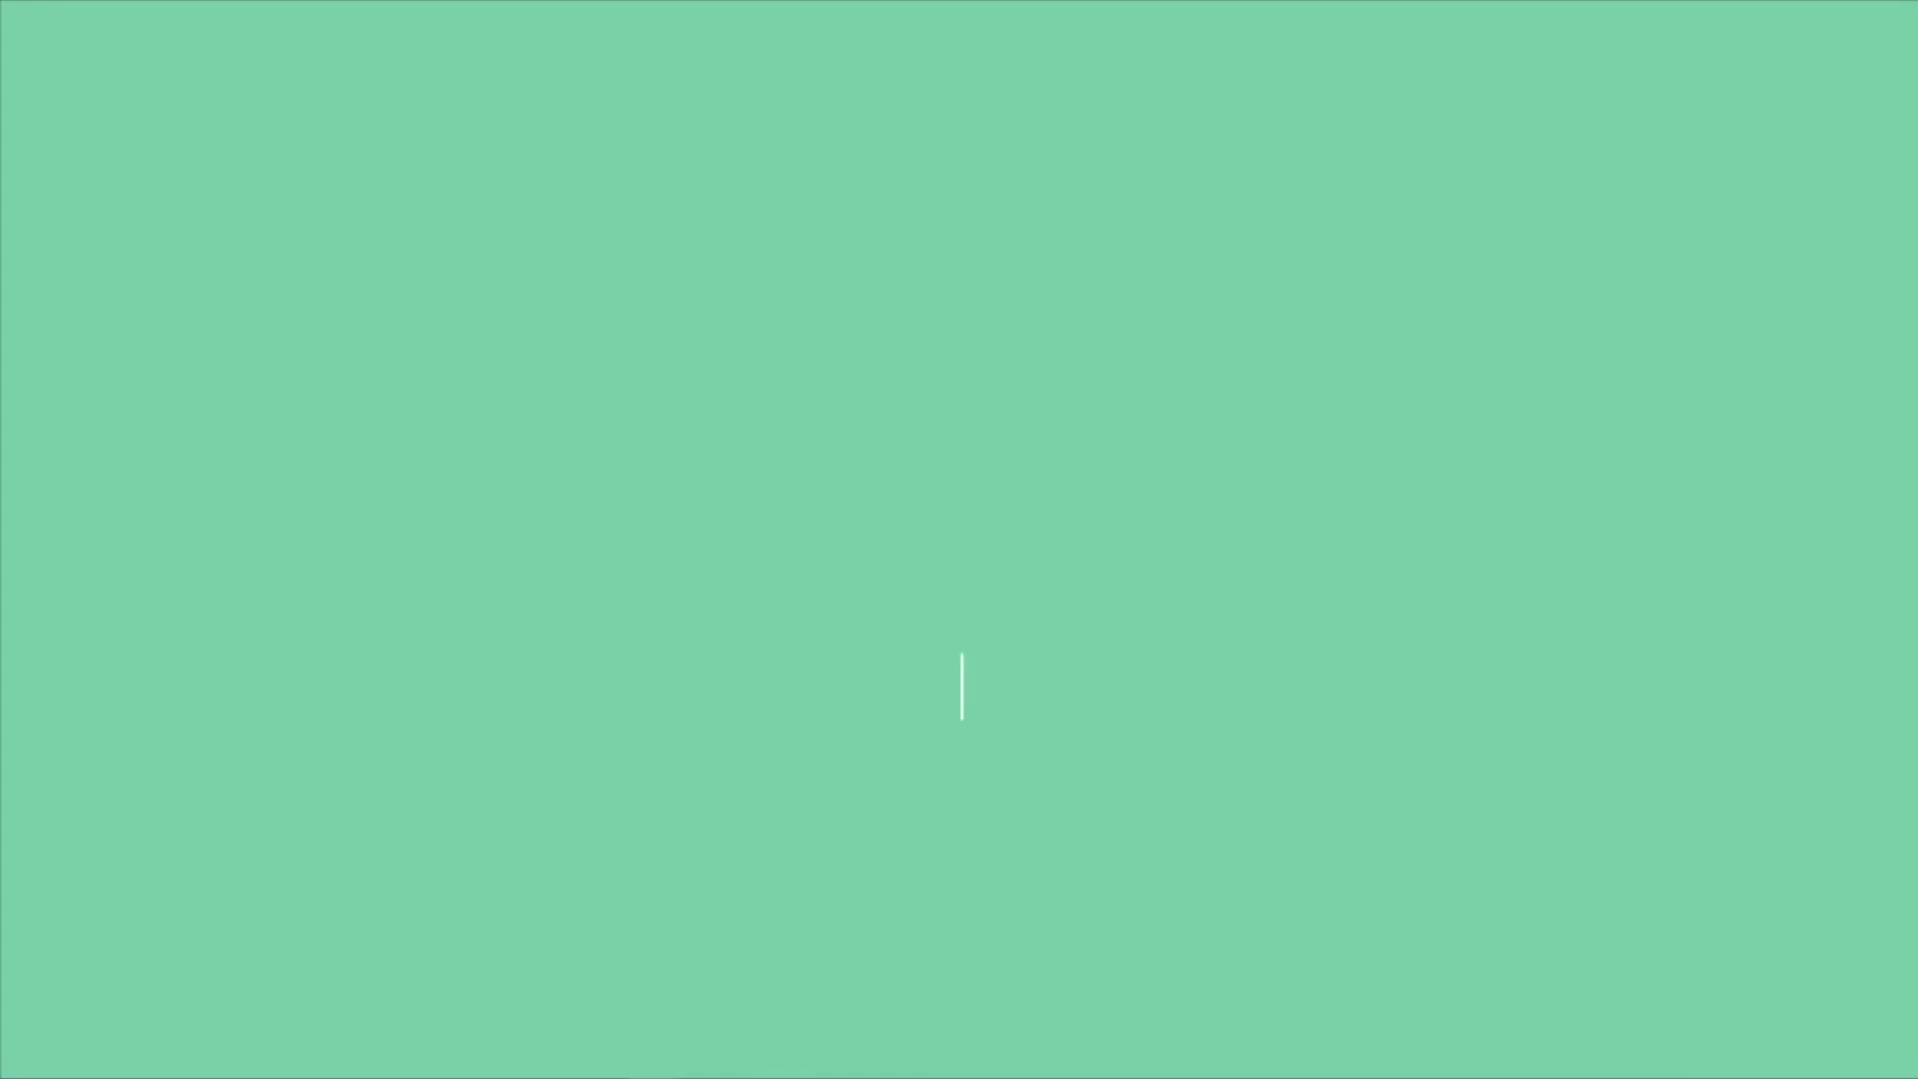